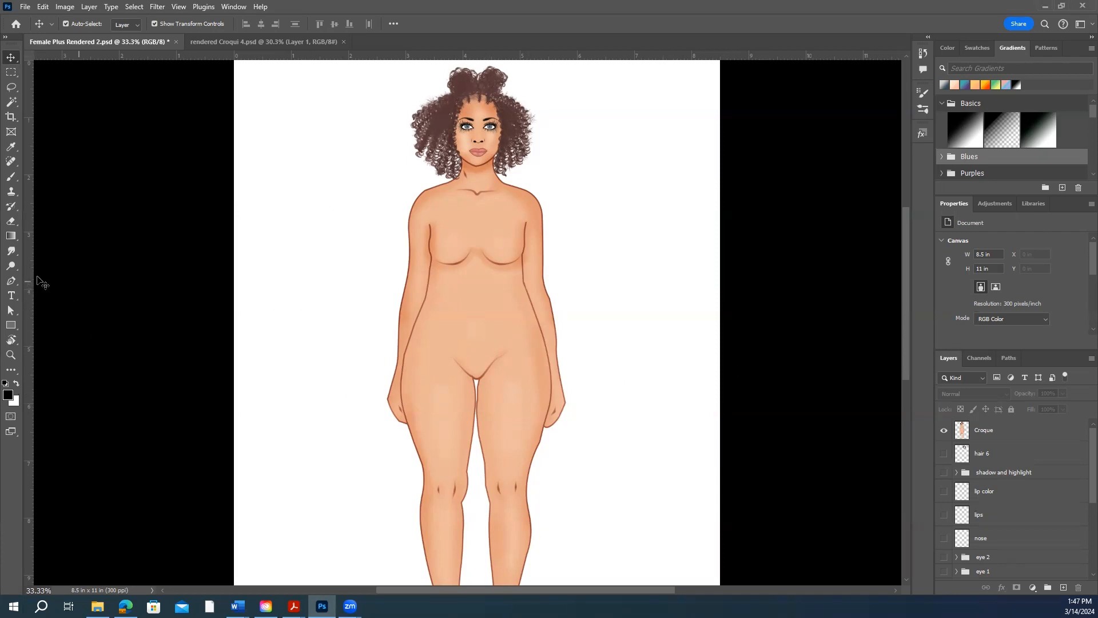
- Set up the Pen tool in Path mode with its path operation set to Combine Shapes
left_click(16, 280)
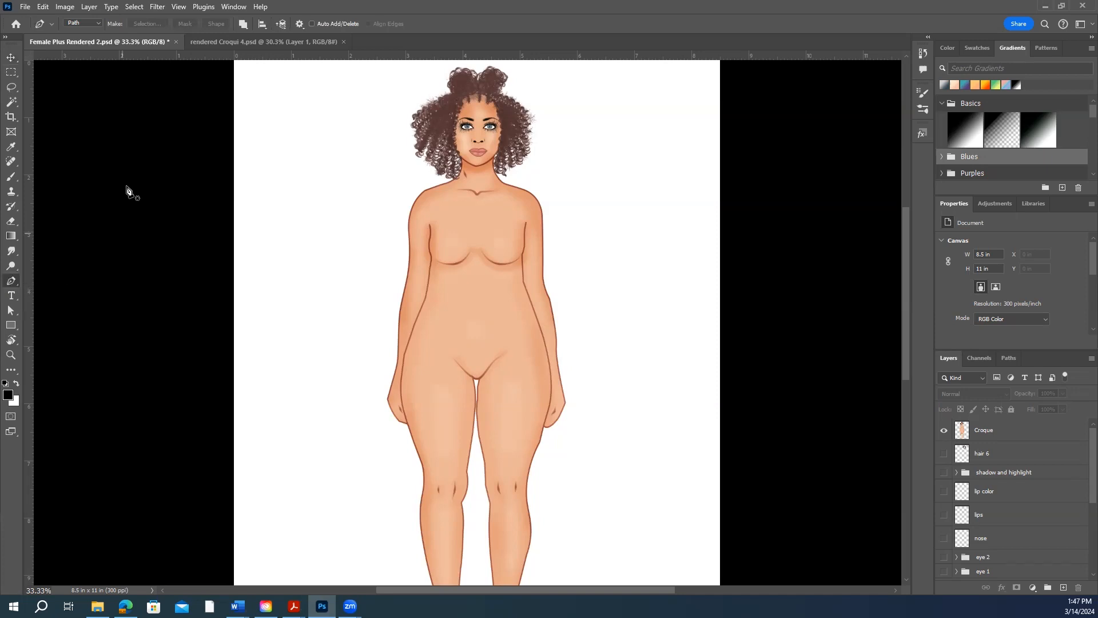
left_click(89, 24)
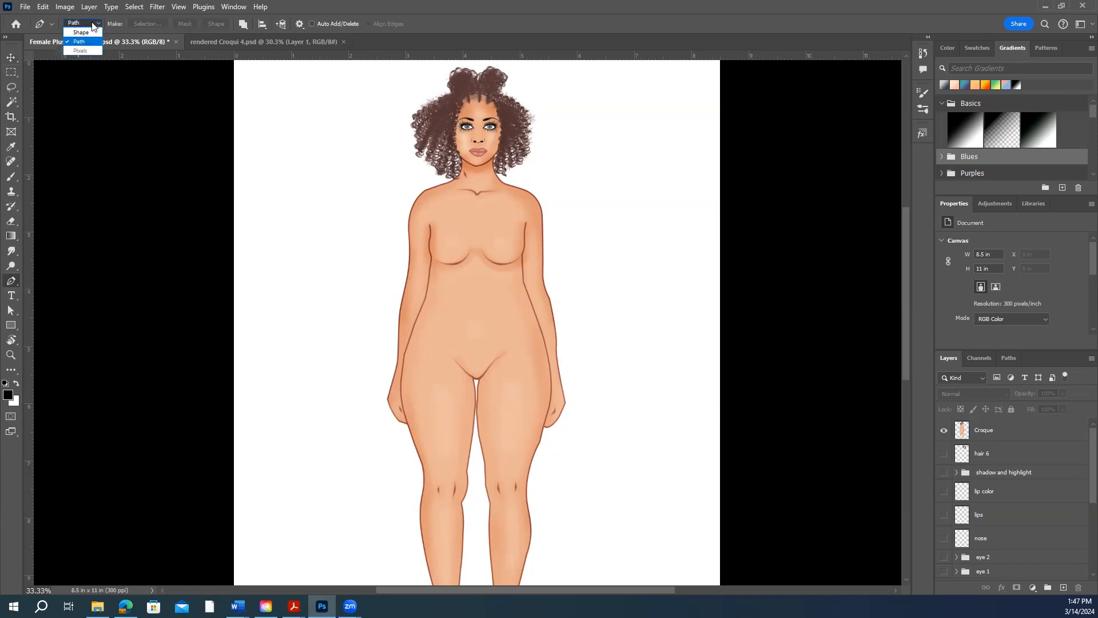
left_click(92, 24)
left_click(92, 24)
left_click(246, 27)
left_click(246, 29)
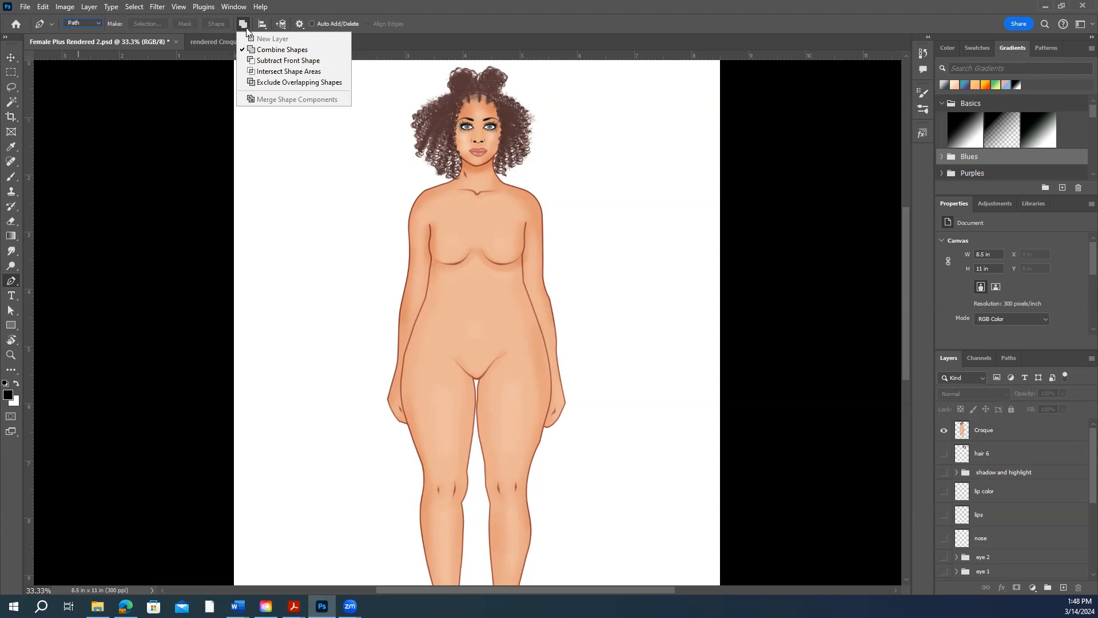
left_click(269, 50)
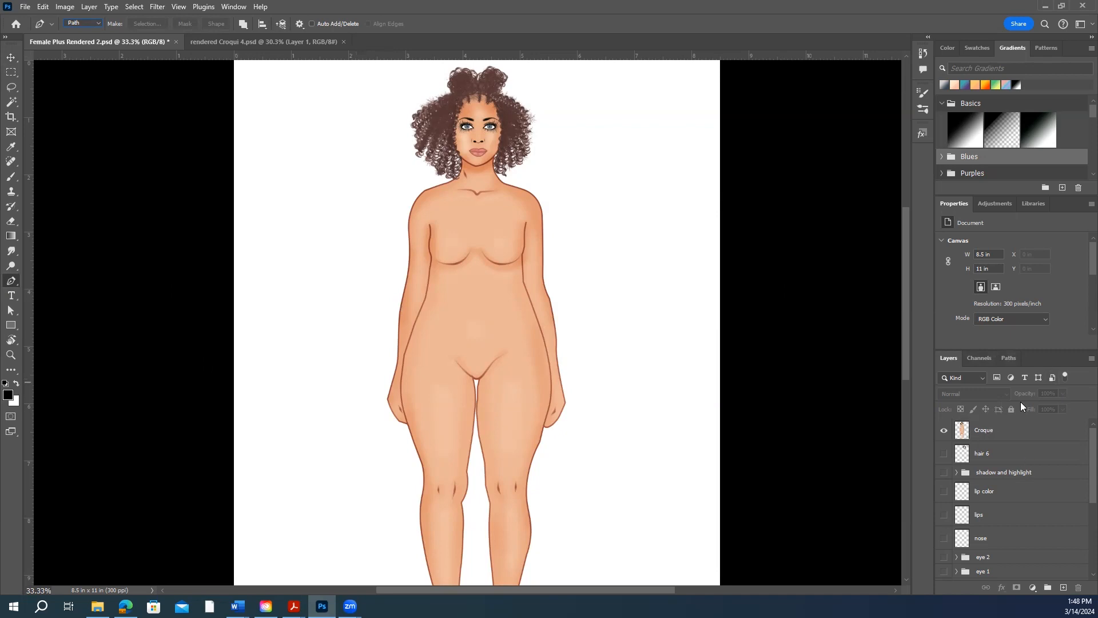
- Delete all existing paths from the document, from Outline through Work Path
left_click(1007, 359)
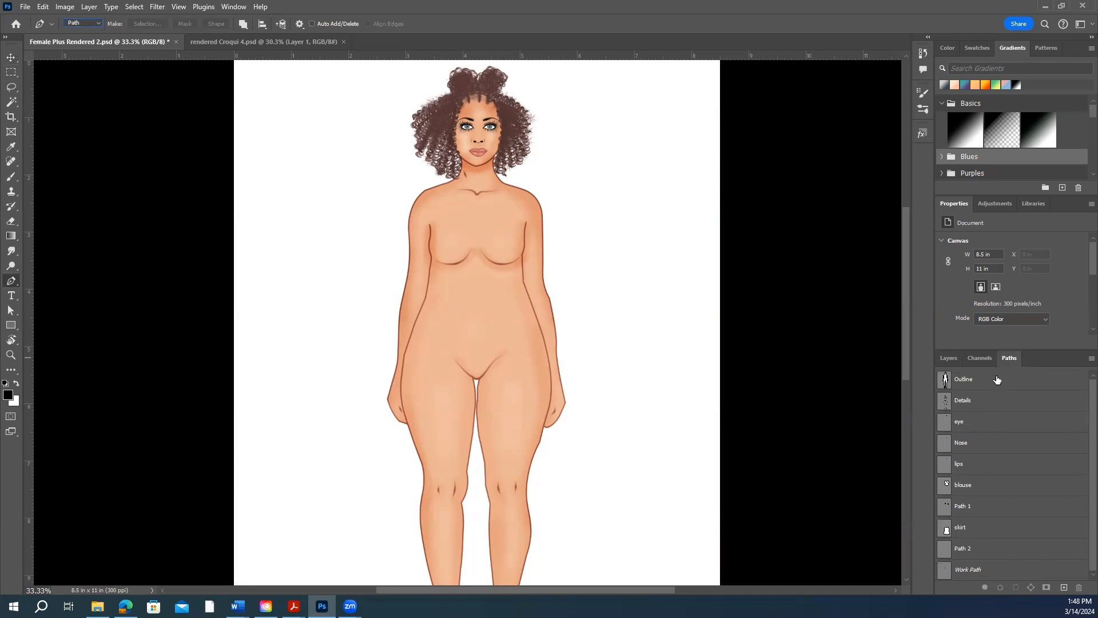
left_click(995, 381)
left_click(1004, 572, "shift")
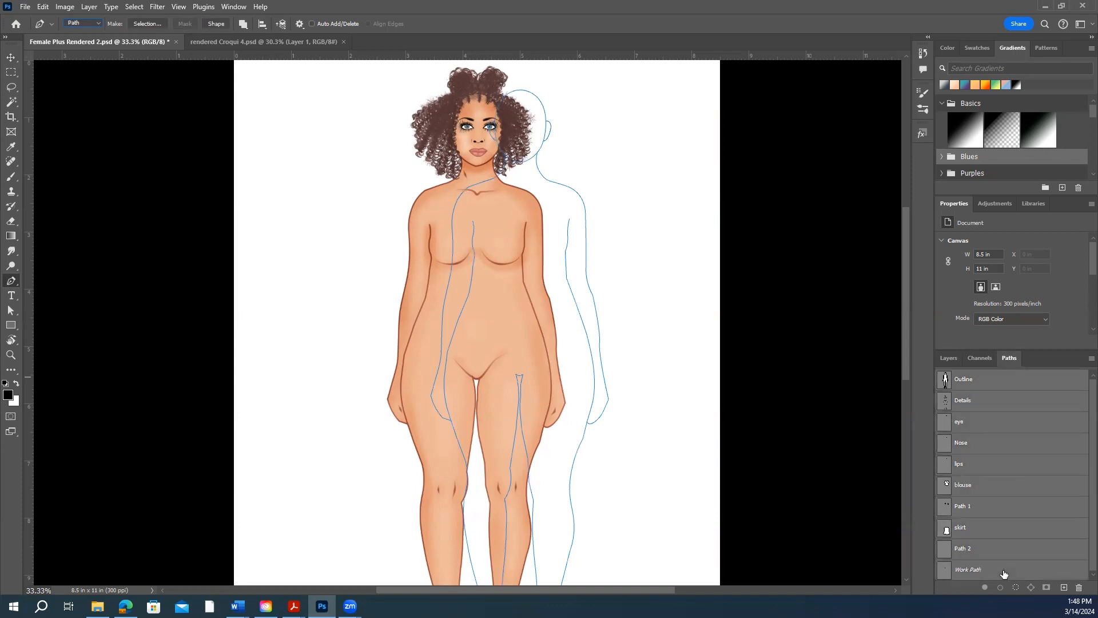
double_click(1003, 572)
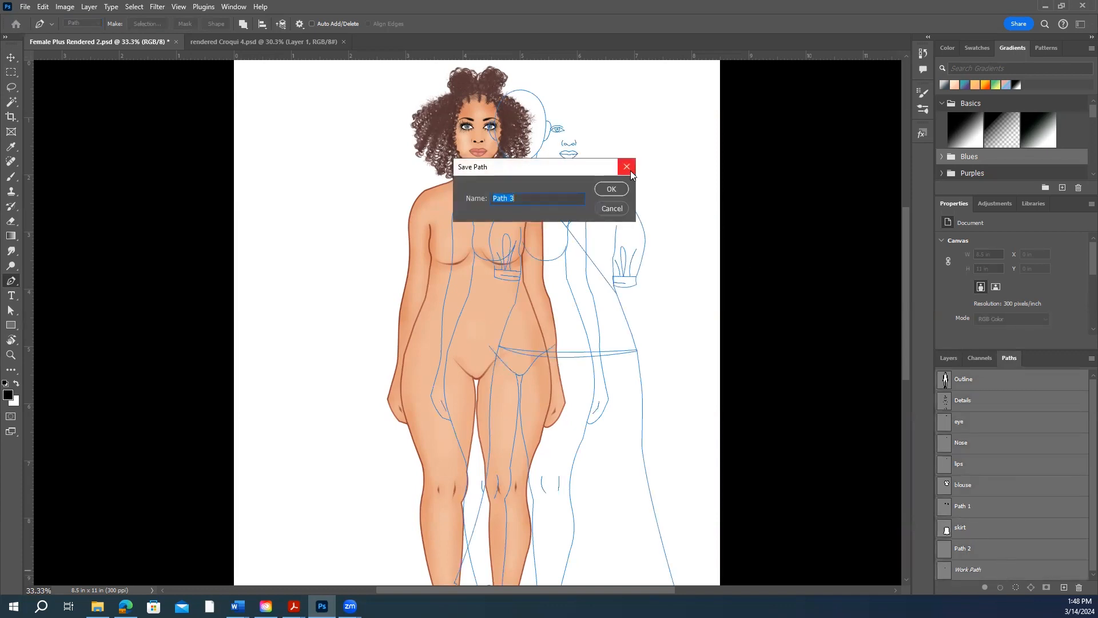
key("Escape")
left_click_drag(1010, 516, 1078, 588)
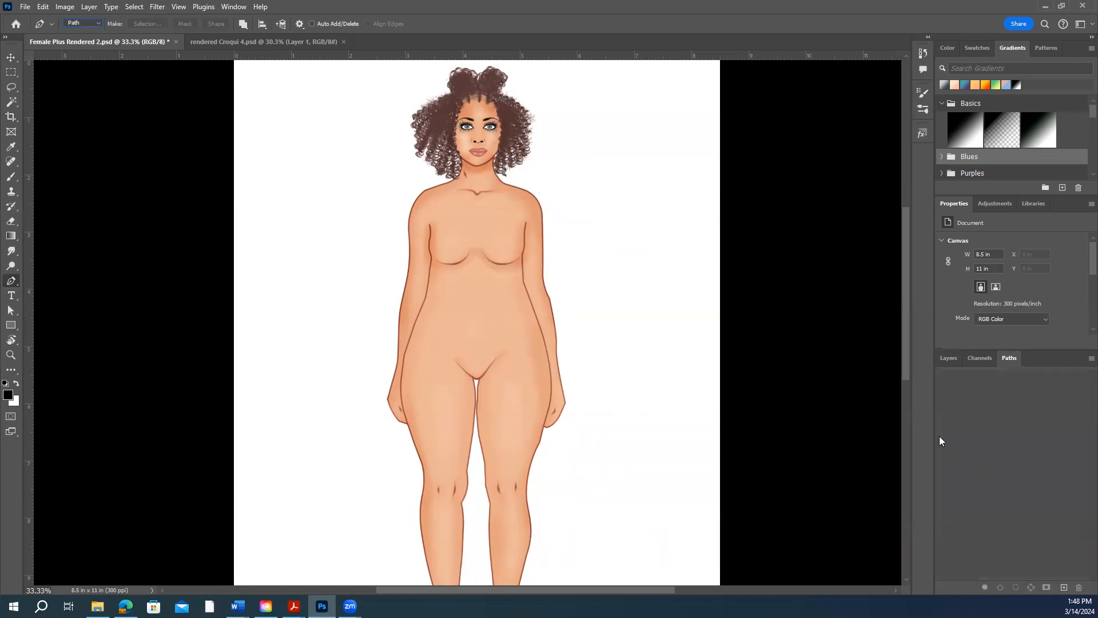
- Create a new empty path and name it Dress
left_click(1064, 587)
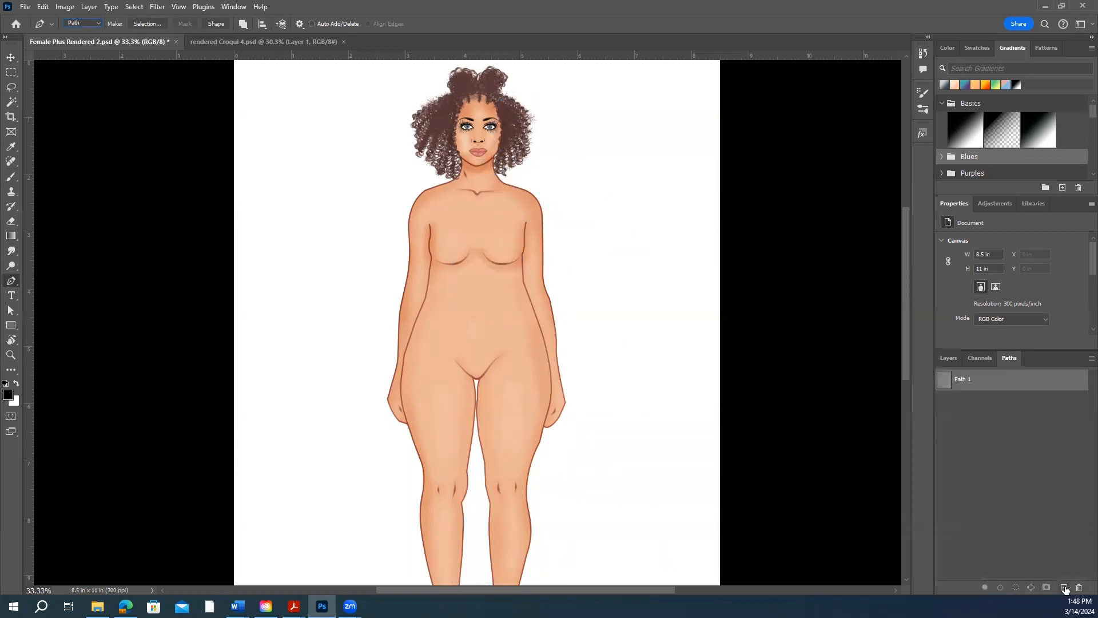
double_click(964, 380)
left_click_drag(972, 379, 947, 379)
type("Dress")
left_click(993, 414)
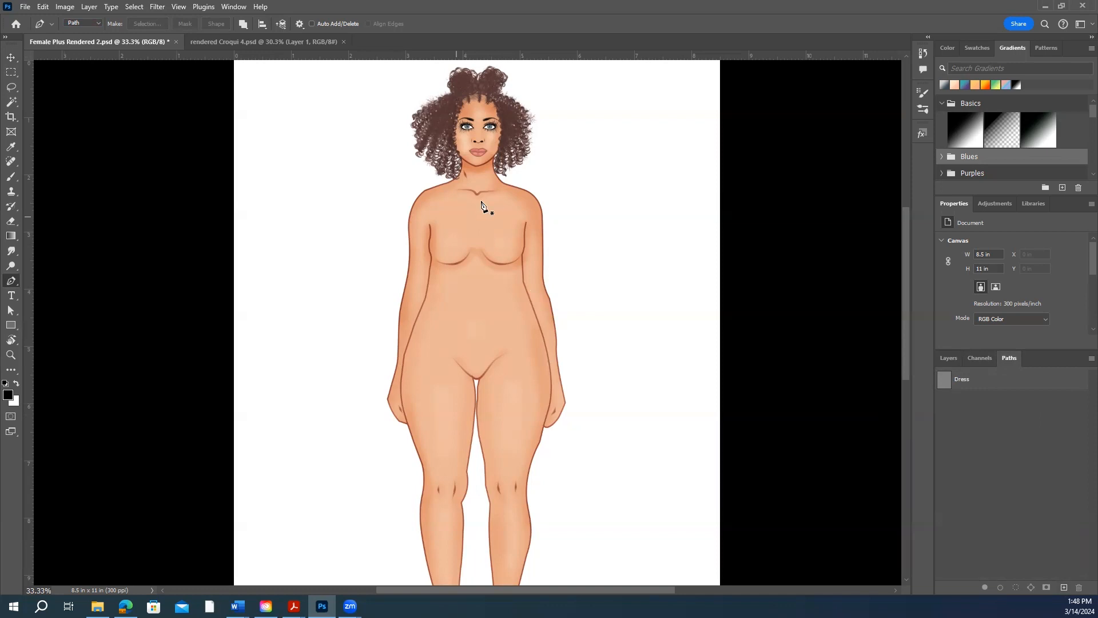
- Draw a curved sweetheart neckline with the Pen tool from armpit to armpit, dipping at mid-bust, and end it in a corner point
left_click(11, 356)
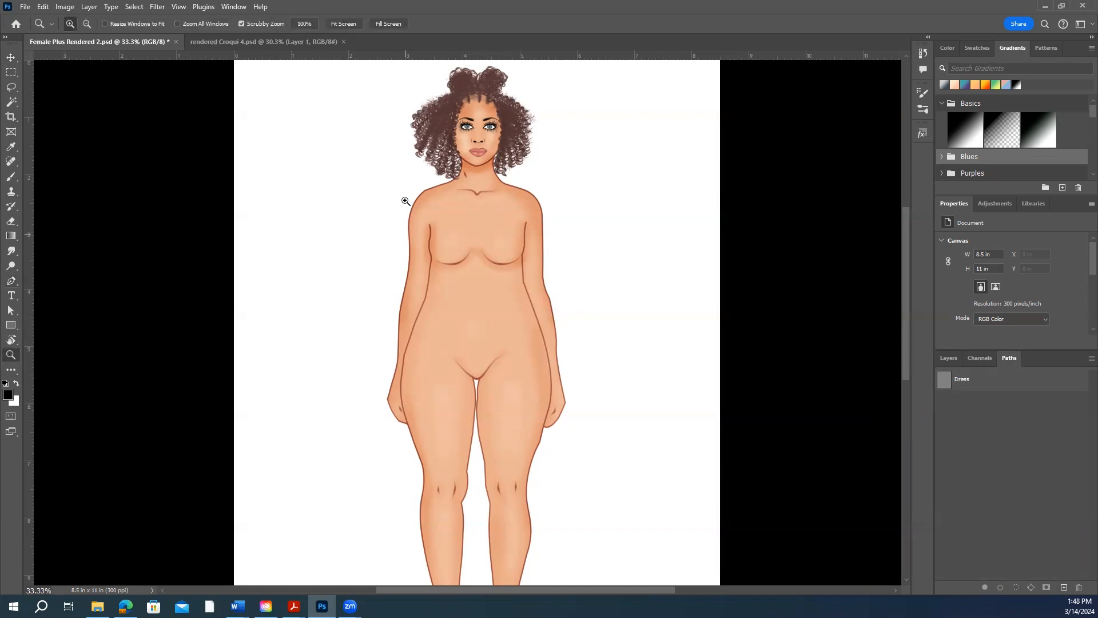
mouse_move(487, 161)
left_mouse_down()
mouse_move(506, 165)
mouse_move(492, 171)
left_mouse_up()
left_click(13, 281)
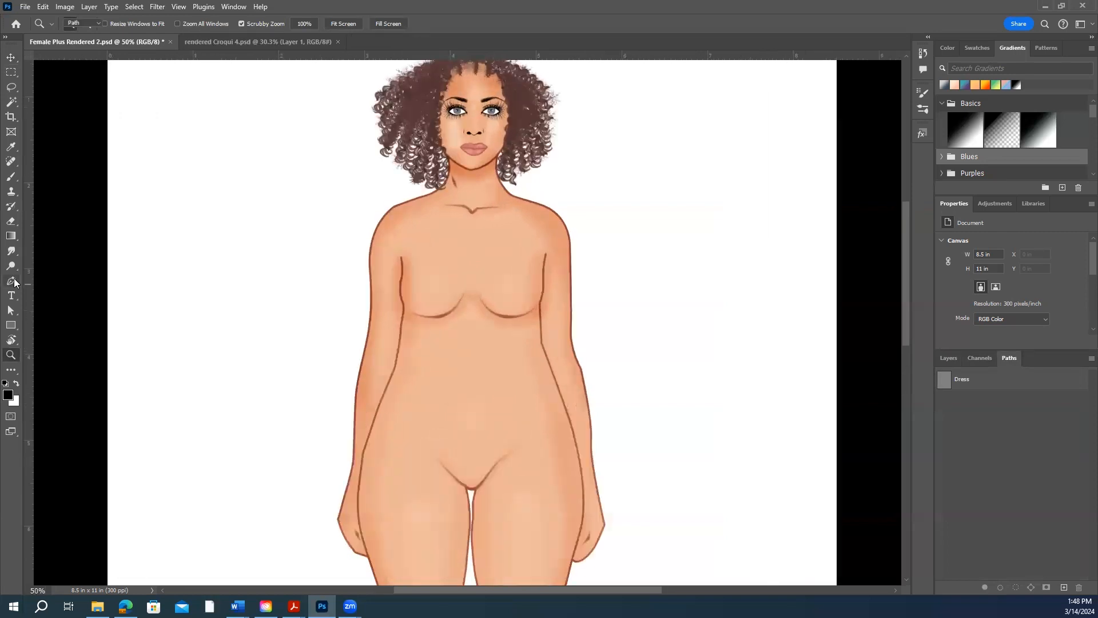
left_click(401, 258)
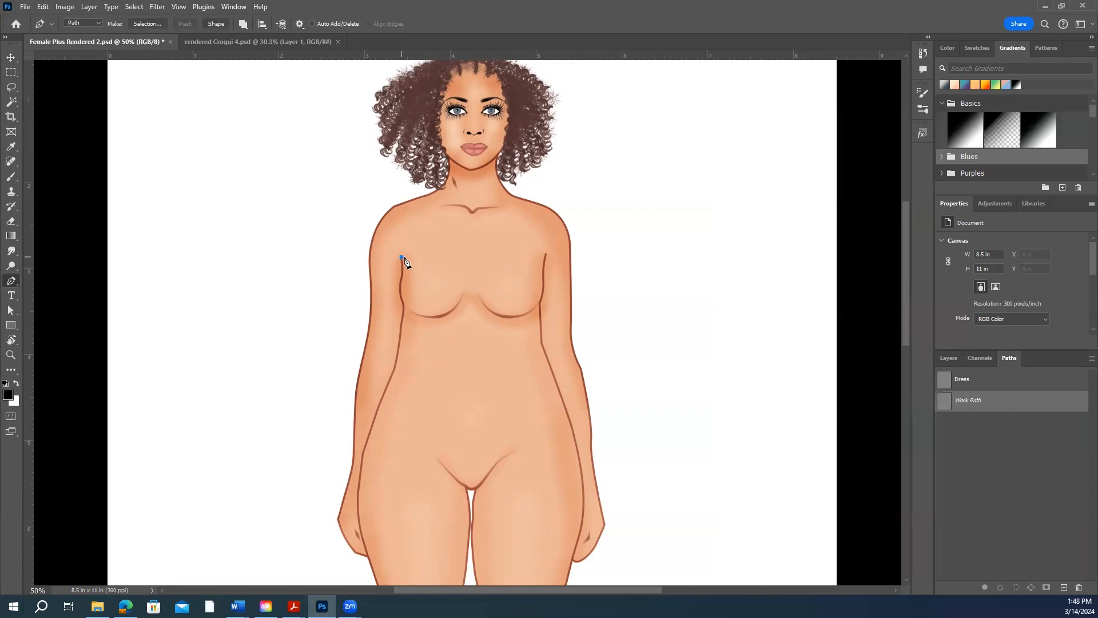
left_click_drag(472, 267, 484, 311)
left_click(546, 256)
left_click_drag(561, 276, 591, 283)
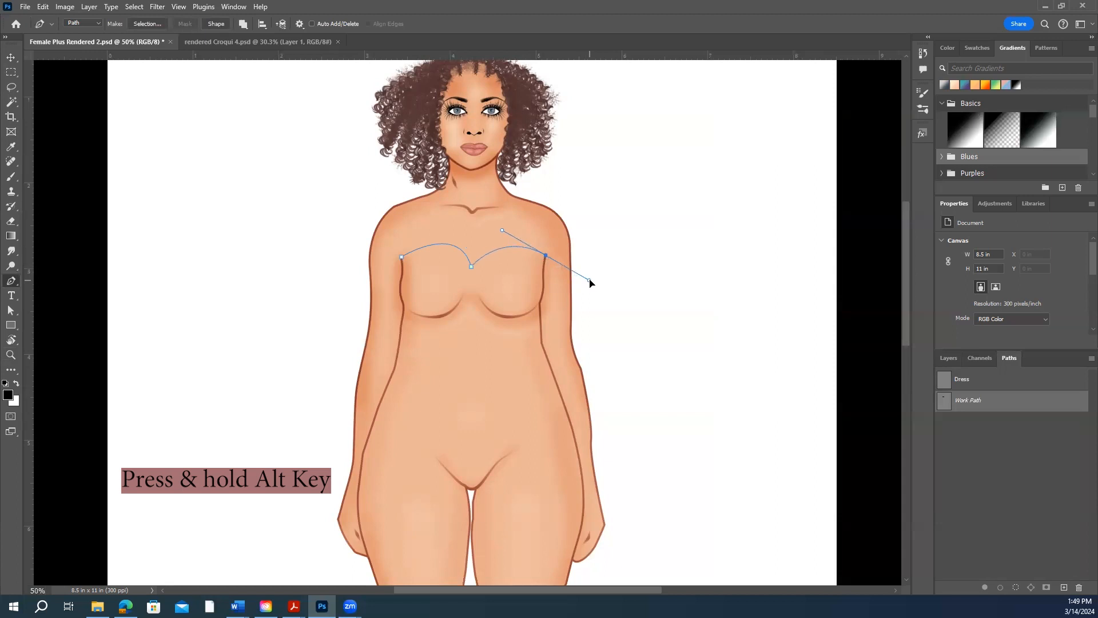
left_click(547, 259, "alt")
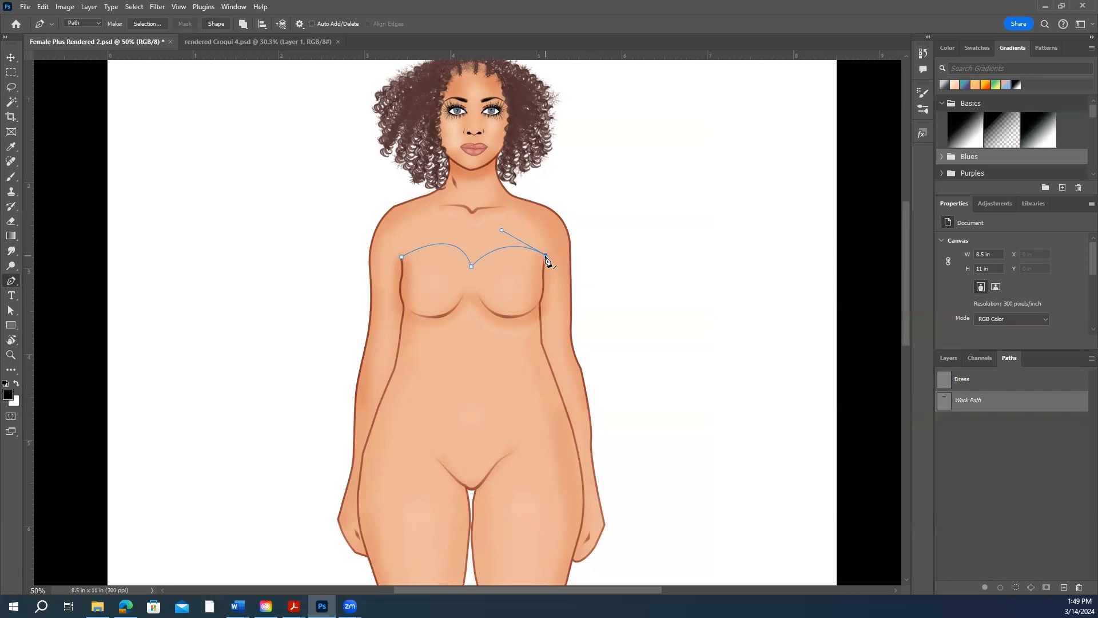
- Continue the dress path down the figure's right-hand contour, from the armpit over waist and hip to just above the knee
left_click_drag(539, 303, 531, 322)
scroll(533, 319, "down", 2)
left_click(539, 257, "alt")
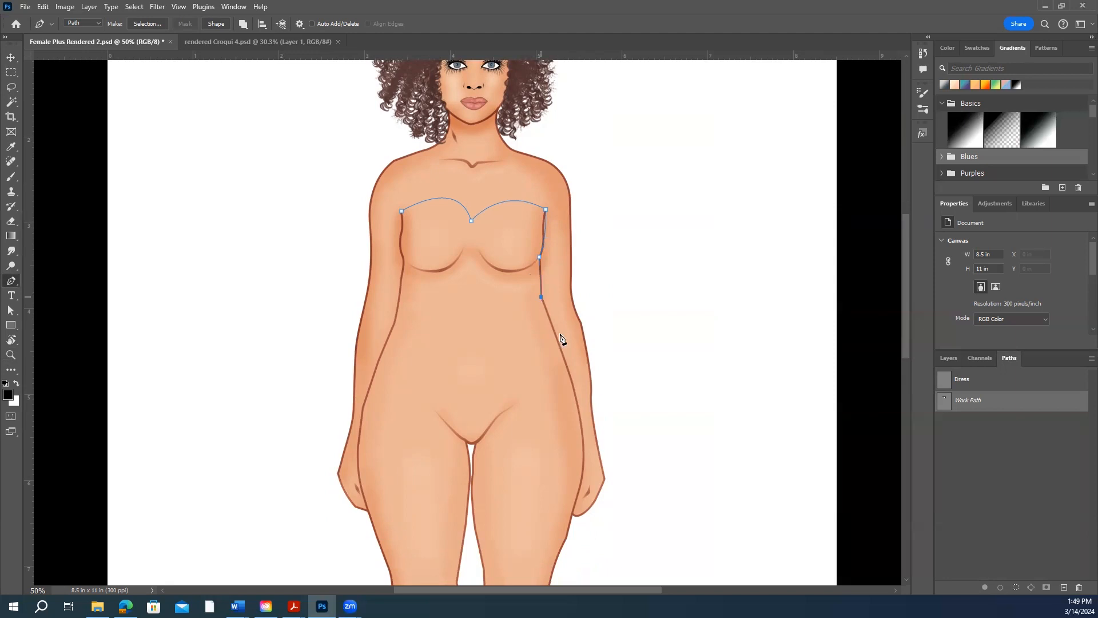
left_click(541, 297)
left_click(582, 425)
left_click(585, 476)
scroll(600, 458, "down", 3)
left_click(563, 382)
left_click(555, 403)
left_click(551, 416)
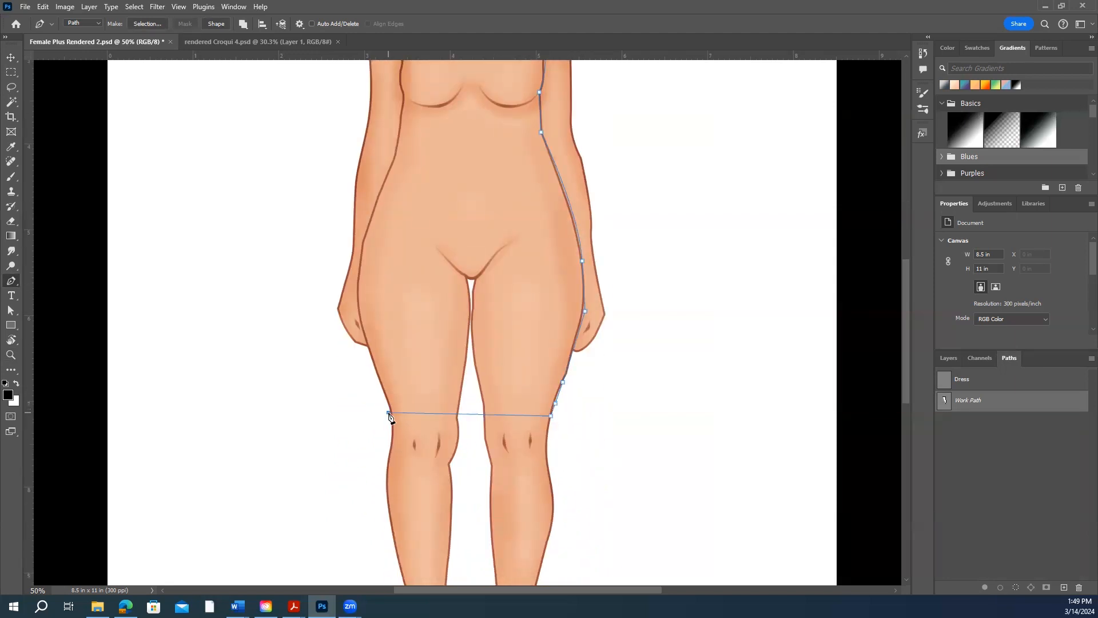
- Draw the hem across above the knees and trace the left-hand contour up to the armpit, closing the dress path
left_click(388, 412)
scroll(388, 412, "up", 3)
left_click_drag(357, 335, 360, 277)
left_click(384, 232)
scroll(384, 232, "up", 2)
left_click_drag(401, 199, 401, 156)
scroll(400, 157, "up", 3)
left_click(402, 198)
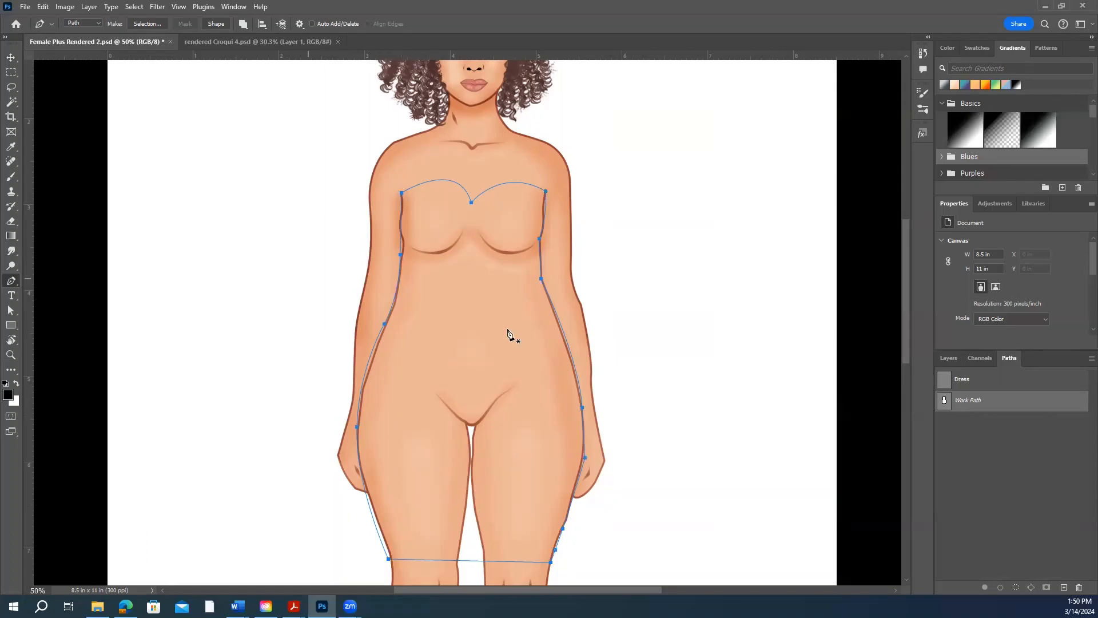
scroll(587, 308, "down", 2)
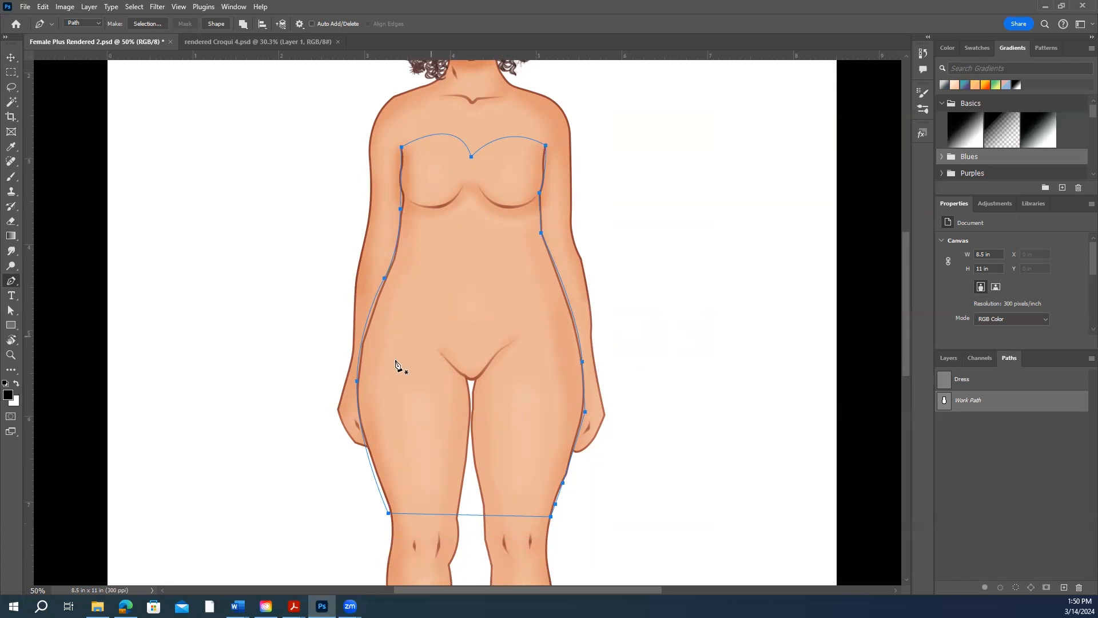
scroll(398, 372, "up", 1)
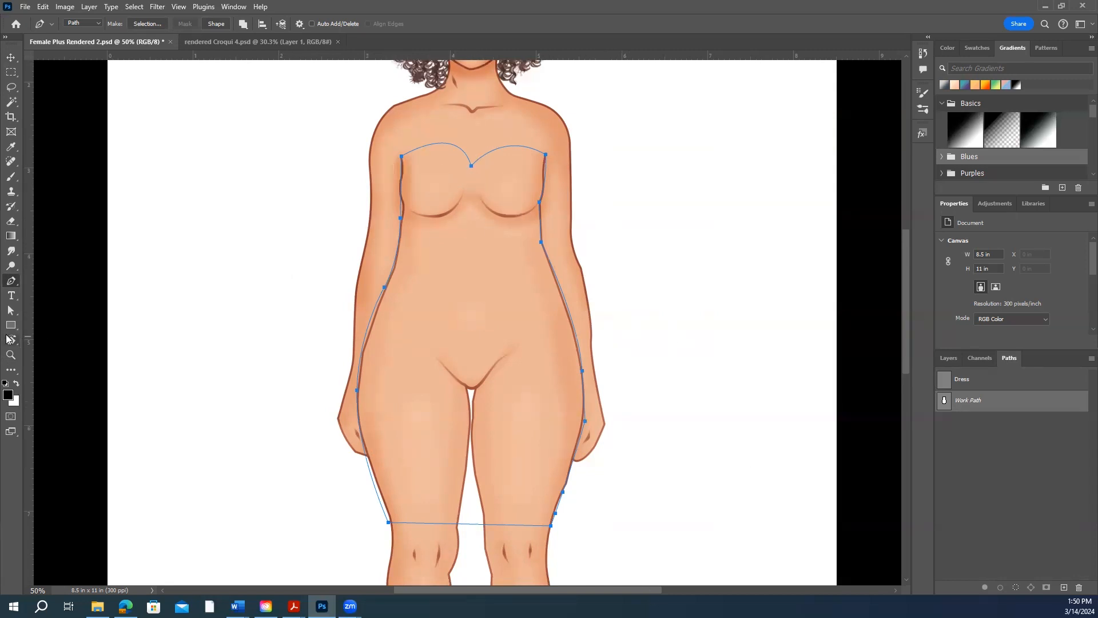
left_click(8, 284)
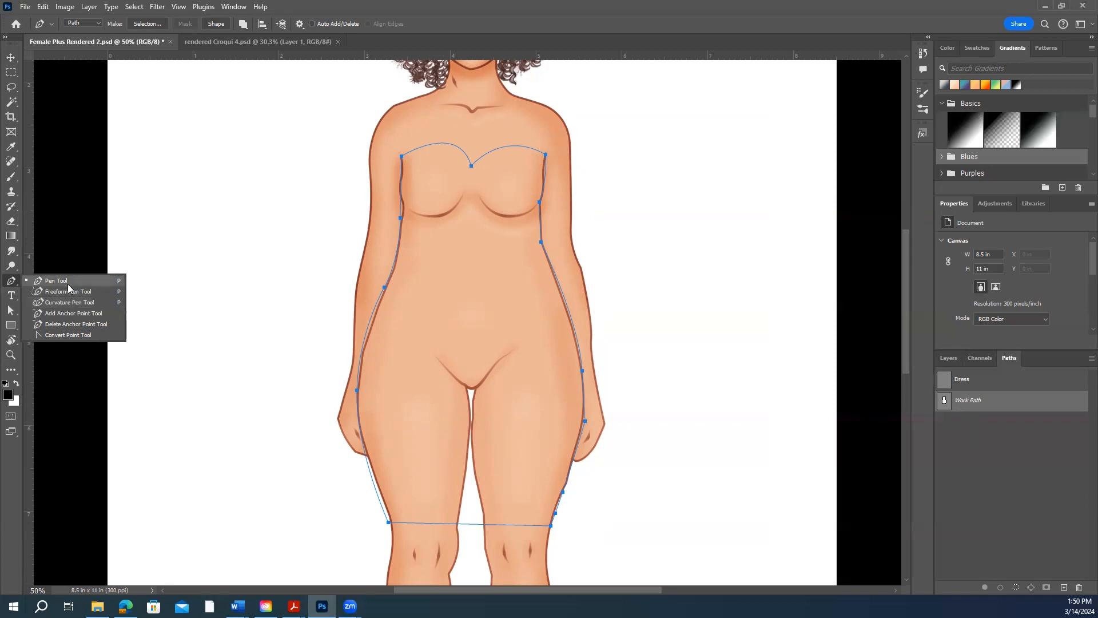
left_click(1003, 456)
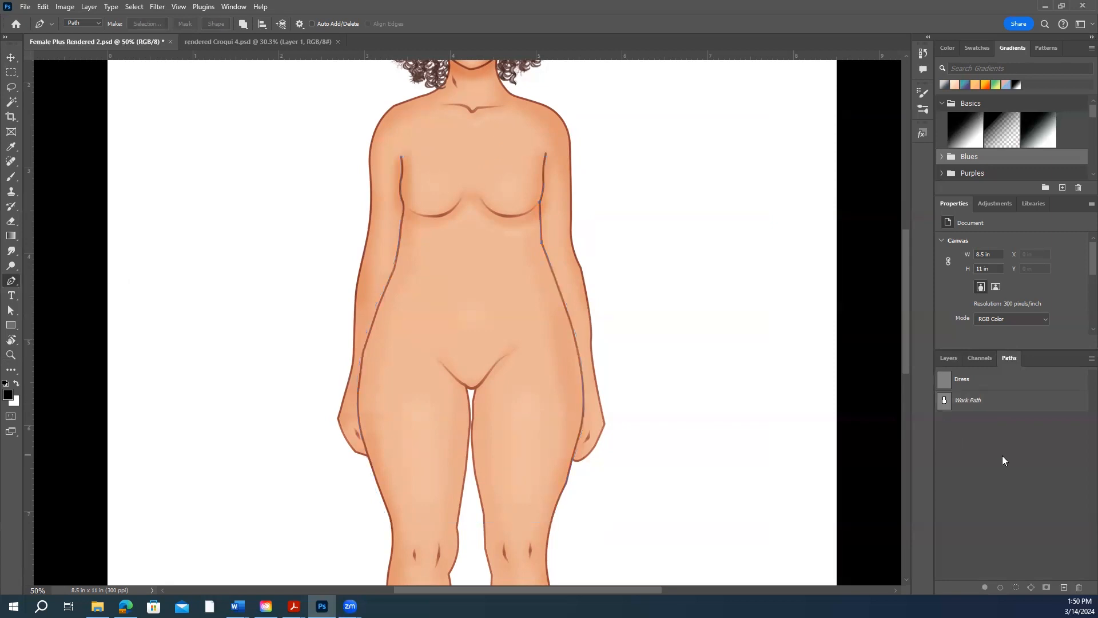
left_click(983, 405)
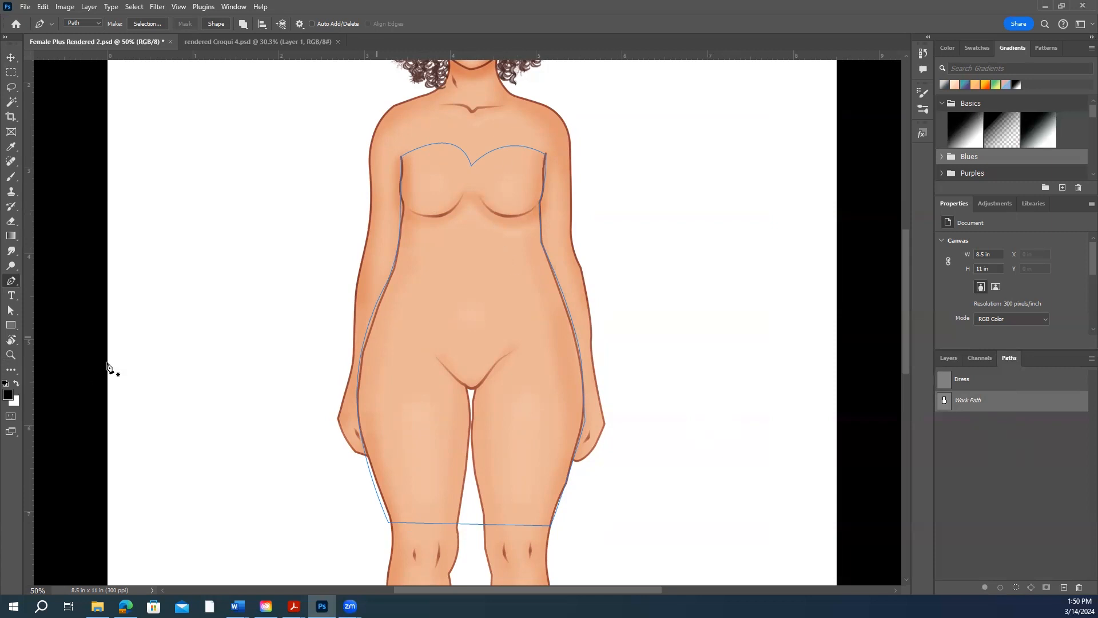
- Adjust the anchor points and handles on the dress path's left-hand side with Direct Selection so it follows the torso from bust to hip
left_click(12, 311)
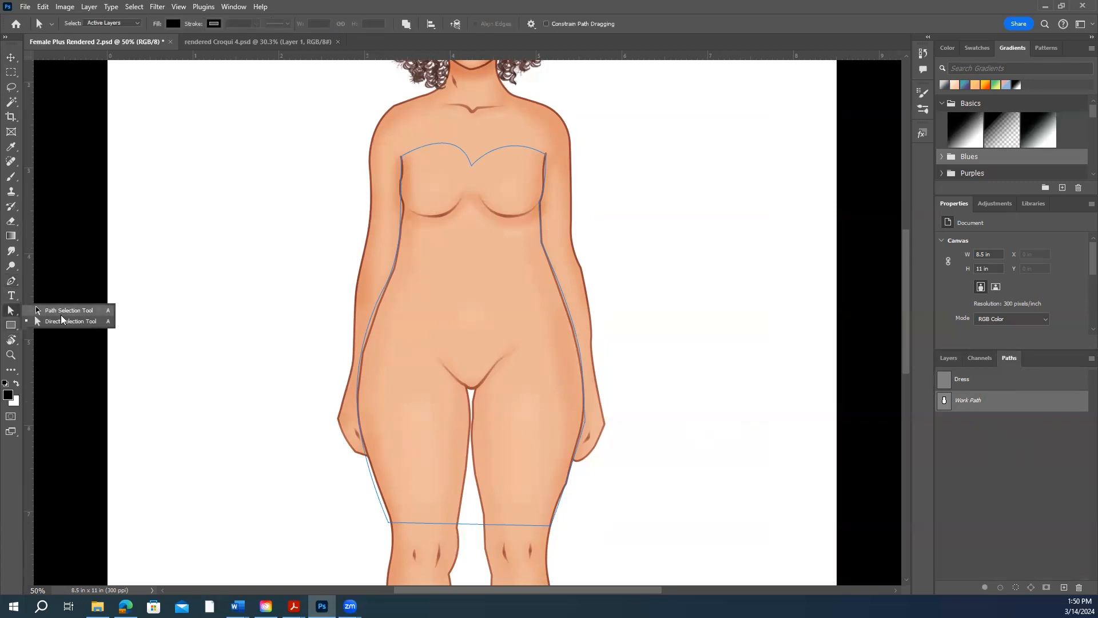
left_click(70, 311)
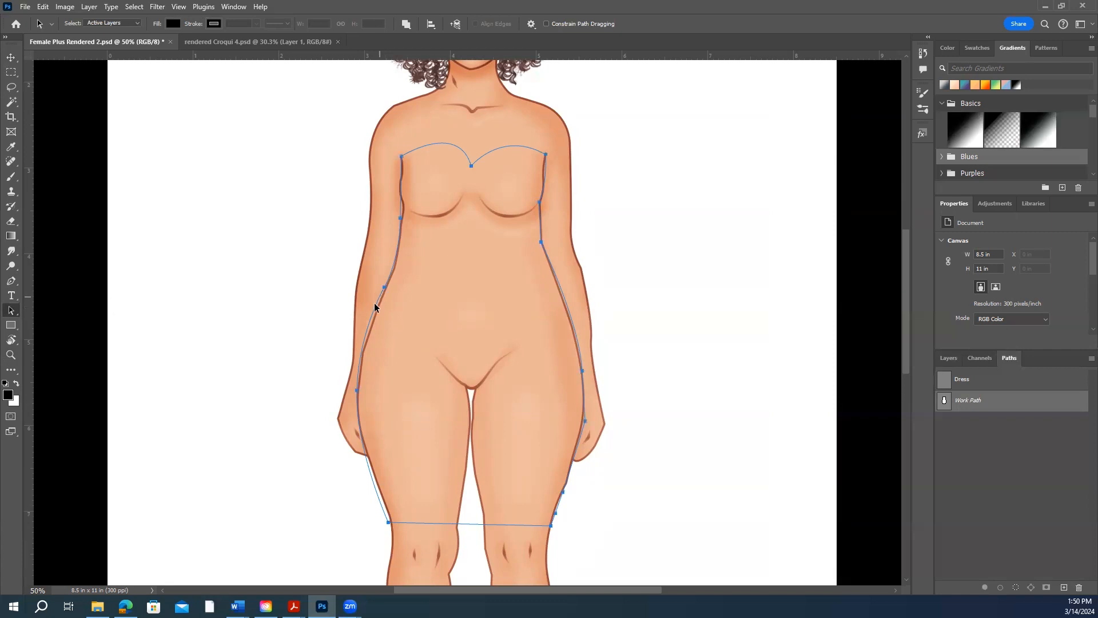
right_click(14, 312)
left_click(63, 322)
left_click_drag(384, 287, 380, 296)
left_click_drag(358, 332, 360, 357)
left_click_drag(399, 219, 402, 210)
left_click_drag(401, 253, 400, 263)
left_click_drag(401, 213, 401, 213)
mouse_move(404, 167)
left_mouse_down()
mouse_move(392, 171)
mouse_move(401, 173)
left_mouse_up()
- Add a point beside the left-hand bust with the Curvature Pen tool and move it onto the body contour
left_click(12, 282)
left_click(11, 280)
left_click(11, 281)
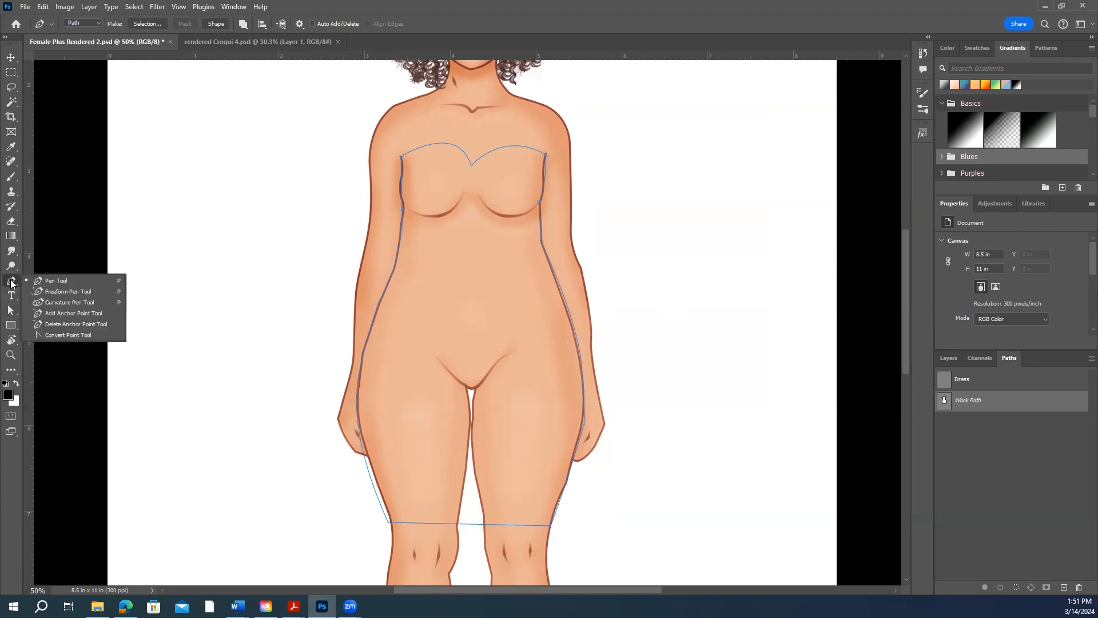
left_click(58, 302)
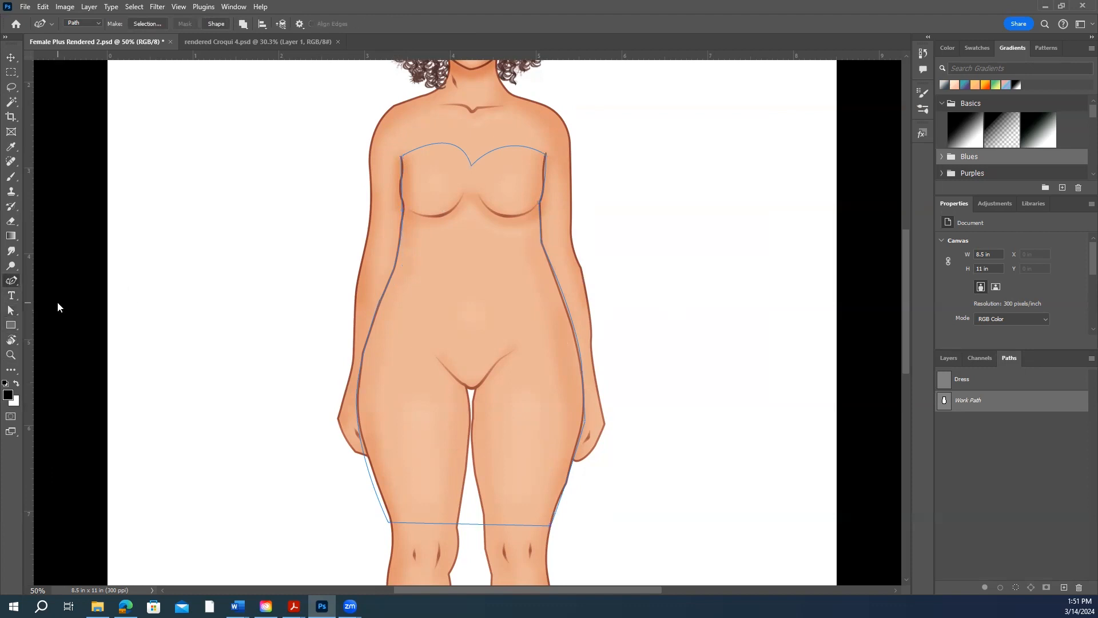
left_click(11, 310)
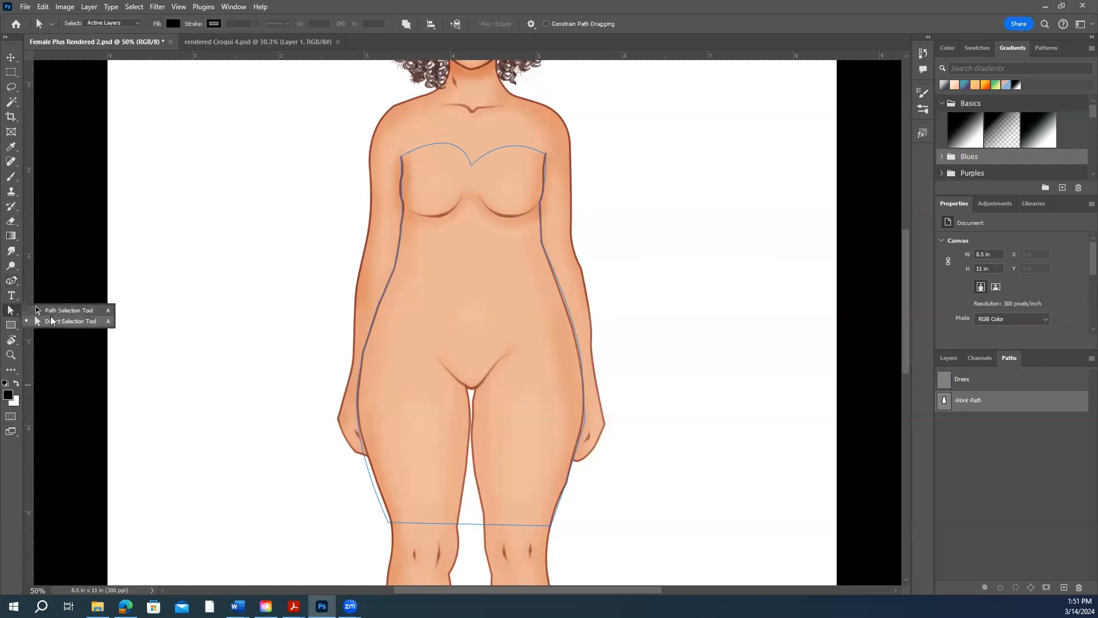
left_click(65, 321)
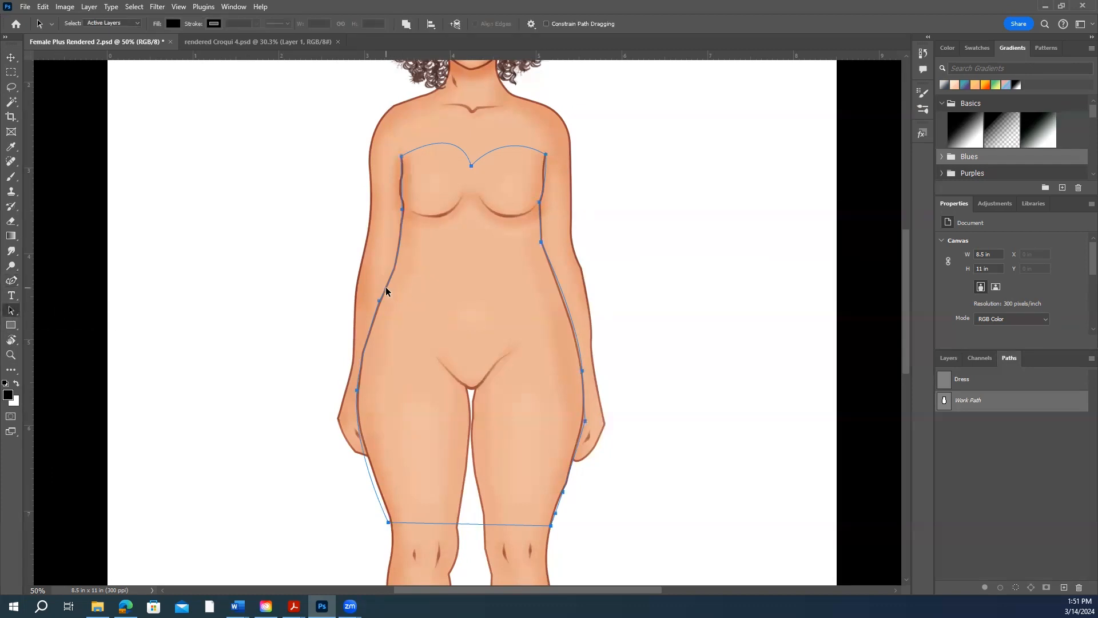
left_click(11, 280)
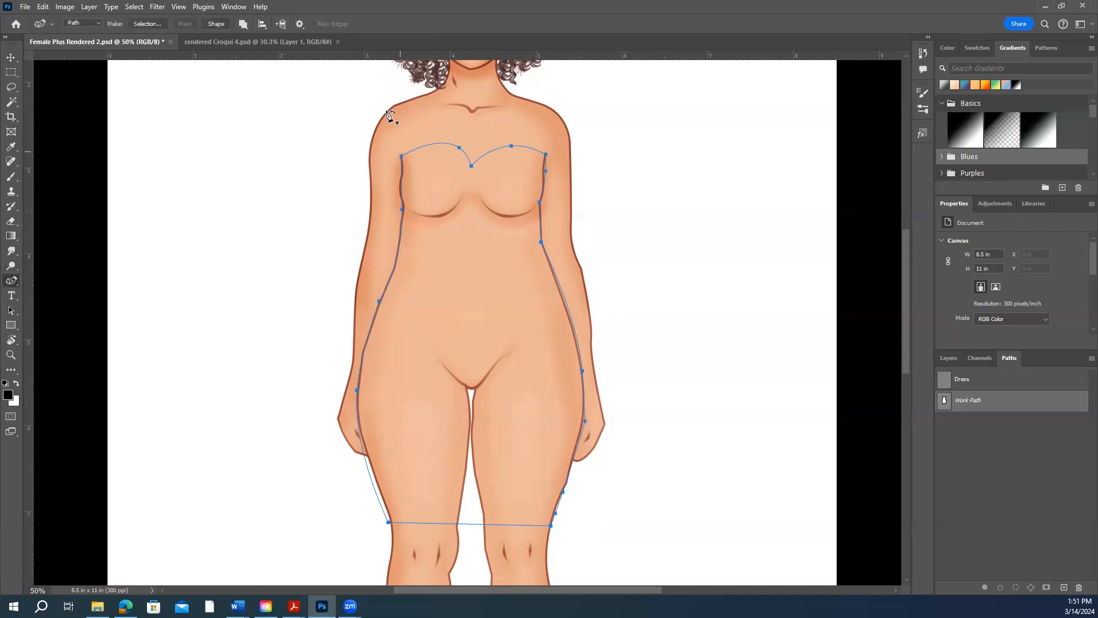
left_click(403, 185)
left_click_drag(398, 190, 400, 192)
- Add more curve points along the left-hand waist and bust side, and reshape the left-hand neckline curve
left_click(400, 244)
left_click_drag(397, 263, 395, 265)
left_click(399, 233)
left_click_drag(403, 170, 402, 170)
left_click(402, 200)
left_click_drag(470, 166, 437, 147)
- Move the dress path's right-hand hip and thigh points slightly outward and bend the hem into a shallow downward curve
scroll(482, 259, "down", 2)
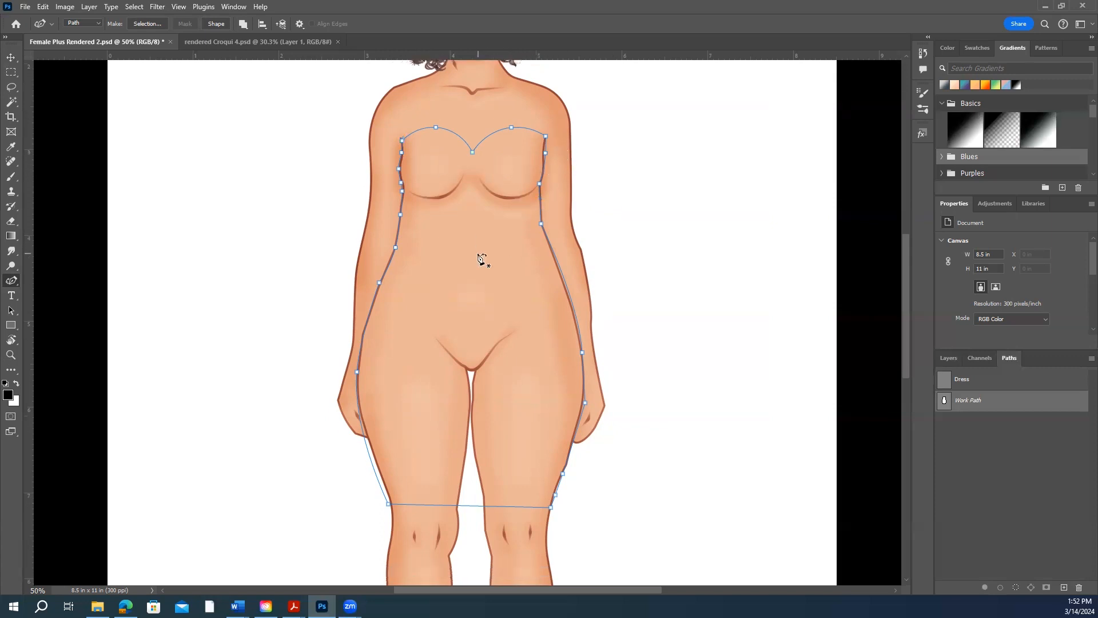
scroll(572, 326, "up", 3)
scroll(623, 349, "down", 5)
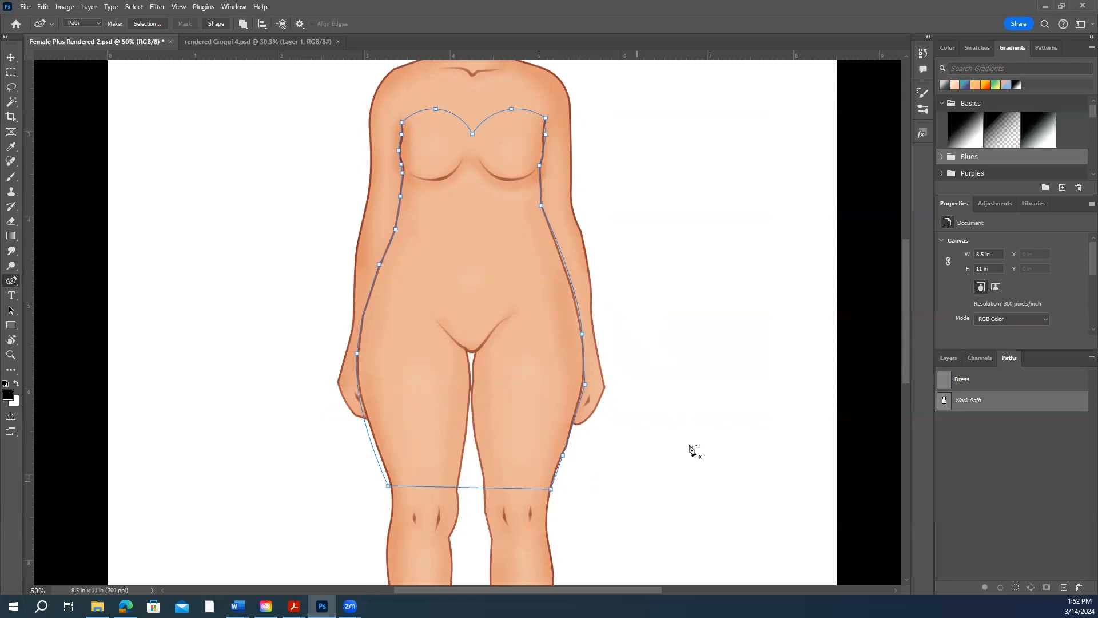
scroll(639, 400, "down", 2)
scroll(623, 387, "up", 1)
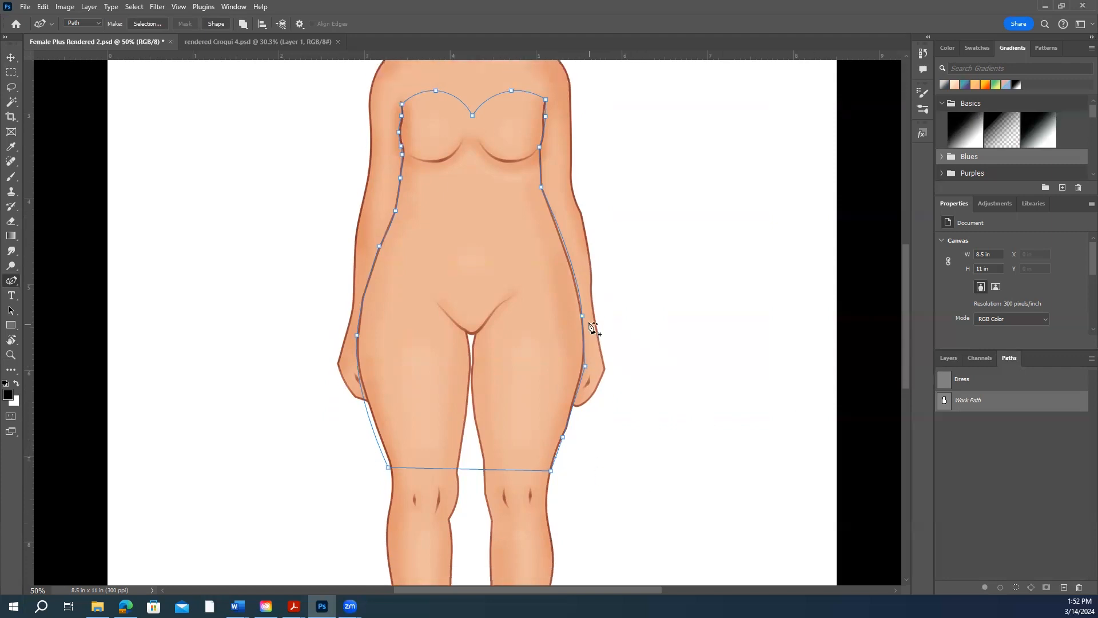
left_click(584, 318)
scroll(623, 392, "down", 1)
left_click(563, 418)
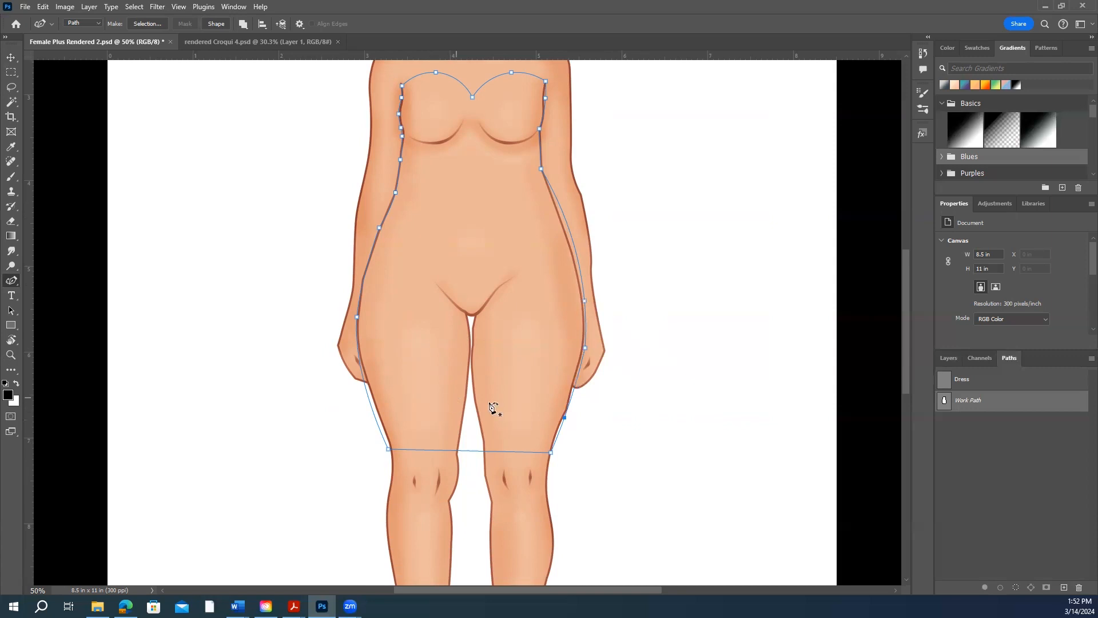
left_click_drag(564, 418, 568, 418)
left_click_drag(462, 451, 463, 460)
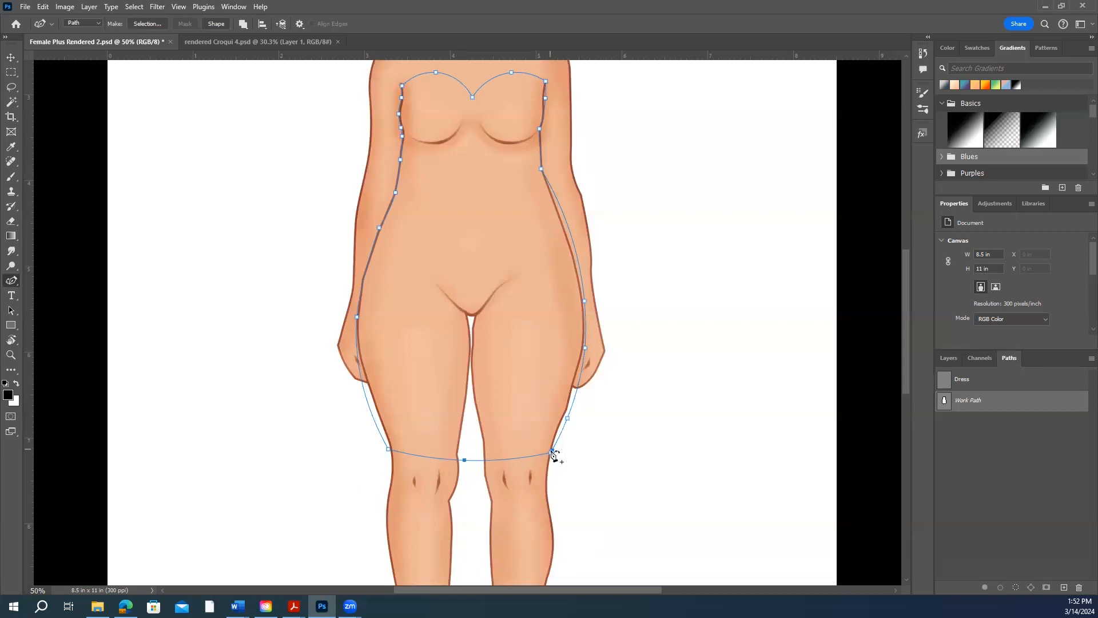
- Move the dress path's right-hand hem corner slightly outward and add a curve point between the right-hand waist and hip
left_click_drag(551, 453, 556, 454)
scroll(613, 429, "up", 4)
scroll(629, 369, "up", 1)
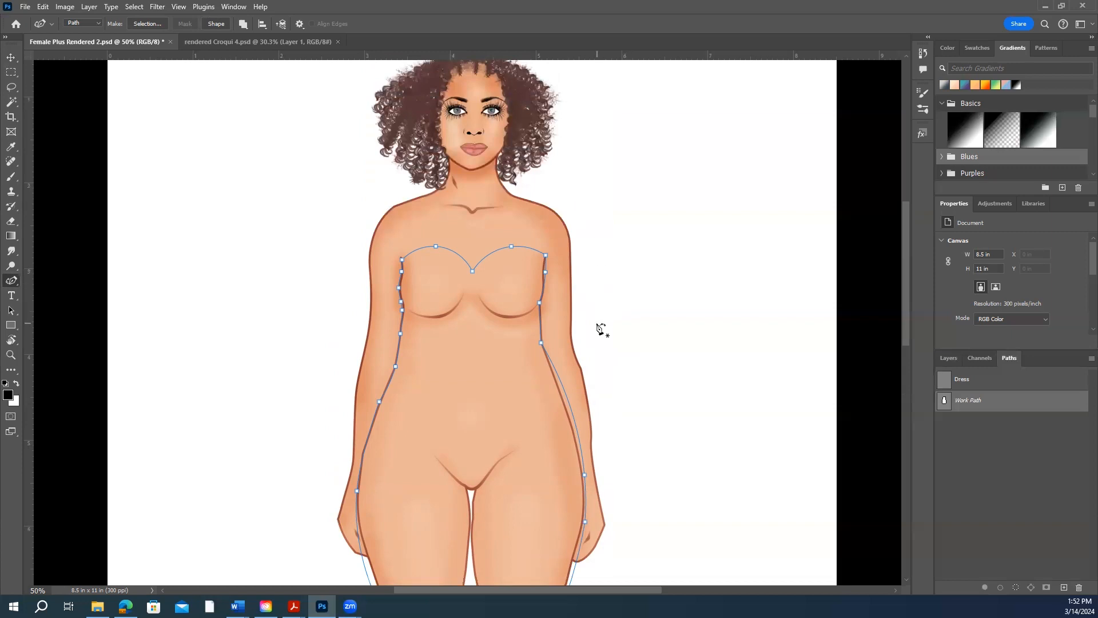
scroll(600, 327, "down", 1)
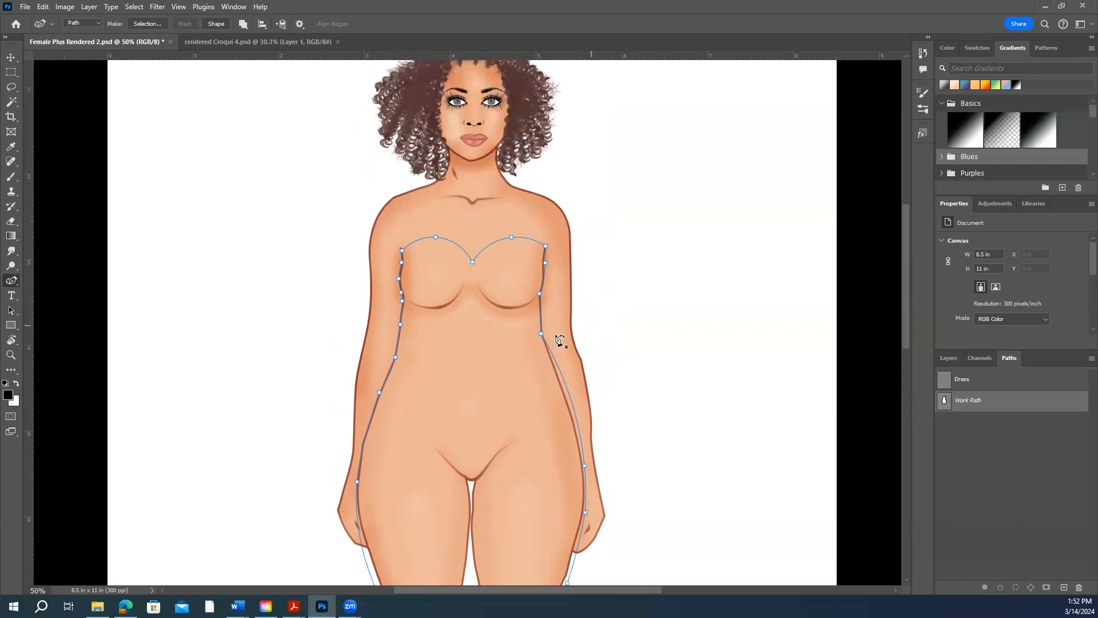
left_click(565, 396)
scroll(503, 399, "down", 1)
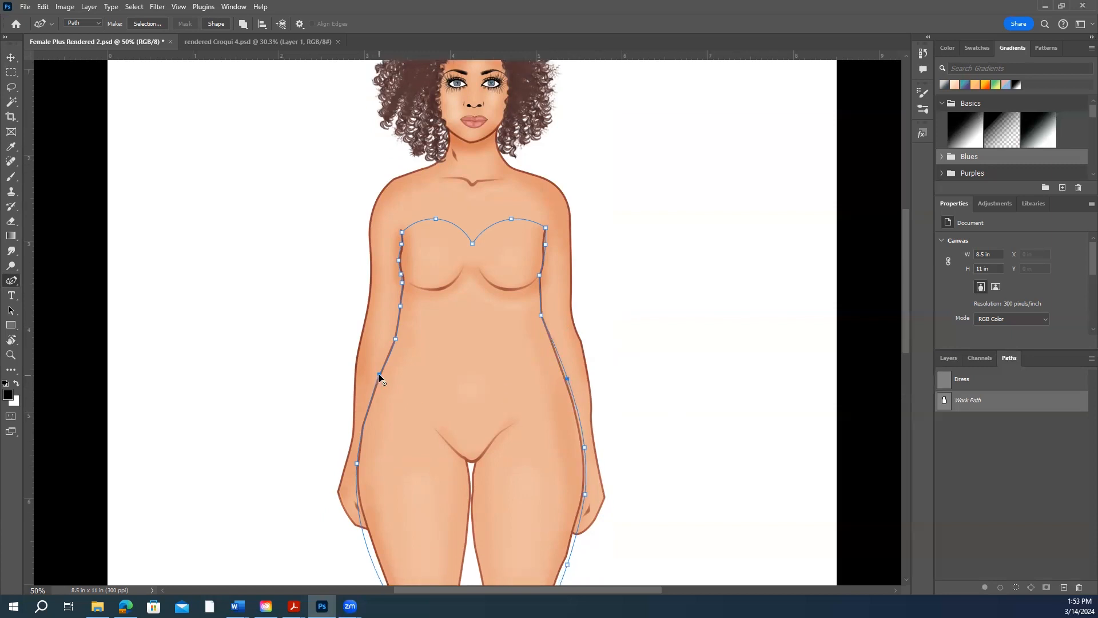
- Shift the two left-hand points between waist and hip slightly outward and check the whole dress path against the body
left_click_drag(379, 375, 375, 381)
left_click_drag(395, 339, 393, 339)
scroll(380, 350, "down", 3)
scroll(499, 409, "down", 2)
scroll(534, 400, "up", 5)
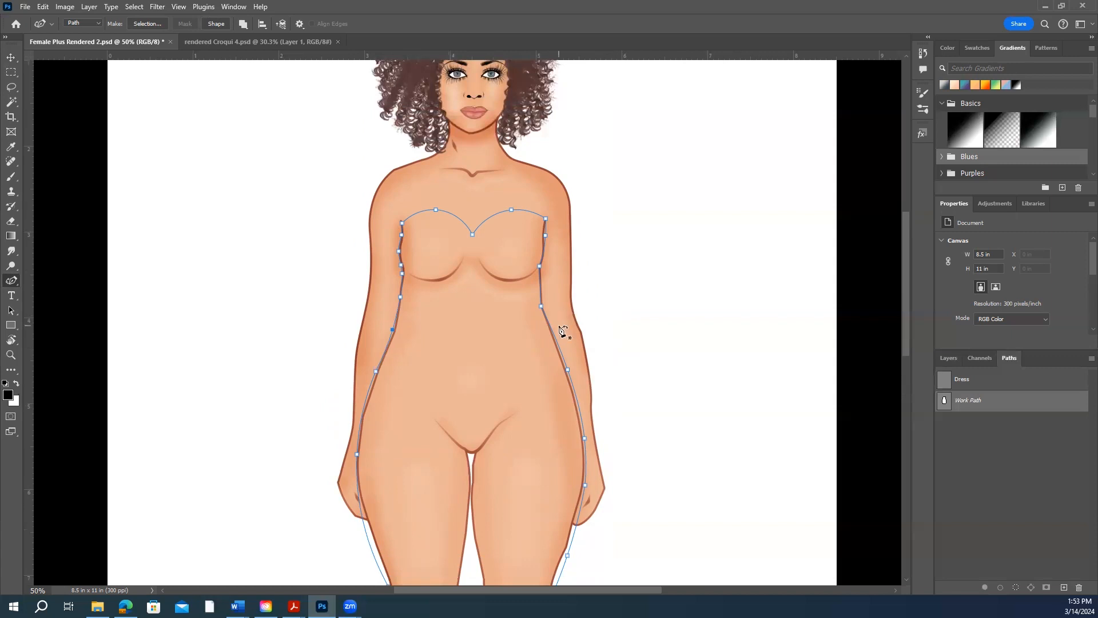
scroll(629, 343, "down", 5)
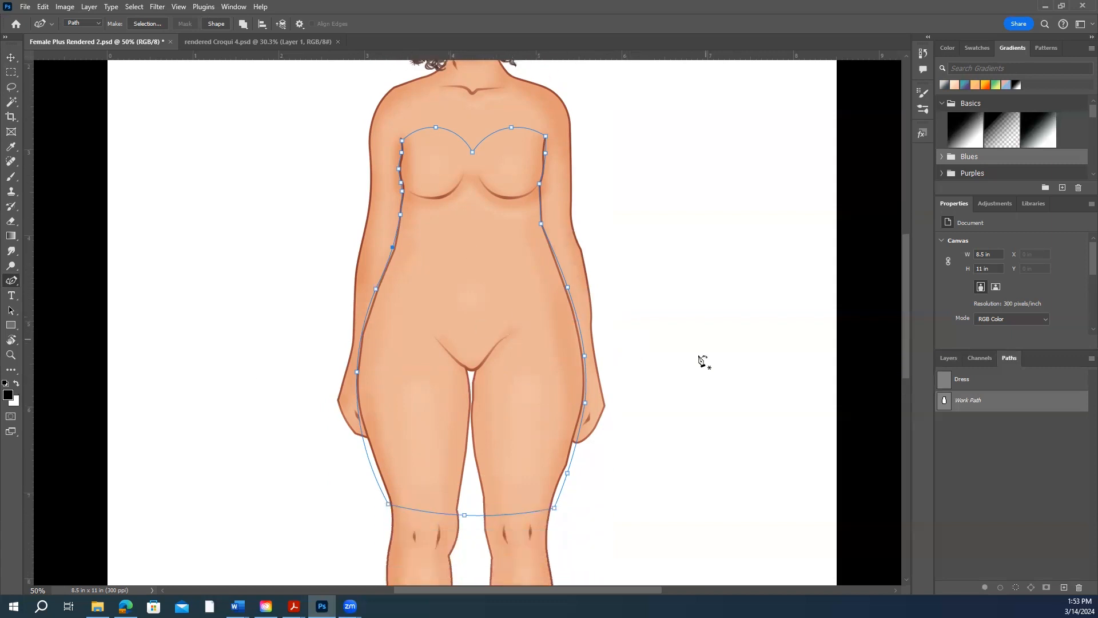
scroll(428, 236, "up", 1)
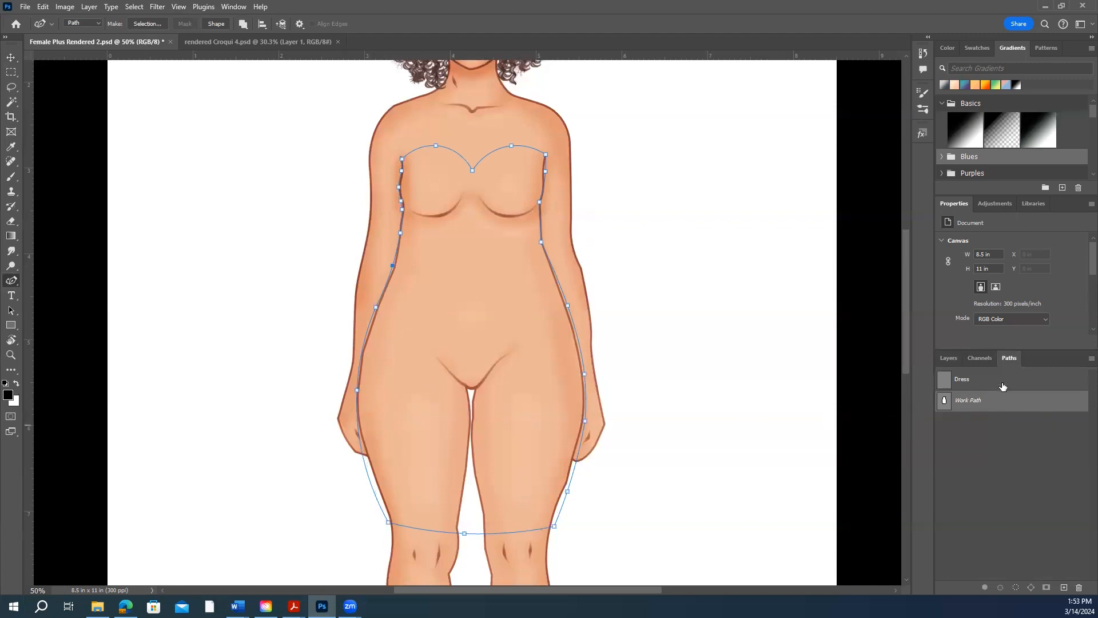
- Delete the old Dress path, save the work path under the name Dress, and deselect it
left_click(979, 381)
left_click_drag(982, 386, 1078, 589)
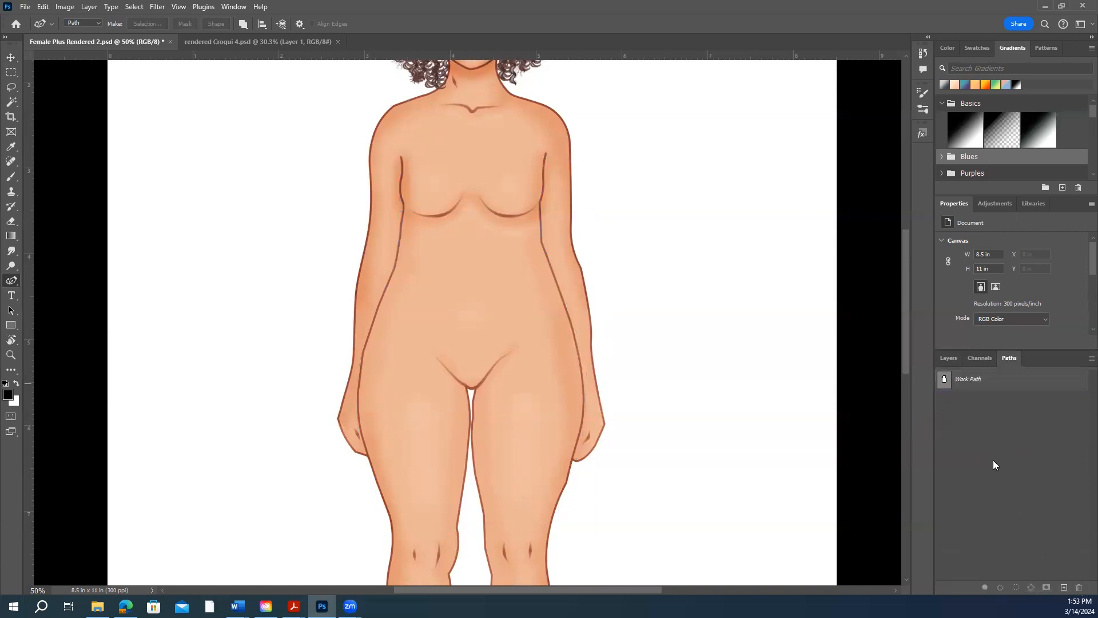
double_click(972, 381)
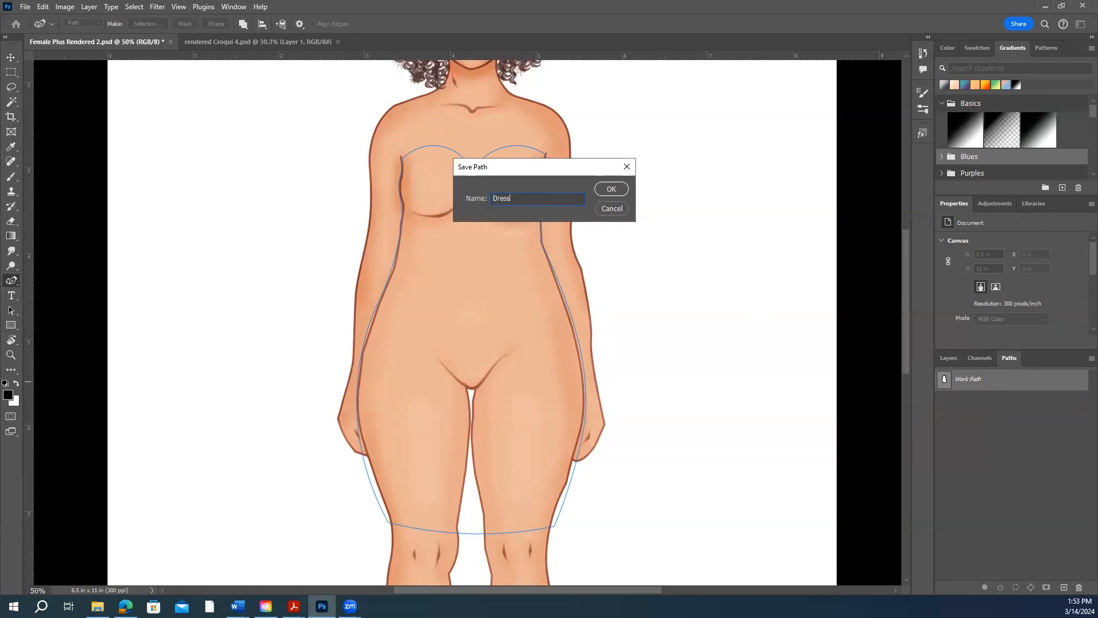
type("Dress")
left_click(610, 190)
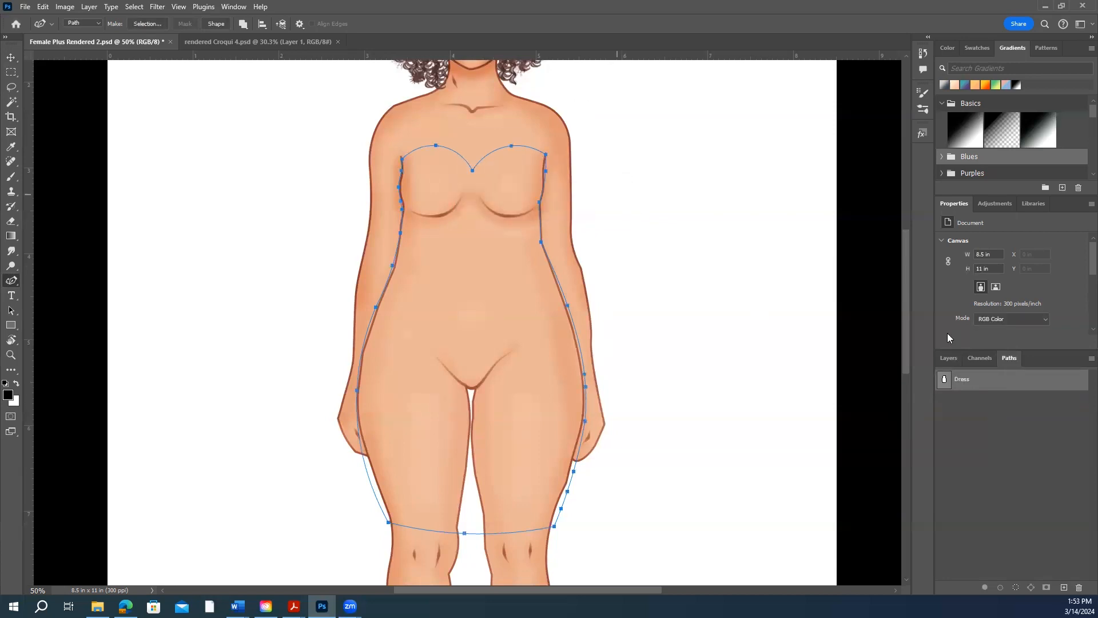
left_click(1000, 385)
left_click(1005, 436)
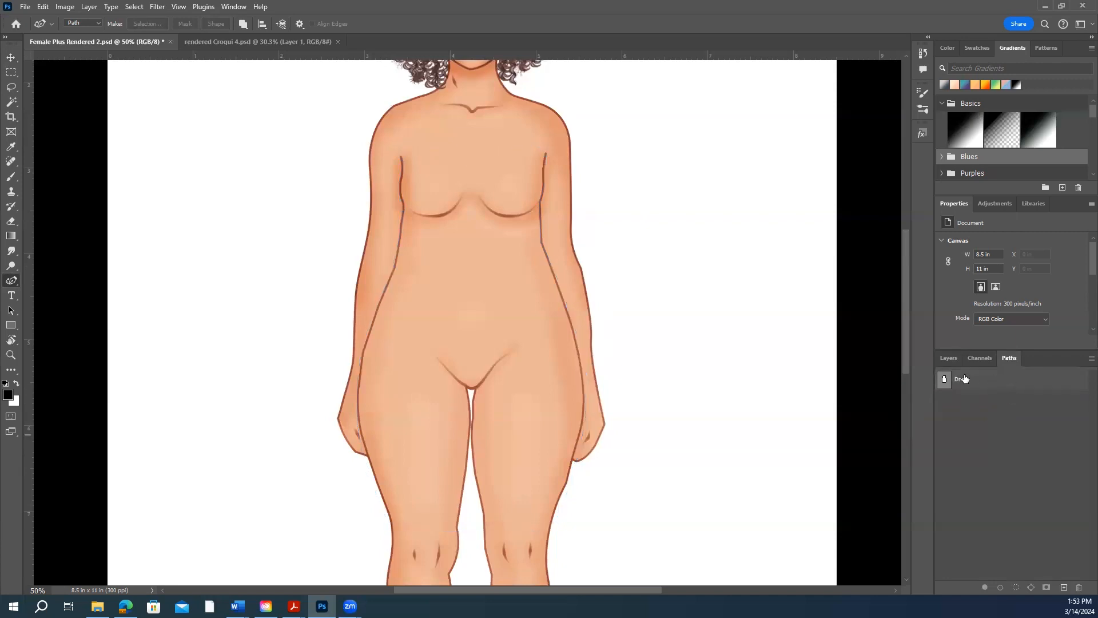
- Add a new layer above the Croque layer and name it Dress Fill
left_click(948, 357)
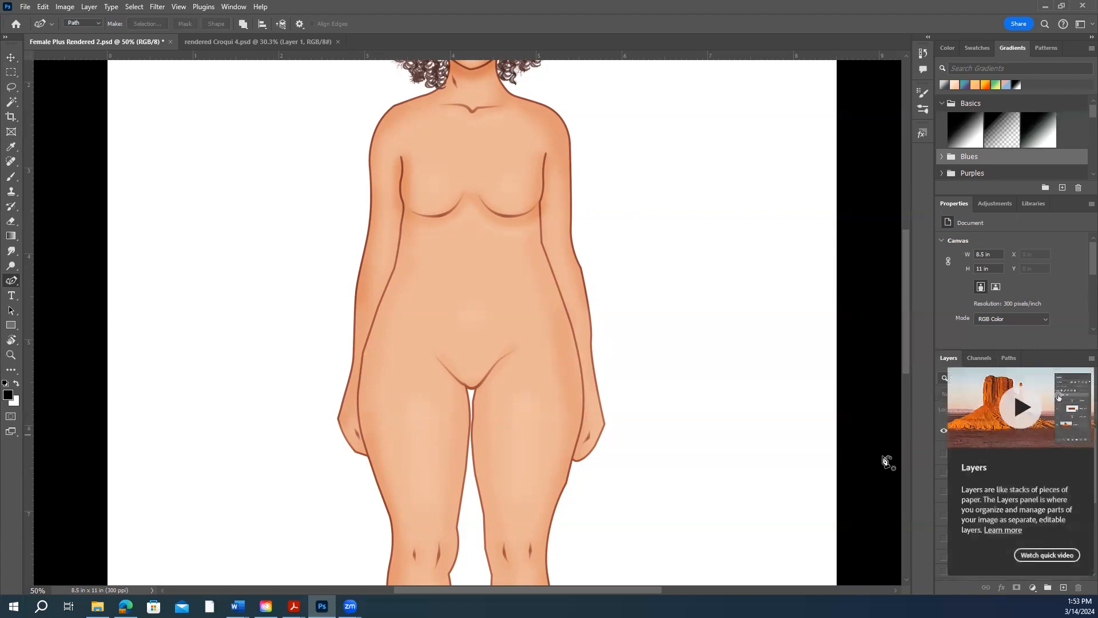
left_click(978, 433)
double_click(981, 430)
type("Dress Fill")
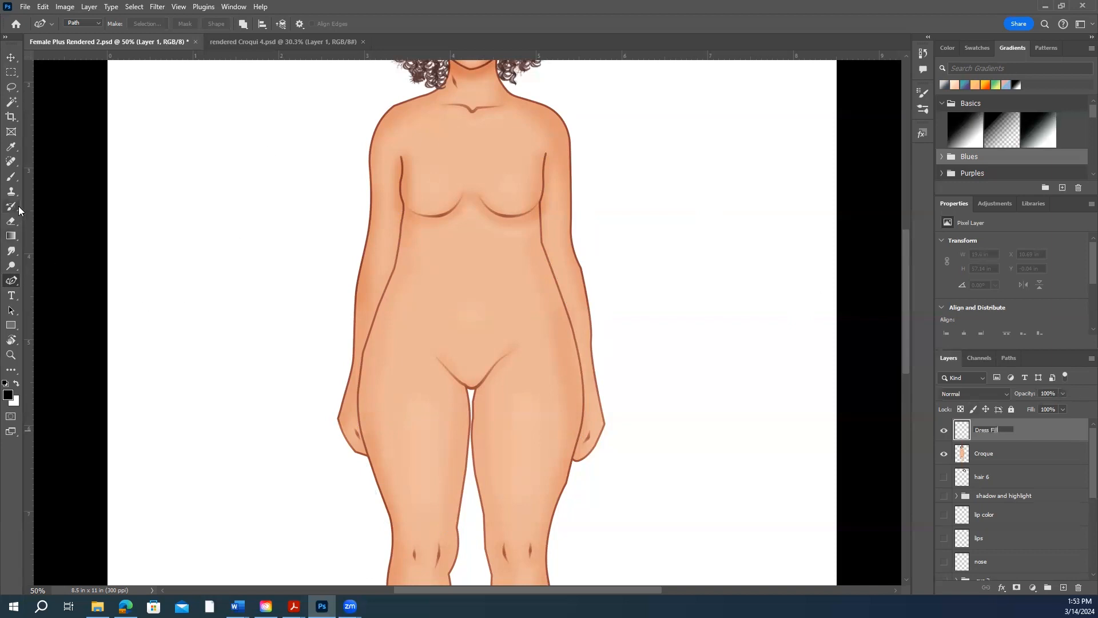
- Activate the Brush tool with the Hard Round brush from General Brushes at 40 px and 100% hardness
left_click(9, 181)
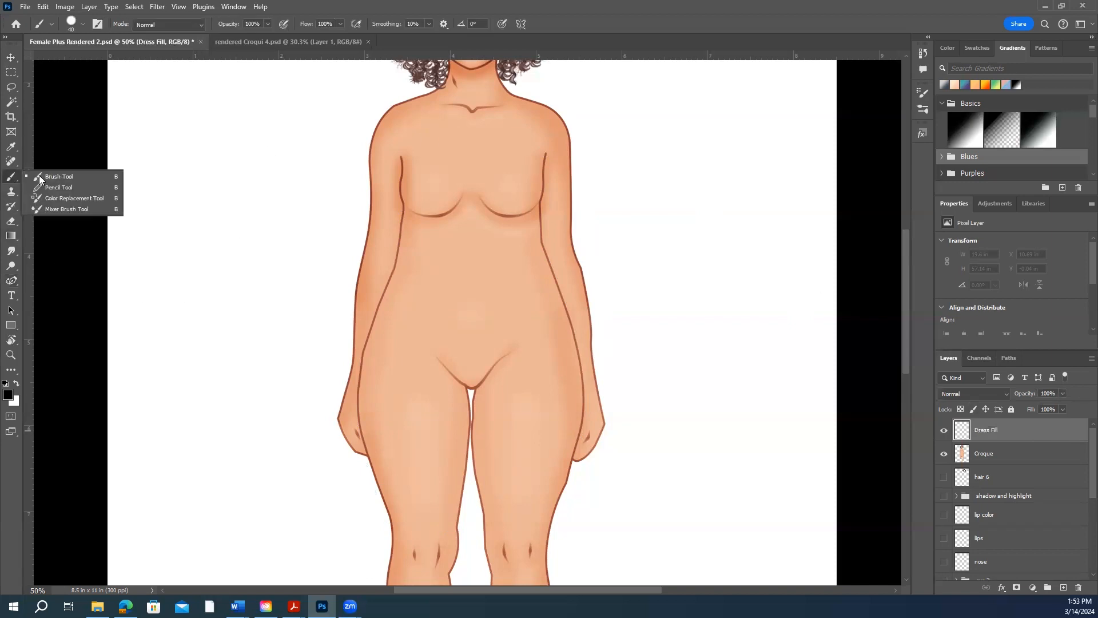
left_click(56, 181)
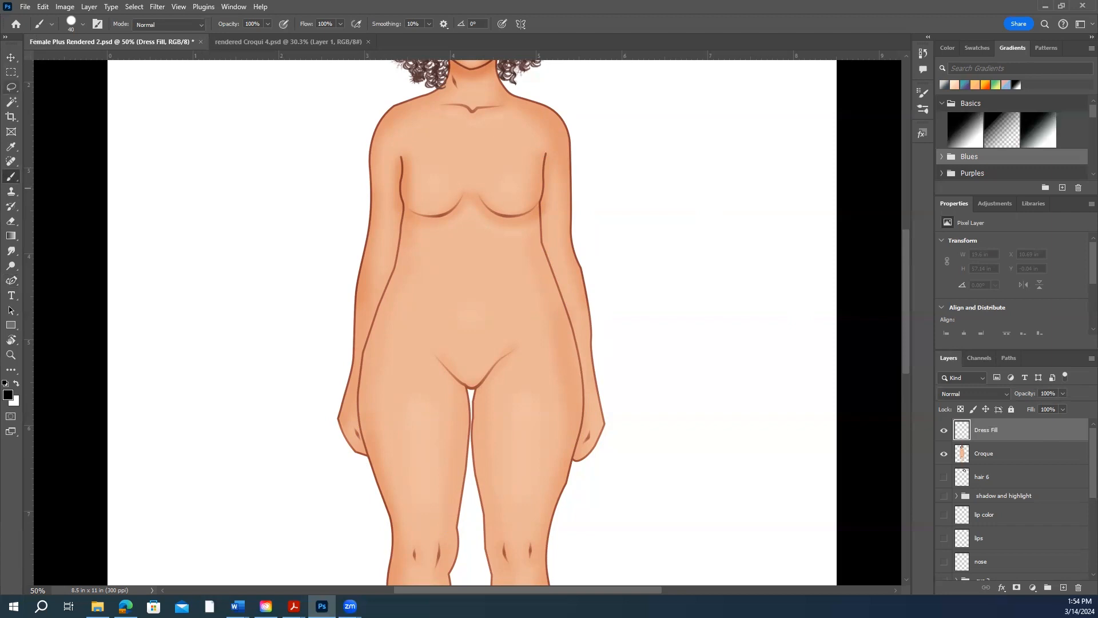
left_click(78, 24)
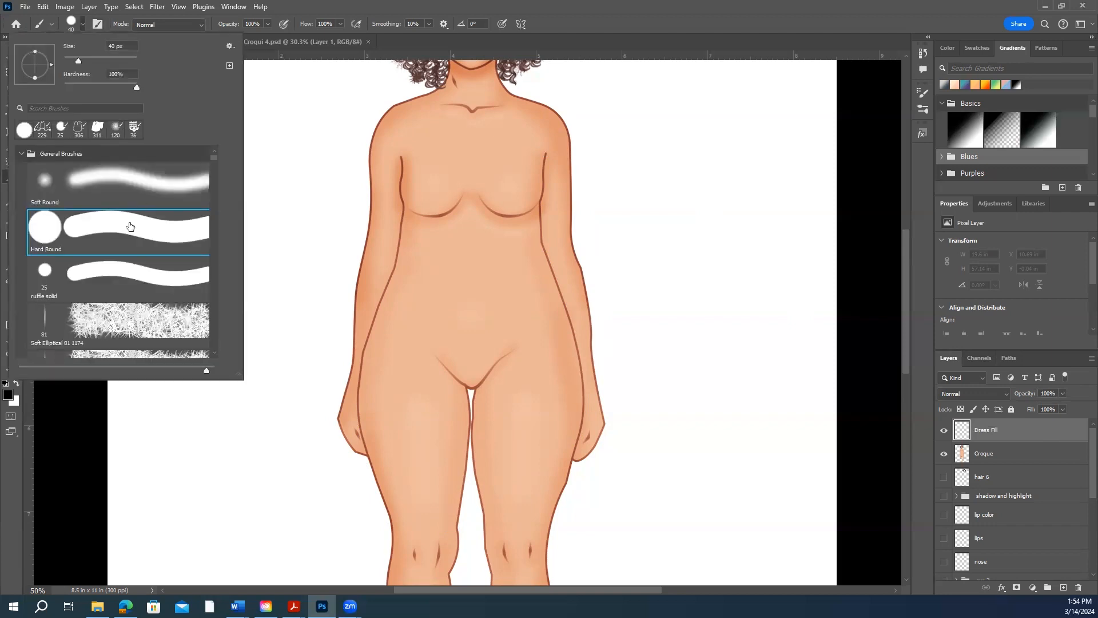
left_click(21, 156)
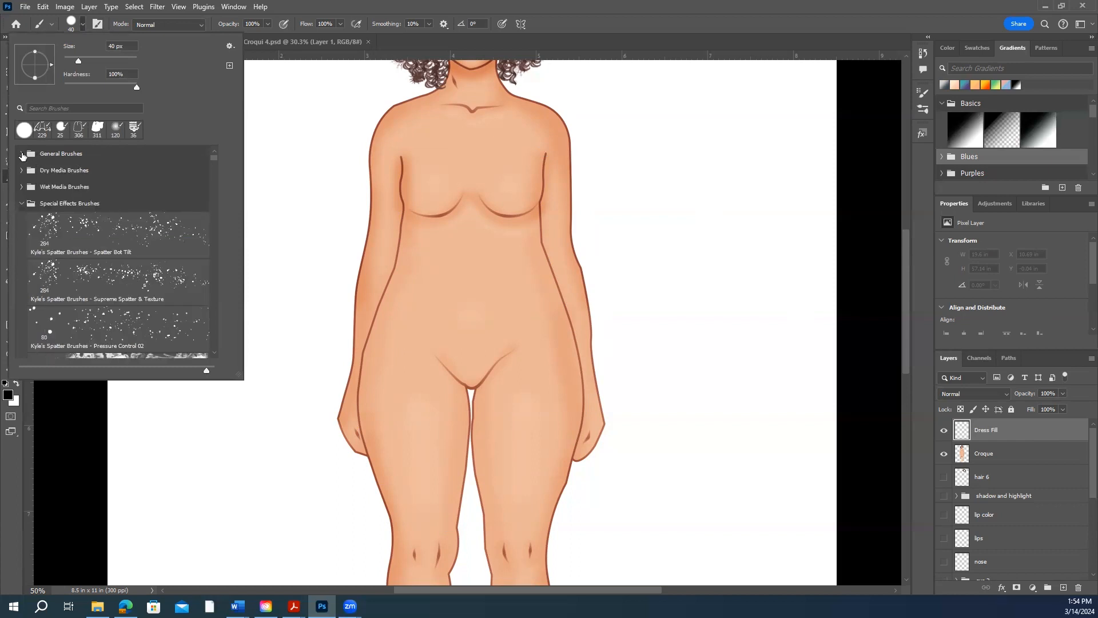
left_click(21, 155)
left_click(115, 229)
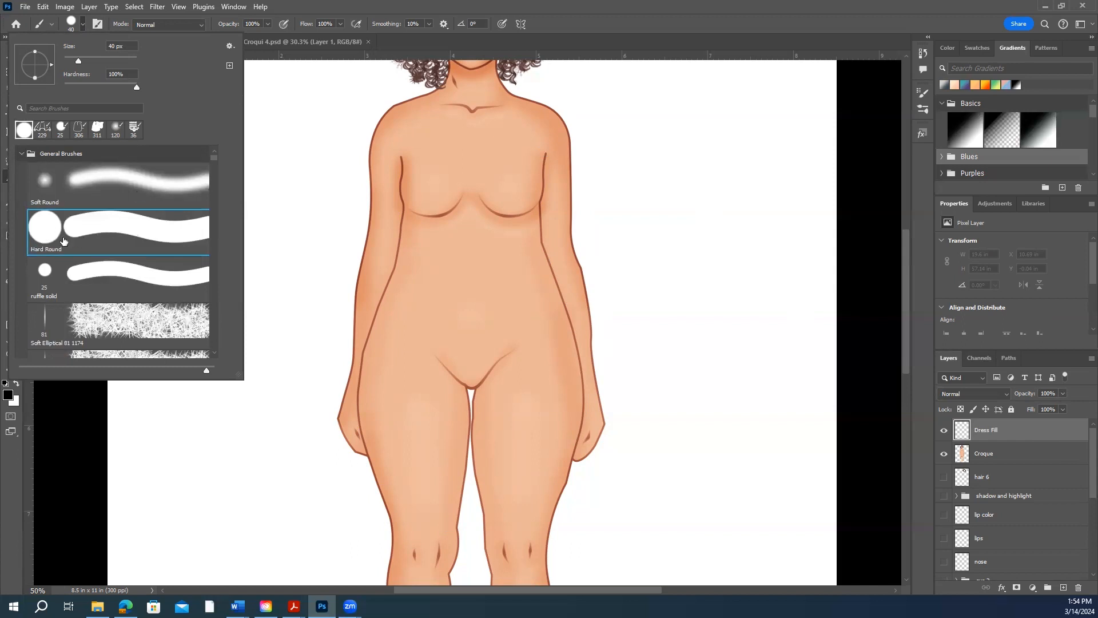
left_click(83, 26)
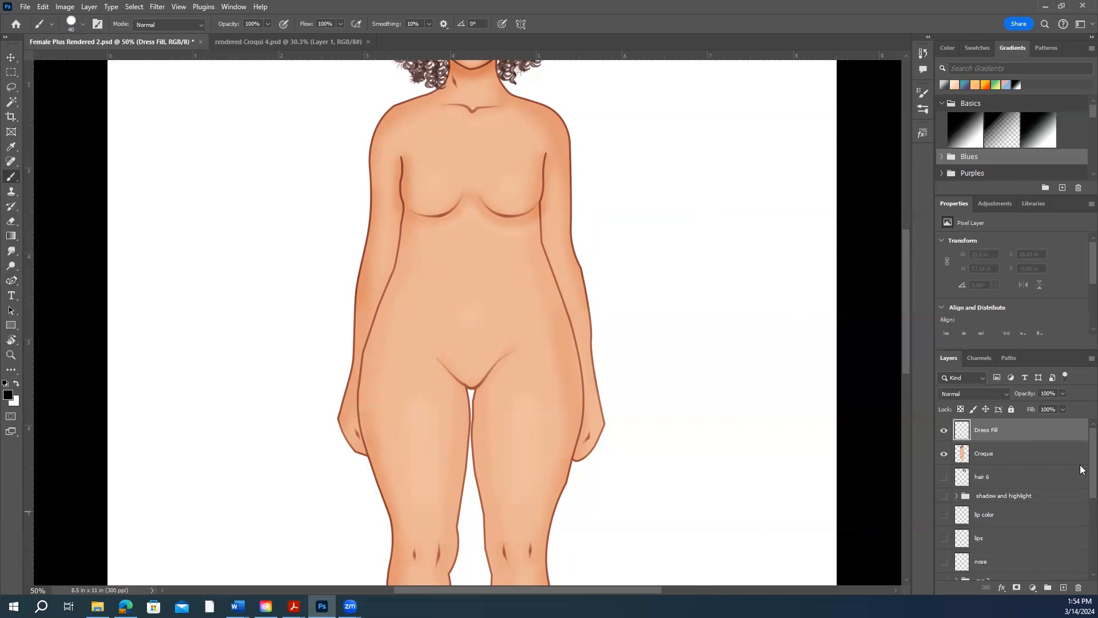
- Set the foreground color to dark purple 3b1749
left_click(8, 394)
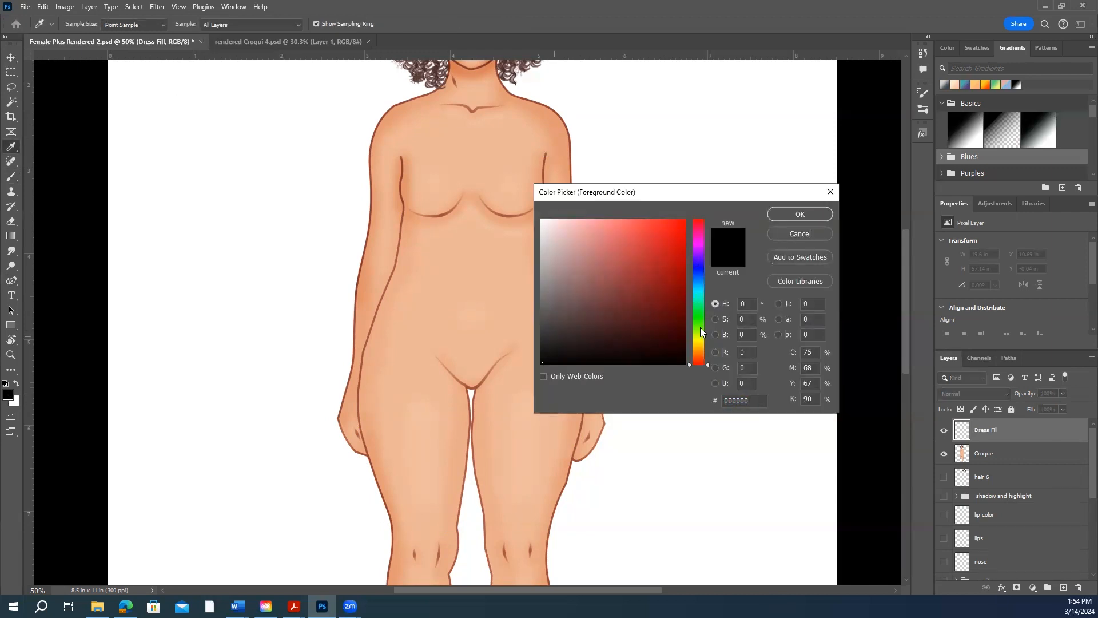
left_click_drag(698, 252, 695, 250)
mouse_move(654, 287)
left_mouse_down()
mouse_move(645, 313)
mouse_move(622, 318)
mouse_move(639, 322)
left_mouse_up()
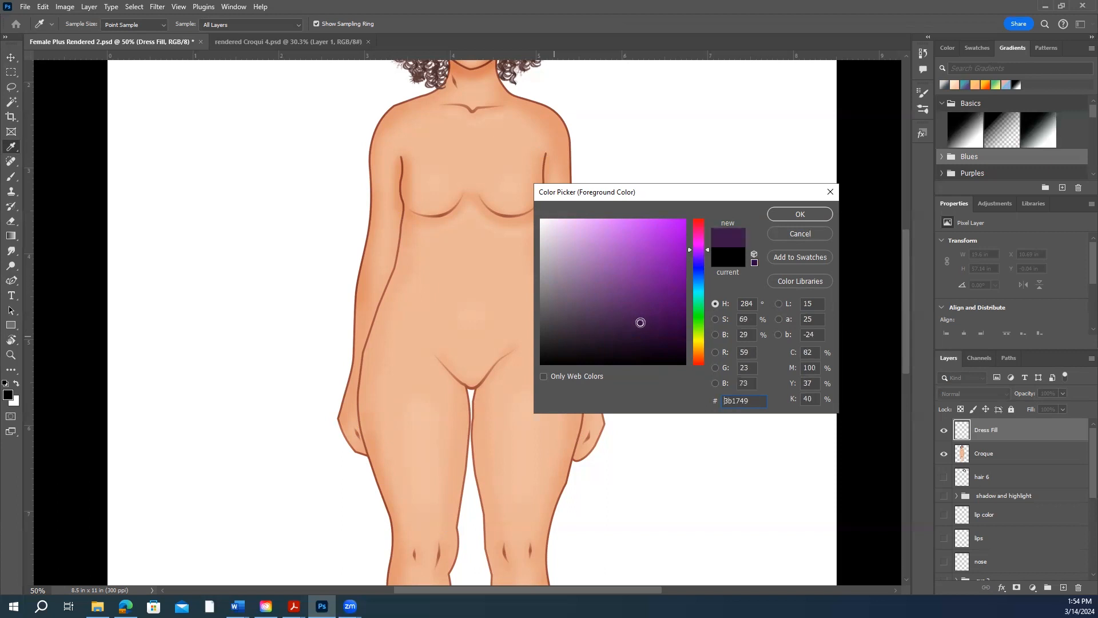
left_click(793, 214)
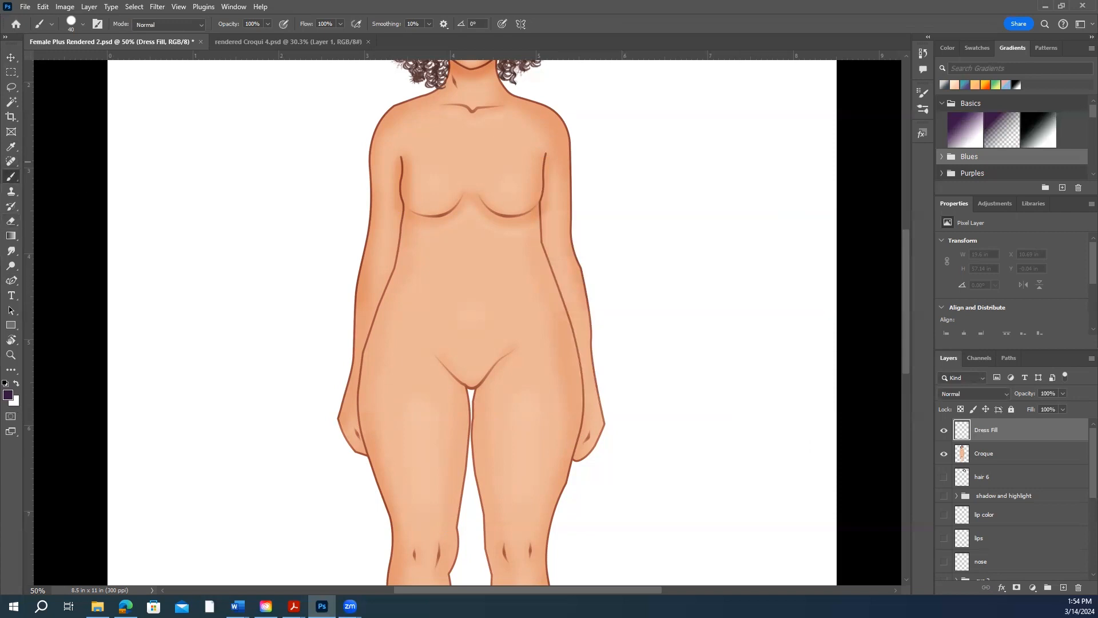
left_click(83, 25)
left_click(83, 24)
- Fill the Dress path with the foreground color on the Dress Fill layer and deselect the path
left_click(1002, 359)
left_click(985, 380)
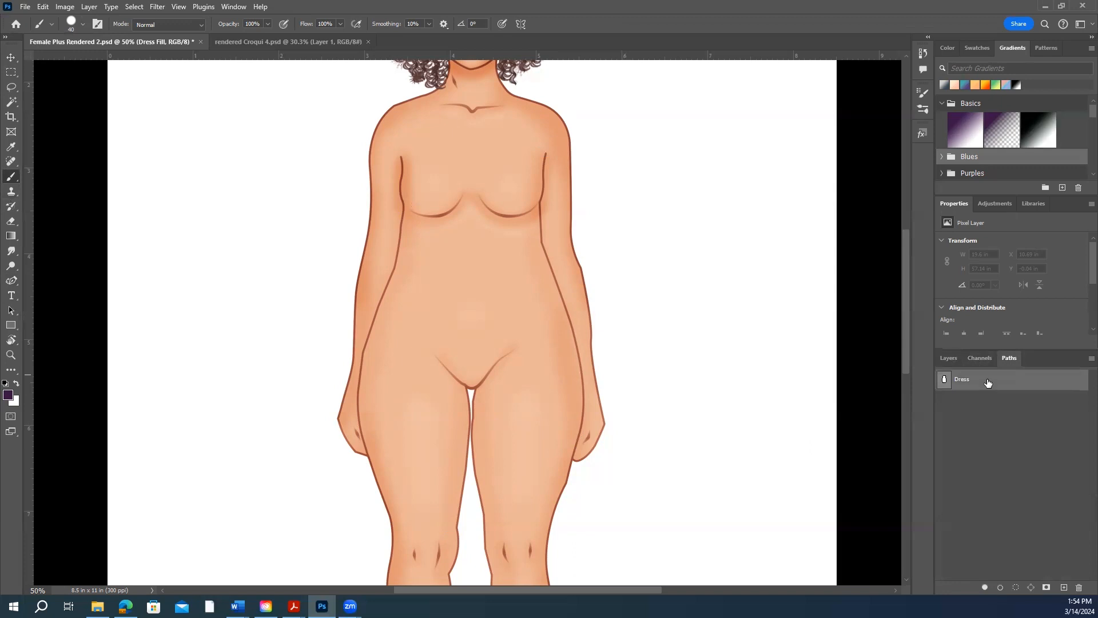
left_click(944, 358)
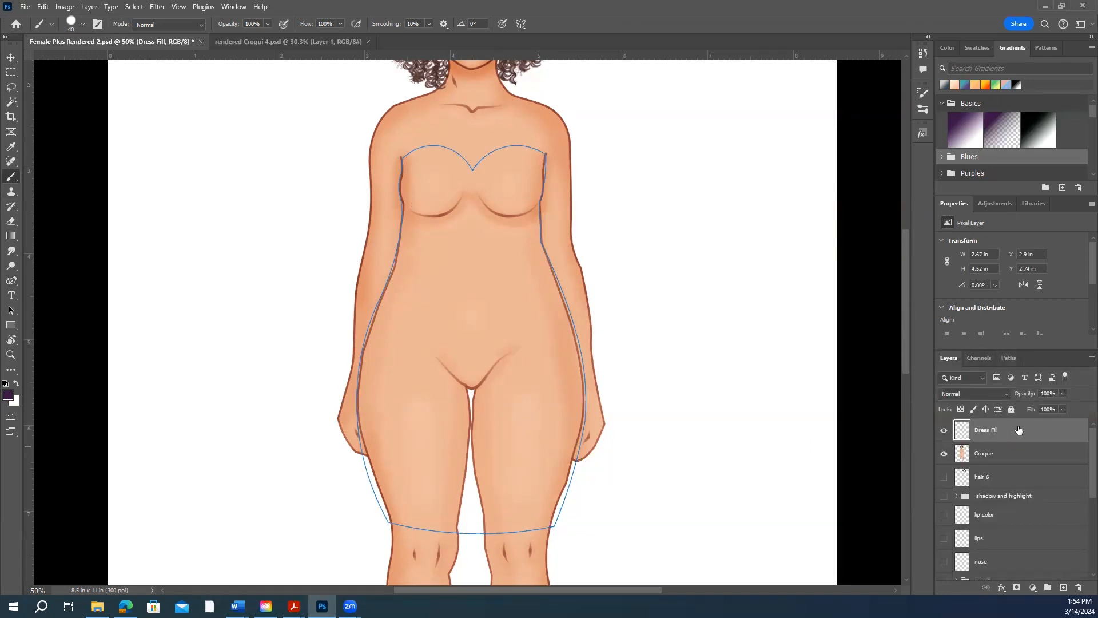
double_click(1008, 358)
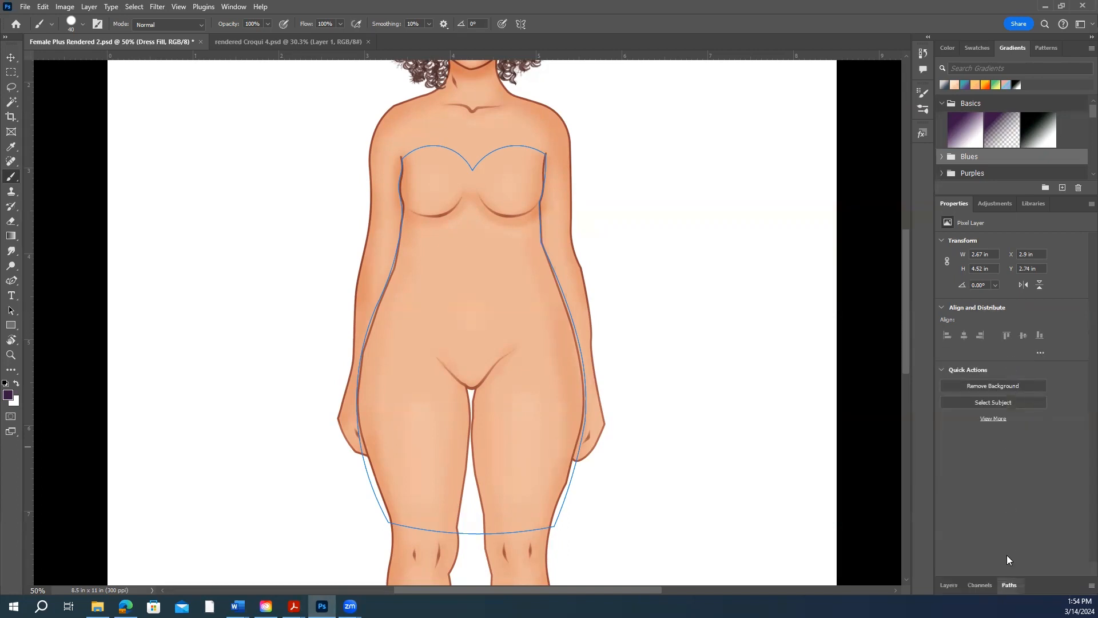
left_click(1008, 584)
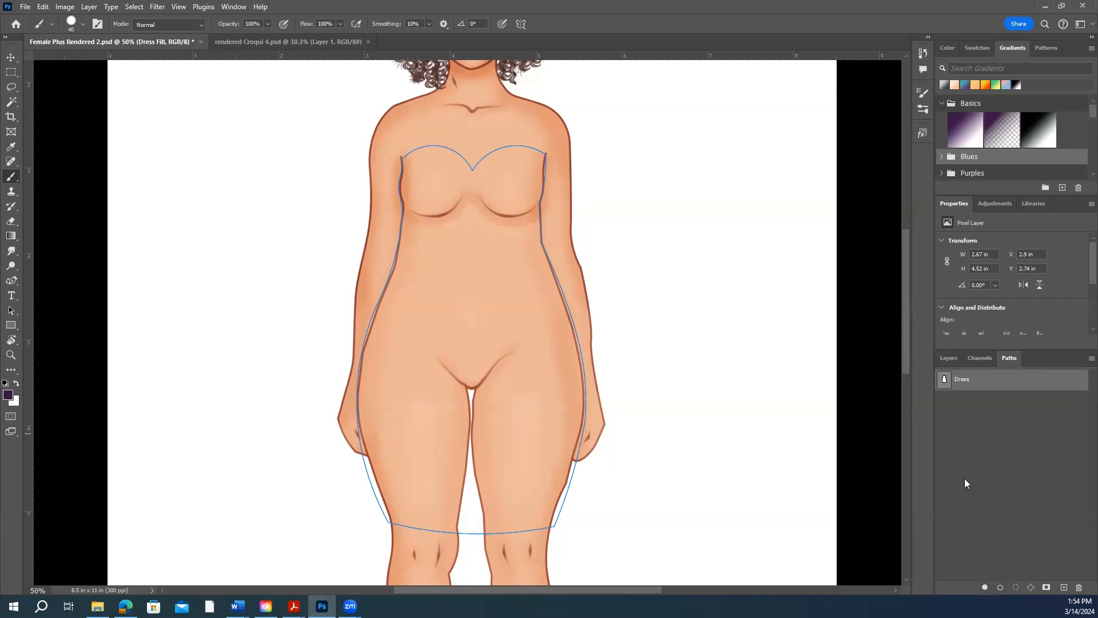
left_click(984, 588)
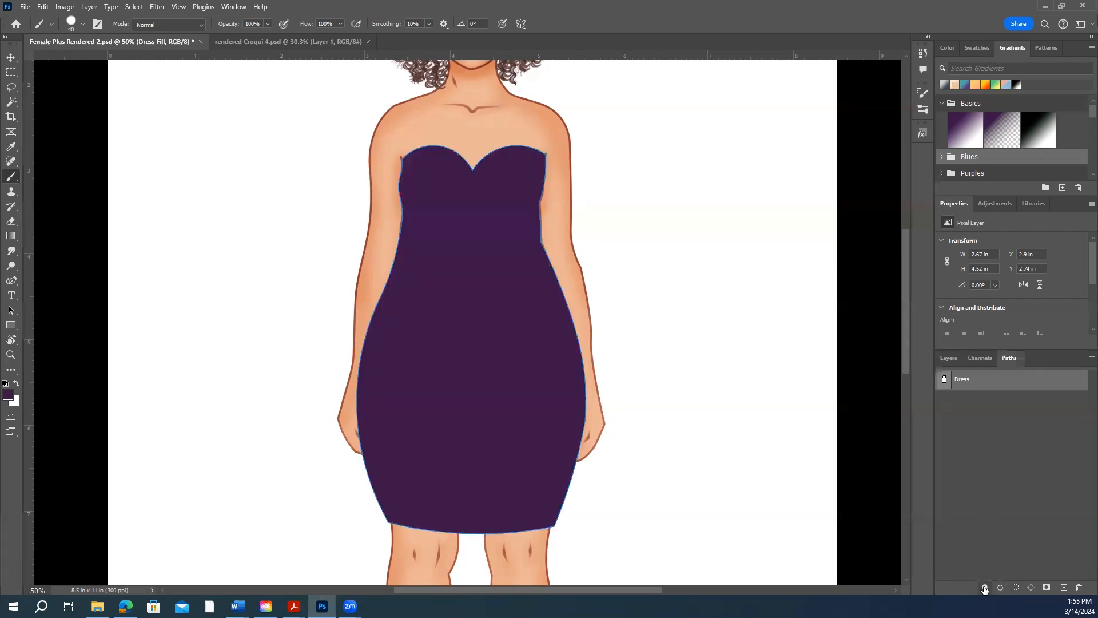
left_click(977, 426)
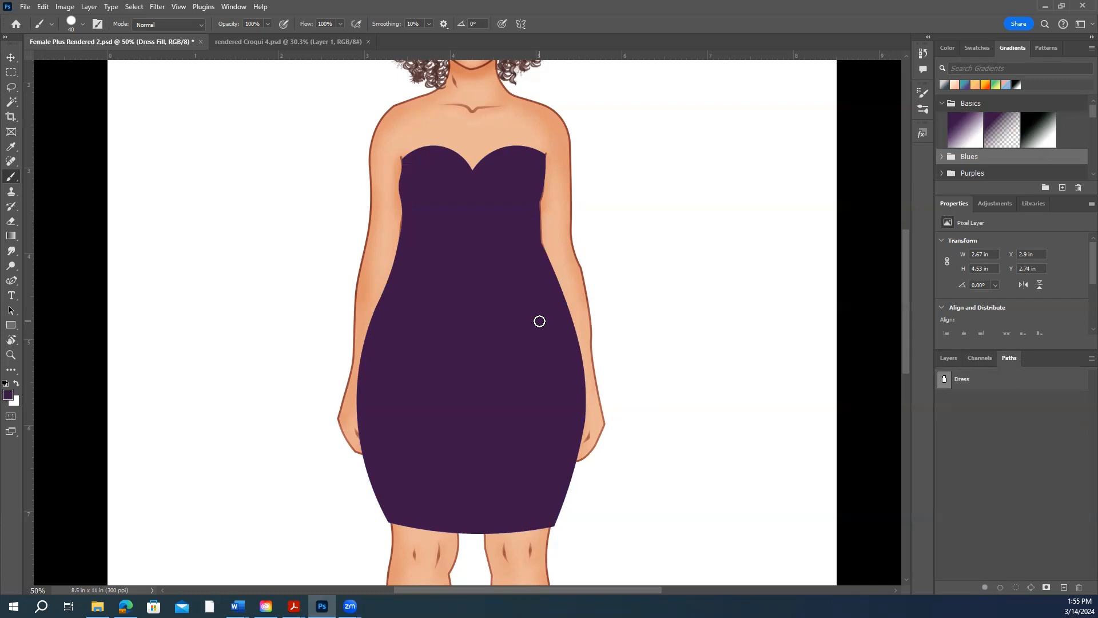
- Switch to the Move tool, deselect all layers, and inspect the filled dress from neckline to hem
scroll(546, 272, "down", 1)
scroll(541, 280, "up", 3)
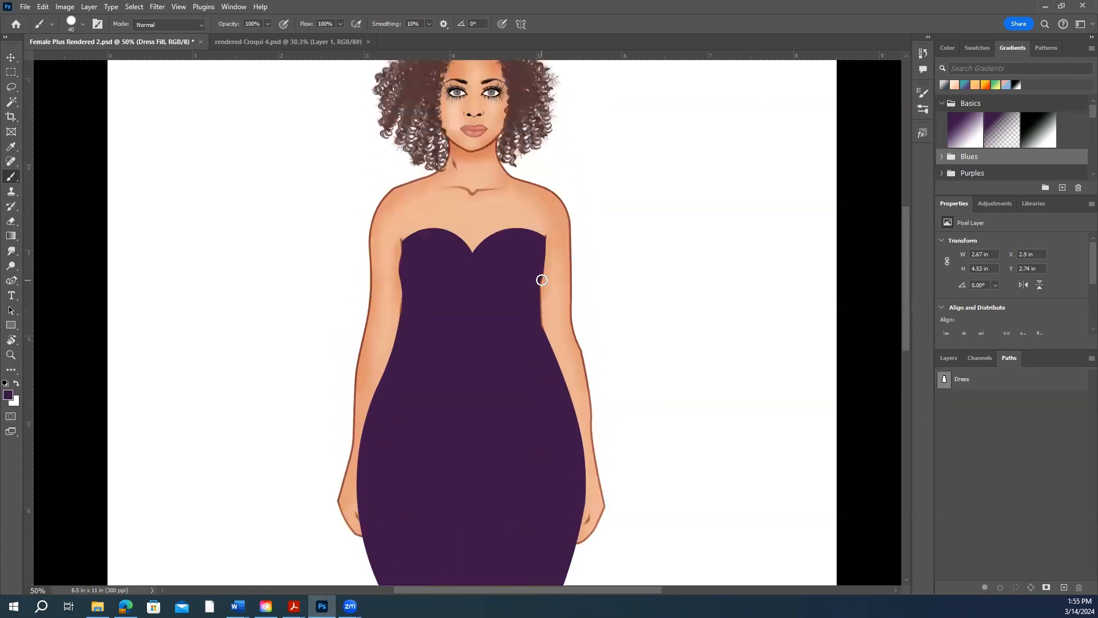
scroll(542, 279, "down", 2)
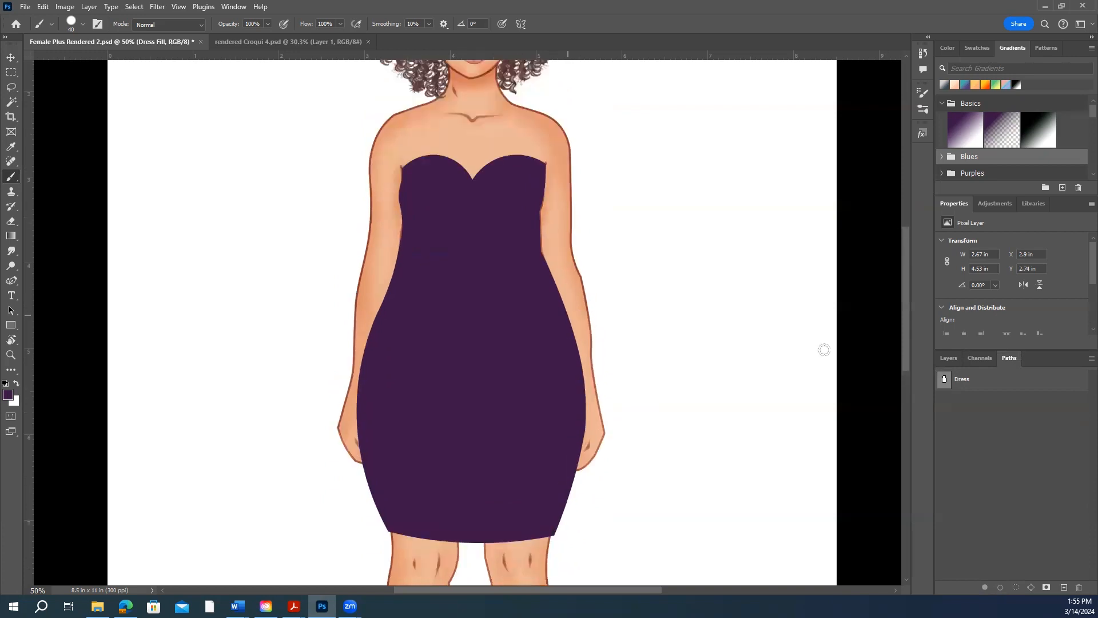
scroll(824, 349, "up", 1)
left_click(948, 359)
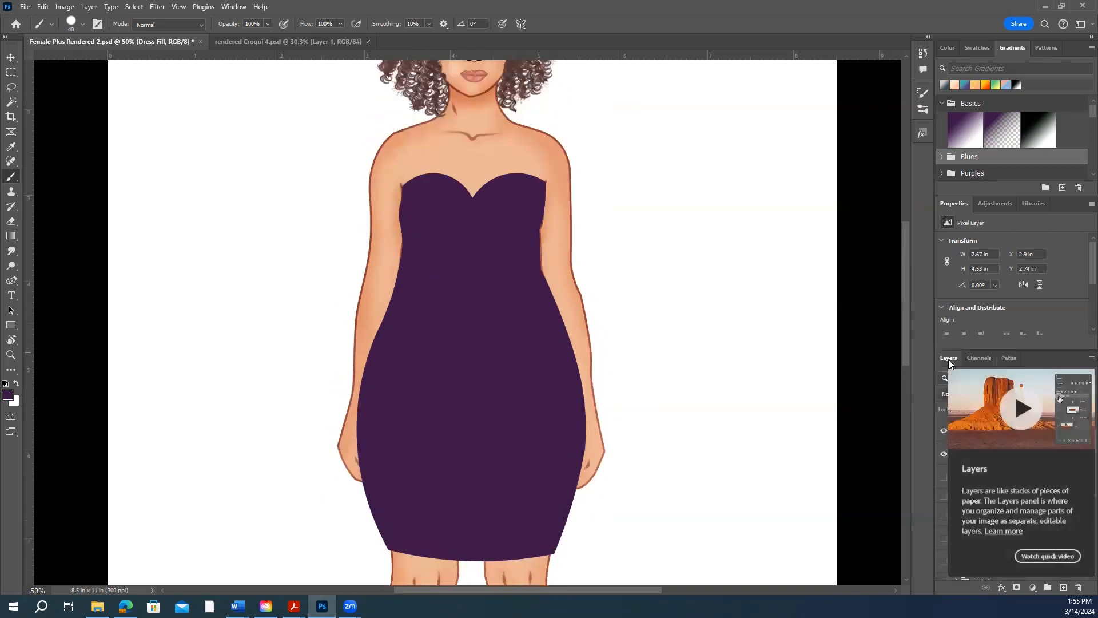
left_click(11, 57)
left_click(731, 365)
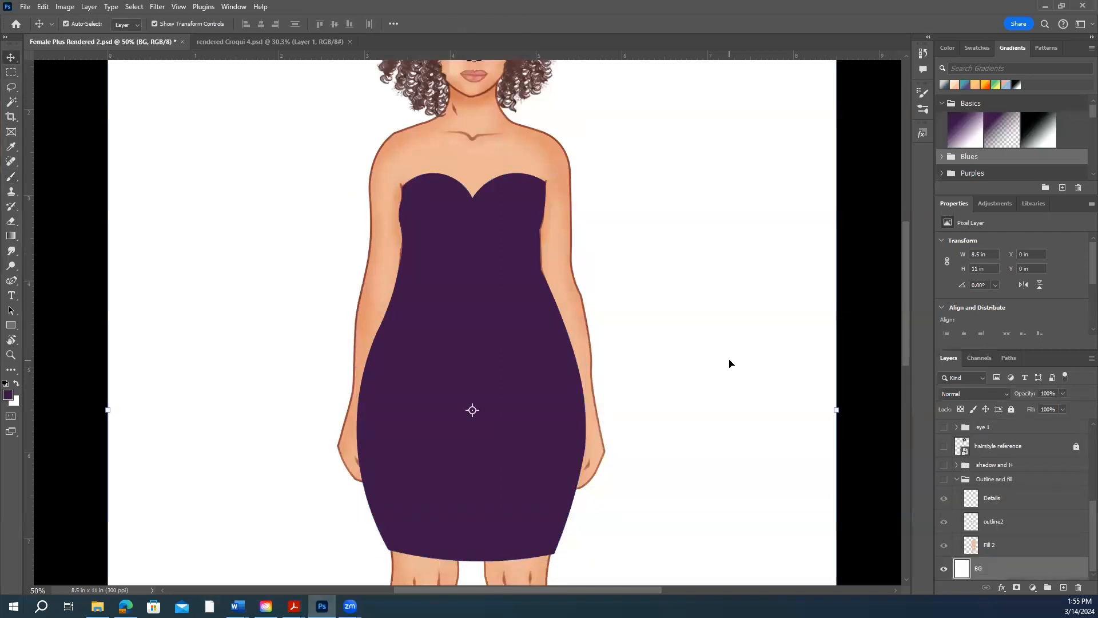
scroll(795, 362, "down", 3)
left_click(861, 357)
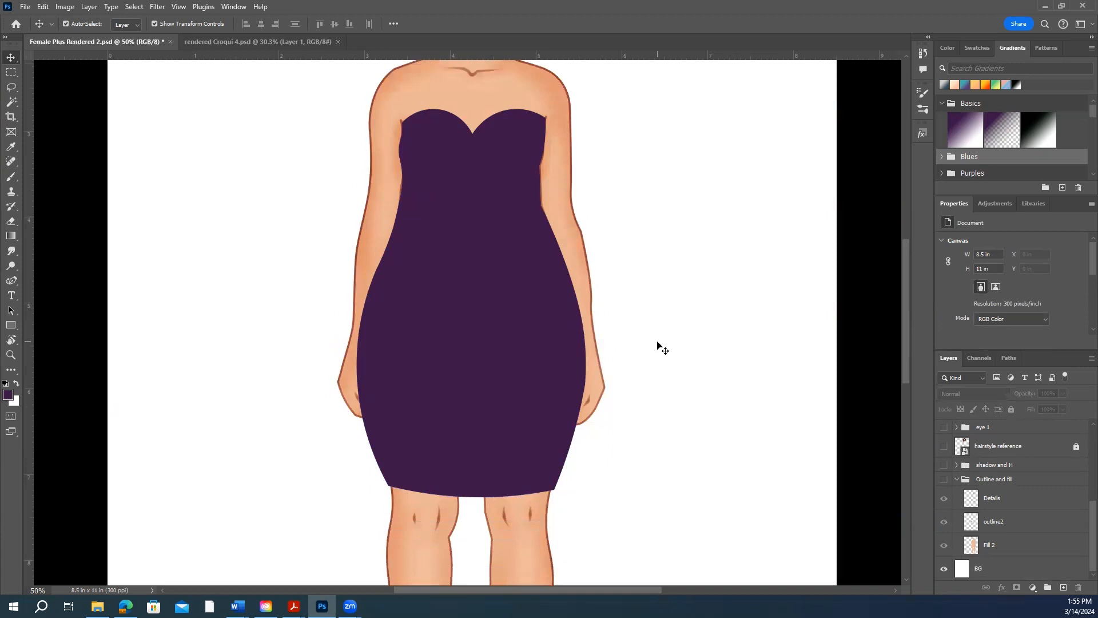
scroll(652, 354, "down", 3)
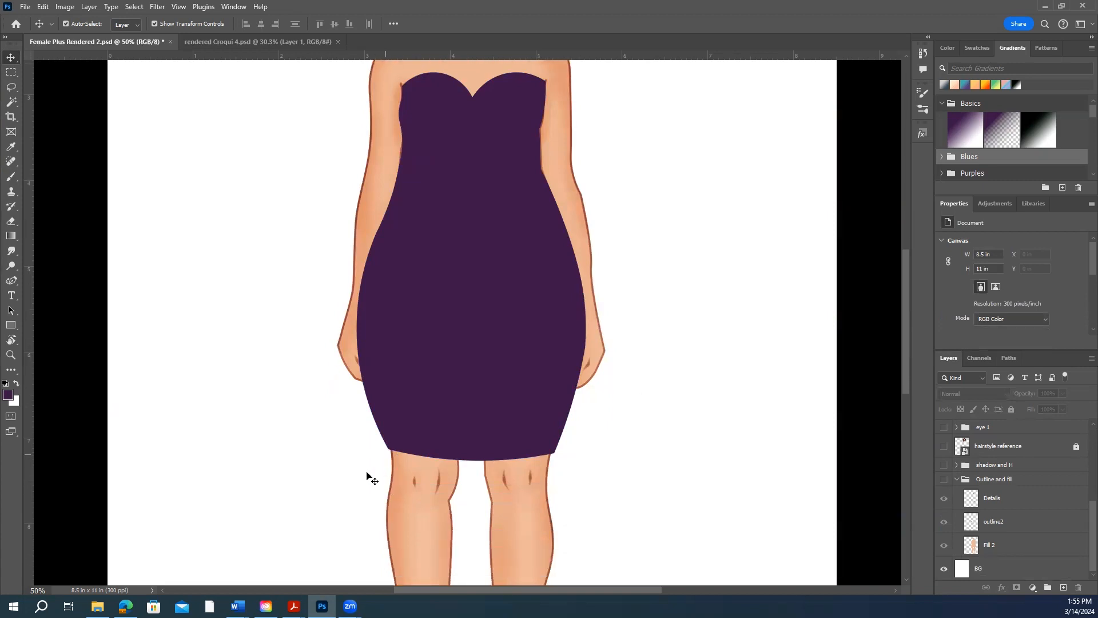
scroll(632, 444, "up", 4)
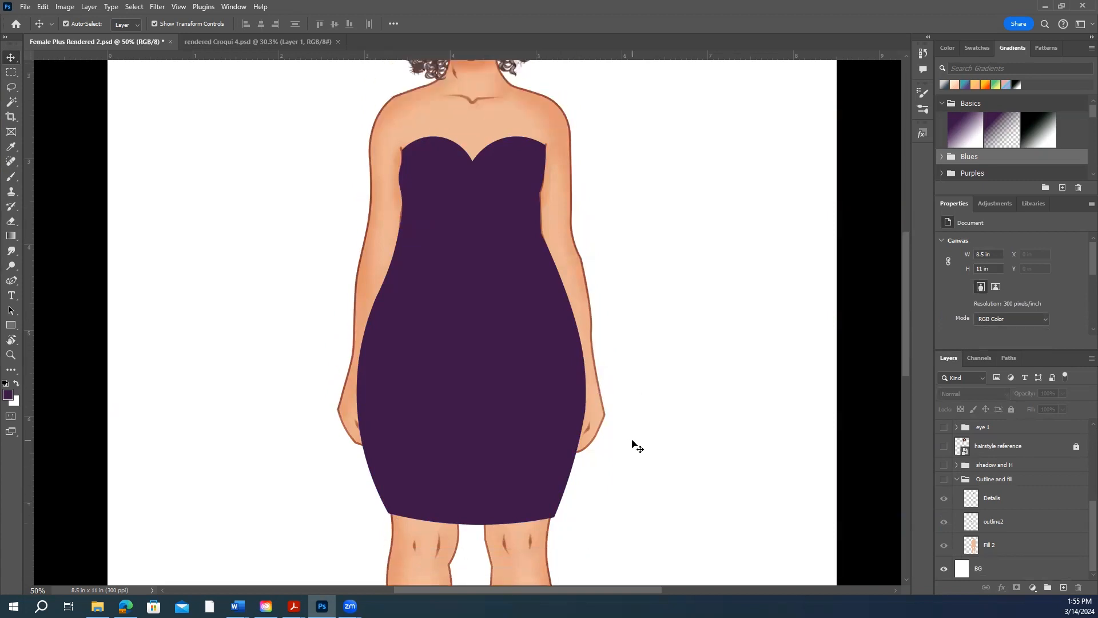
scroll(694, 407, "down", 4)
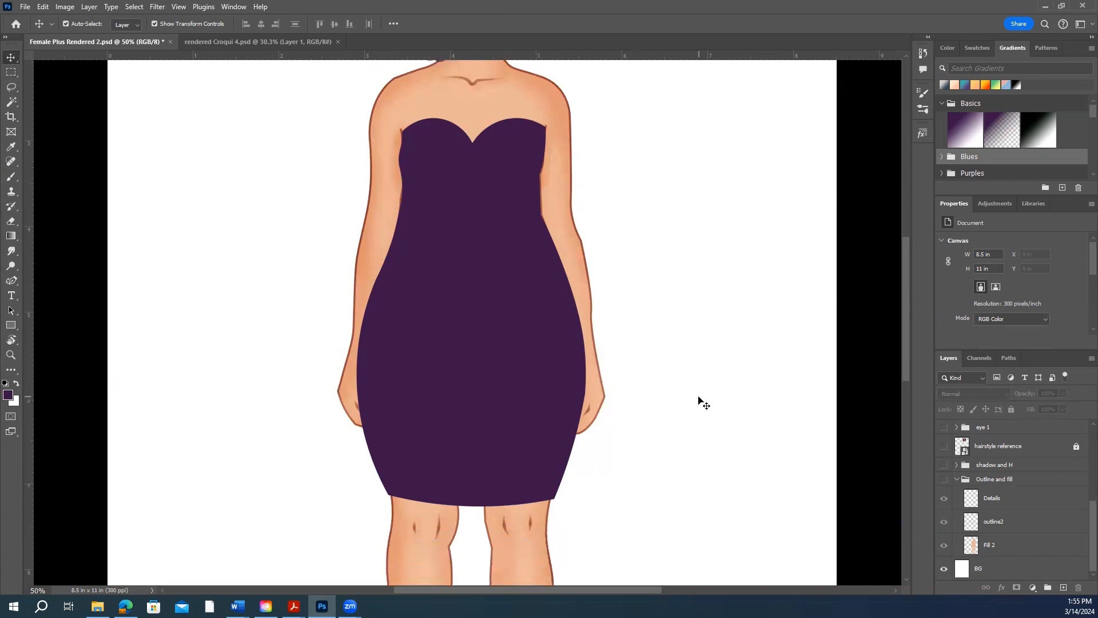
- Create a new empty path alongside the saved Dress path
scroll(698, 397, "up", 6)
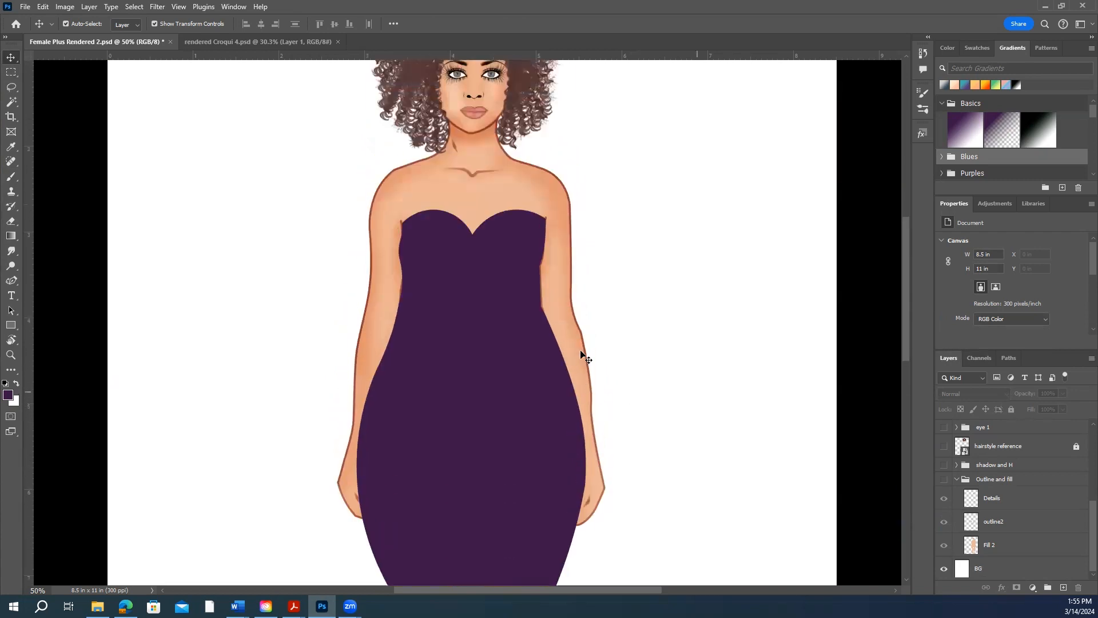
scroll(738, 454, "down", 4)
scroll(735, 452, "up", 4)
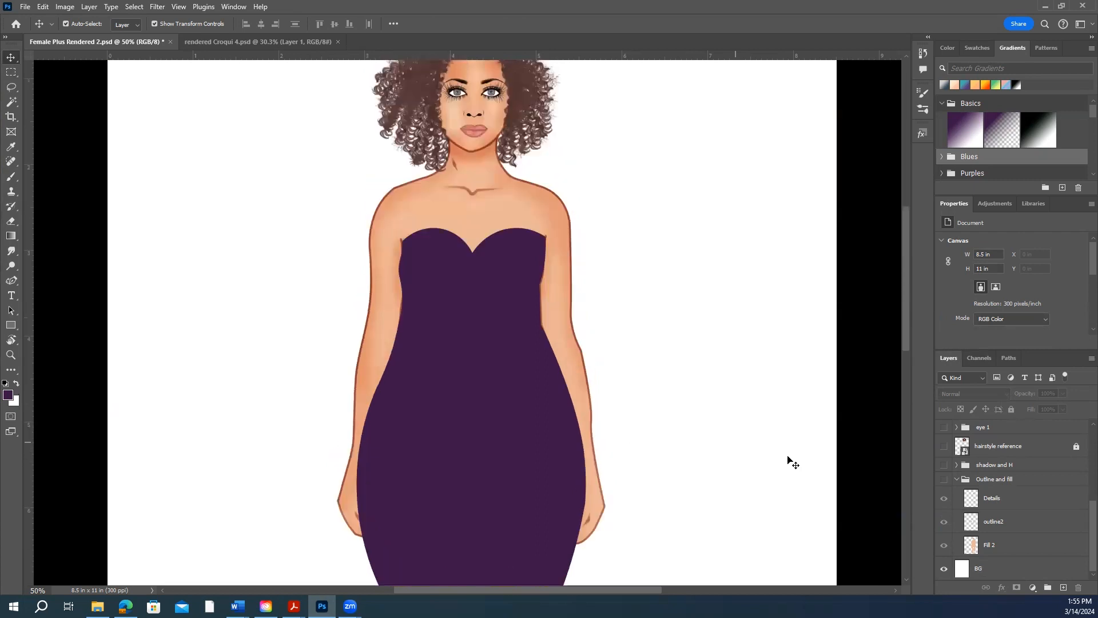
scroll(1082, 493, "up", 2)
scroll(1080, 493, "up", 3)
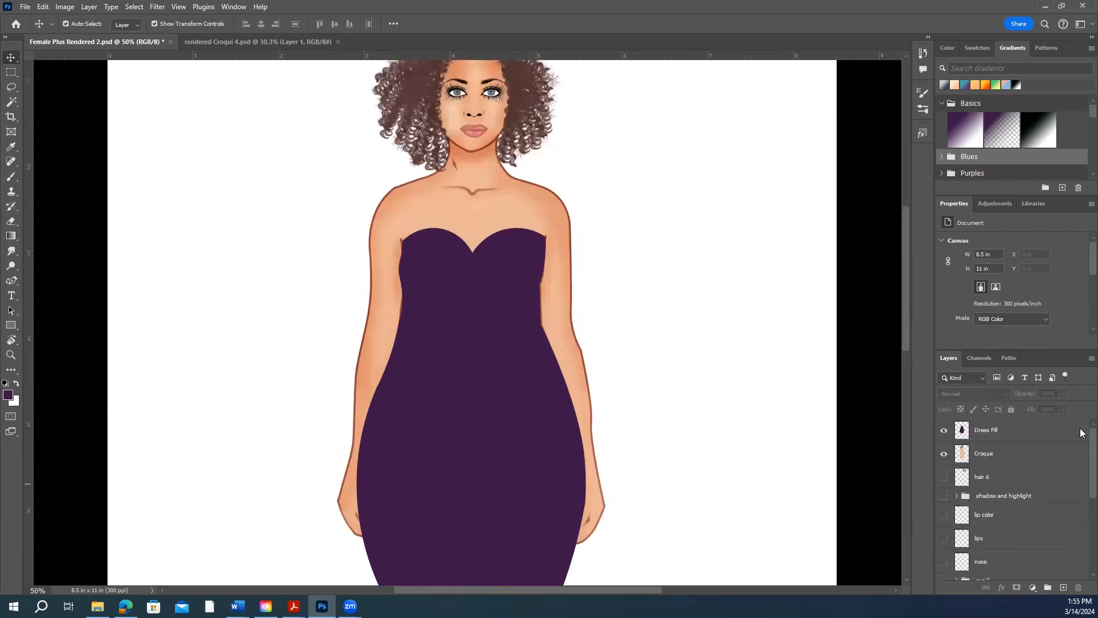
double_click(1009, 358)
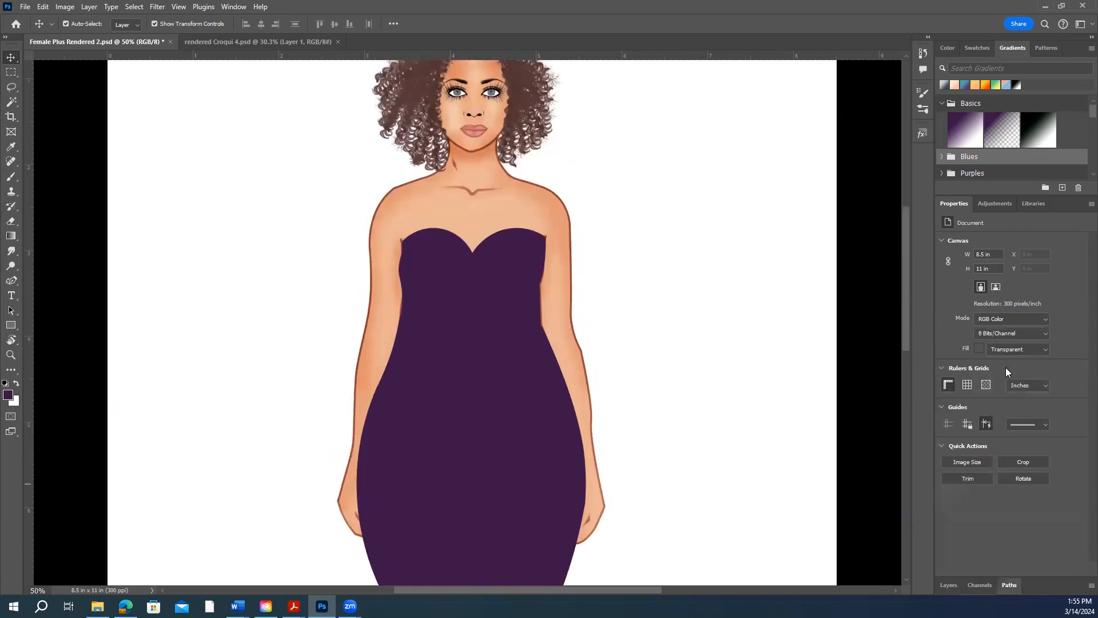
left_click(1007, 585)
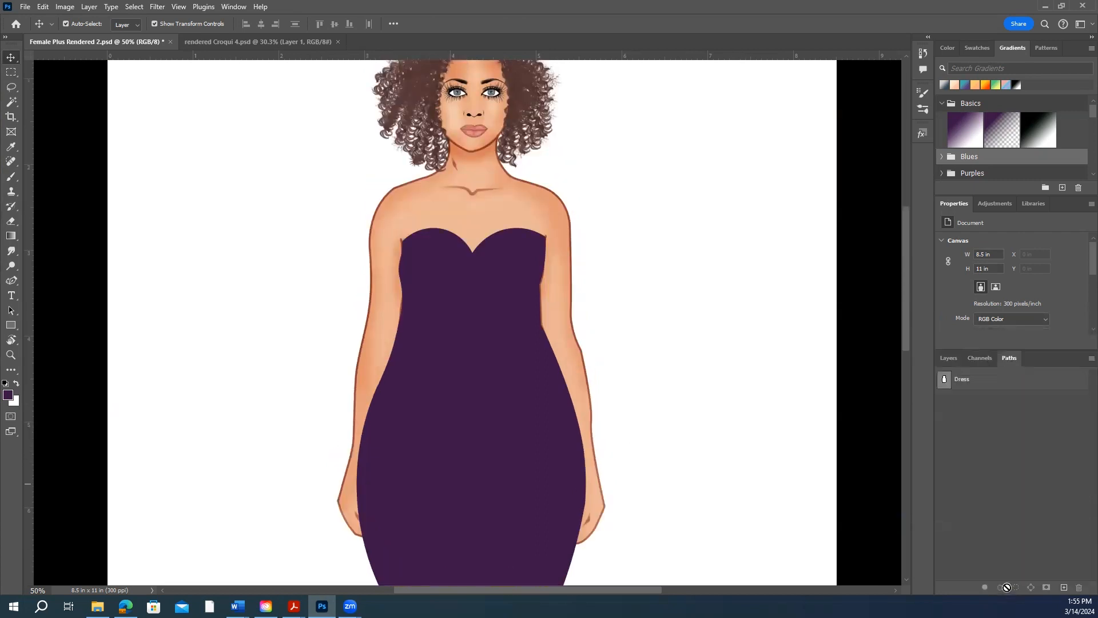
left_click(1063, 588)
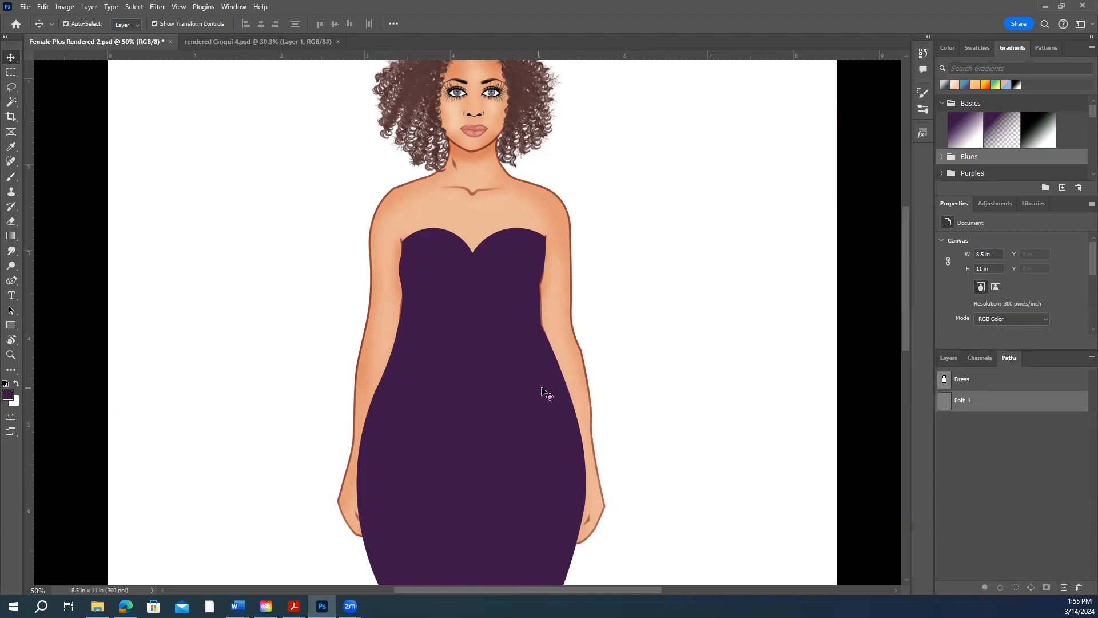
- Start a ruffle outline with the Pen tool from the dress hem's left corner, flaring outward and curving across below the knees
scroll(540, 394, "down", 3)
left_click(10, 282)
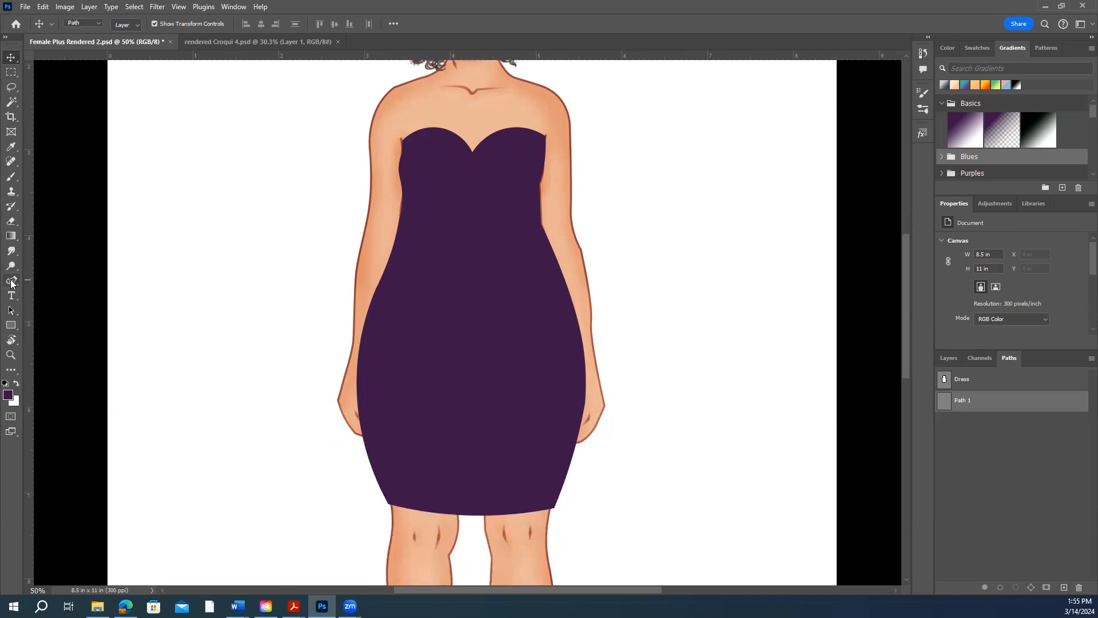
left_click(59, 280)
scroll(428, 394, "down", 3)
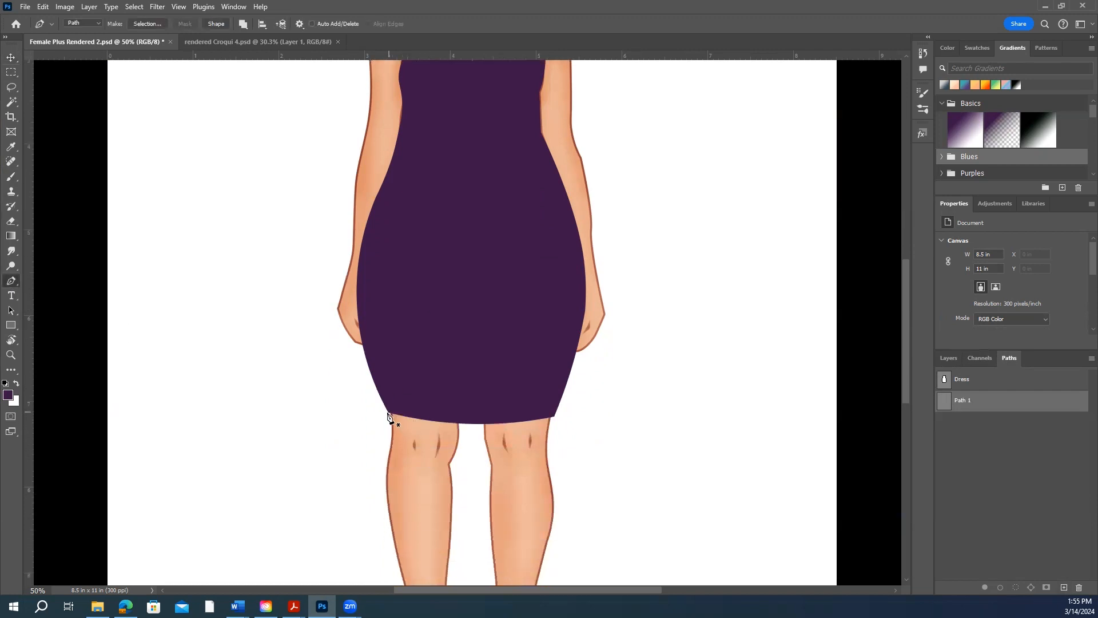
left_click(387, 412)
left_click(347, 459)
left_click(580, 465)
left_click_drag(582, 469, 654, 434)
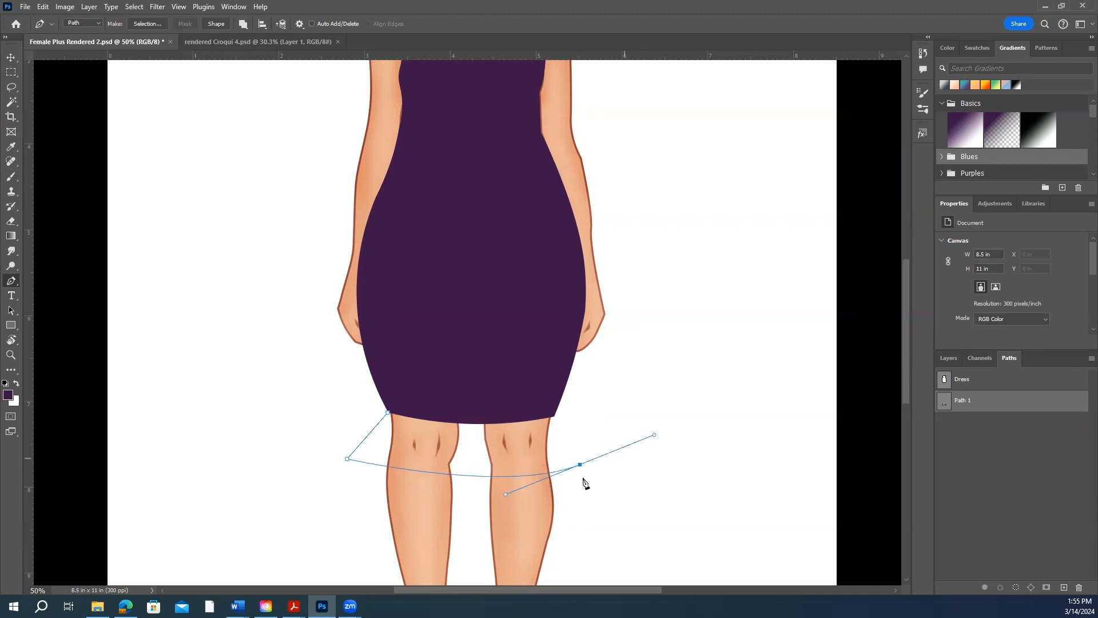
- Continue the ruffle outline up to the hem's right corner and close it with a curved edge along the hem
left_click(555, 420)
key("ctrl+z")
left_click(581, 465)
left_click(555, 419)
left_click_drag(388, 413, 281, 397)
- Reshape the ruffle path with the Curvature Pen tool, lowering both outer corners slightly and centering the bottom edge's curve point
left_click(11, 280)
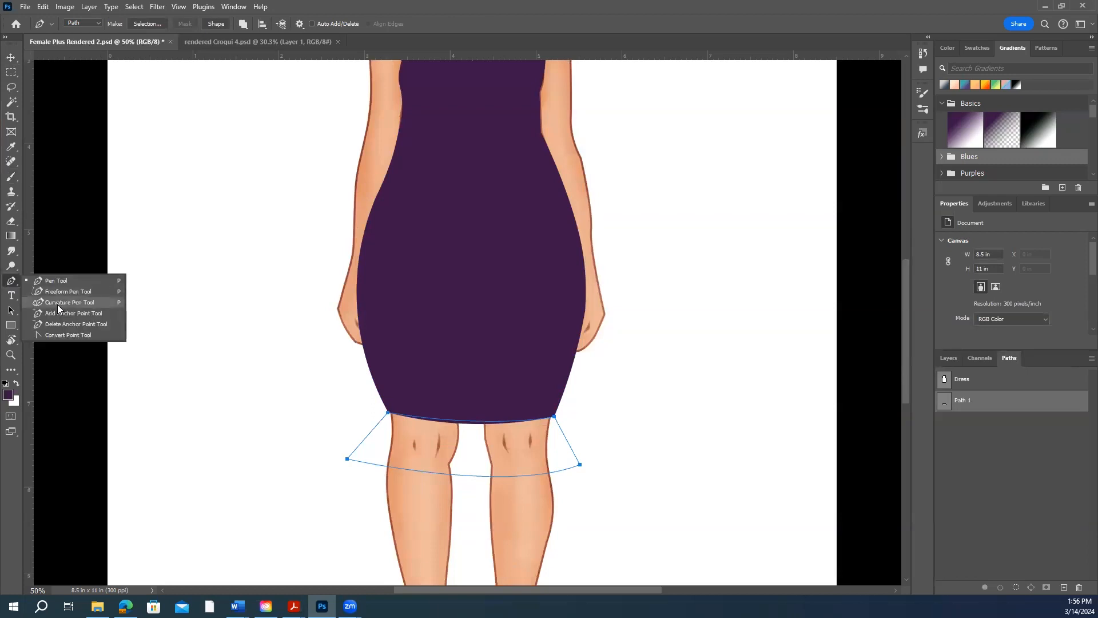
left_click(57, 310)
left_click_drag(347, 458, 350, 468)
left_click_drag(580, 464, 583, 469)
left_click_drag(436, 472, 466, 476)
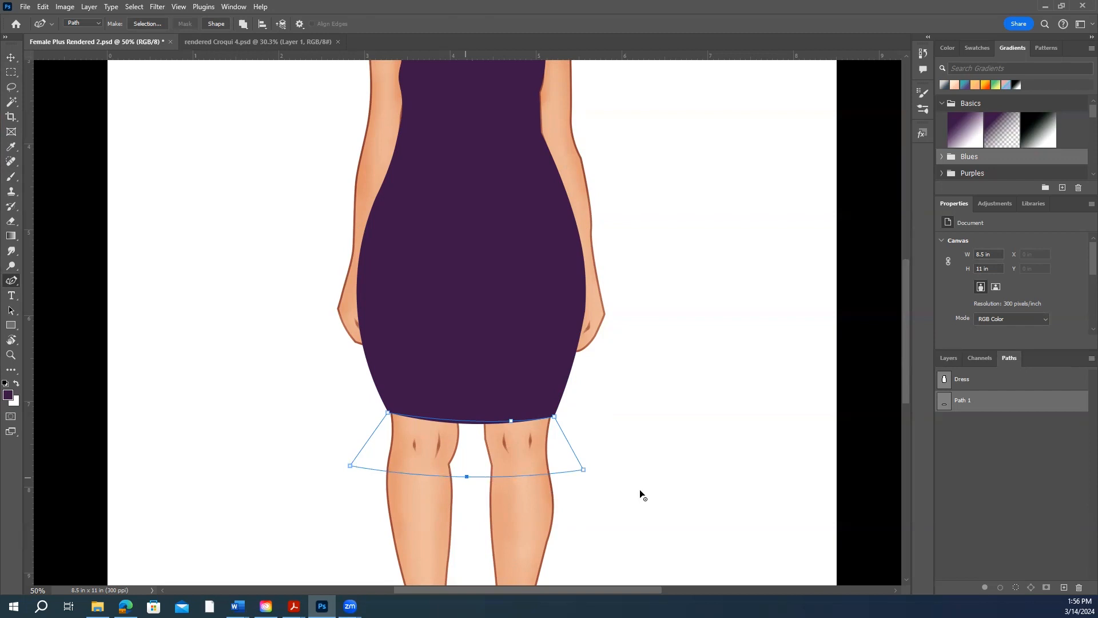
- Examine the ruffle outline's proportions against the whole dress and legs
scroll(658, 483, "up", 2)
scroll(658, 483, "up", 4)
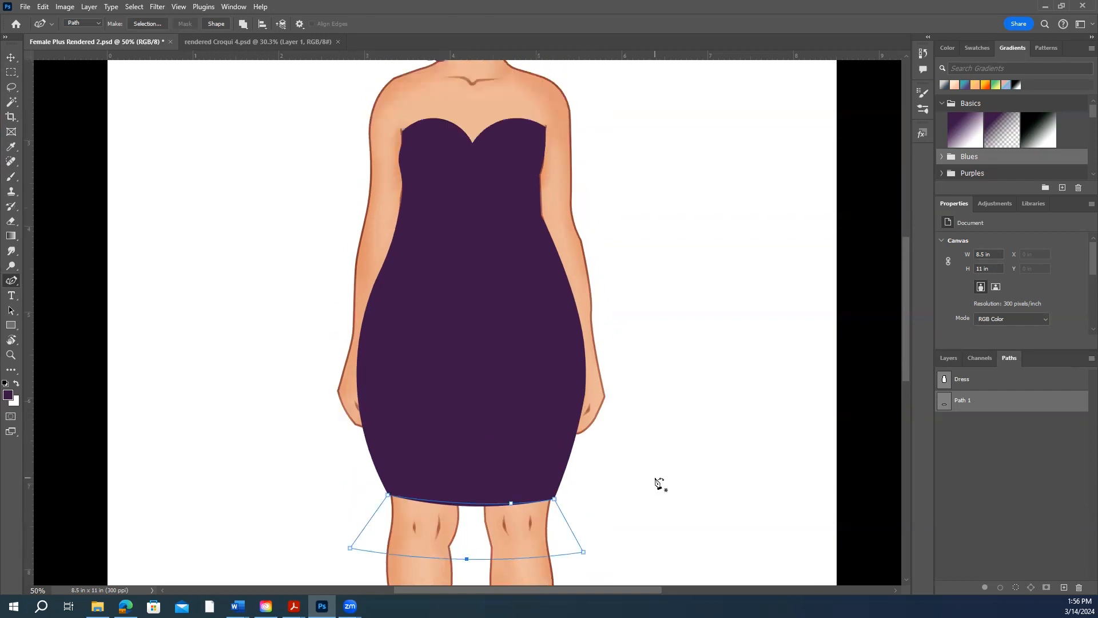
scroll(658, 483, "down", 5)
scroll(659, 483, "up", 3)
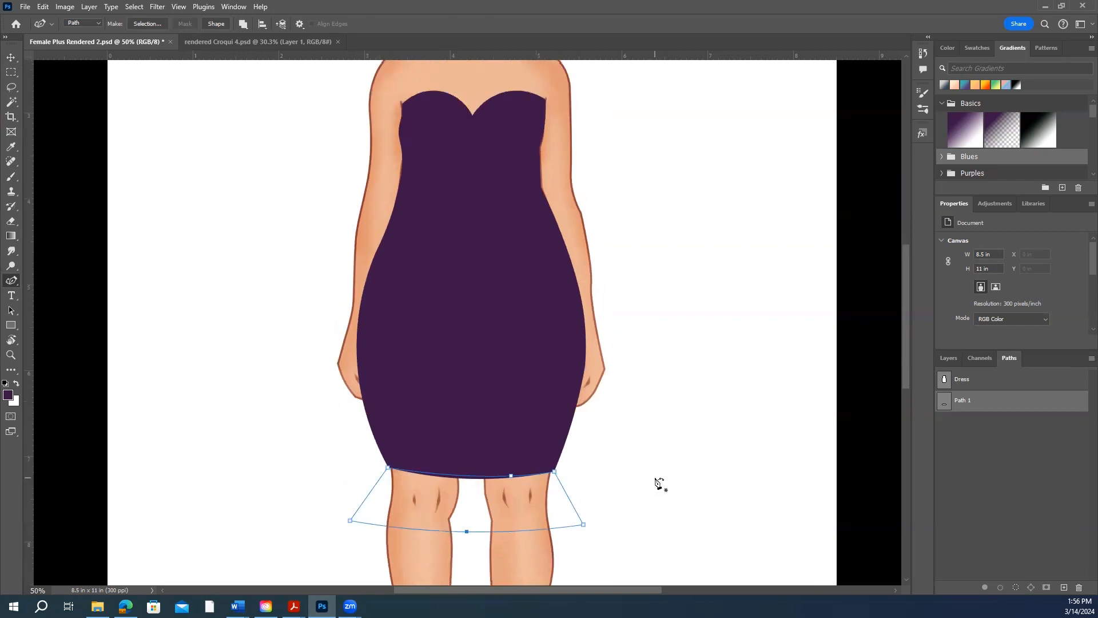
scroll(659, 483, "down", 5)
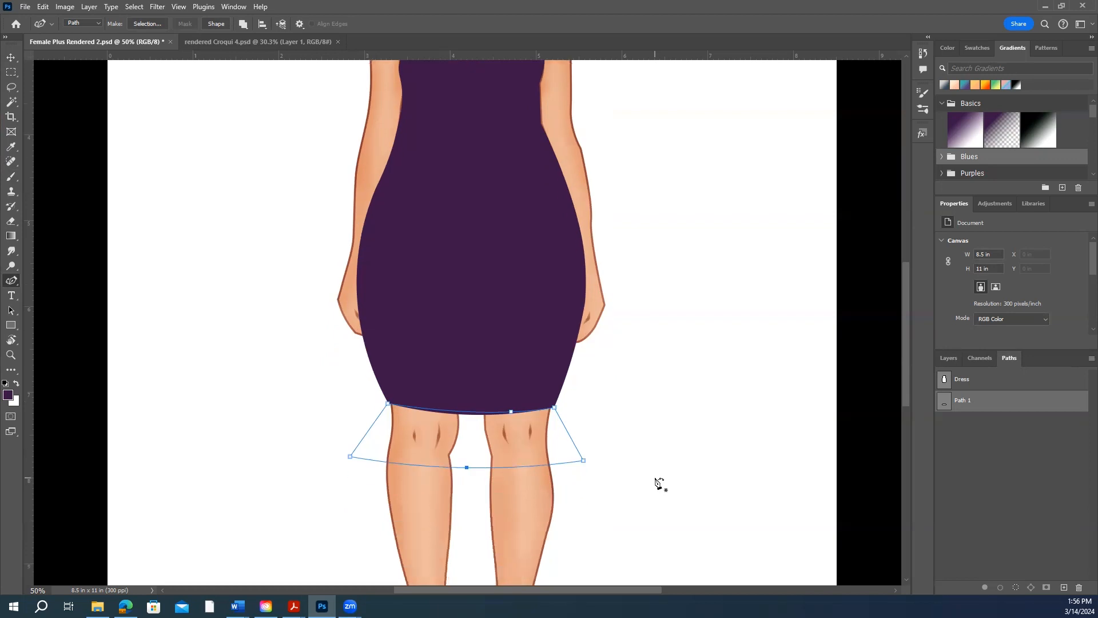
scroll(659, 483, "up", 4)
scroll(659, 483, "down", 4)
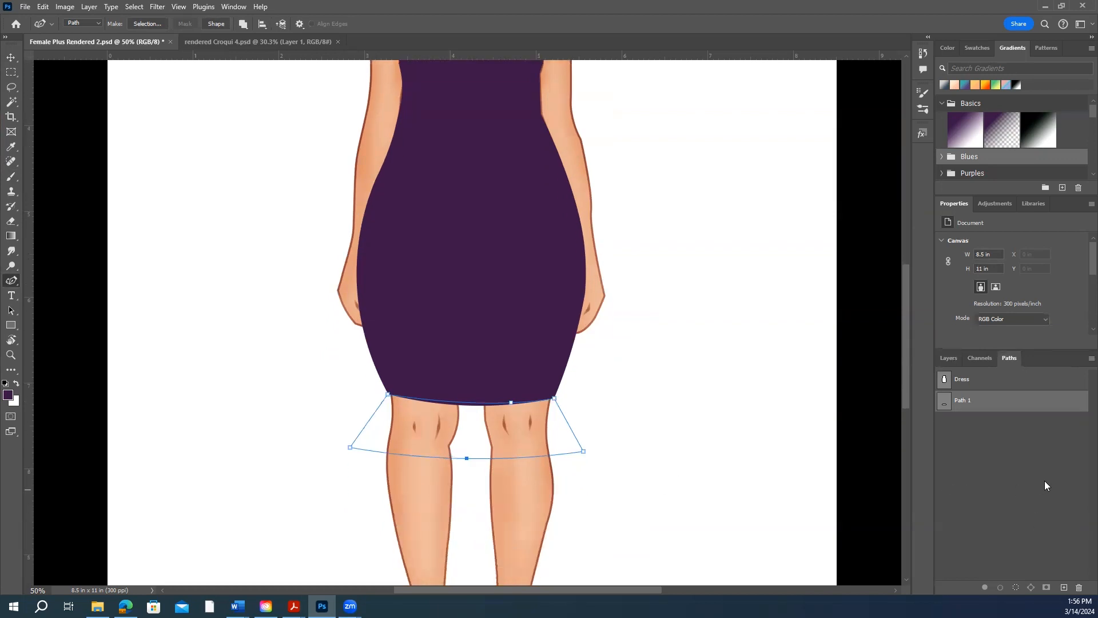
scroll(642, 445, "up", 3)
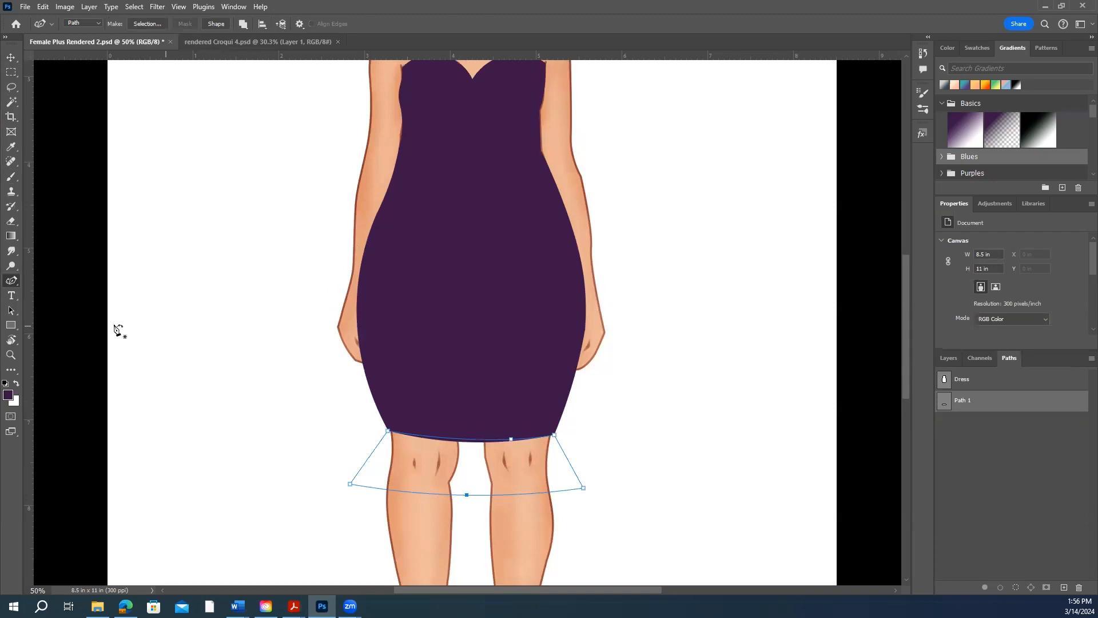
- Activate the Brush tool and select the Dress Fill layer, leaving its layer style unchanged
left_click(12, 178)
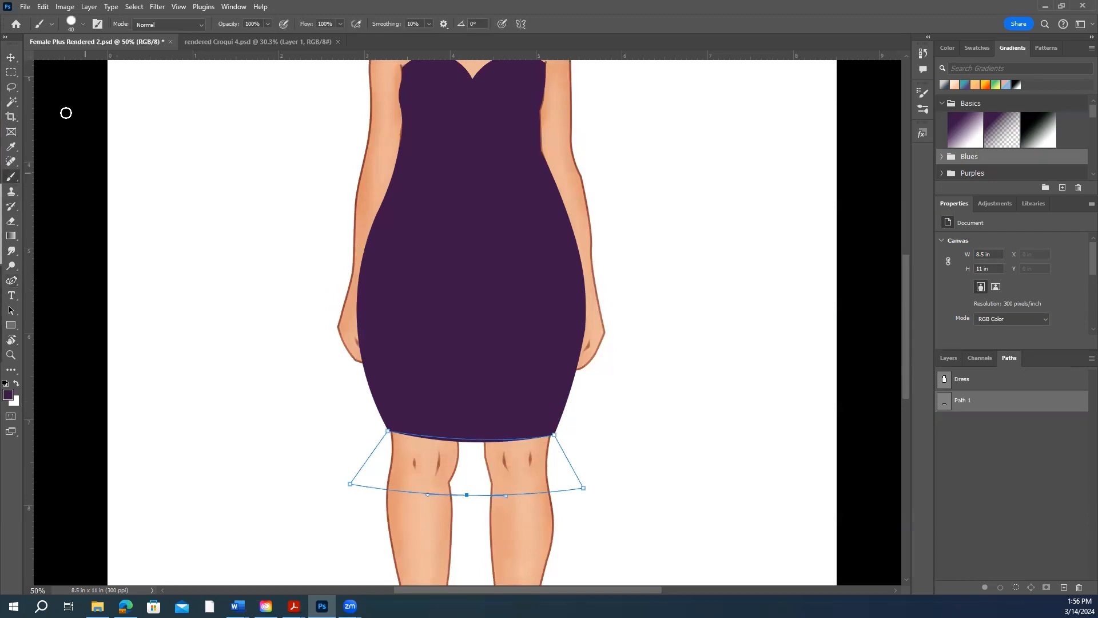
double_click(957, 362)
left_click(1008, 584)
left_click(949, 359)
left_click(1007, 431)
left_click(1008, 430)
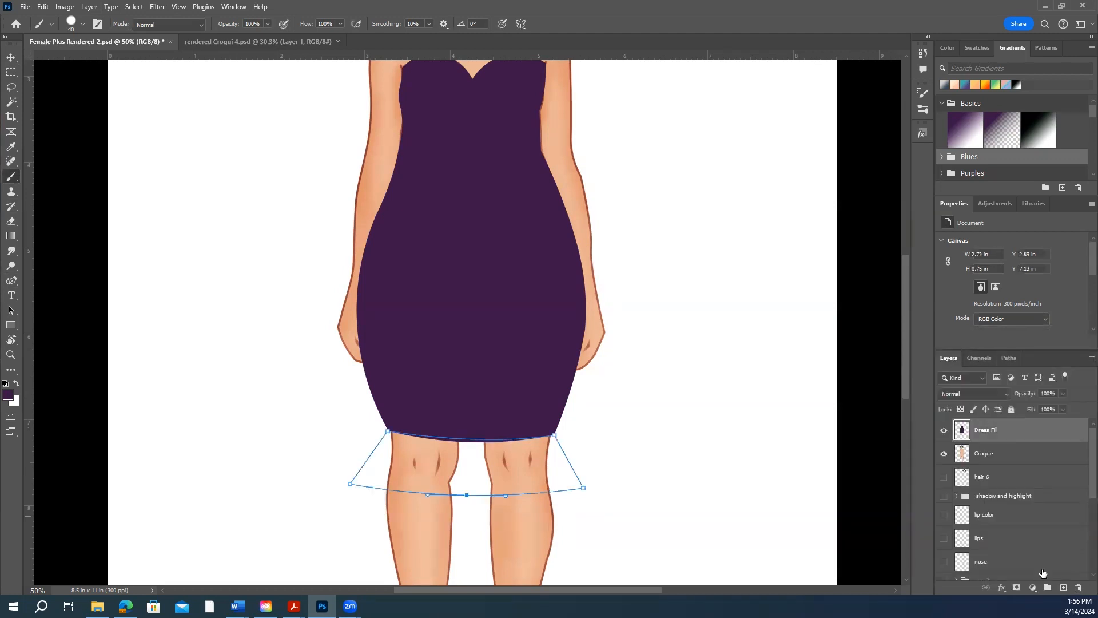
double_click(979, 424)
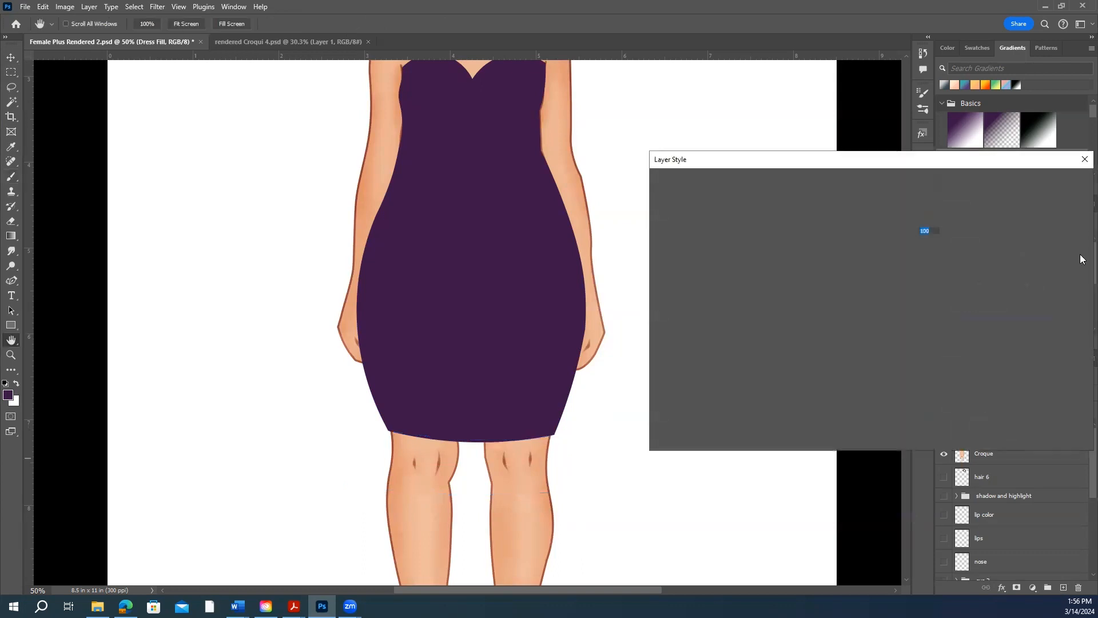
left_click(1083, 156)
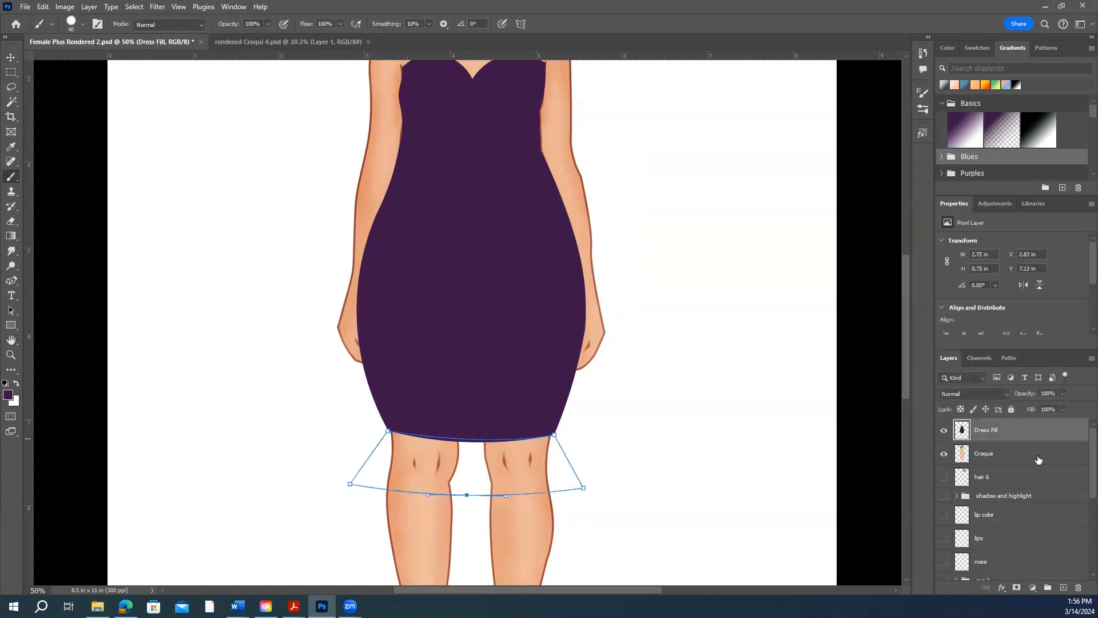
- Add one new layer above Dress Fill, delete any extra layer, and name the new one Ruffle
left_click(1057, 589)
left_click(1057, 589)
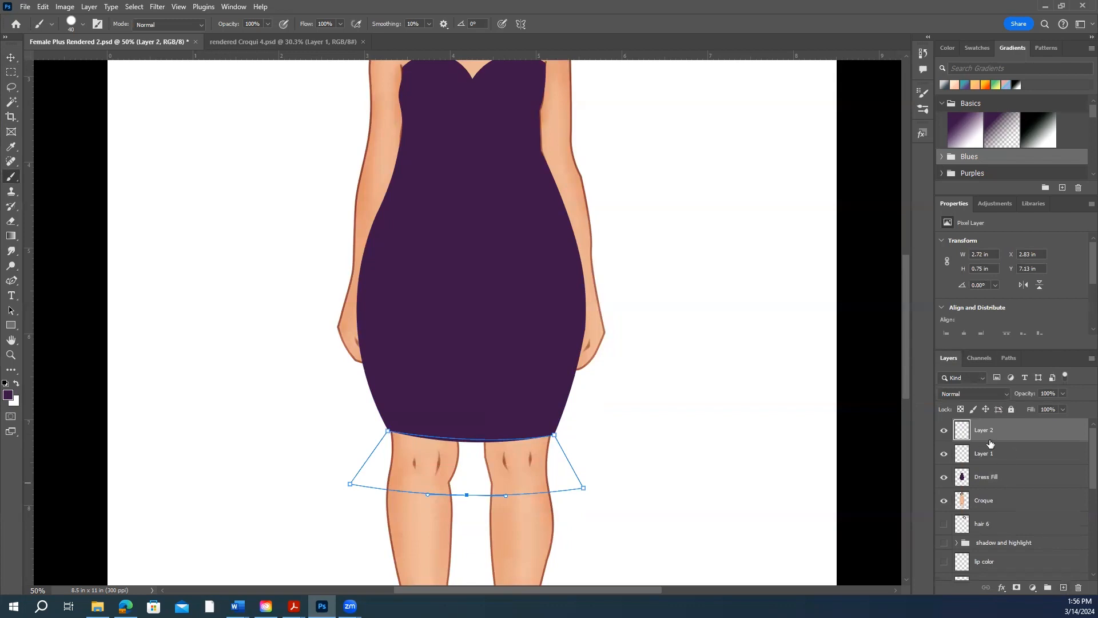
left_click_drag(1001, 433, 1079, 587)
double_click(987, 430)
left_click(1031, 436)
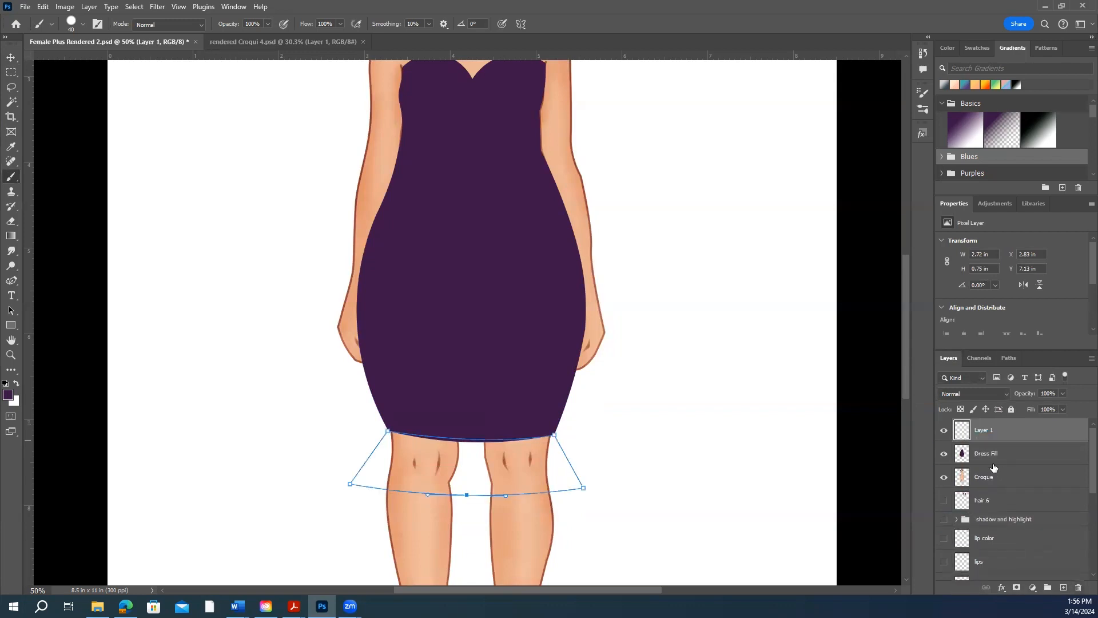
double_click(985, 433)
type("R")
left_click(1041, 435)
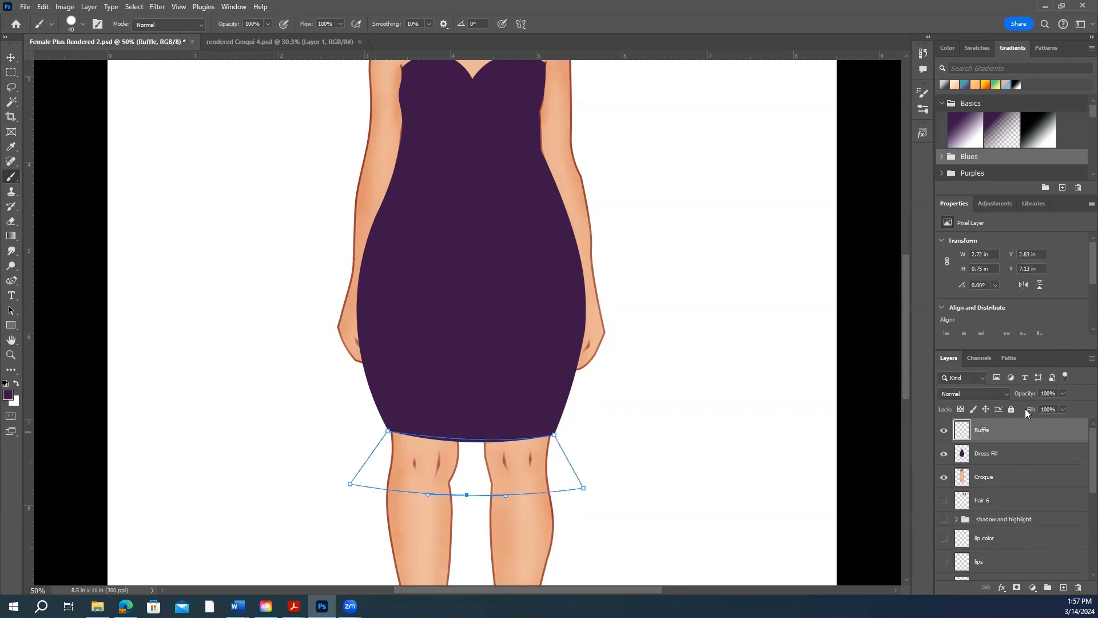
- Fill the ruffle path with the dark purple foreground color on the Ruffle layer and deselect the path
left_click(1007, 358)
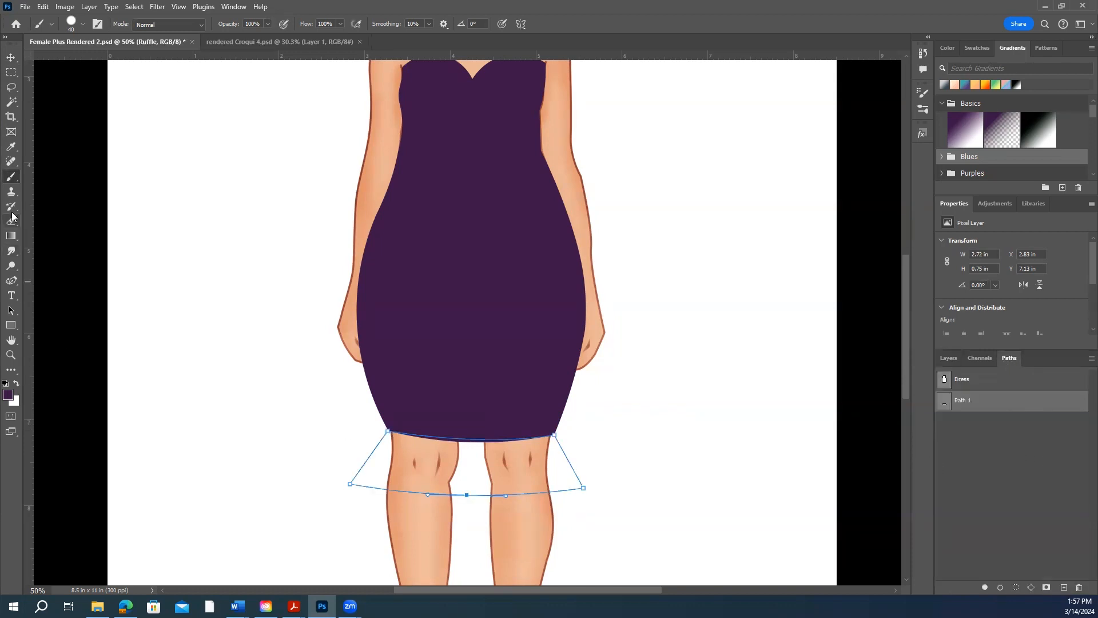
left_click(984, 589)
left_click(1003, 497)
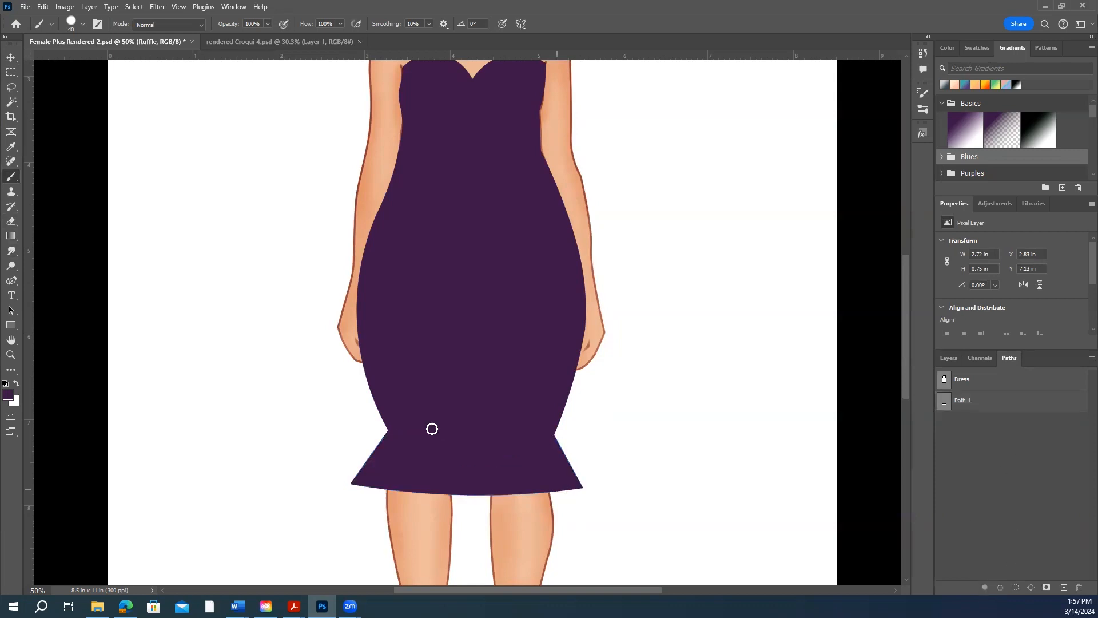
- Nudge the Ruffle layer upward four increments with the Move tool so it overlaps the dress hem
left_click(943, 357)
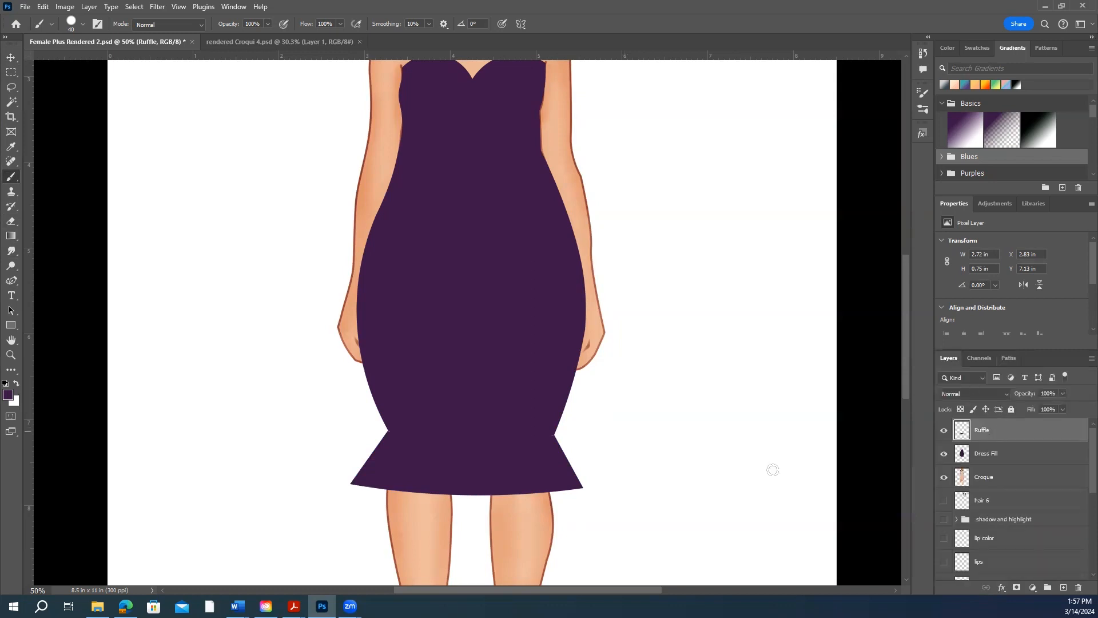
key("v")
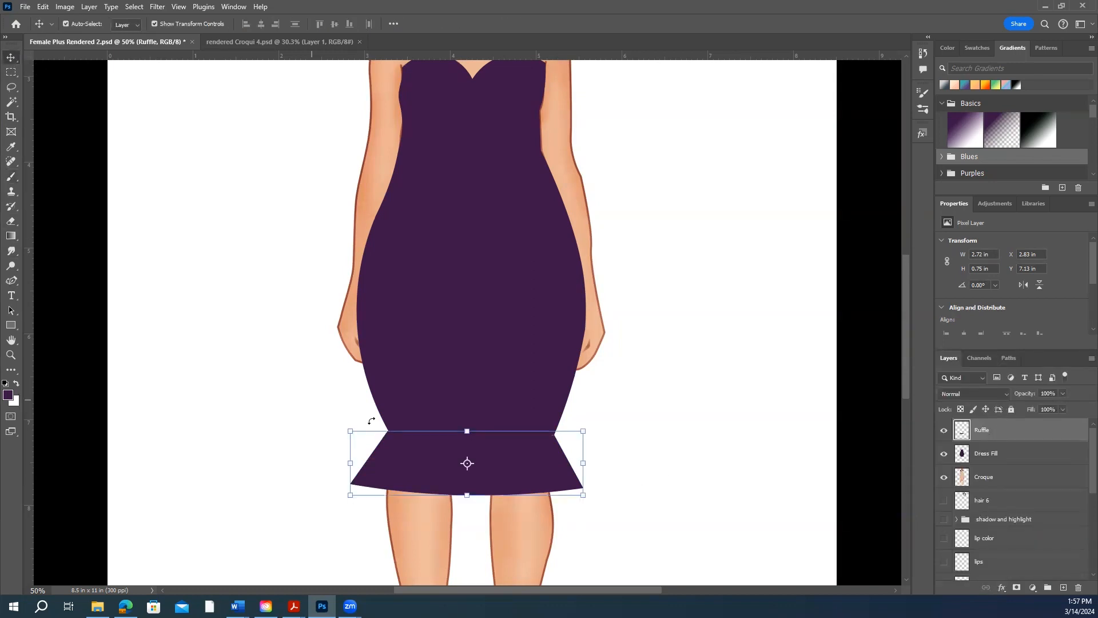
key("Up")
key("Up")
key("Up")
key("Up")
left_click(807, 487)
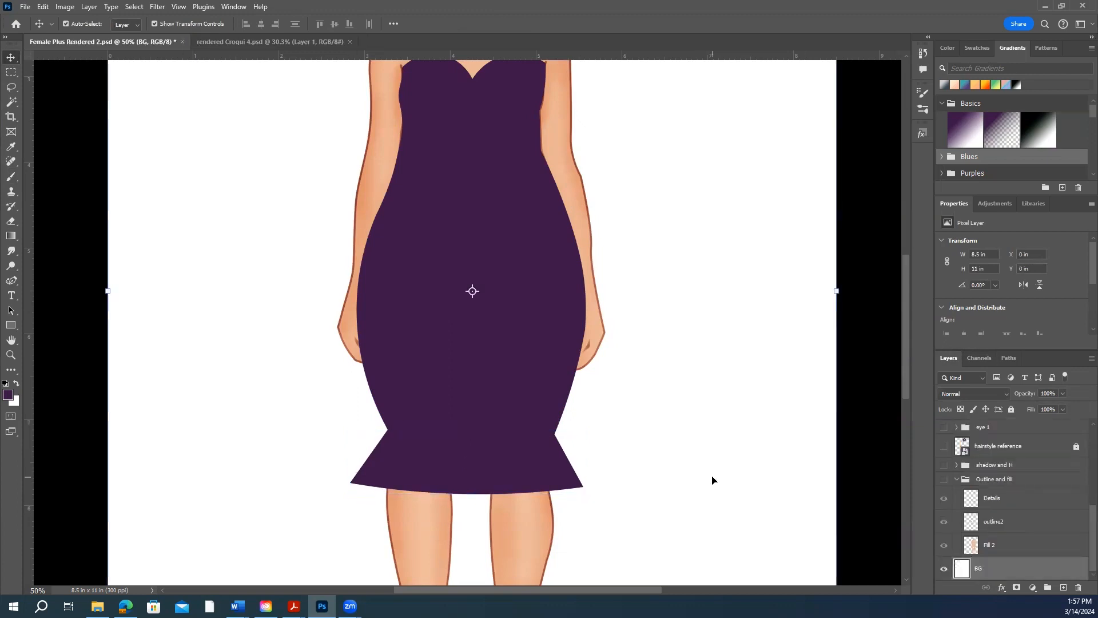
scroll(712, 479, "up", 3)
scroll(712, 479, "down", 3)
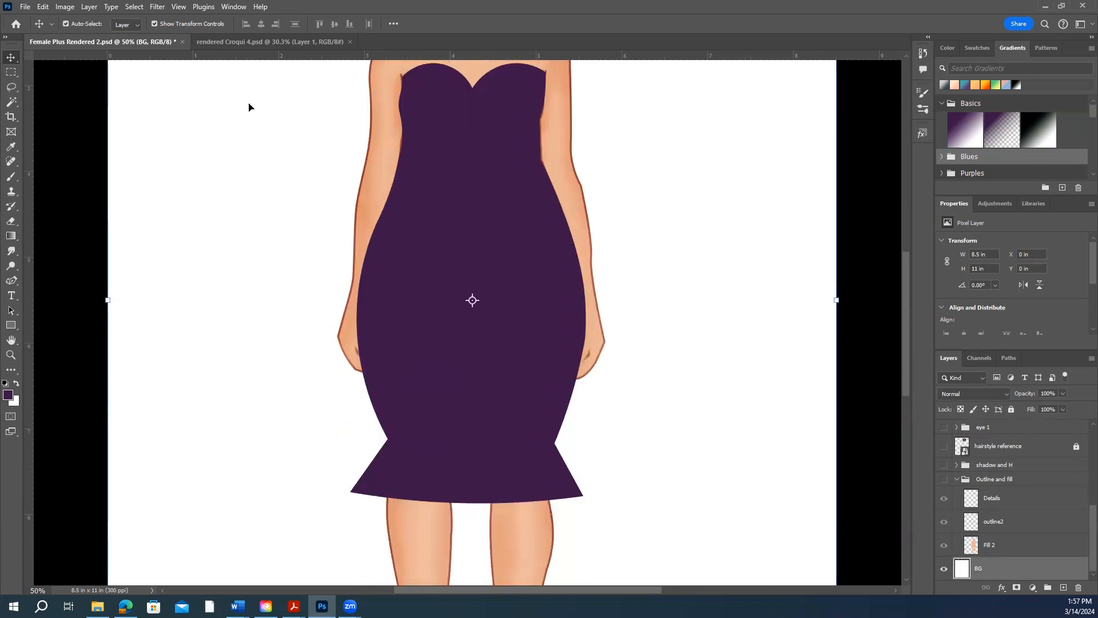
- Activate the Brush tool and choose the Ruffle 13 brush preset
left_click(11, 176)
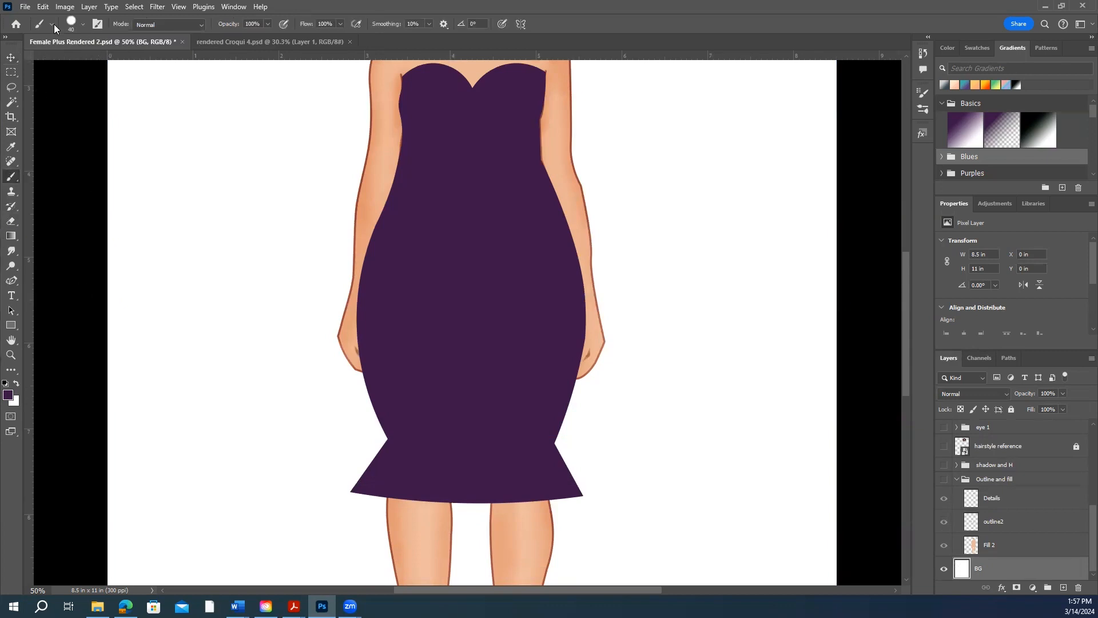
left_click(80, 26)
scroll(173, 241, "down", 1)
scroll(174, 241, "down", 4)
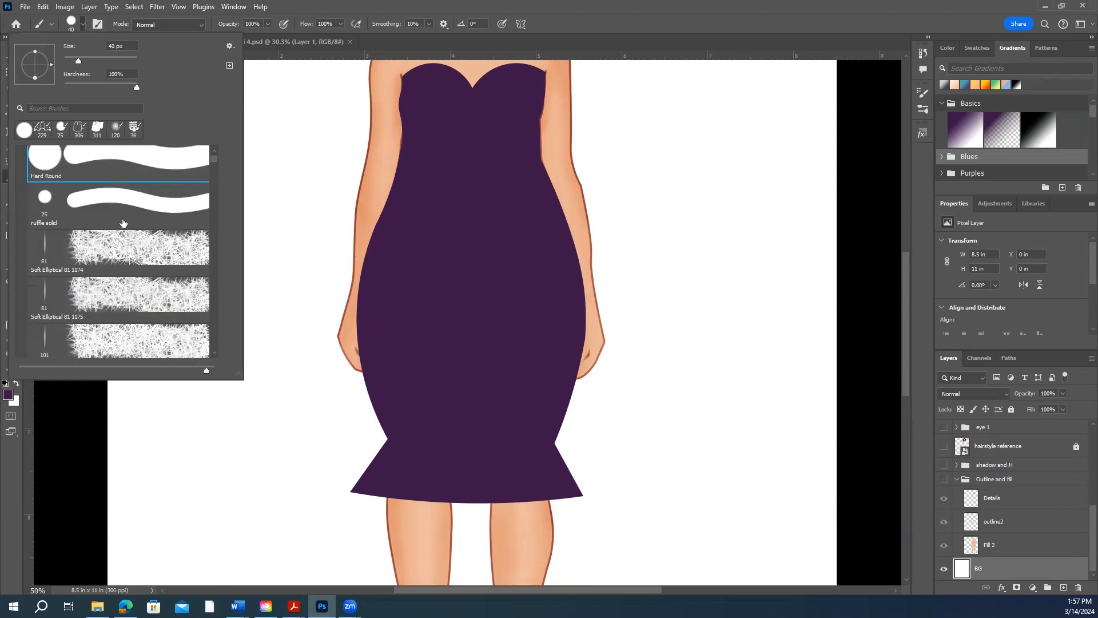
scroll(216, 169, "up", 2)
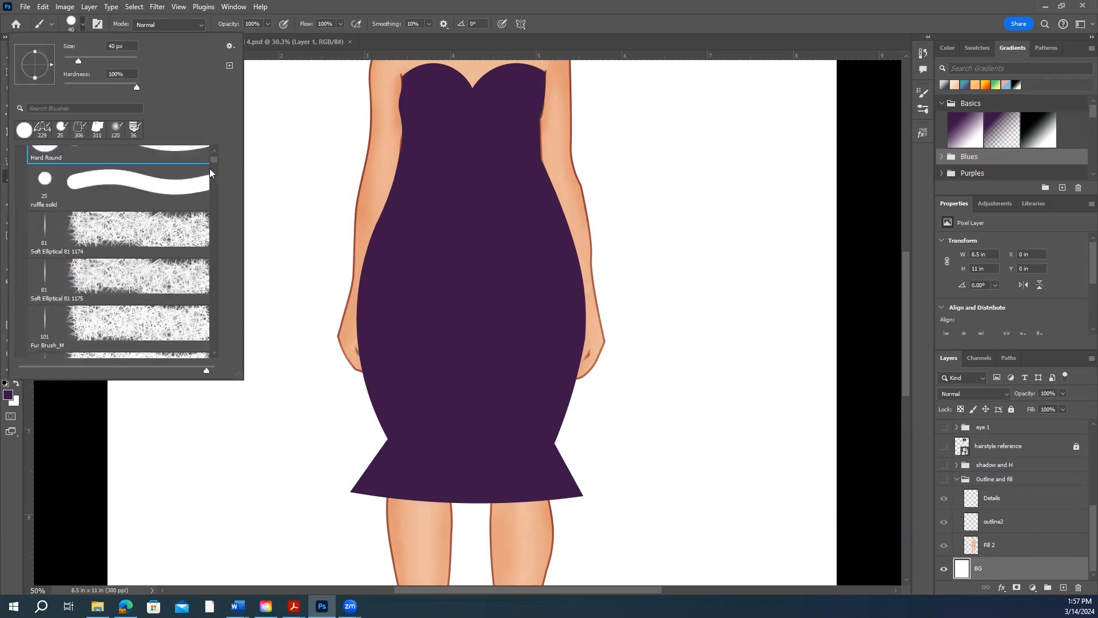
scroll(216, 173, "down", 15)
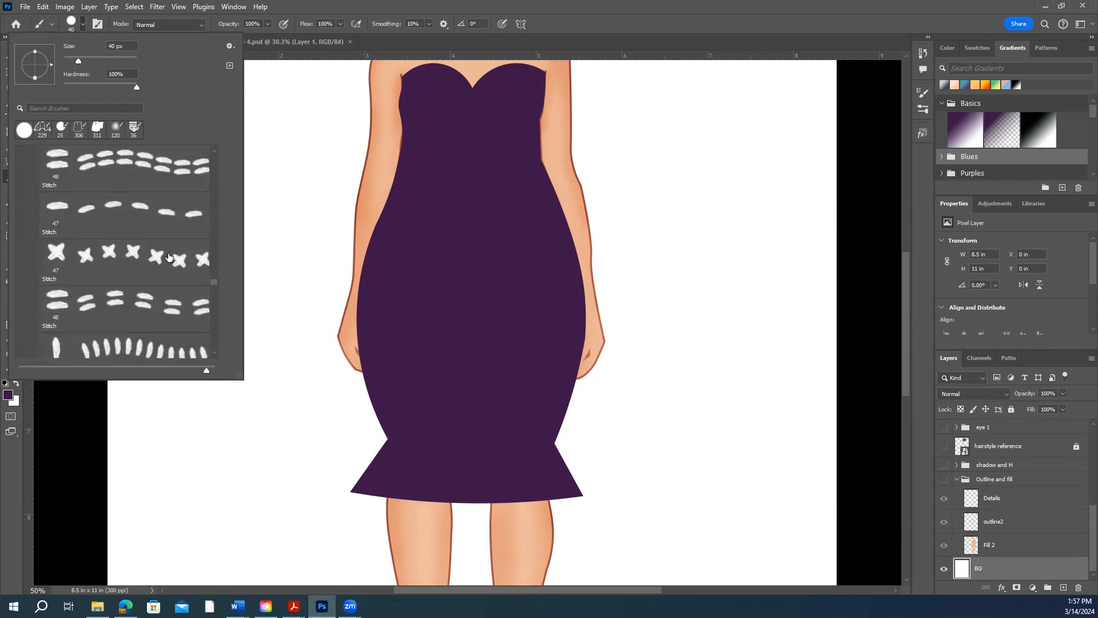
scroll(113, 230, "up", 8)
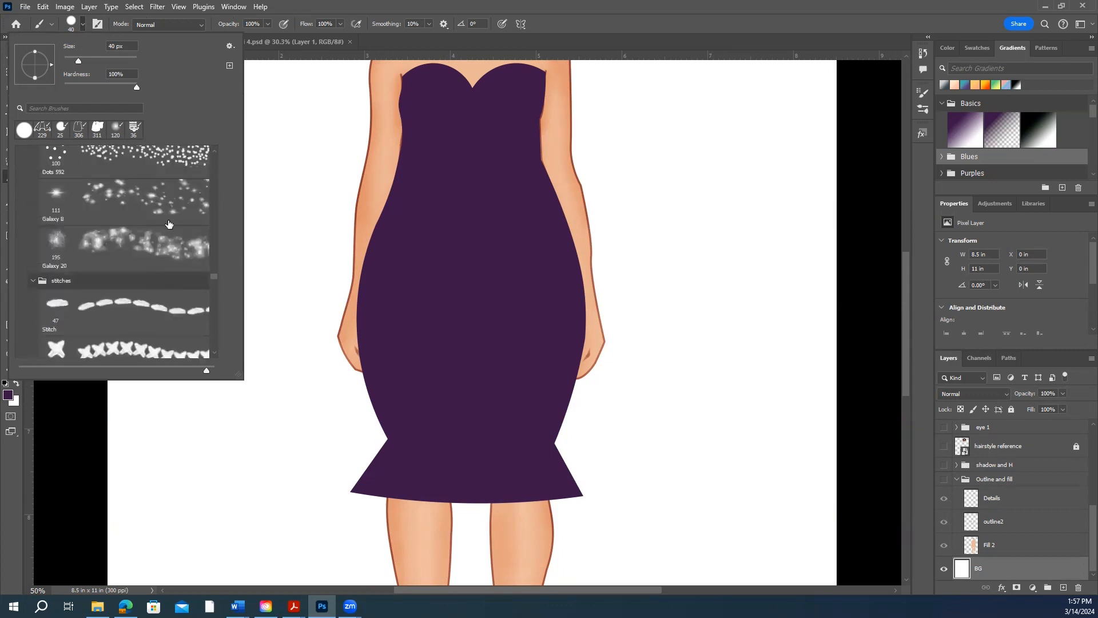
left_click_drag(212, 284, 213, 358)
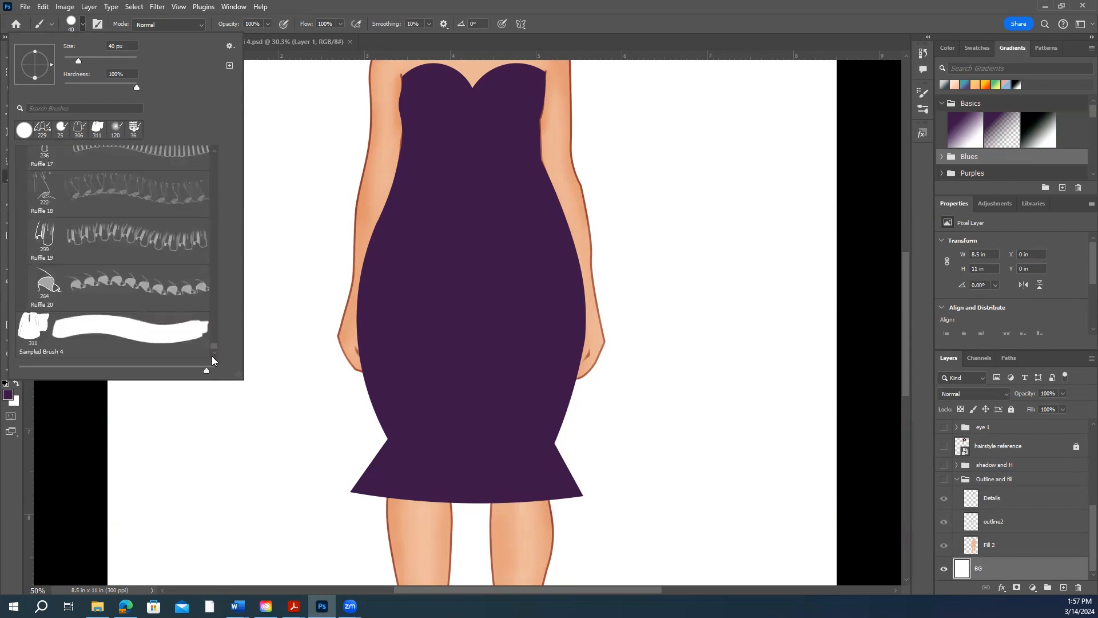
scroll(125, 284, "up", 1)
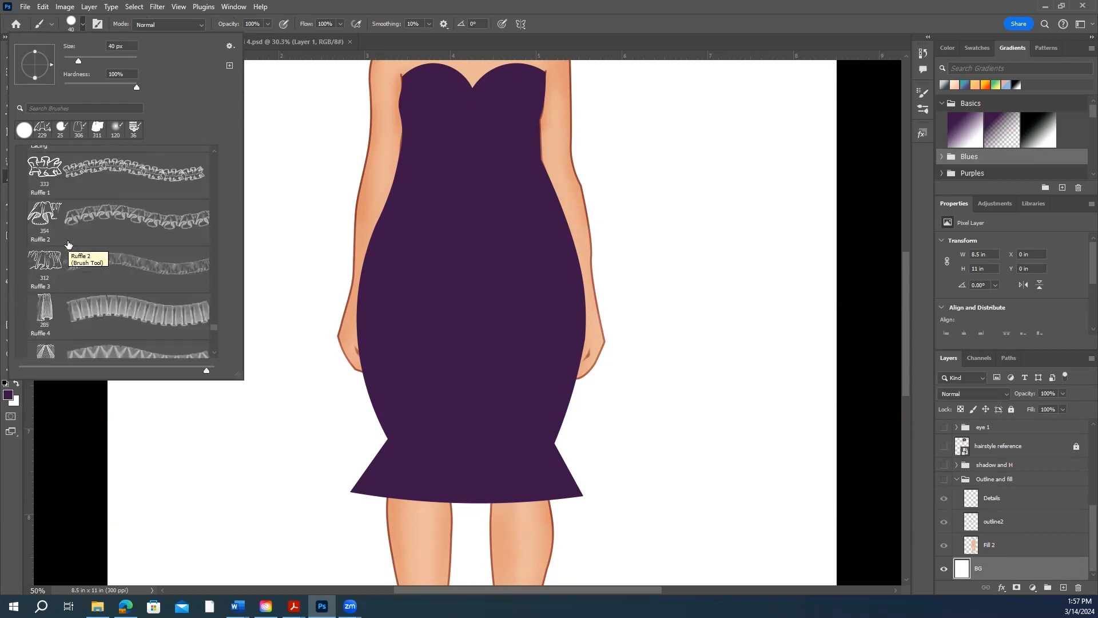
scroll(69, 245, "up", 3)
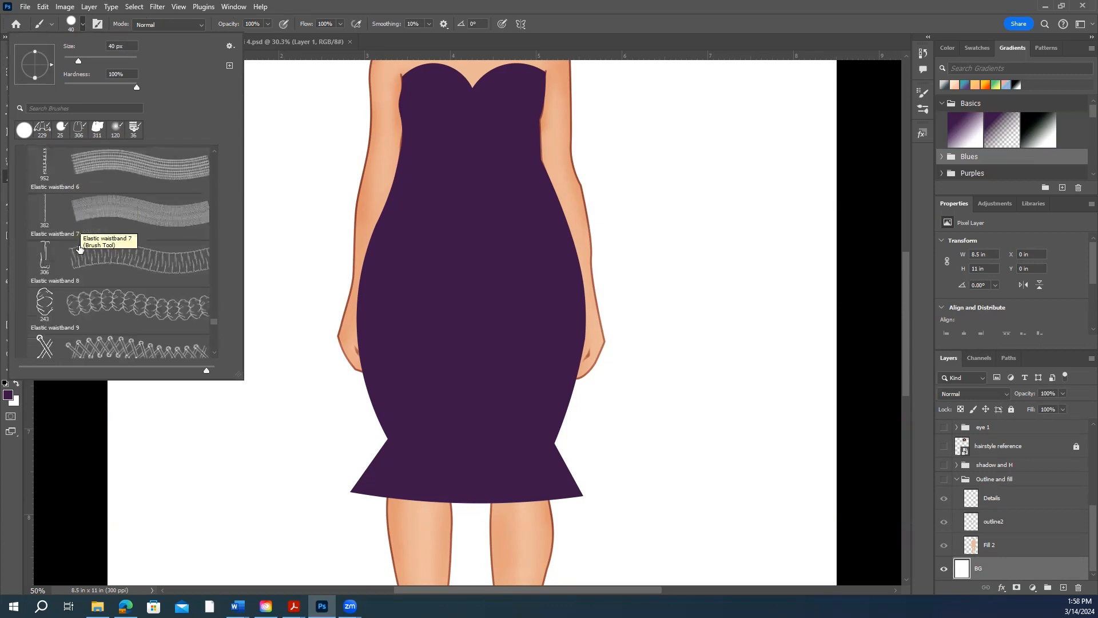
scroll(81, 255, "down", 5)
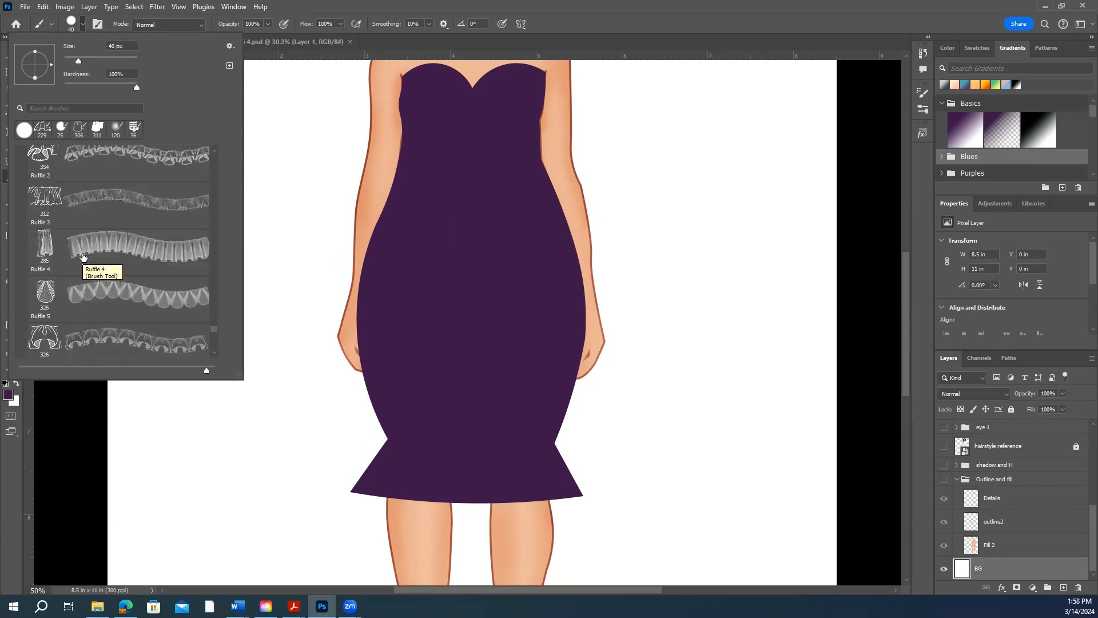
scroll(82, 258, "down", 4)
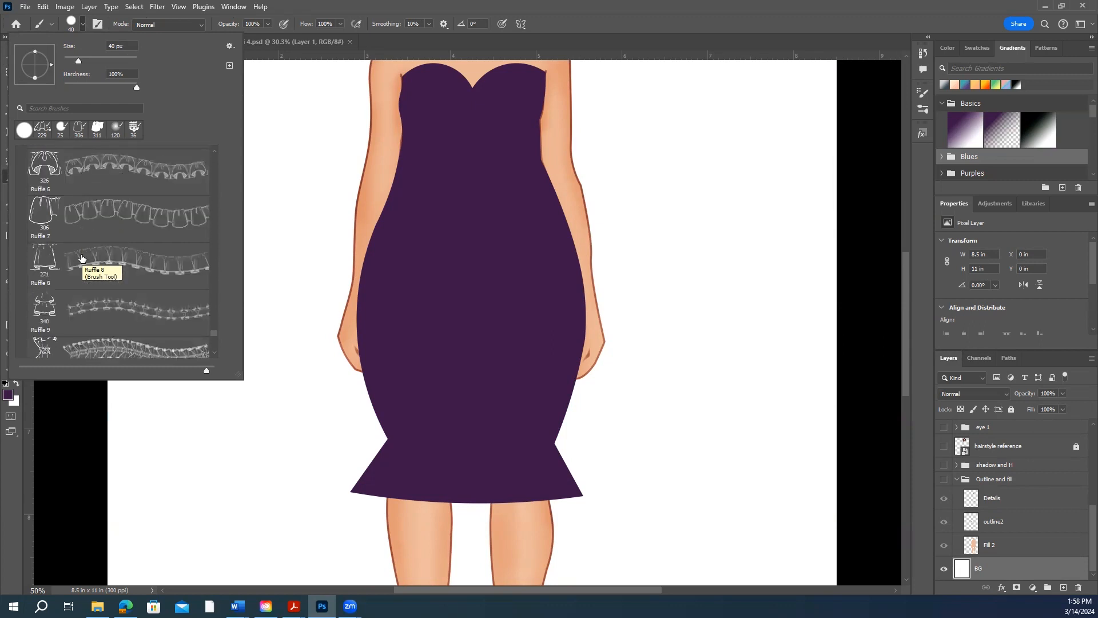
scroll(81, 258, "down", 4)
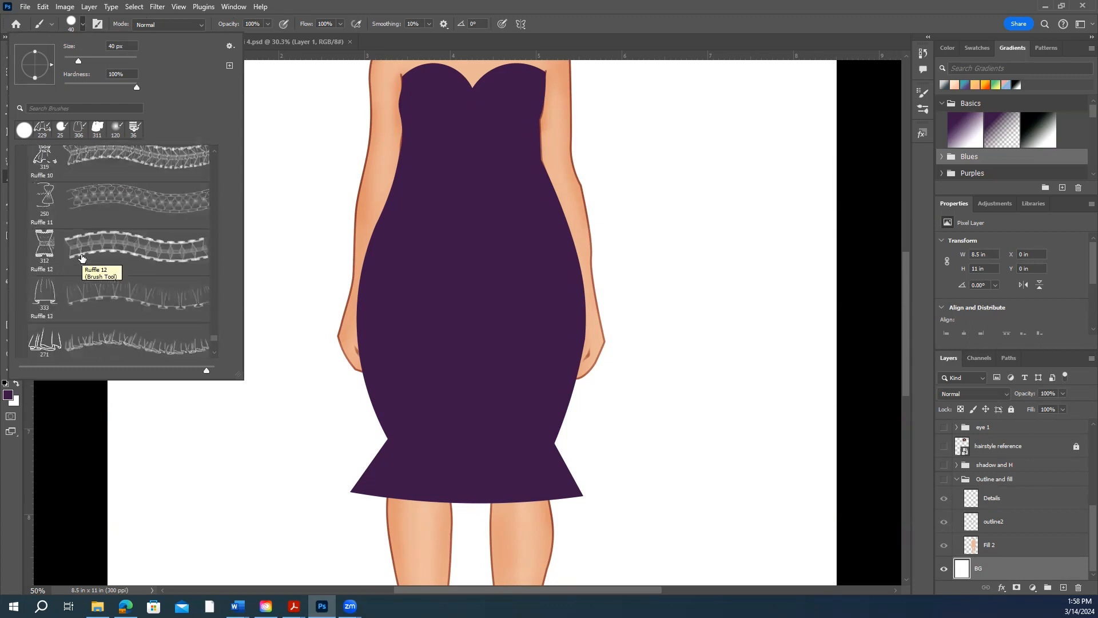
scroll(82, 259, "down", 1)
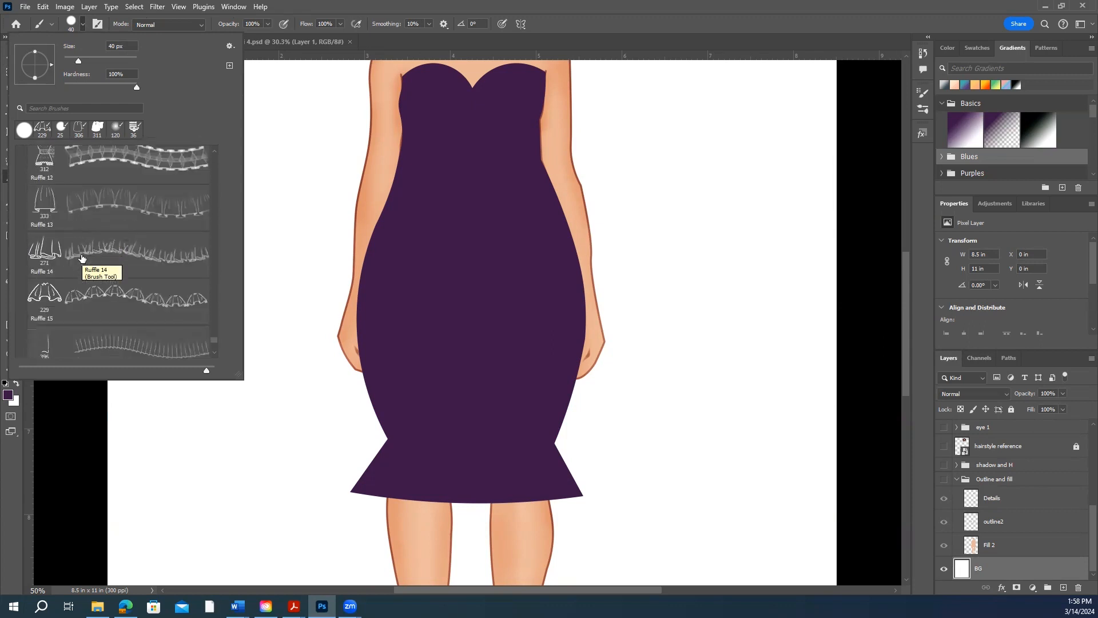
scroll(82, 259, "down", 1)
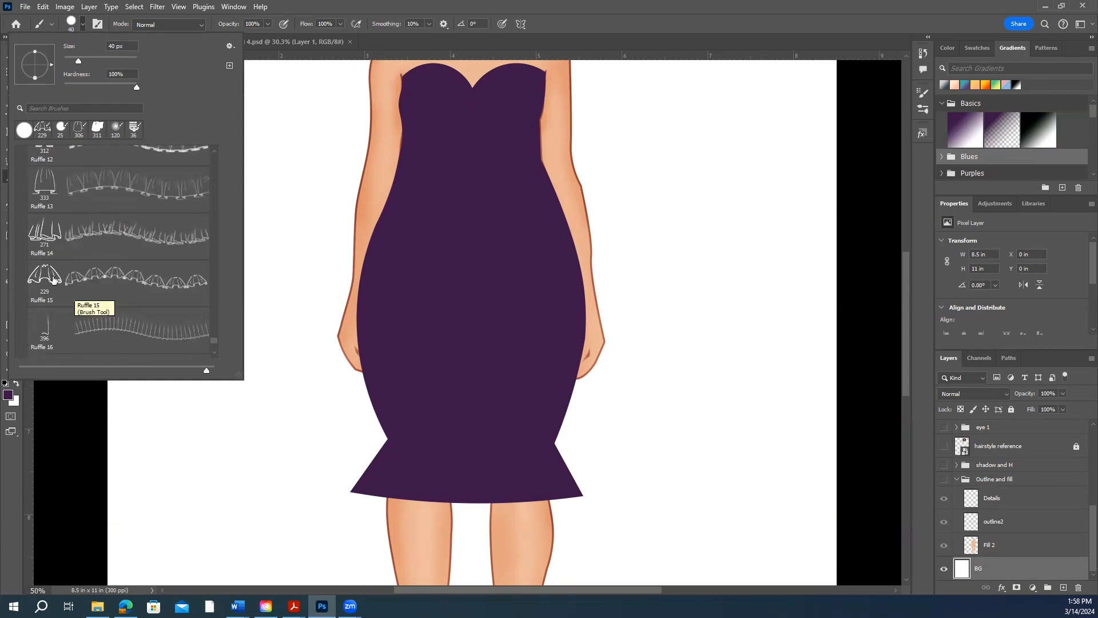
left_click(52, 279)
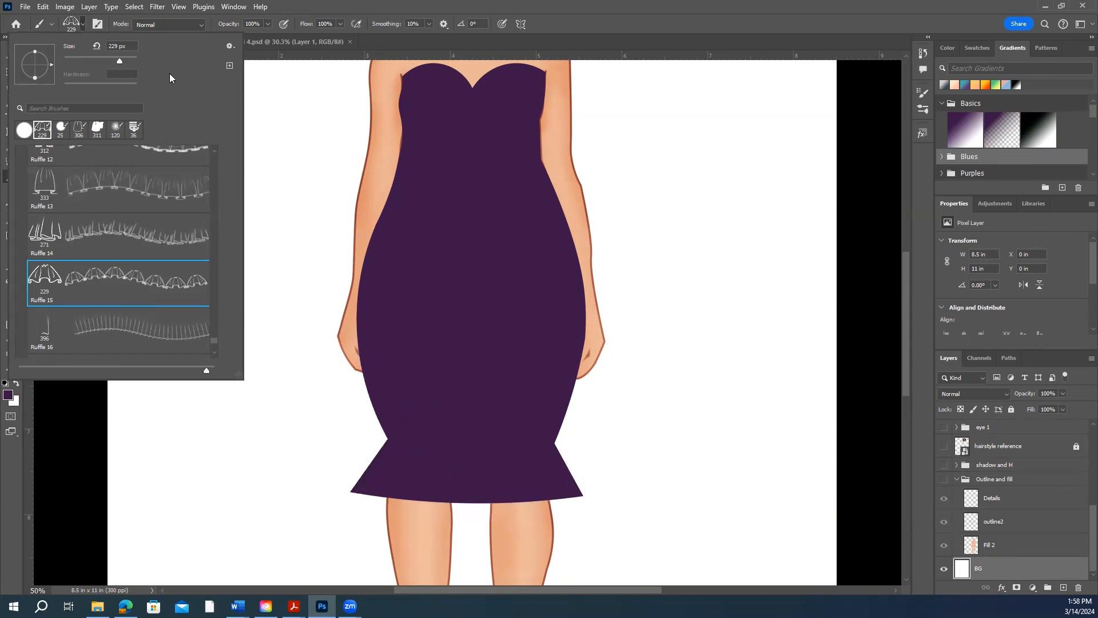
left_click(46, 187)
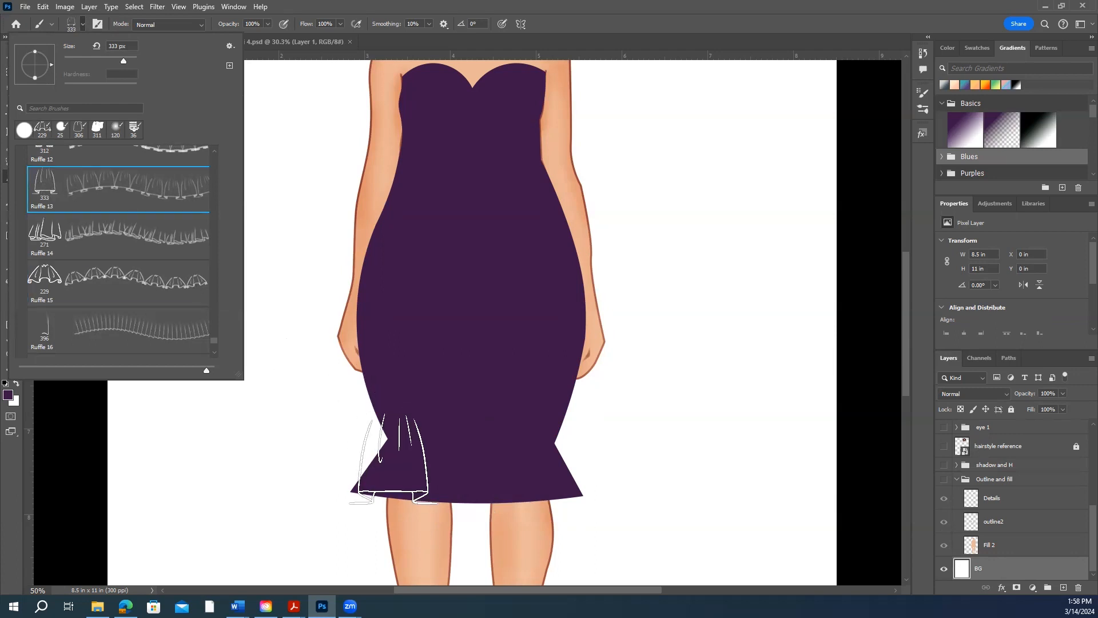
left_click(83, 25)
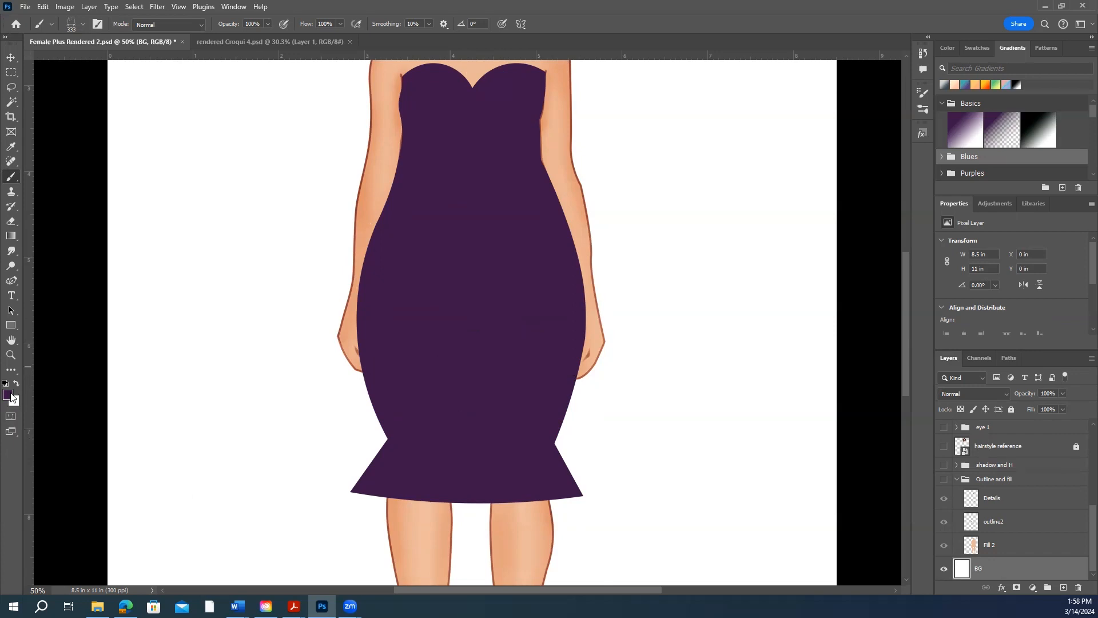
- Set the foreground color to the lighter purple #9e48be
left_click(10, 397)
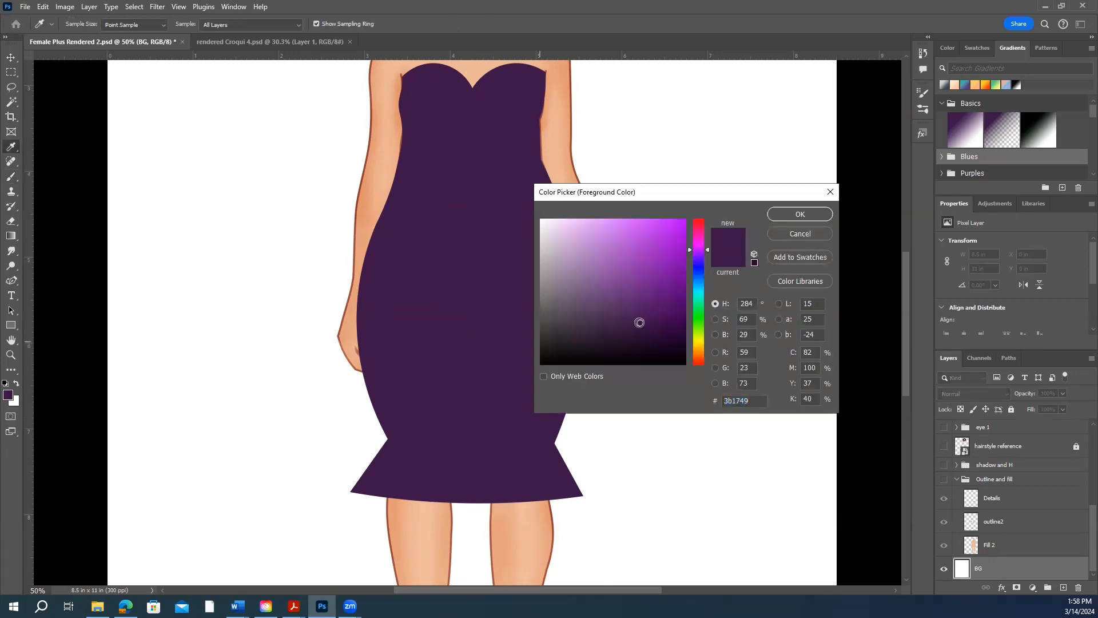
left_click(632, 236)
left_click_drag(632, 236, 632, 257)
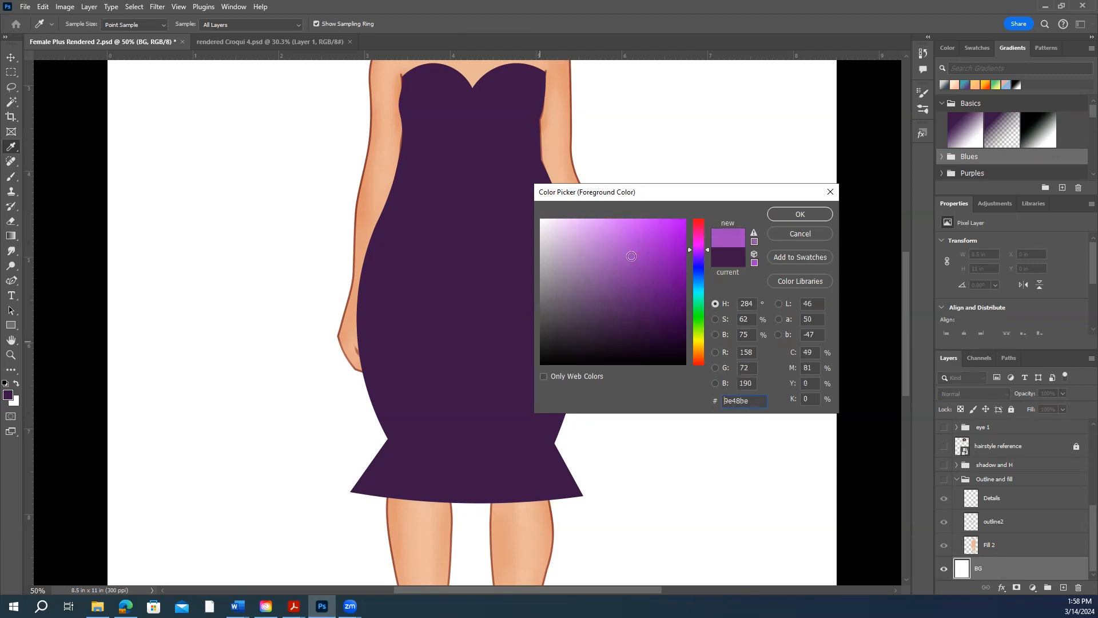
left_click(790, 211)
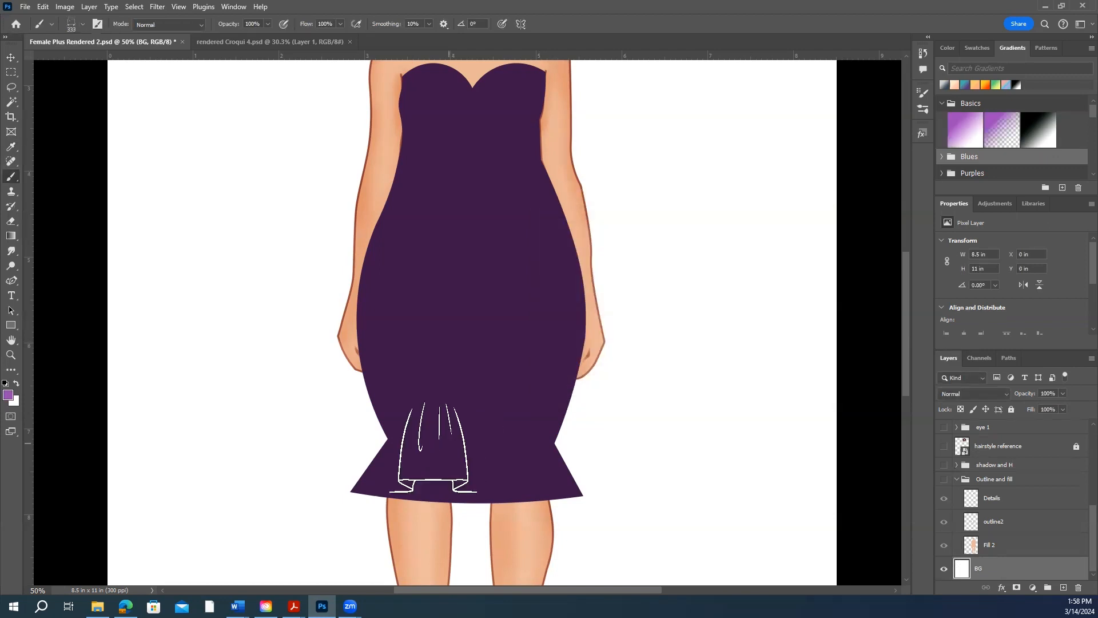
- Reduce the ruffle brush size to 150 px
key("bracketleft")
key("bracketleft")
key("bracketleft")
key("bracketleft")
key("bracketleft")
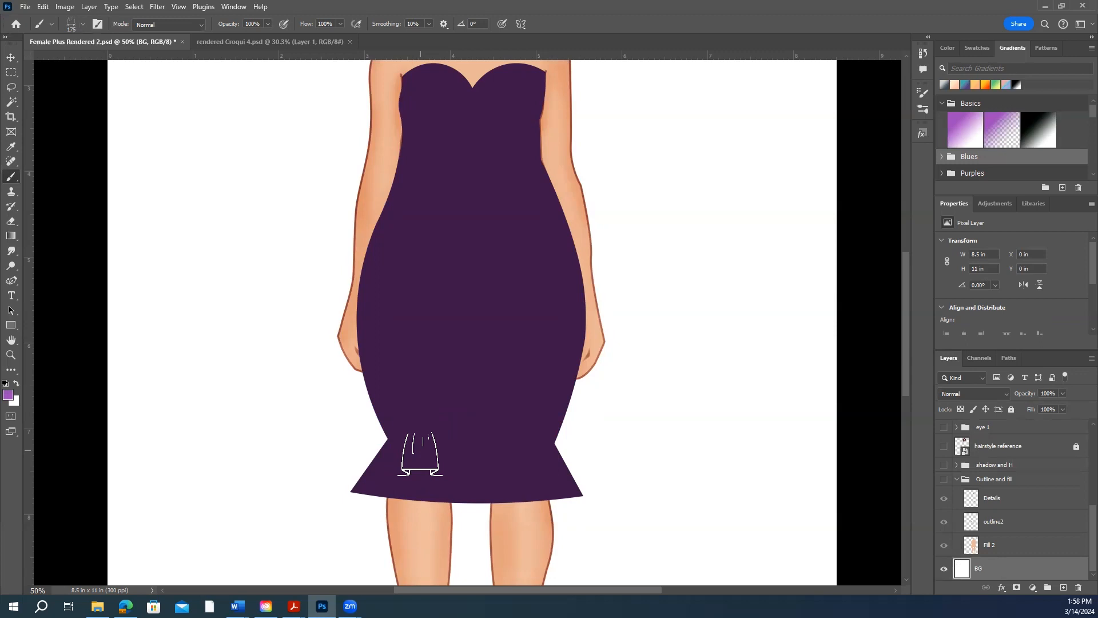
- Rename the Ruffle layer as Ruffle Fill, leaving its layer style unchanged
scroll(1014, 458, "up", 10)
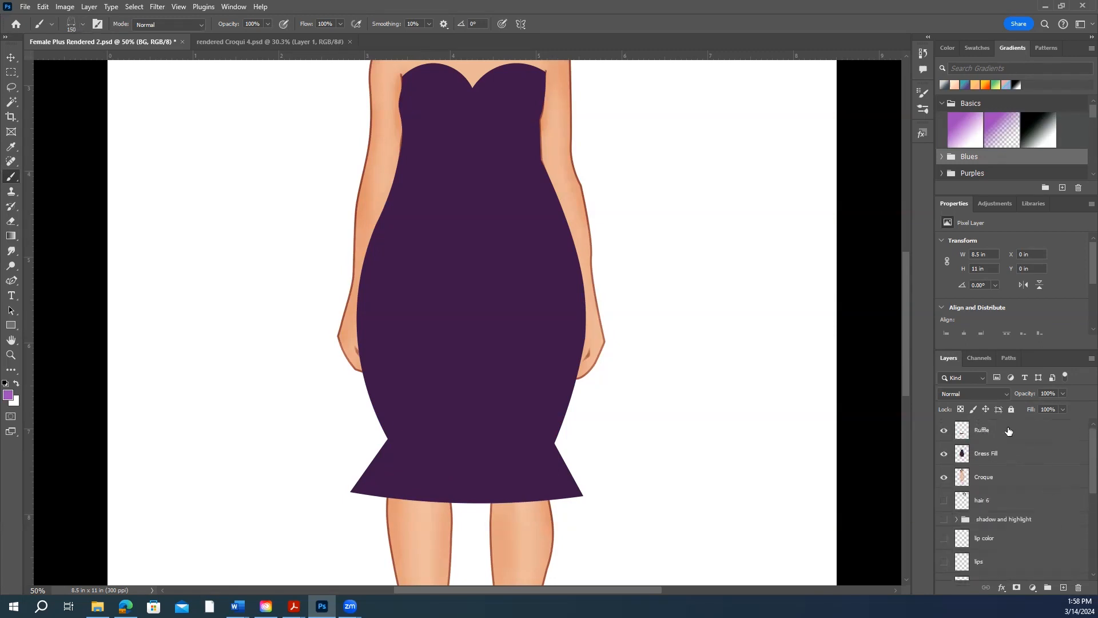
left_click(1009, 431)
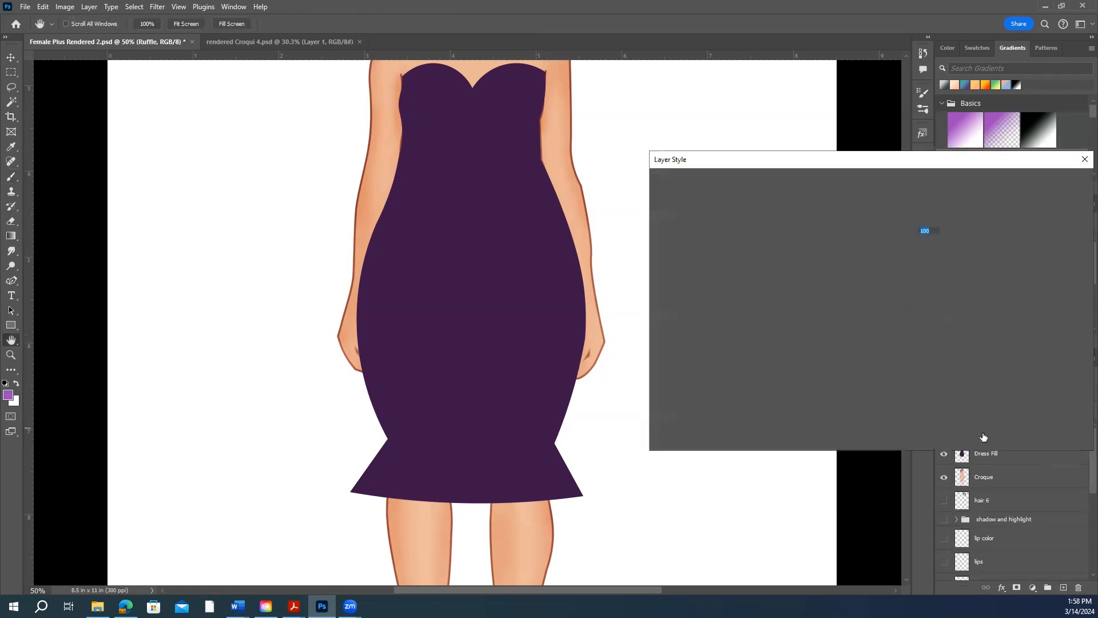
left_click(1081, 165)
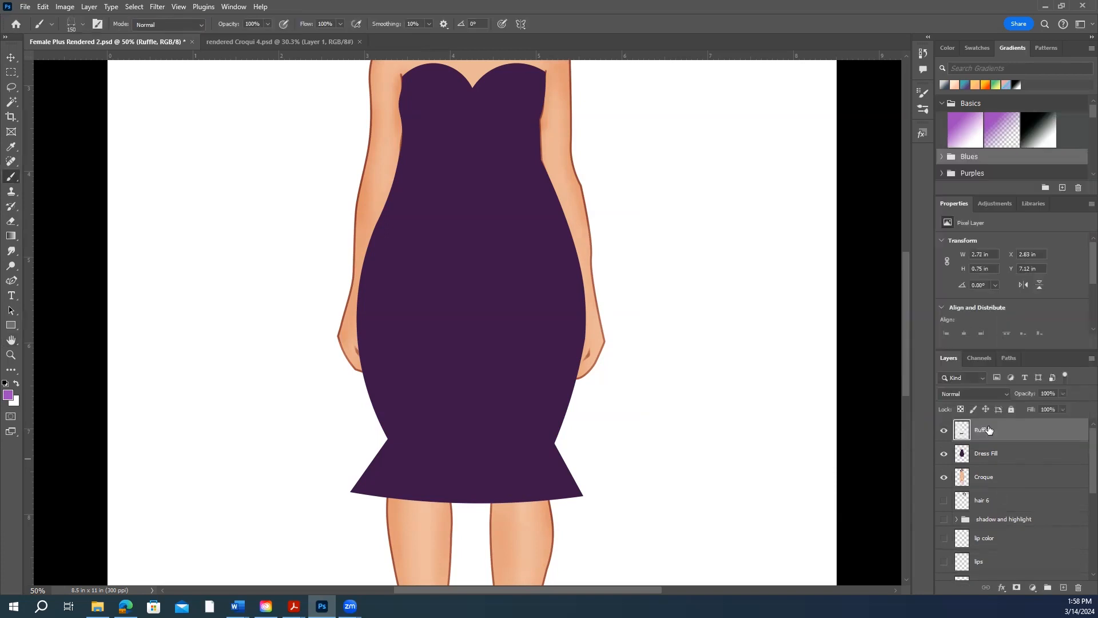
right_click(986, 431)
left_click(984, 433)
double_click(985, 430)
type("Fill")
- Add a new layer above Ruffle Fill and name it Ruffle
left_click(1063, 587)
double_click(1015, 429)
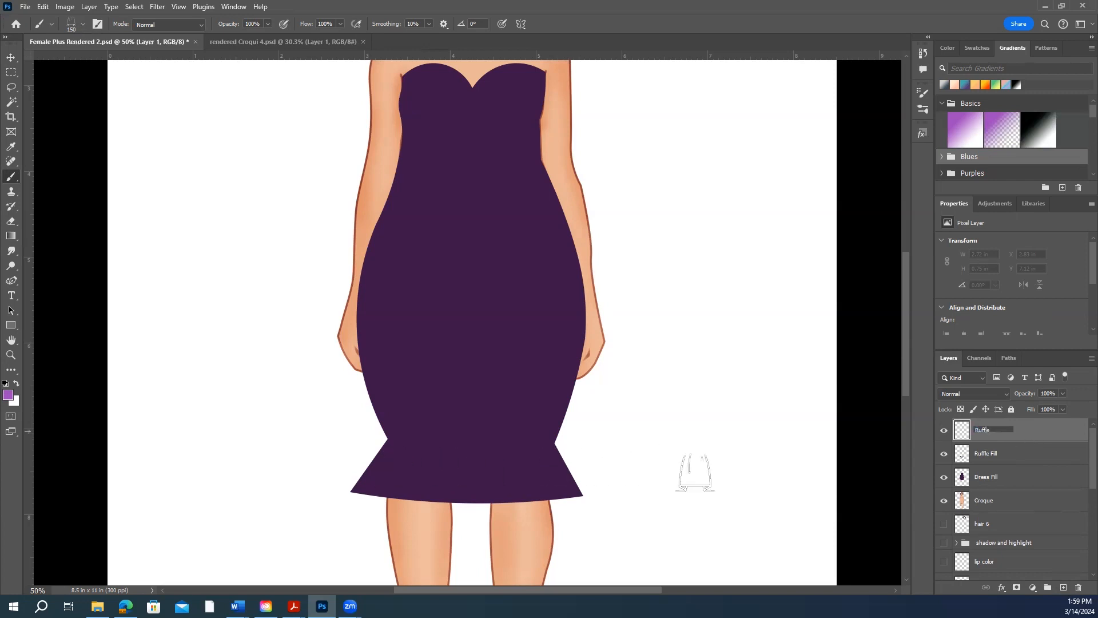
left_click(1045, 433)
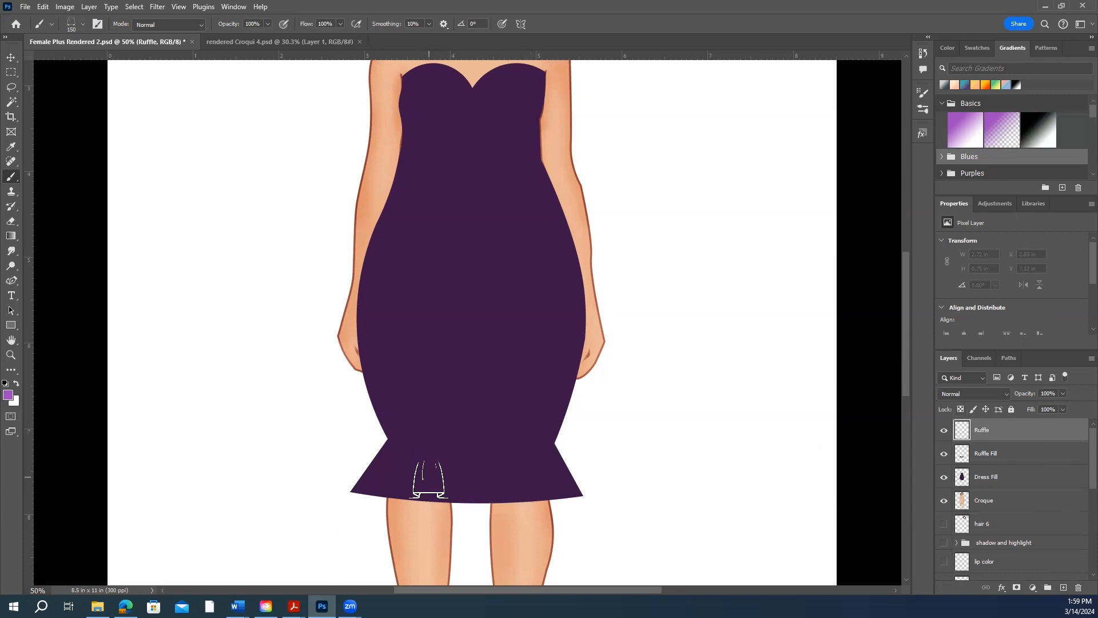
- Enlarge the ruffle brush to 200 px and paint one curved stroke across the flared hem, undoing any straight attempt
key("bracketright")
key("bracketright")
key("bracketright")
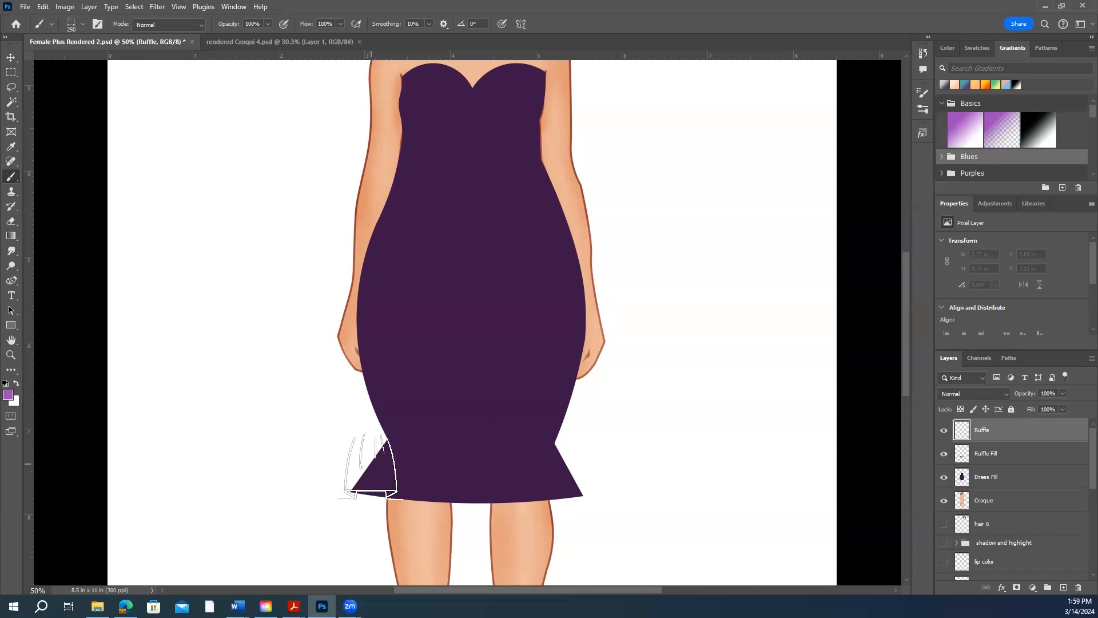
key("bracketleft")
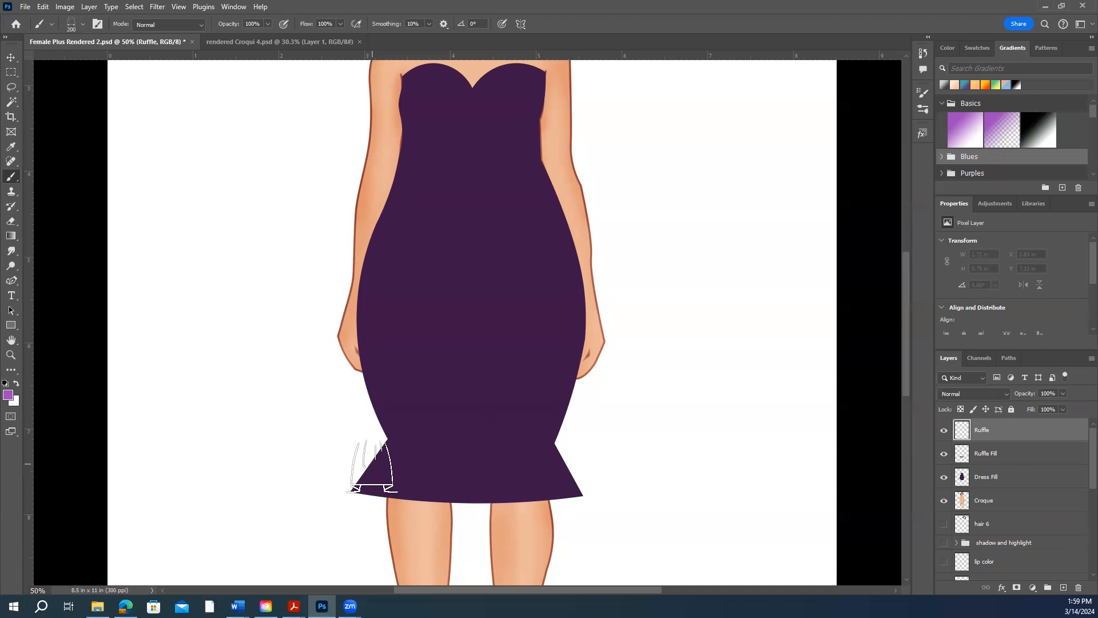
left_click_drag(372, 466, 608, 467)
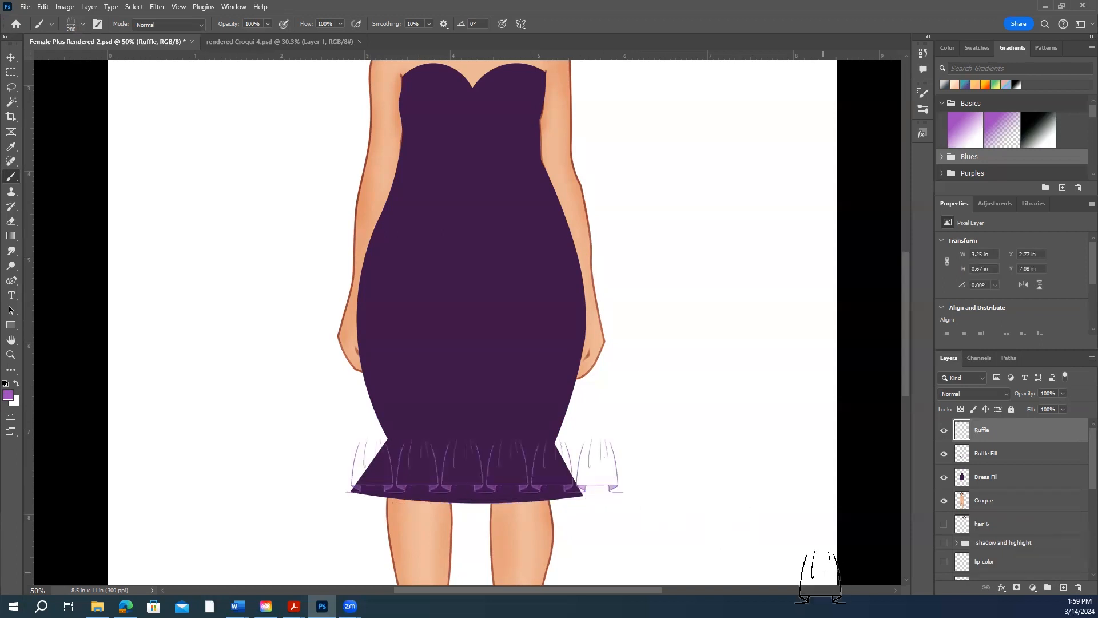
key("ctrl+z")
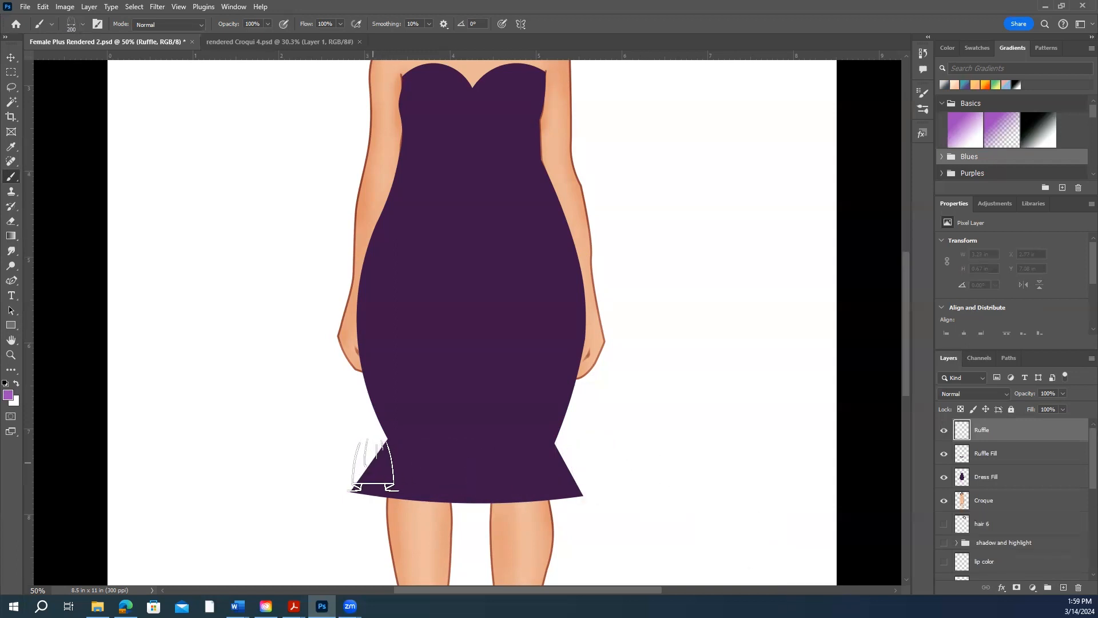
mouse_move(375, 464)
left_mouse_down()
mouse_move(455, 477)
mouse_move(596, 469)
left_mouse_up()
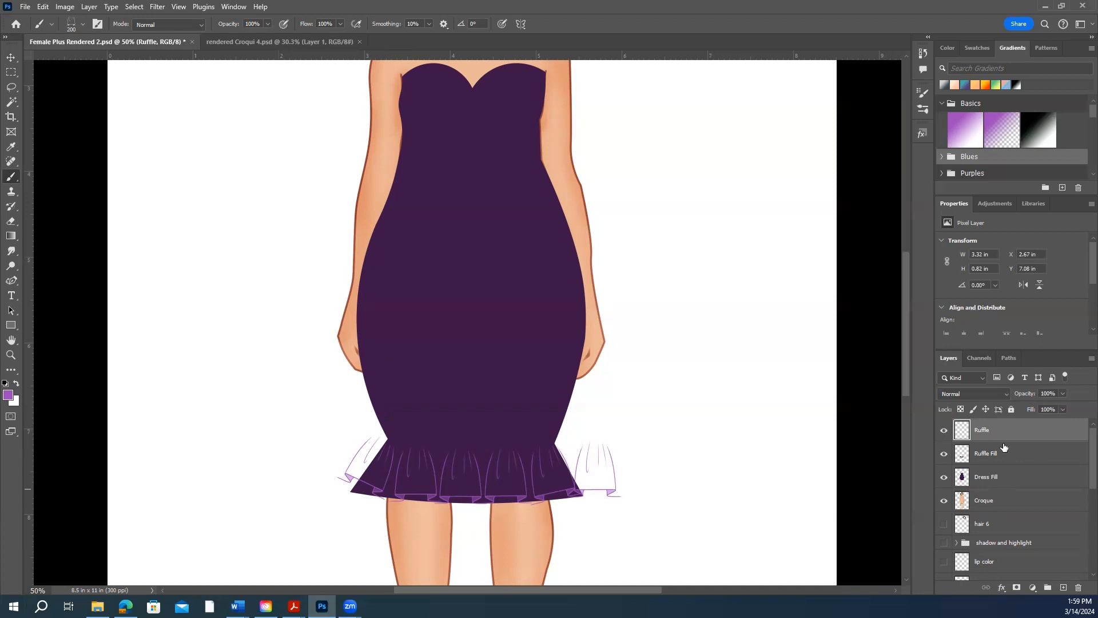
- Nudge the Ruffle layer vertically with the Move tool until its Y position is 7.06 in, and select the background
left_click(11, 60)
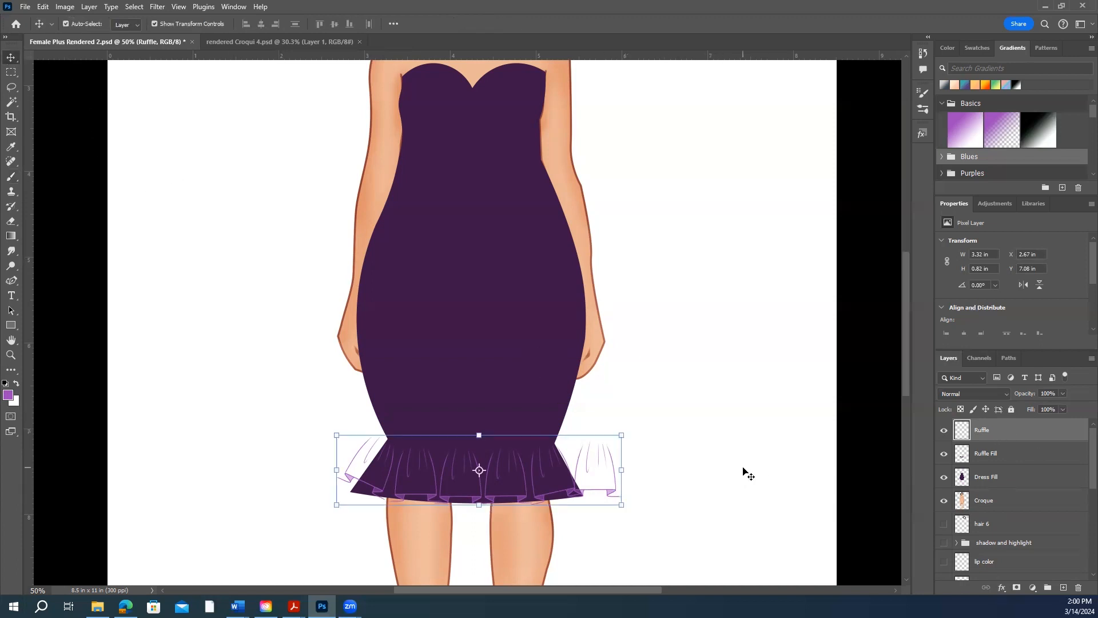
key("Down")
key("Down")
key("Down")
key("Down")
key("Down")
key("Down")
key("Down")
key("Down")
key("Down")
key("Down")
key("Down")
key("Down")
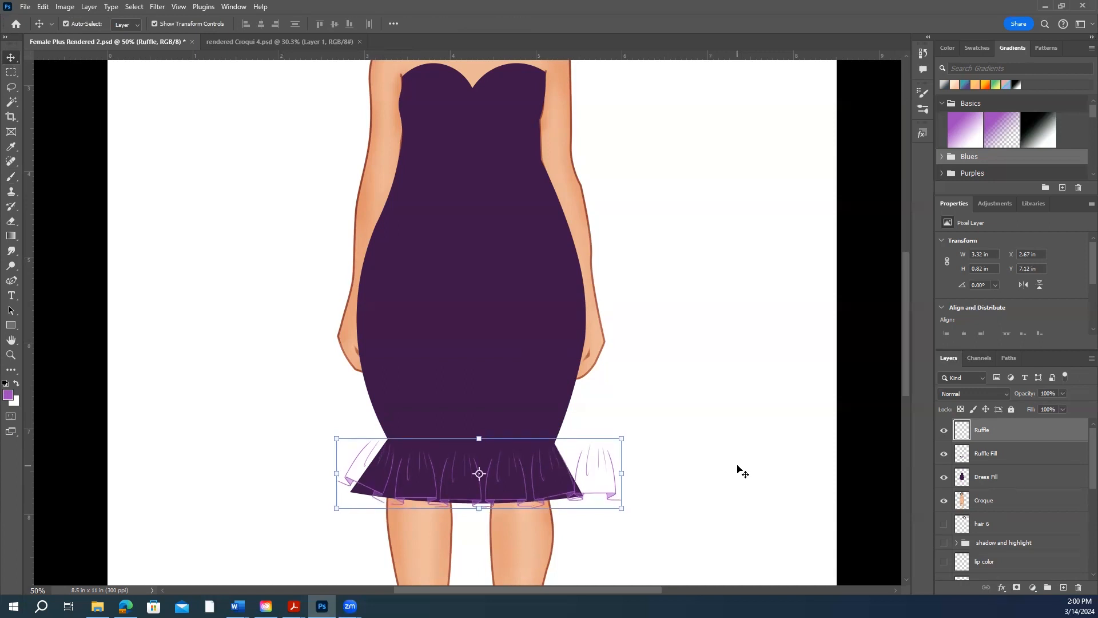
key("Up")
key("Up")
key("Up")
key("Up")
key("Up")
key("Up")
key("Up")
key("Up")
key("Up")
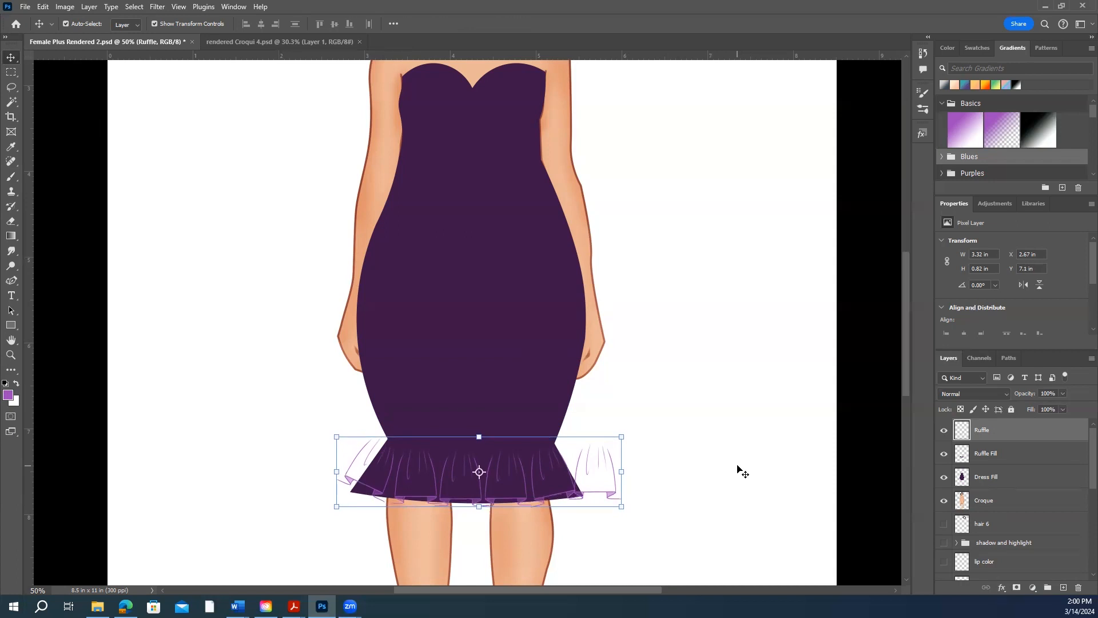
key("Up")
key("Up")
key("Up")
key("Up")
key("Up")
key("Up")
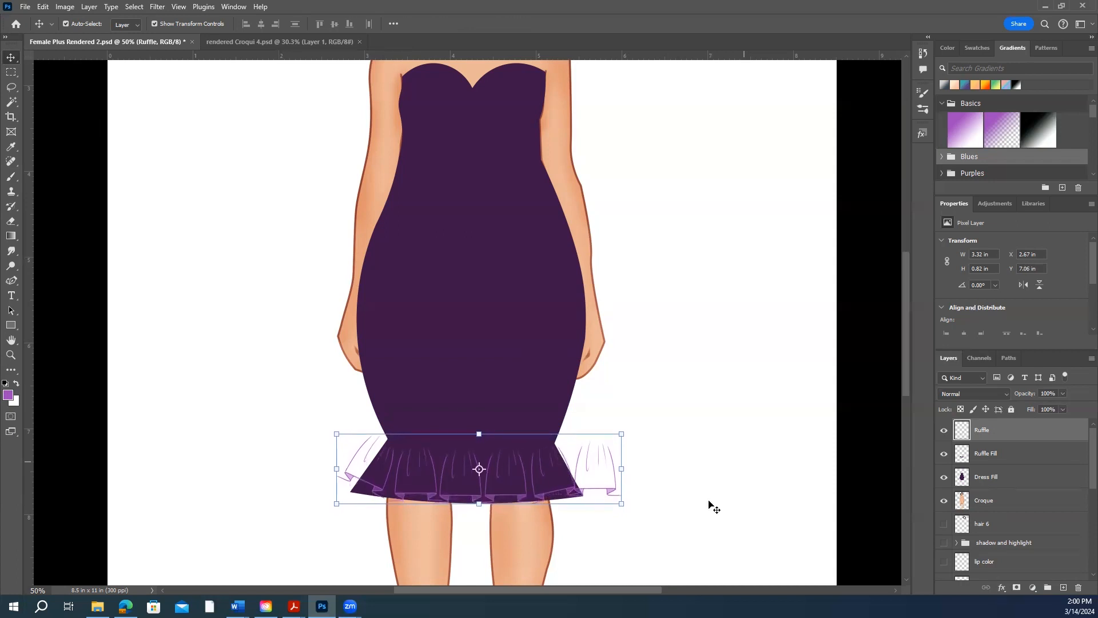
left_click(121, 273)
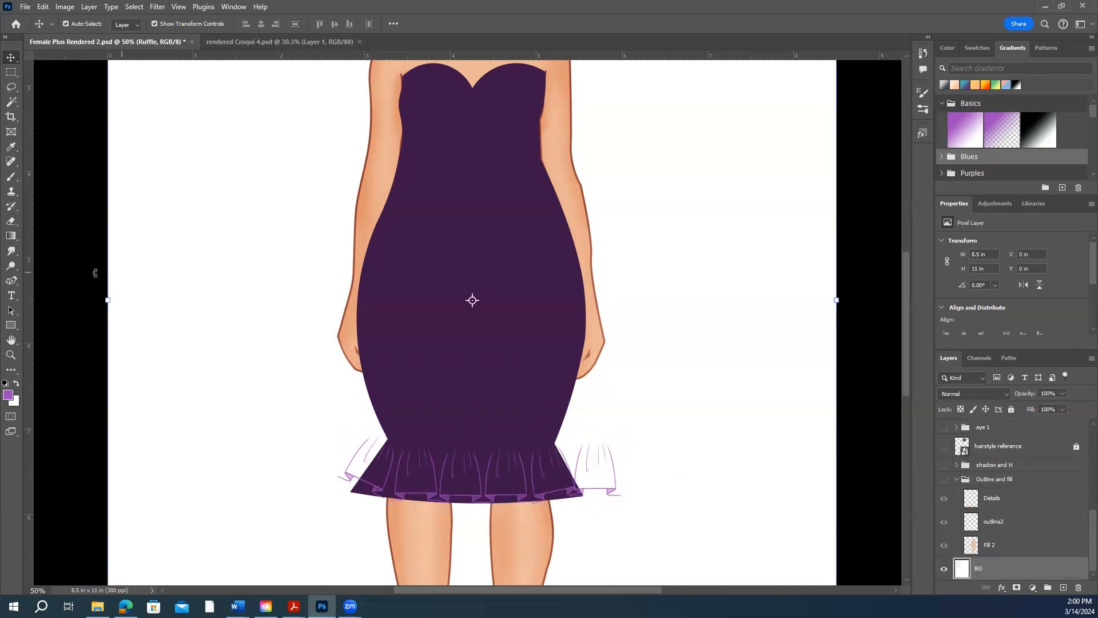
- Erase the purple ruffle lines on the Ruffle layer that extend past both sides of the flared hem
left_click(10, 222)
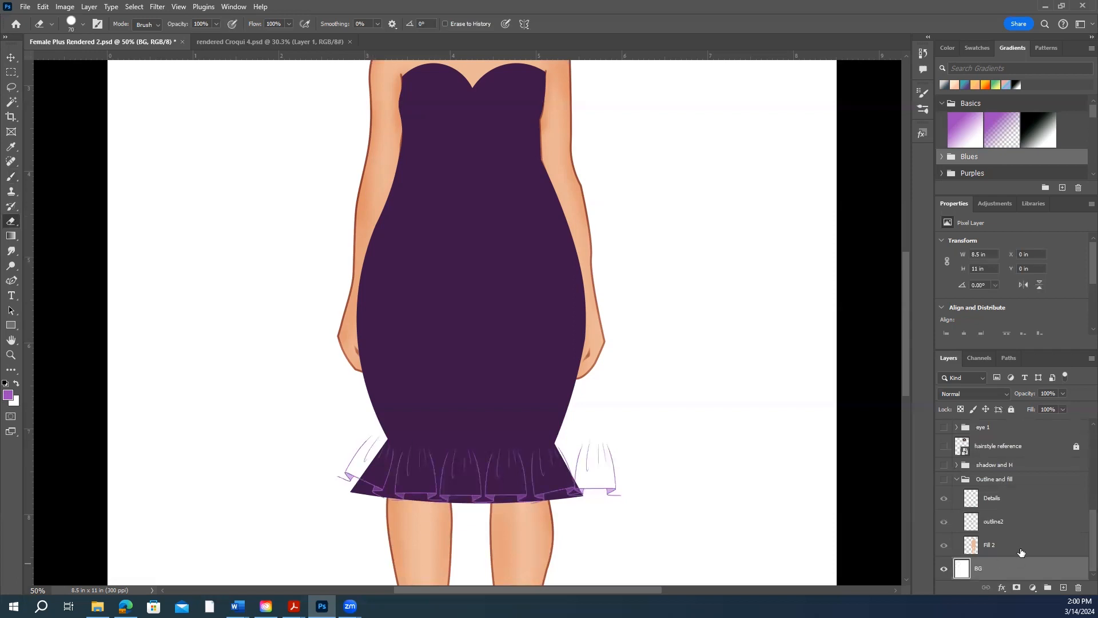
scroll(1020, 552, "up", 5)
left_click(1012, 441)
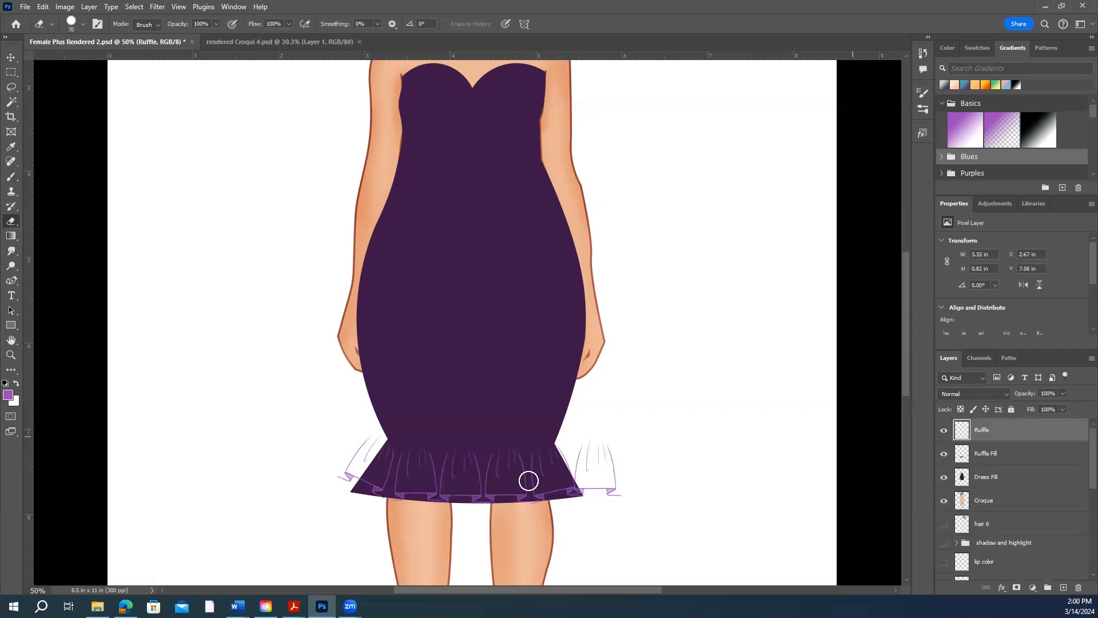
left_click_drag(369, 437, 339, 483)
mouse_move(578, 442)
left_mouse_down()
mouse_move(592, 485)
mouse_move(608, 482)
mouse_move(600, 442)
mouse_move(620, 497)
left_mouse_up()
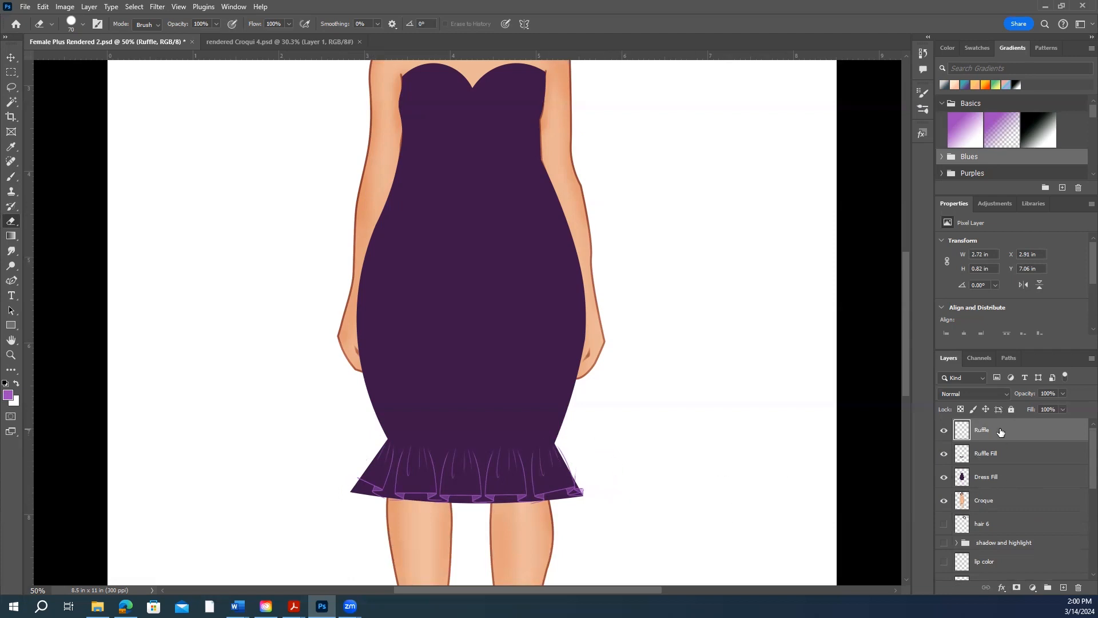
- Nudge the Ruffle layer left to X 2.88 in, erase its stray line past the hem's left edge, and select Ruffle Fill
left_click(11, 57)
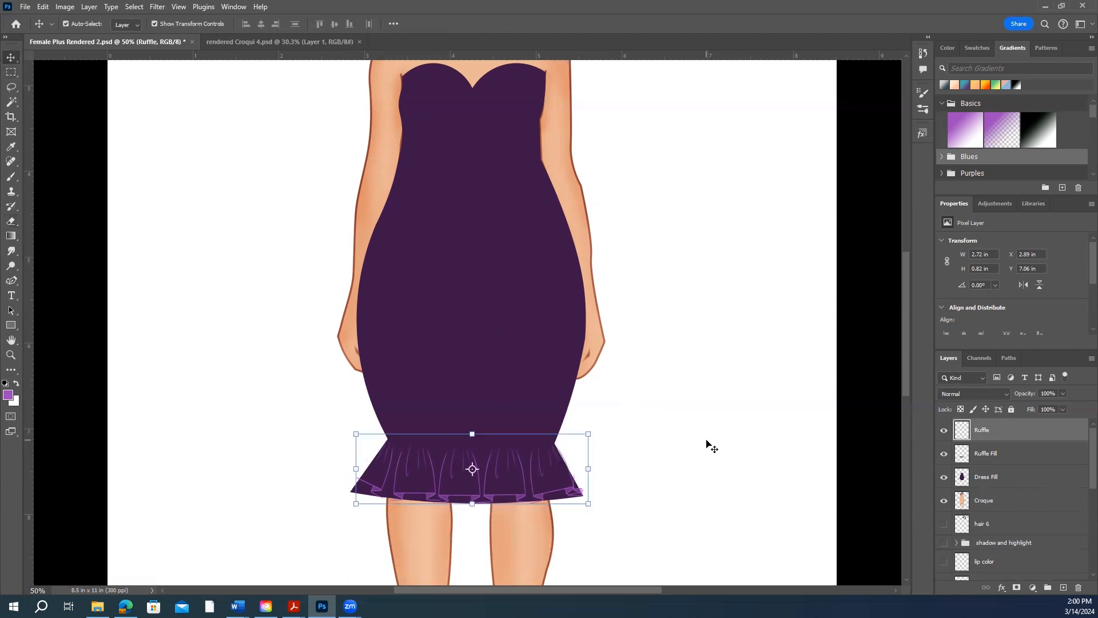
key("Left")
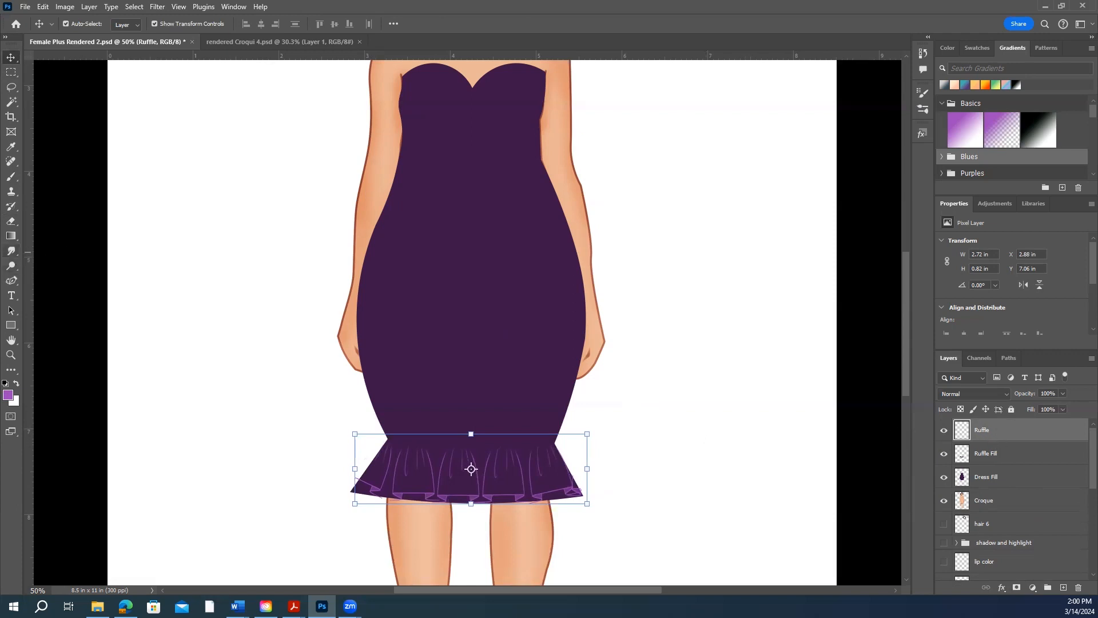
left_click(11, 222)
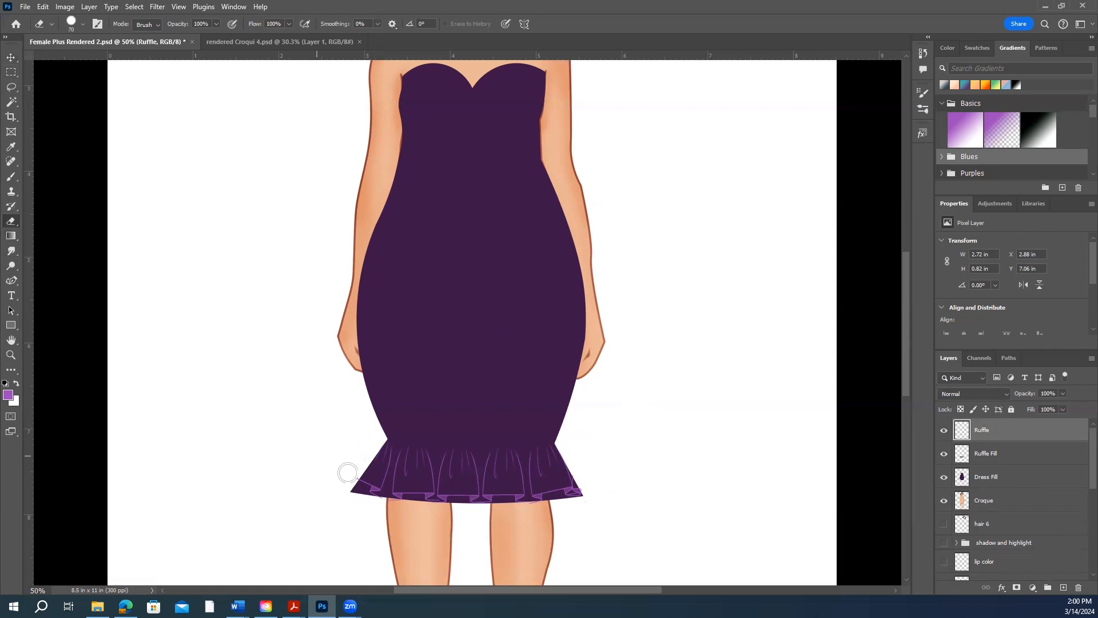
mouse_move(351, 469)
left_mouse_down()
mouse_move(370, 441)
mouse_move(361, 446)
left_mouse_up()
double_click(996, 453)
- Try erasing the Ruffle Fill around the hem's corners and lower edge, and undo those eraser strokes
mouse_move(354, 493)
left_mouse_down()
mouse_move(347, 488)
mouse_move(358, 497)
left_mouse_up()
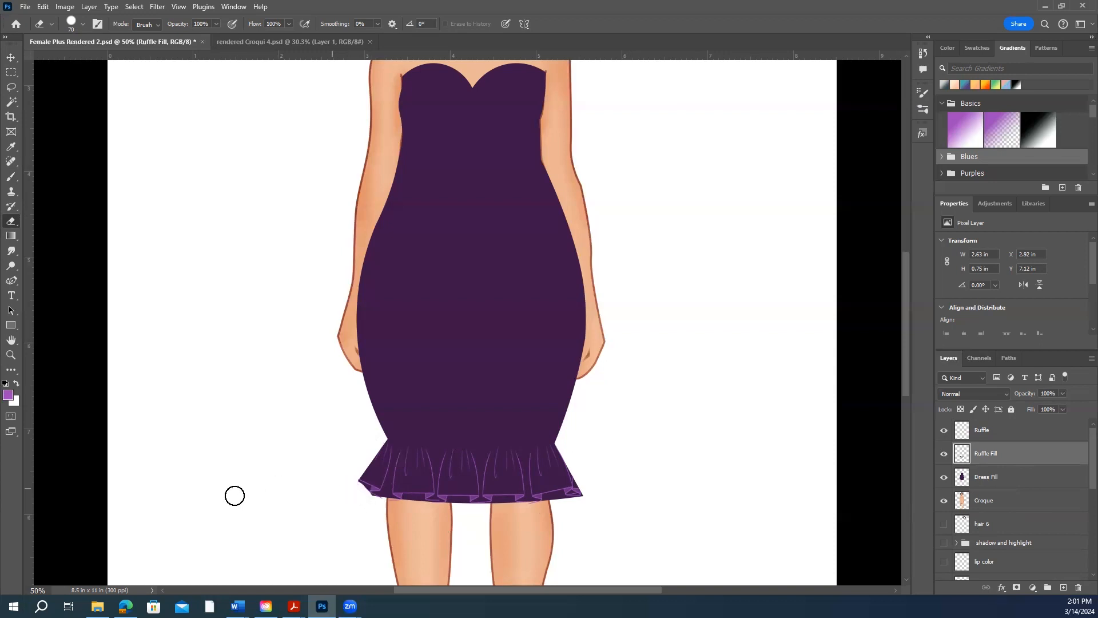
mouse_move(579, 503)
left_mouse_down()
mouse_move(594, 485)
mouse_move(583, 507)
left_mouse_up()
key("ctrl+z")
left_click_drag(468, 510, 595, 503)
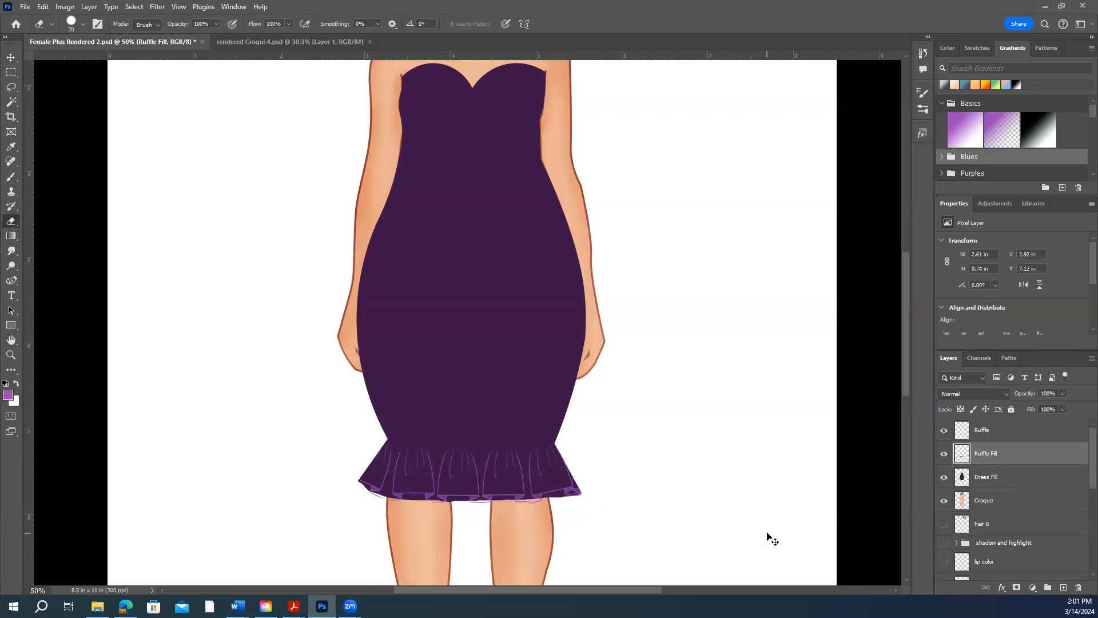
key("ctrl+z")
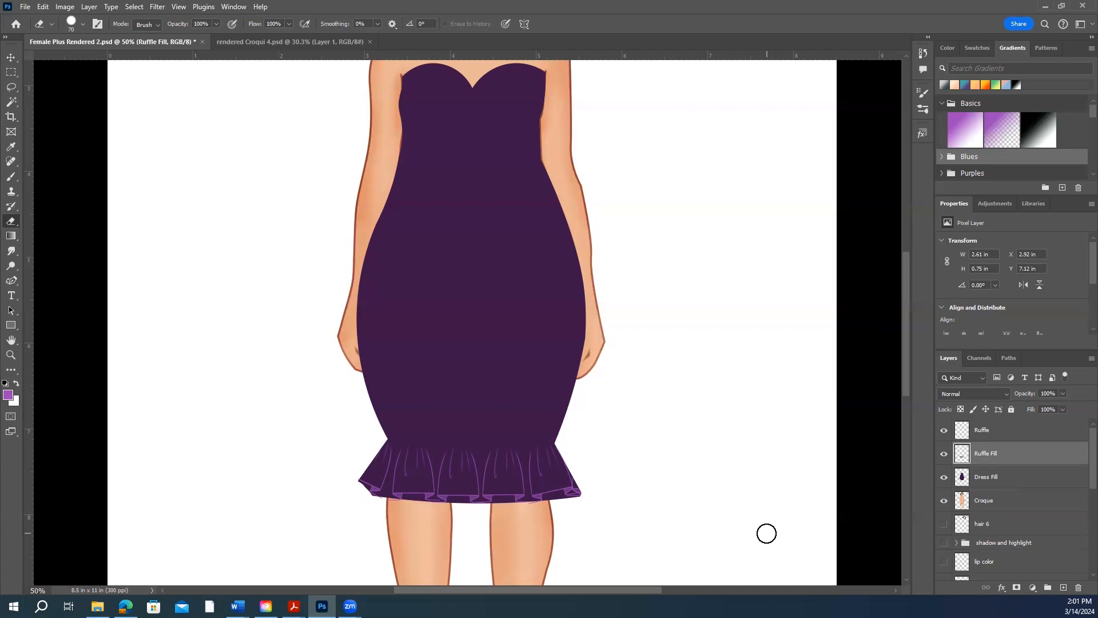
key("ctrl+z")
key("ctrl+z")
- Erase the pointed left and right corners of the Ruffle Fill so they follow the ruffle lines
left_click_drag(349, 489, 369, 508)
left_click_drag(588, 495, 569, 518)
scroll(782, 526, "up", 2)
scroll(725, 488, "up", 2)
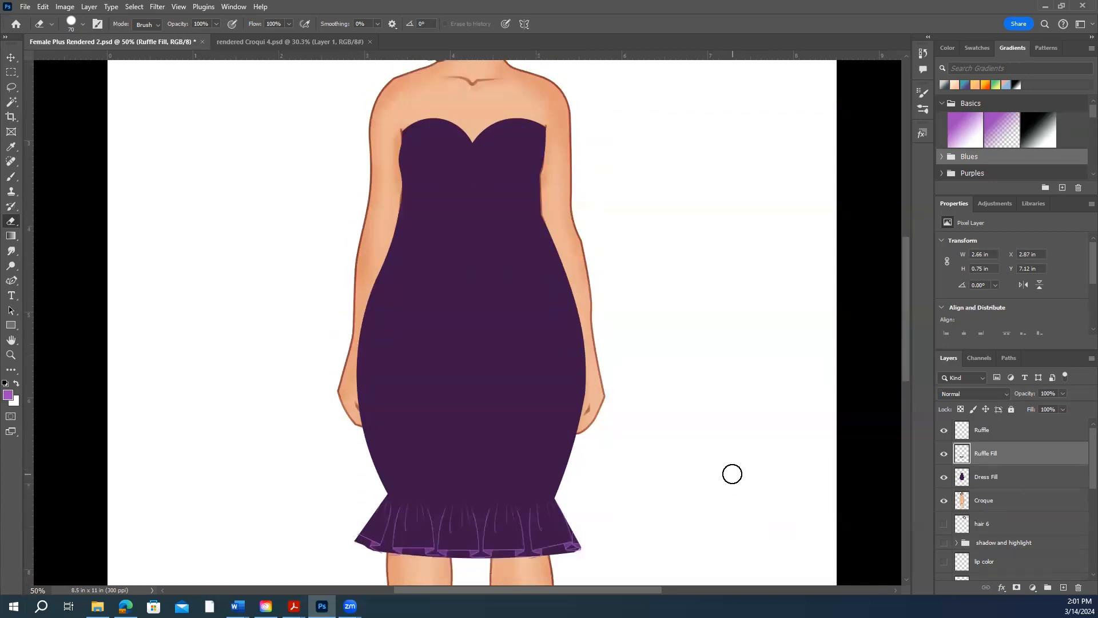
scroll(726, 475, "up", 4)
scroll(716, 483, "down", 6)
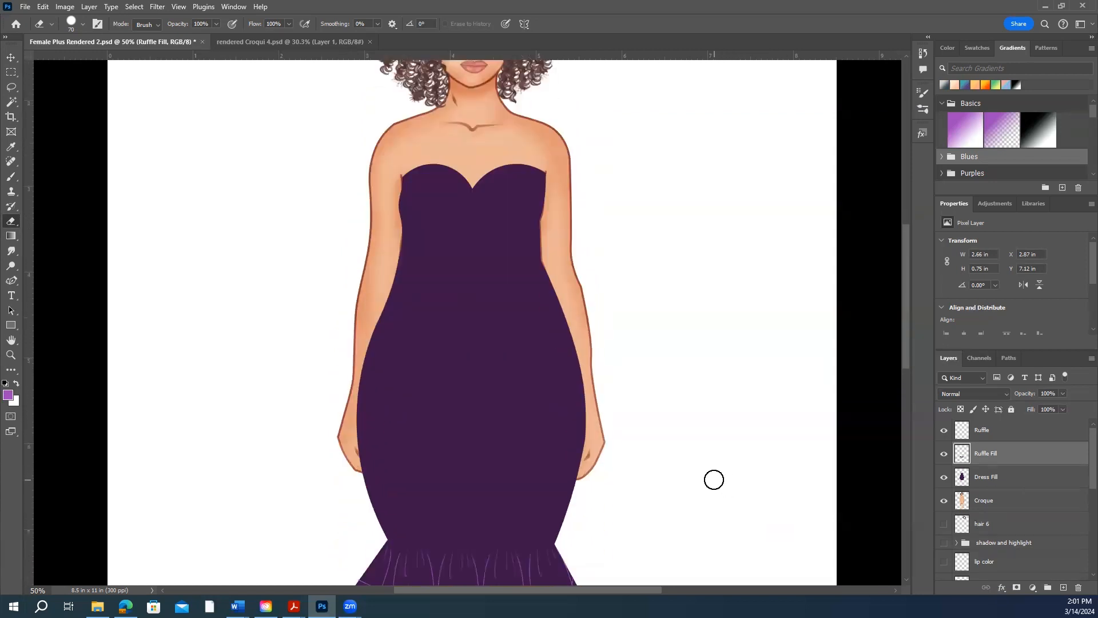
- Add a new layer above Ruffle, make it a clipping mask, and name it Texture
left_click(1001, 431)
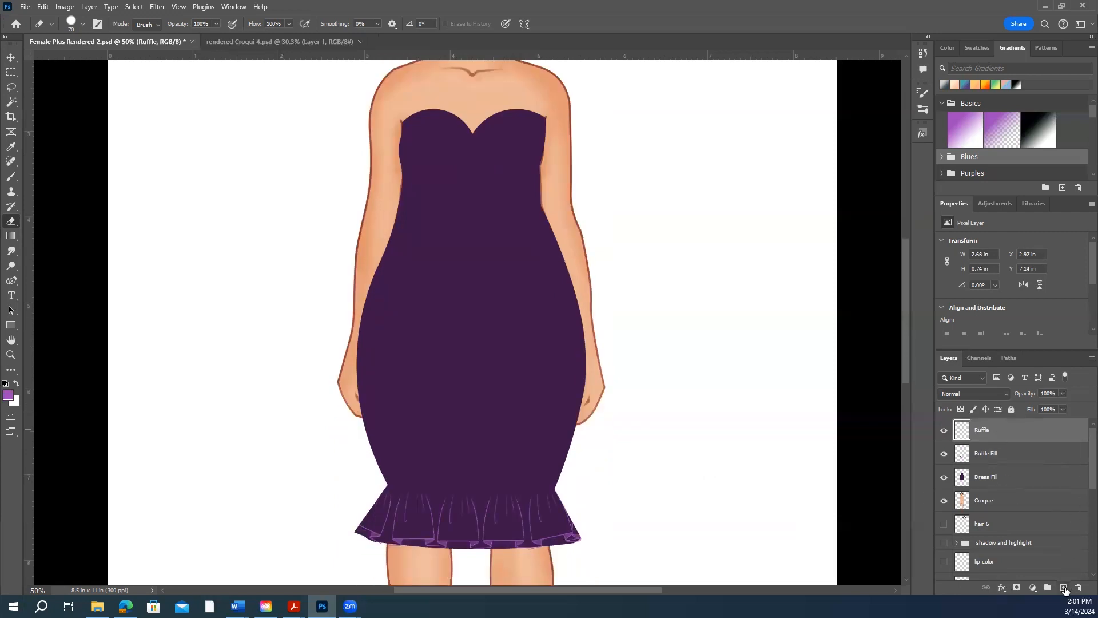
left_click(1062, 589)
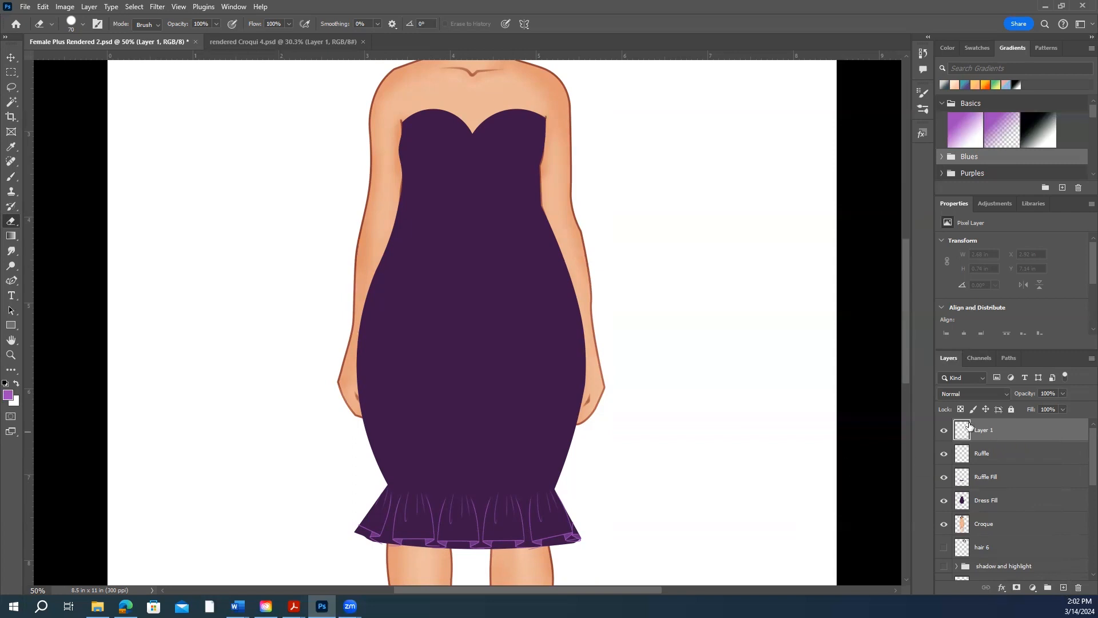
right_click(1004, 434)
left_click(1009, 379)
double_click(994, 430)
type("Texture")
key("Return")
left_click(1016, 456)
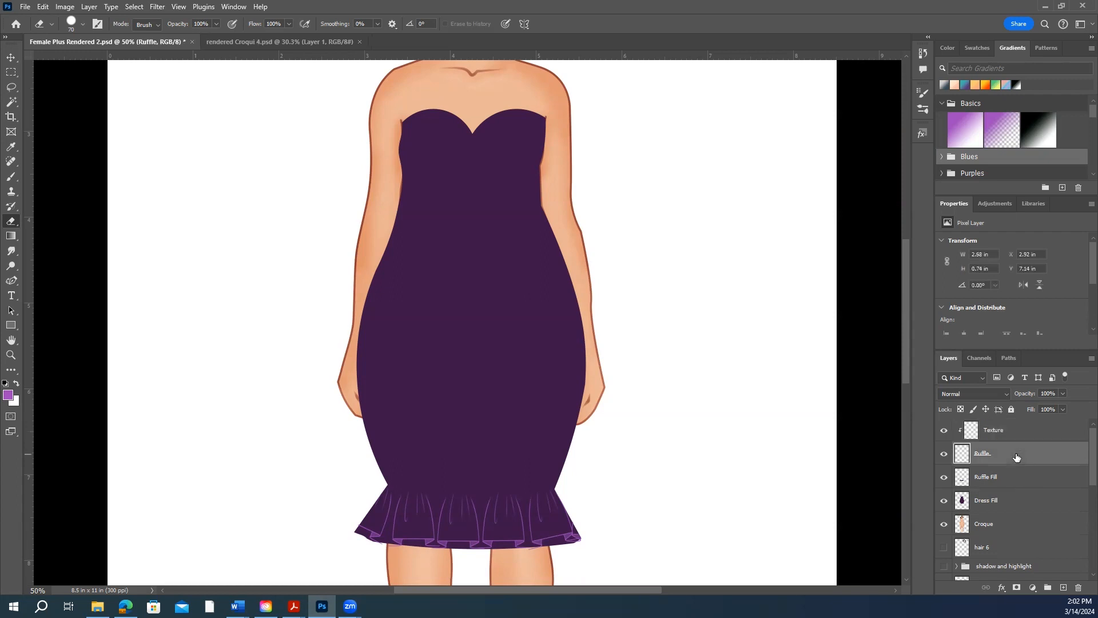
left_click(1015, 483, "shift")
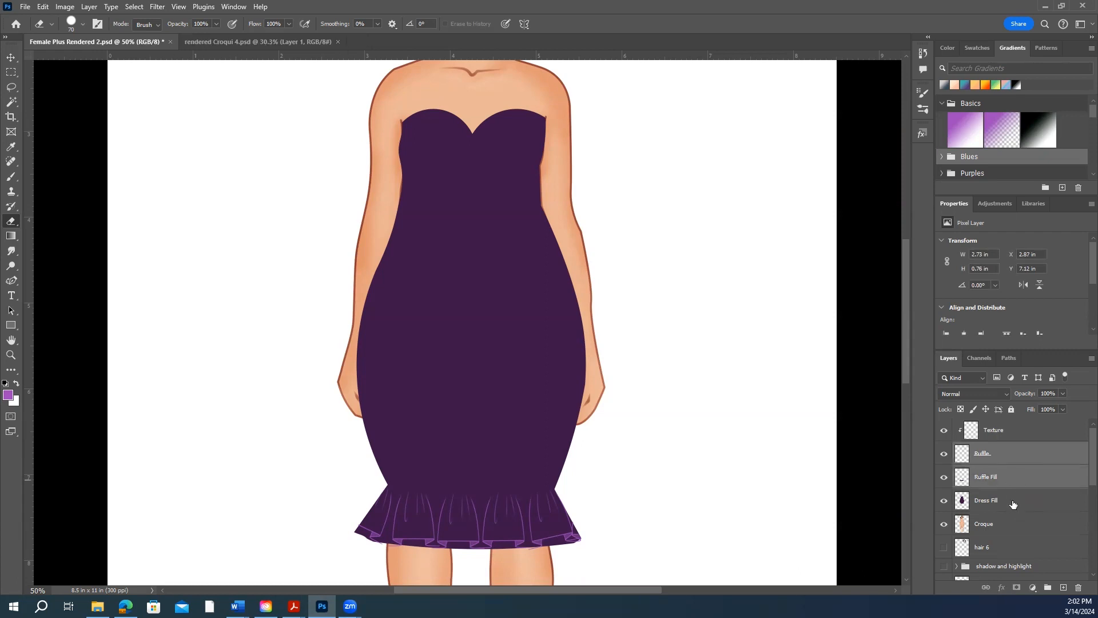
left_click(1013, 502, "shift")
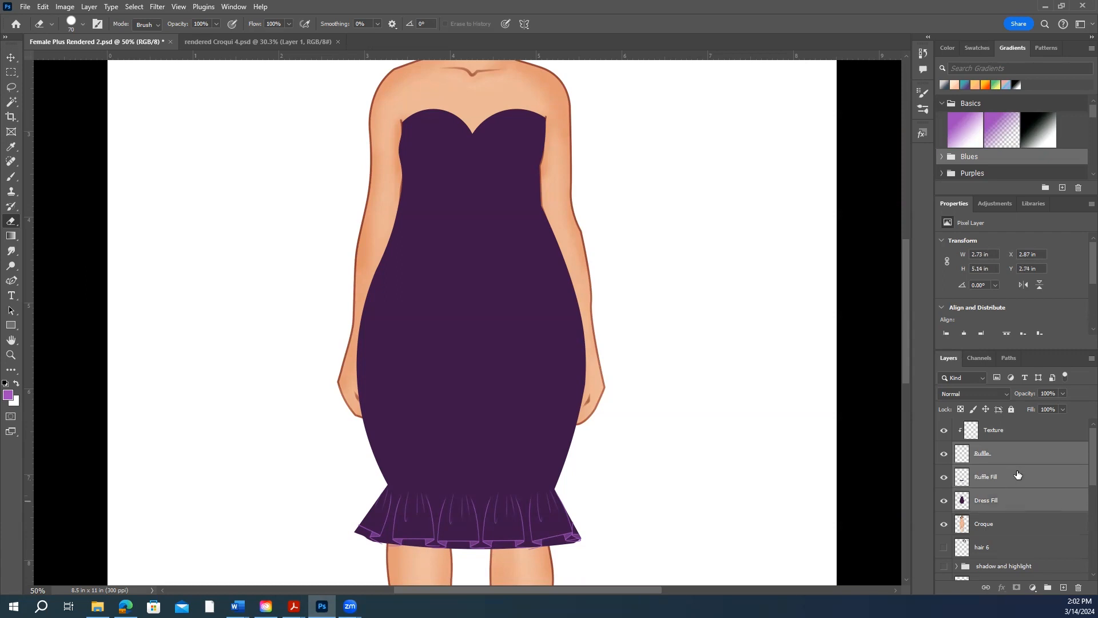
right_click(1017, 477)
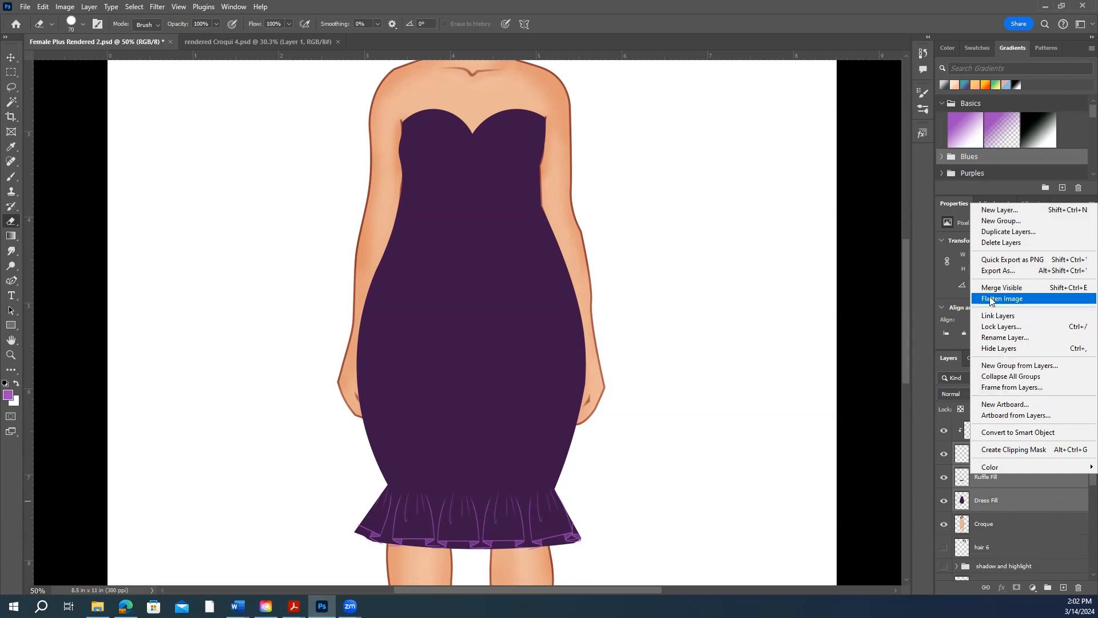
left_click(1008, 484)
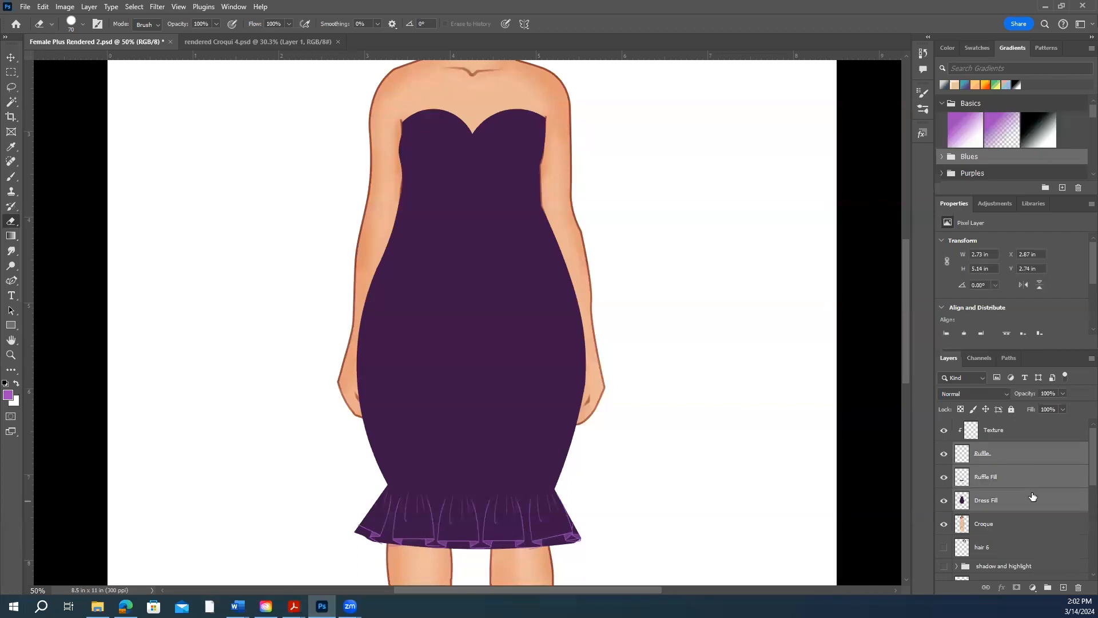
left_click(1014, 460)
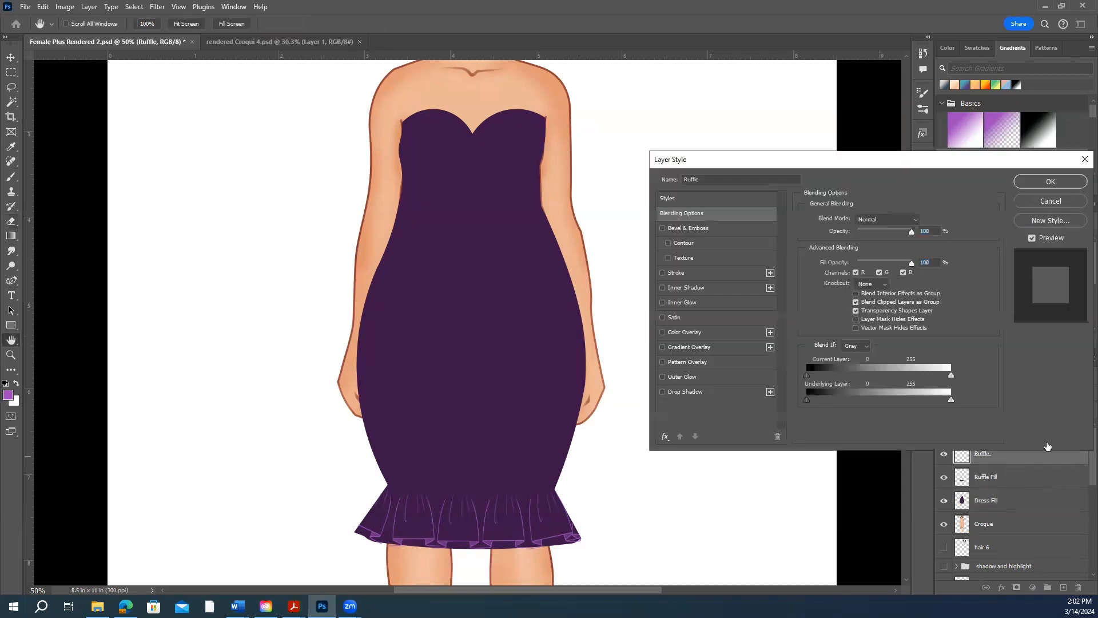
left_click(1084, 160)
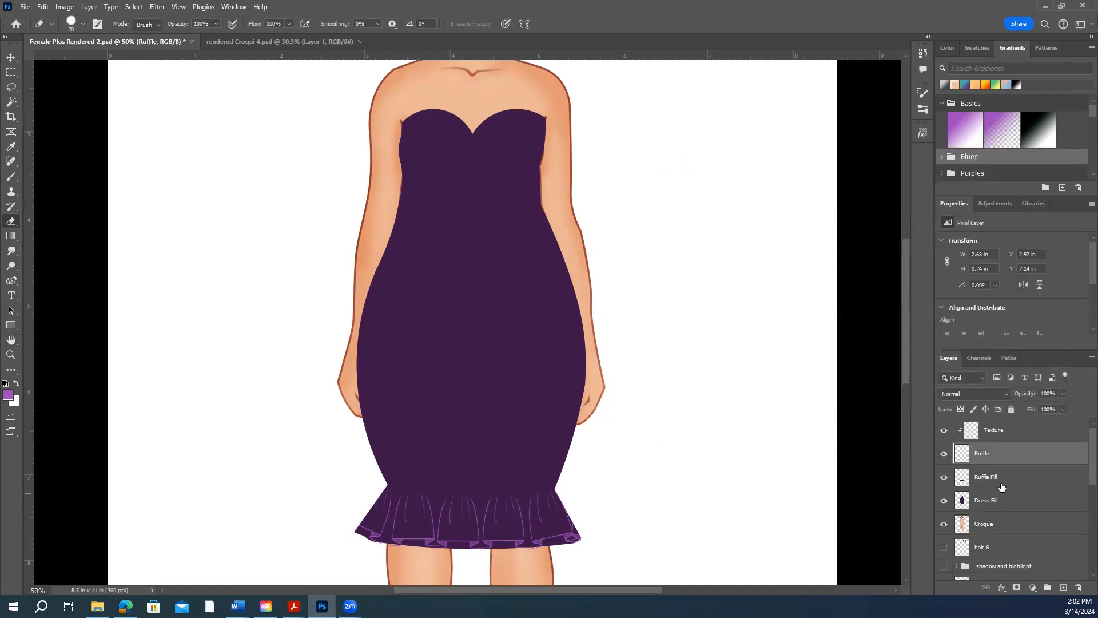
left_click(1002, 483, "shift")
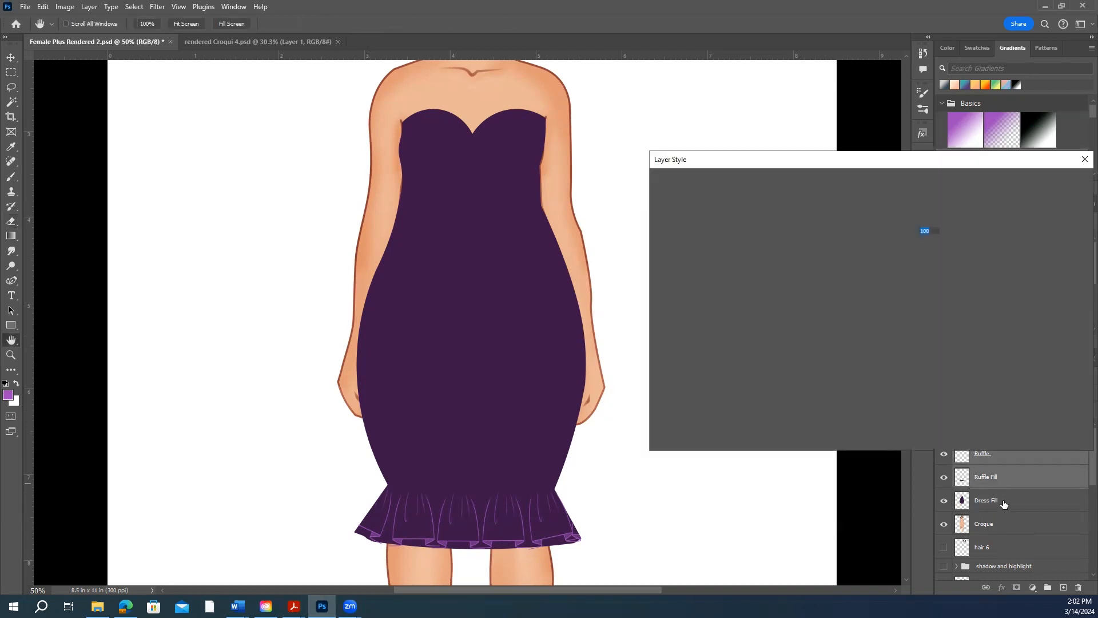
left_click(1083, 160)
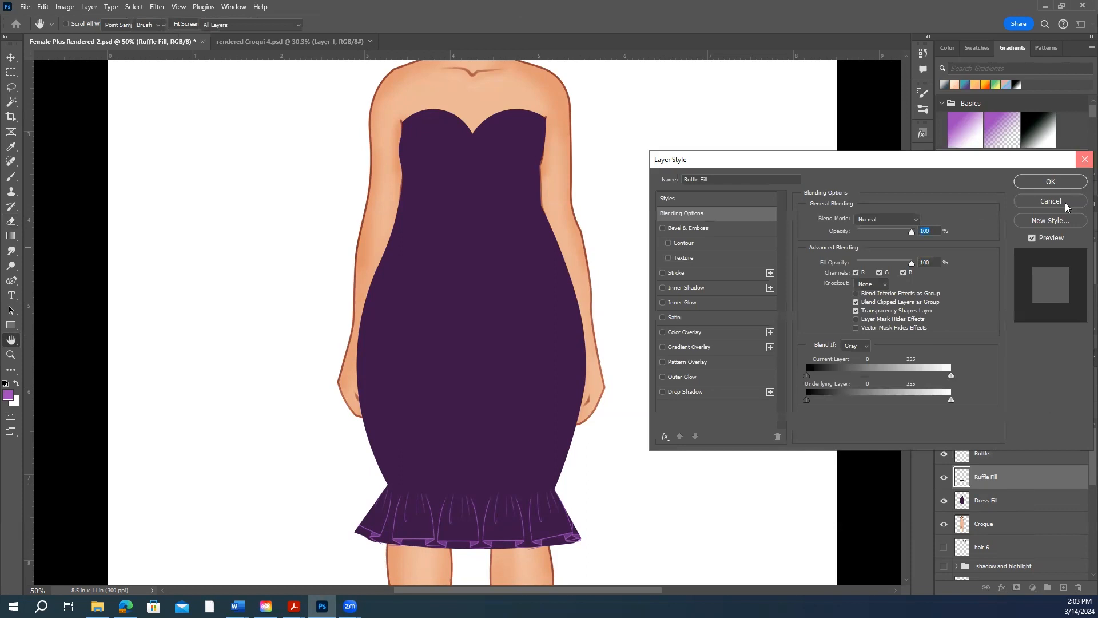
left_click(1005, 457)
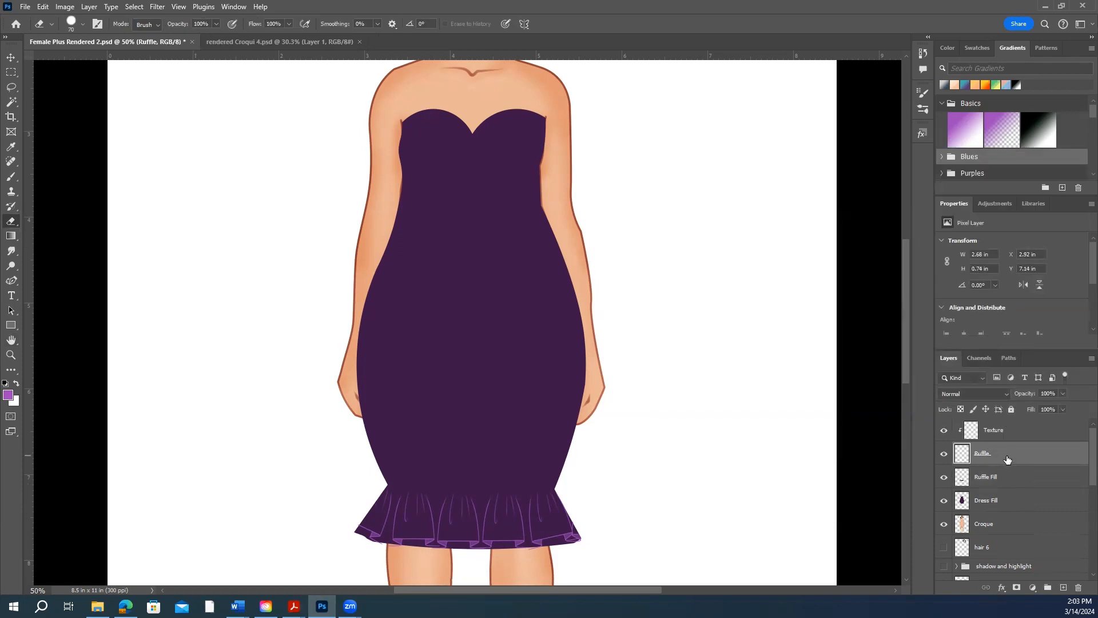
left_click(1005, 505, "shift")
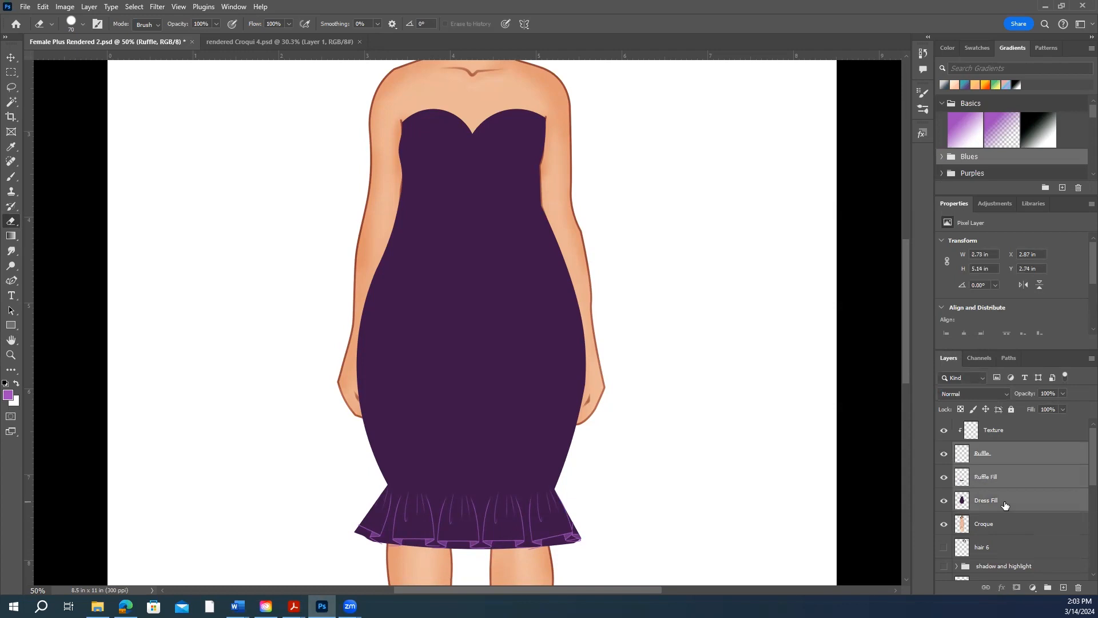
double_click(1005, 505)
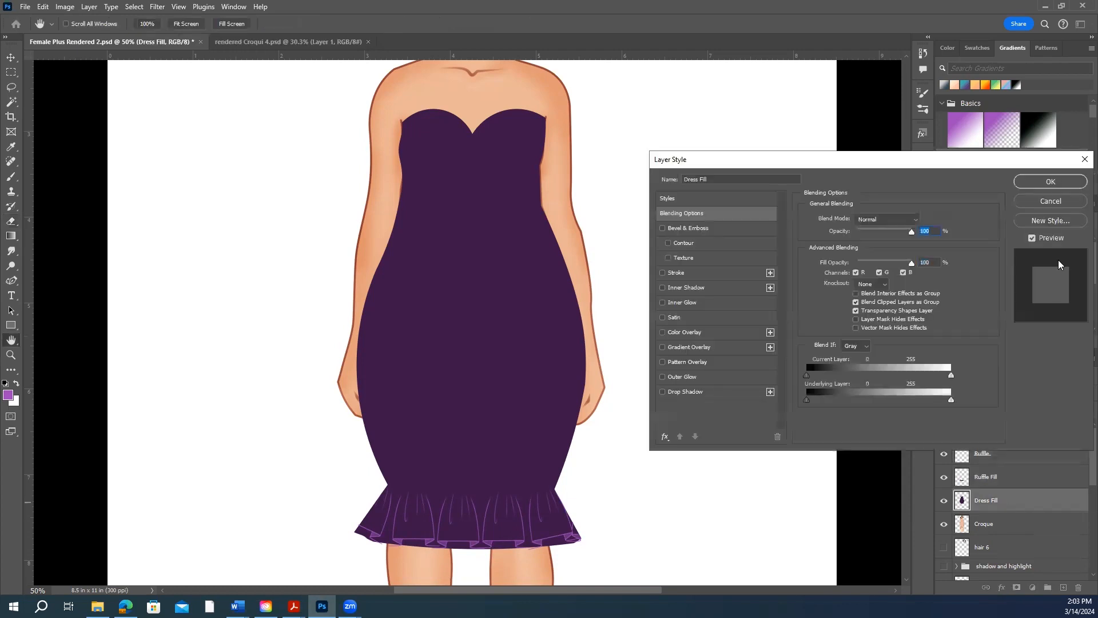
left_click(1084, 159)
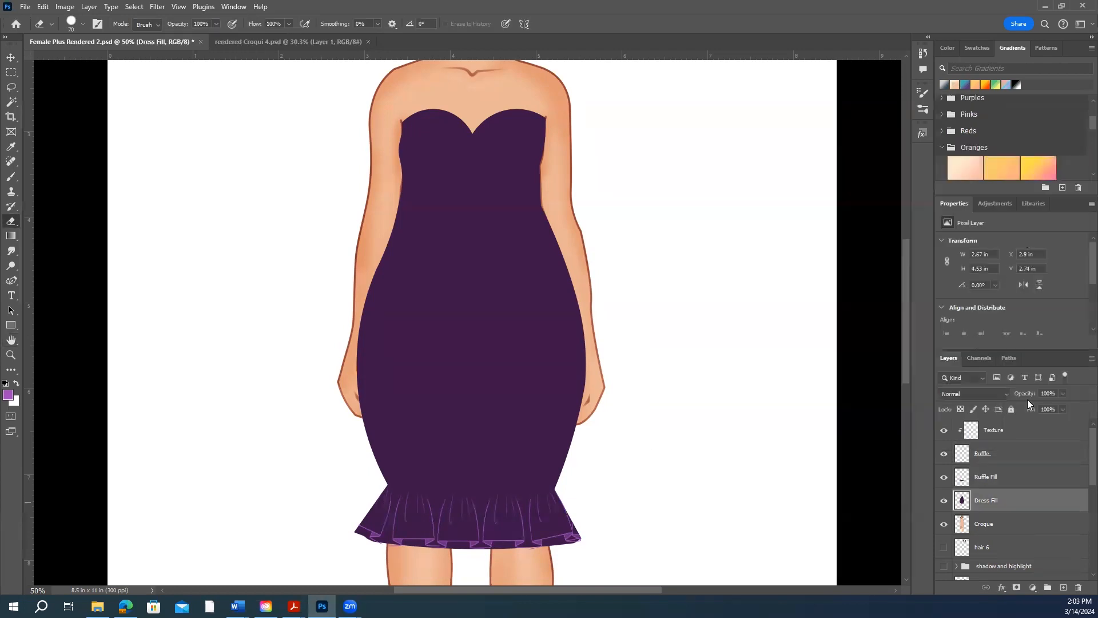
- Release the Texture layer's clipping mask
left_click(1012, 436)
right_click(1011, 434)
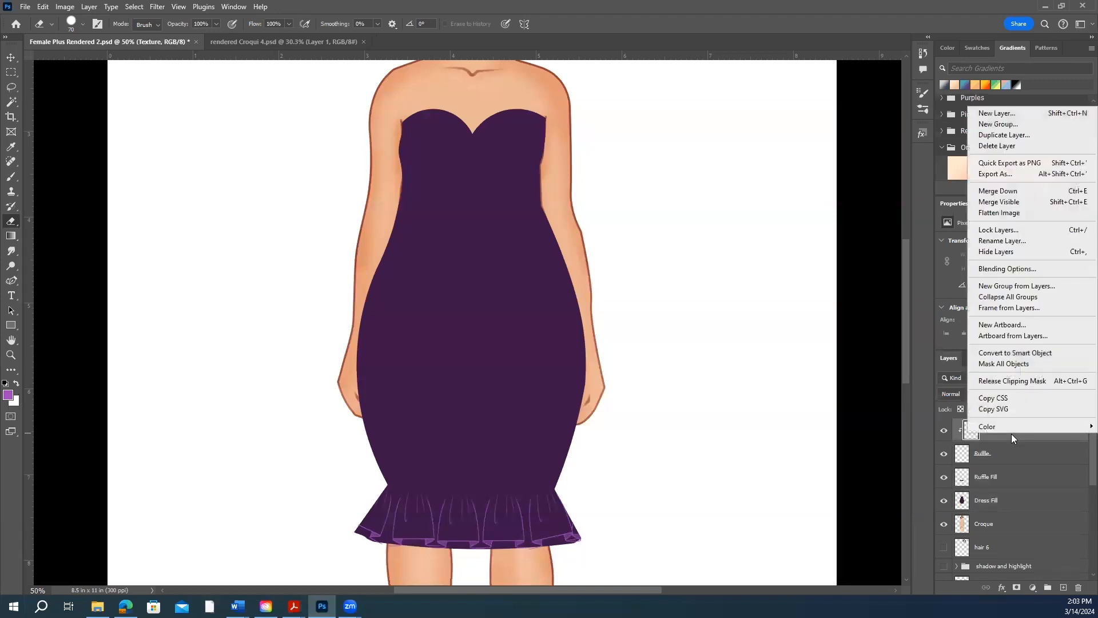
left_click(995, 382)
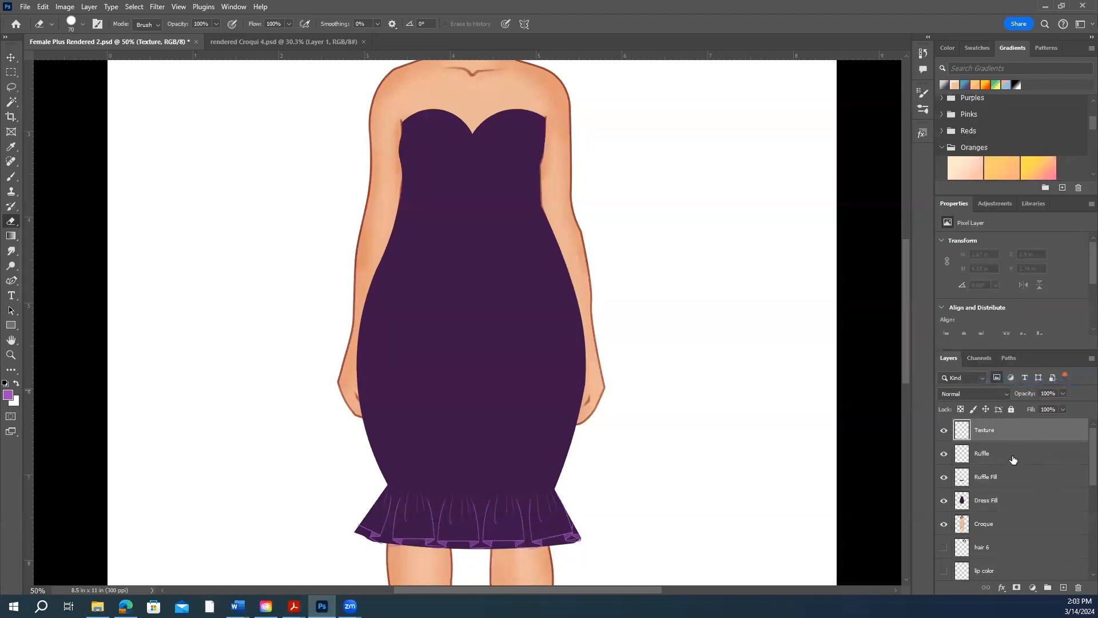
- Merge the Ruffle, Ruffle Fill and Dress Fill layers into one layer
left_click(1013, 460)
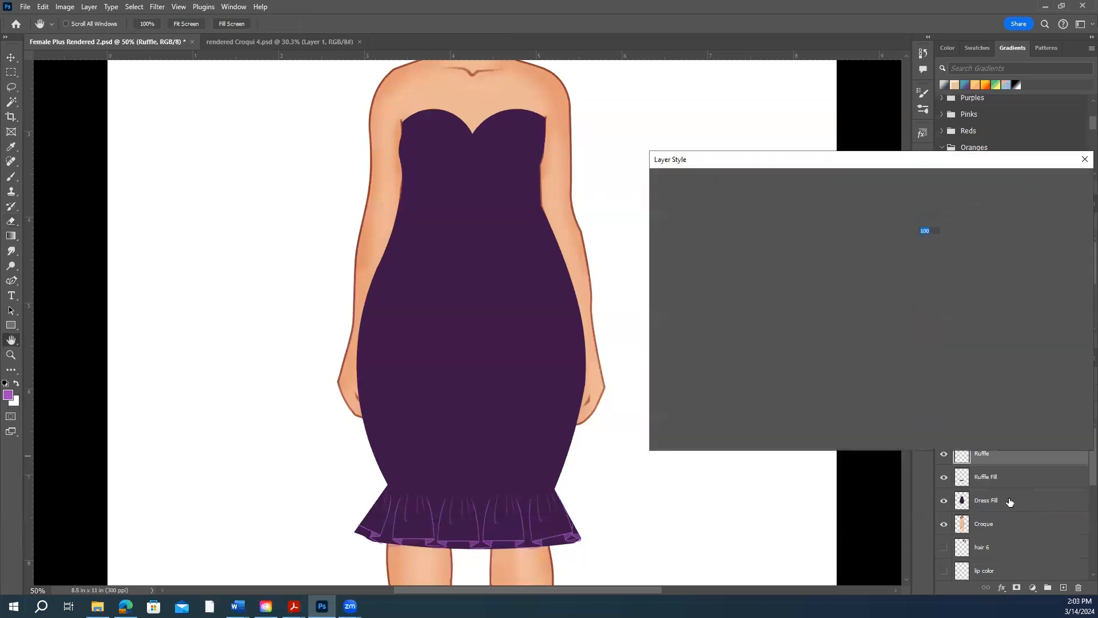
left_click(1083, 160)
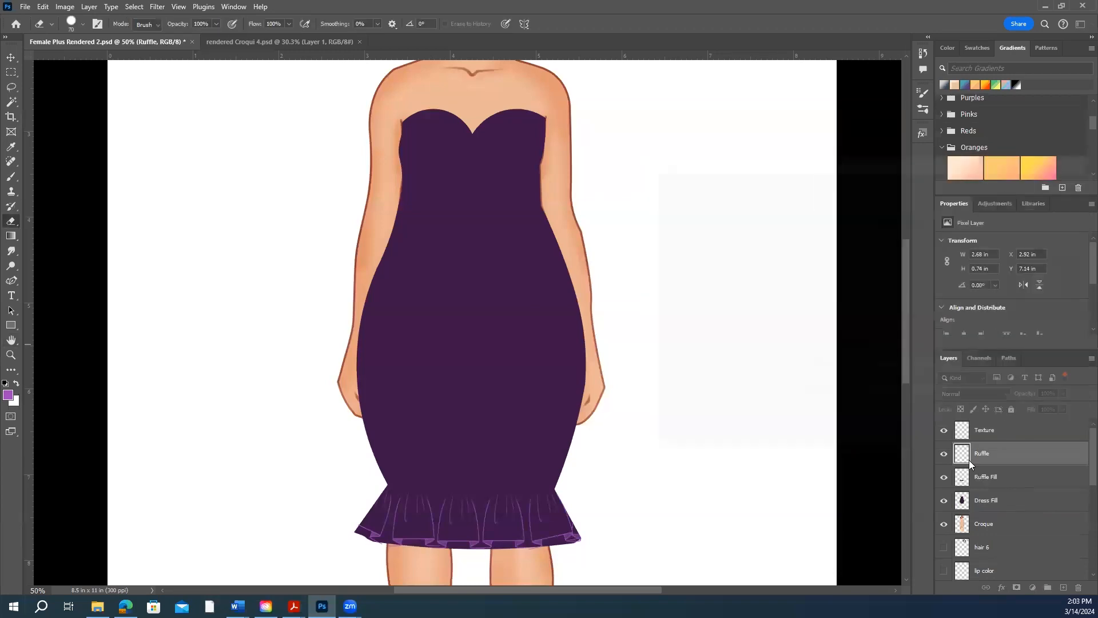
left_click(1007, 501, "shift")
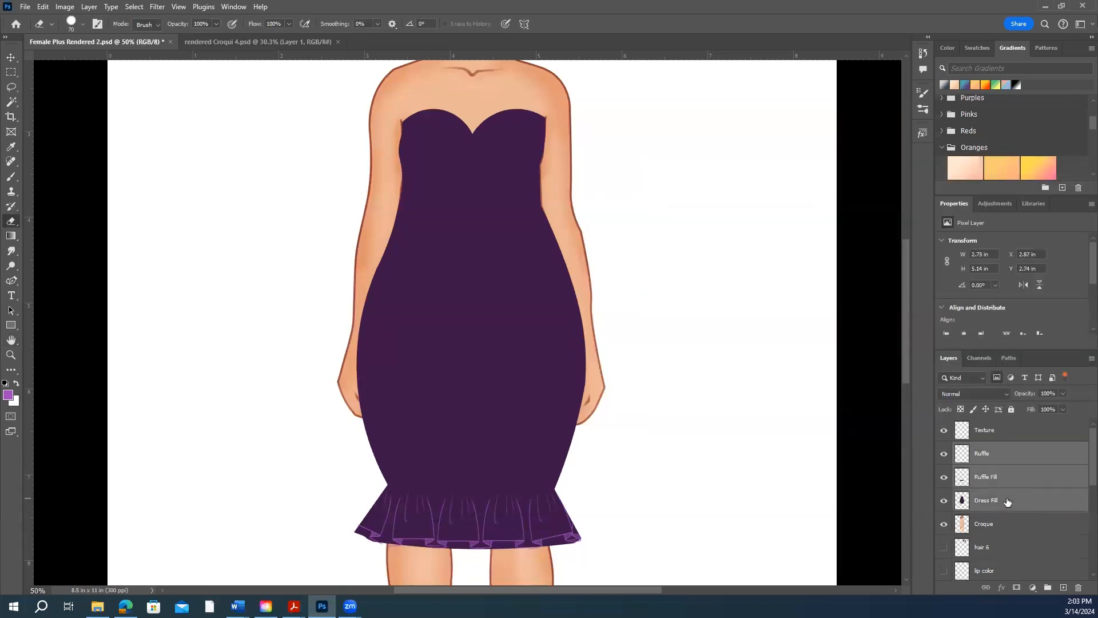
key("ctrl+e")
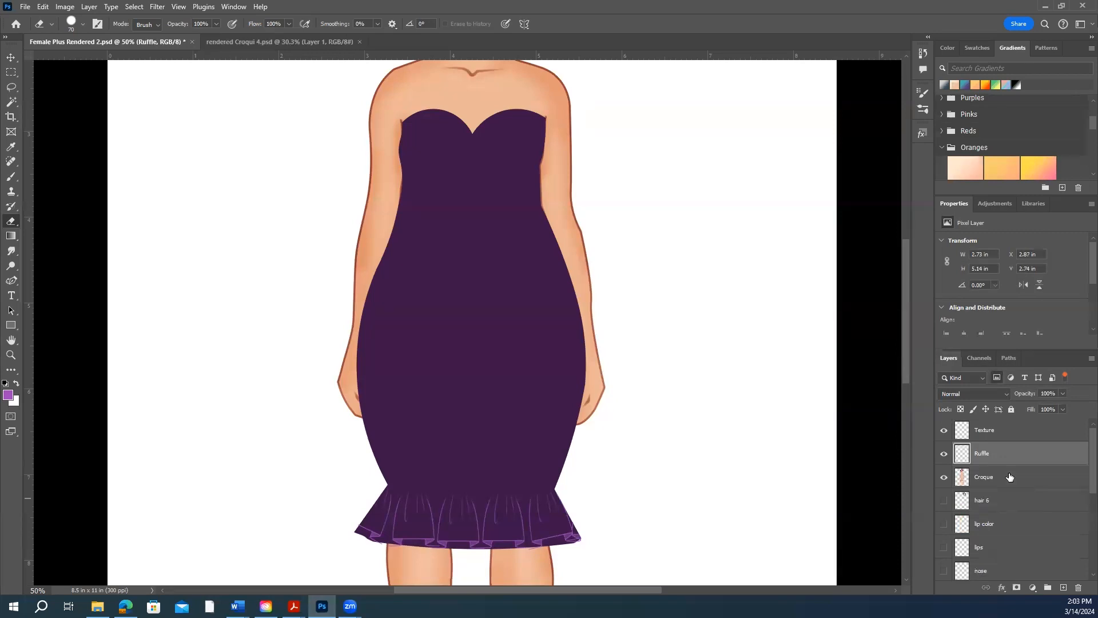
- Clip the Texture layer to the merged dress layer beneath it, and select the merged layer
left_click(1007, 430)
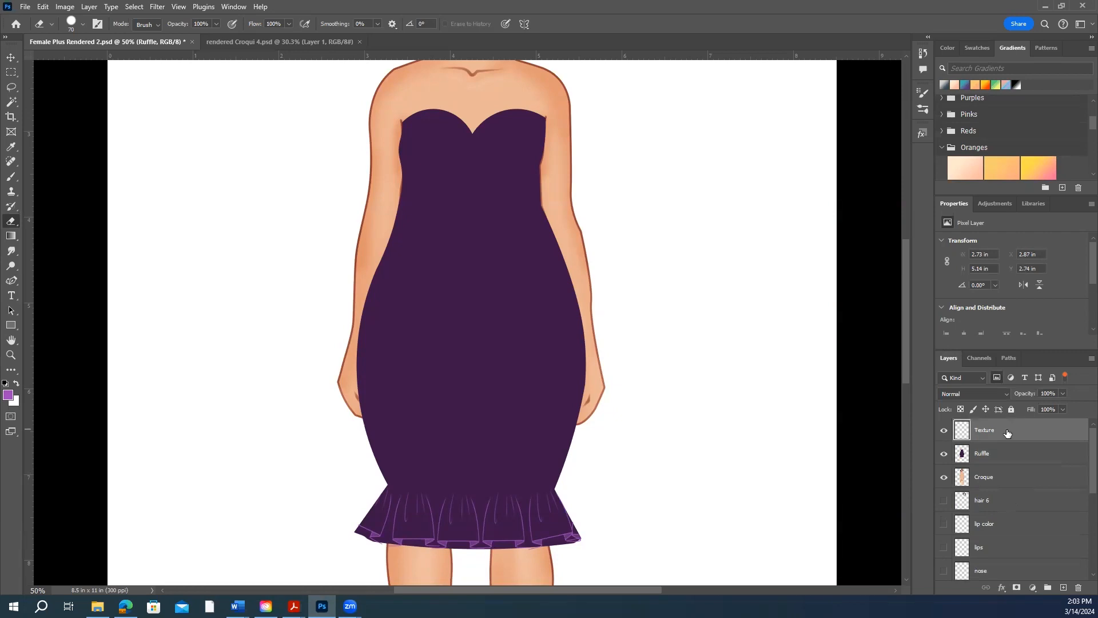
right_click(1007, 429)
left_click(1006, 377)
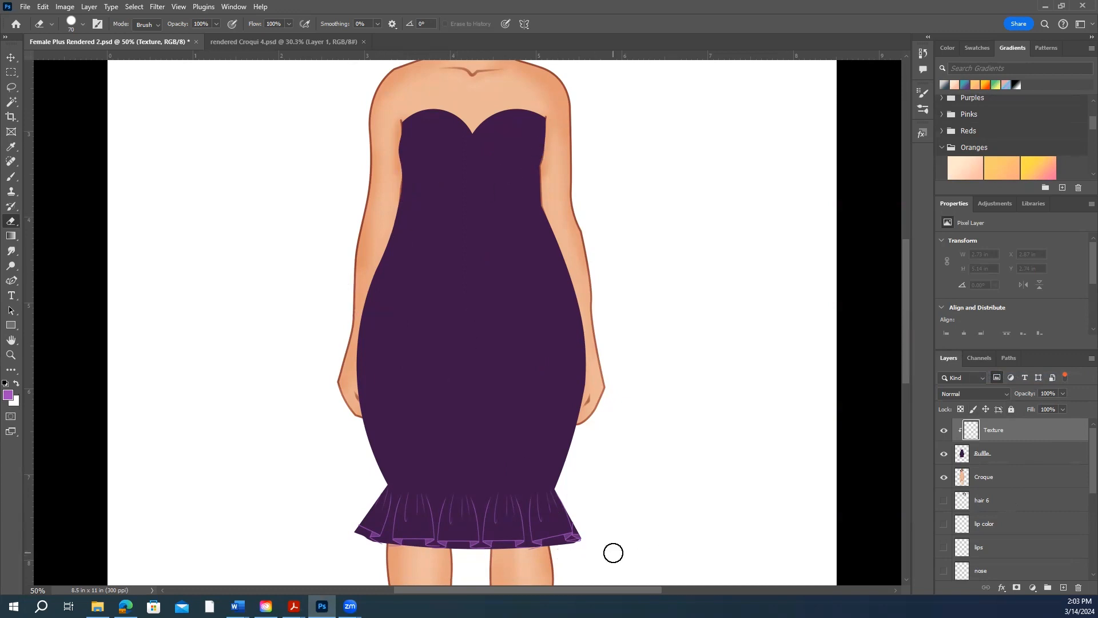
left_click(1002, 455)
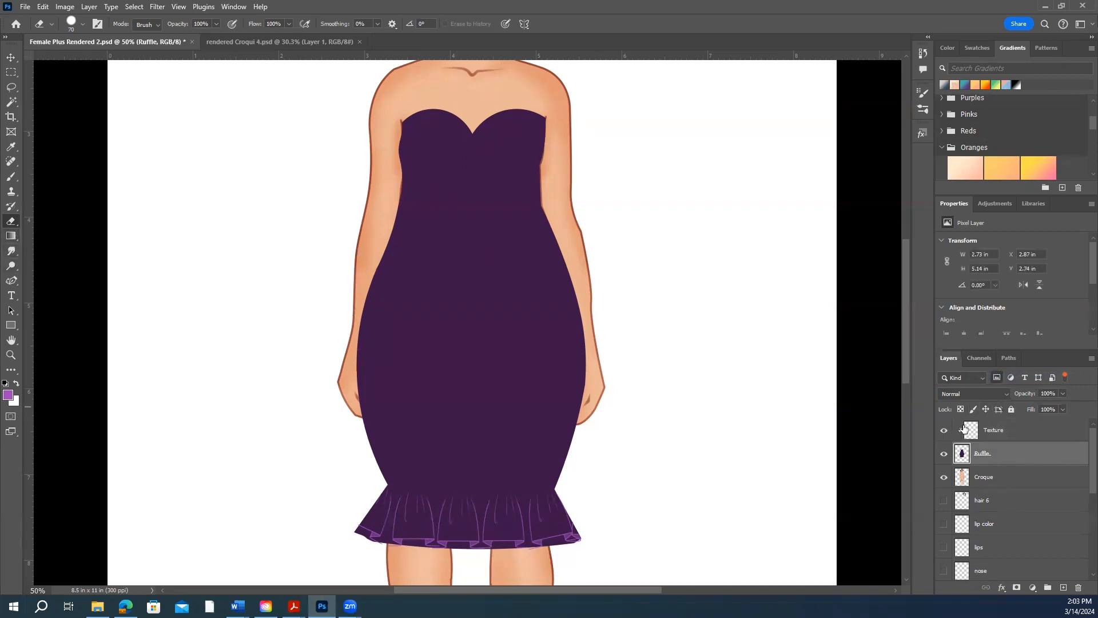
- Select the Texture layer, activate the Brush tool and open its brush presets
left_click(992, 435)
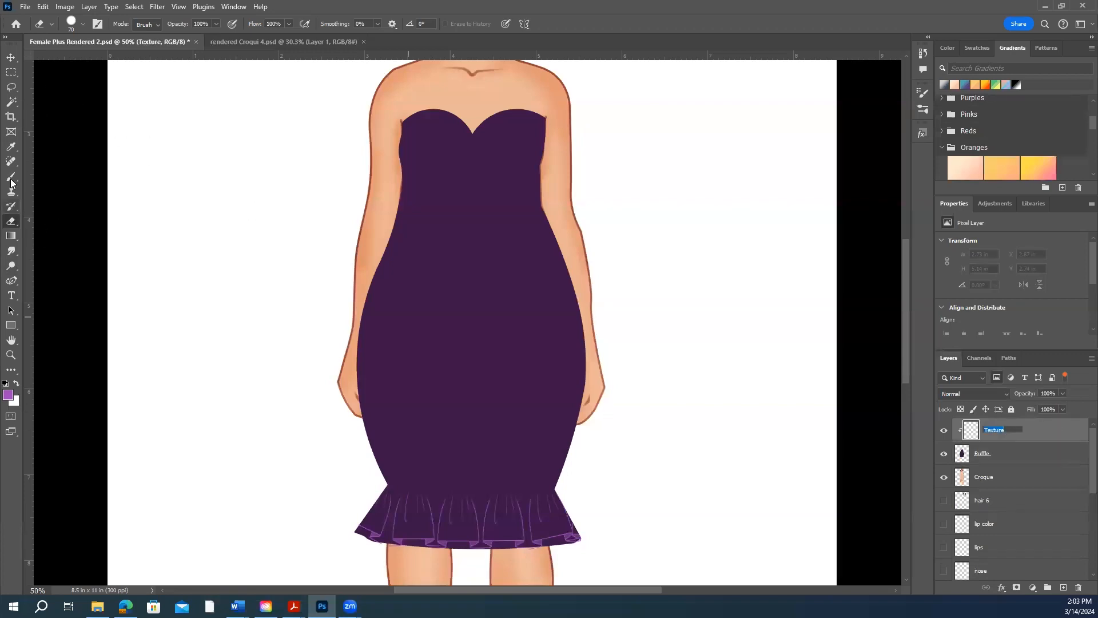
key("b")
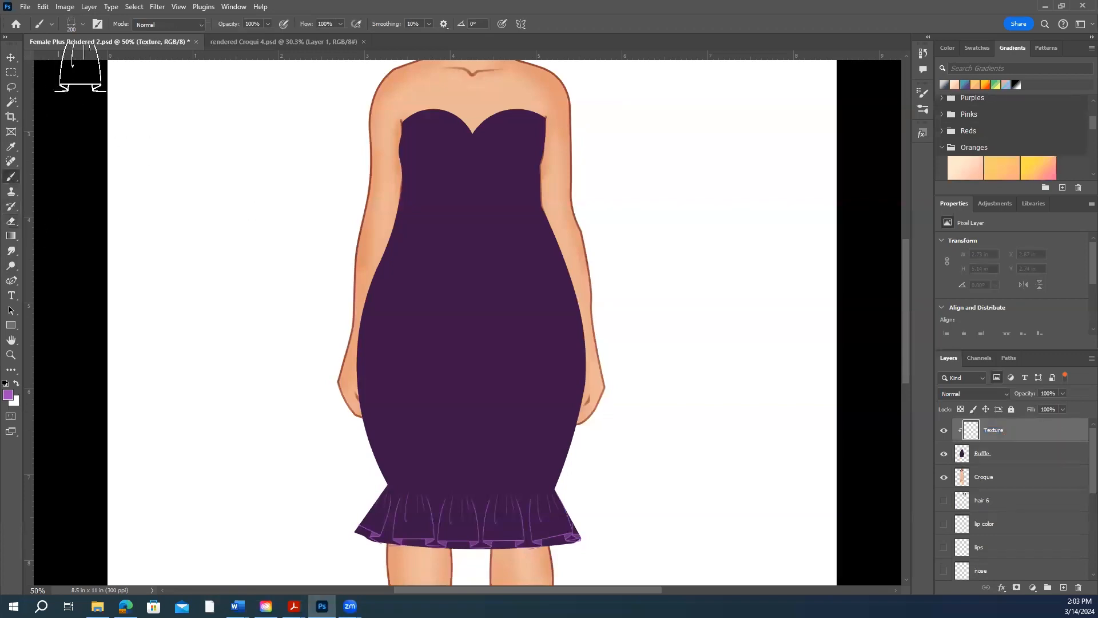
left_click(82, 24)
- Browse the Fabric Texture brushes in the Garment Rendering Brushes group for a suitable dress fabric
left_click_drag(213, 336, 215, 221)
scroll(139, 217, "down", 10)
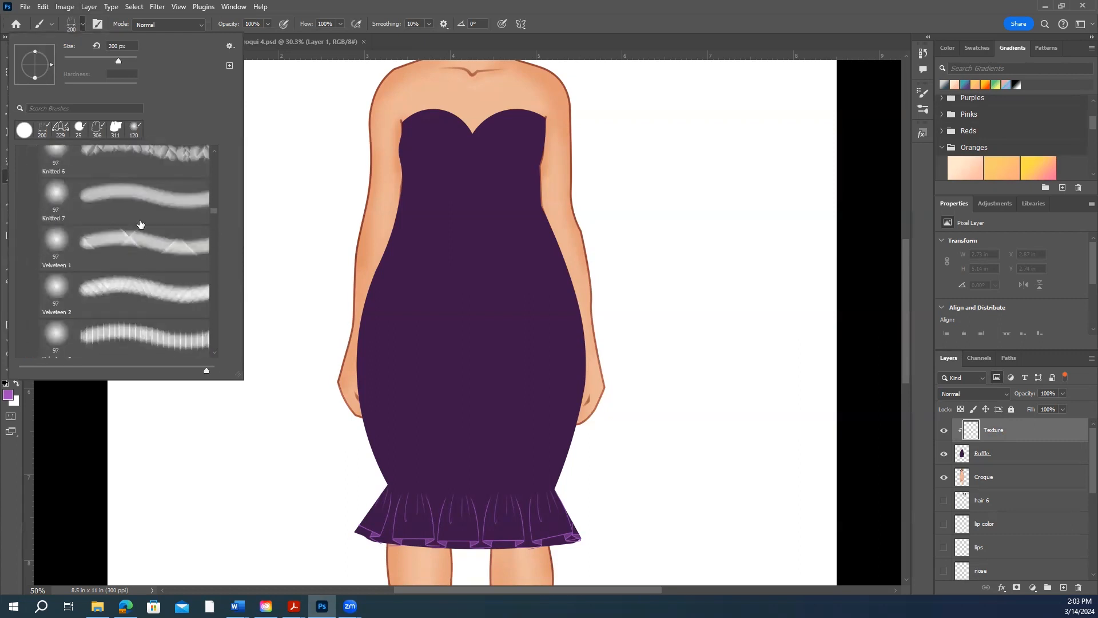
scroll(140, 224, "up", 5)
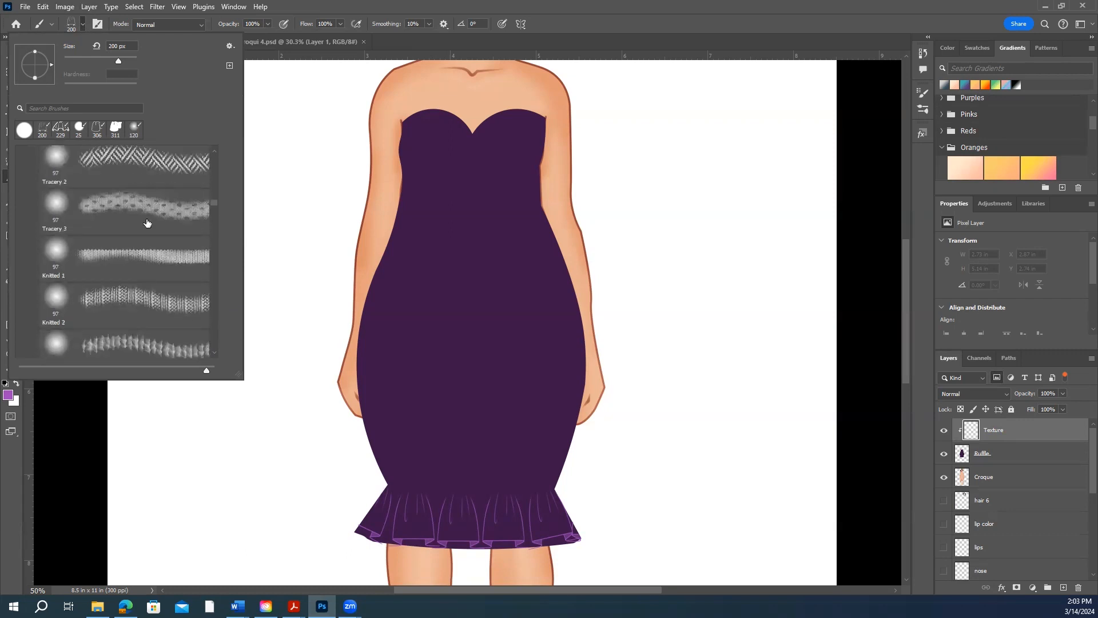
scroll(149, 222, "up", 5)
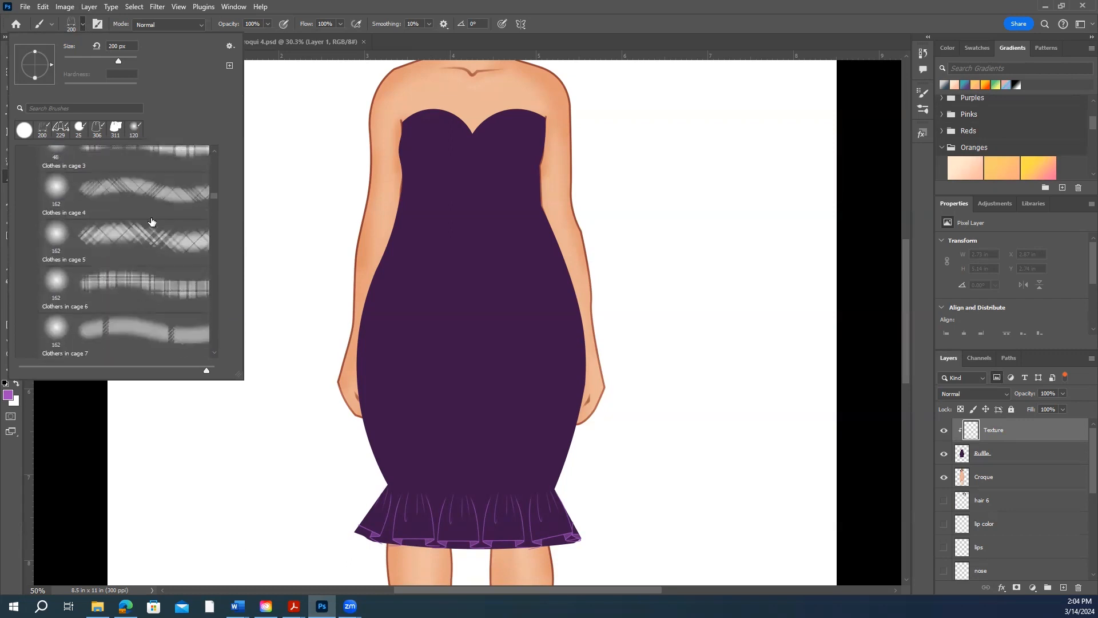
scroll(154, 218, "up", 5)
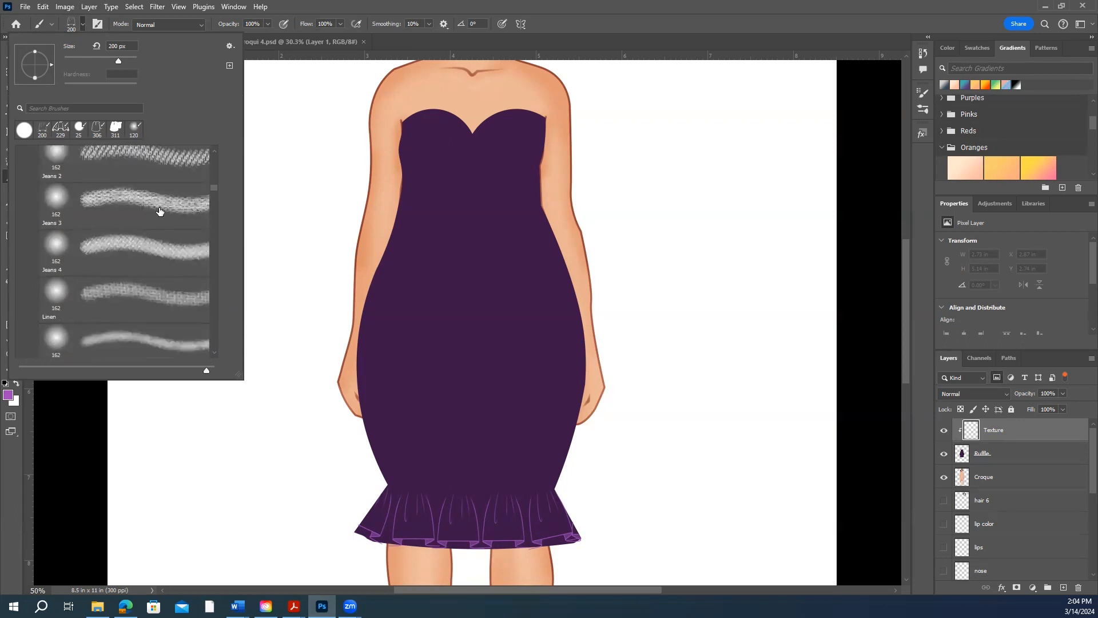
scroll(153, 213, "up", 3)
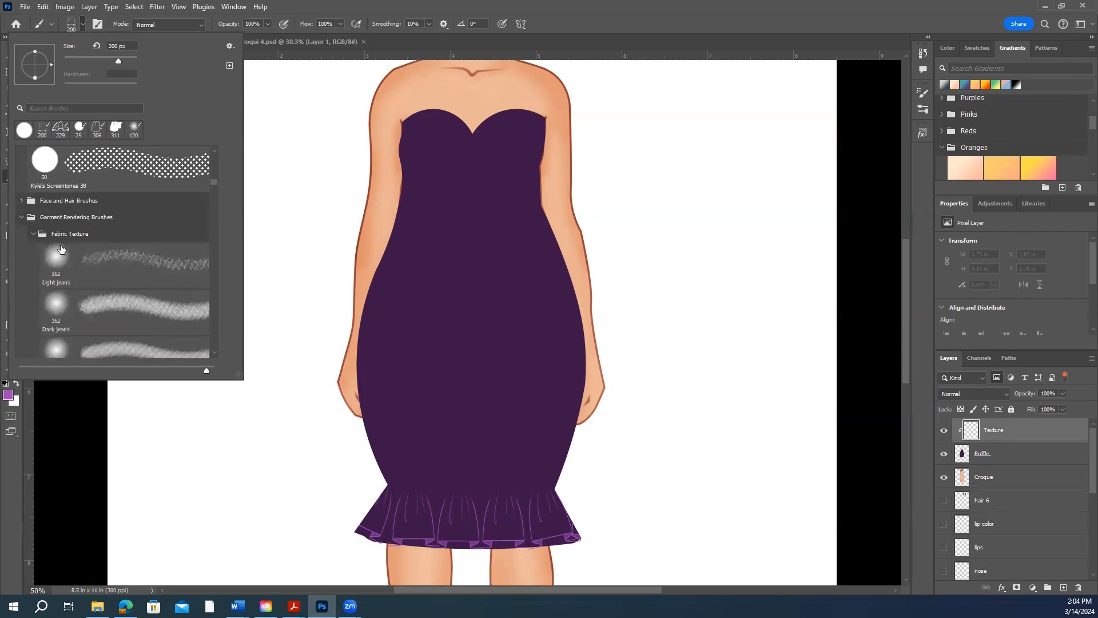
scroll(125, 252, "down", 4)
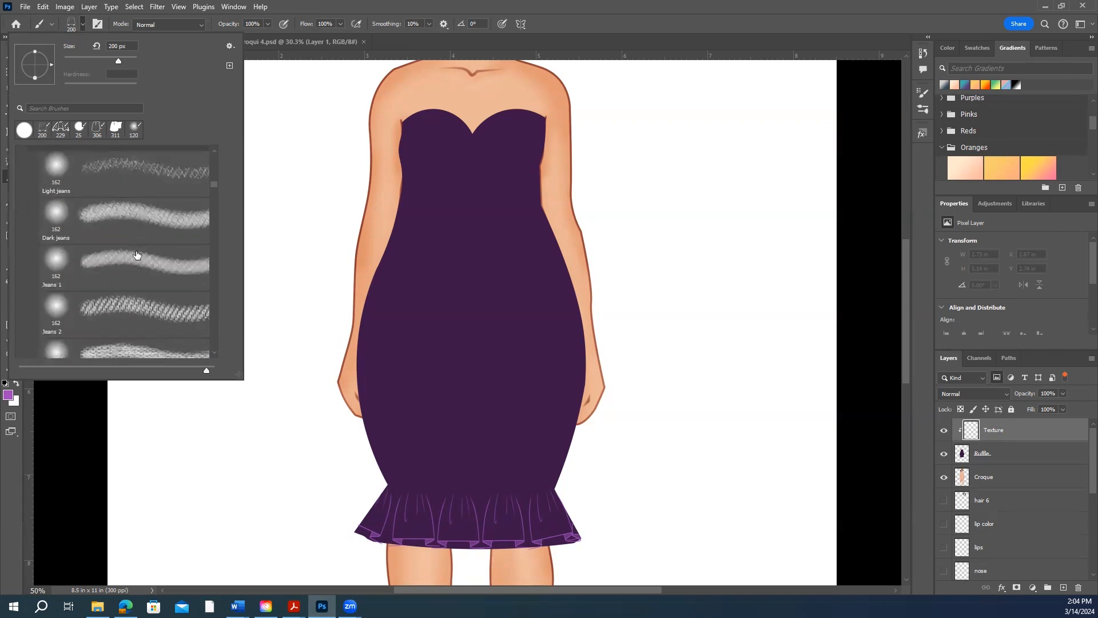
scroll(137, 253, "down", 4)
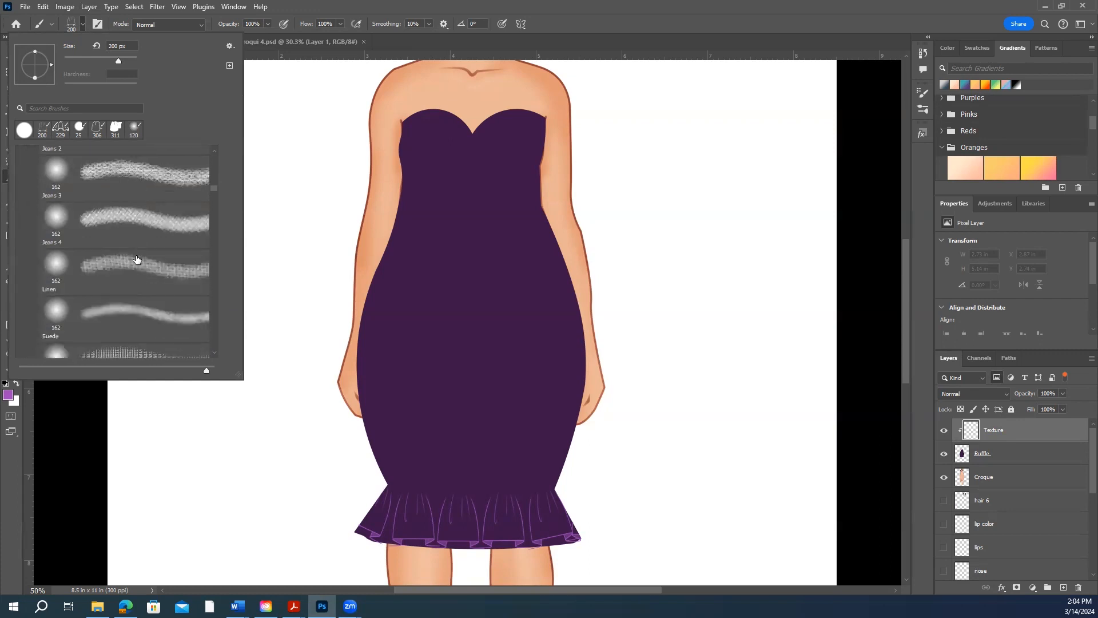
scroll(94, 249, "down", 1)
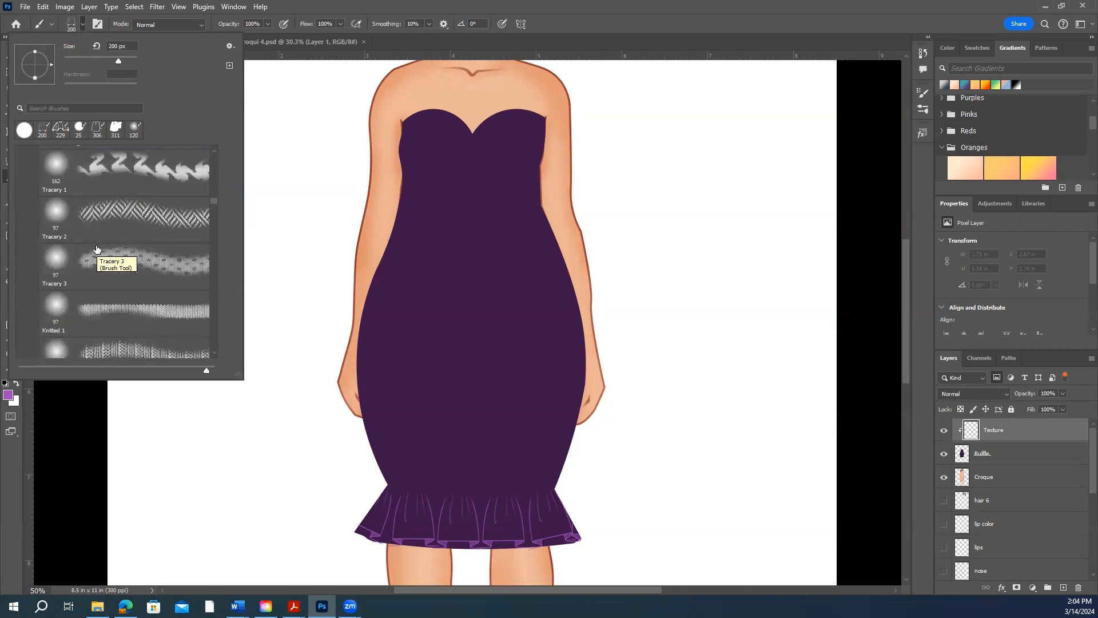
scroll(97, 250, "down", 5)
scroll(98, 250, "down", 5)
scroll(98, 249, "down", 3)
scroll(100, 248, "up", 4)
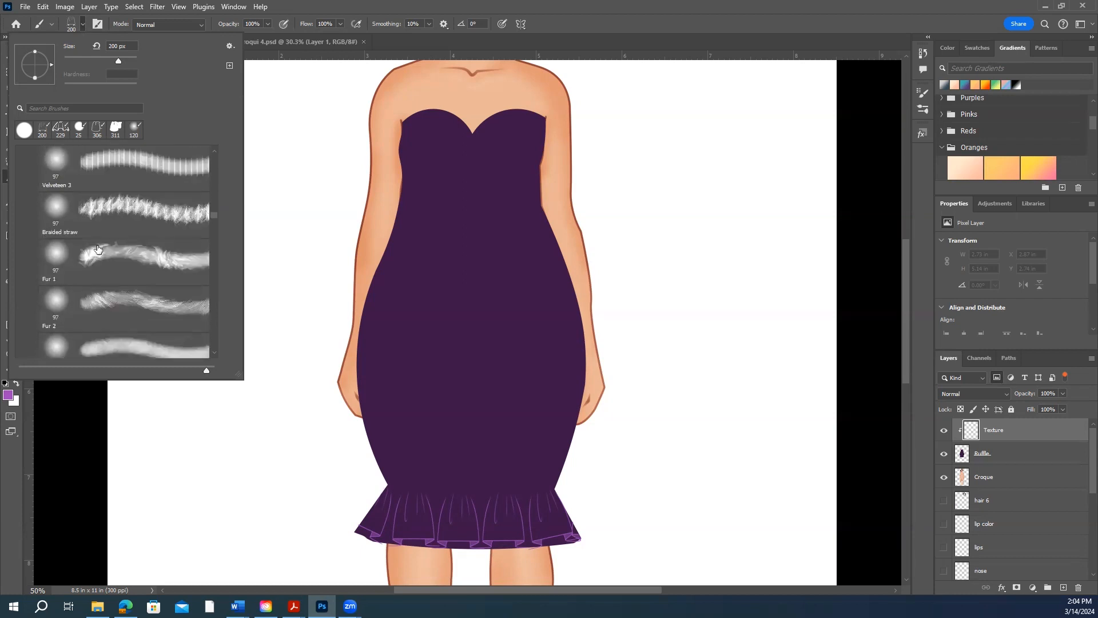
scroll(107, 247, "up", 5)
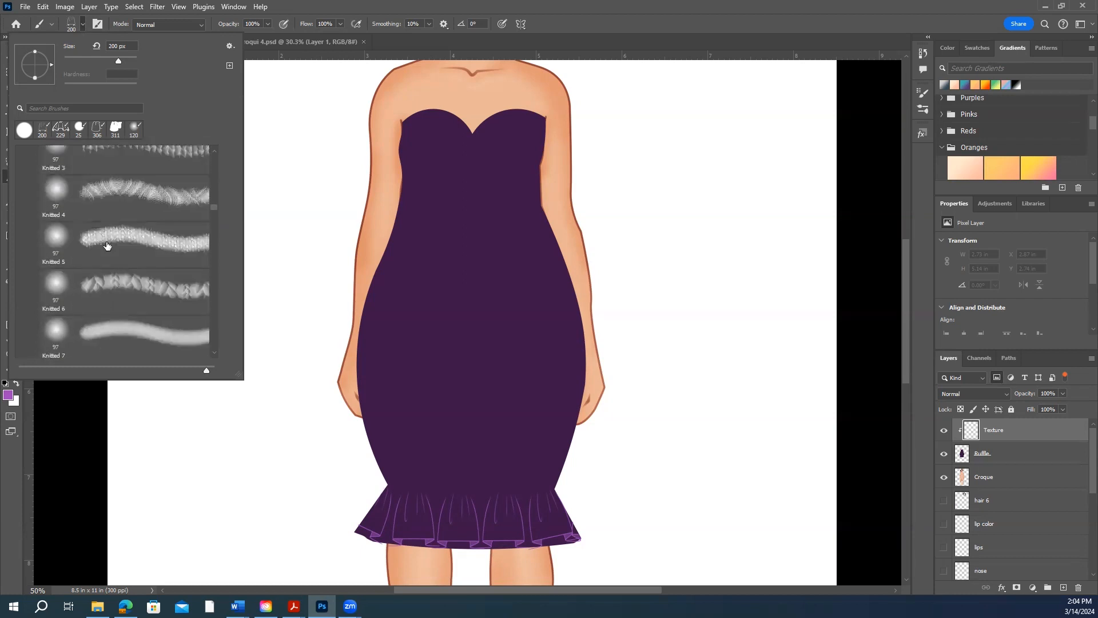
scroll(107, 246, "up", 5)
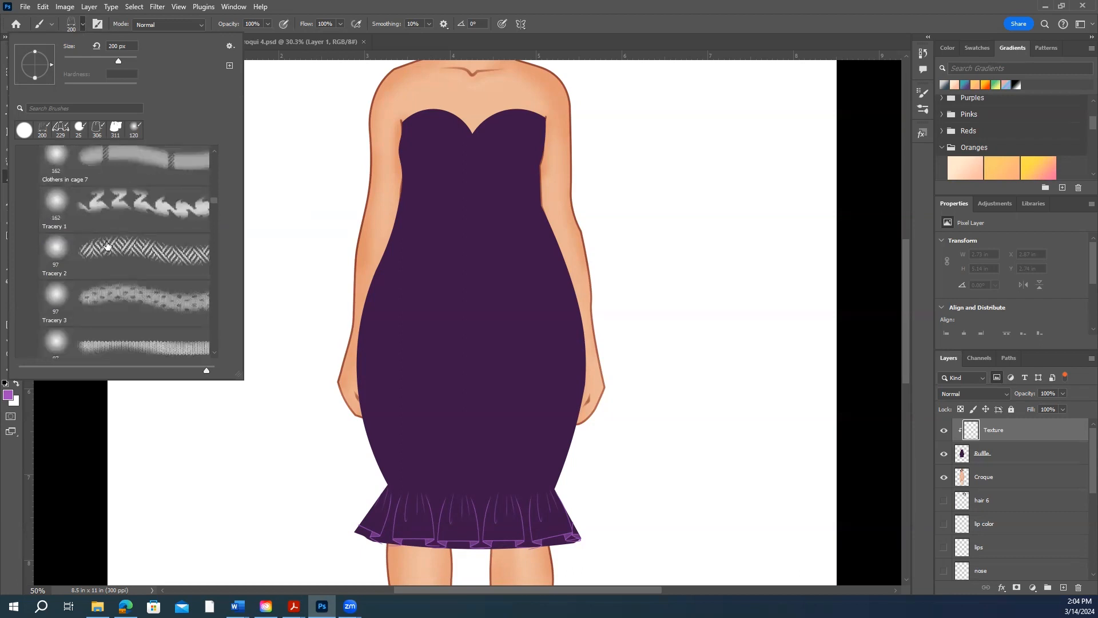
scroll(113, 246, "up", 3)
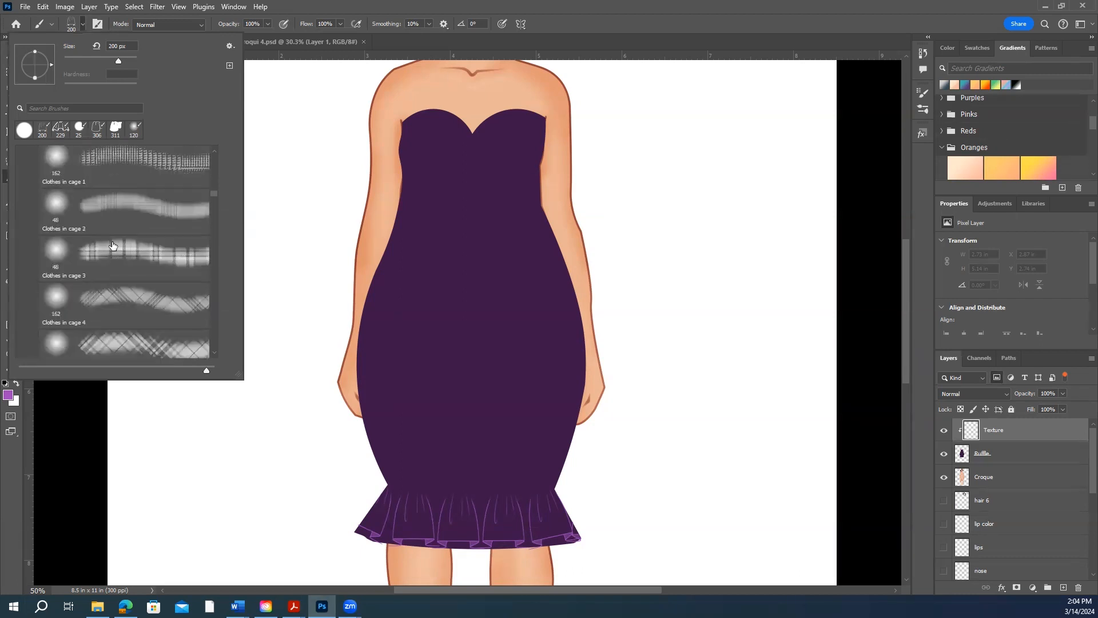
scroll(113, 245, "up", 1)
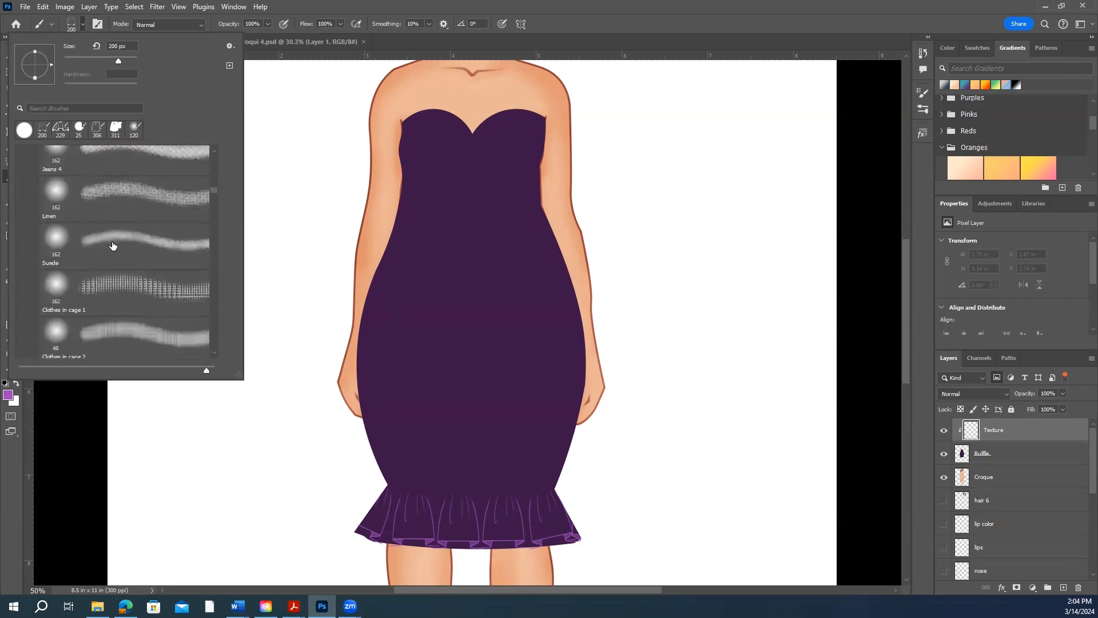
scroll(113, 246, "up", 1)
- Choose the Jeans 3 fabric texture brush at 162 px
left_click(112, 235)
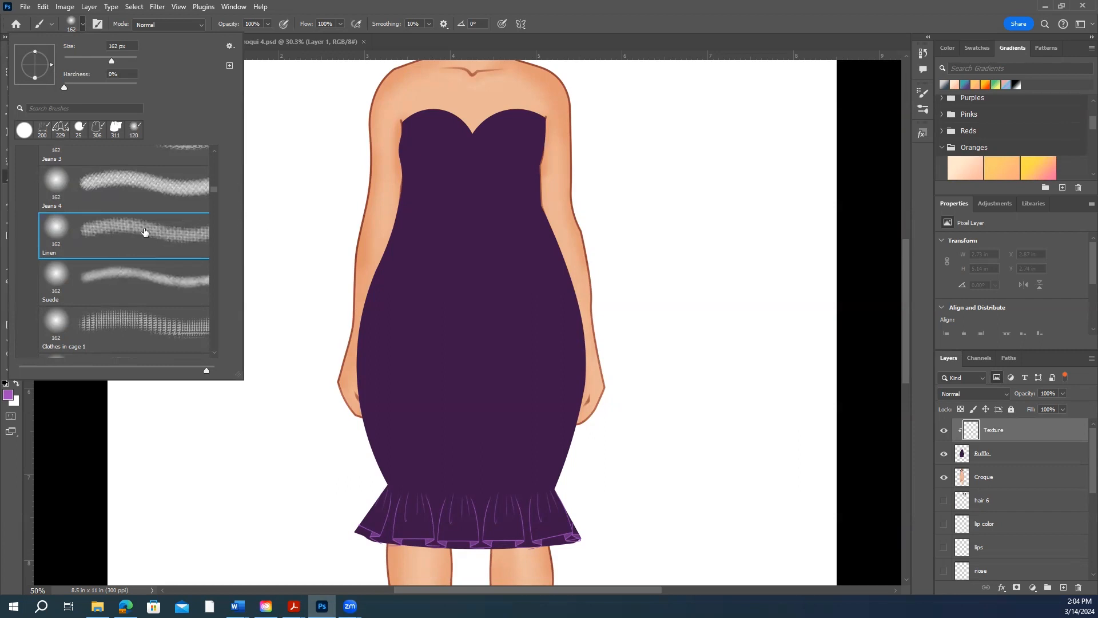
scroll(110, 222, "up", 1)
scroll(110, 222, "up", 1)
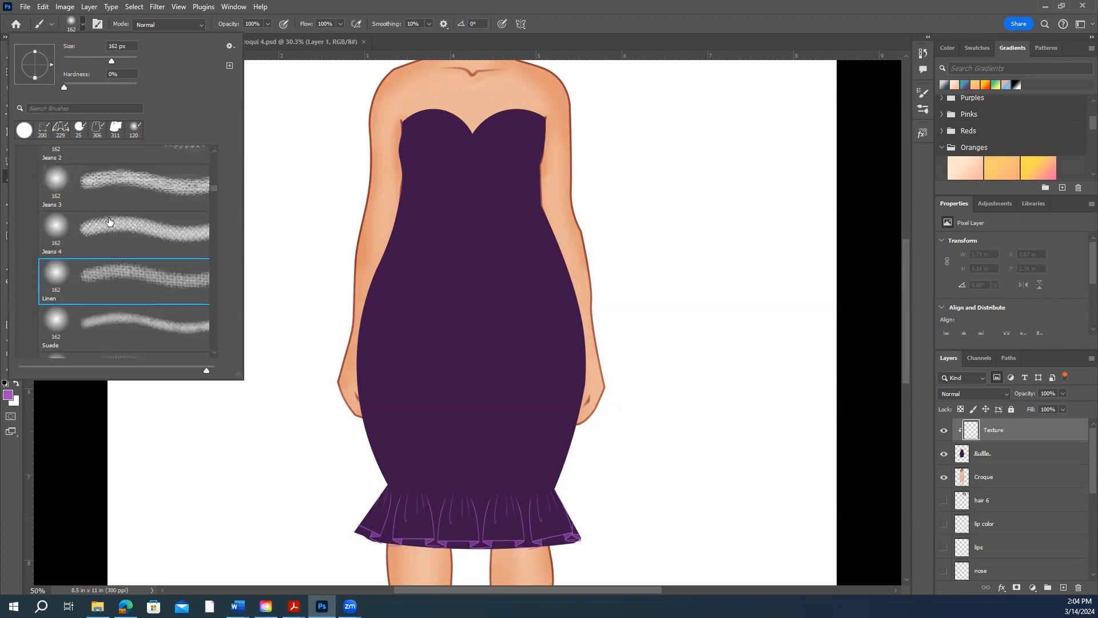
scroll(119, 234, "up", 1)
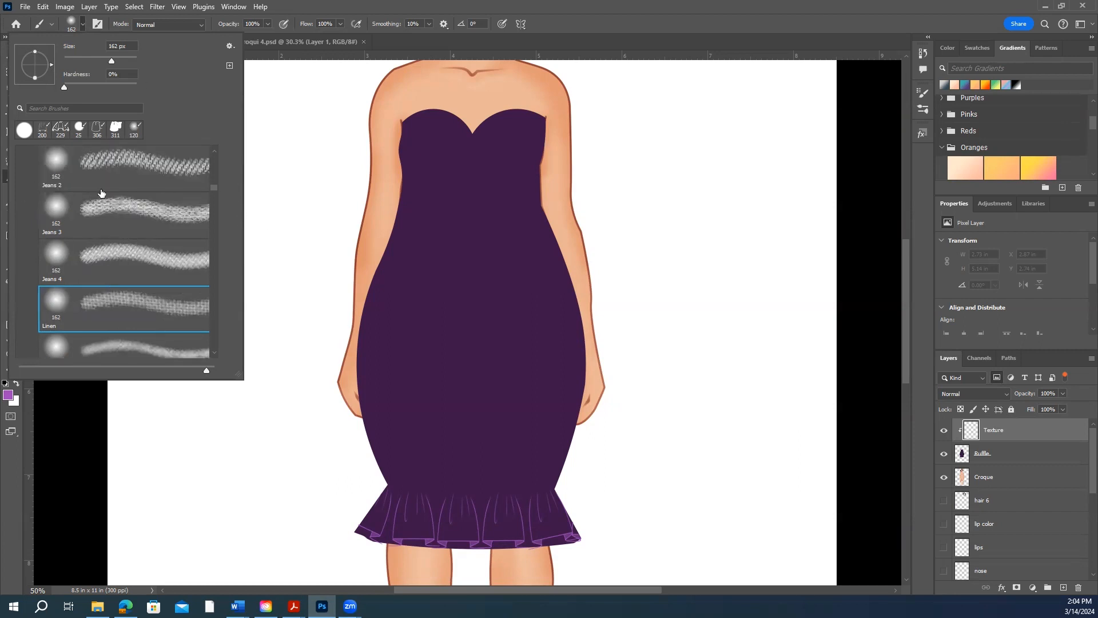
double_click(113, 207)
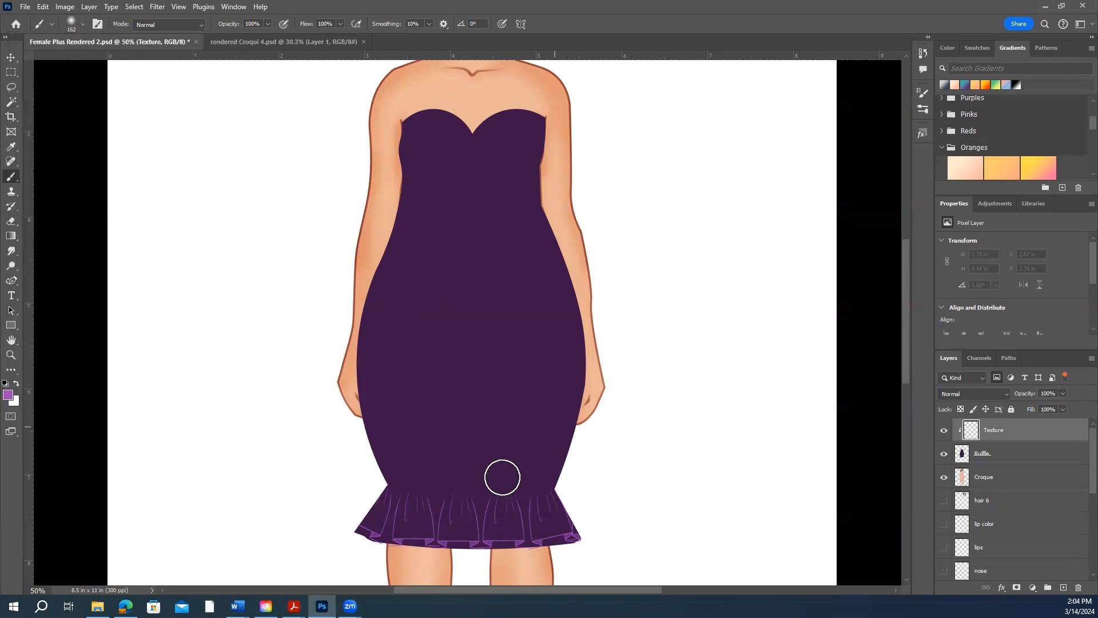
- Set the foreground colour to purple #ac53cd and paint the fabric texture over the whole dress, from bodice to ruffled hem, on the Texture layer
left_click(8, 394)
left_click_drag(630, 256, 627, 247)
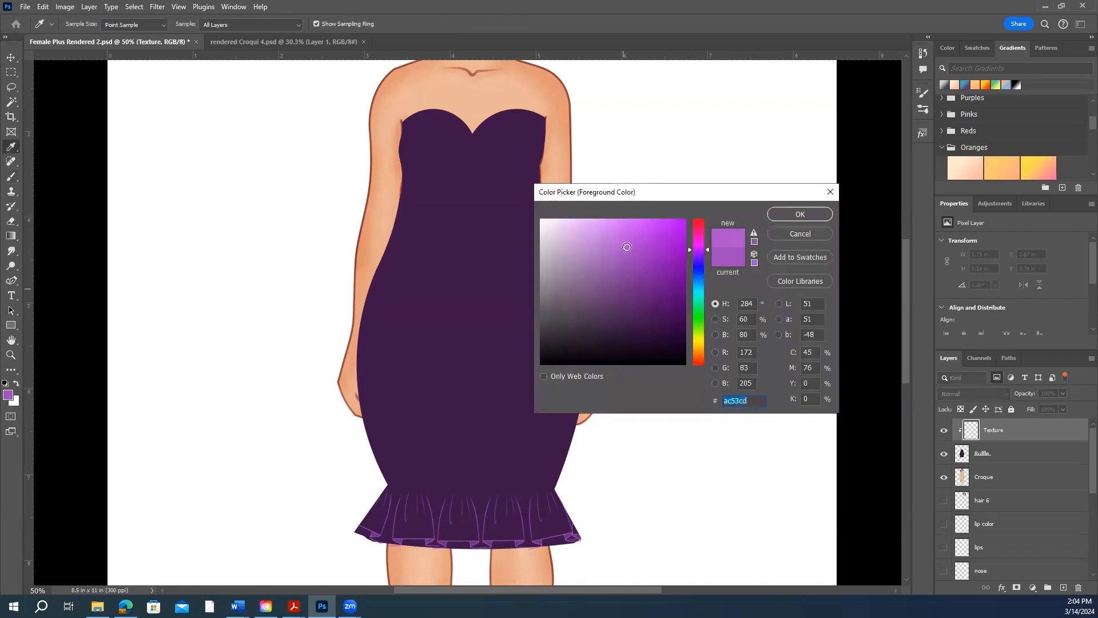
left_click(787, 216)
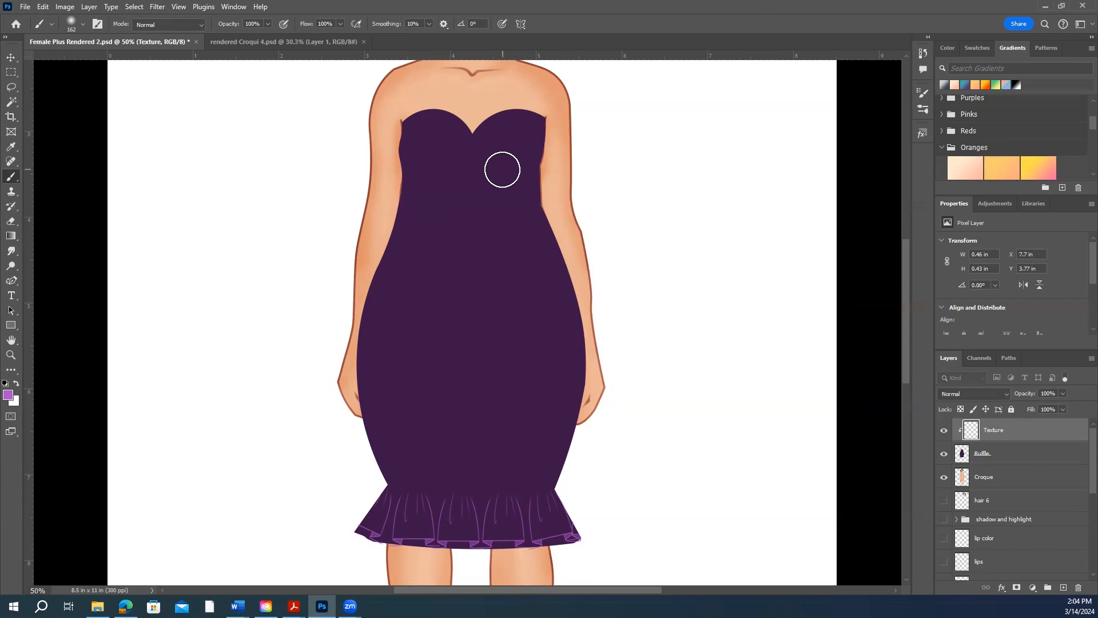
mouse_move(492, 149)
left_mouse_down()
mouse_move(415, 153)
mouse_move(460, 125)
mouse_move(444, 121)
mouse_move(409, 122)
mouse_move(397, 144)
mouse_move(410, 177)
mouse_move(493, 165)
mouse_move(517, 118)
mouse_move(500, 127)
mouse_move(505, 116)
mouse_move(551, 108)
mouse_move(417, 204)
mouse_move(577, 193)
mouse_move(391, 217)
mouse_move(633, 225)
mouse_move(335, 245)
mouse_move(623, 256)
mouse_move(350, 277)
mouse_move(680, 277)
mouse_move(357, 269)
mouse_move(517, 259)
mouse_move(296, 324)
mouse_move(673, 310)
mouse_move(337, 319)
mouse_move(595, 307)
mouse_move(281, 333)
mouse_move(648, 335)
mouse_move(266, 350)
mouse_move(586, 353)
mouse_move(604, 372)
mouse_move(289, 391)
mouse_move(604, 387)
mouse_move(536, 405)
mouse_move(578, 415)
mouse_move(294, 426)
mouse_move(290, 443)
mouse_move(529, 445)
mouse_move(589, 465)
mouse_move(335, 486)
mouse_move(333, 497)
mouse_move(398, 516)
mouse_move(566, 511)
mouse_move(358, 518)
mouse_move(451, 530)
mouse_move(592, 526)
mouse_move(562, 500)
mouse_move(584, 527)
mouse_move(415, 540)
mouse_move(343, 519)
left_mouse_up()
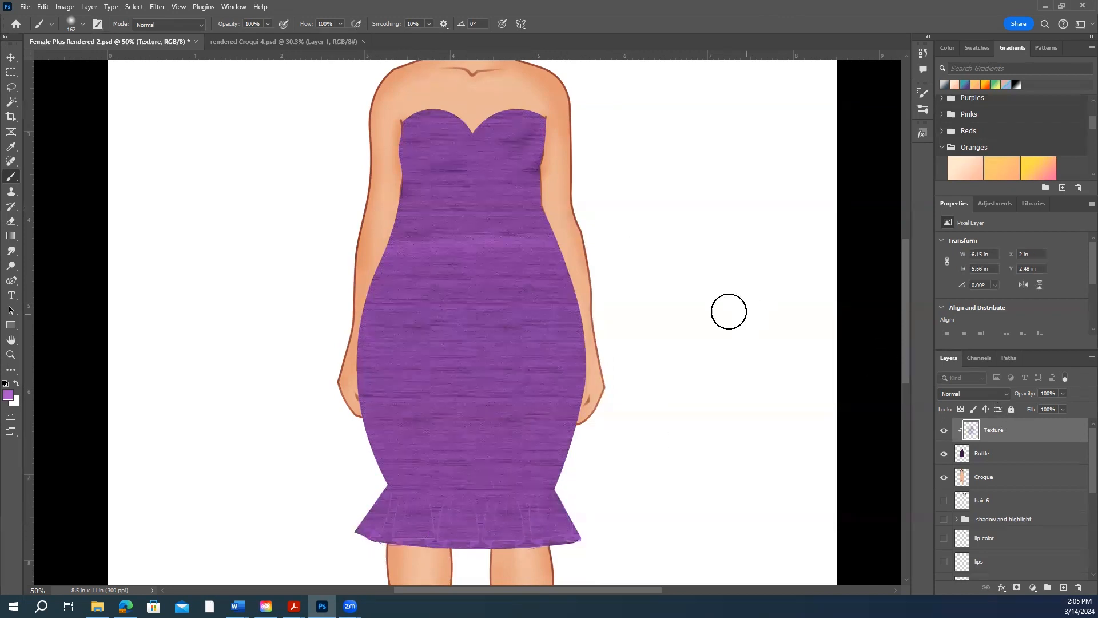
- Examine the painted fabric texture over the dress from neckline to ruffled hem
scroll(674, 307, "up", 1)
scroll(675, 307, "down", 2)
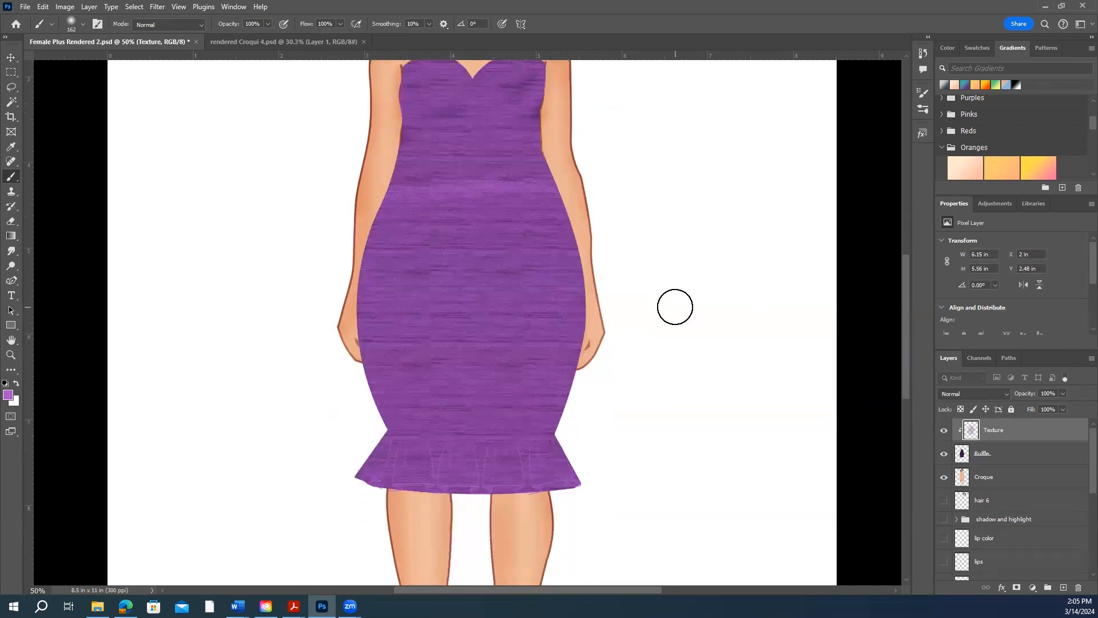
scroll(675, 307, "up", 1)
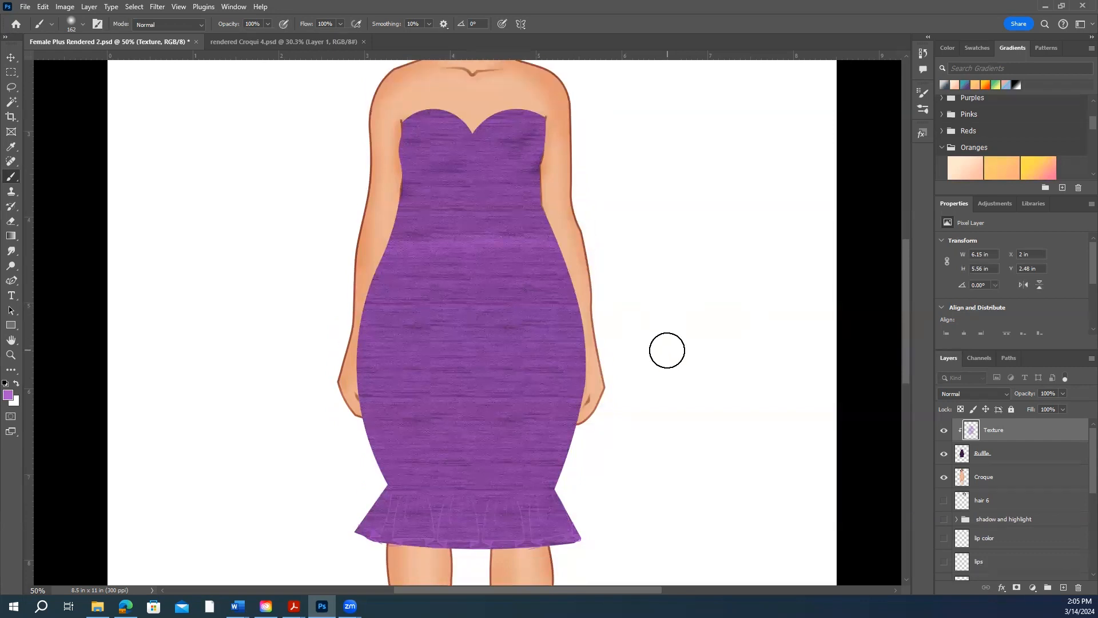
scroll(667, 350, "down", 1)
scroll(667, 349, "down", 1)
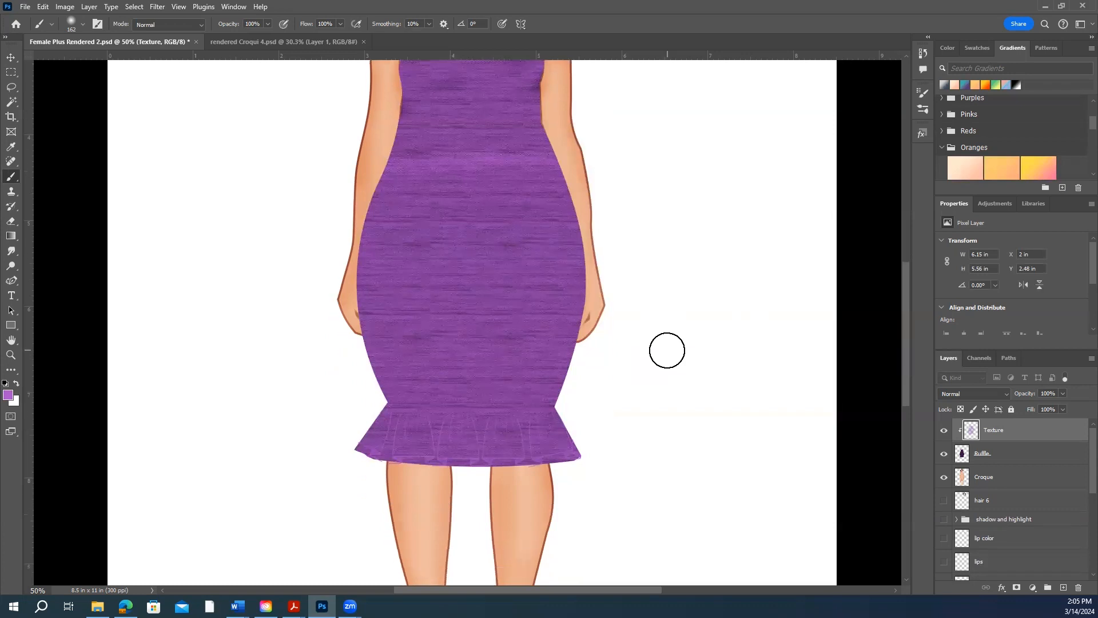
scroll(666, 349, "up", 1)
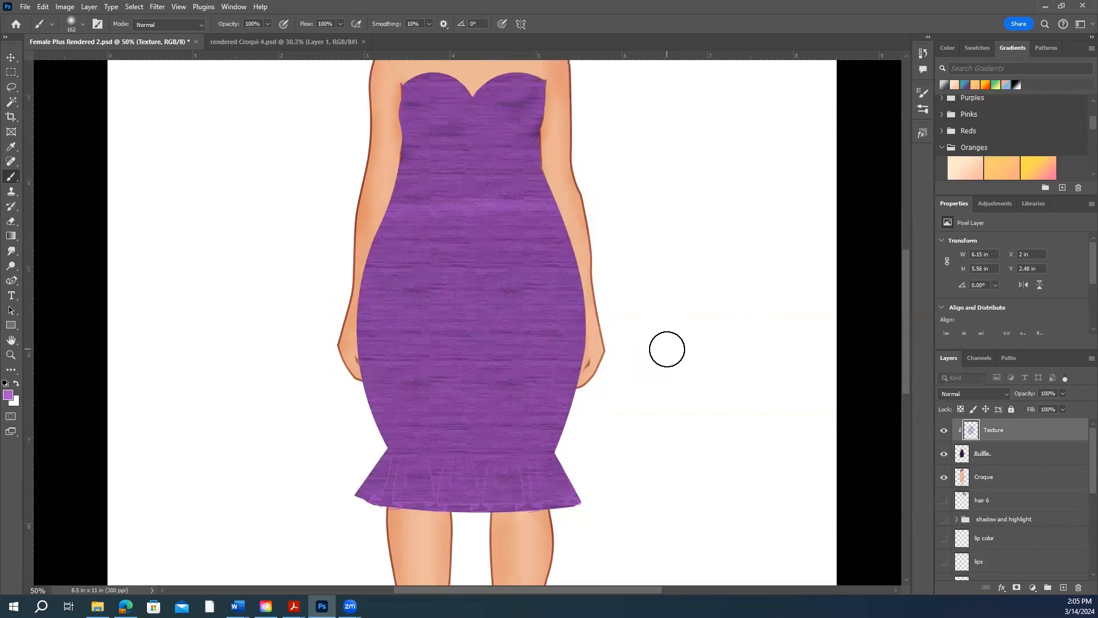
scroll(667, 349, "up", 1)
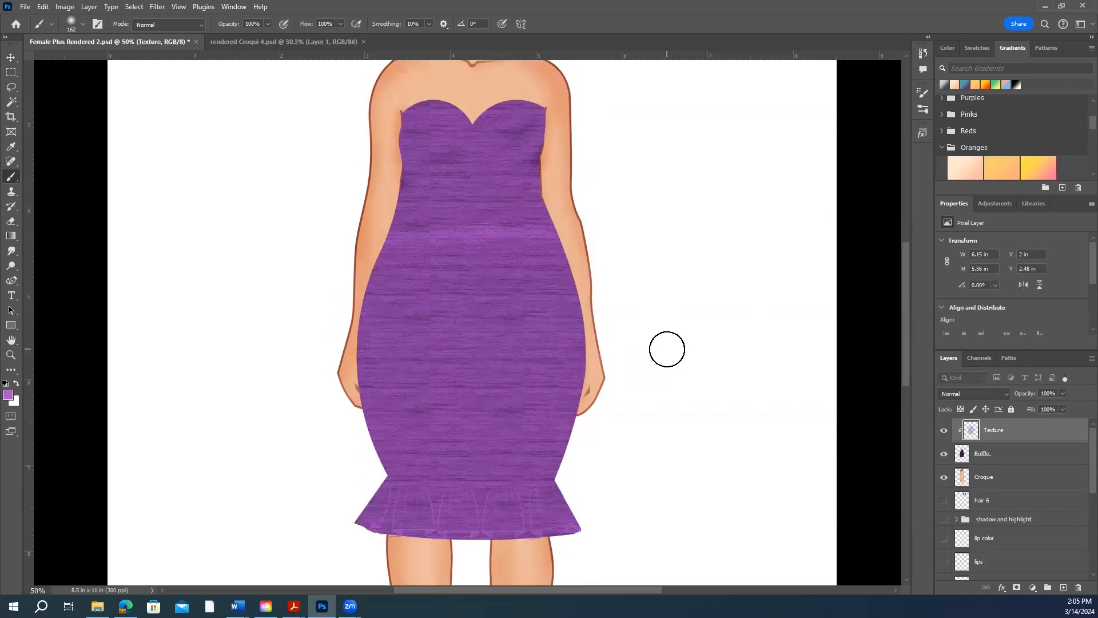
scroll(659, 353, "up", 1)
scroll(657, 353, "down", 1)
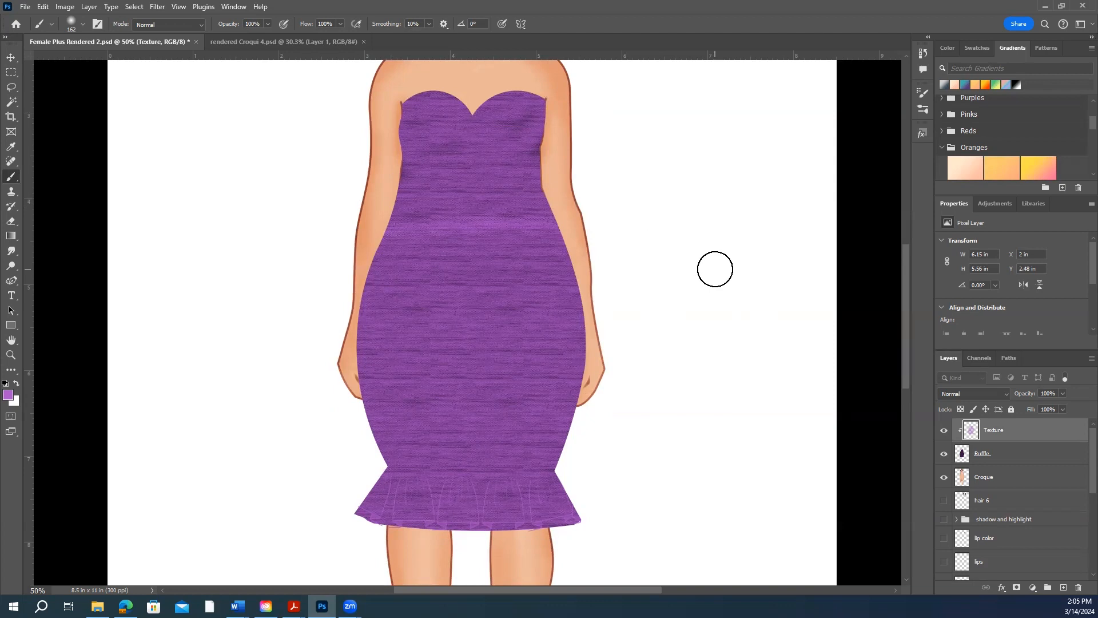
scroll(714, 268, "down", 1)
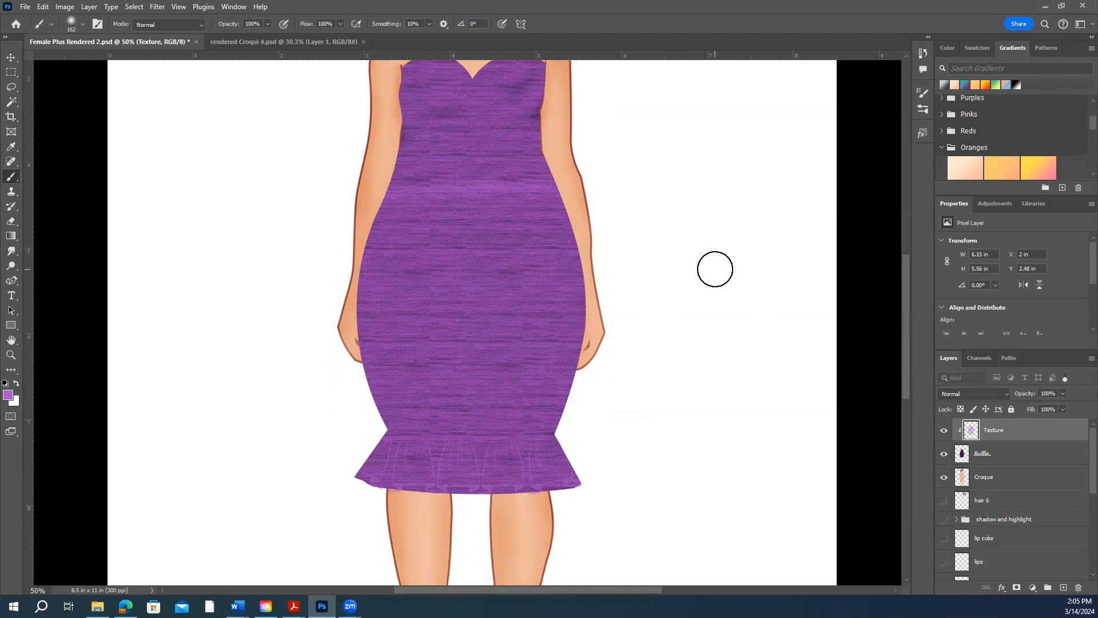
scroll(715, 269, "up", 3)
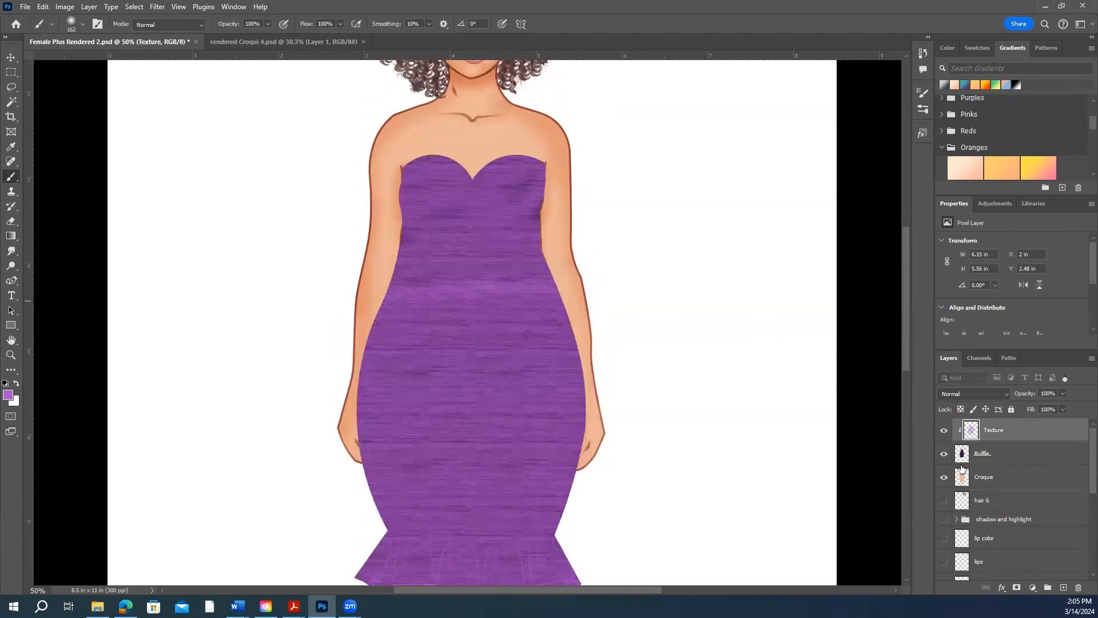
scroll(711, 400, "down", 1)
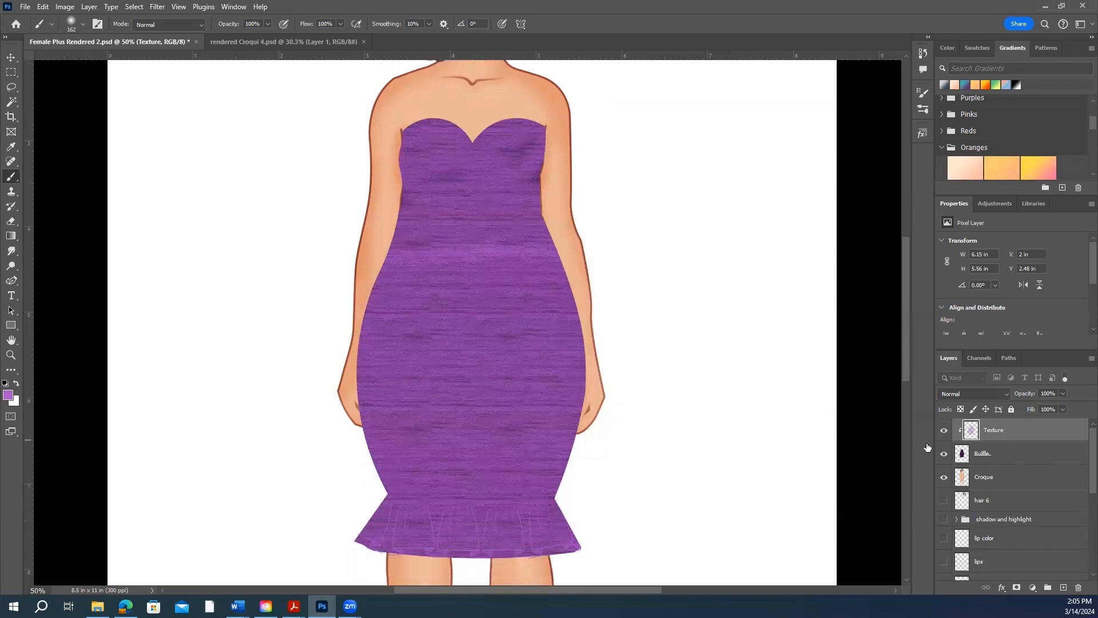
scroll(773, 361, "up", 1)
scroll(774, 363, "down", 2)
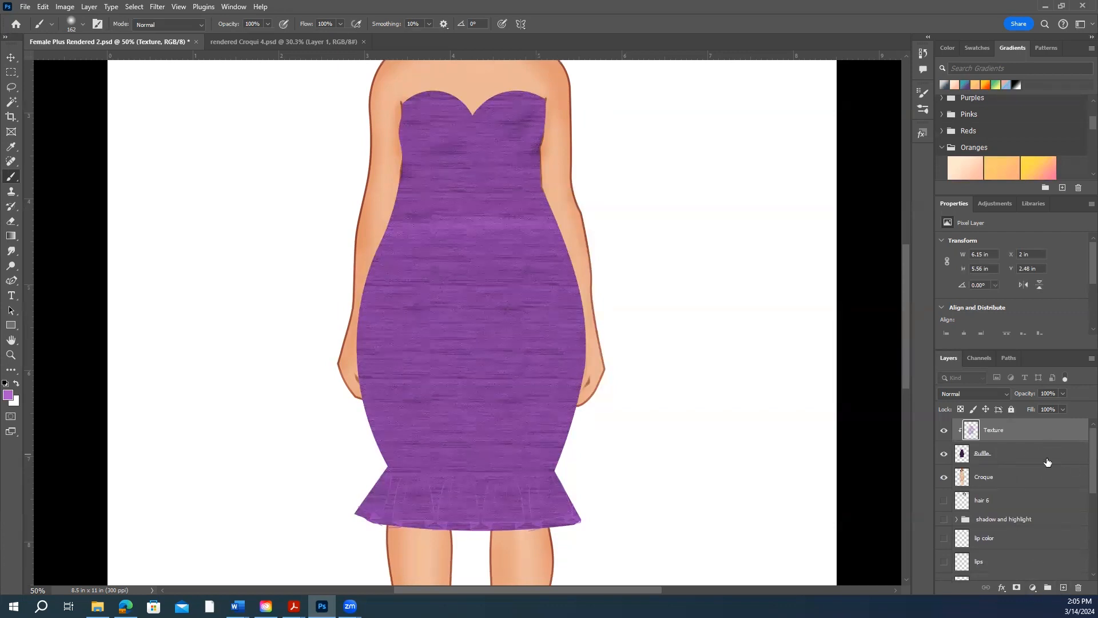
- Add a Curves adjustment layer above the Texture layer and pull the RGB curve's midtones down to darken the colours
left_click(1033, 587)
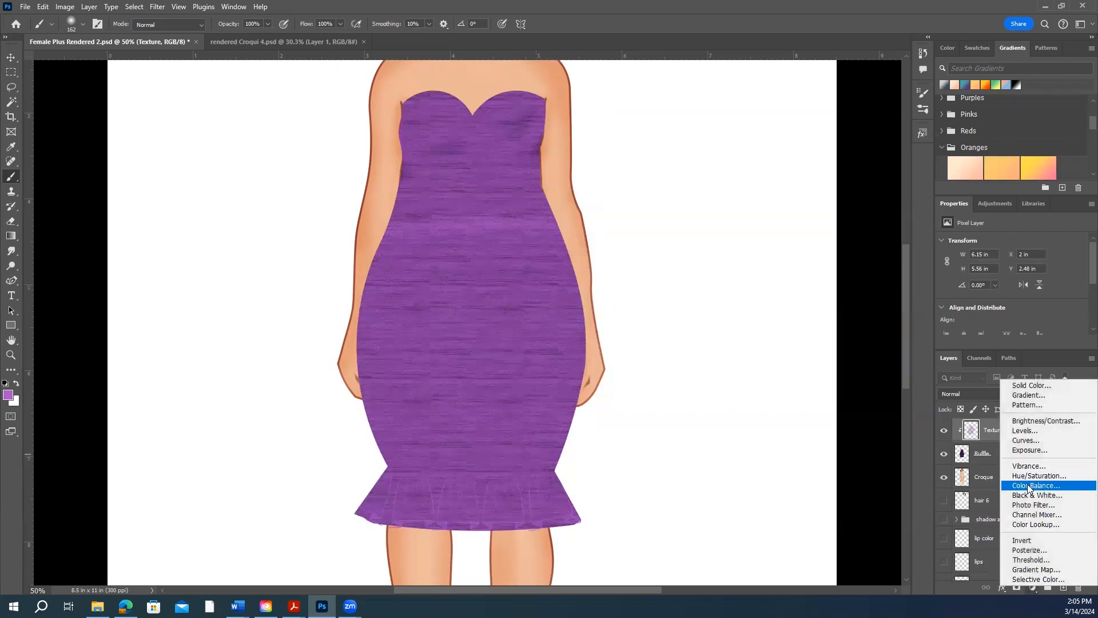
left_click(1024, 440)
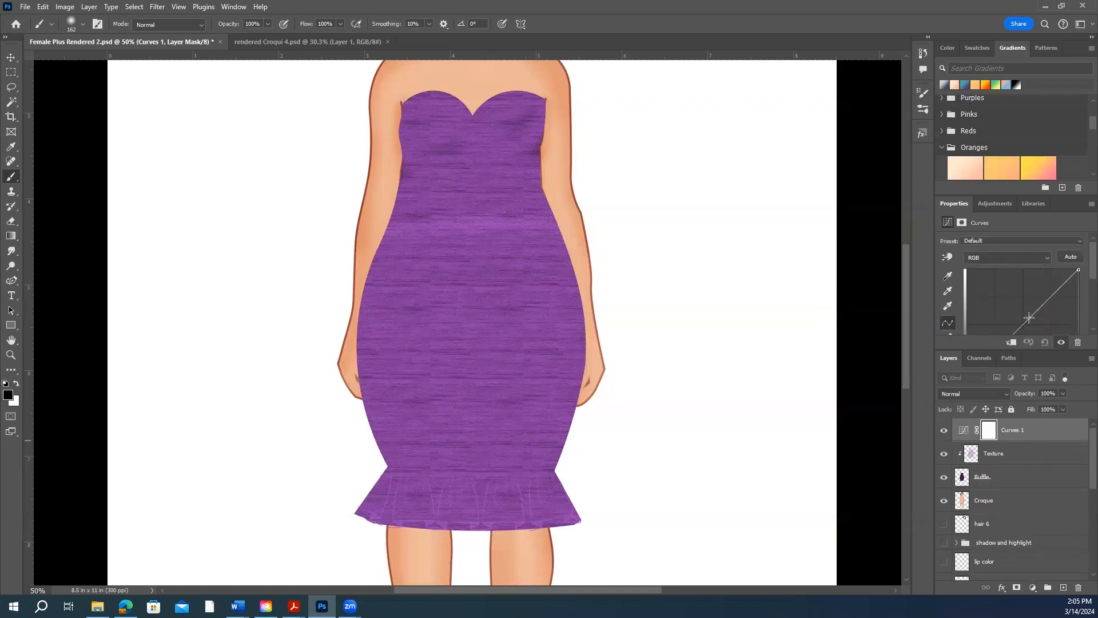
left_click_drag(1029, 317, 1045, 326)
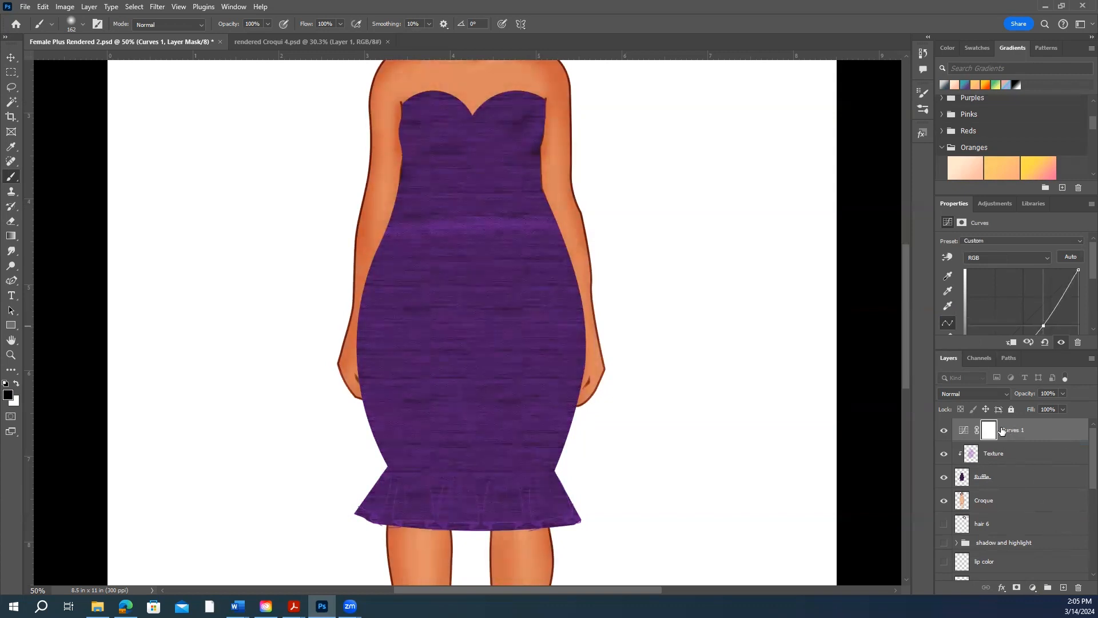
- Invert the darkening Curves layer's mask to black and rename that layer Shading
left_click(987, 436)
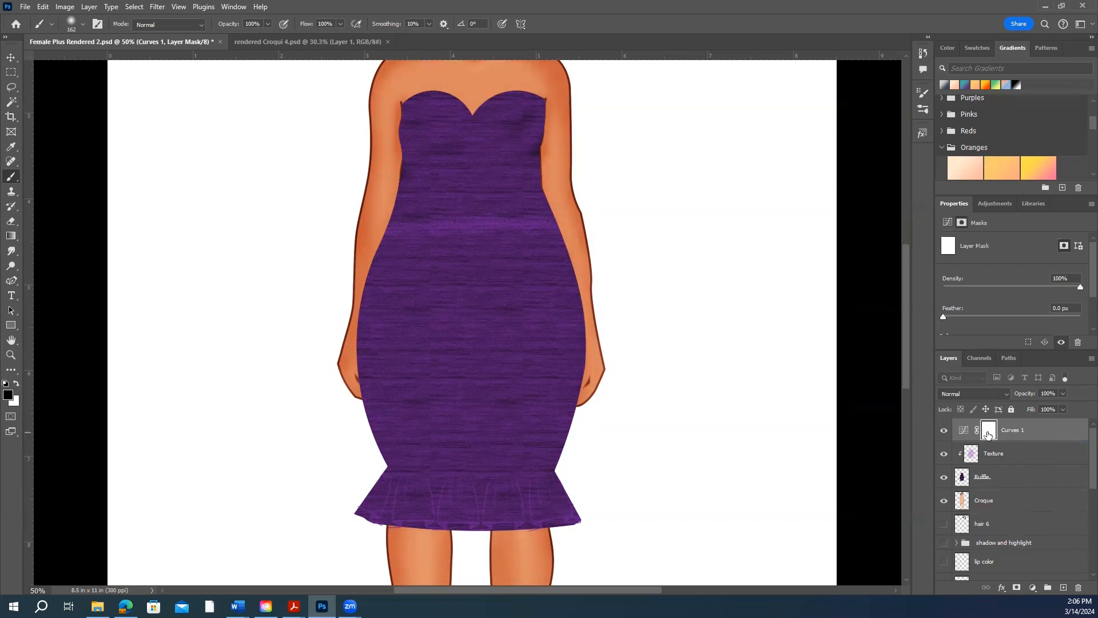
key("ctrl+i")
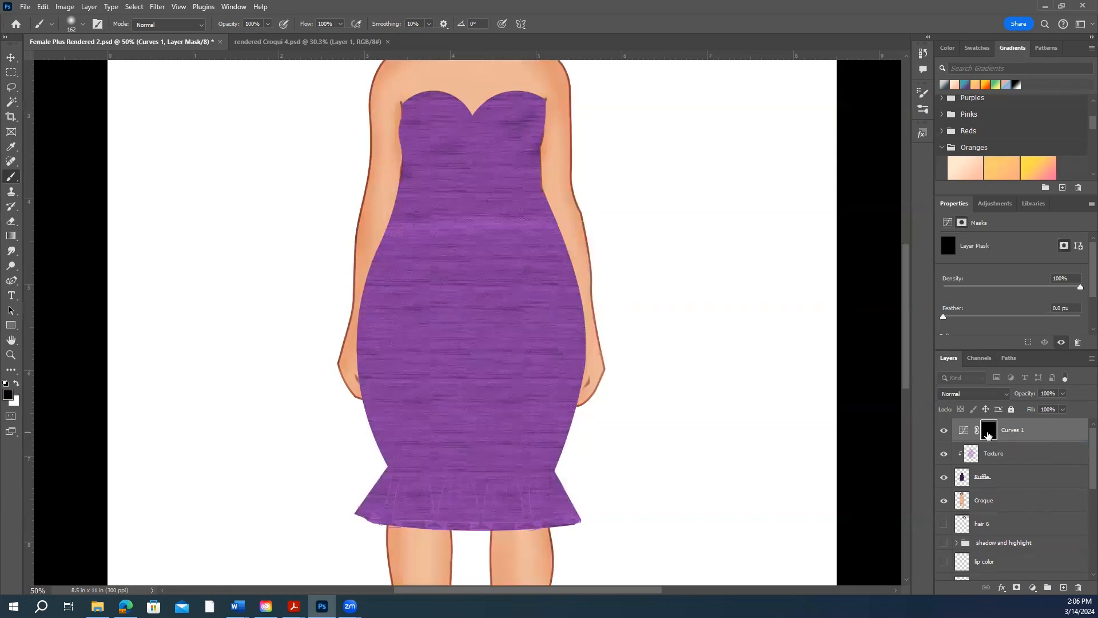
double_click(1018, 432)
left_click_drag(1035, 432, 991, 432)
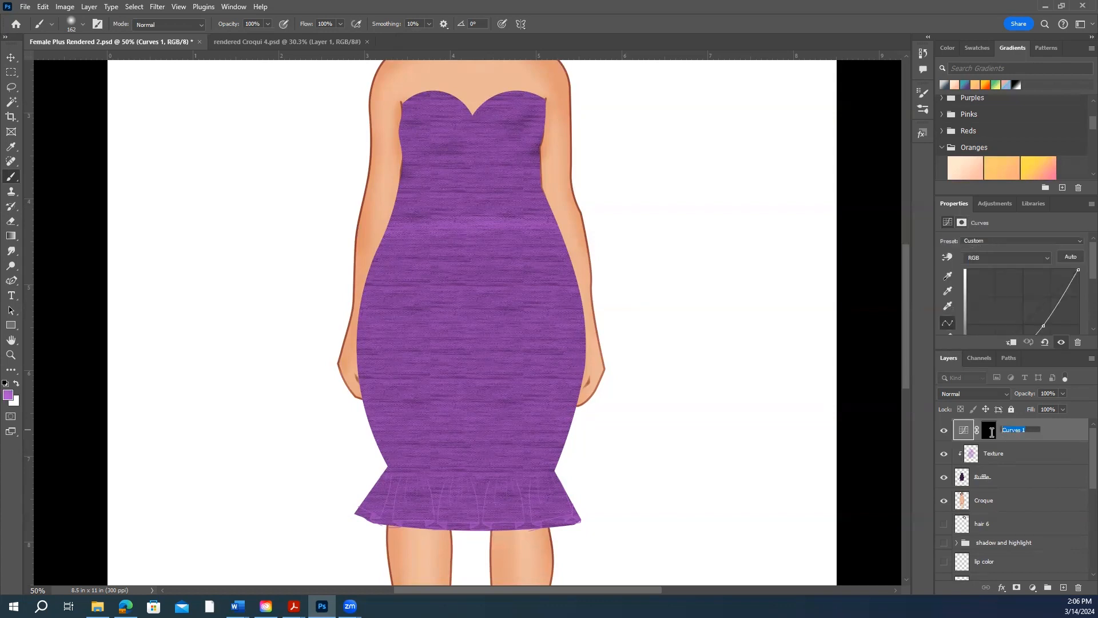
type("Shading")
- Add a second Curves adjustment layer above Shading and raise the RGB curve's midtones to lighten the colours
left_click(1032, 587)
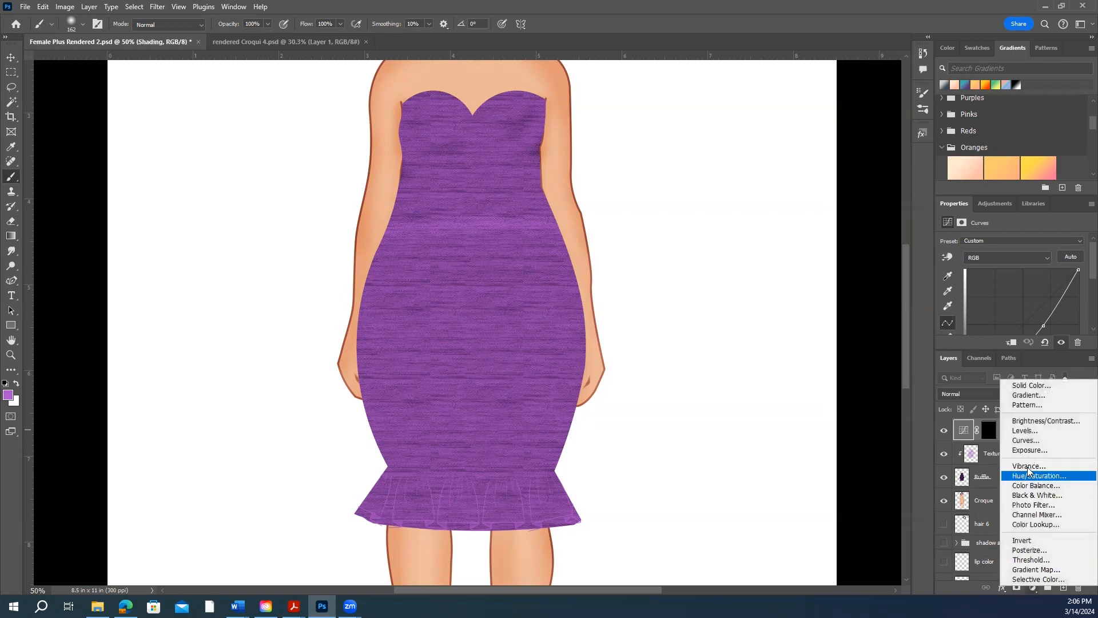
left_click(1026, 441)
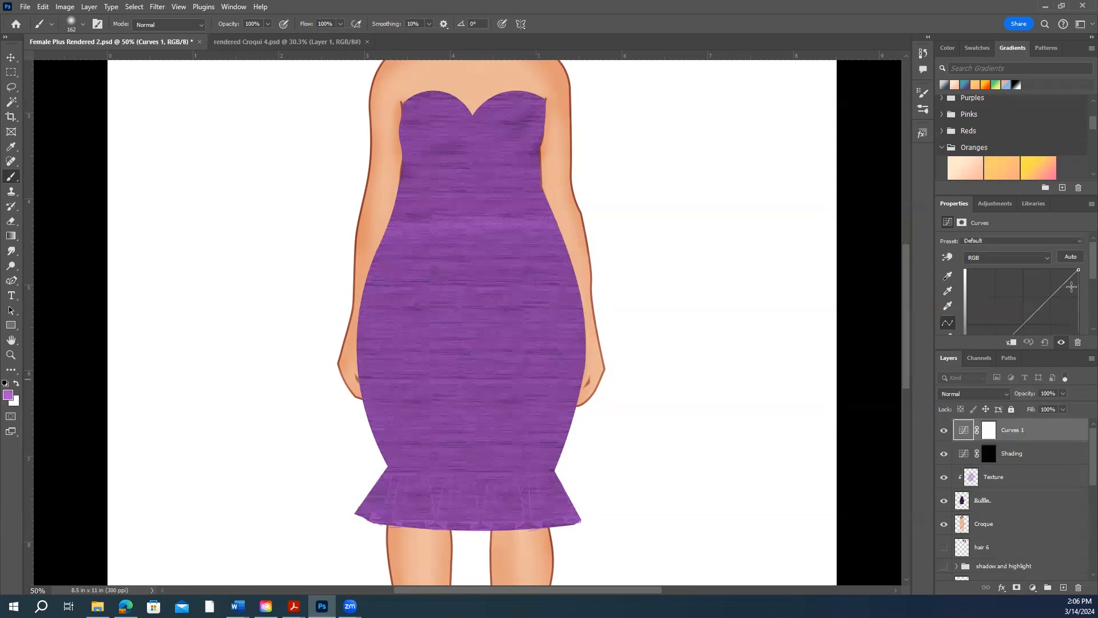
left_click_drag(1028, 317, 1014, 309)
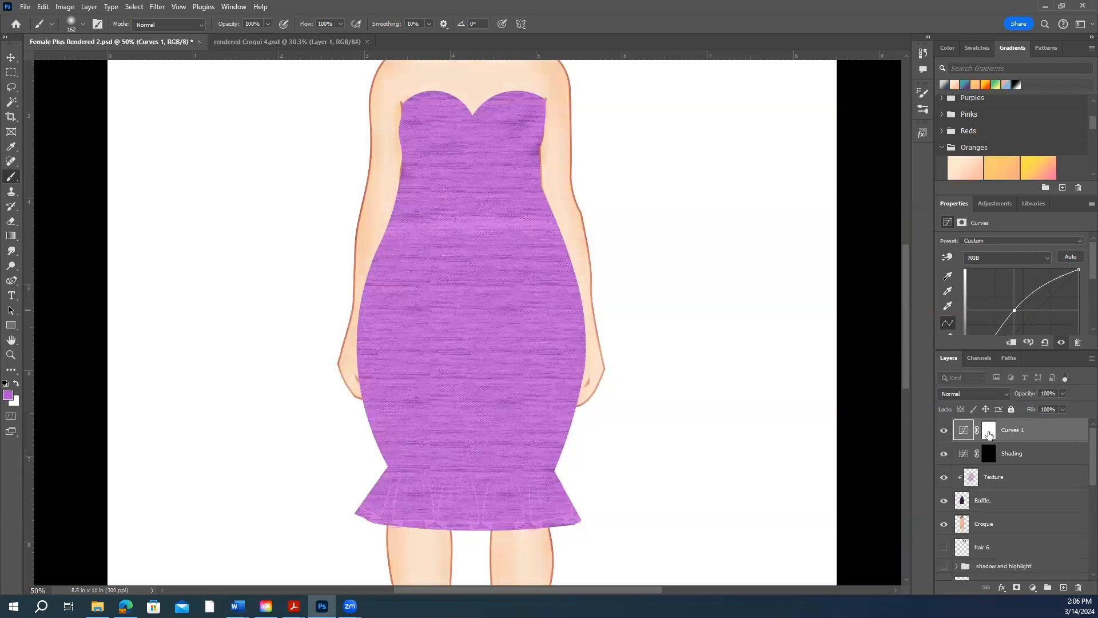
- Invert the lightening Curves layer's mask to black and rename that layer Highlight
left_click(989, 433)
double_click(995, 433)
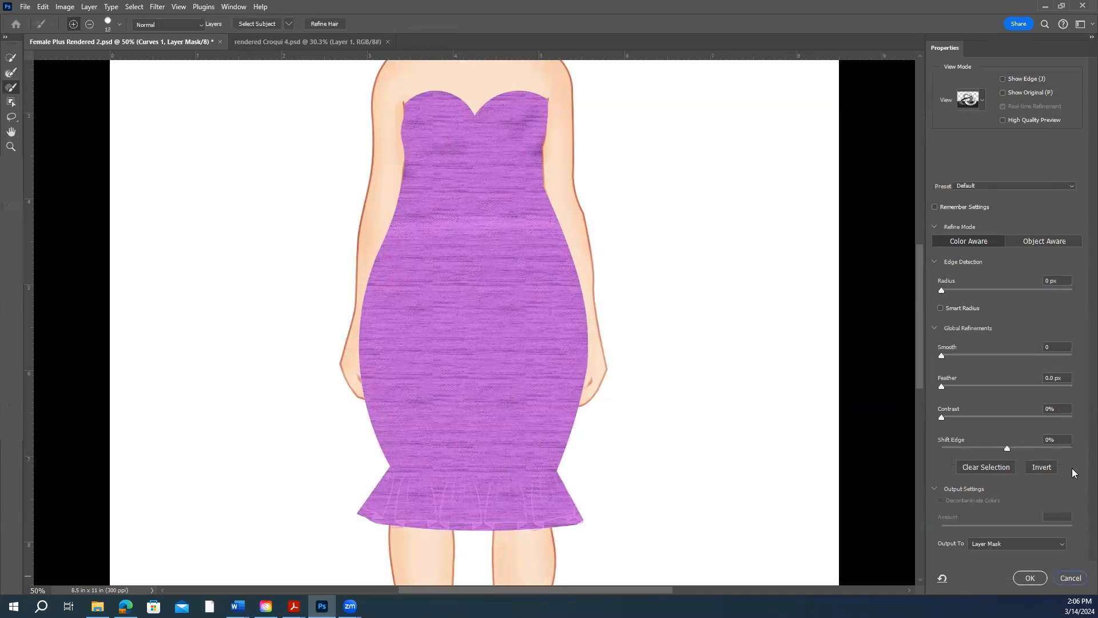
key("Escape")
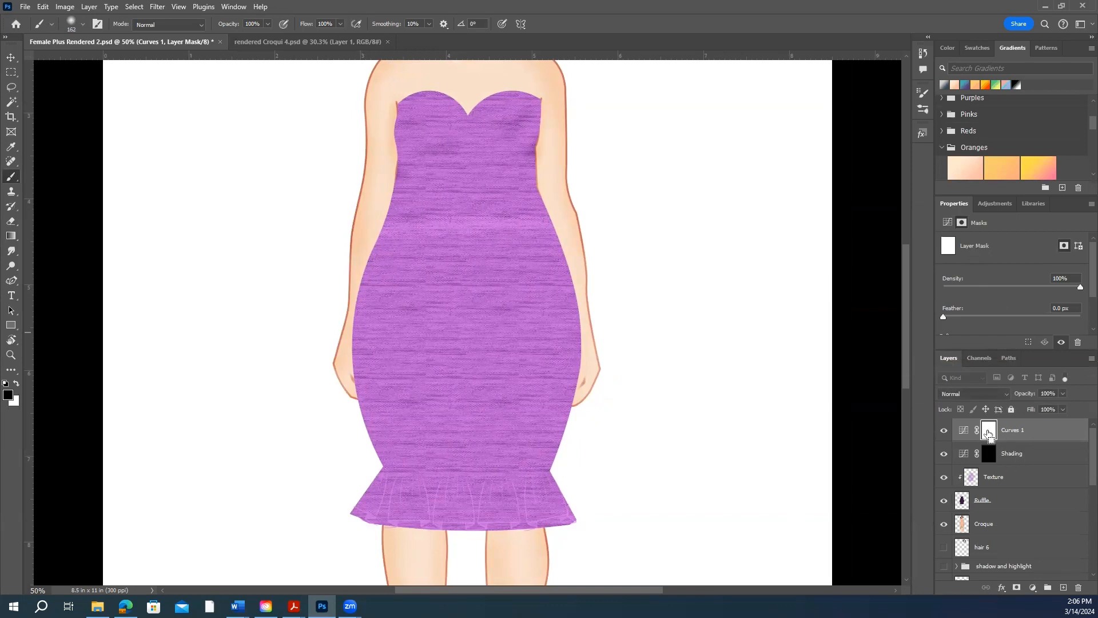
key("ctrl+i")
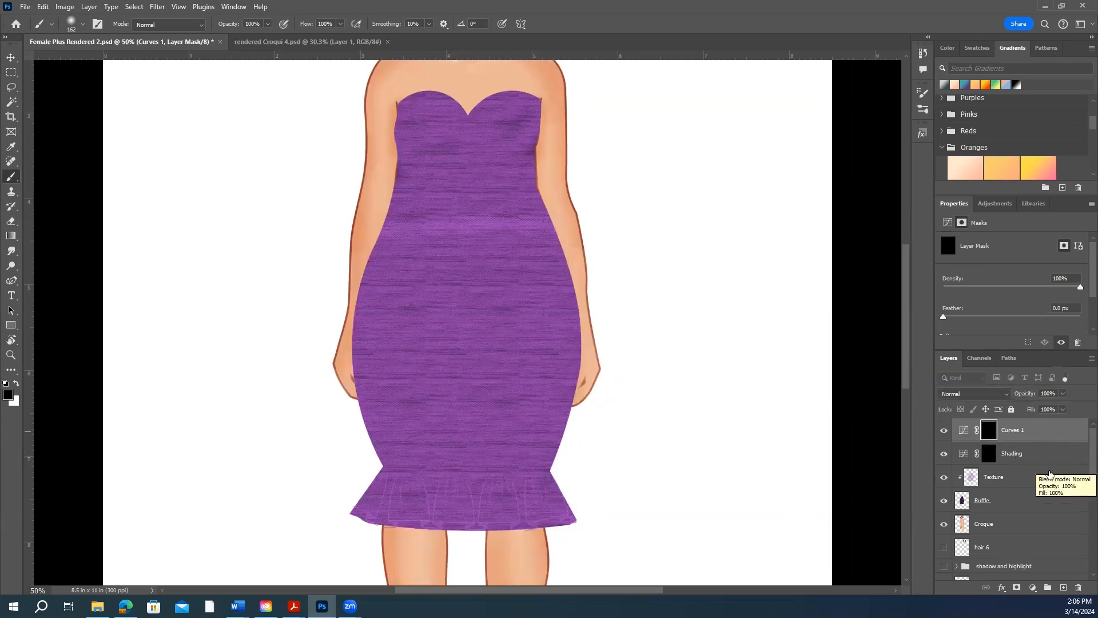
double_click(1024, 434)
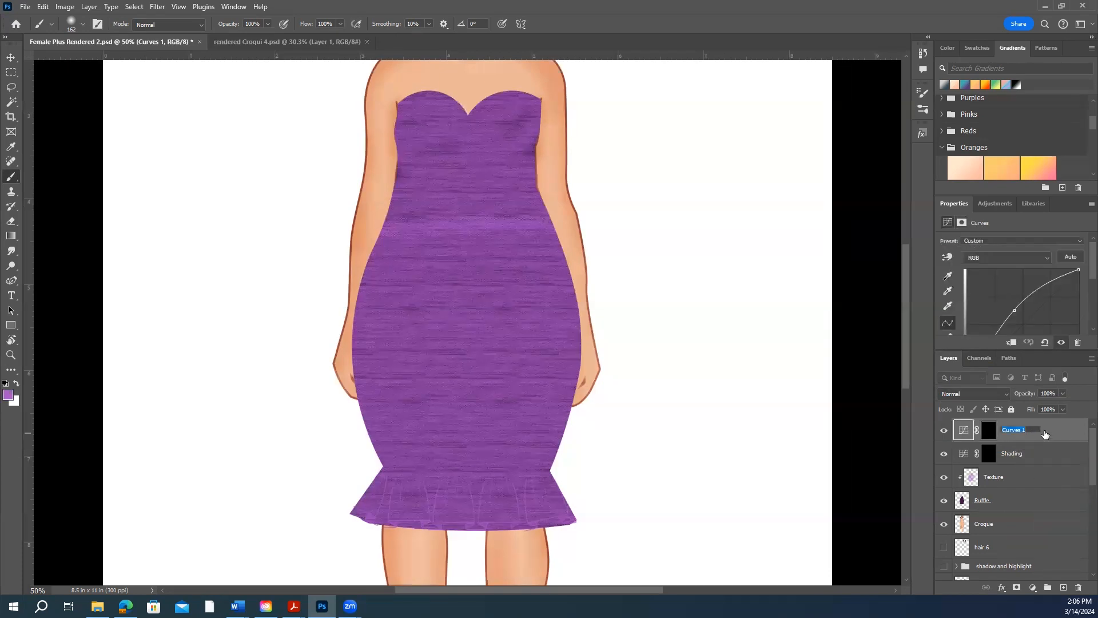
type("Highlight")
- Target the Shading layer's mask with white as the foreground colour and choose a hard-edged round brush at 100 px
left_click(1042, 461)
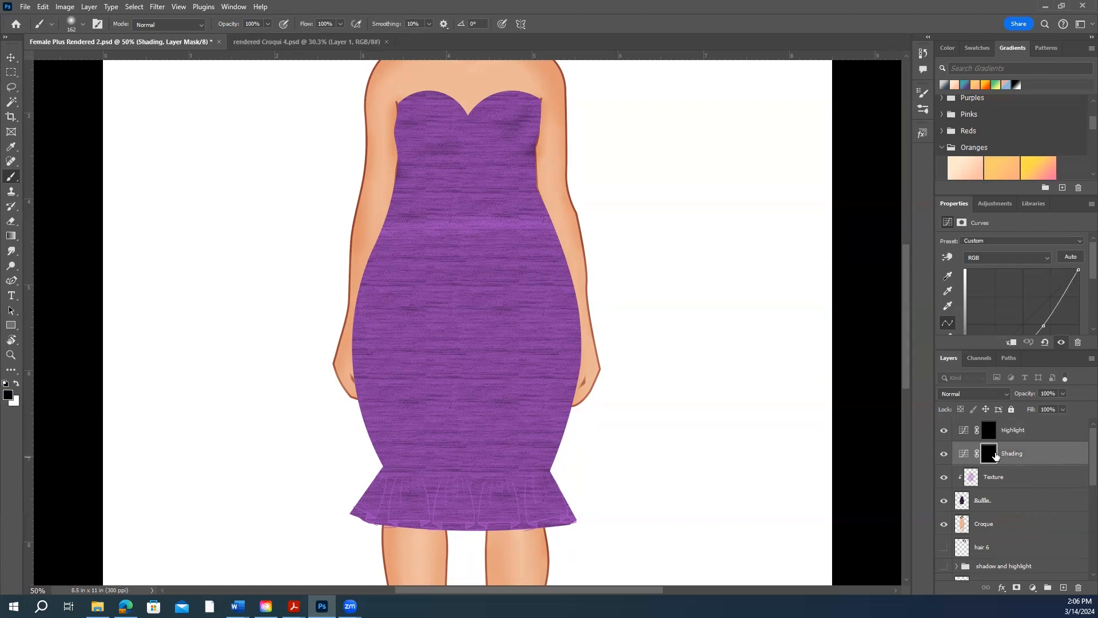
left_click(16, 383)
left_click(78, 25)
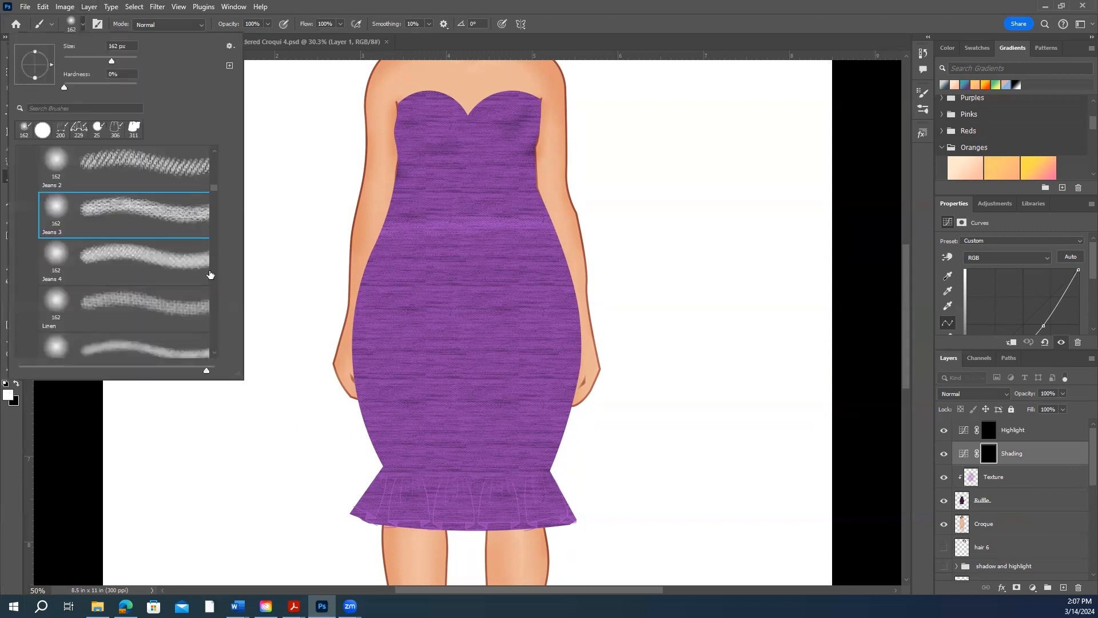
scroll(118, 223, "up", 5)
left_click(117, 226)
left_click(84, 24)
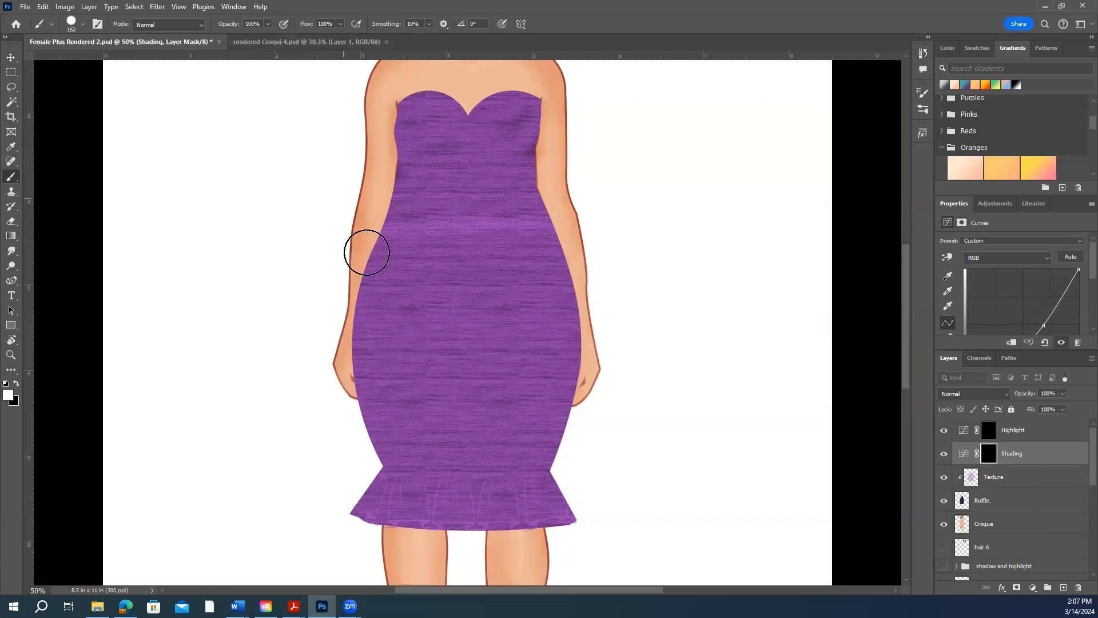
key("bracketleft")
key("bracketleft")
key("bracketleft")
left_click_drag(406, 103, 401, 180)
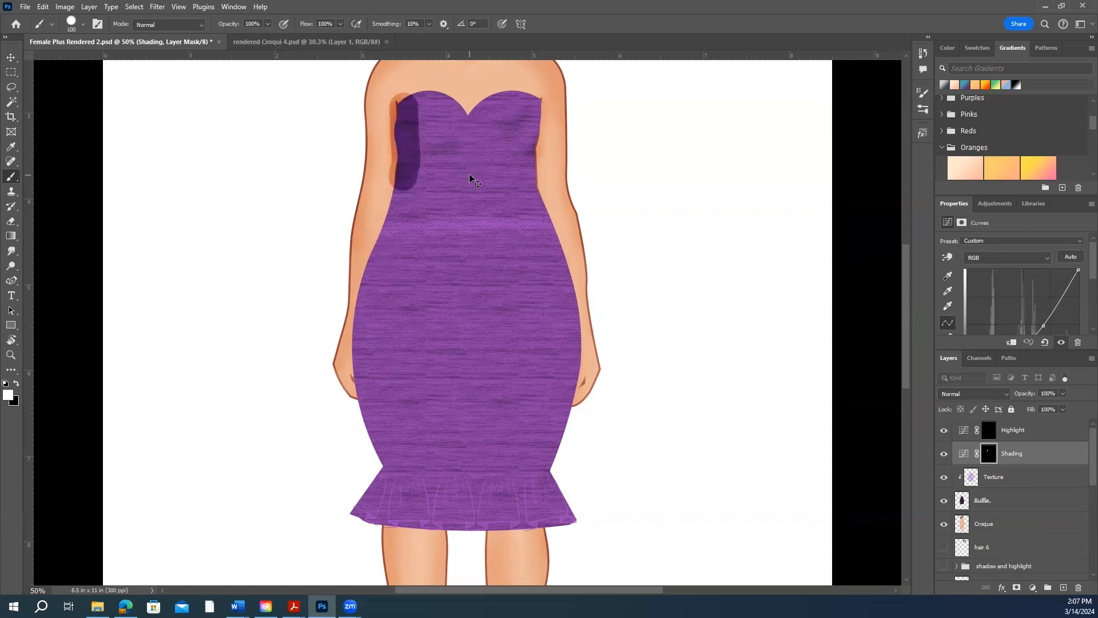
key("ctrl+z")
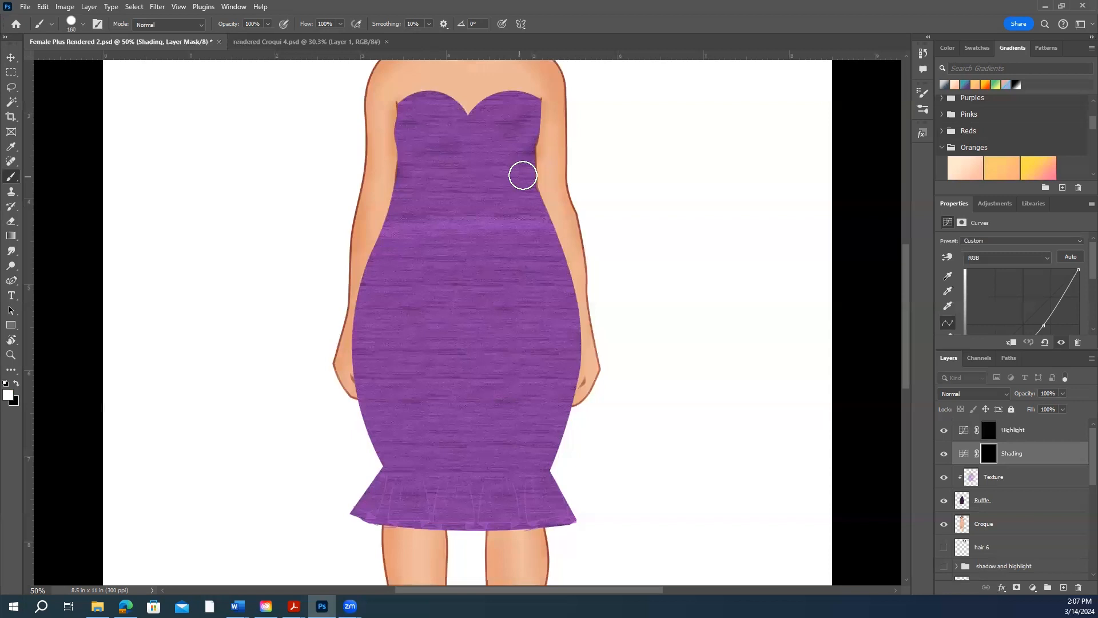
scroll(522, 174, "up", 2)
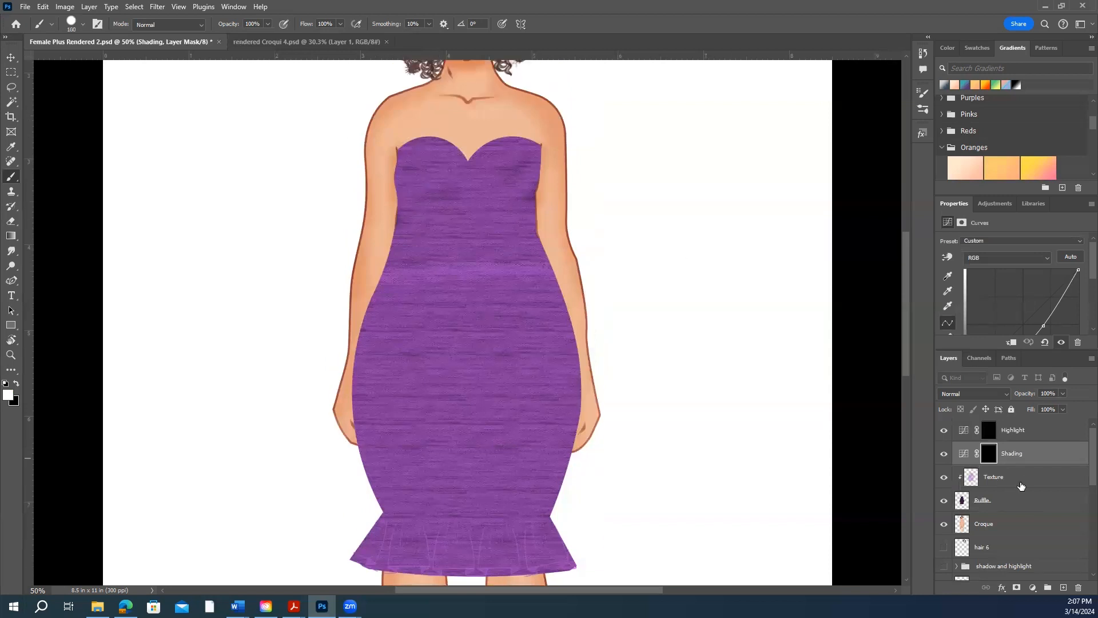
key("ctrl+z")
key("ctrl+shift+z")
- Rename the Ruffle layer to Dress
left_click(1000, 502)
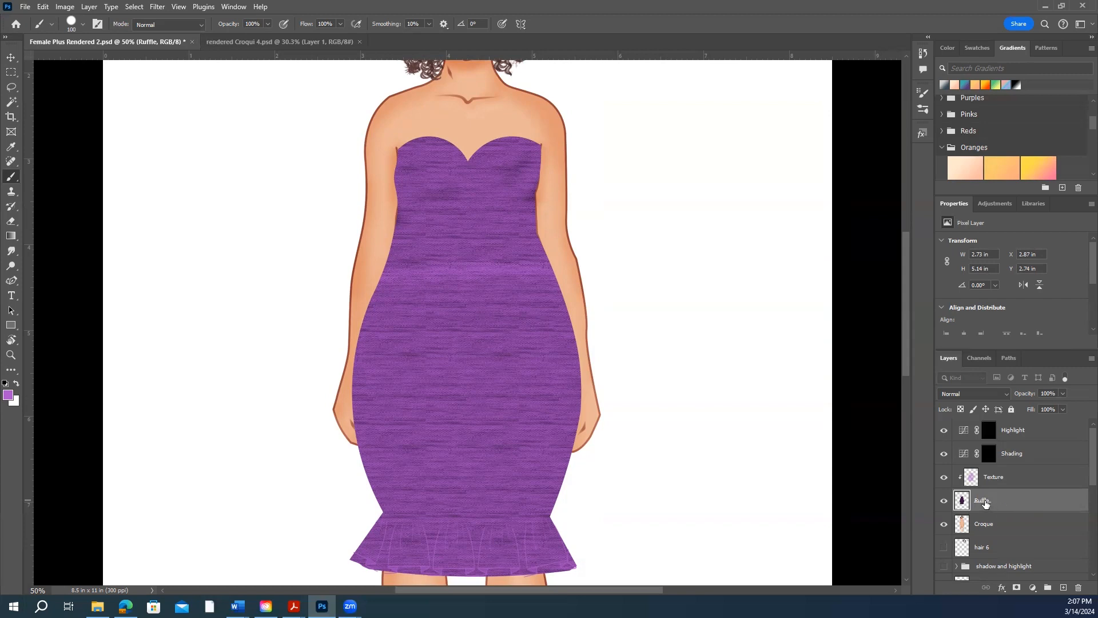
type("Dress")
left_click(1029, 482)
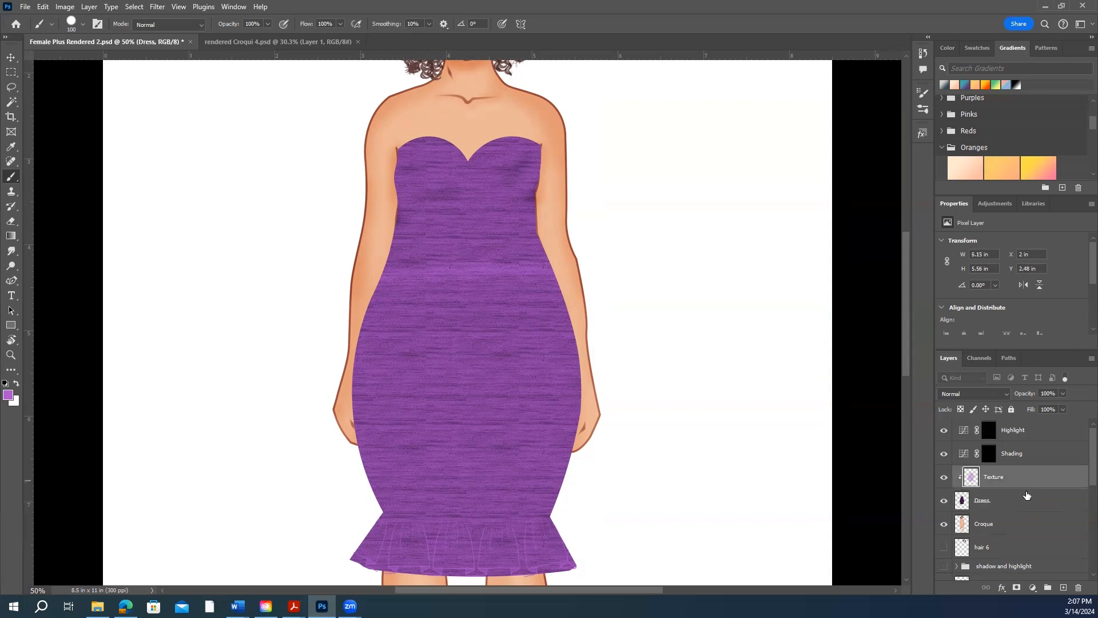
double_click(1023, 478)
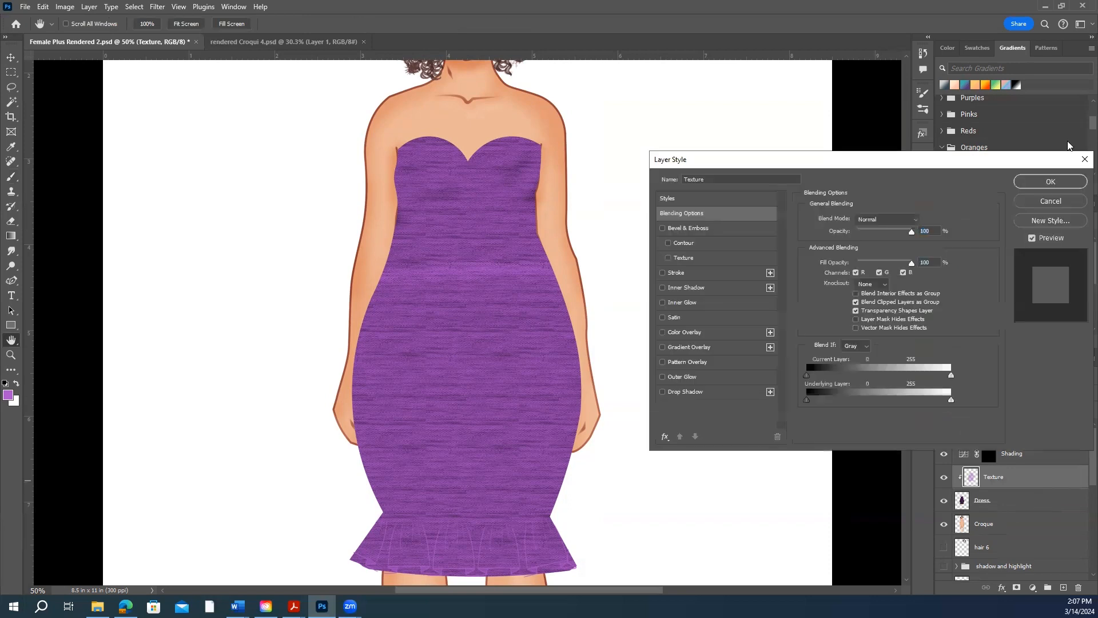
- Load the Dress layer's pixels as a selection
left_click(962, 502)
right_click(962, 503)
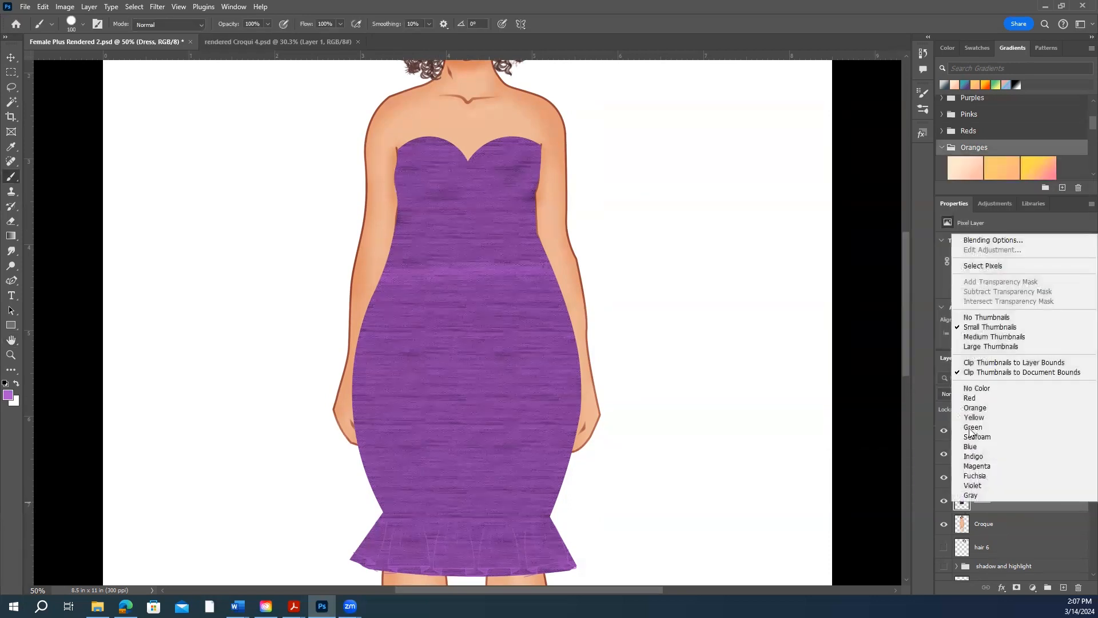
left_click(973, 266)
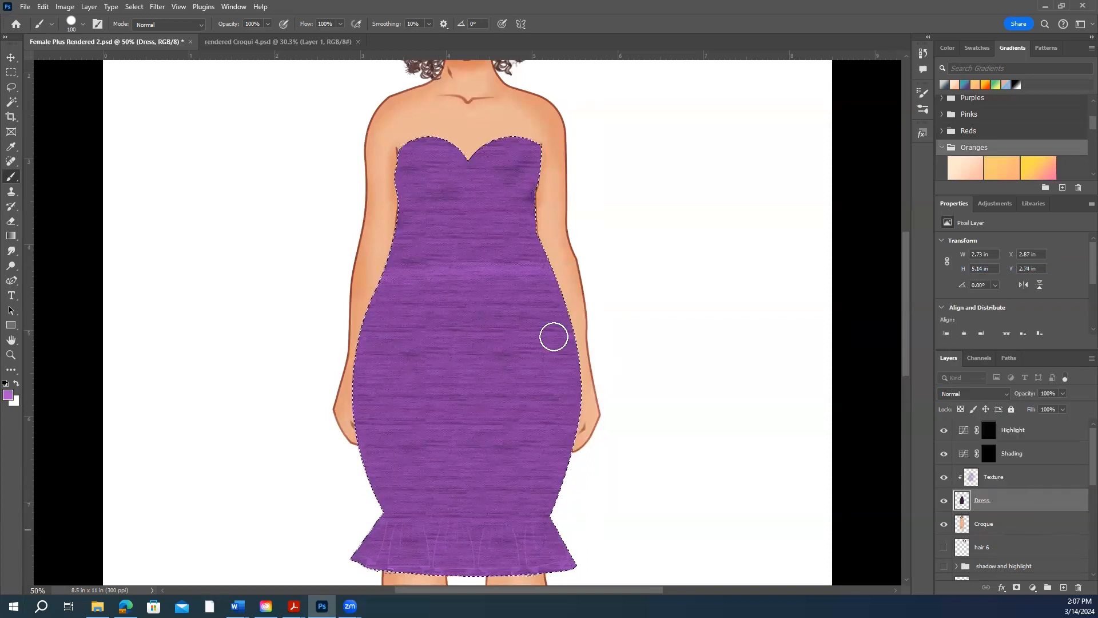
- Paint white on the Shading mask along both side edges of the dress and under the sweetheart neckline
scroll(507, 276, "down", 1)
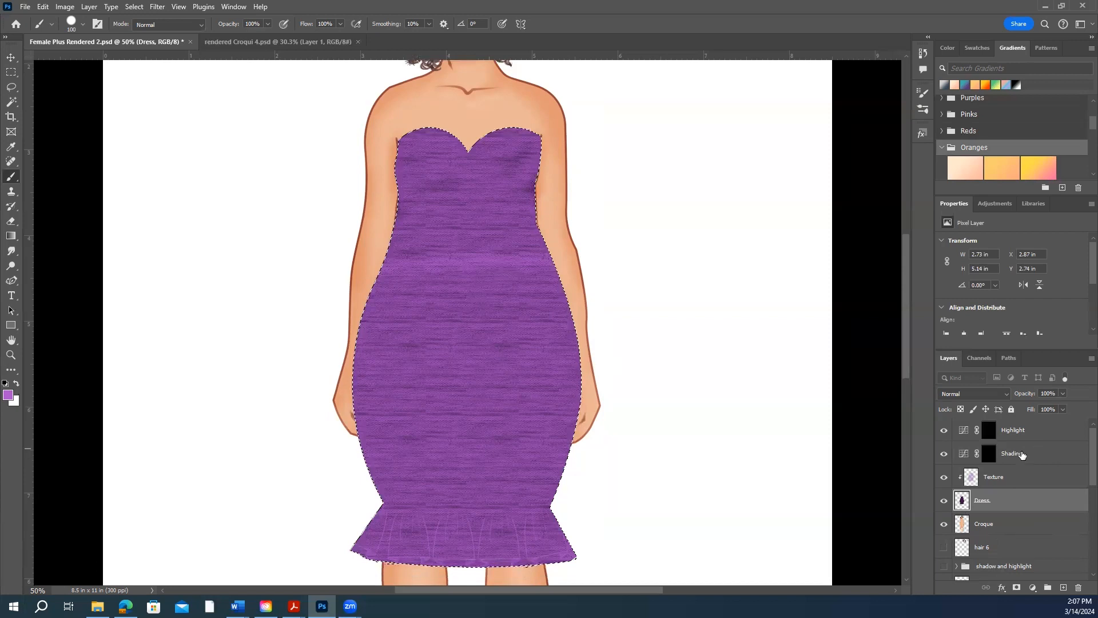
left_click(988, 454)
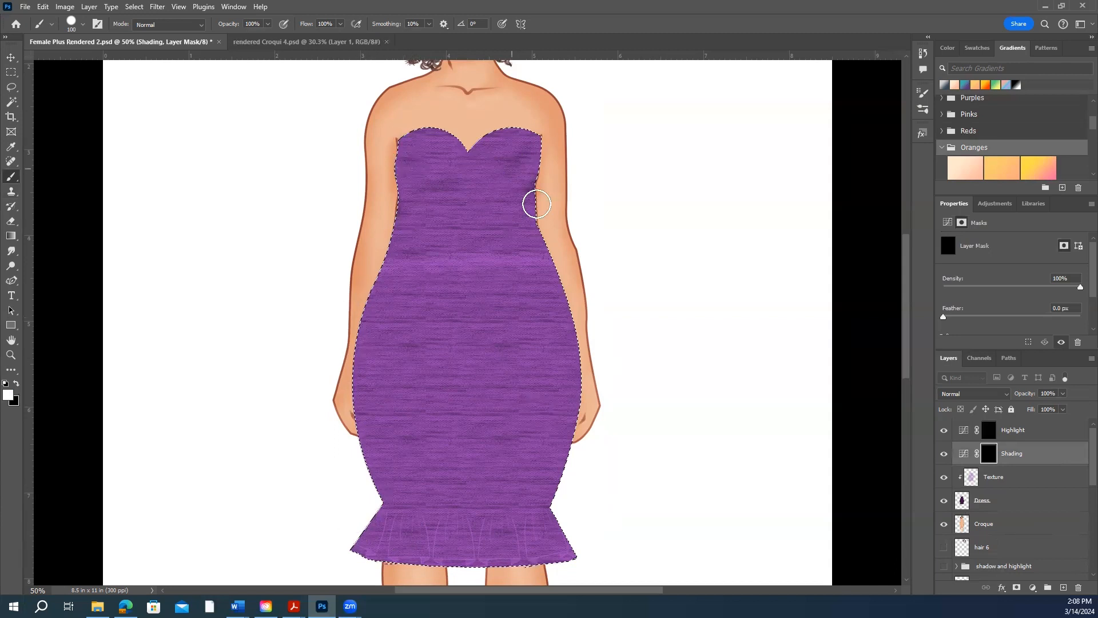
scroll(388, 453, "up", 3)
scroll(403, 182, "down", 3)
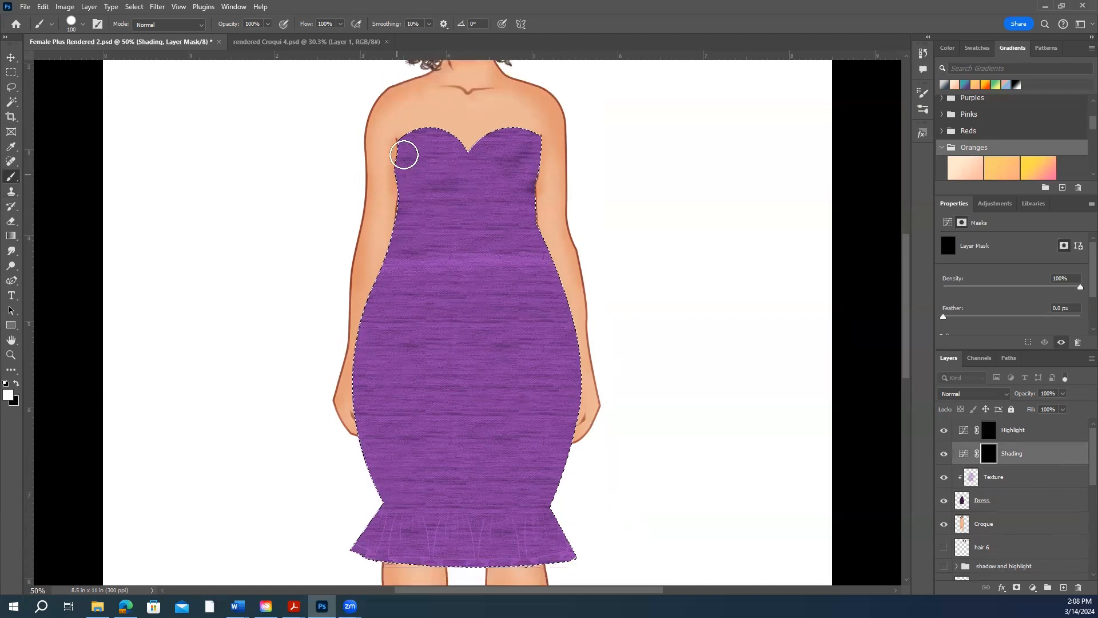
mouse_move(412, 147)
left_mouse_down()
mouse_move(402, 142)
mouse_move(404, 225)
mouse_move(369, 303)
mouse_move(366, 400)
left_mouse_up()
mouse_move(362, 445)
left_mouse_down()
mouse_move(375, 490)
mouse_move(363, 524)
mouse_move(328, 551)
left_mouse_up()
mouse_move(530, 142)
left_mouse_down()
mouse_move(526, 216)
mouse_move(564, 326)
mouse_move(547, 460)
mouse_move(557, 536)
mouse_move(588, 453)
mouse_move(571, 406)
mouse_move(569, 448)
left_mouse_up()
scroll(740, 292, "down", 2)
mouse_move(399, 87)
left_mouse_down()
mouse_move(460, 101)
mouse_move(544, 96)
left_mouse_up()
scroll(646, 183, "down", 2)
scroll(647, 189, "up", 3)
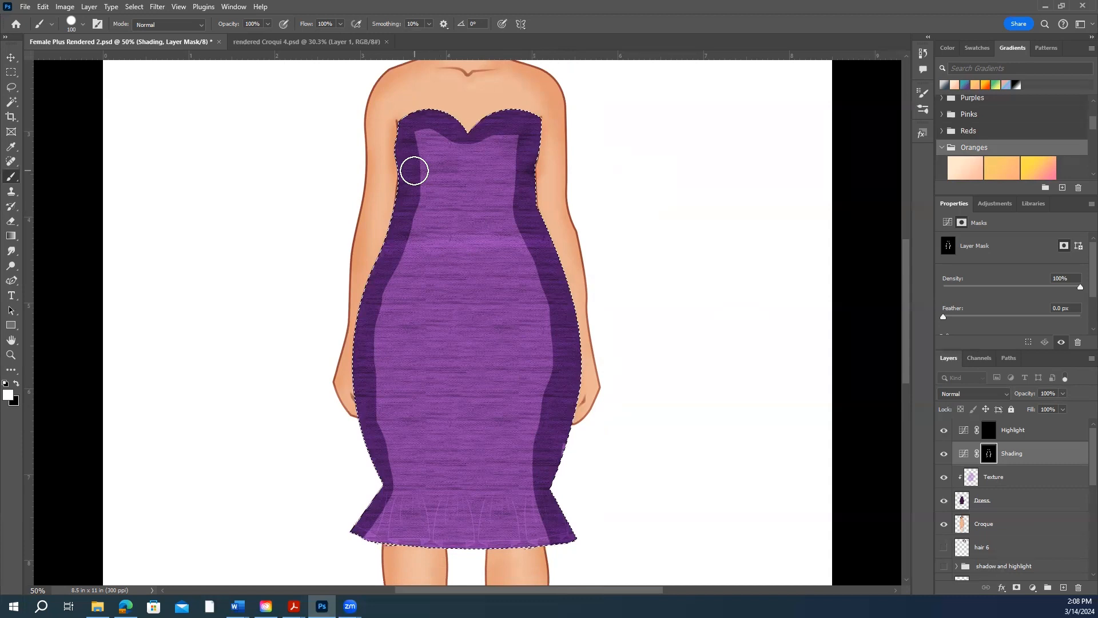
- Paint short inward shadow strokes on the Shading mask under the bust and at both hips
mouse_move(415, 171)
left_mouse_down()
mouse_move(458, 186)
mouse_move(521, 177)
left_mouse_up()
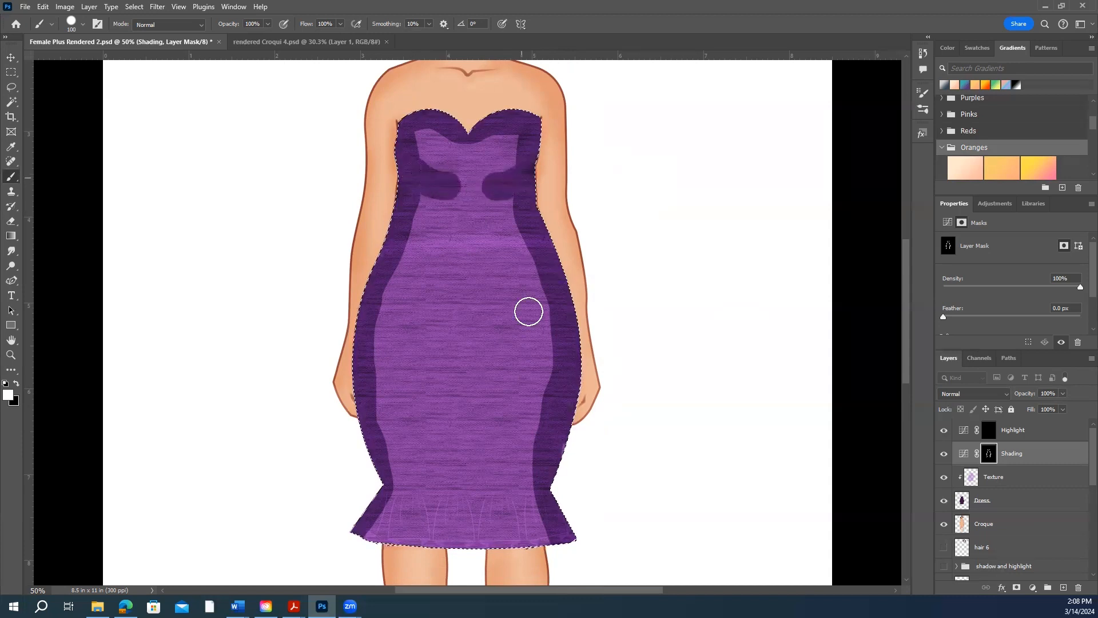
scroll(534, 311, "down", 3)
mouse_move(373, 216)
left_mouse_down()
mouse_move(404, 215)
mouse_move(370, 245)
mouse_move(389, 247)
left_mouse_up()
mouse_move(538, 227)
left_mouse_down()
mouse_move(549, 225)
mouse_move(530, 231)
mouse_move(553, 256)
mouse_move(534, 255)
left_mouse_up()
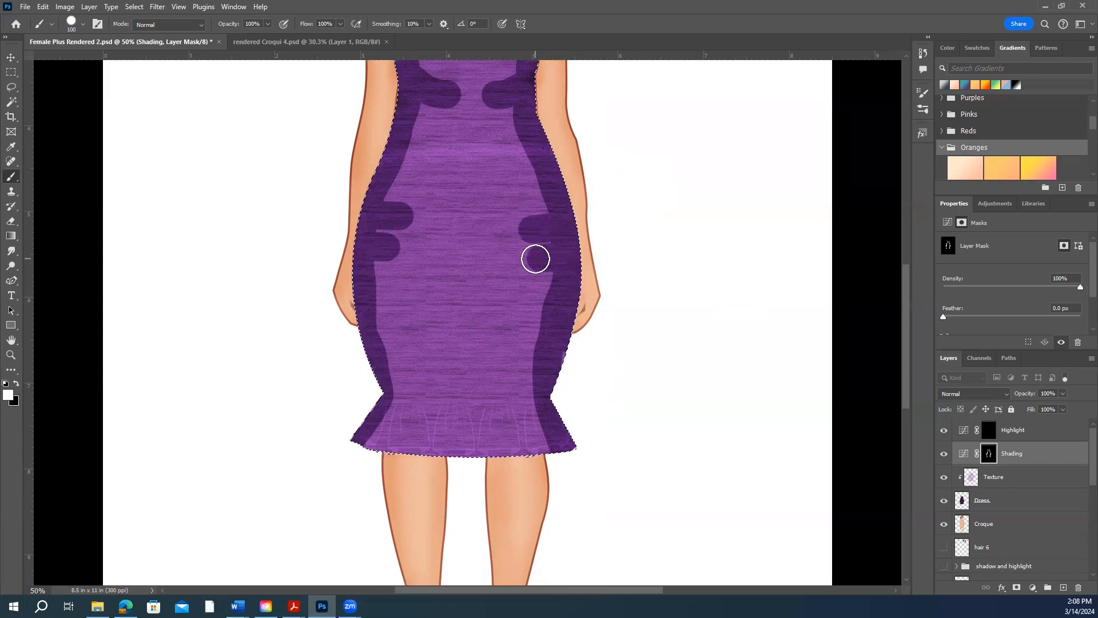
- Reduce the brush to 50 px and paint vertical fold shadows across the ruffle on the Shading mask
scroll(549, 335, "down", 2)
scroll(540, 351, "down", 2)
key("bracketleft")
key("bracketleft")
key("bracketleft")
key("bracketleft")
key("bracketleft")
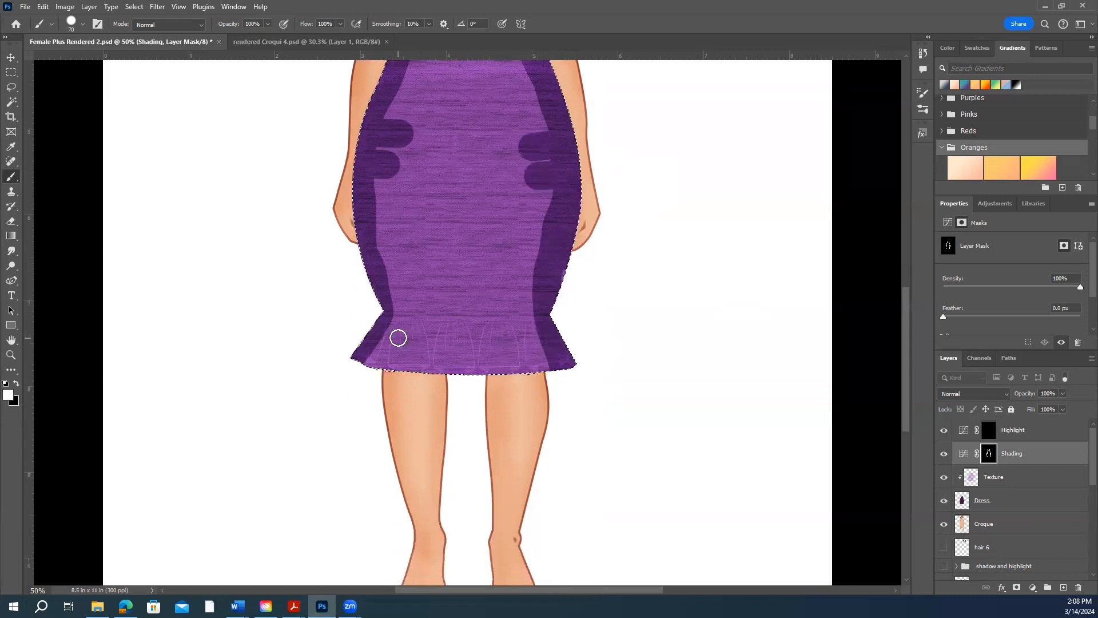
left_click_drag(380, 361, 392, 327)
mouse_move(438, 367)
left_mouse_down()
mouse_move(435, 317)
mouse_move(446, 361)
mouse_move(435, 374)
mouse_move(428, 319)
mouse_move(470, 384)
mouse_move(481, 324)
mouse_move(469, 330)
mouse_move(481, 375)
left_mouse_up()
left_click_drag(515, 321, 523, 371)
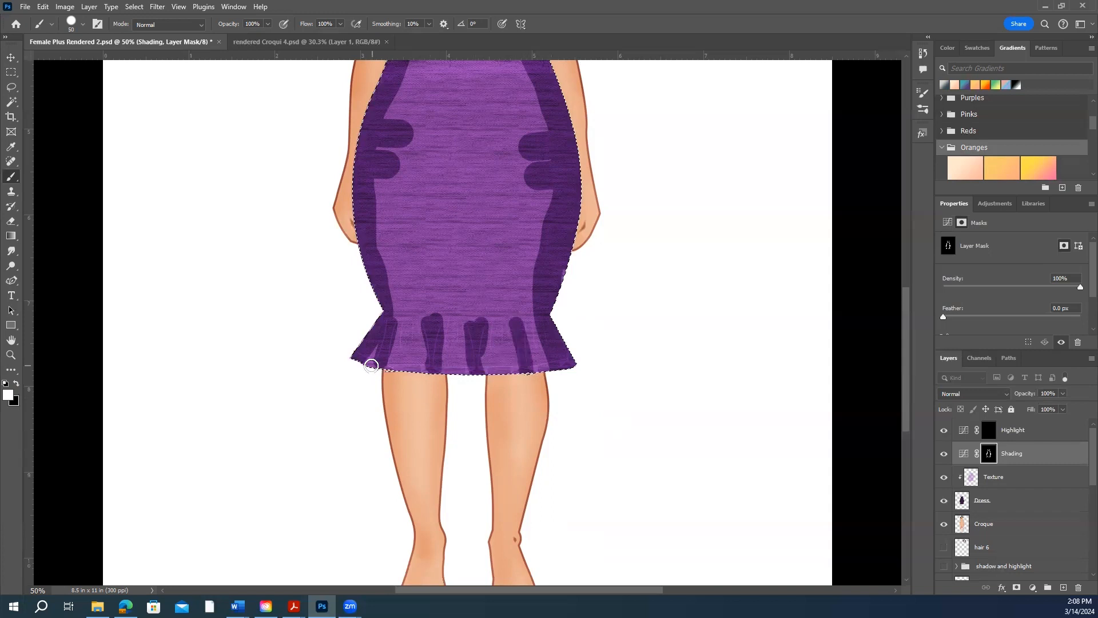
- Shade the ruffle's lower hem edge and widen the fold shadow near its centre
left_click_drag(418, 372, 654, 370)
scroll(454, 382, "up", 2)
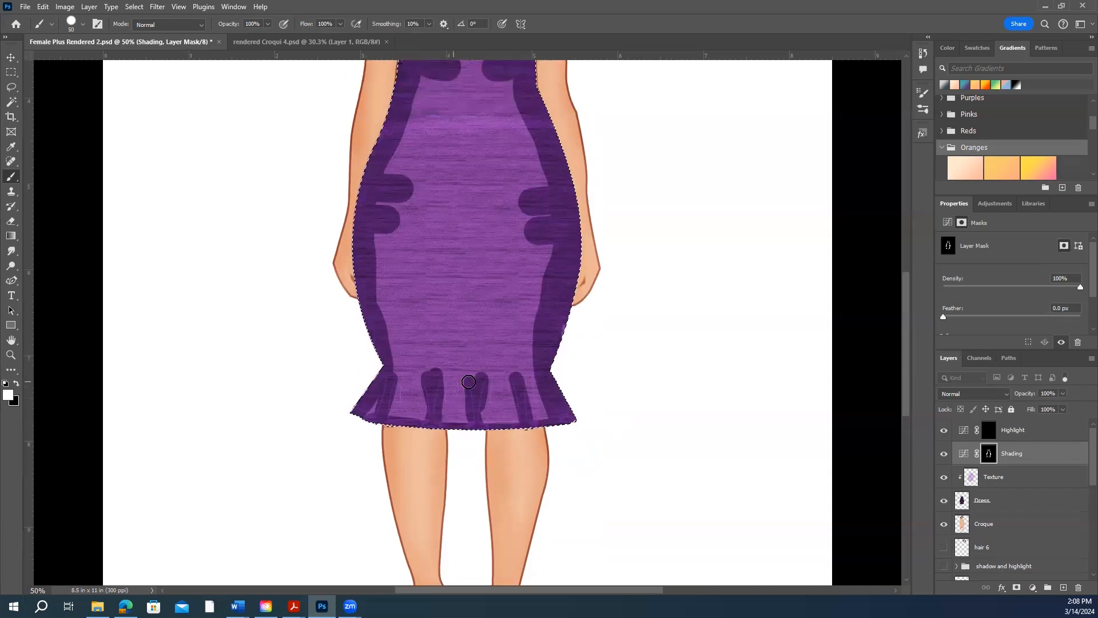
left_click_drag(479, 405, 477, 431)
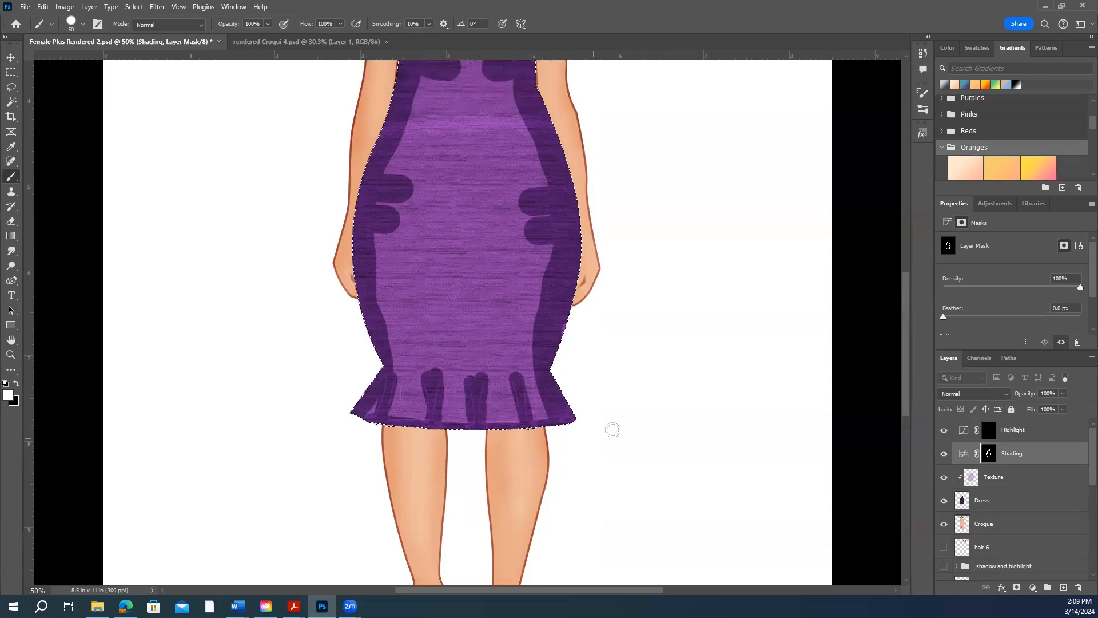
- Paint diagonal crease shadows on the Shading mask running inward and down from both hips
scroll(613, 423, "down", 2)
scroll(614, 415, "up", 6)
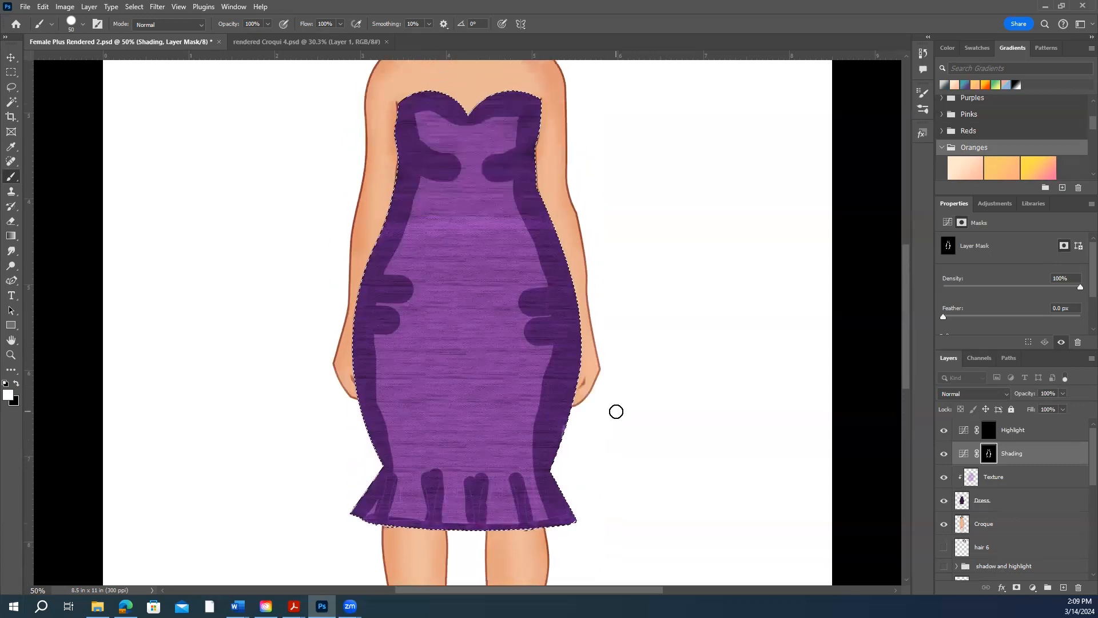
scroll(616, 410, "down", 2)
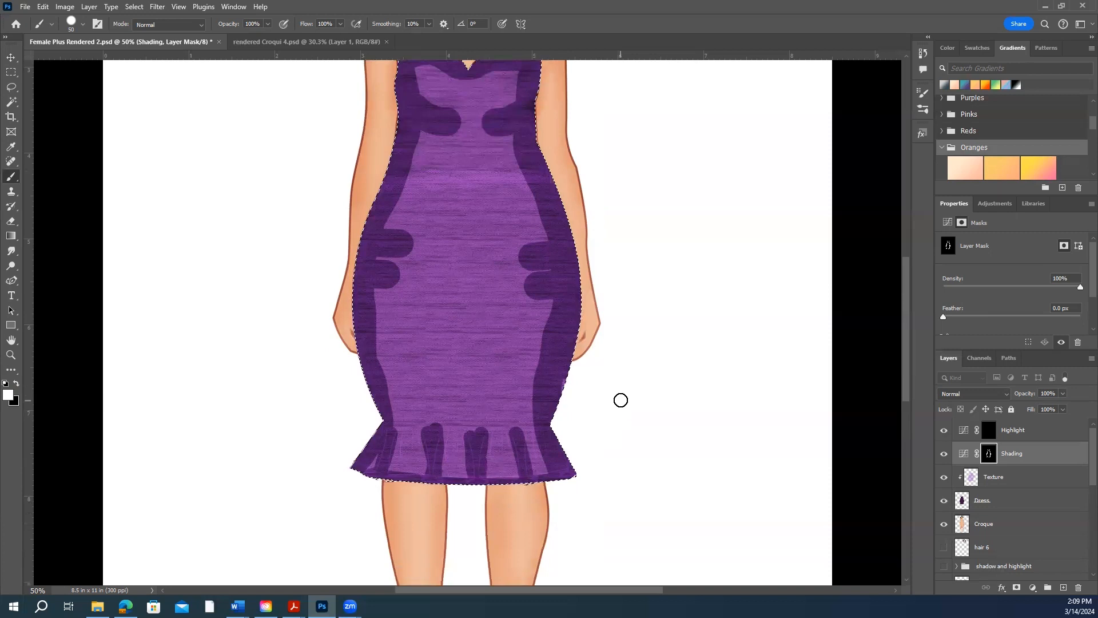
scroll(620, 400, "up", 2)
scroll(621, 400, "down", 3)
scroll(621, 400, "down", 2)
scroll(620, 400, "up", 2)
mouse_move(376, 210)
left_mouse_down()
mouse_move(409, 279)
mouse_move(382, 209)
mouse_move(383, 253)
mouse_move(399, 286)
left_mouse_up()
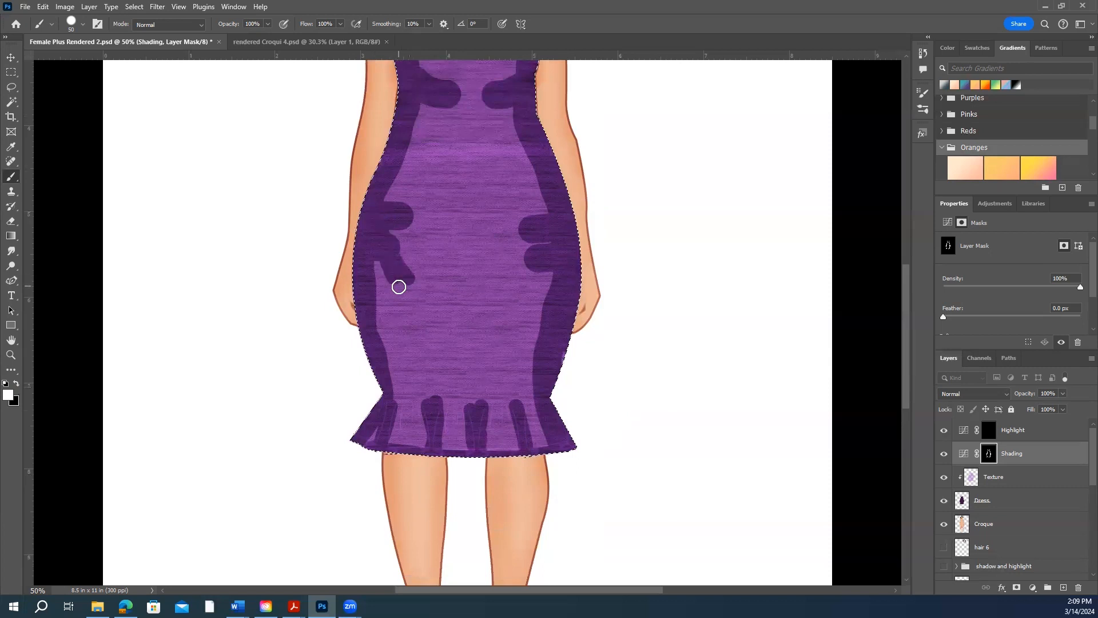
mouse_move(517, 302)
left_mouse_down()
mouse_move(558, 232)
mouse_move(520, 342)
left_mouse_up()
scroll(652, 346, "up", 4)
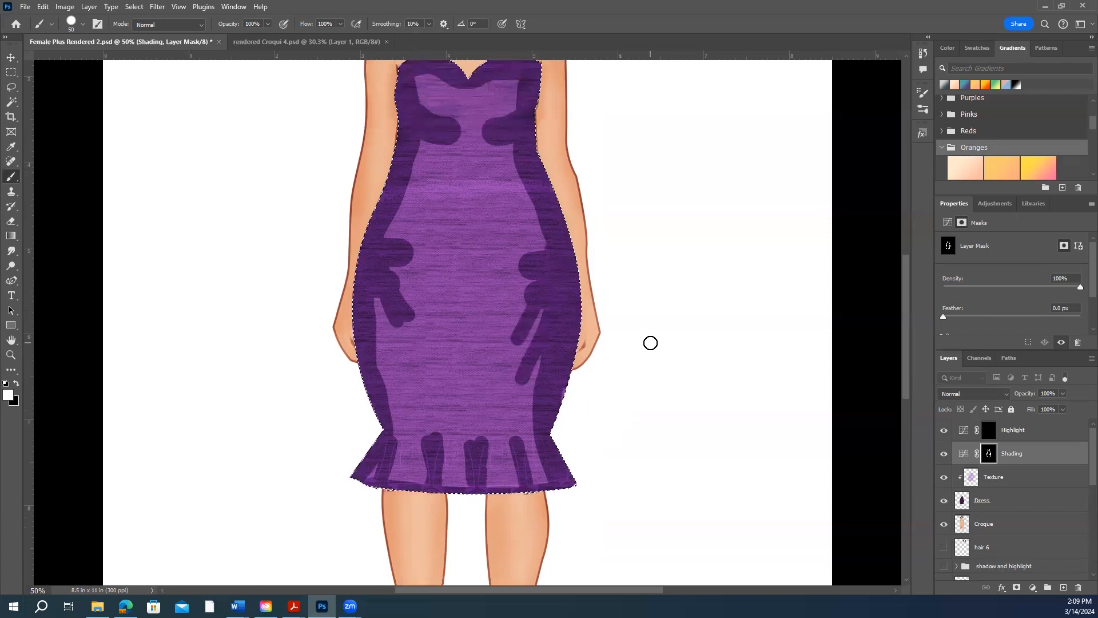
- Enlarge the brush to 150 px and paint a round highlight on each bust cup on the Highlight mask
left_click(992, 434)
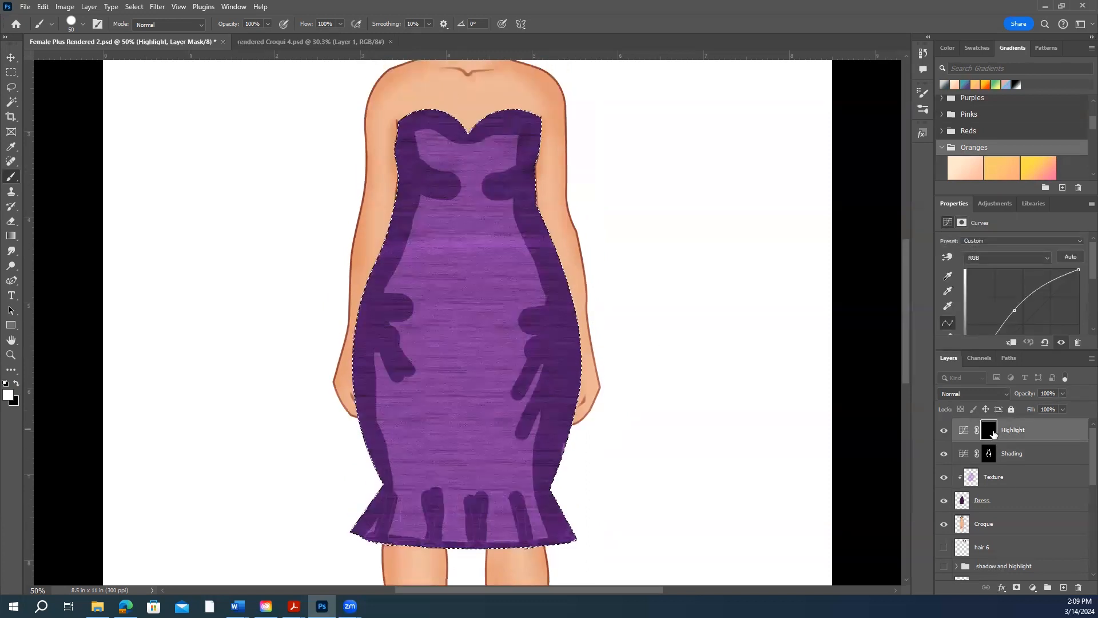
scroll(380, 308, "down", 1)
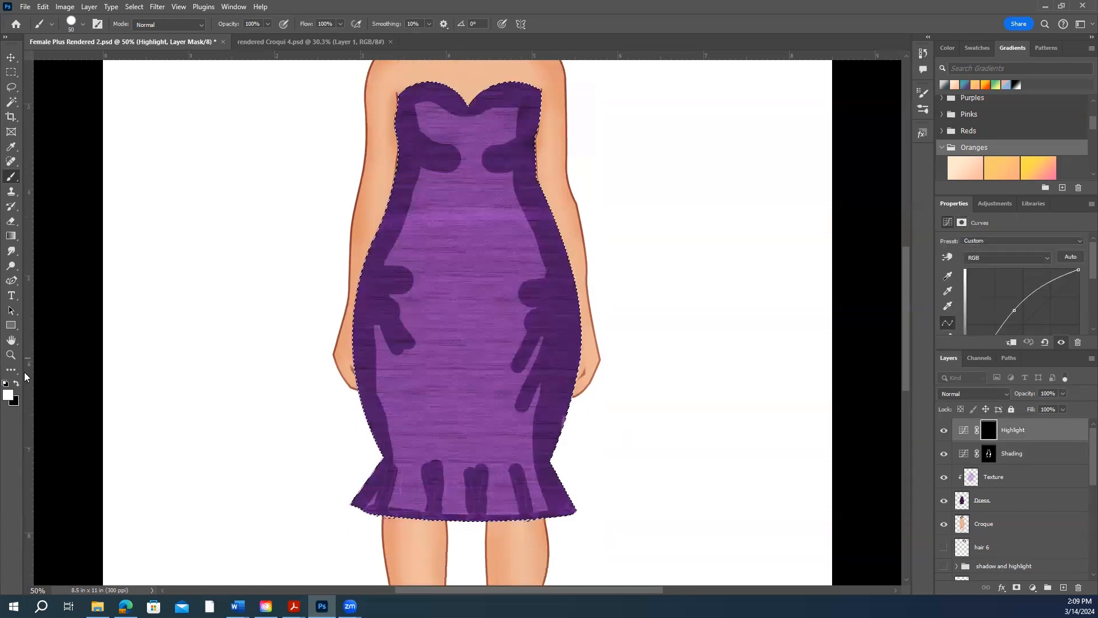
scroll(460, 204, "down", 1)
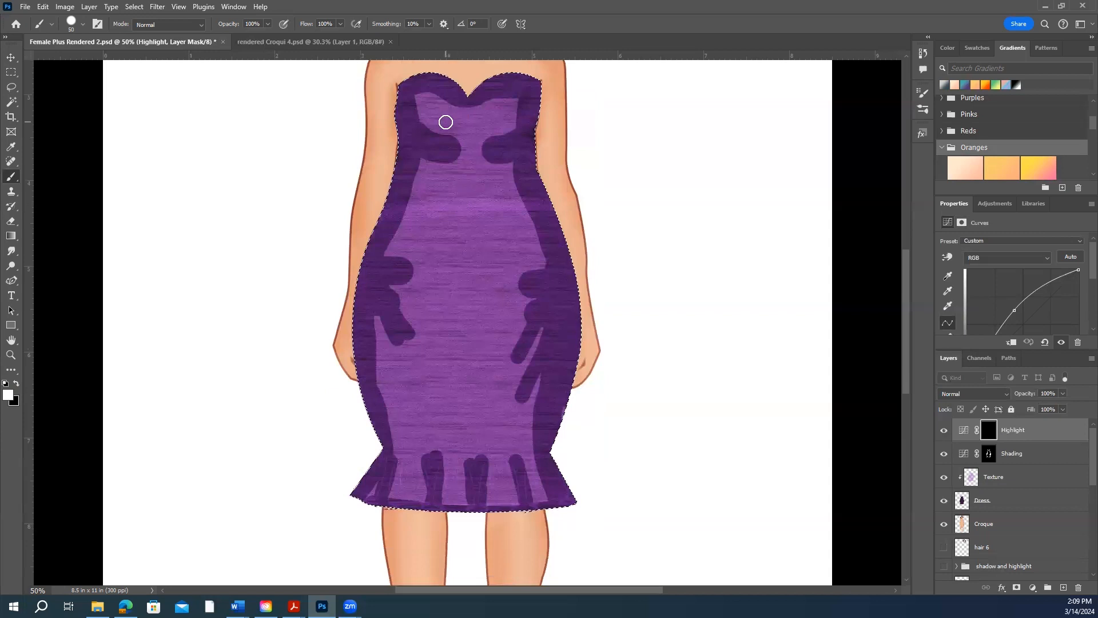
key("bracketleft")
key("bracketleft")
key("bracketleft")
key("bracketright")
key("bracketright")
key("bracketright")
key("bracketright")
key("bracketright")
key("bracketright")
key("bracketright")
key("bracketright")
key("bracketright")
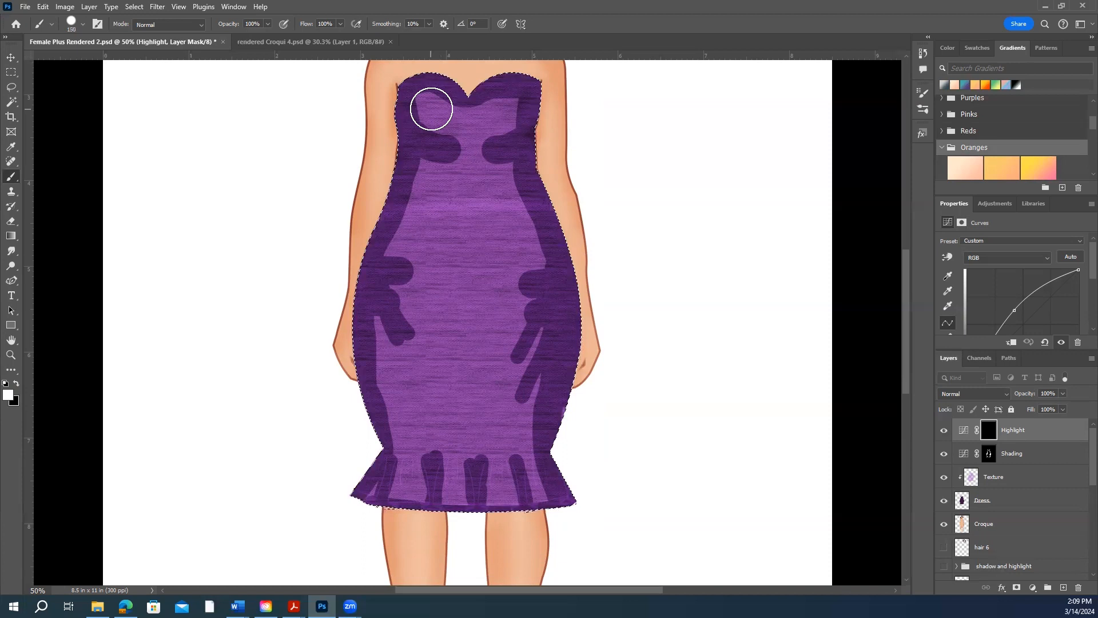
left_click(431, 109)
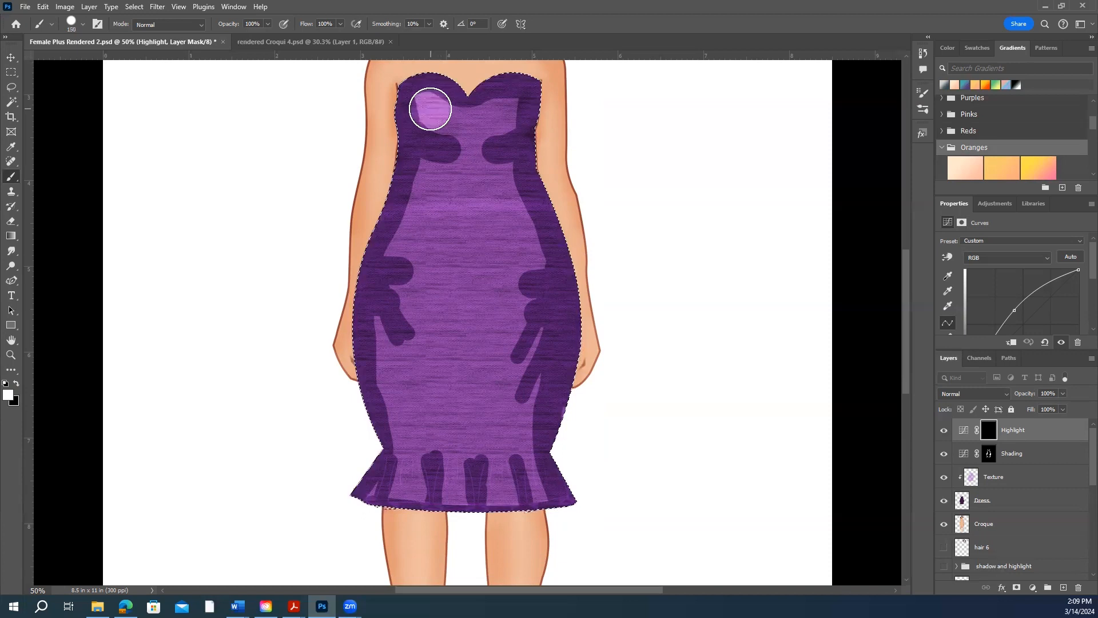
left_click(499, 109)
- Reduce the brush to 45 px and paint a short curved highlight beneath each under-bust shadow on the Highlight mask
scroll(464, 302, "down", 1)
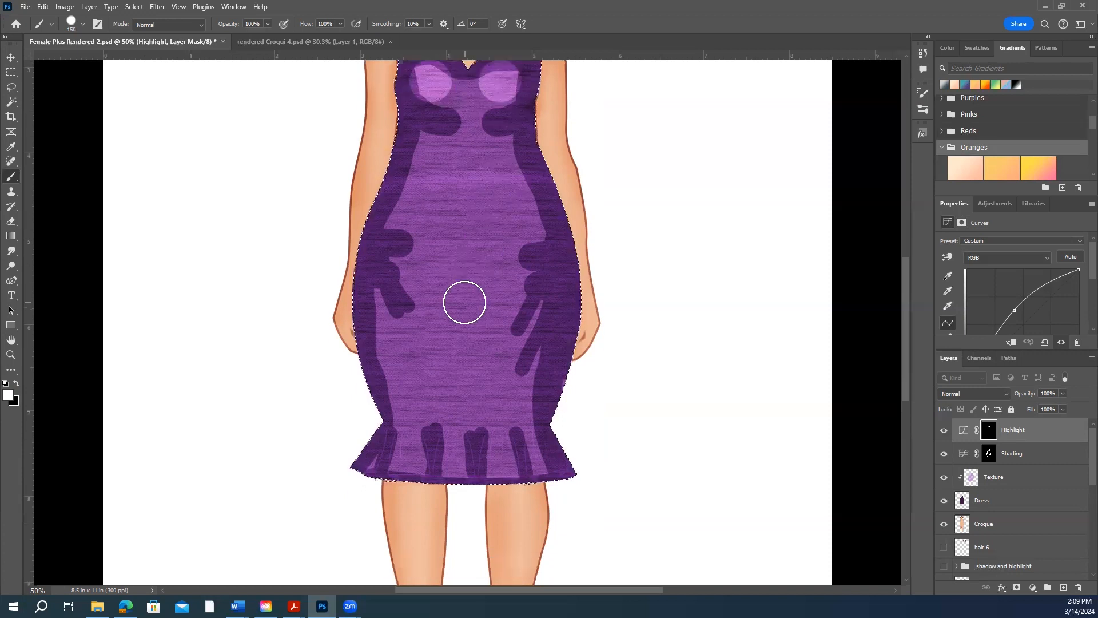
key("bracketleft")
key("bracketleft")
key("bracketleft")
key("bracketleft")
key("bracketleft")
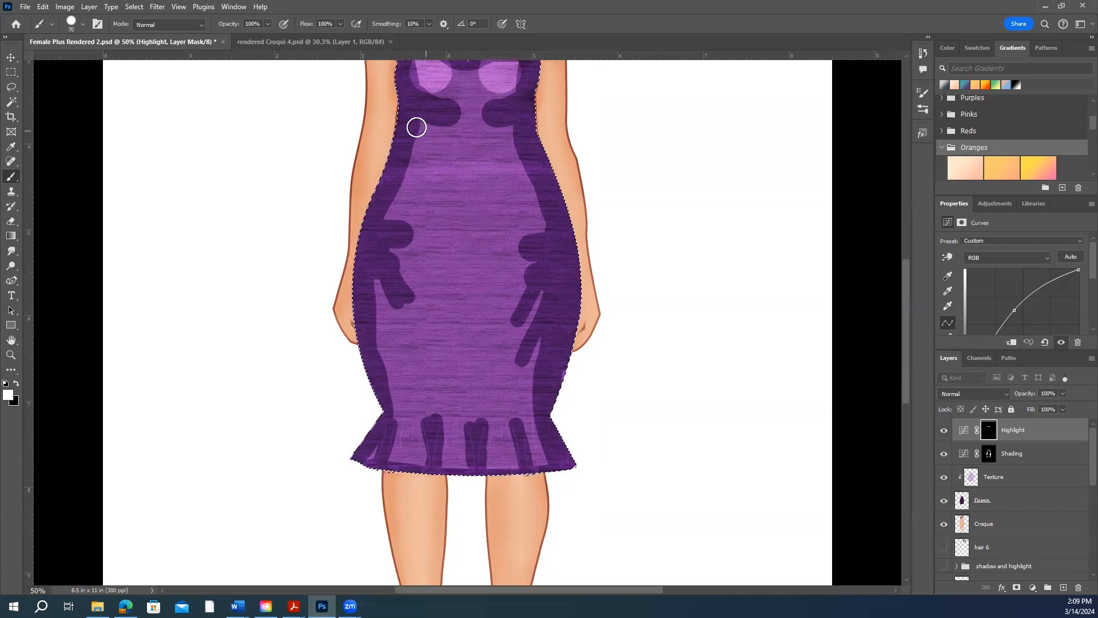
key("bracketleft")
left_click_drag(414, 122, 427, 128)
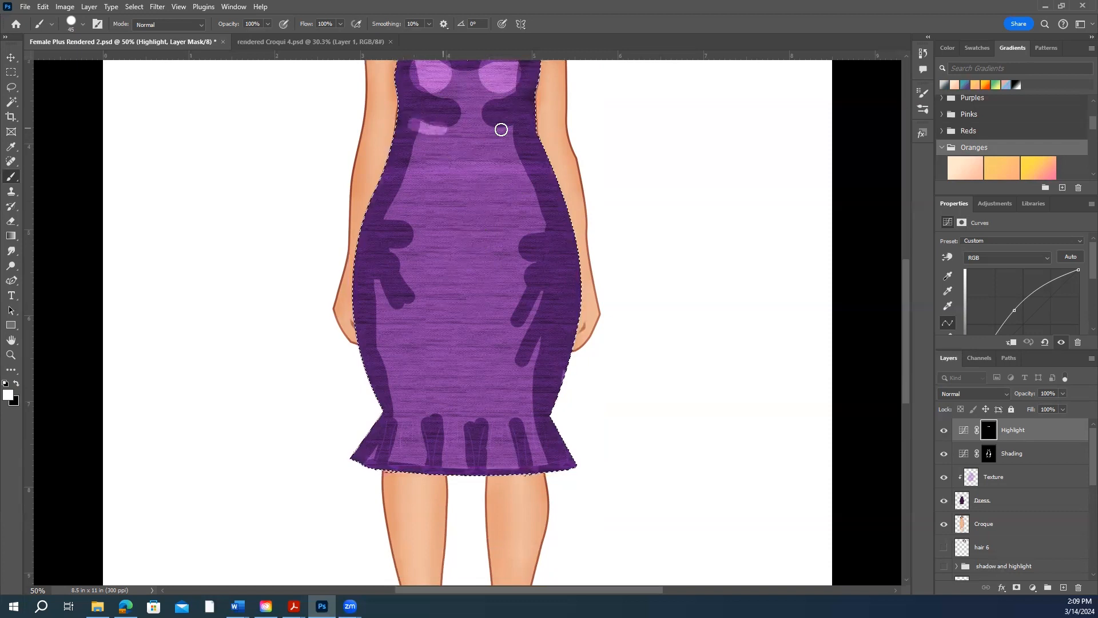
left_click_drag(503, 126, 522, 115)
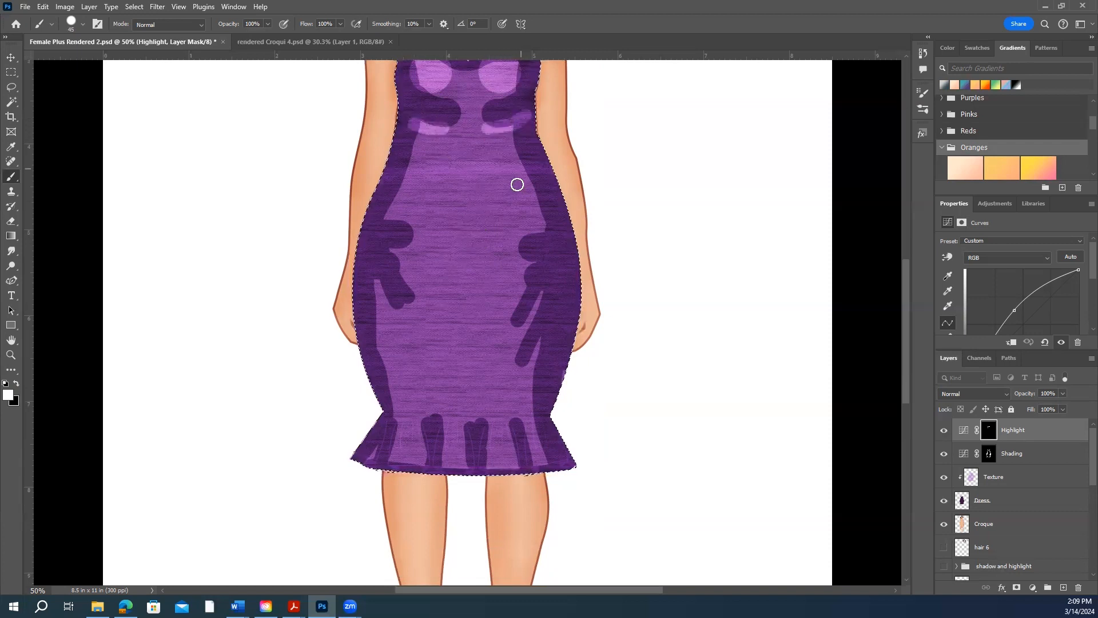
- Paint diagonal highlight strokes on the Highlight mask alongside the crease shadows at both hips
scroll(516, 185, "down", 2)
left_click_drag(375, 206, 398, 247)
mouse_move(542, 226)
left_mouse_down()
mouse_move(499, 270)
mouse_move(535, 282)
mouse_move(522, 301)
left_mouse_up()
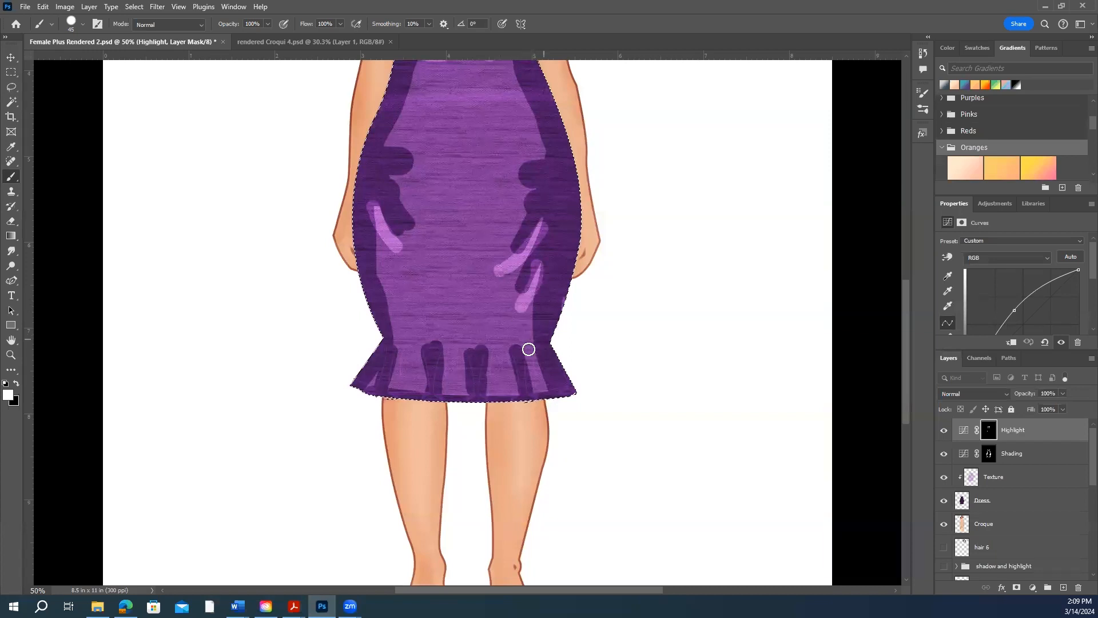
left_click_drag(387, 171, 427, 212)
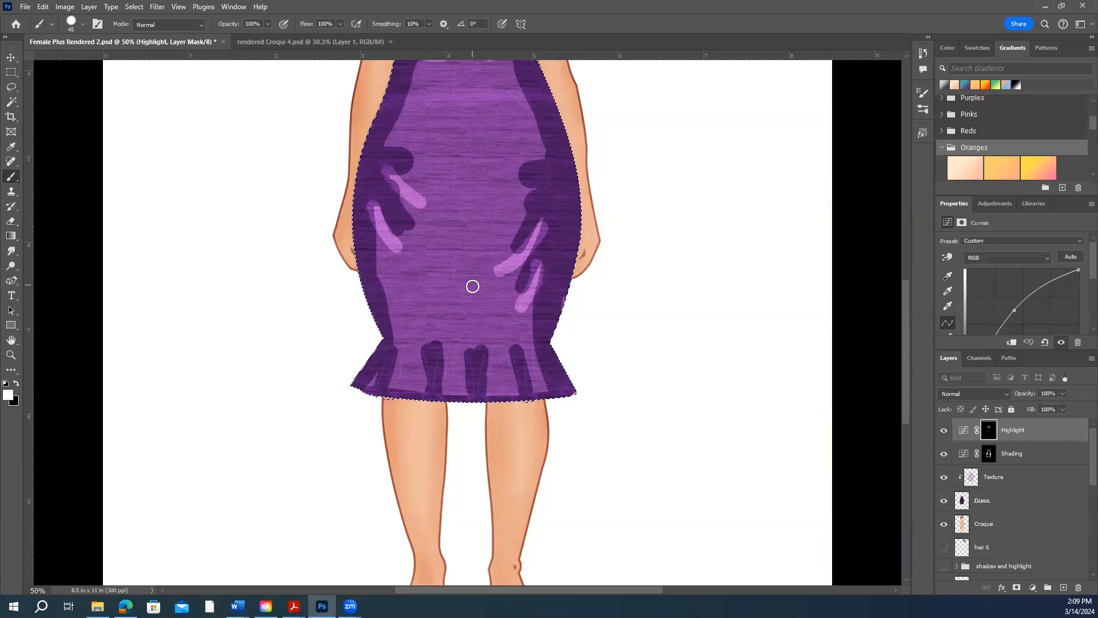
- Enlarge the brush to 70 px and paint highlights between the ruffle's fold shadows, extending two up to the right-hand hip creases
scroll(473, 286, "down", 2)
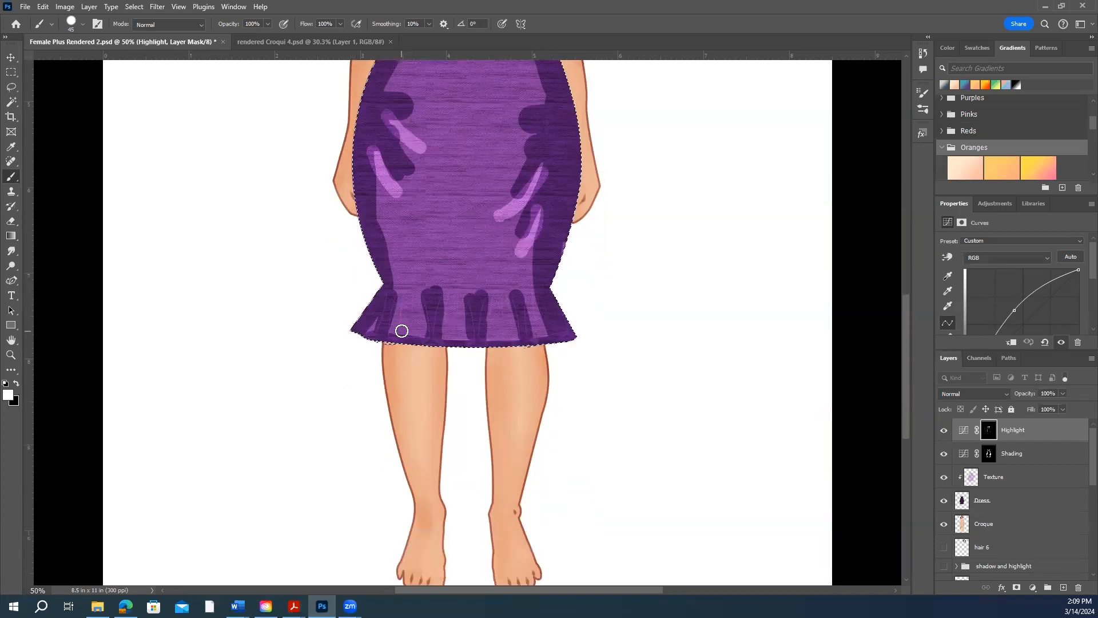
key("bracketright")
key("bracketright")
key("bracketright")
left_click(402, 330)
mouse_move(401, 330)
left_mouse_down()
mouse_move(407, 280)
mouse_move(419, 327)
mouse_move(416, 299)
mouse_move(387, 330)
mouse_move(370, 323)
left_mouse_up()
left_click_drag(456, 324, 448, 335)
mouse_move(447, 282)
left_mouse_down()
mouse_move(460, 337)
mouse_move(460, 274)
mouse_move(499, 336)
mouse_move(493, 269)
mouse_move(515, 338)
mouse_move(489, 211)
left_mouse_up()
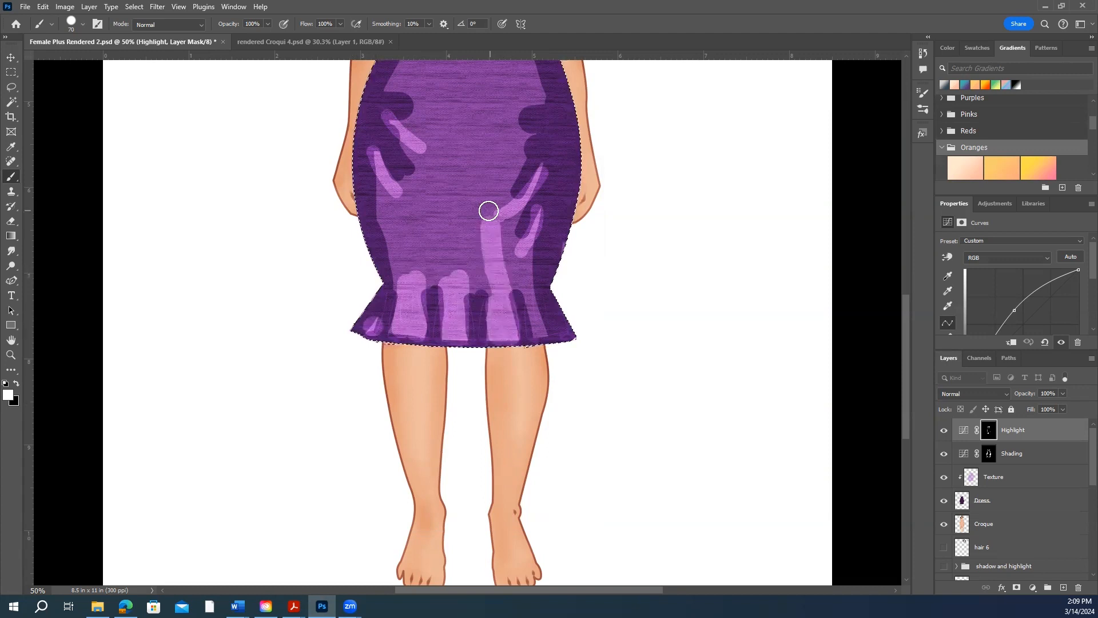
left_click_drag(539, 331, 512, 255)
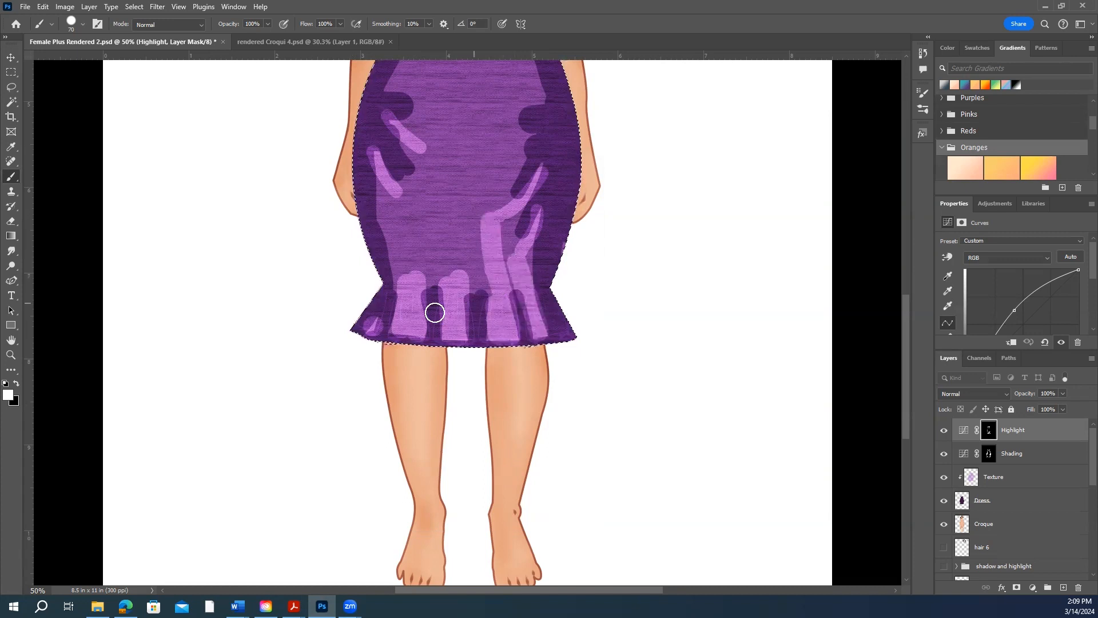
- Paint a long vertical highlight down the dress's centre front and a short one along the lower left side above the ruffle
scroll(448, 280, "up", 5)
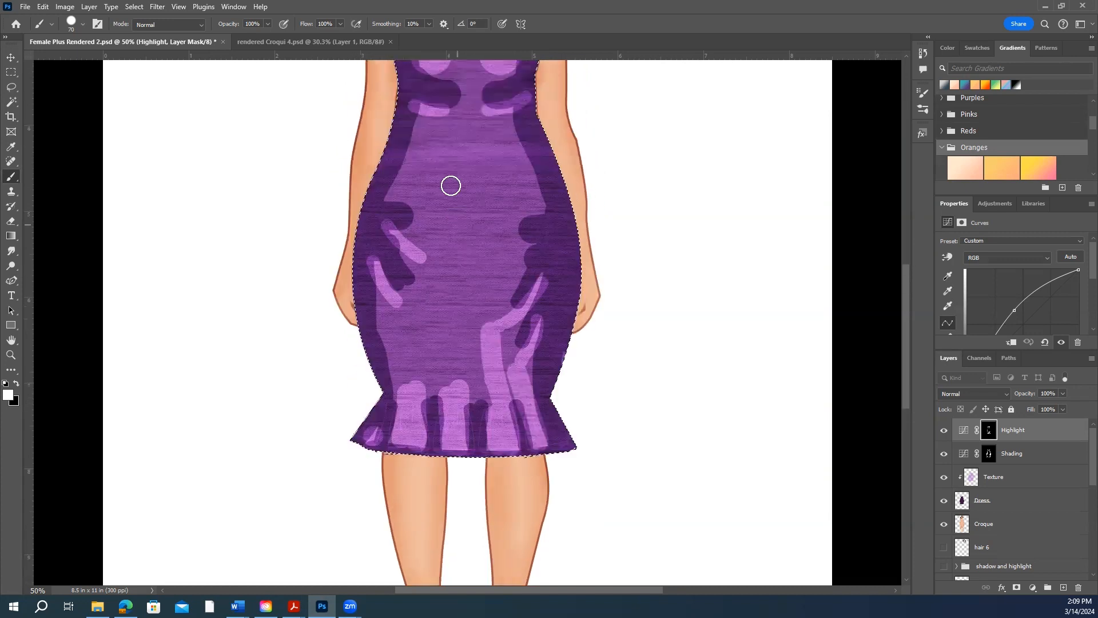
left_click_drag(474, 154, 458, 313)
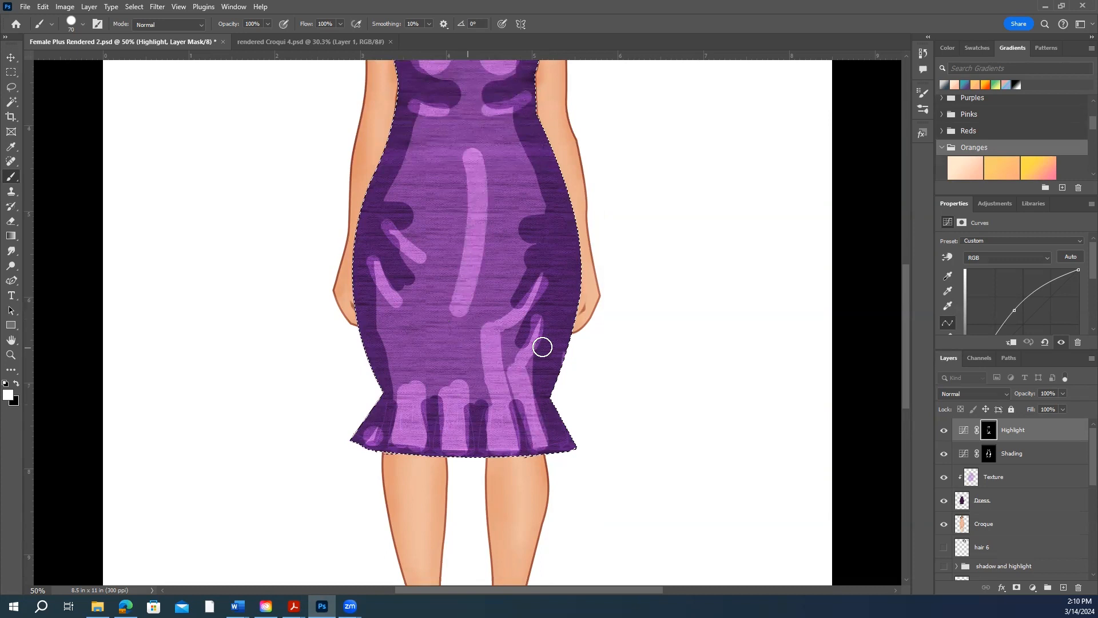
scroll(541, 343, "up", 2)
scroll(635, 345, "down", 3)
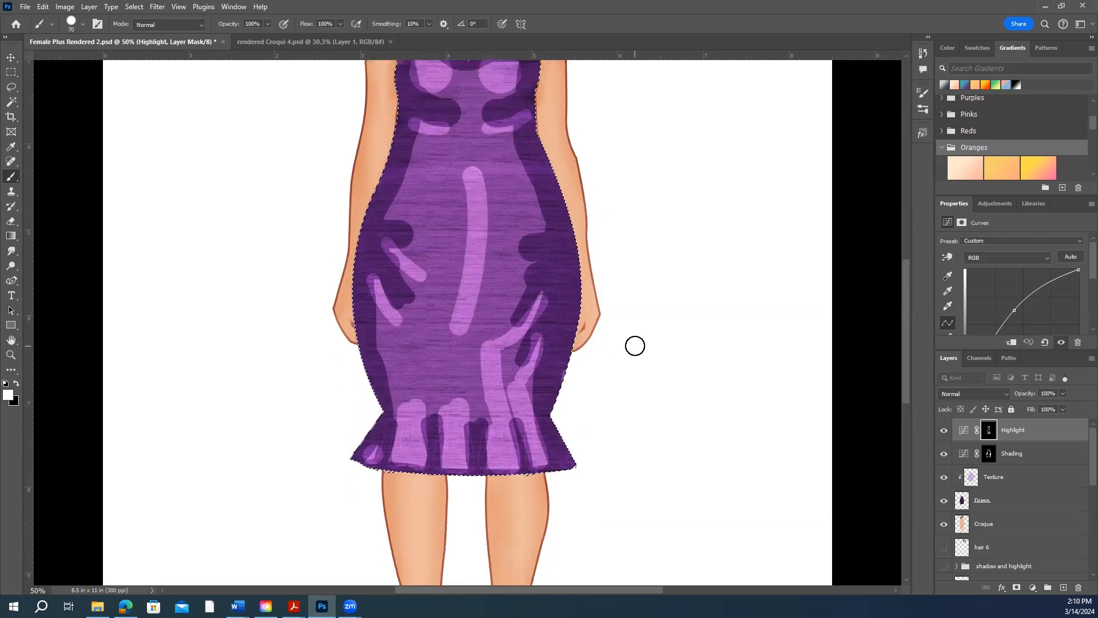
scroll(634, 346, "down", 2)
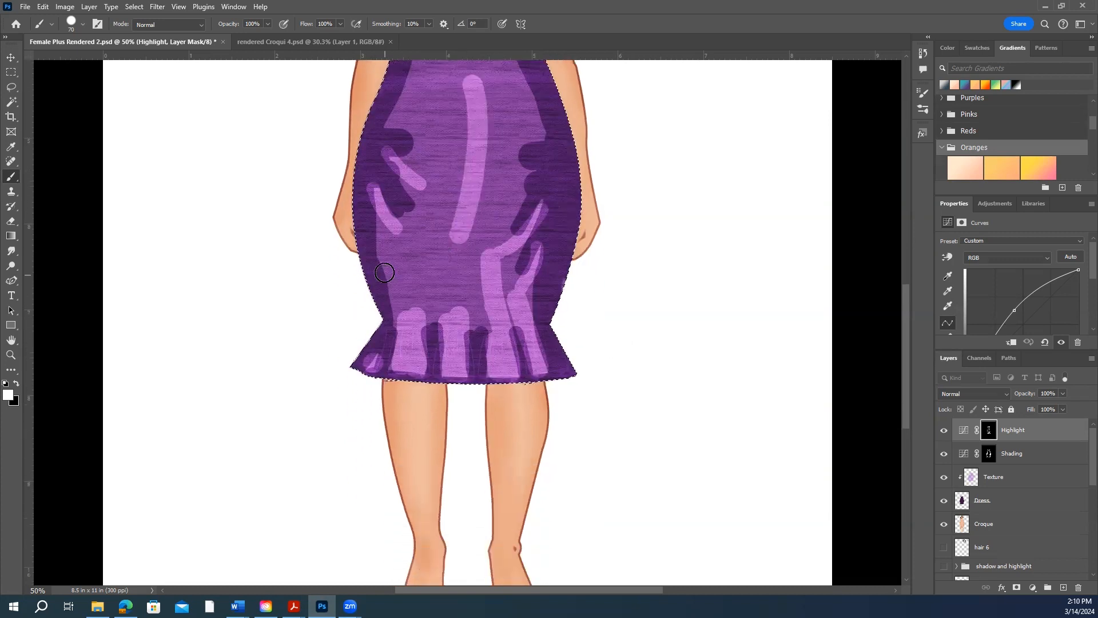
scroll(627, 345, "up", 4)
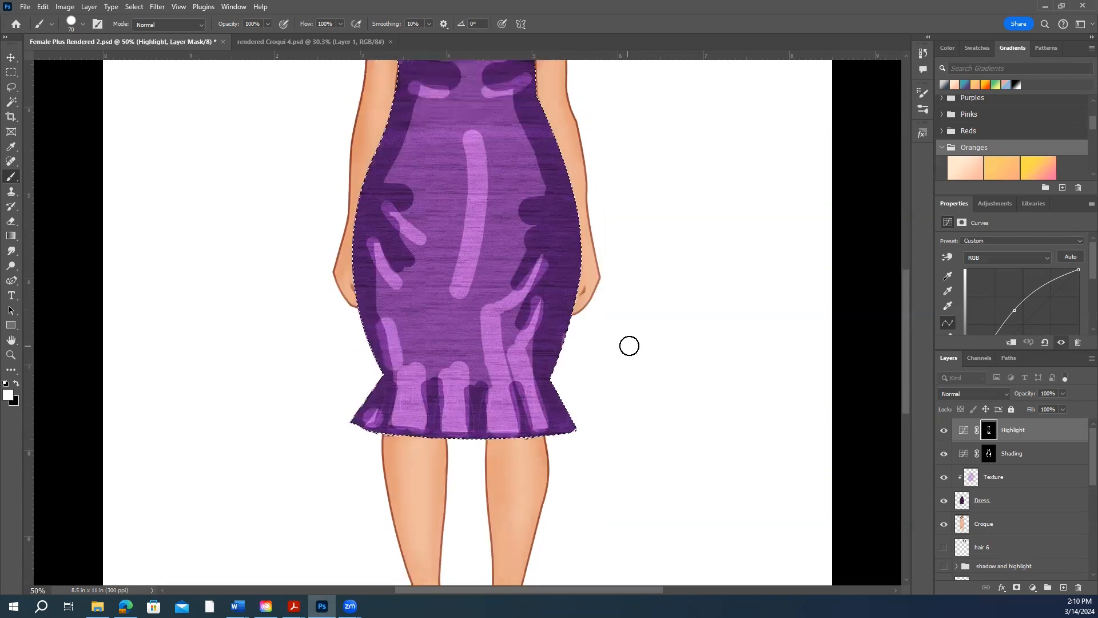
- Feather the Highlight mask to 43.3 px and the Shading mask to 59.3 px
scroll(629, 338, "up", 2)
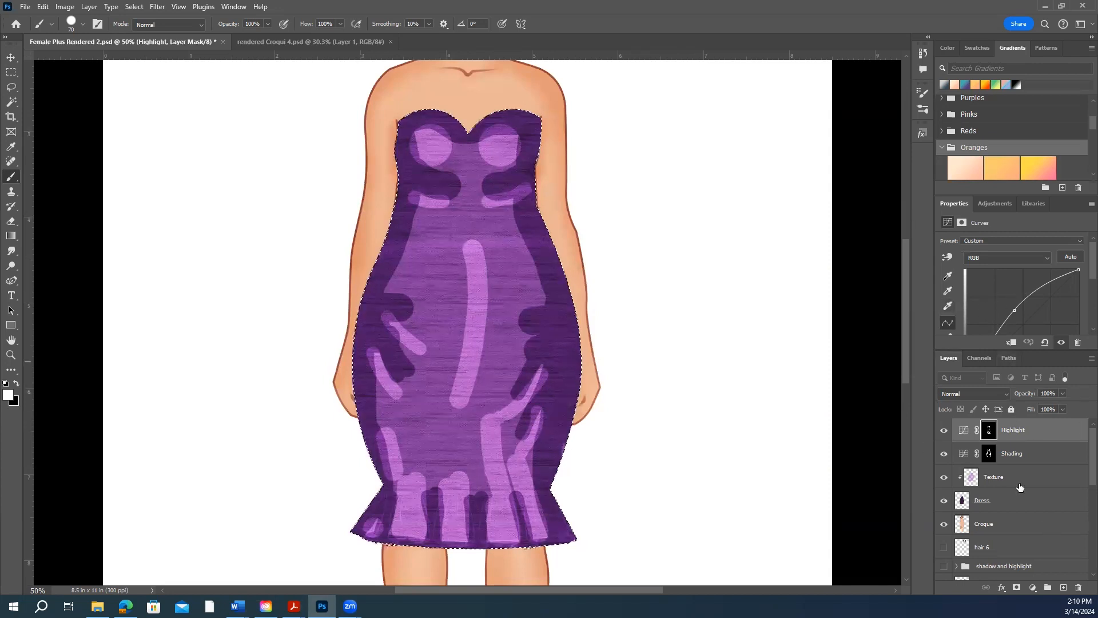
left_click(960, 223)
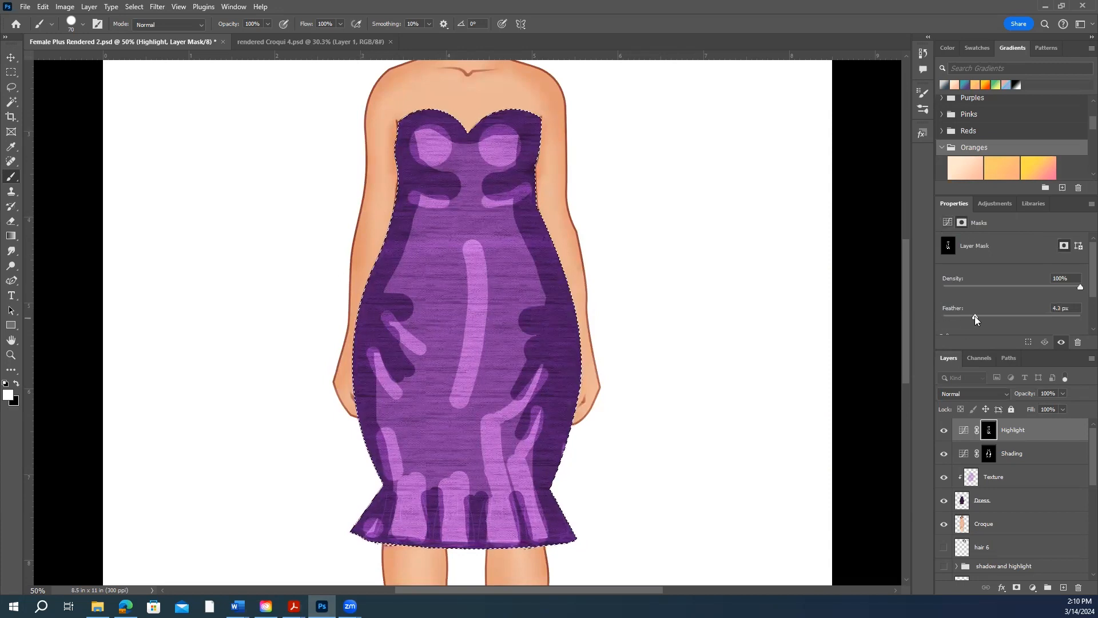
left_click_drag(991, 316, 1002, 319)
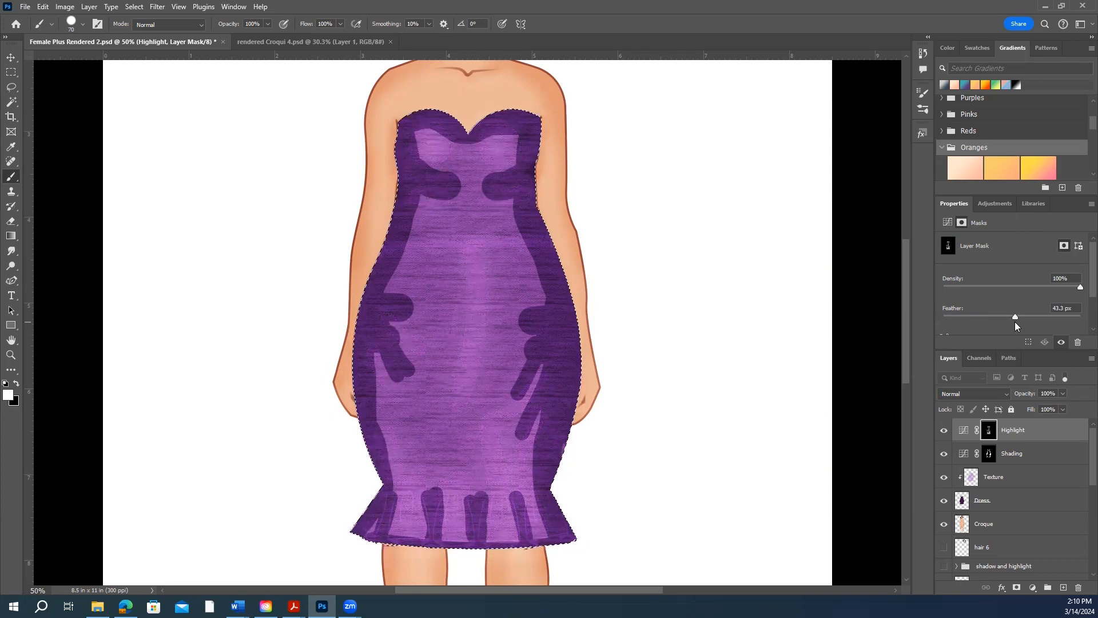
left_click(989, 454)
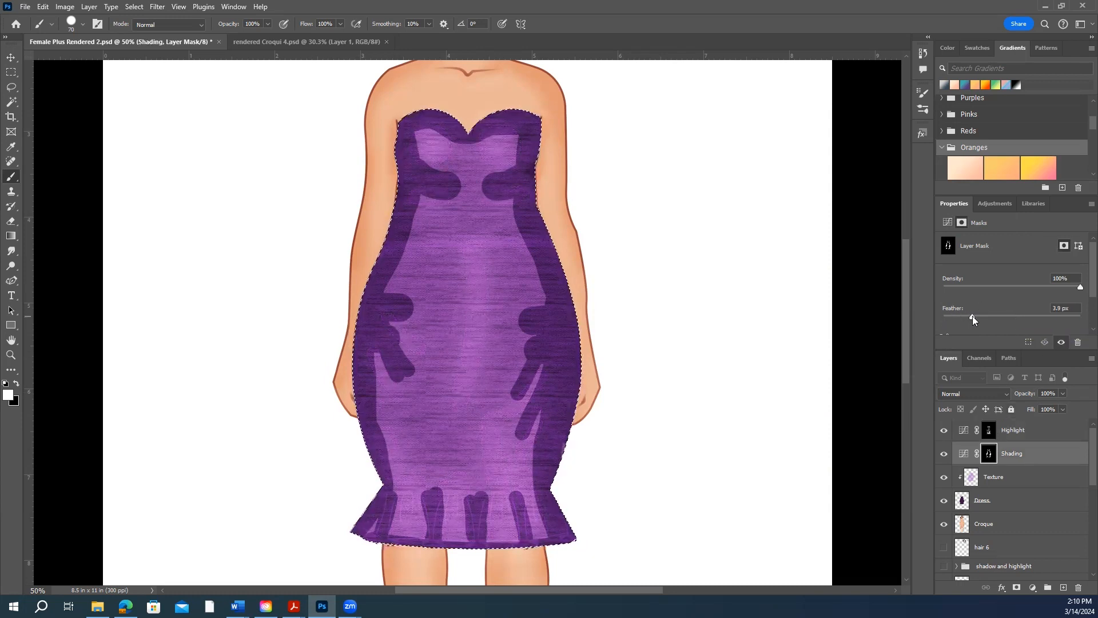
left_click_drag(988, 319, 1007, 319)
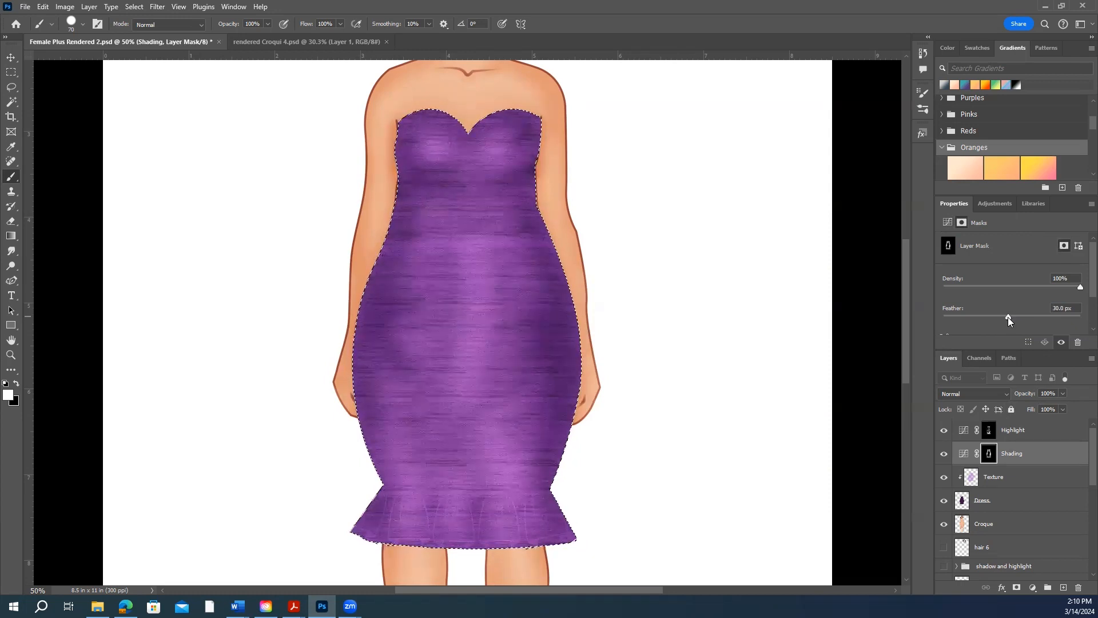
left_click_drag(1004, 318, 1009, 317)
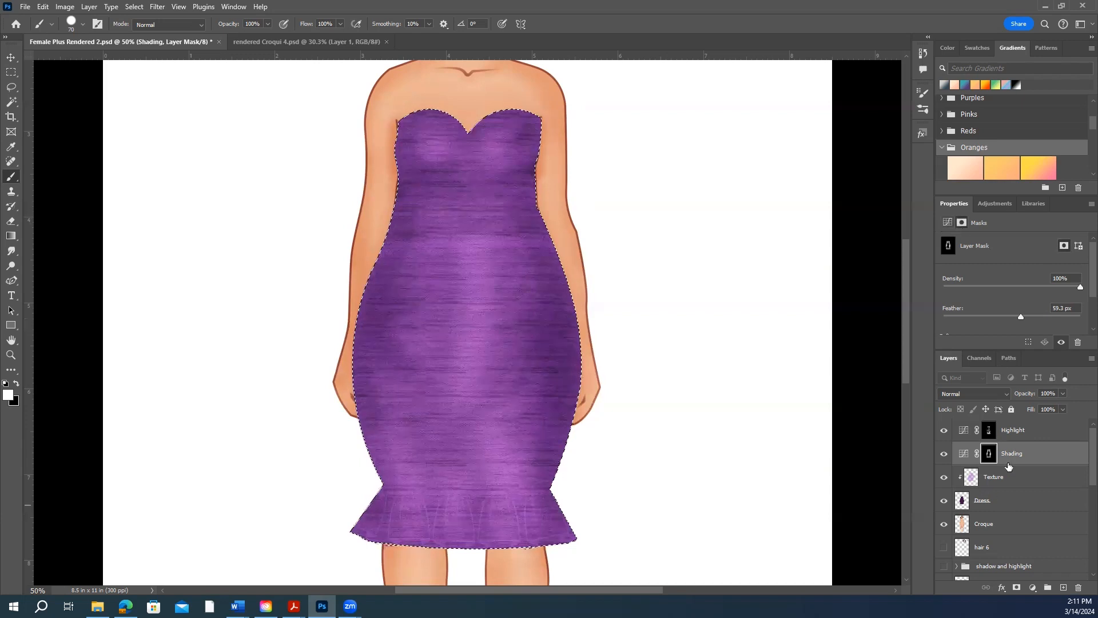
- Repaint the vertical fold shadows across the ruffle on the feathered Shading mask
left_click_drag(392, 508, 378, 563)
left_click_drag(437, 494, 435, 561)
left_click_drag(425, 473, 435, 559)
mouse_move(482, 478)
left_mouse_down()
mouse_move(487, 558)
mouse_move(473, 481)
mouse_move(479, 558)
left_mouse_up()
left_click_drag(514, 482, 529, 566)
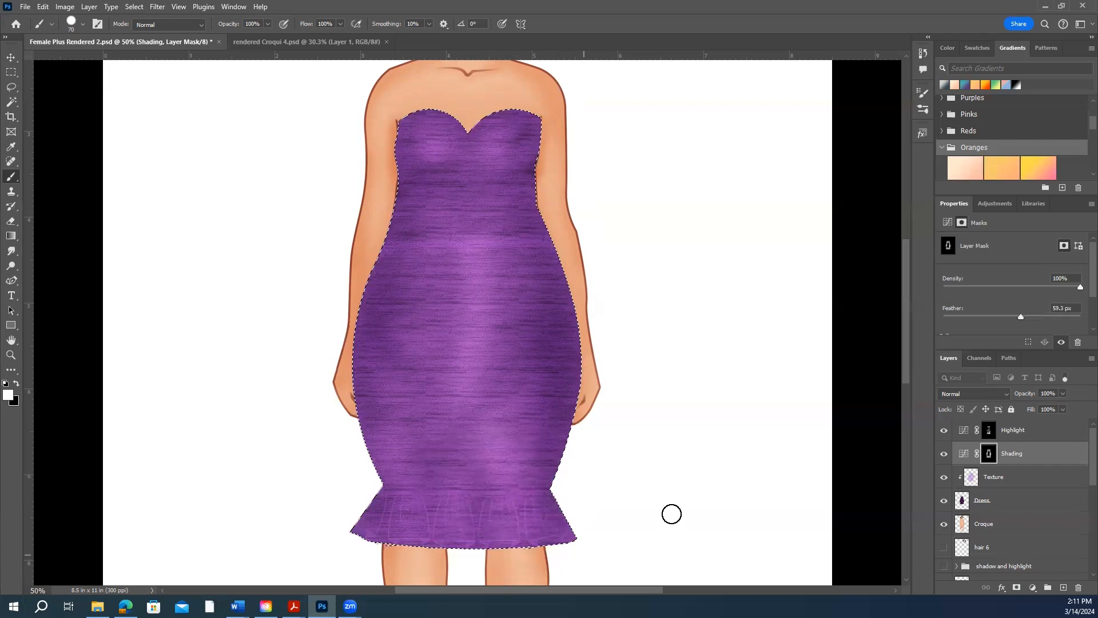
scroll(606, 375, "up", 1)
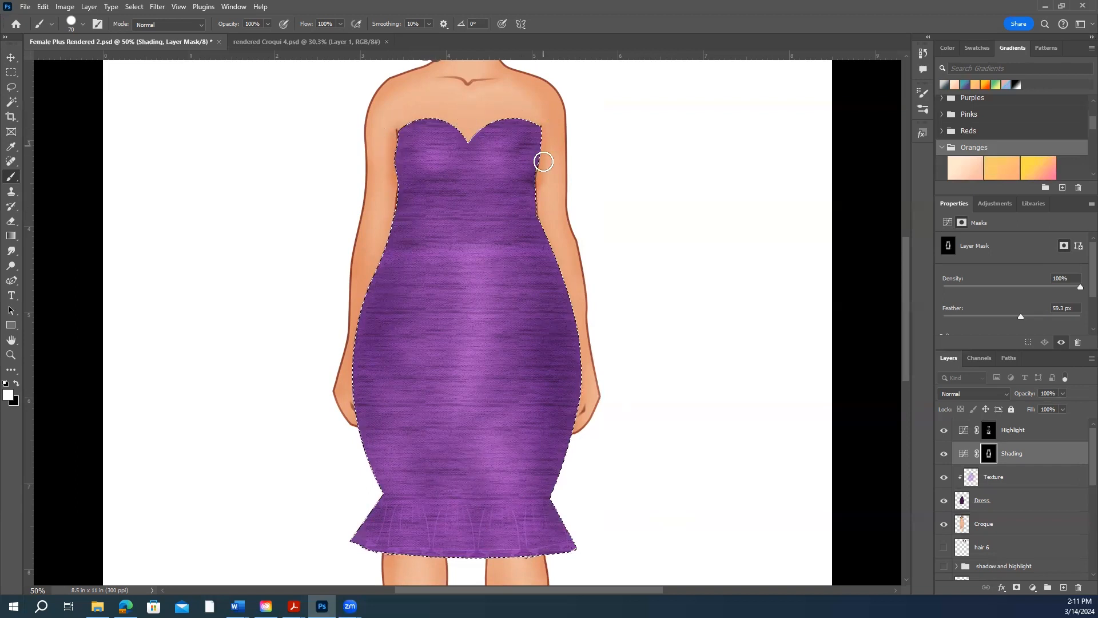
left_click(989, 431)
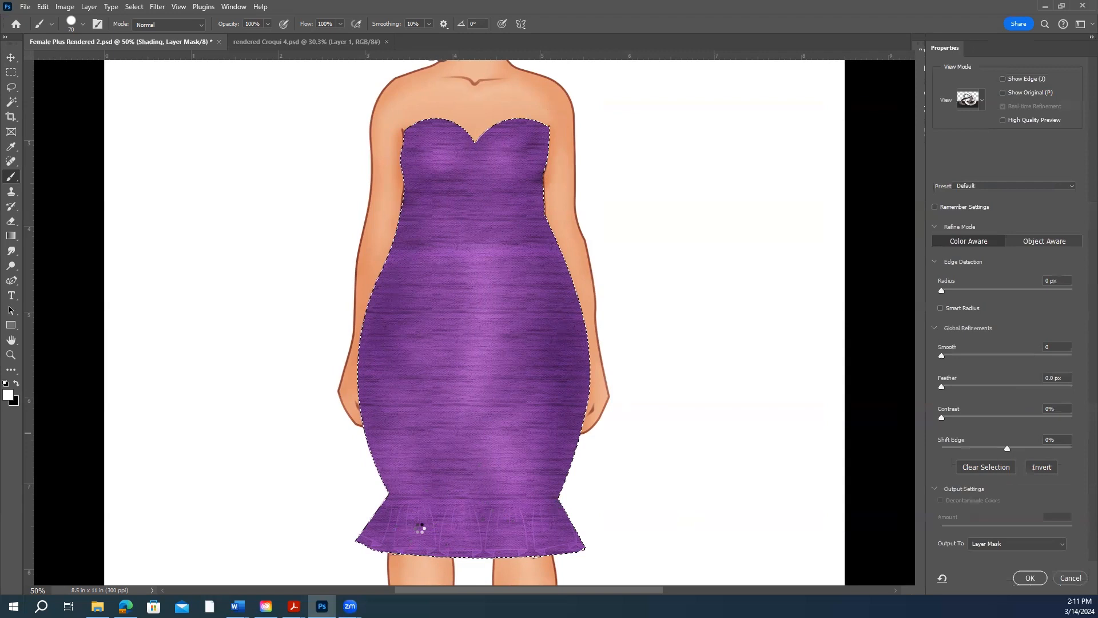
scroll(697, 497, "down", 2)
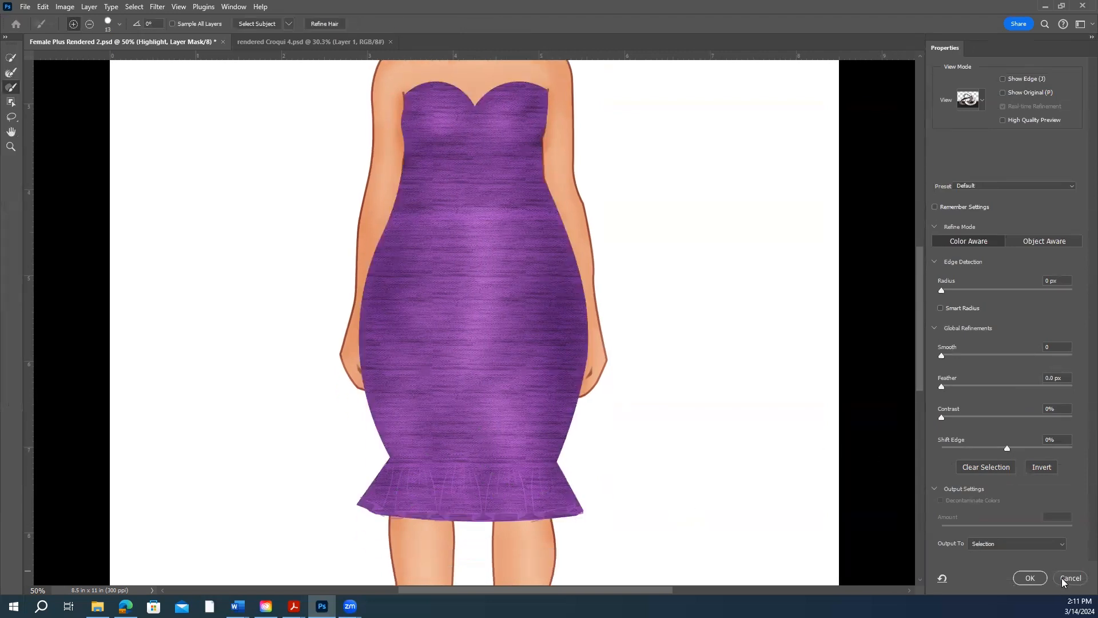
key("Return")
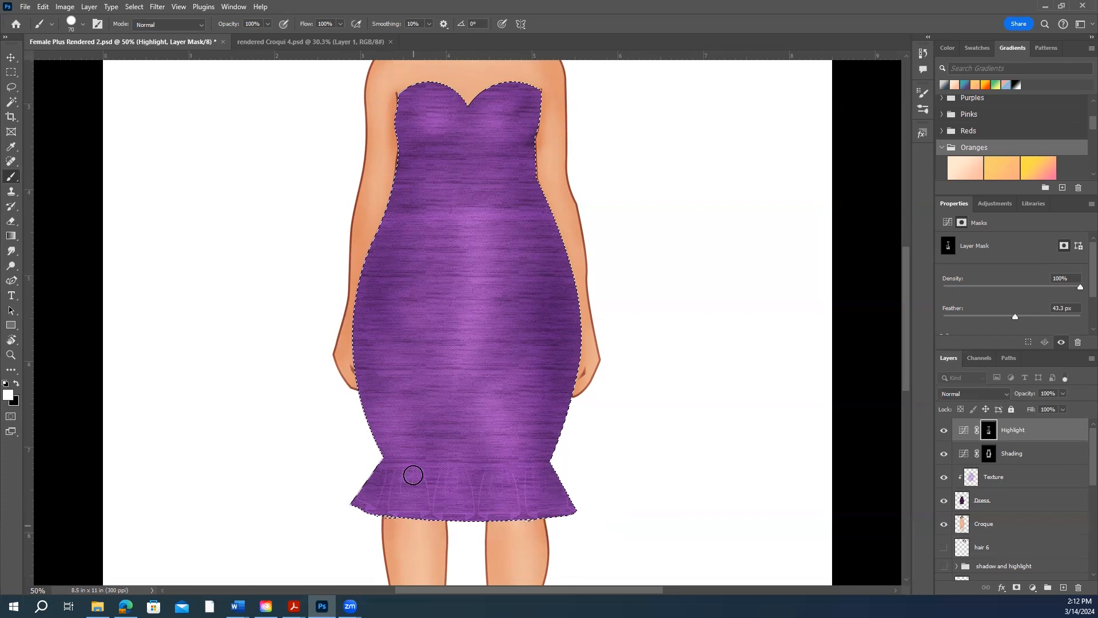
- Deselect the dress outline
scroll(708, 520, "up", 1)
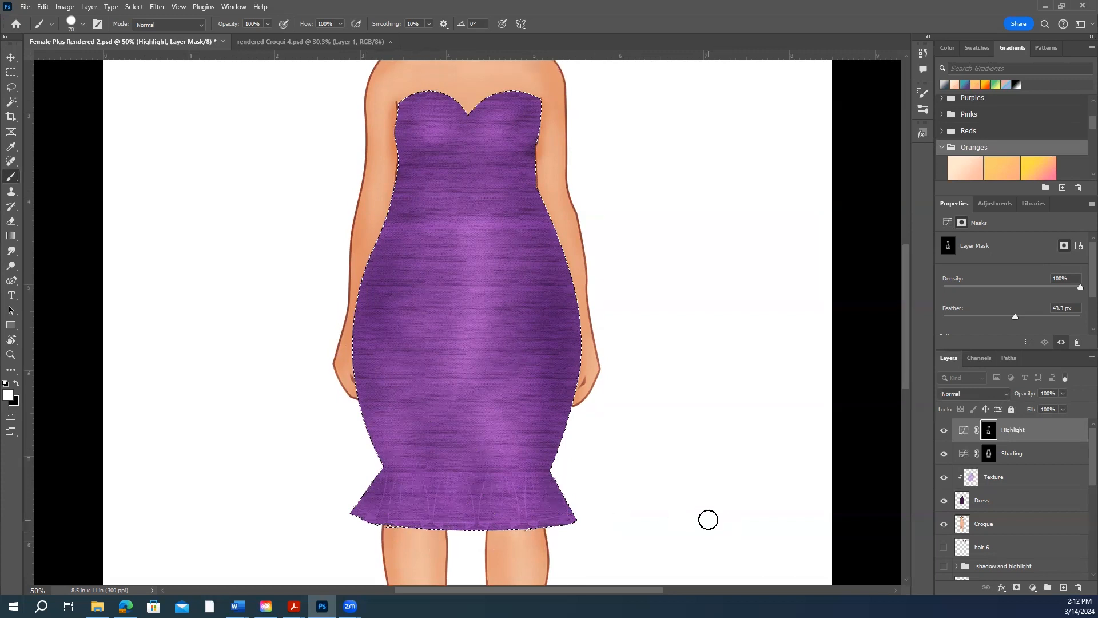
scroll(648, 523, "down", 1)
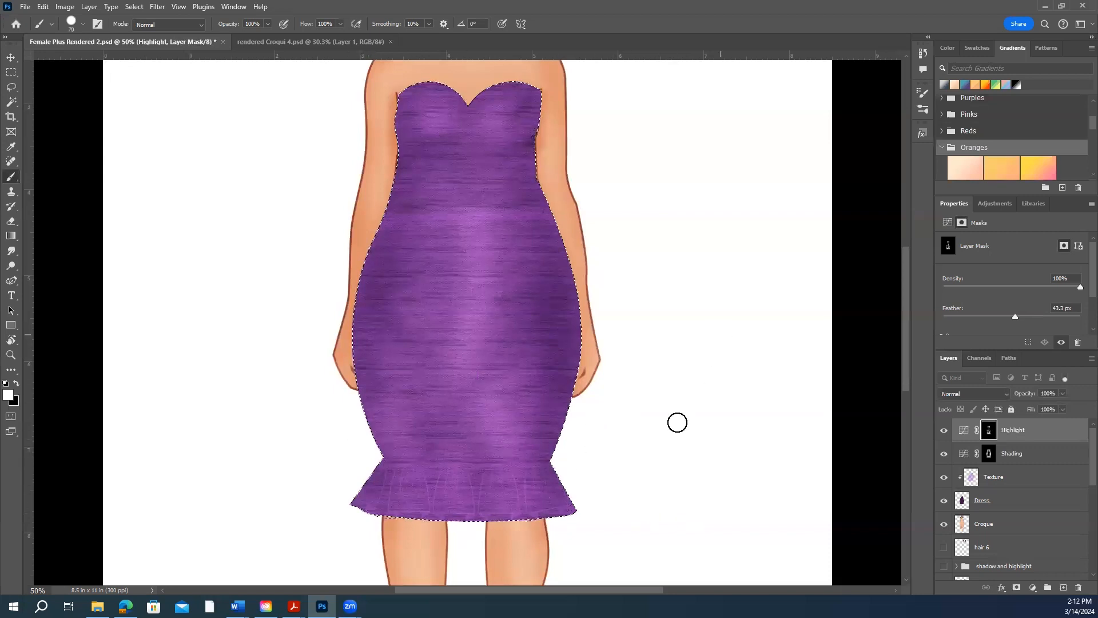
scroll(533, 329, "up", 3)
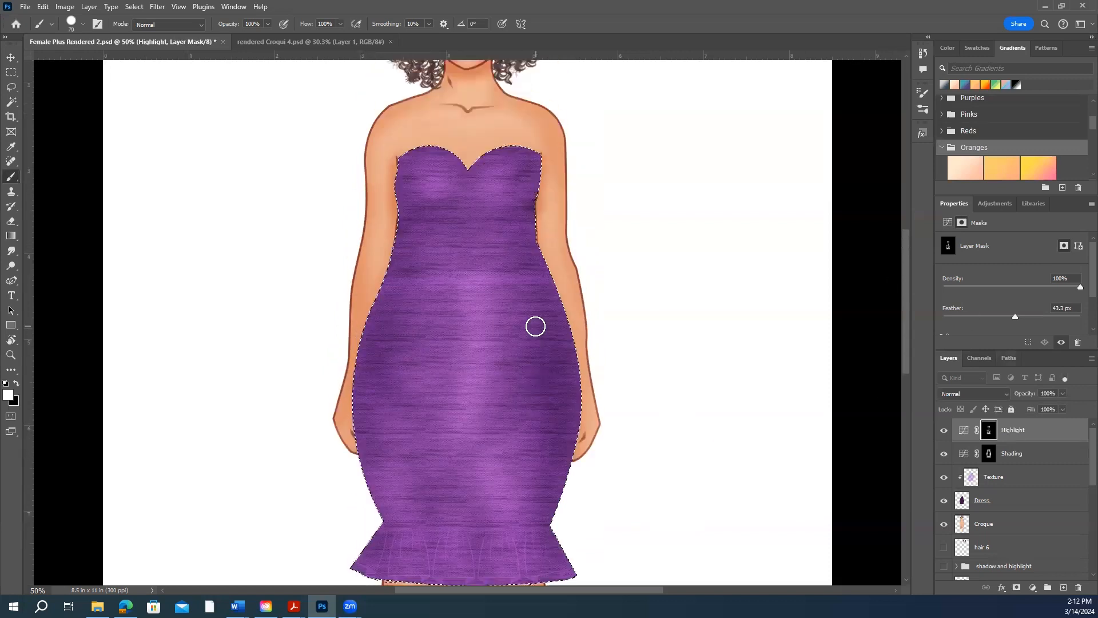
scroll(573, 292, "down", 2)
scroll(634, 403, "down", 1)
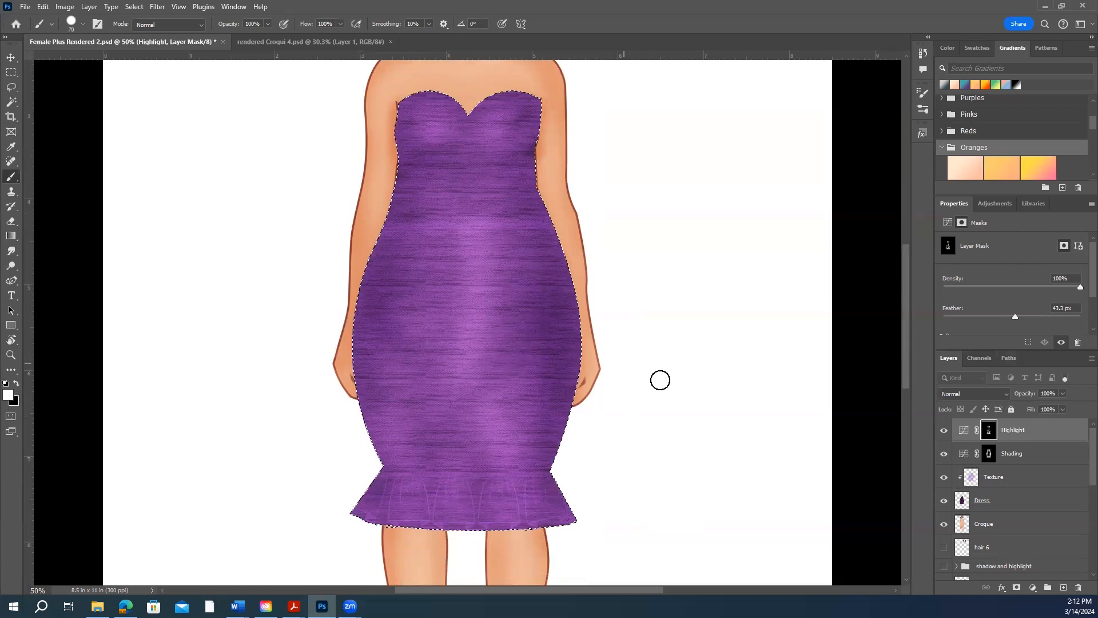
key("ctrl+d")
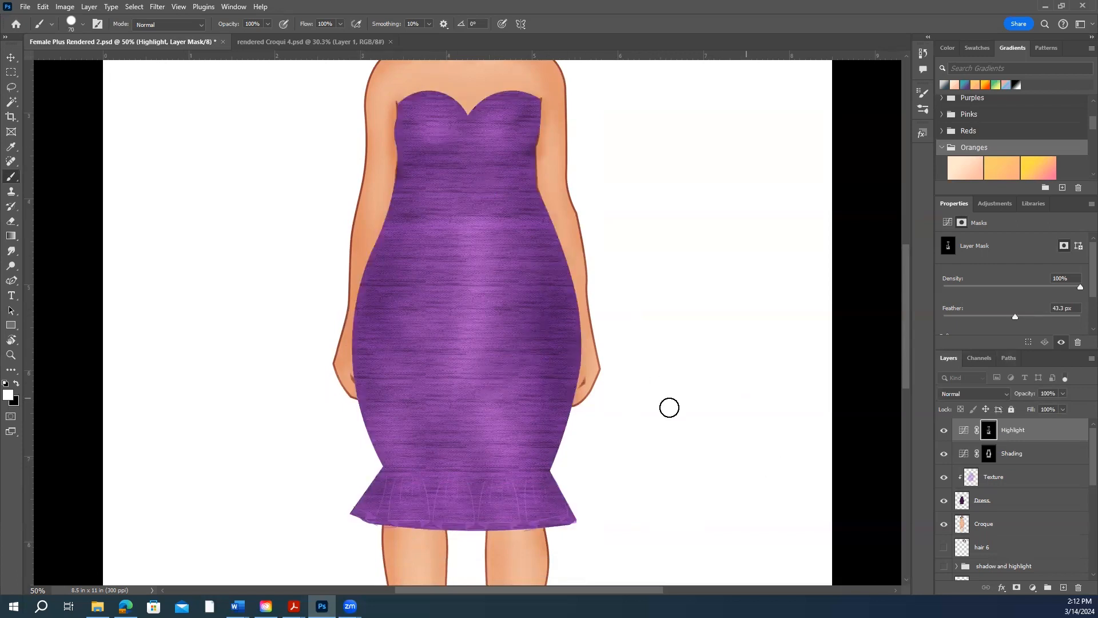
- Examine the shading, highlights and fabric texture of the purple dress from the sweetheart bust to the ruffled hem
scroll(486, 245, "up", 2)
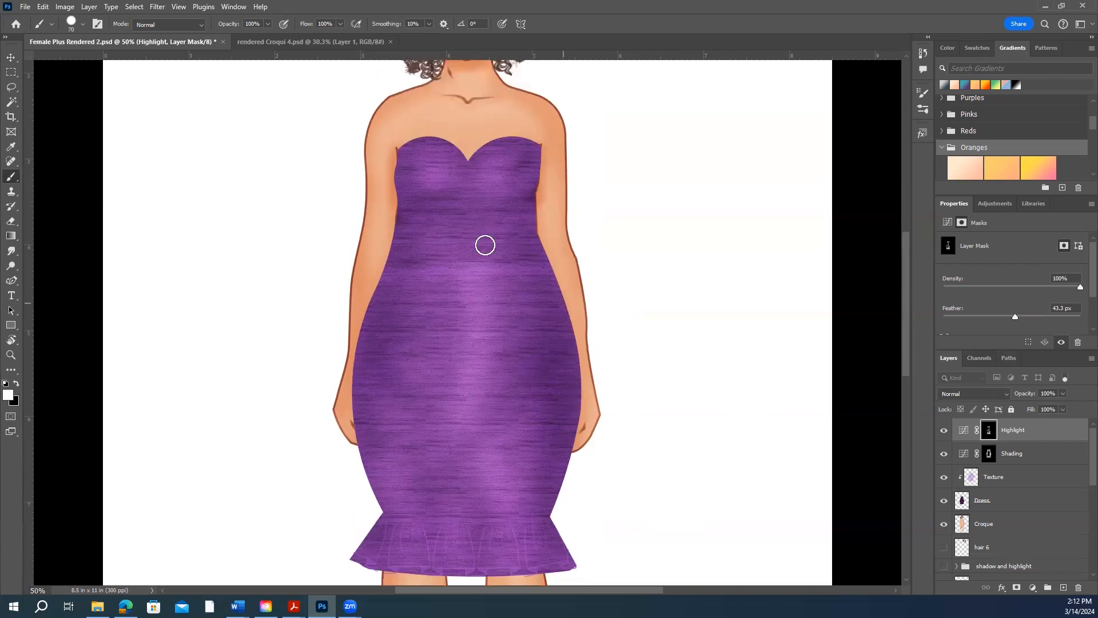
scroll(625, 387, "down", 2)
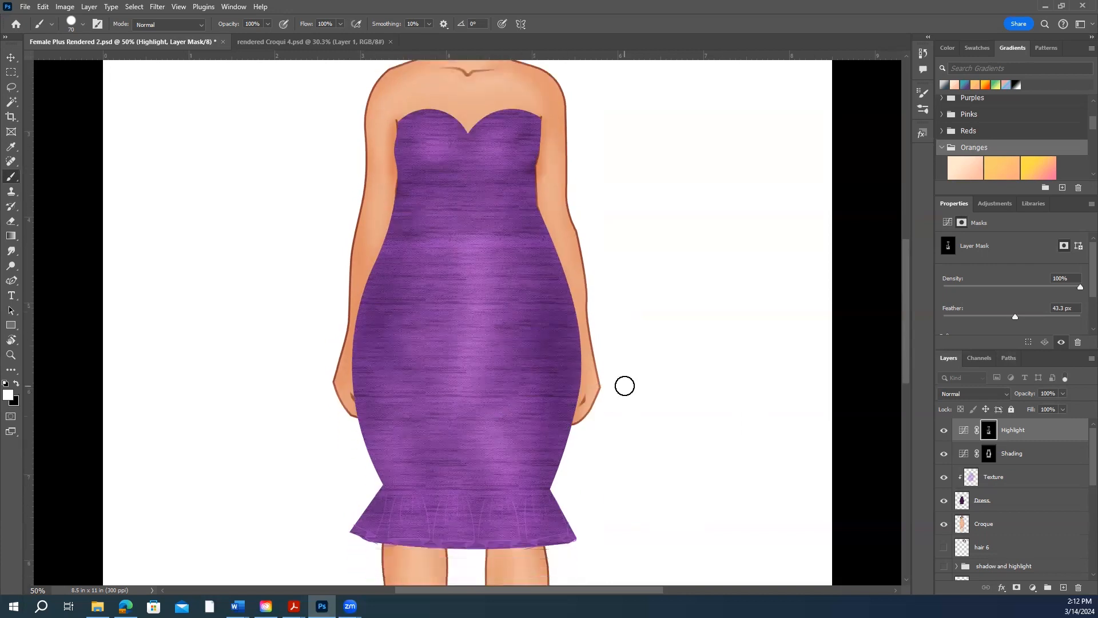
scroll(508, 326, "up", 3)
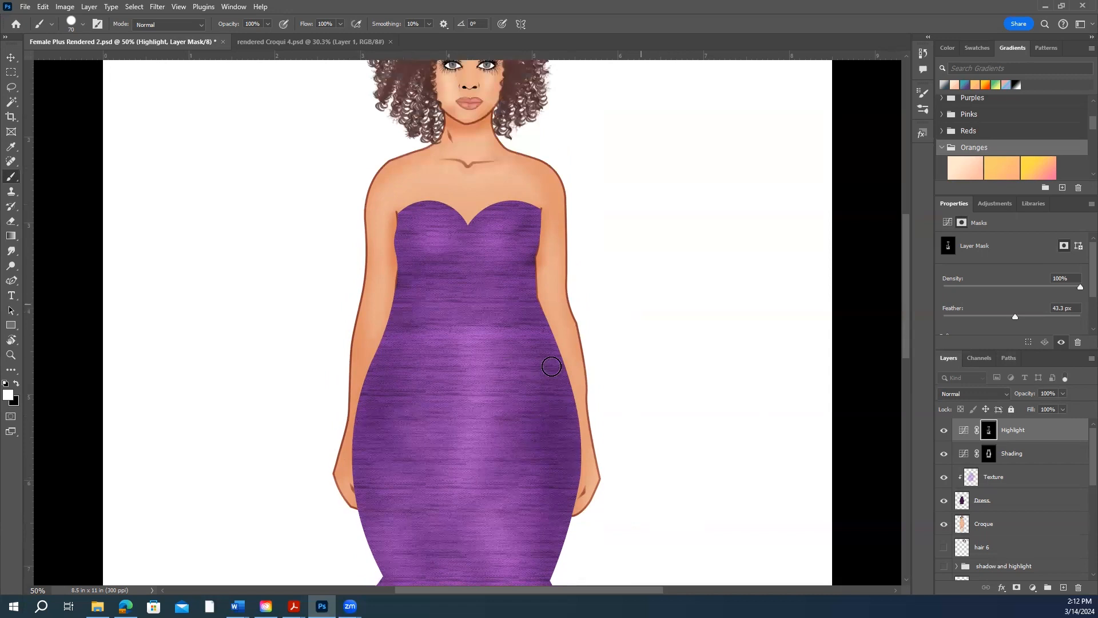
scroll(568, 370, "down", 3)
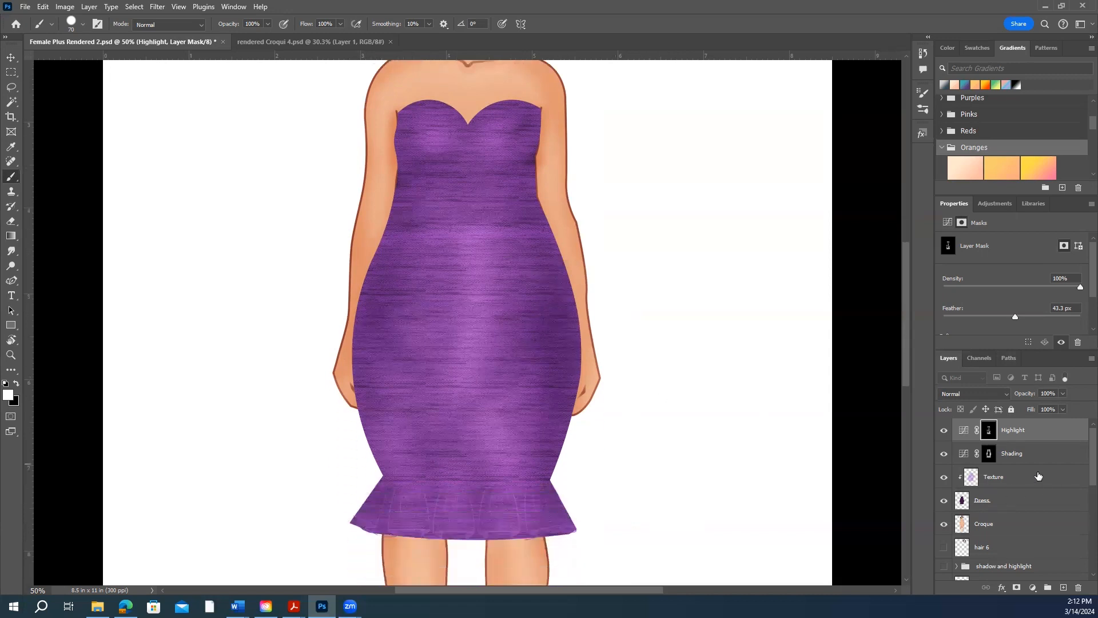
left_click(1024, 481)
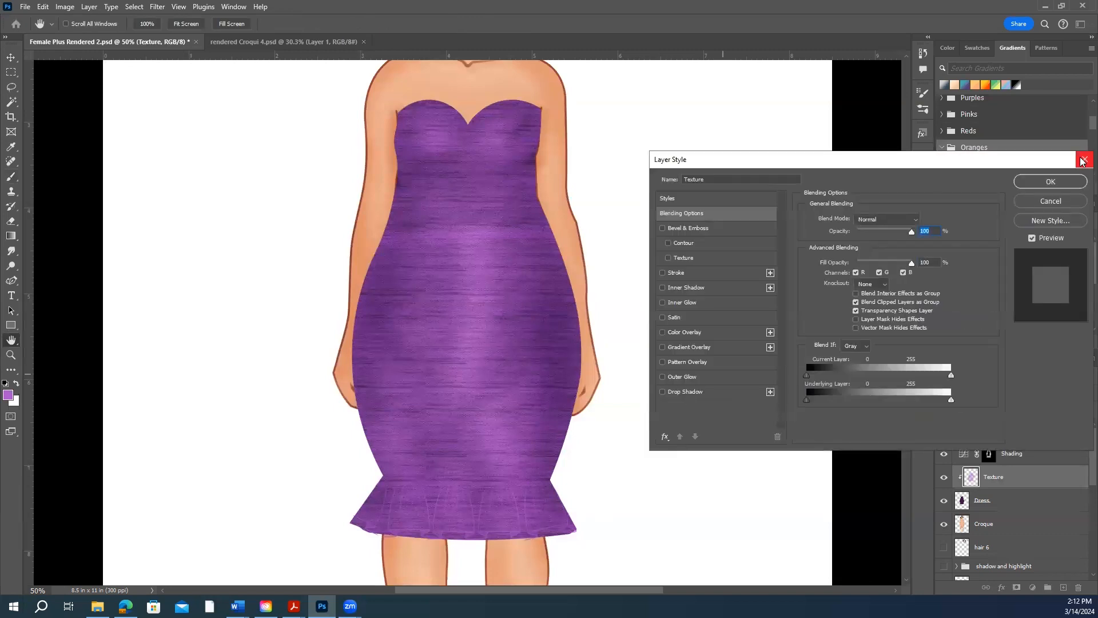
left_click(1082, 163)
key("b")
scroll(489, 239, "down", 2)
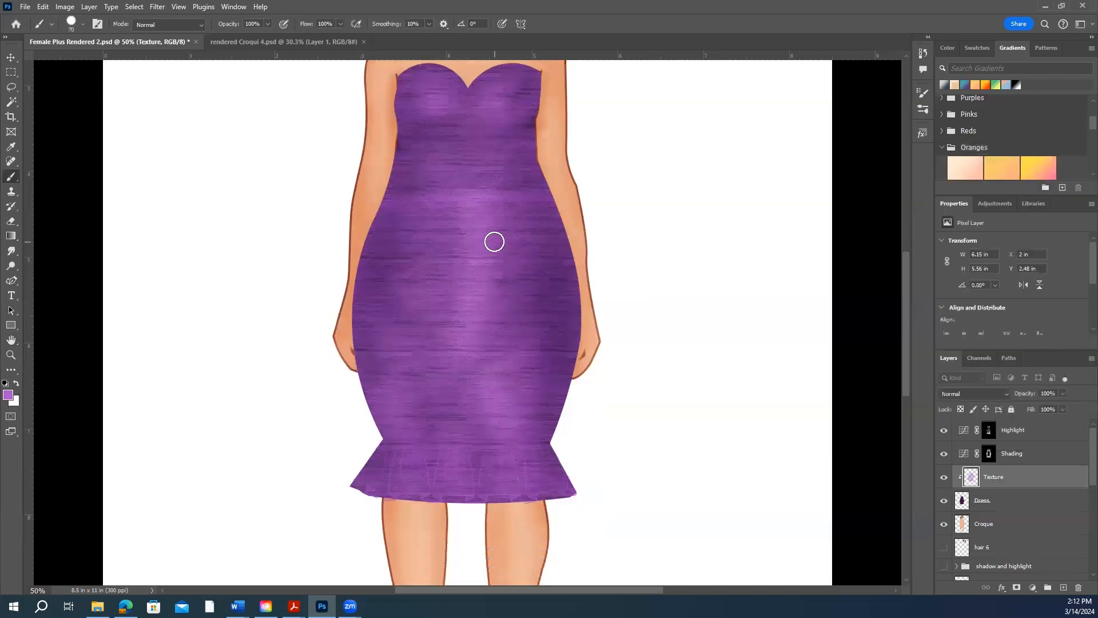
scroll(494, 242, "up", 1)
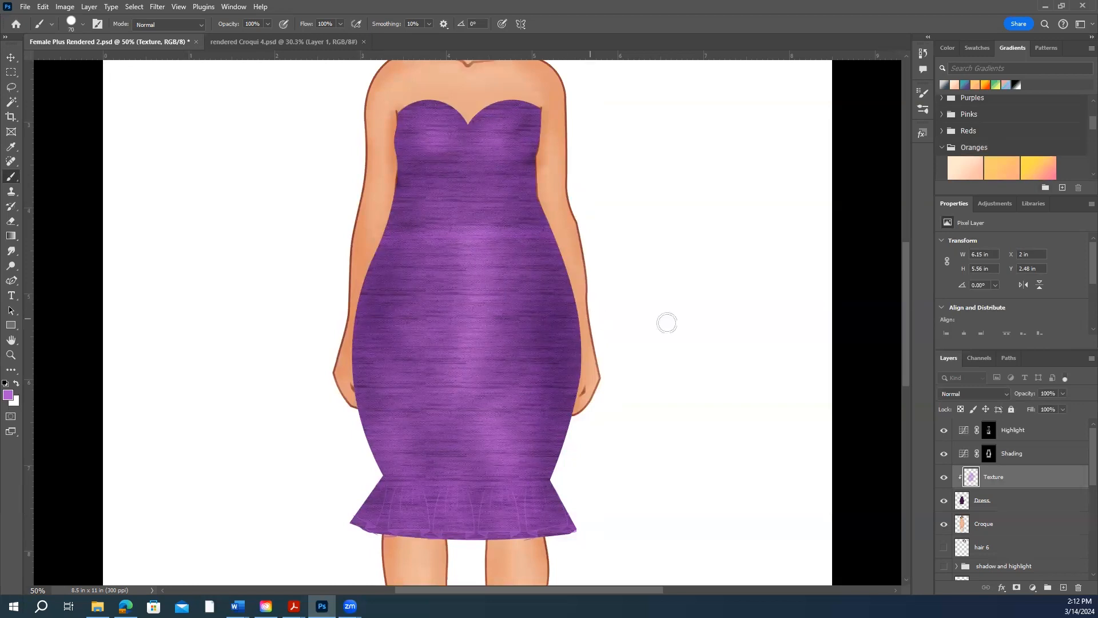
scroll(678, 323, "down", 2)
scroll(678, 323, "up", 2)
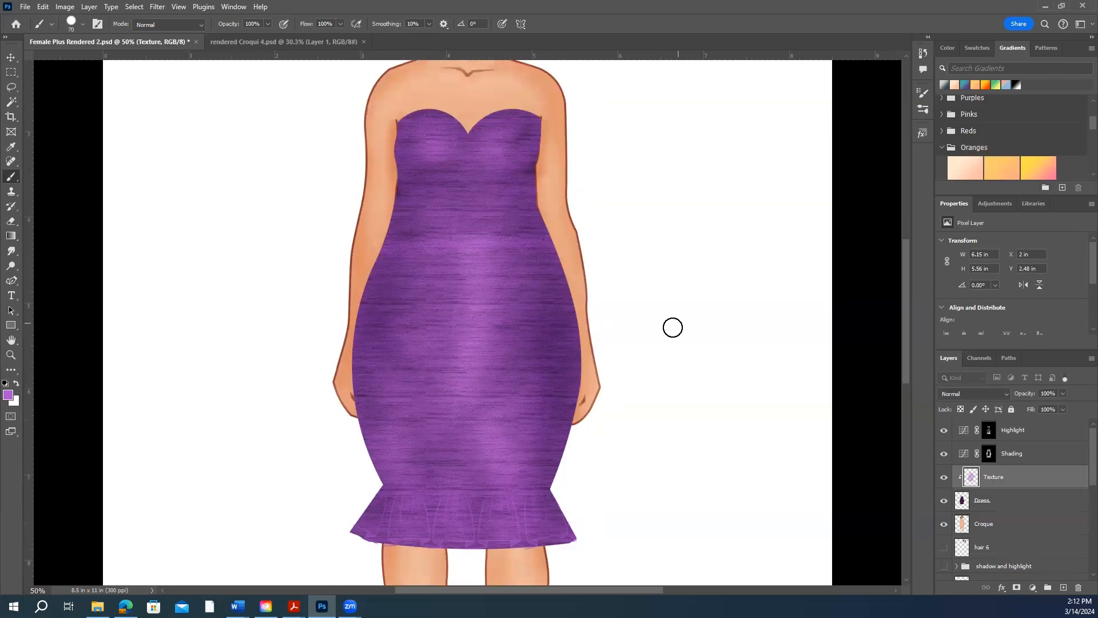
scroll(672, 327, "up", 1)
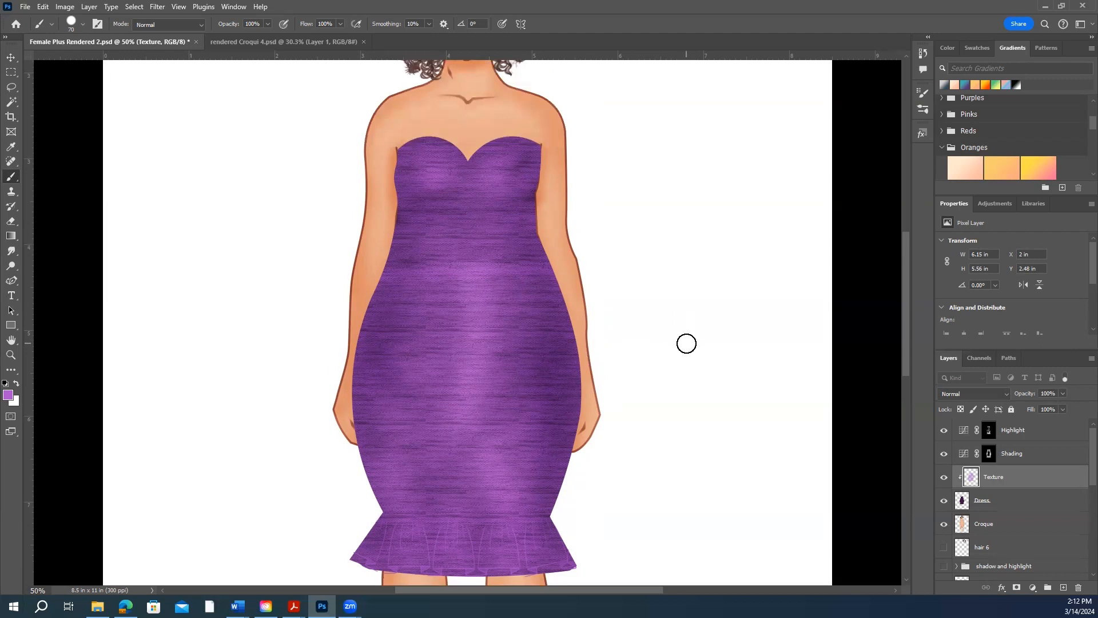
scroll(684, 342, "down", 2)
scroll(684, 341, "up", 3)
scroll(684, 341, "up", 1)
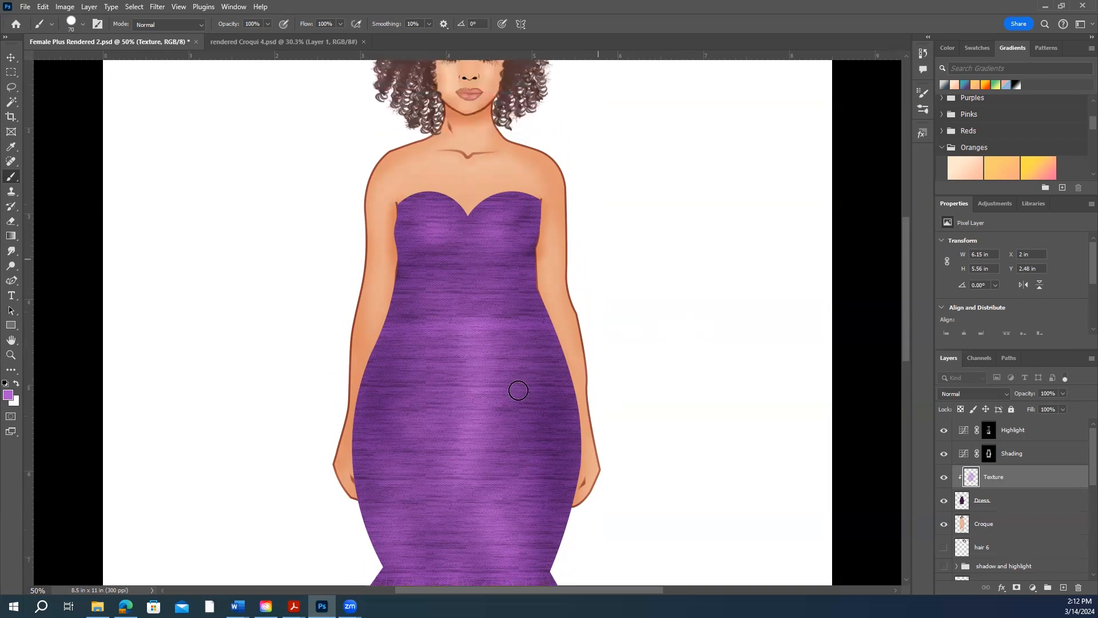
- Switch to the rendered Croqui 4.psd document, activate the Pen Tool in Path mode and show the document's paths
left_click(250, 44)
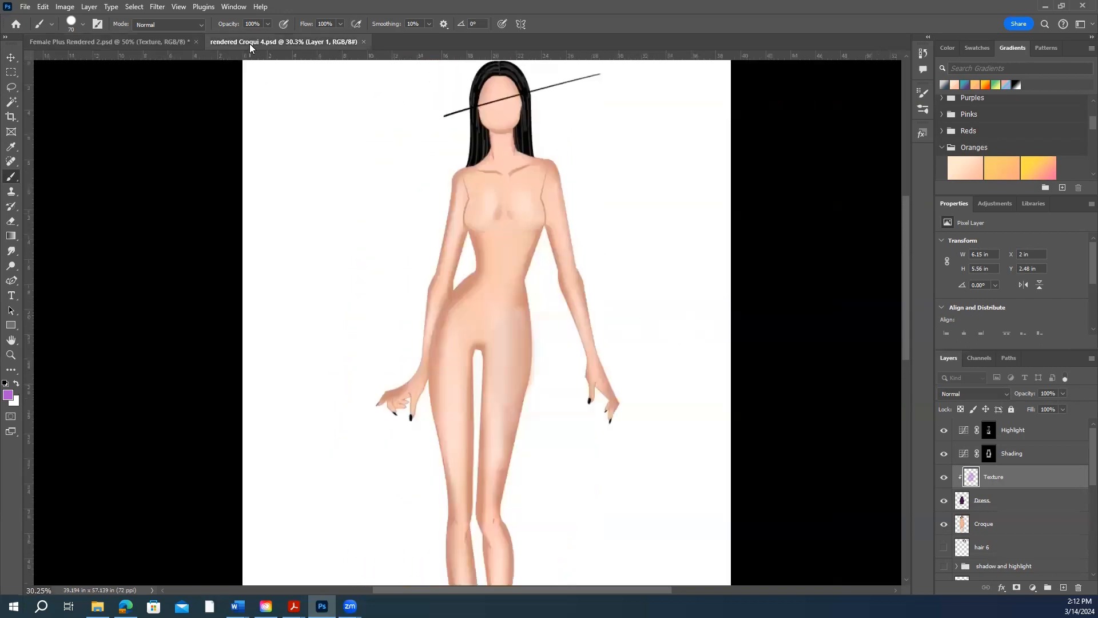
scroll(681, 272, "down", 1)
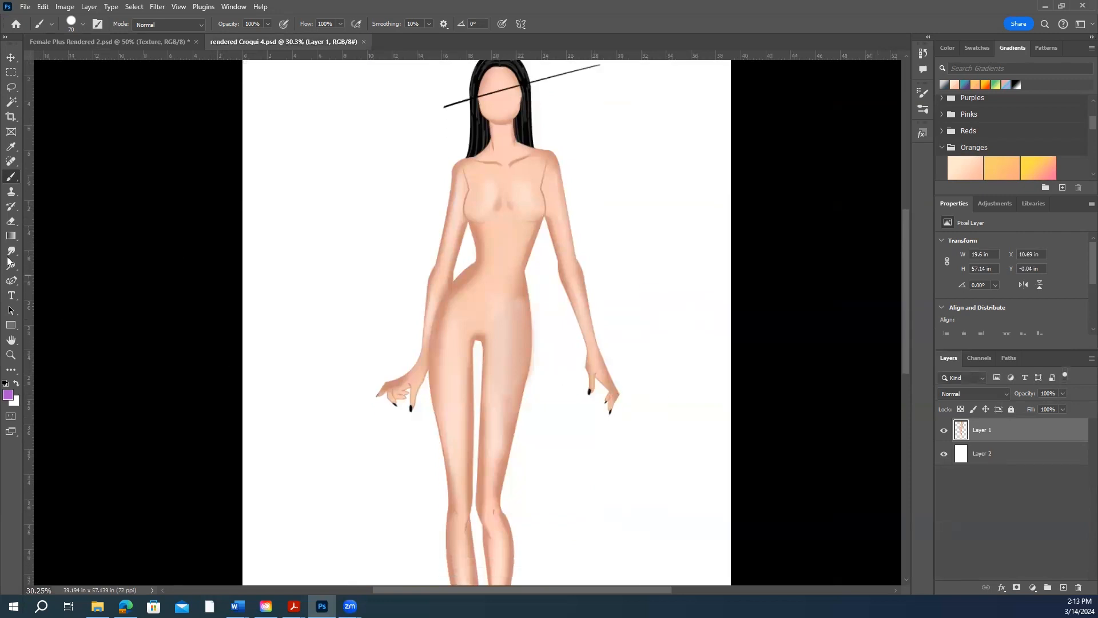
left_click(11, 281)
right_click(12, 282)
left_click(64, 283)
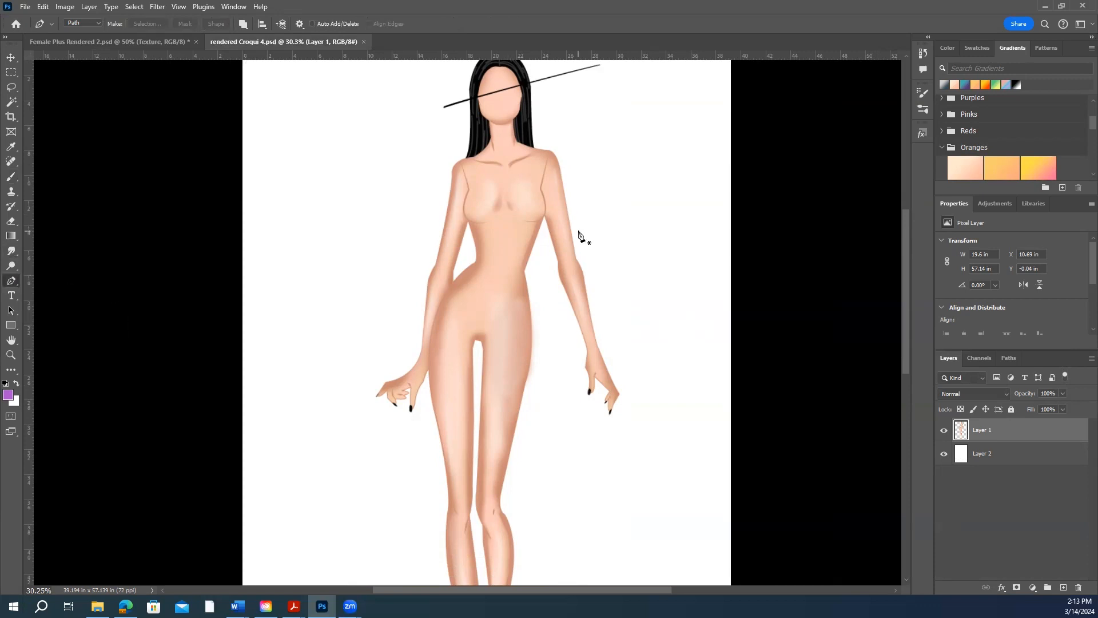
scroll(578, 234, "up", 2)
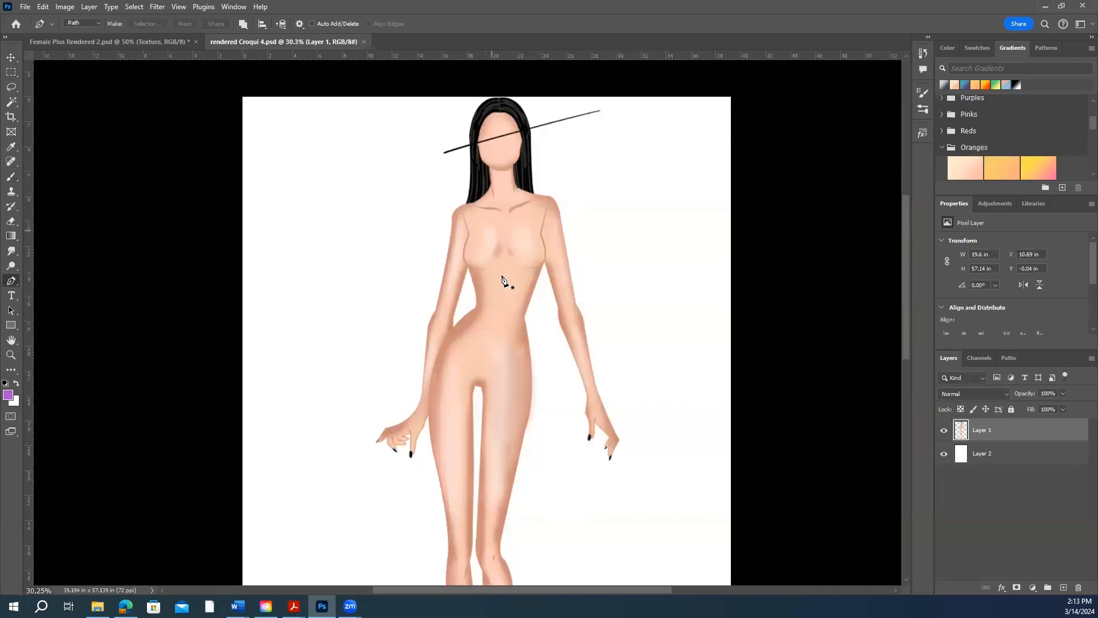
left_click(1007, 359)
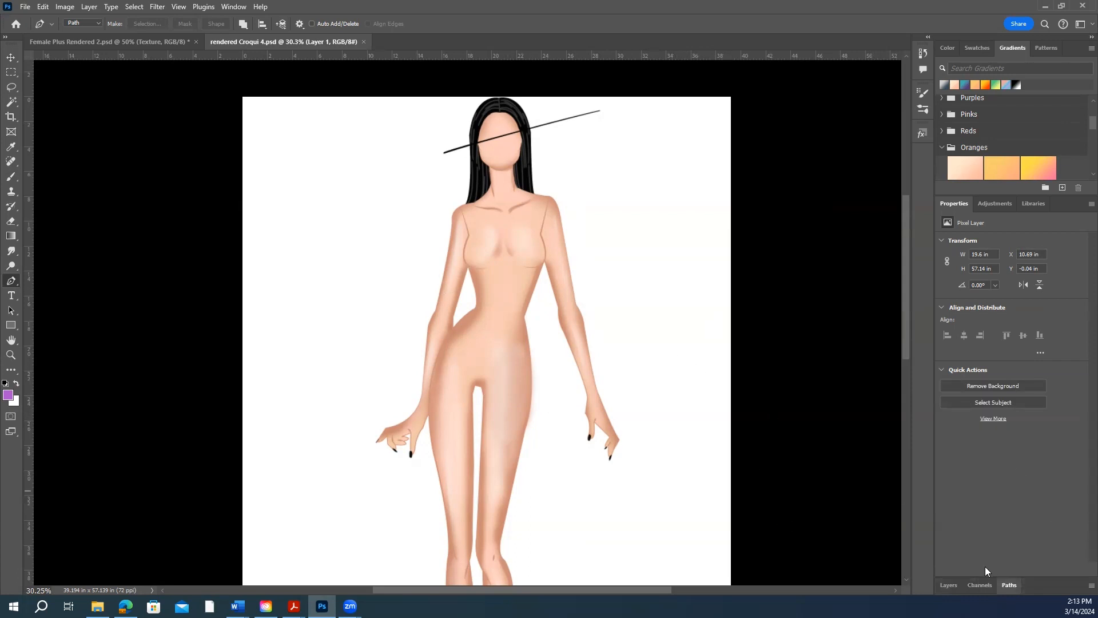
left_click(947, 585)
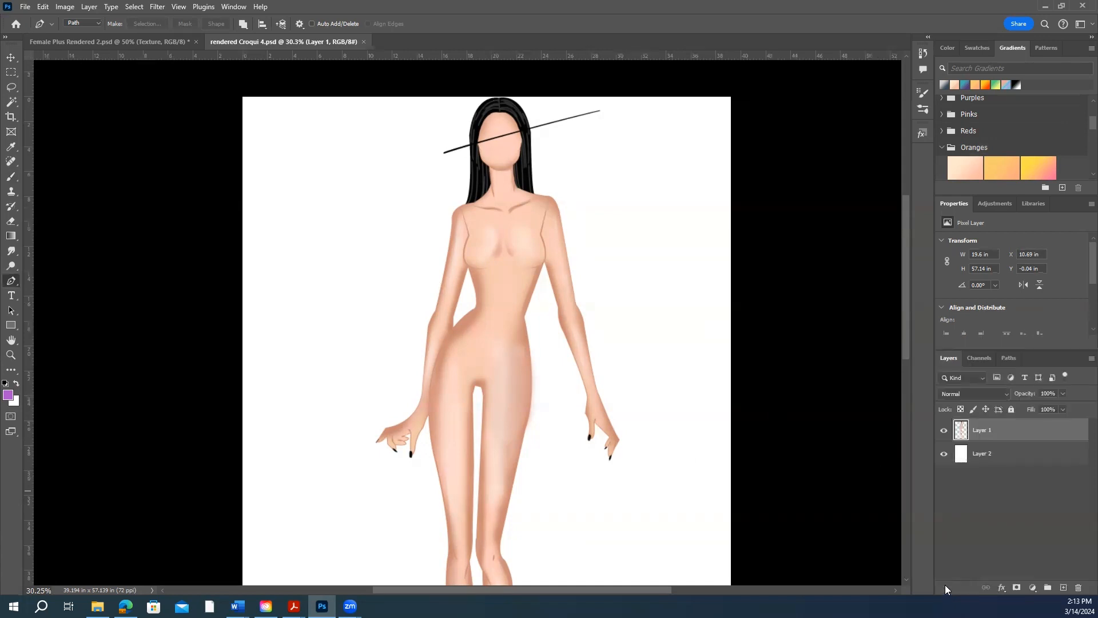
left_click(1009, 358)
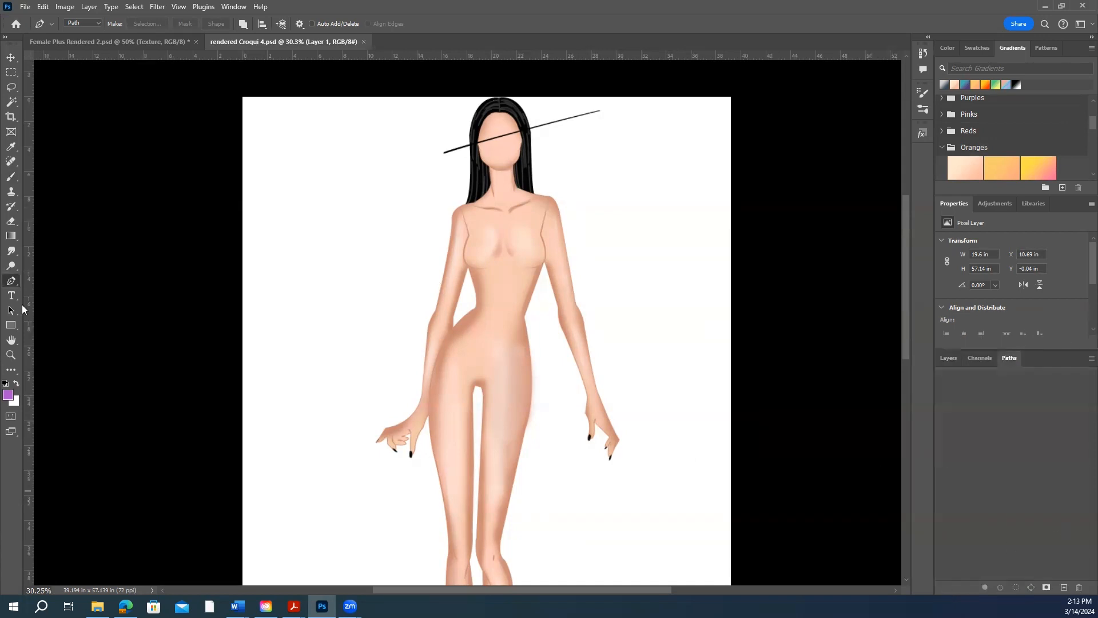
- Draw a path with the Pen Tool forming a sweetheart neckline across the bust and curving down the right side of the bust
left_click(11, 355)
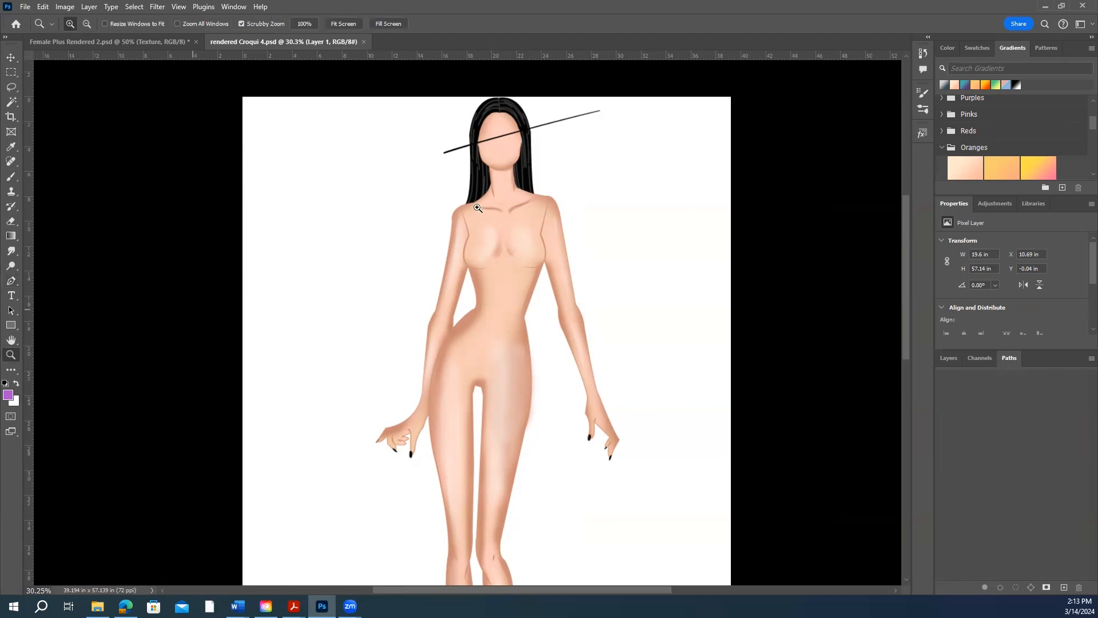
mouse_move(528, 277)
left_mouse_down()
mouse_move(531, 291)
mouse_move(529, 280)
left_mouse_up()
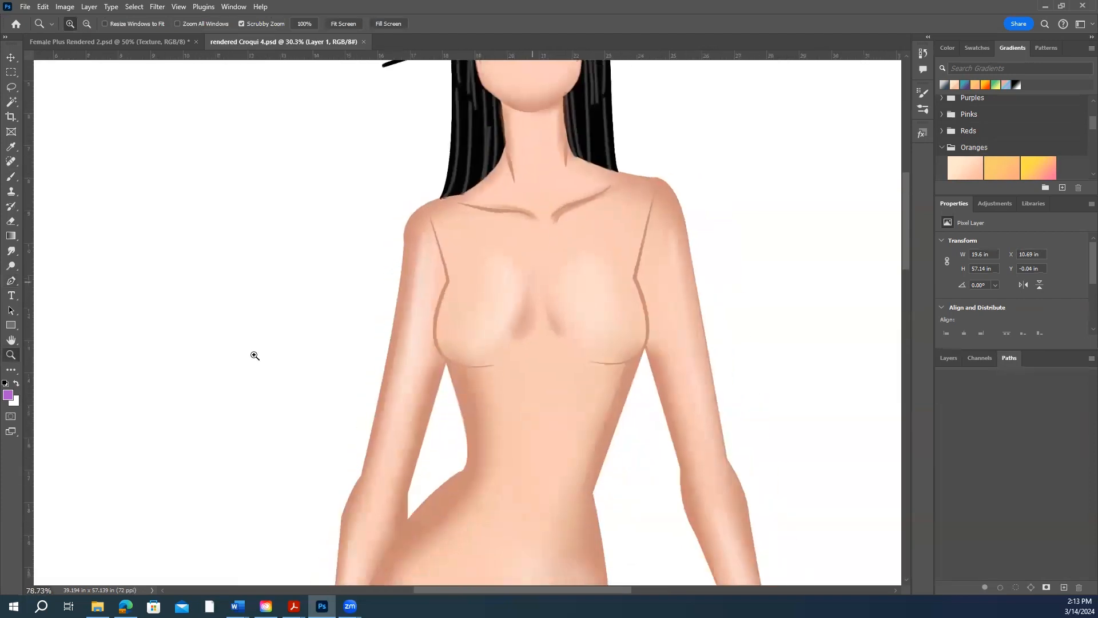
left_click(11, 281)
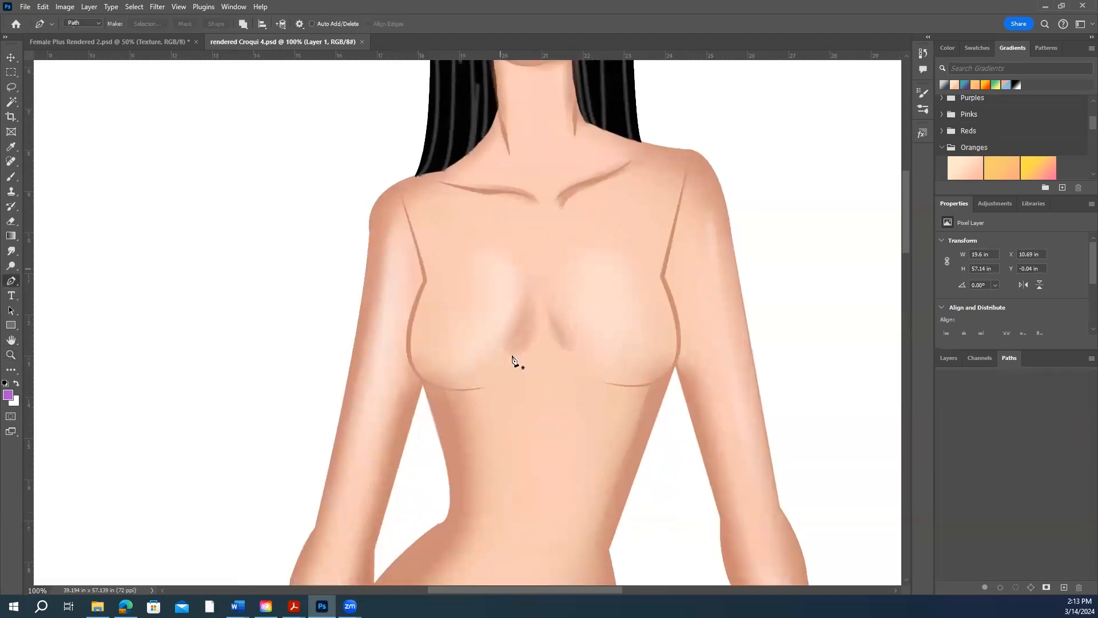
scroll(485, 354, "down", 2)
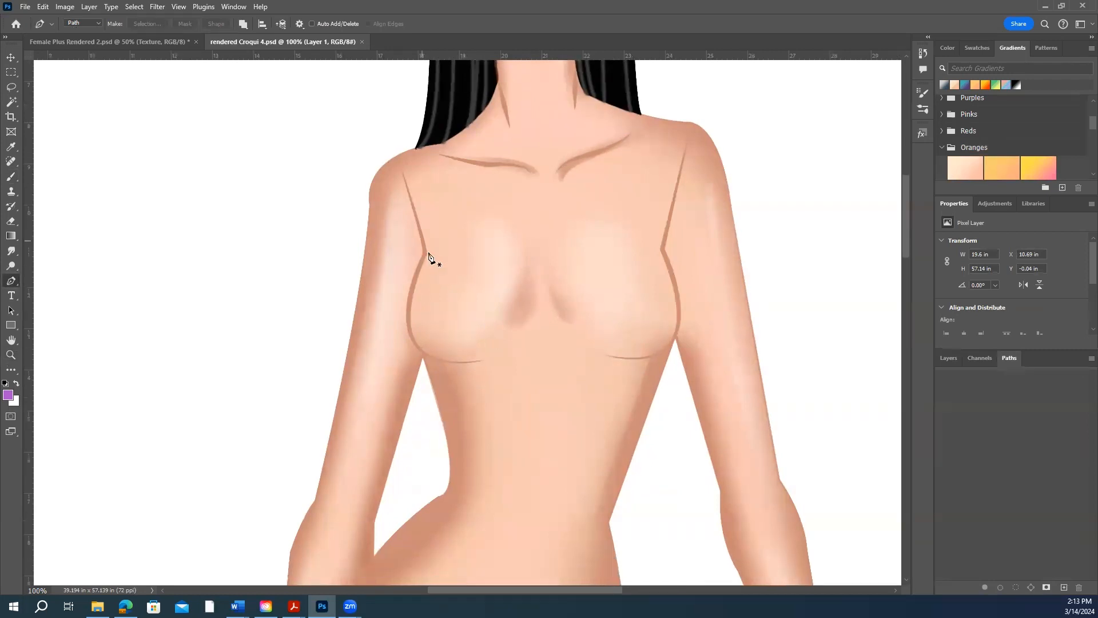
left_click(424, 254)
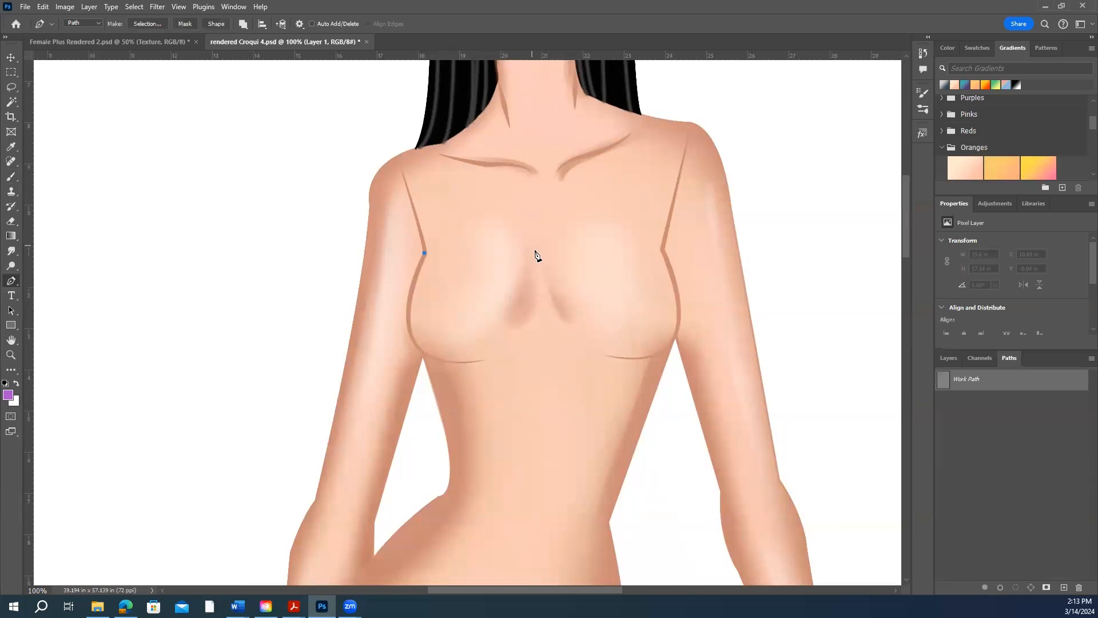
left_click_drag(538, 254, 578, 306)
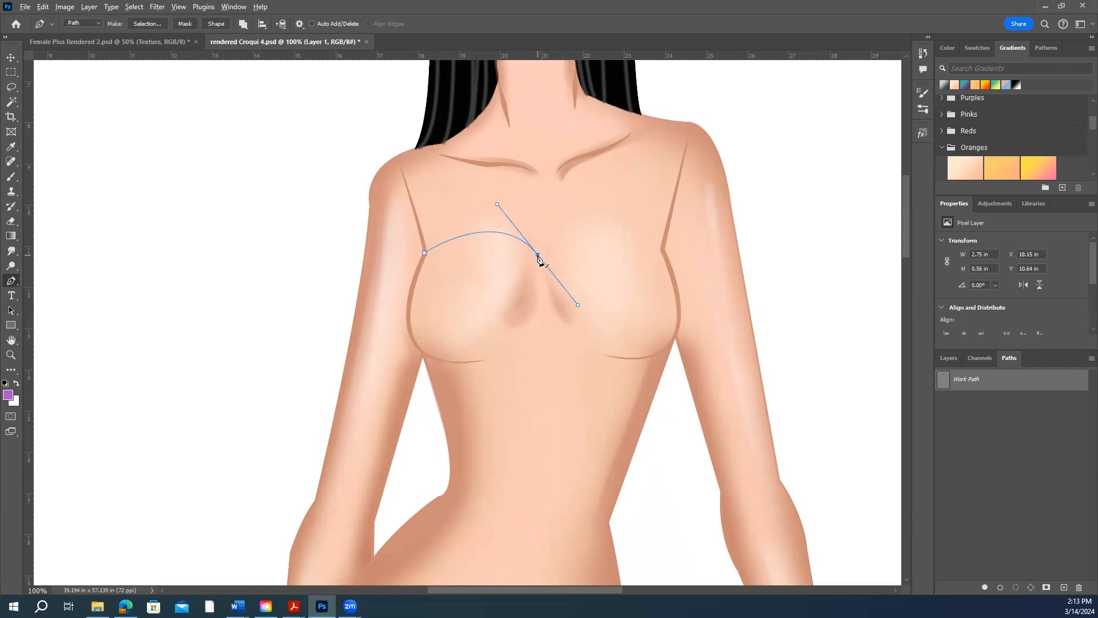
left_click_drag(661, 250, 725, 287)
left_click(660, 252, "alt")
left_click_drag(675, 340, 659, 396)
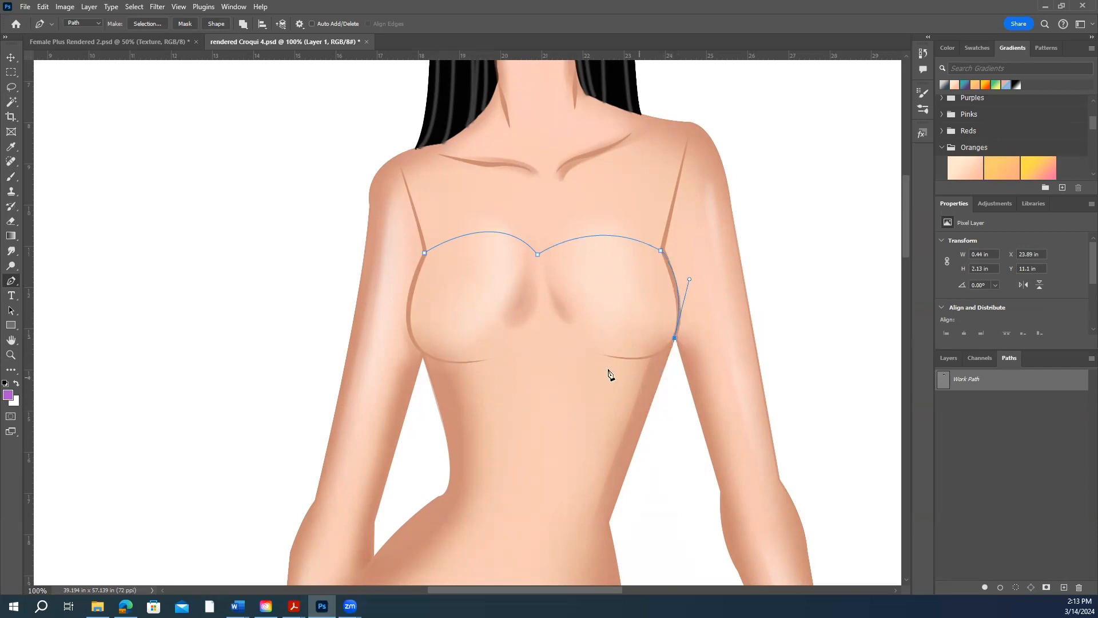
- Continue the path in two curves beneath the bust with a centre peak, and close it up the left side
left_click_drag(544, 331, 474, 256)
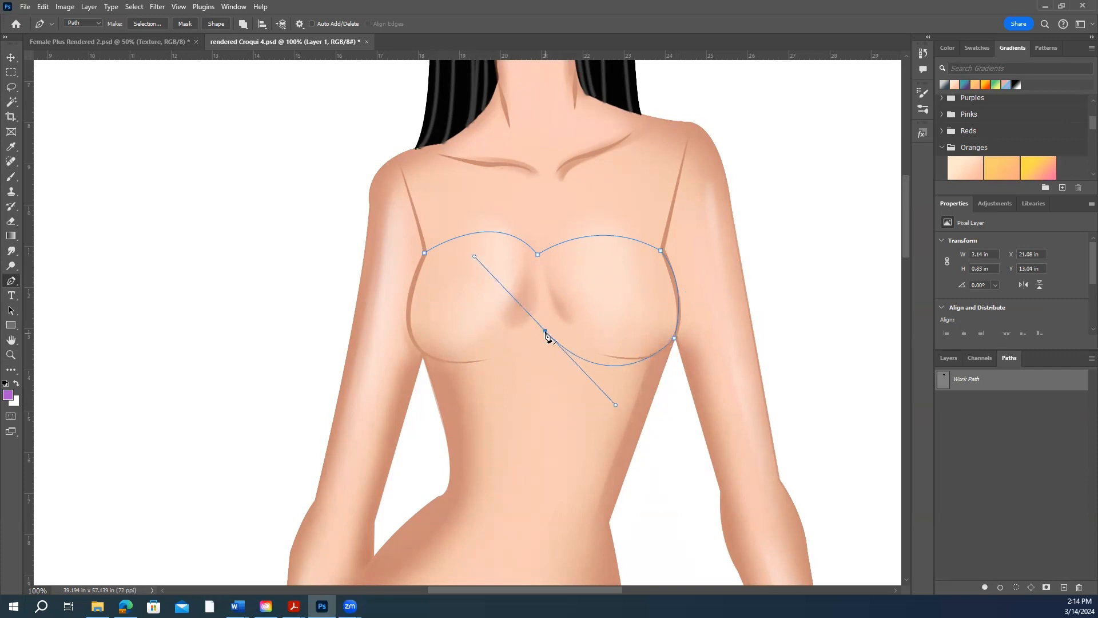
left_click_drag(424, 354, 380, 324)
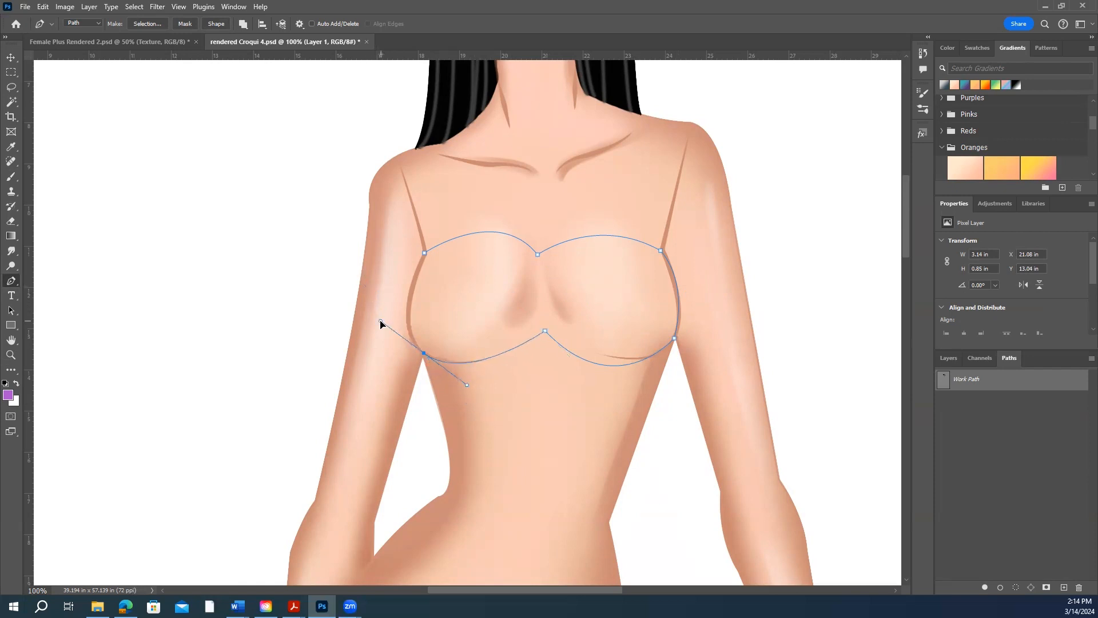
left_click(424, 354, "alt")
left_click_drag(423, 253, 461, 182)
- Refine the bust path's left side with the Curvature Pen Tool, replacing the anchor on its lower left edge with one closer to the side
right_click(9, 286)
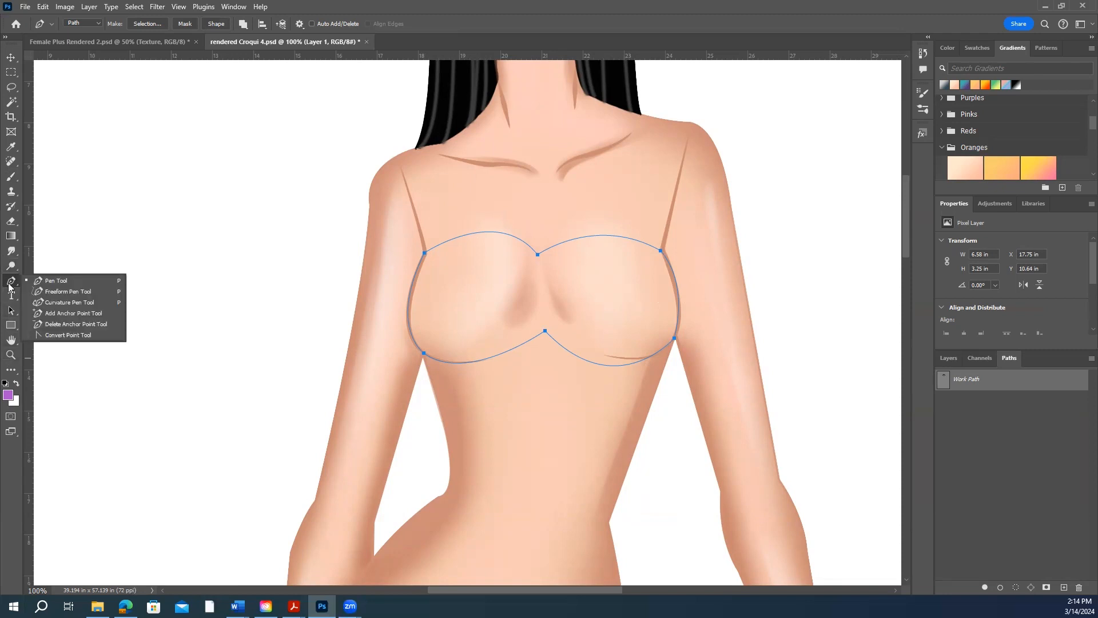
left_click(57, 303)
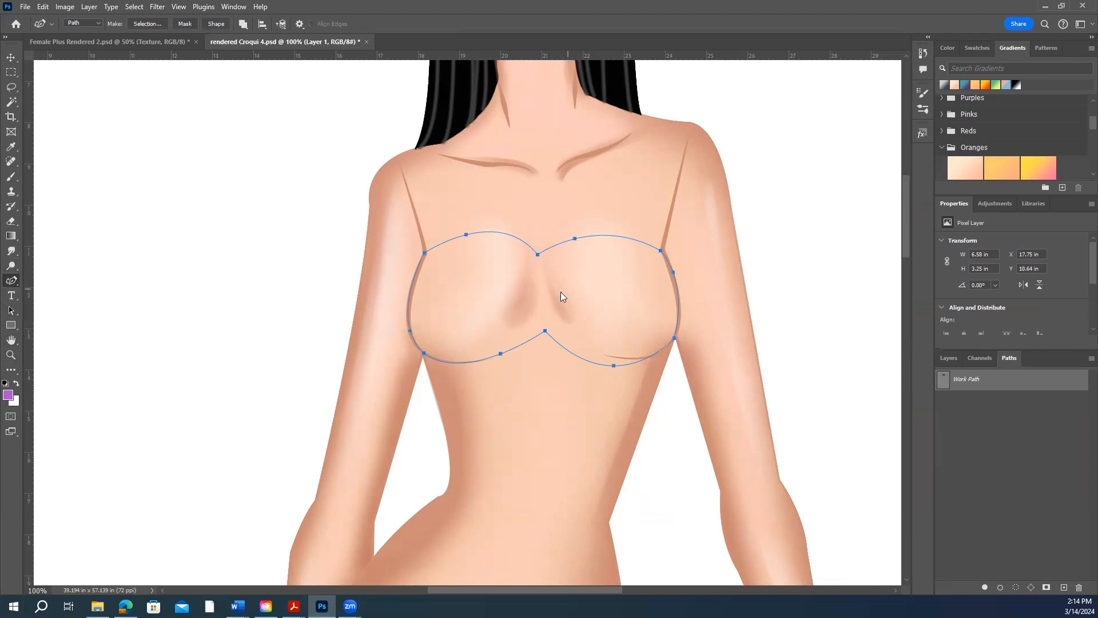
left_click_drag(424, 252, 423, 253)
left_click_drag(407, 294, 410, 289)
left_click_drag(425, 355, 424, 355)
left_click(501, 354)
key("Delete")
left_click(449, 361)
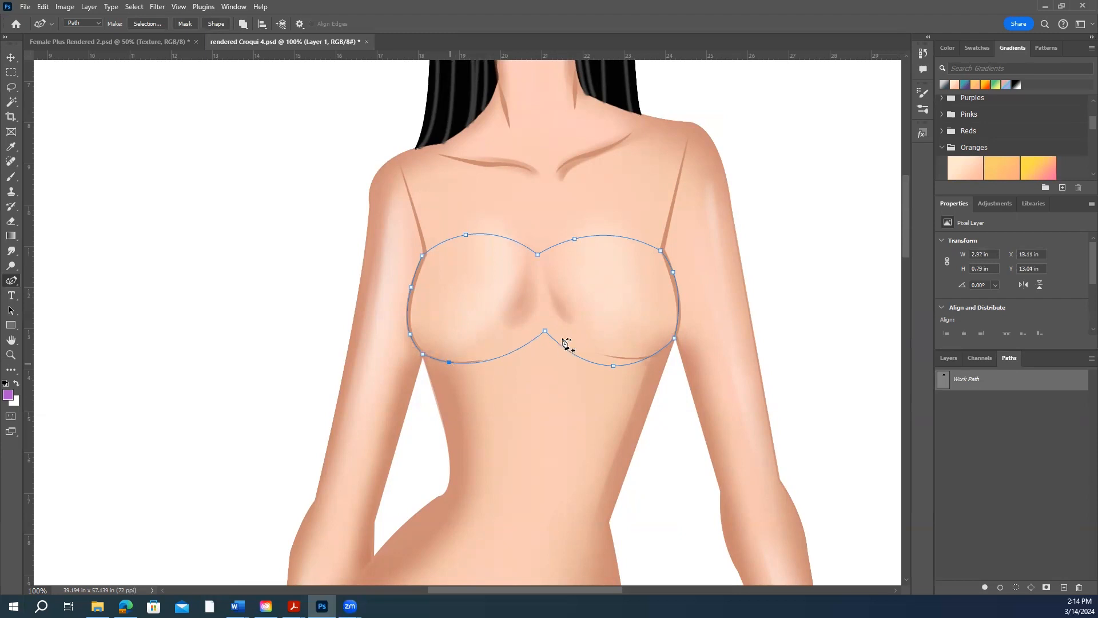
- Reshape the bra path by raising its lower center anchor and fitting the right cup's underside, side and top anchors to the bust
left_click_drag(545, 330, 540, 287)
left_click_drag(613, 365, 613, 357)
left_click_drag(674, 338, 669, 349)
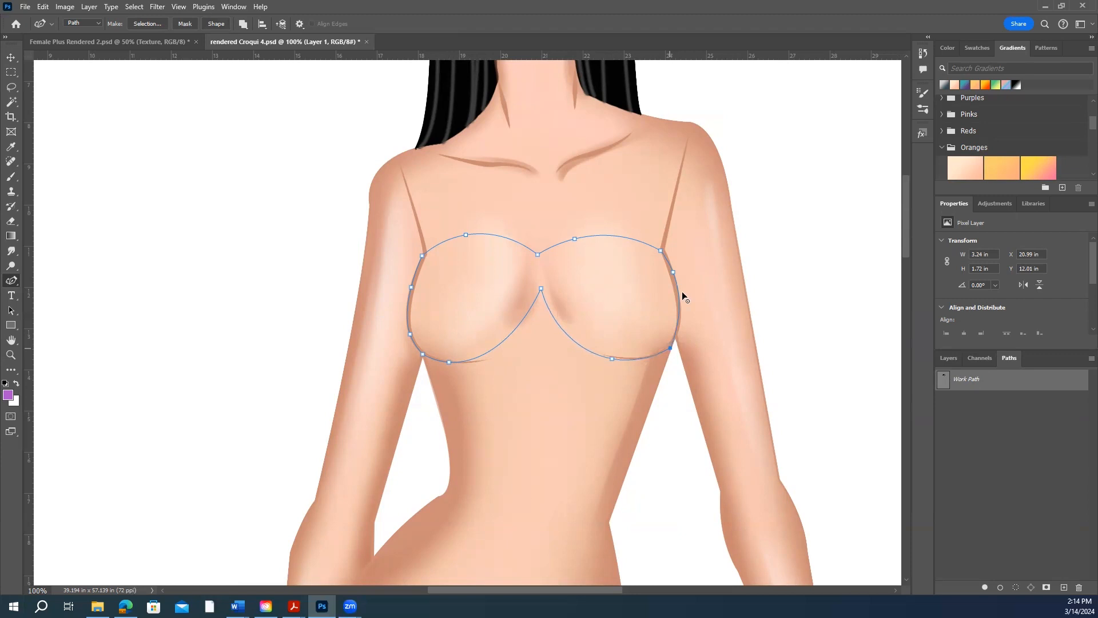
left_click_drag(679, 307, 680, 315)
left_click_drag(659, 250, 664, 249)
left_click_drag(575, 239, 605, 234)
- Lower the bra path's upper center point to just above the bottom center anchor and shift both cups' top anchors outward from their current curve
left_click(536, 253)
key("Delete")
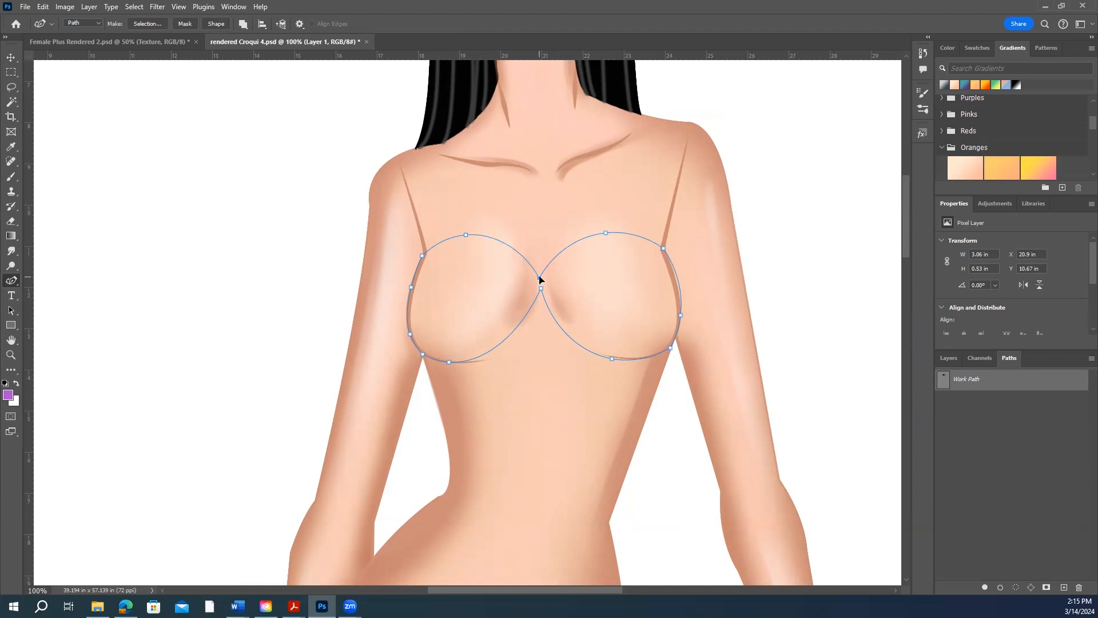
left_click(539, 279)
left_click_drag(466, 234, 483, 232)
left_click_drag(605, 232, 612, 234)
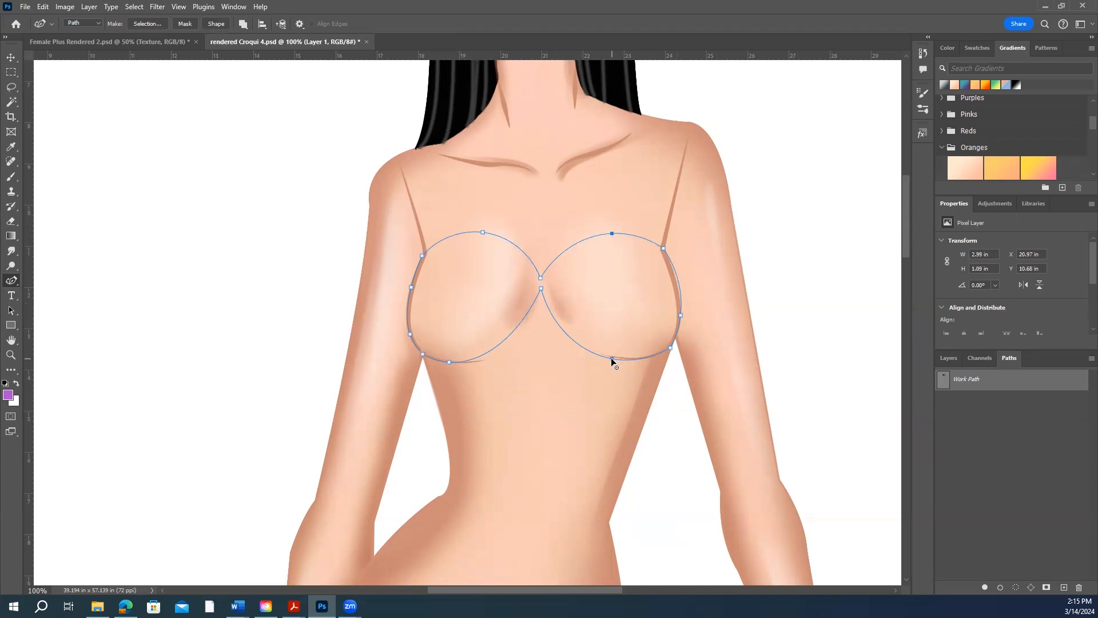
- Refine the bra path by widening the center bridge, adjusting the cup tops and adding two anchors along the right cup's upper curve
left_click_drag(610, 358, 609, 359)
left_click(541, 289, "shift")
left_click_drag(541, 295, 542, 282)
left_click_drag(612, 232, 613, 229)
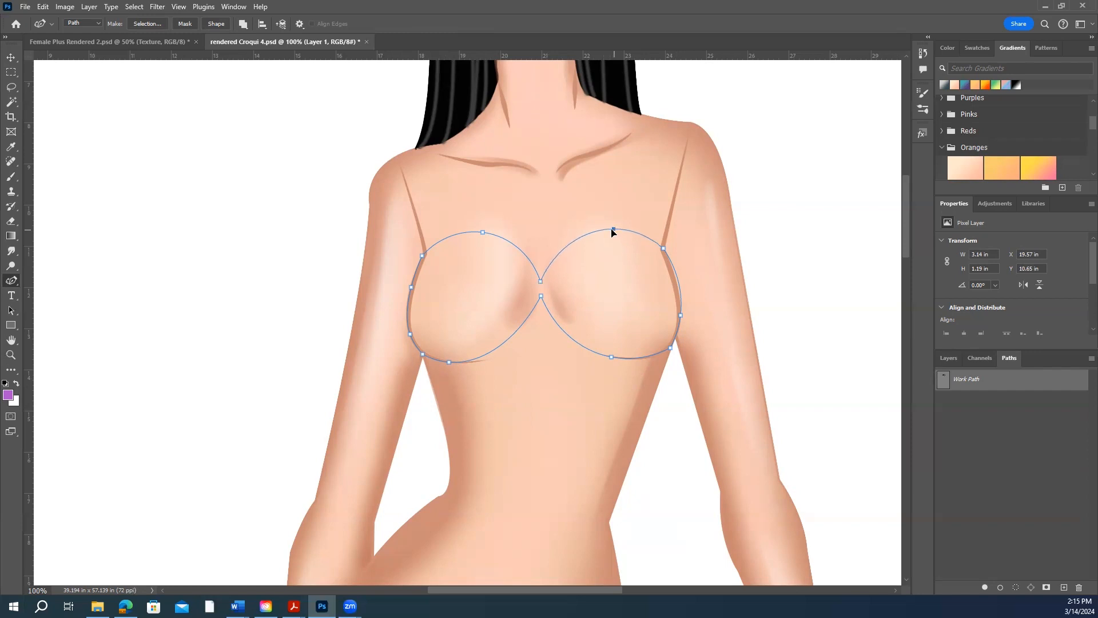
left_click_drag(482, 232, 482, 239)
left_click(615, 228)
left_click_drag(583, 250, 646, 233)
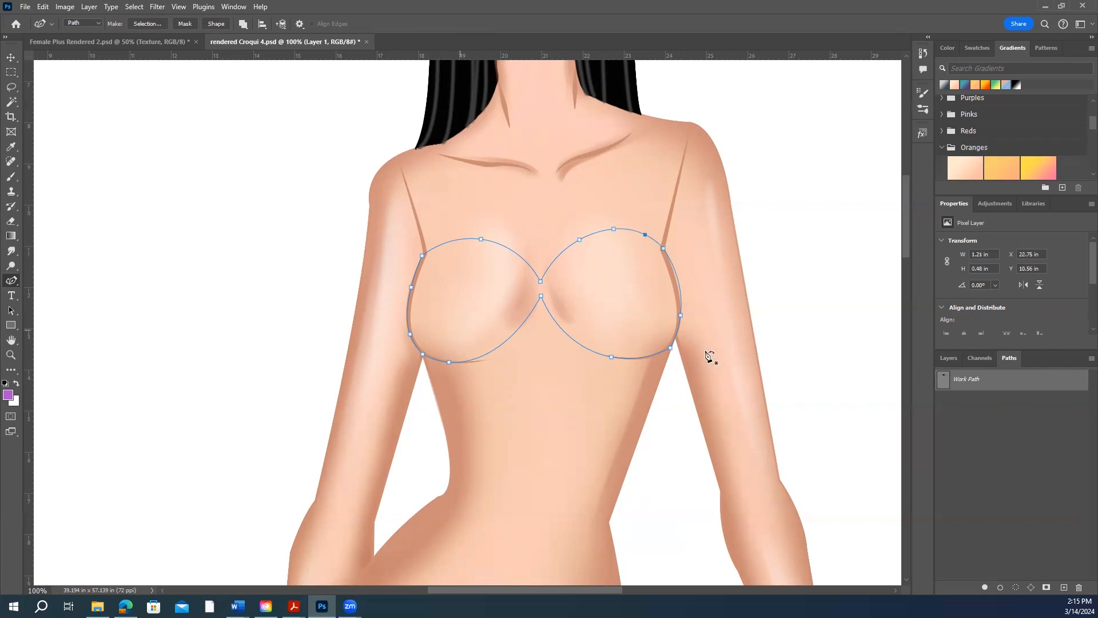
- With the Pen Tool, draw a downward-curving brief waistline across the hips from the left hip edge to the right
scroll(737, 399, "up", 2)
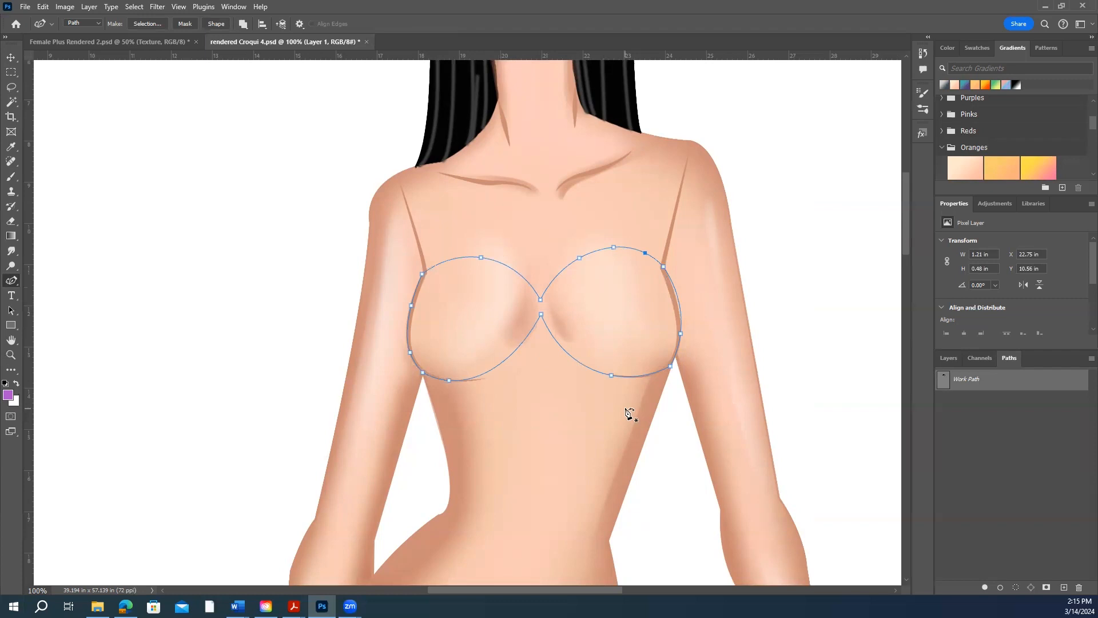
scroll(629, 411, "down", 10)
scroll(629, 411, "down", 9)
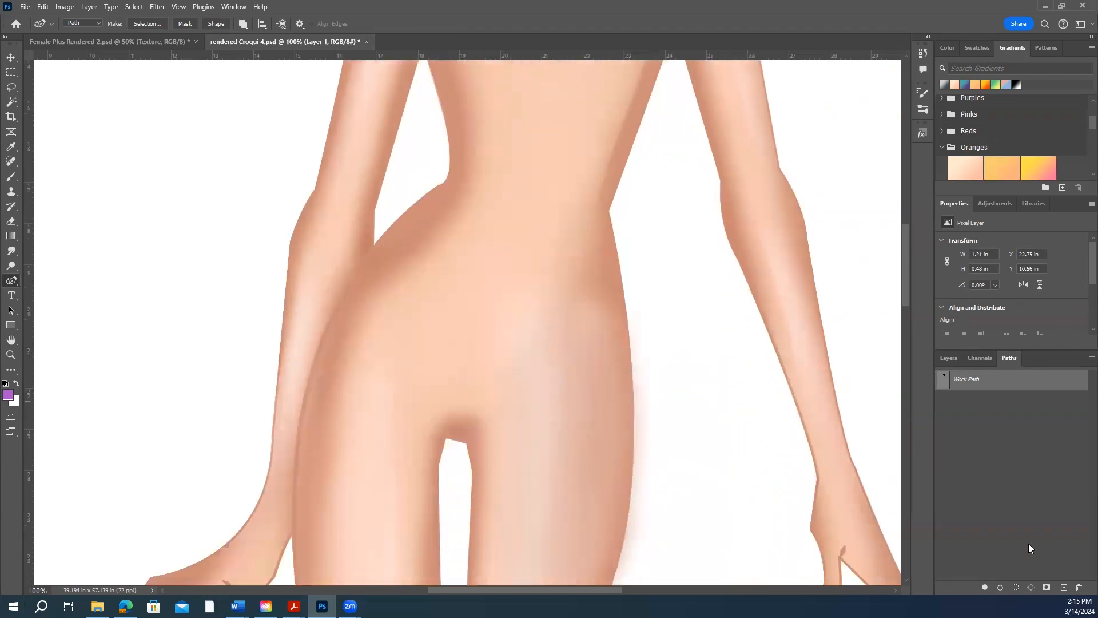
scroll(287, 289, "up", 1)
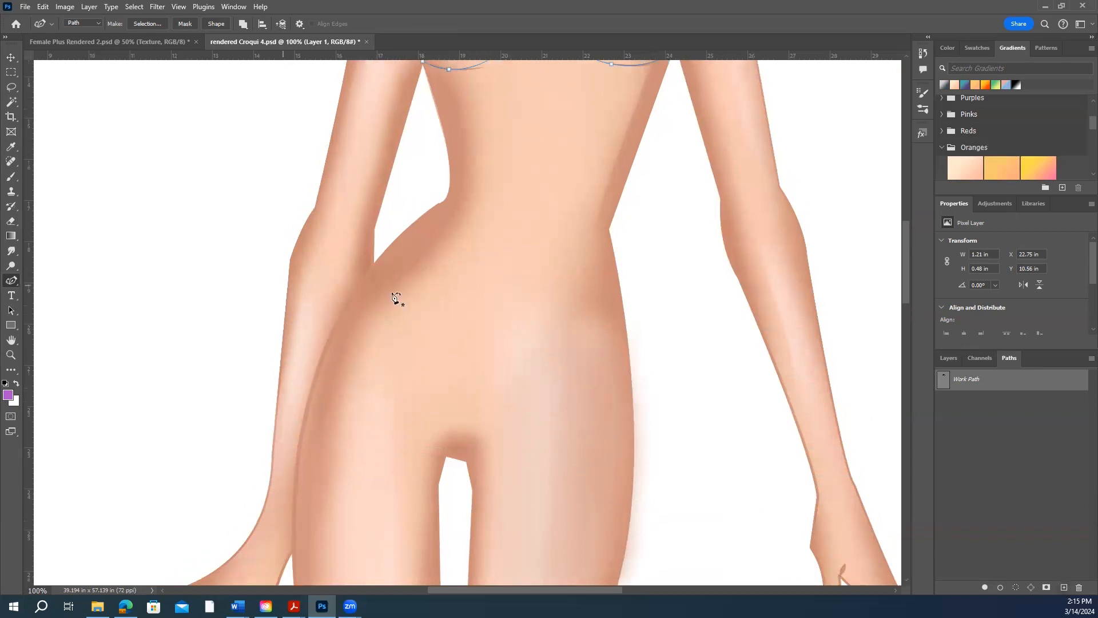
scroll(424, 291, "down", 2)
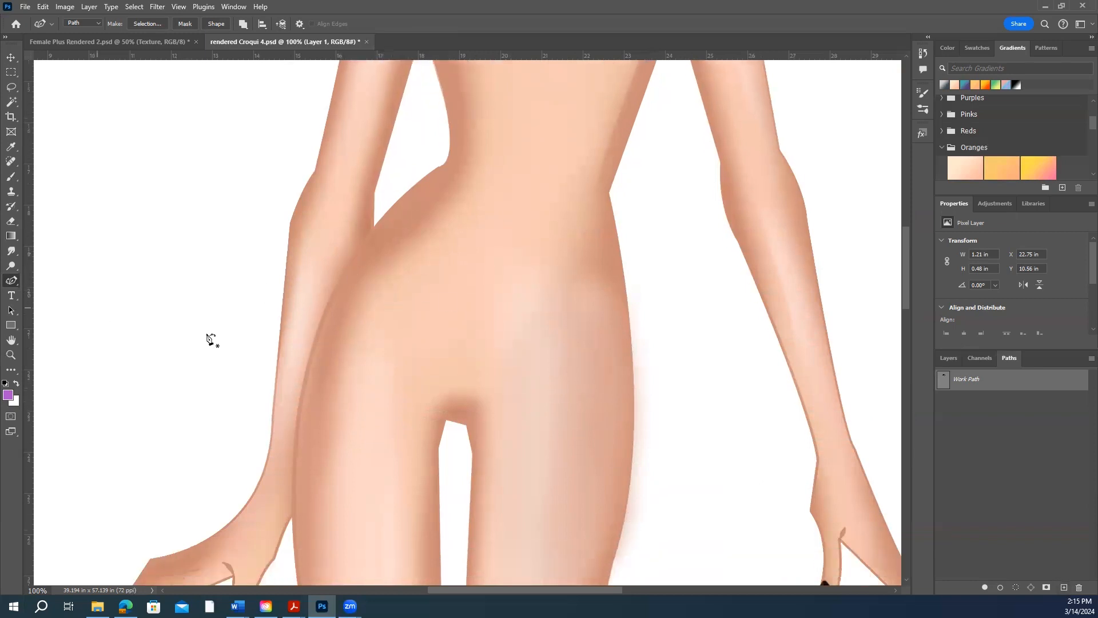
left_click(9, 280)
left_click(9, 281)
left_click(10, 280)
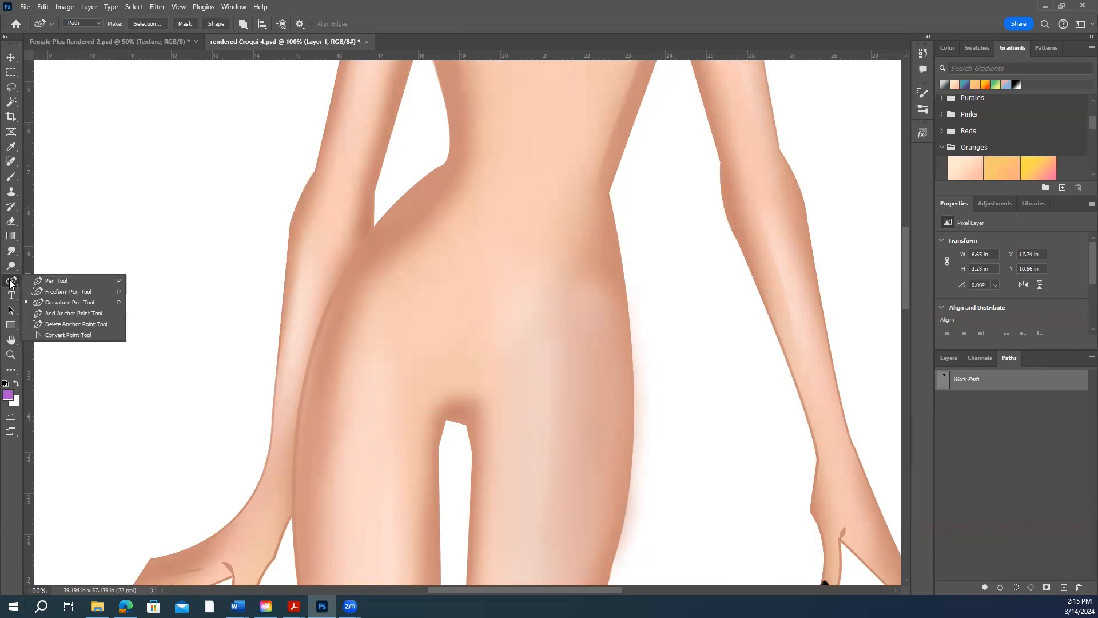
left_click(58, 281)
left_click(366, 242)
left_click_drag(624, 291, 666, 289)
left_click_drag(720, 265, 768, 270)
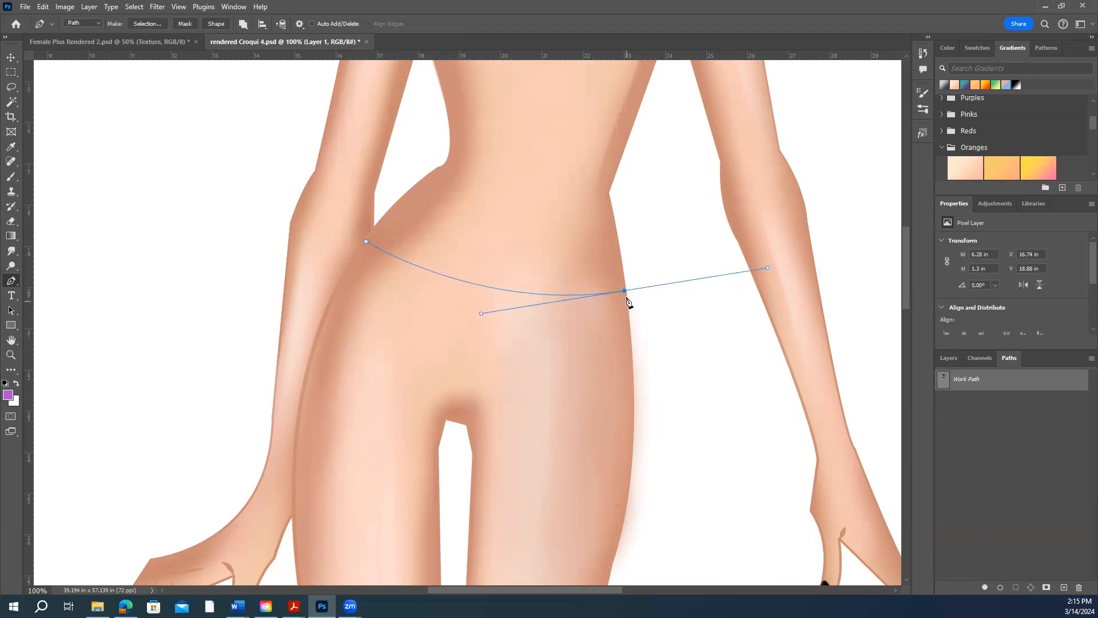
- Complete the brief outline with a short right side edge, straight leg lines to the crotch and a closed left hip corner
left_click(625, 292)
left_click(628, 309)
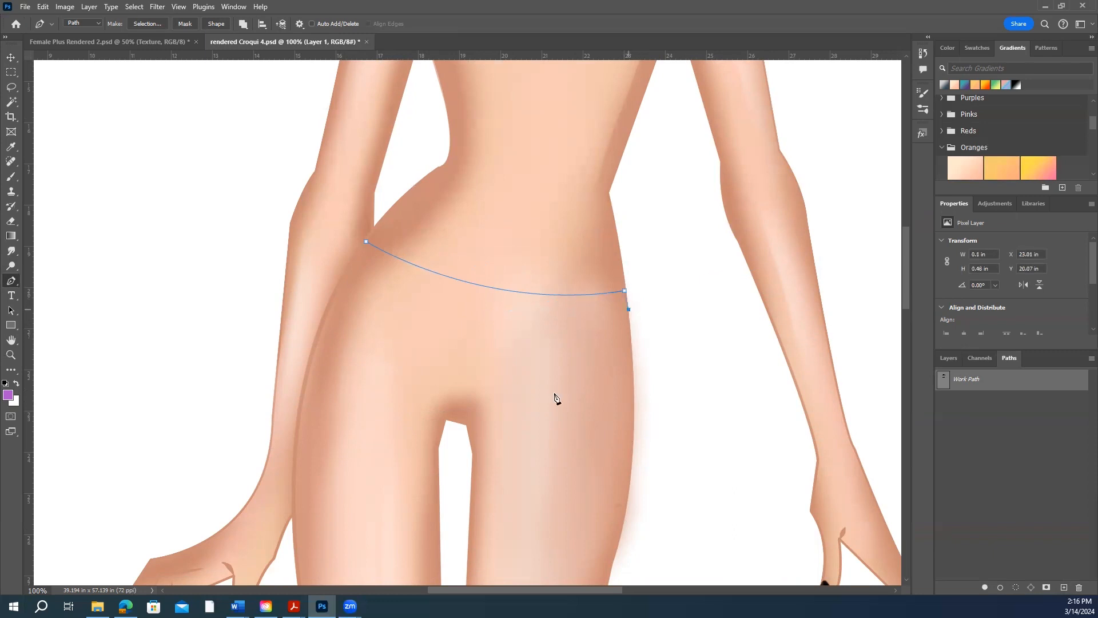
left_click(465, 444)
left_click(354, 253)
left_click(366, 243)
- Add anchor points to the brief's waistline and both leg lines, bending the left leg line outward and the right one upward
right_click(16, 284)
right_click(16, 286)
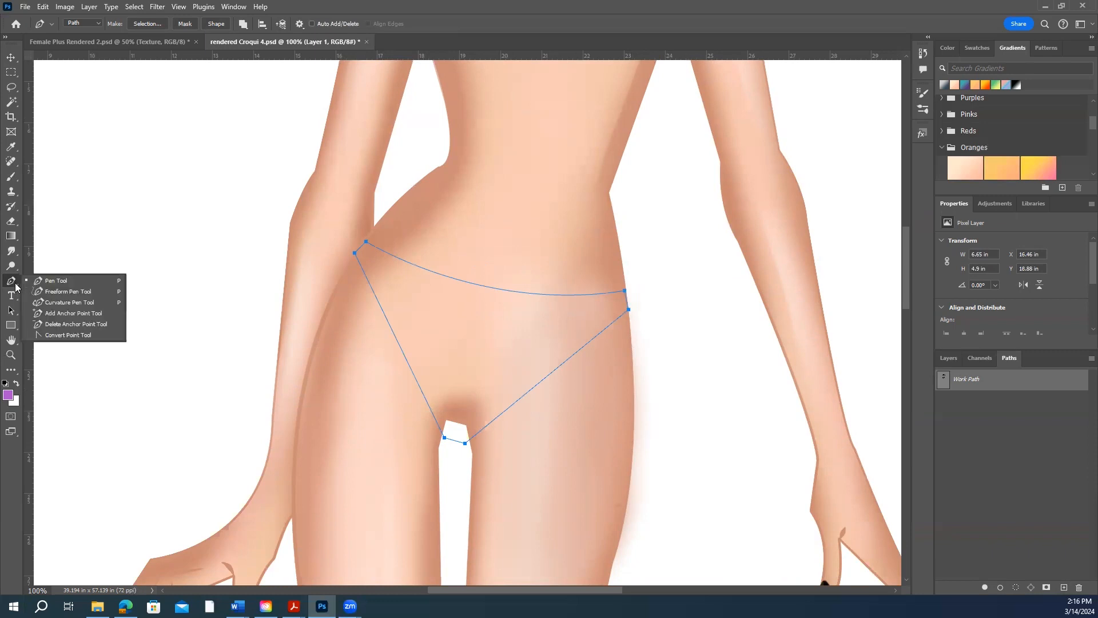
left_click(73, 313)
left_click(441, 274)
left_click(391, 329)
left_click_drag(391, 330, 384, 348)
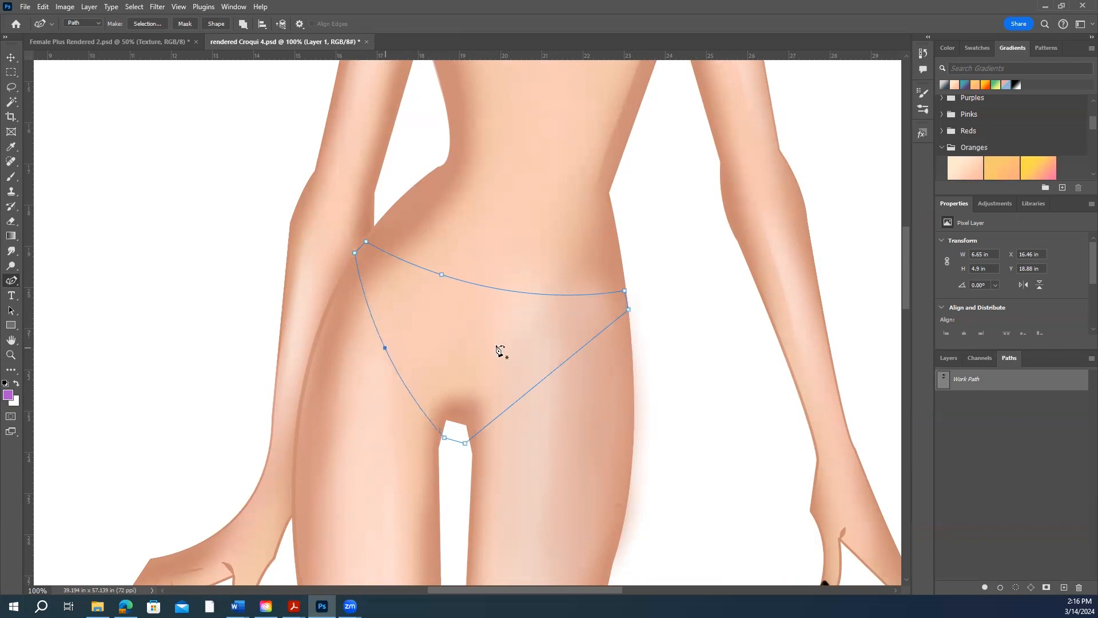
left_click_drag(554, 369, 549, 352)
- Raise the brief's left hip corner slightly and reshape the waistline with anchors so it dips lower at the middle
scroll(599, 338, "up", 5)
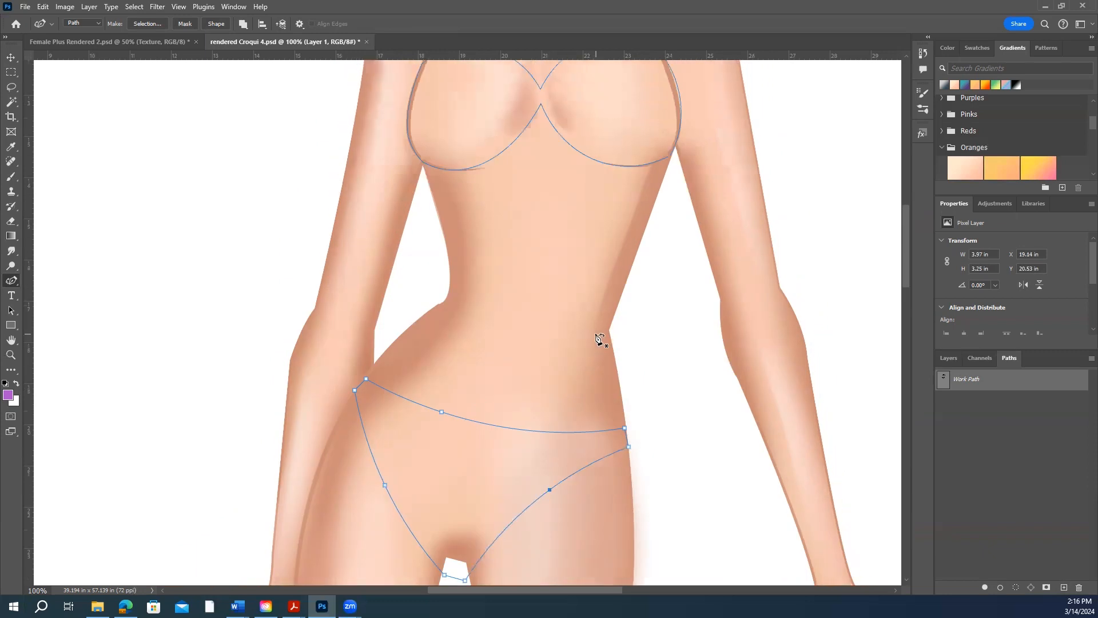
scroll(599, 338, "down", 4)
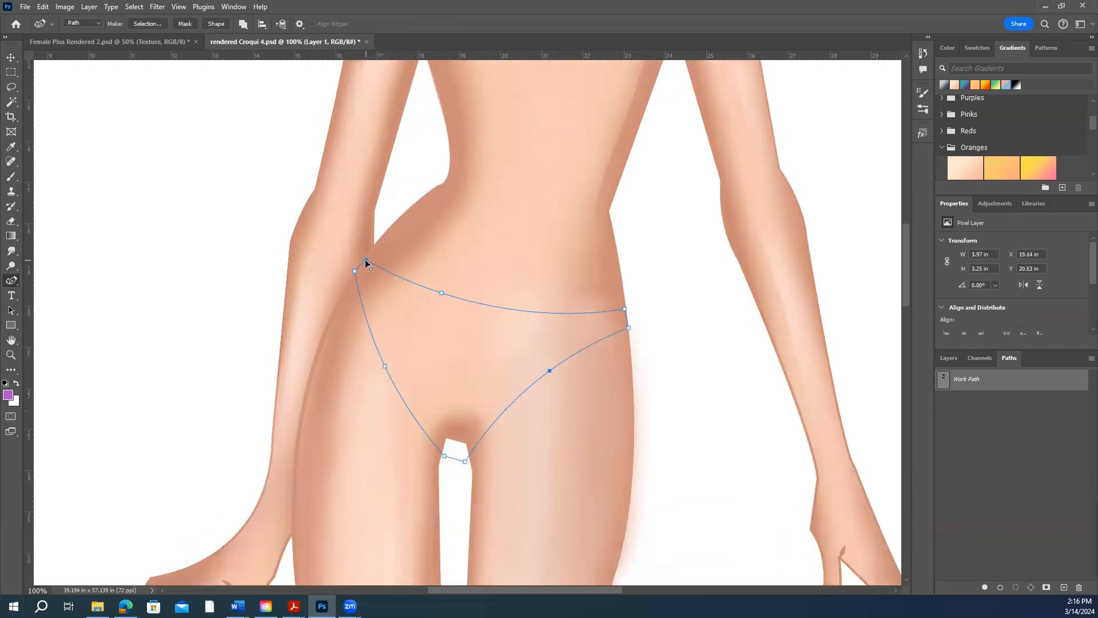
left_click_drag(365, 259, 364, 256)
left_click_drag(492, 314, 520, 318)
left_click(418, 285)
left_click_drag(521, 318, 507, 318)
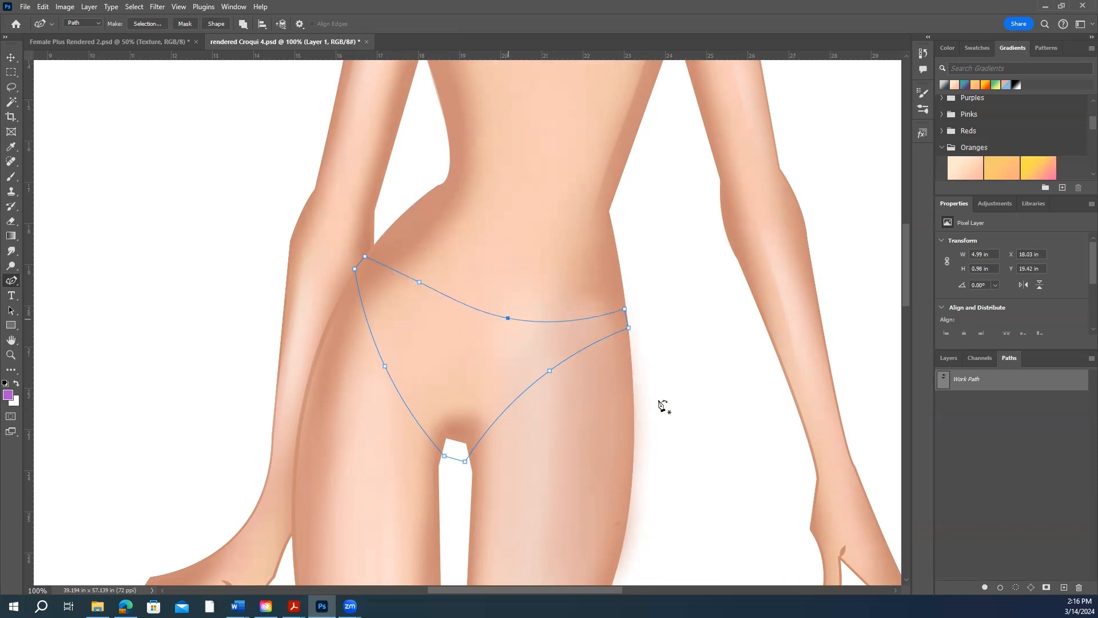
- Fine-tune the brief's leg curves by moving their middle anchors inward, and adjust the two corner points at the right hip
left_click_drag(549, 371, 529, 387)
left_click_drag(385, 366, 389, 377)
scroll(566, 375, "up", 2)
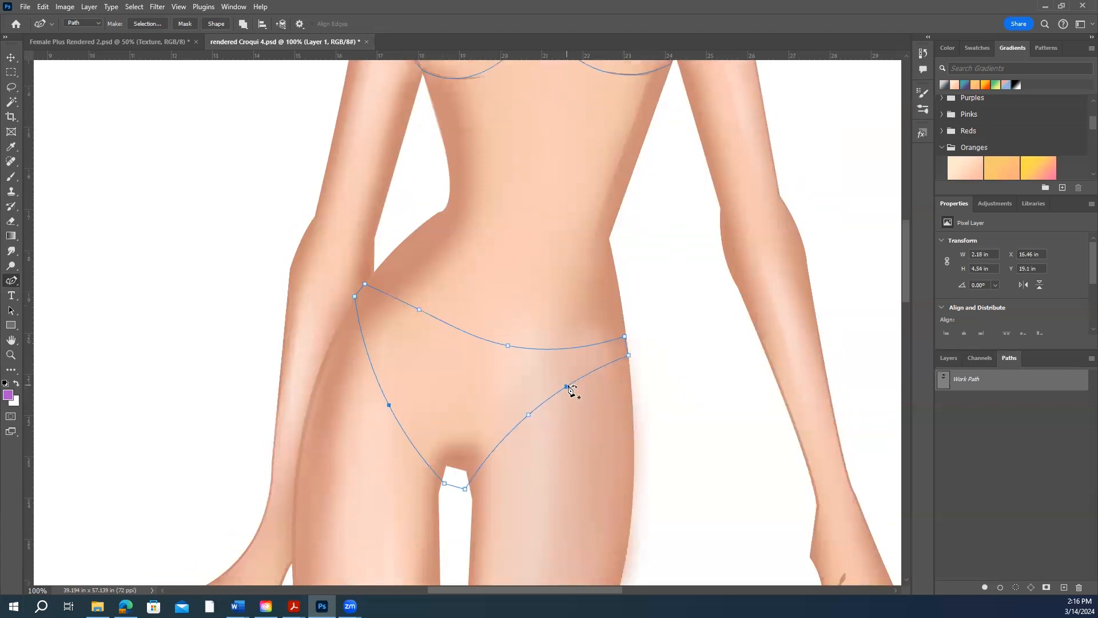
left_click_drag(528, 414, 529, 420)
left_click_drag(388, 399, 389, 390)
scroll(492, 399, "up", 1)
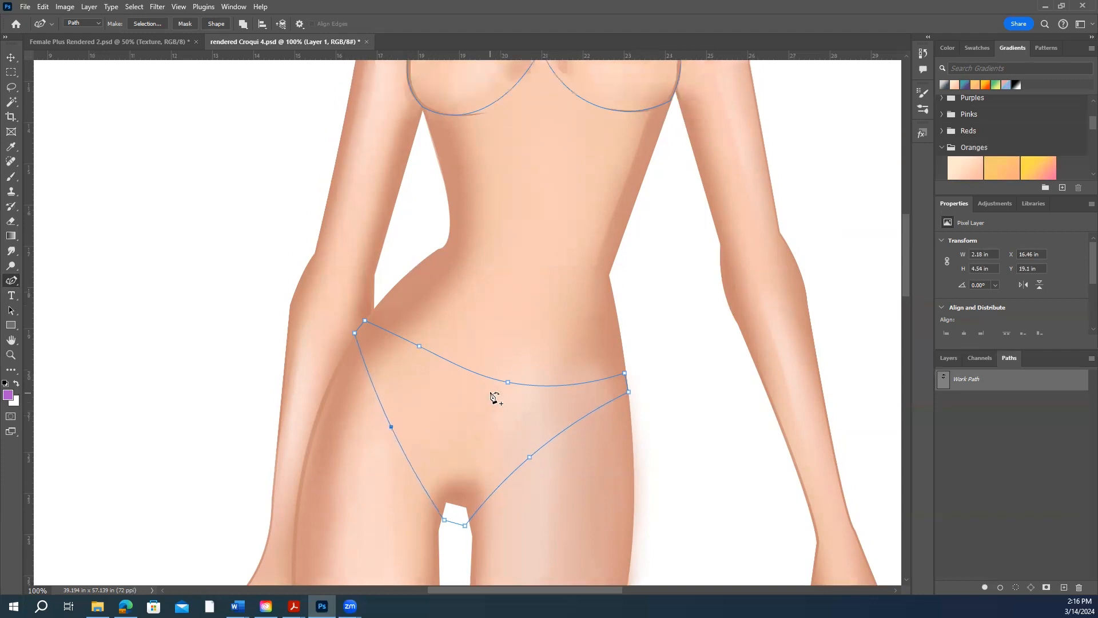
left_click(627, 374)
left_click(631, 393)
- Save the work path under the name UG
scroll(672, 343, "up", 3)
scroll(666, 353, "up", 3)
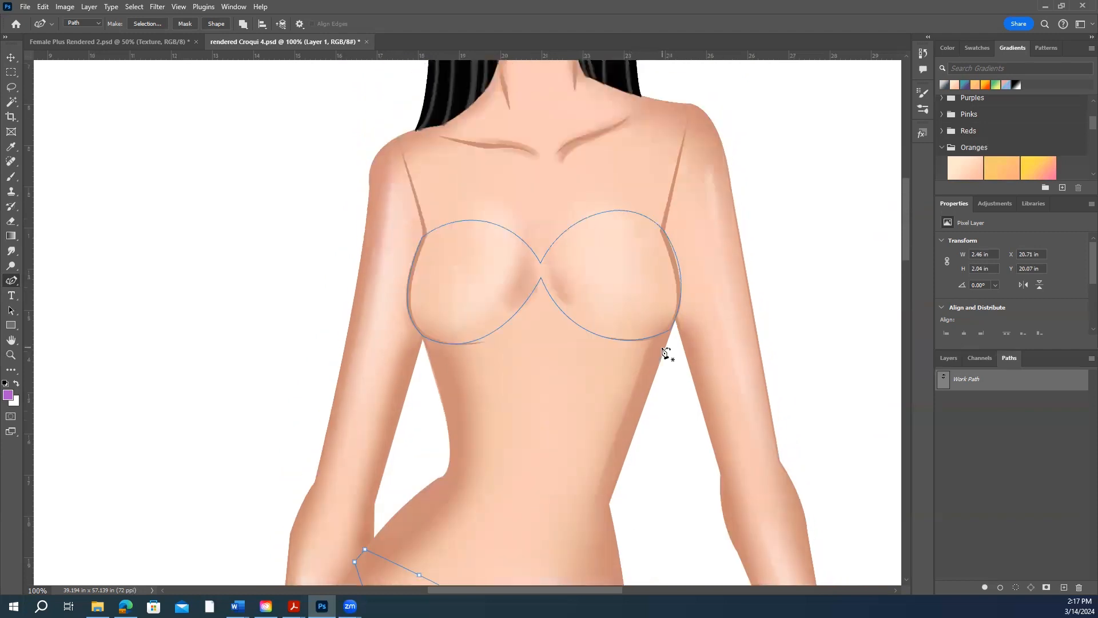
scroll(609, 348, "up", 1)
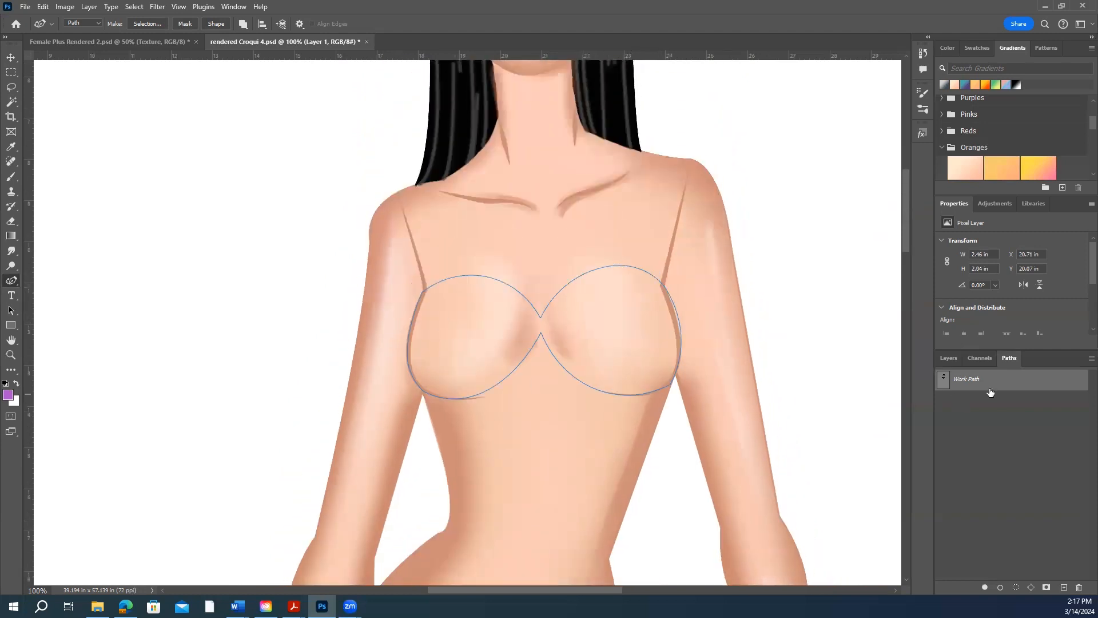
double_click(962, 379)
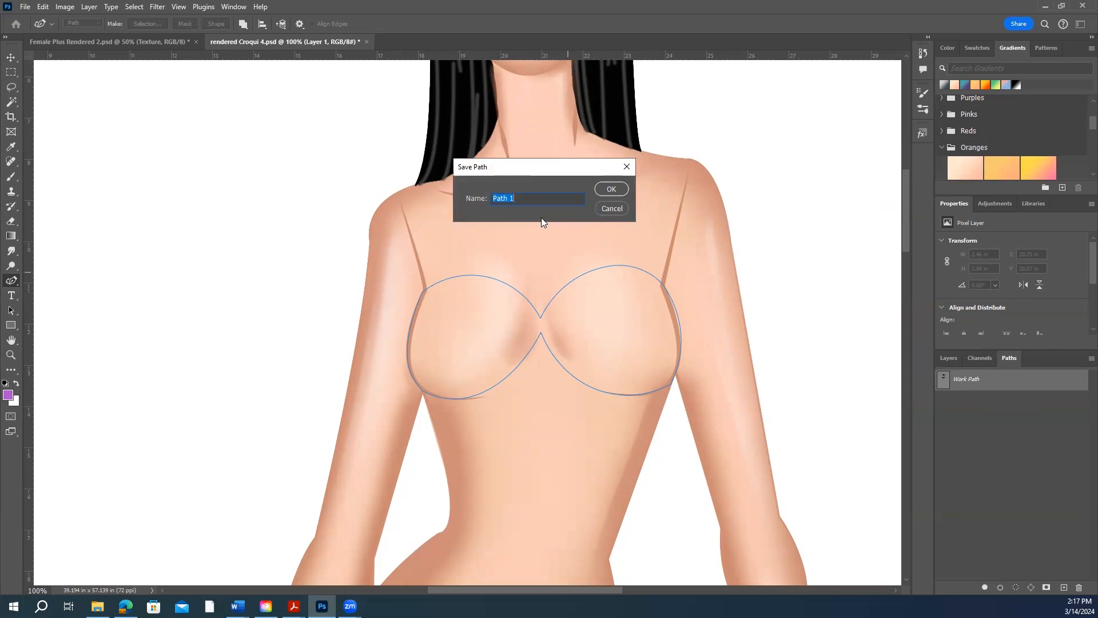
type("UG")
left_click(610, 190)
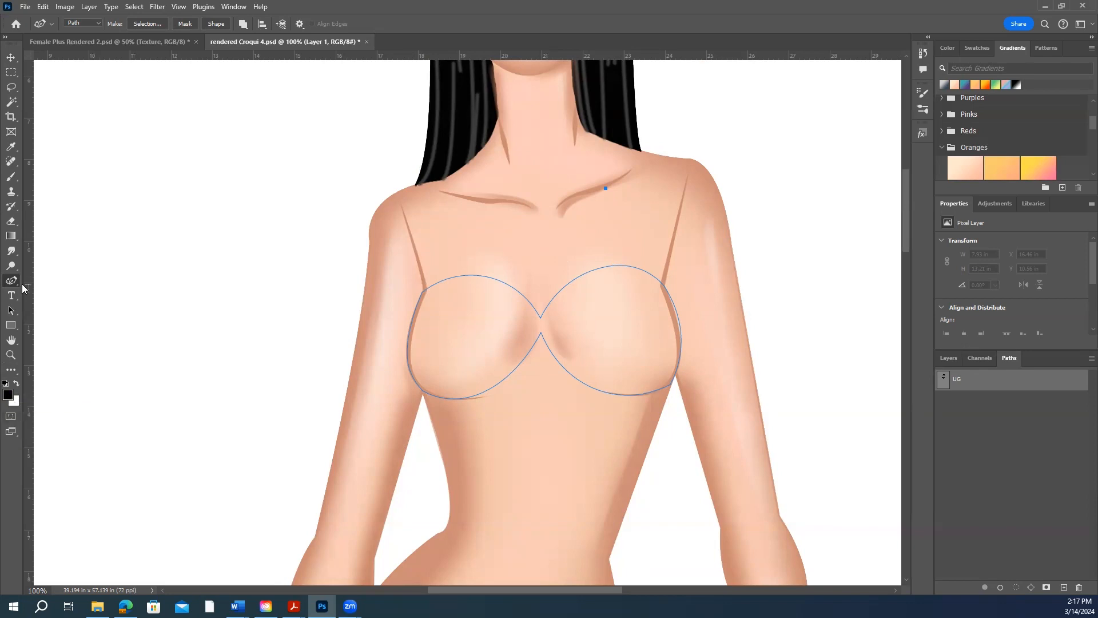
- Switch to the Brush tool and check the brush preset options
left_click(10, 178)
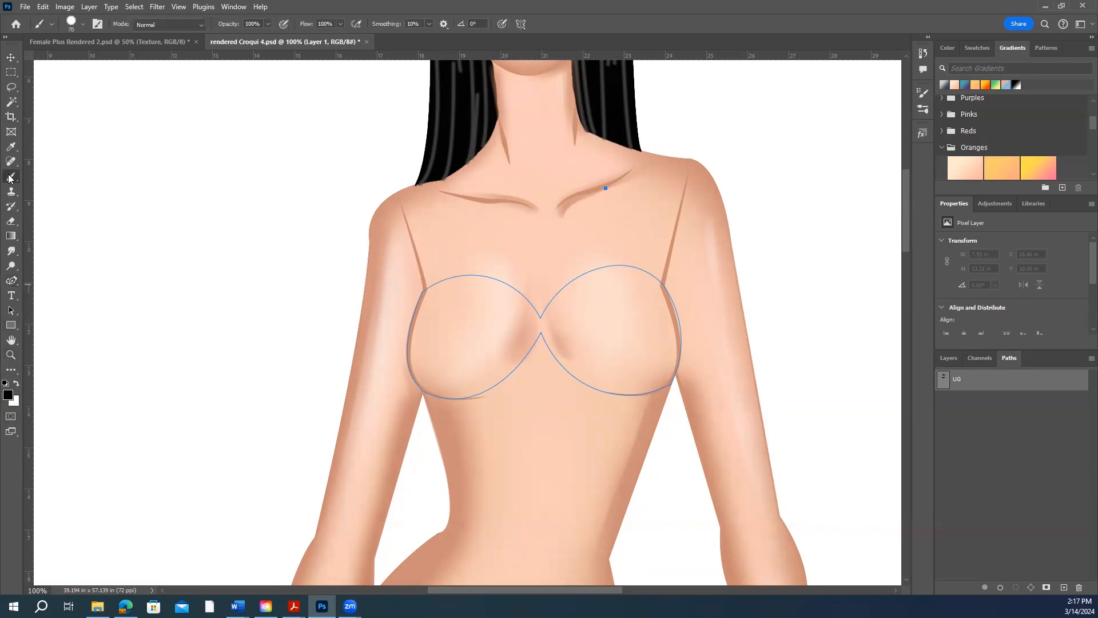
right_click(9, 178)
left_click(83, 25)
left_click(82, 25)
left_click(83, 25)
left_click(83, 25)
- Add two new layers and move the topmost one to the bottom of the layer stack
left_click(949, 358)
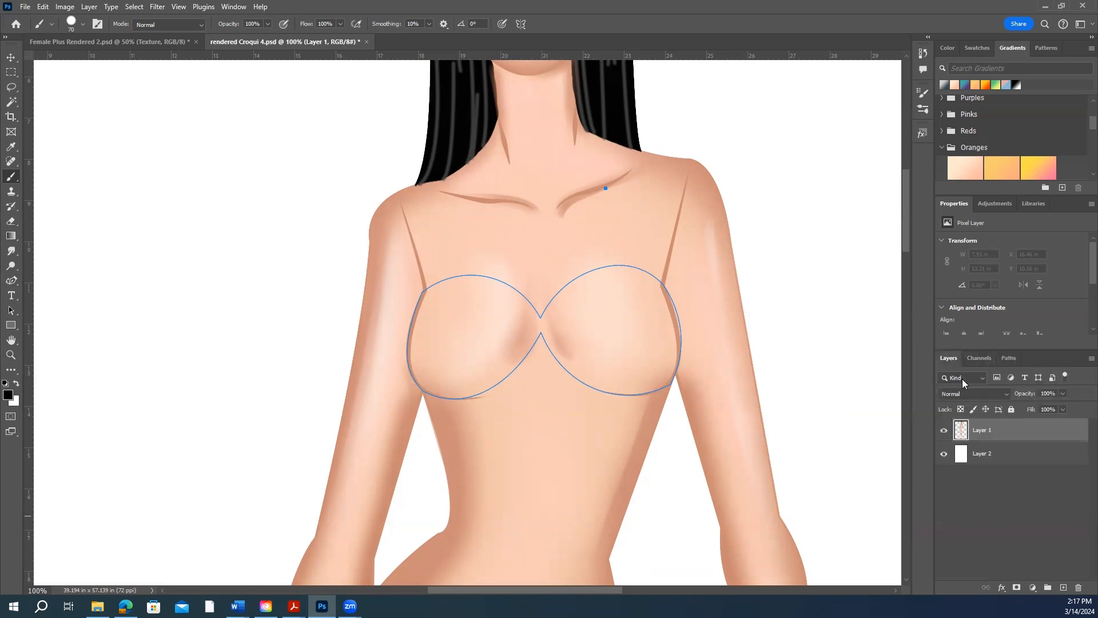
left_click(1062, 588)
left_click(1061, 588)
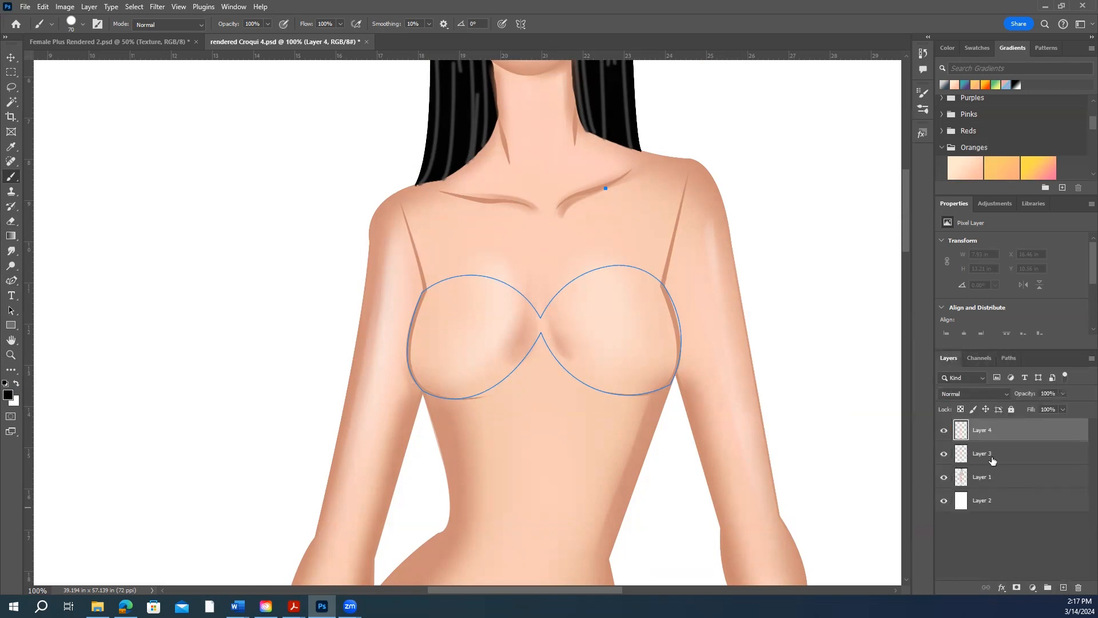
left_click_drag(993, 431, 999, 521)
left_click(1064, 570)
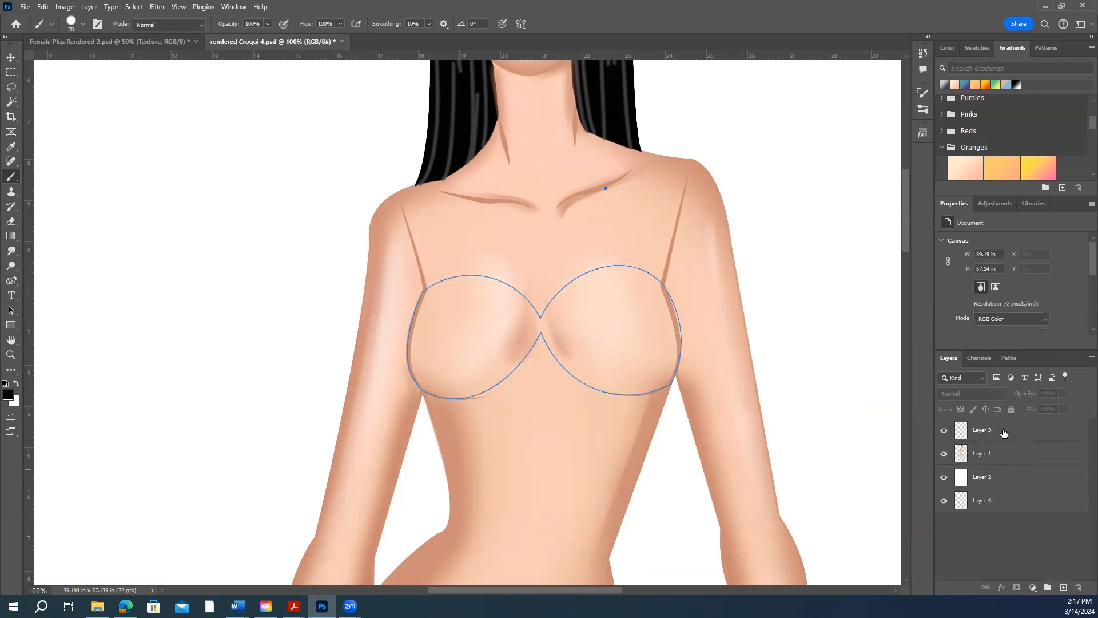
- Rename the top layer as UG
left_click(984, 432)
double_click(984, 433)
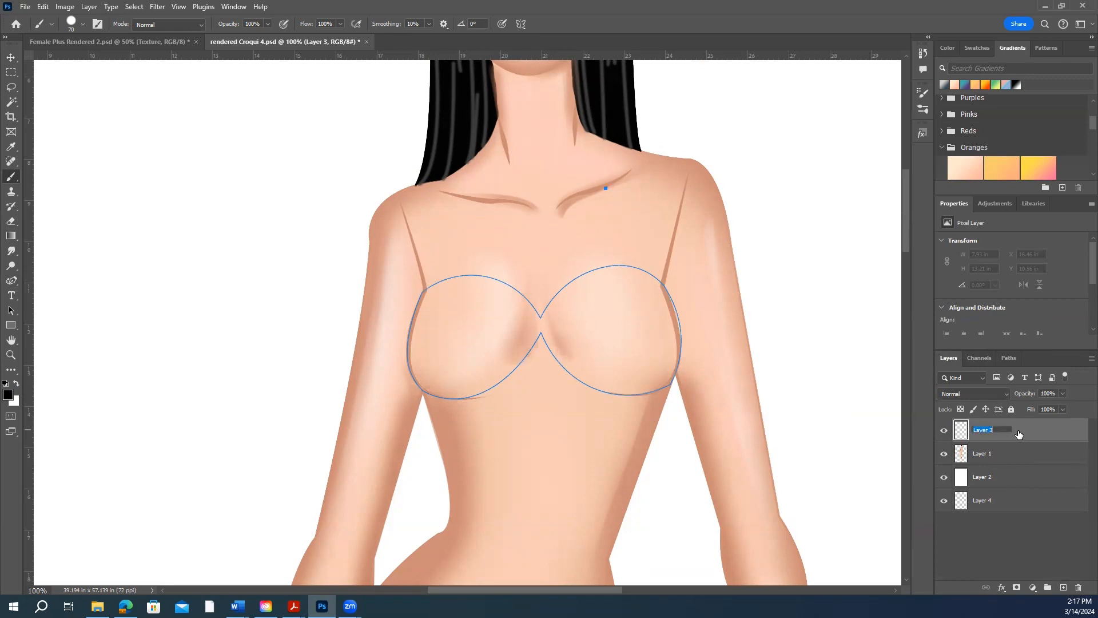
type("UG")
left_click(988, 528)
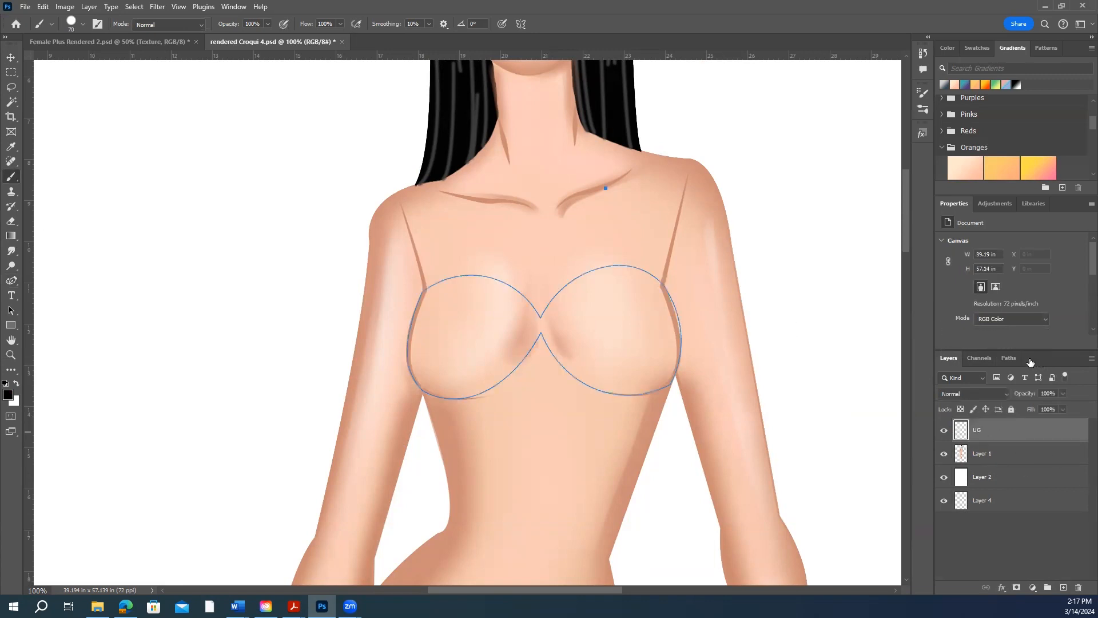
- Try to stroke the UG path with the black brush on the UG layer, then deselect the path
double_click(1018, 430)
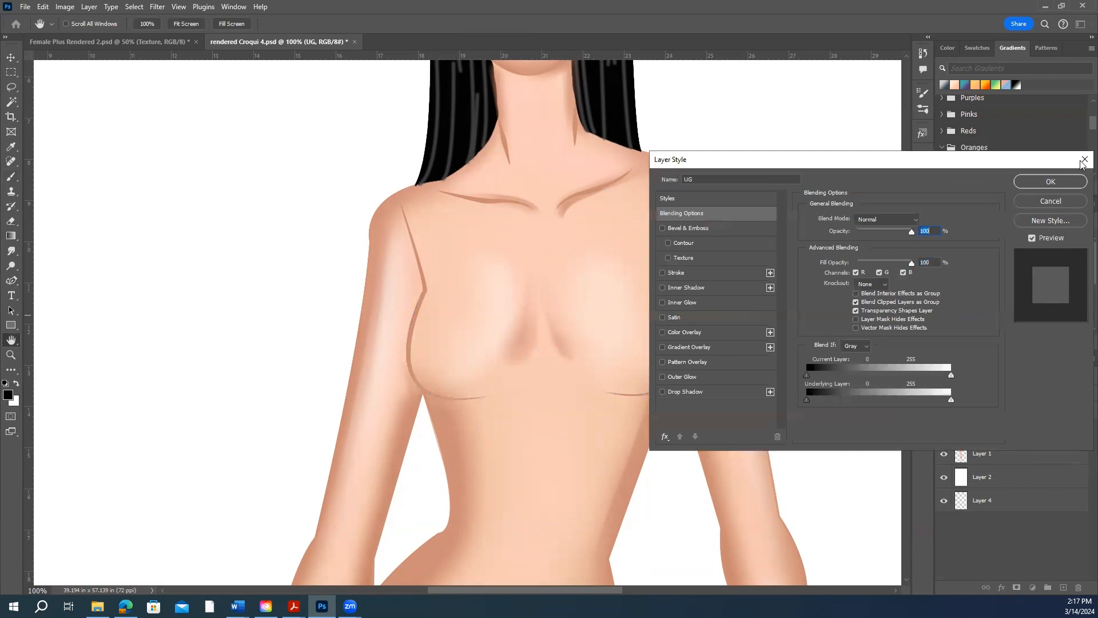
key("Escape")
double_click(1008, 358)
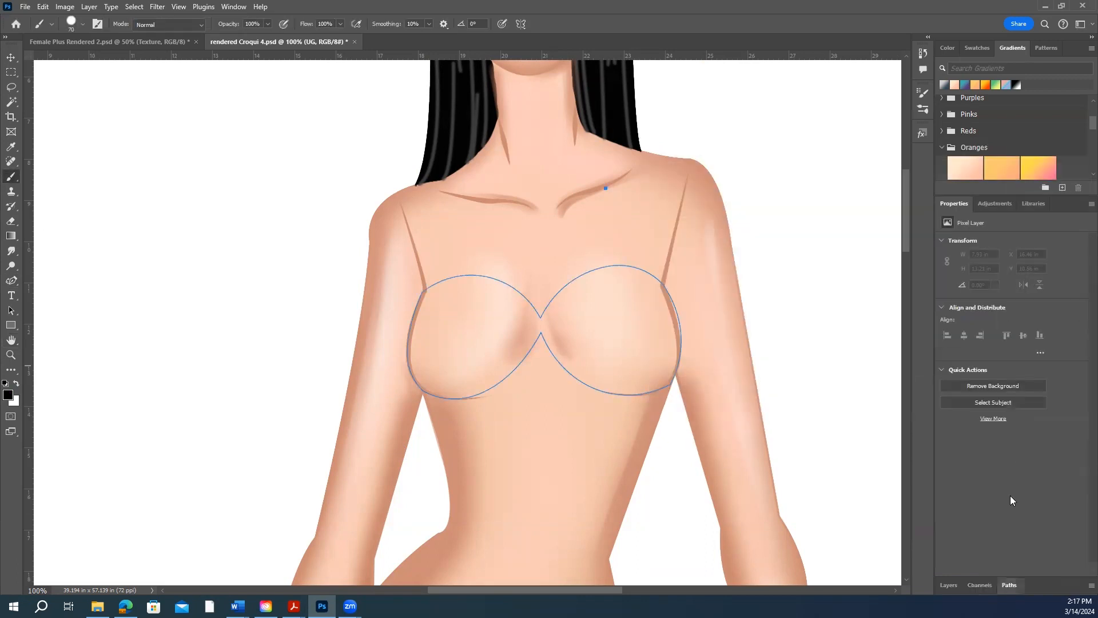
left_click(1002, 586)
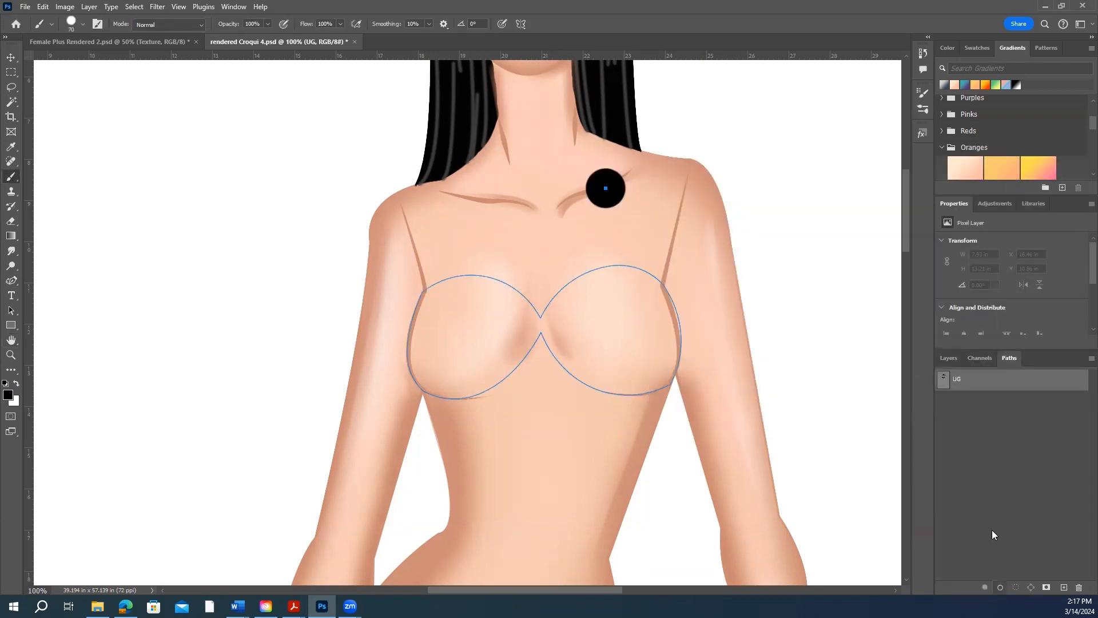
left_click(985, 392)
left_click(985, 381)
left_click(991, 485)
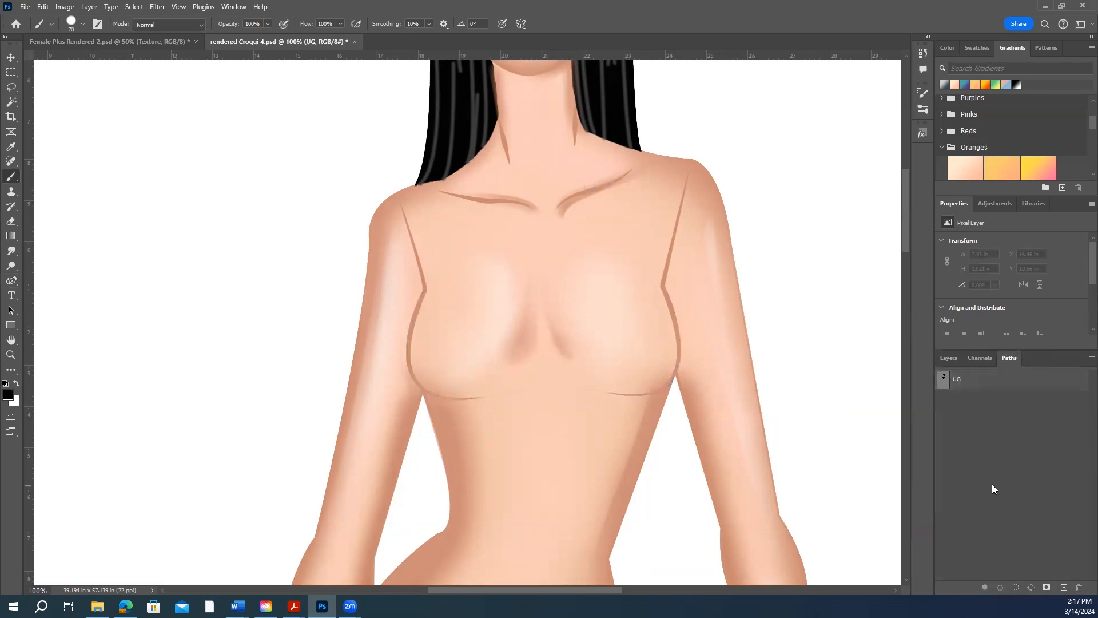
- Fill the UG path with black on the UG layer to make the solid bra and brief
left_click(987, 381)
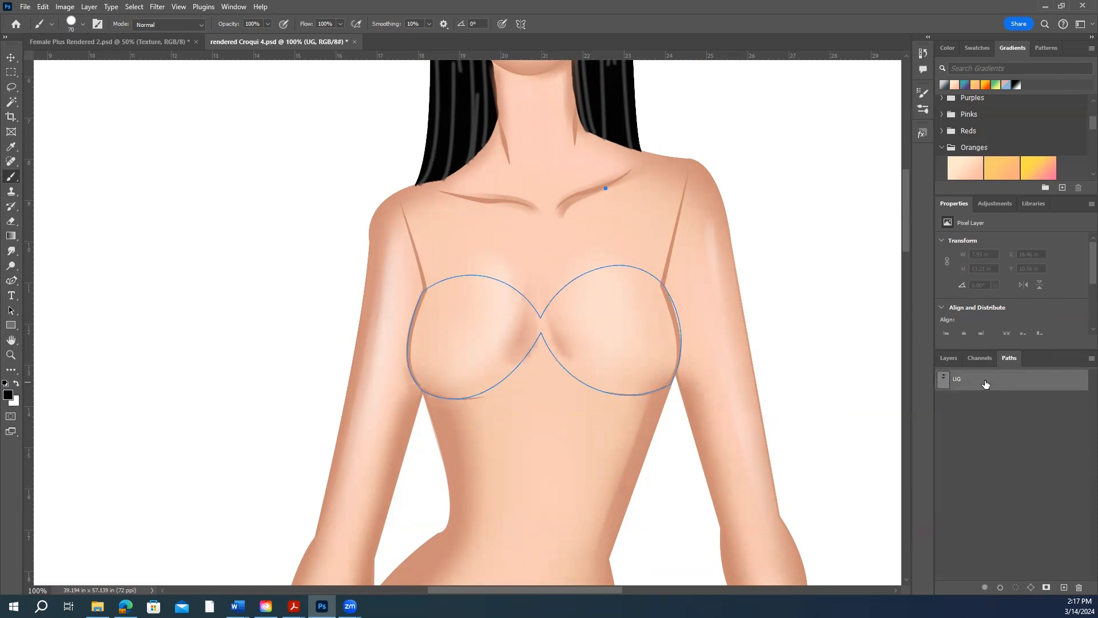
left_click(12, 283)
left_click(45, 283)
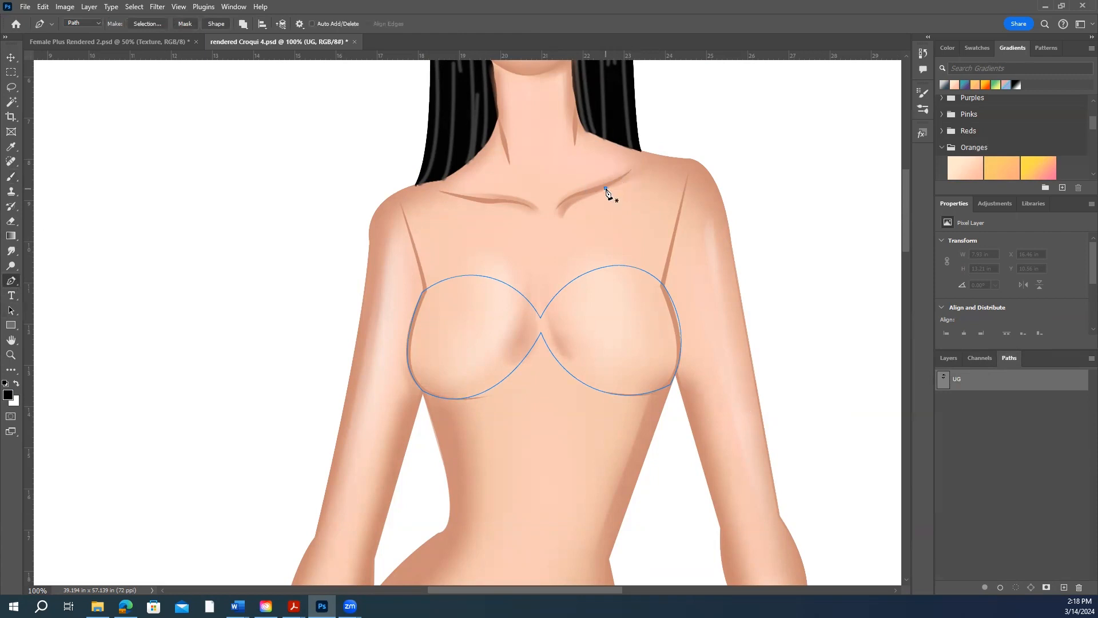
left_click(1005, 410)
double_click(976, 381)
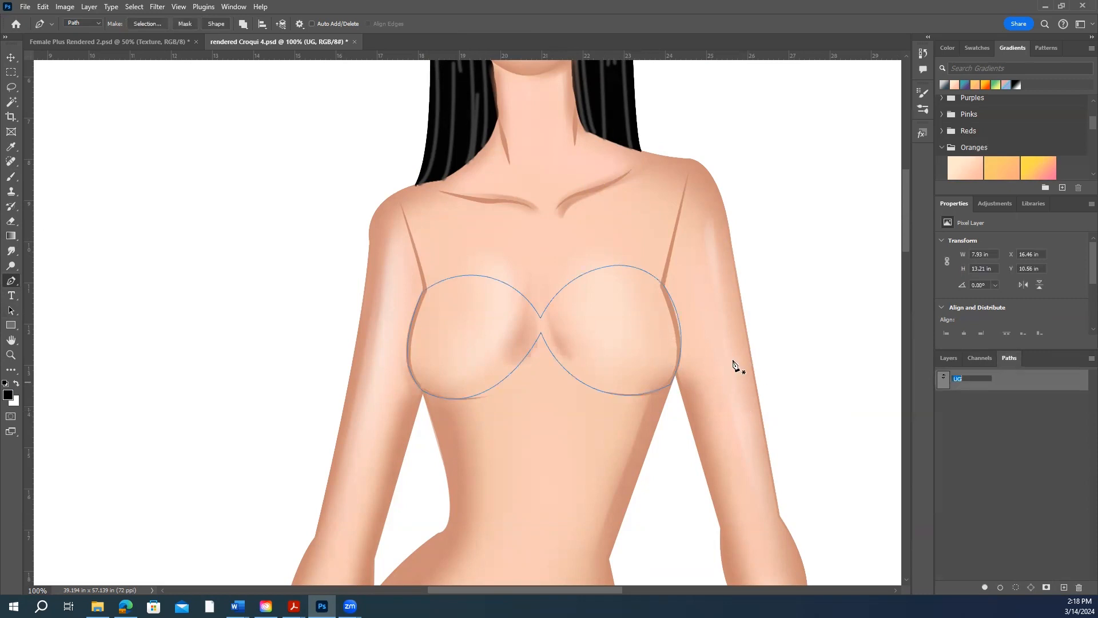
key("Return")
mouse_move(904, 230)
left_mouse_down()
mouse_move(903, 286)
mouse_move(904, 242)
left_mouse_up()
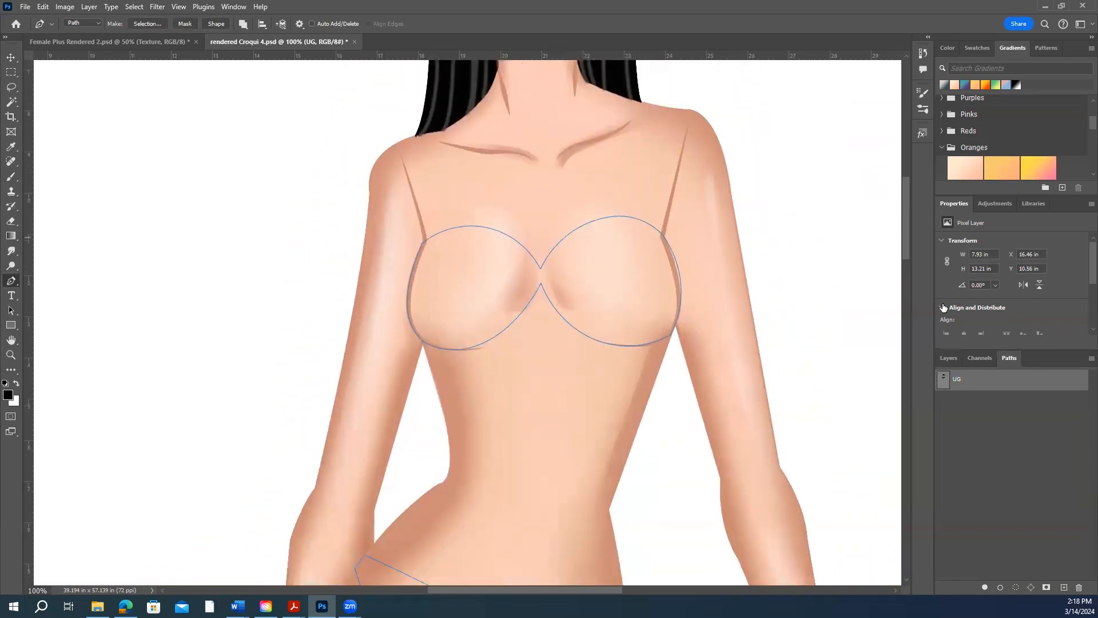
left_click(984, 587)
scroll(606, 392, "down", 5)
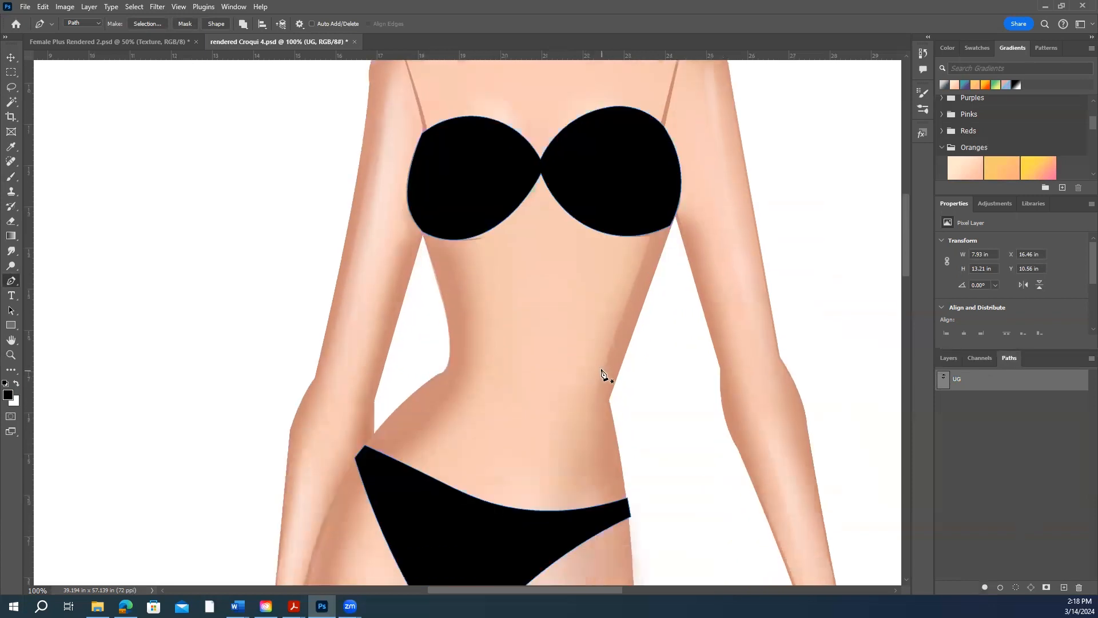
scroll(623, 395, "up", 4)
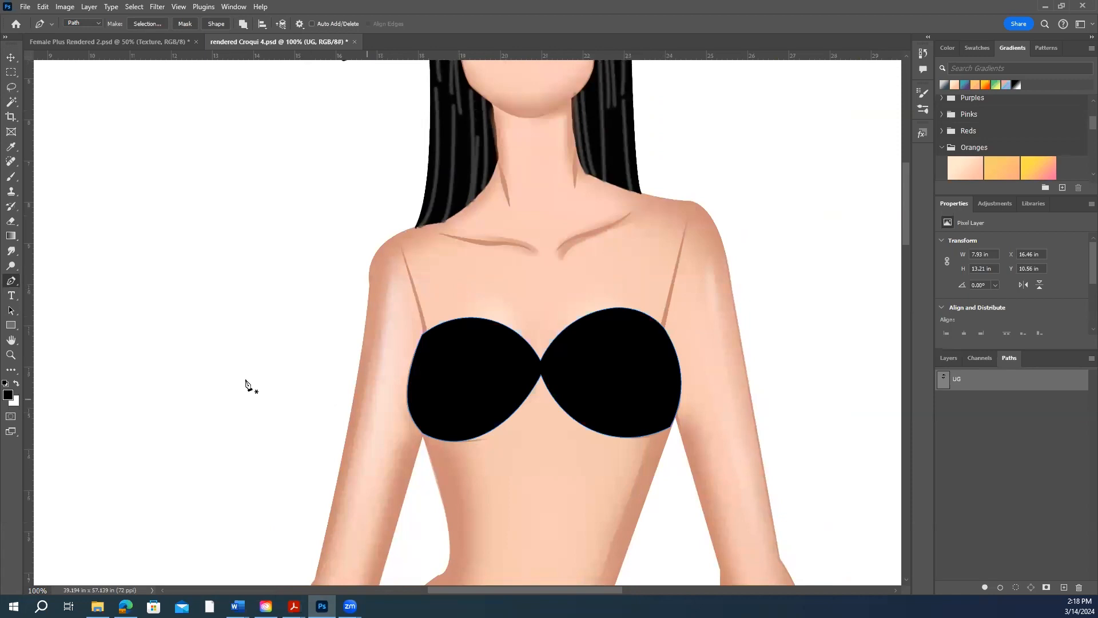
- Create a new path named Dress below the UG path and discard the surplus second path
left_click(10, 355)
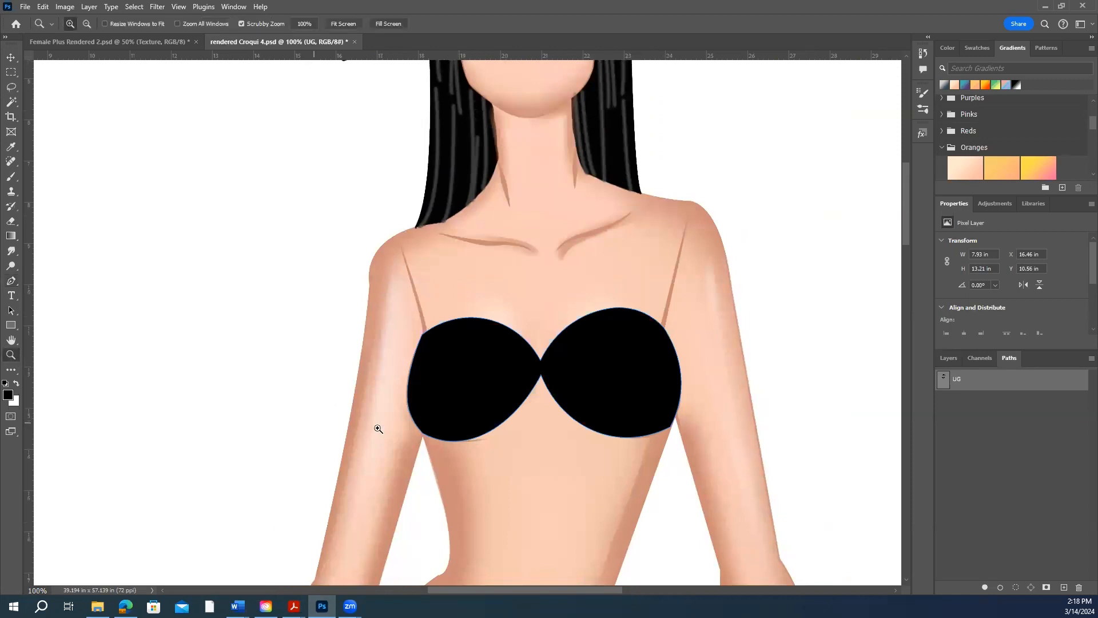
left_click_drag(490, 423, 465, 380)
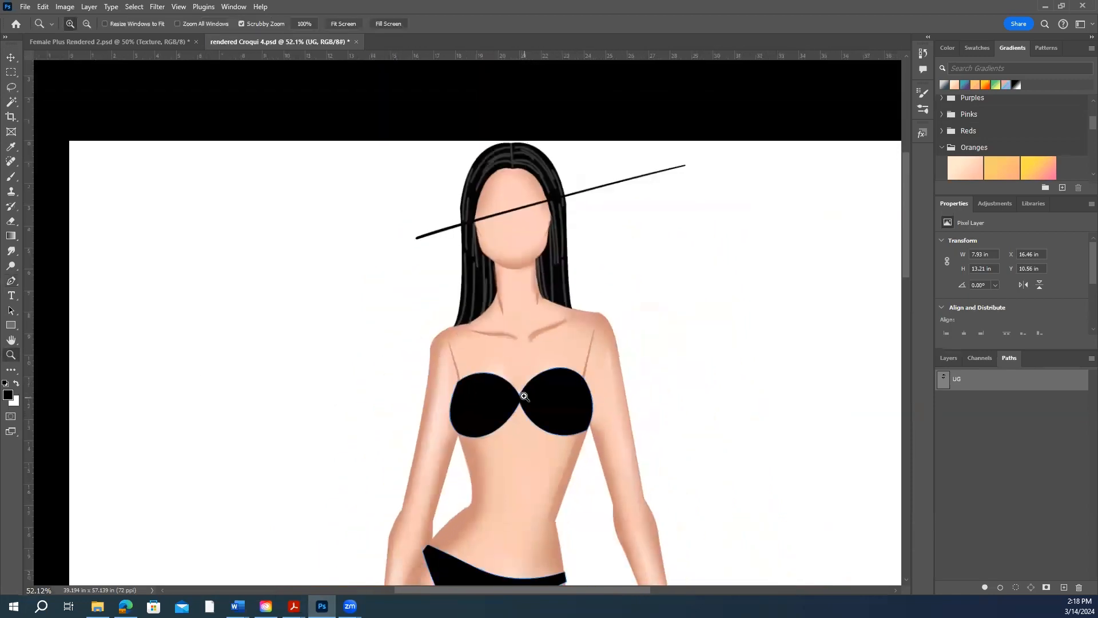
scroll(524, 396, "down", 5)
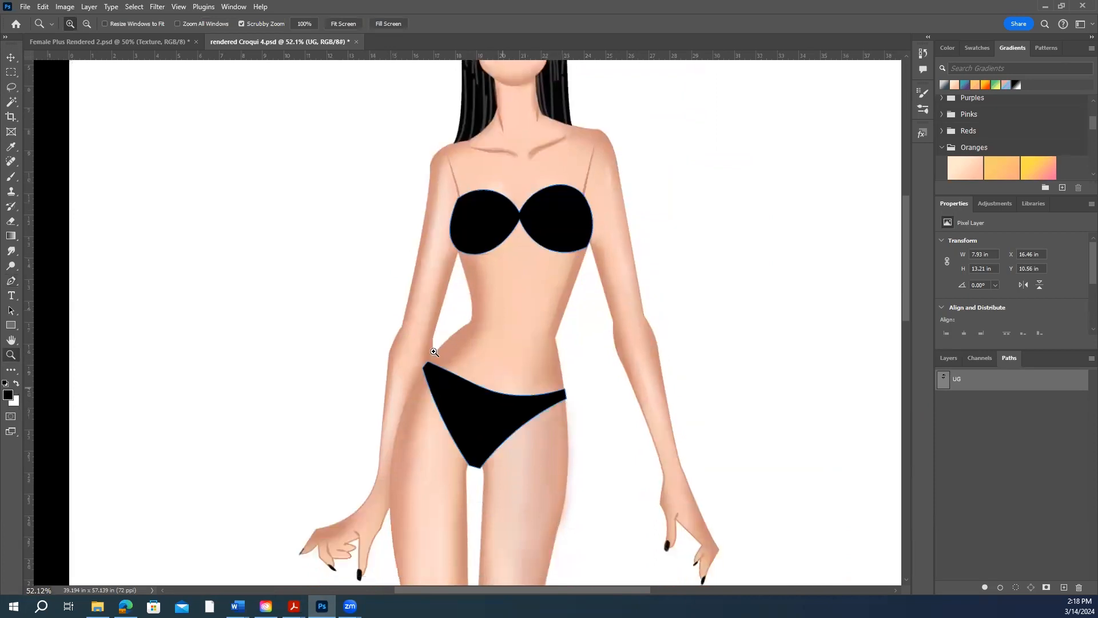
scroll(435, 352, "down", 2)
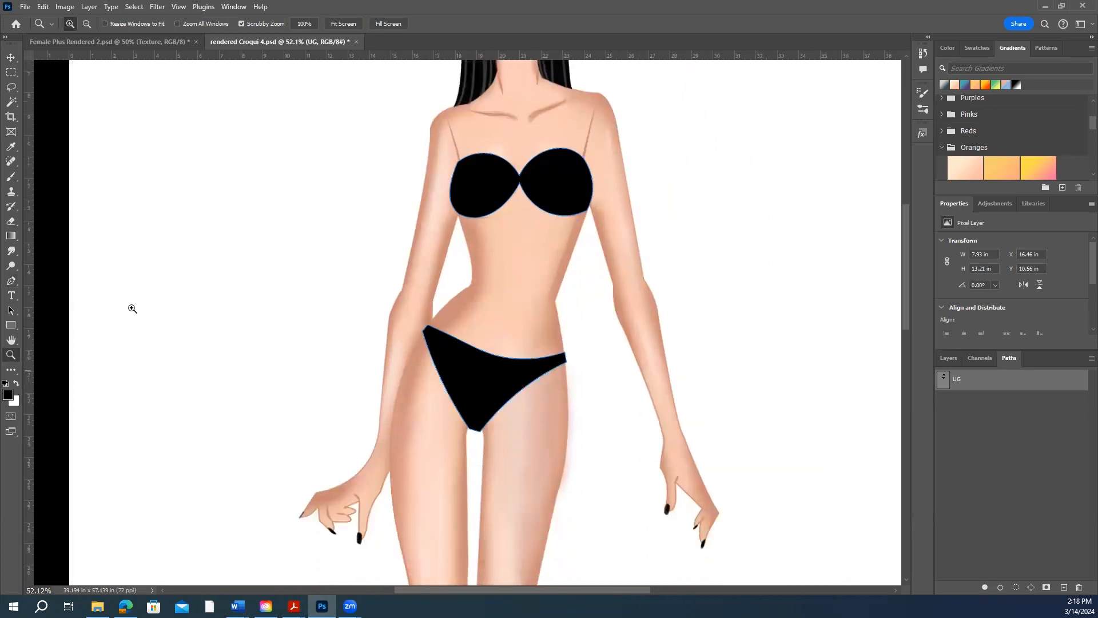
left_click(12, 281)
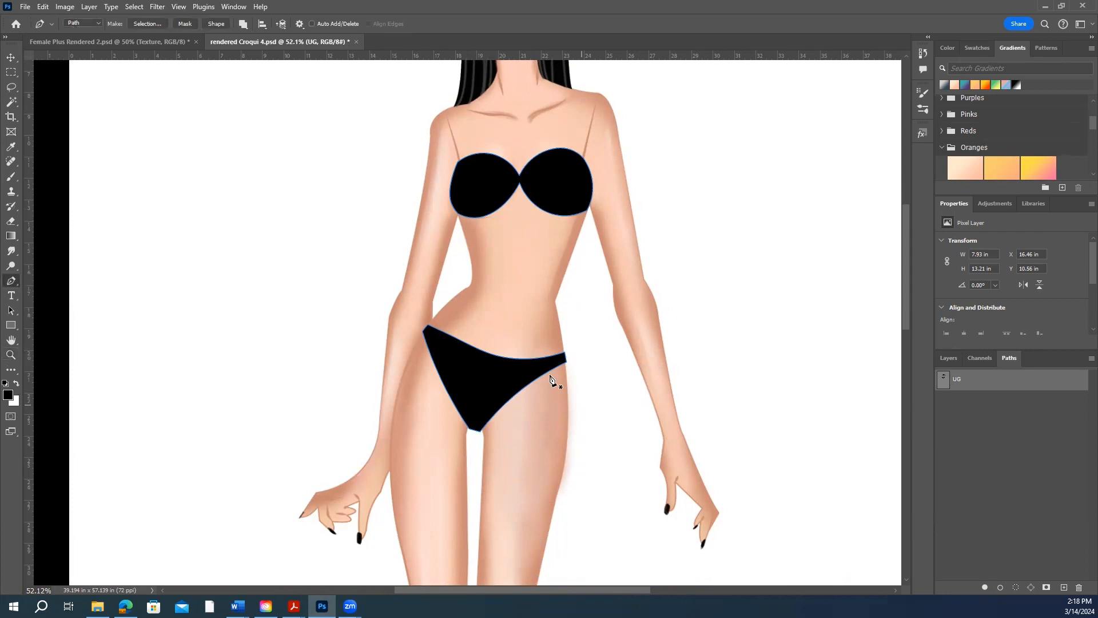
double_click(948, 358)
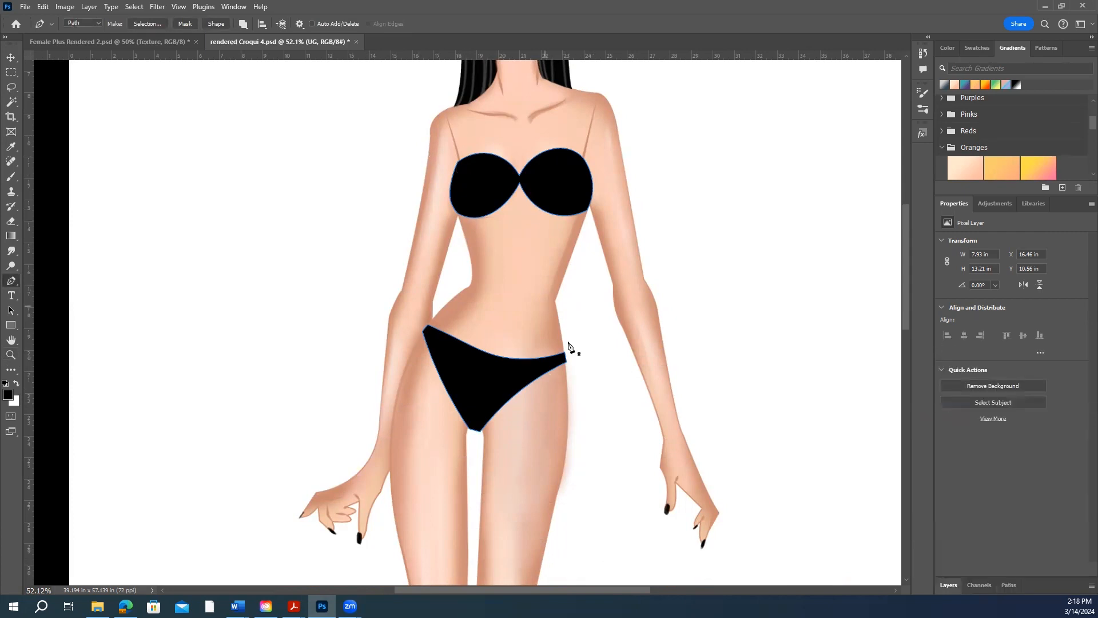
left_click(1009, 586)
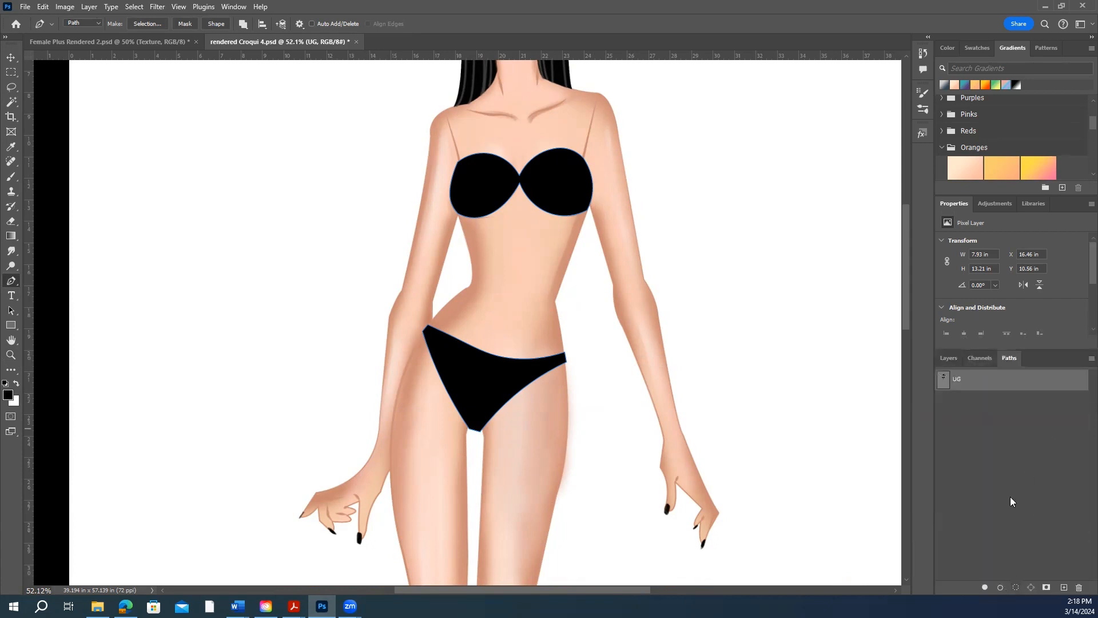
double_click(1063, 587)
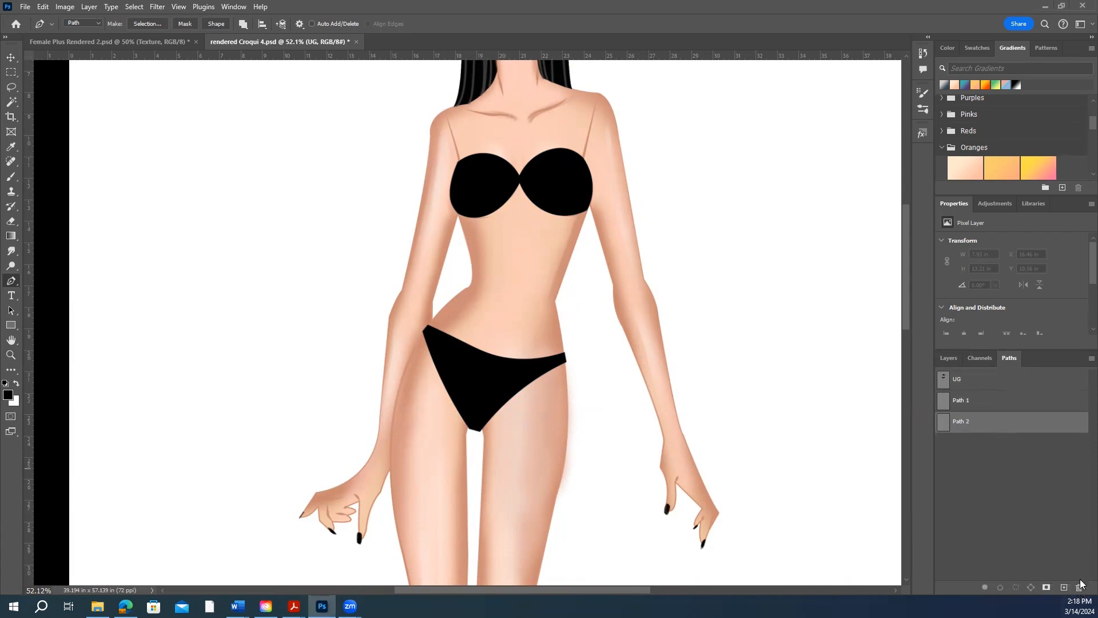
left_click_drag(1003, 423, 1078, 587)
double_click(965, 404)
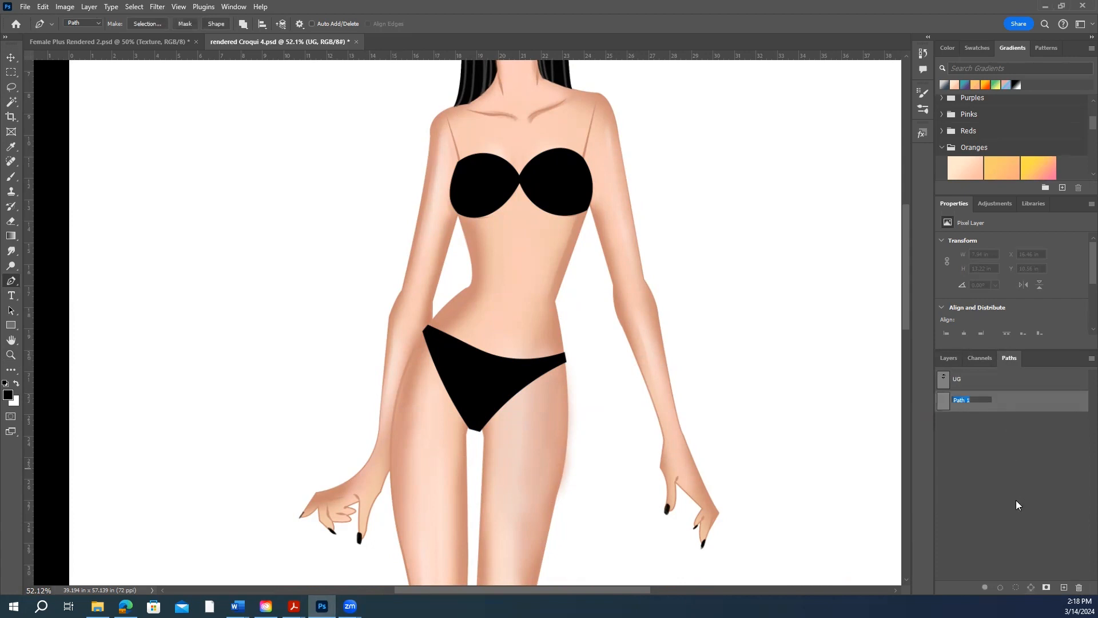
type("Dress")
left_click(998, 498)
- Start the dress outline with the Pen tool by drawing a curved neckline from underarm to underarm above the bra
left_click(458, 154)
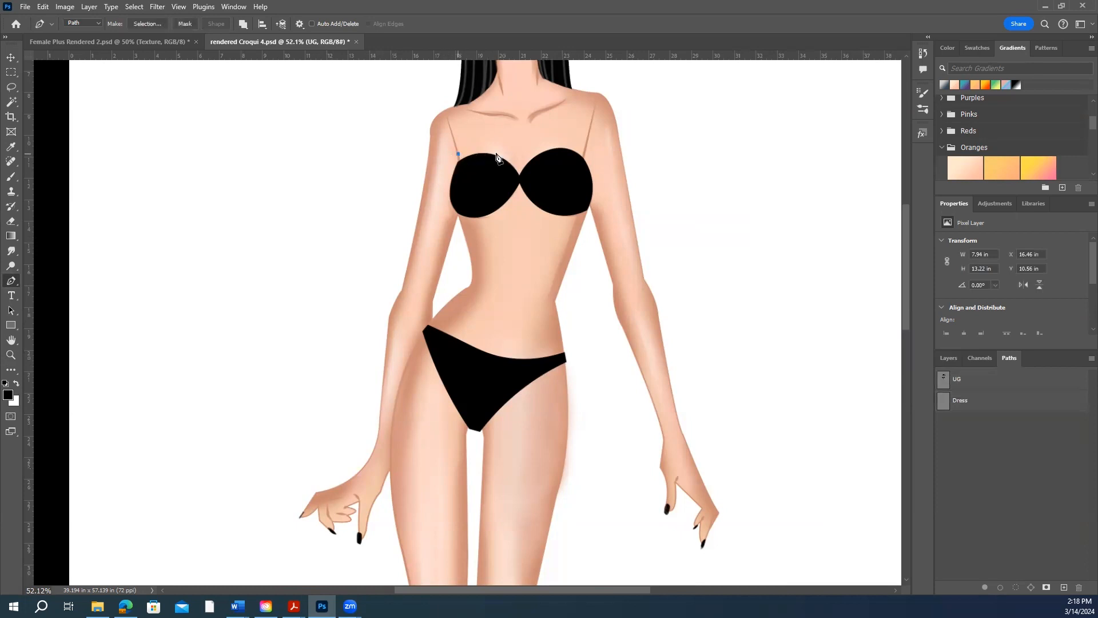
left_click(586, 149)
left_click_drag(587, 152, 625, 167)
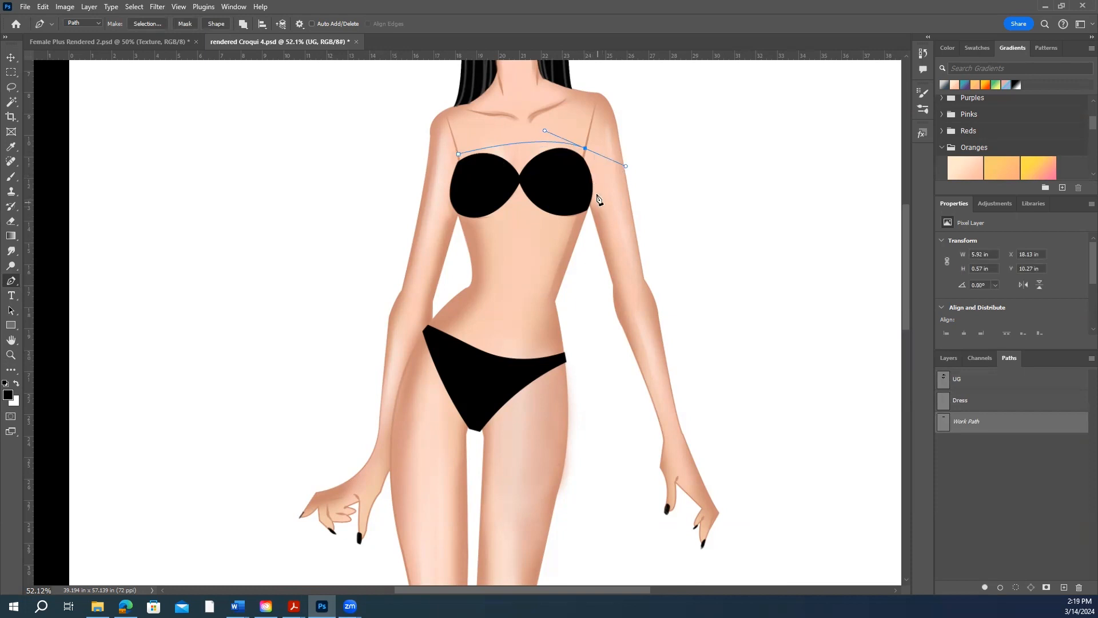
- Continue the dress outline down the figure's right-hand side in the drawing, following the bust, waist and hip to mid-thigh
left_click_drag(592, 202, 592, 213)
key("ctrl+z")
left_click_drag(589, 210, 572, 243)
left_click(557, 301)
left_click_drag(568, 438, 557, 489)
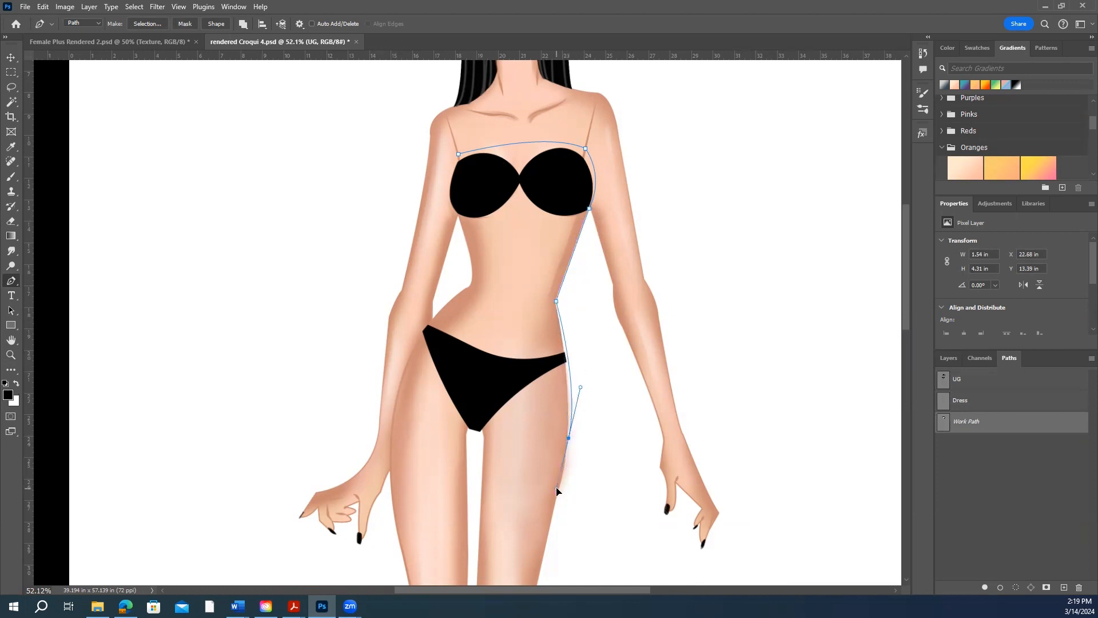
scroll(599, 463, "down", 2)
left_click(547, 484)
- Draw a straight hem across the thighs and close the outline up the left hip, waist and bust to the neckline's start
left_click(390, 482)
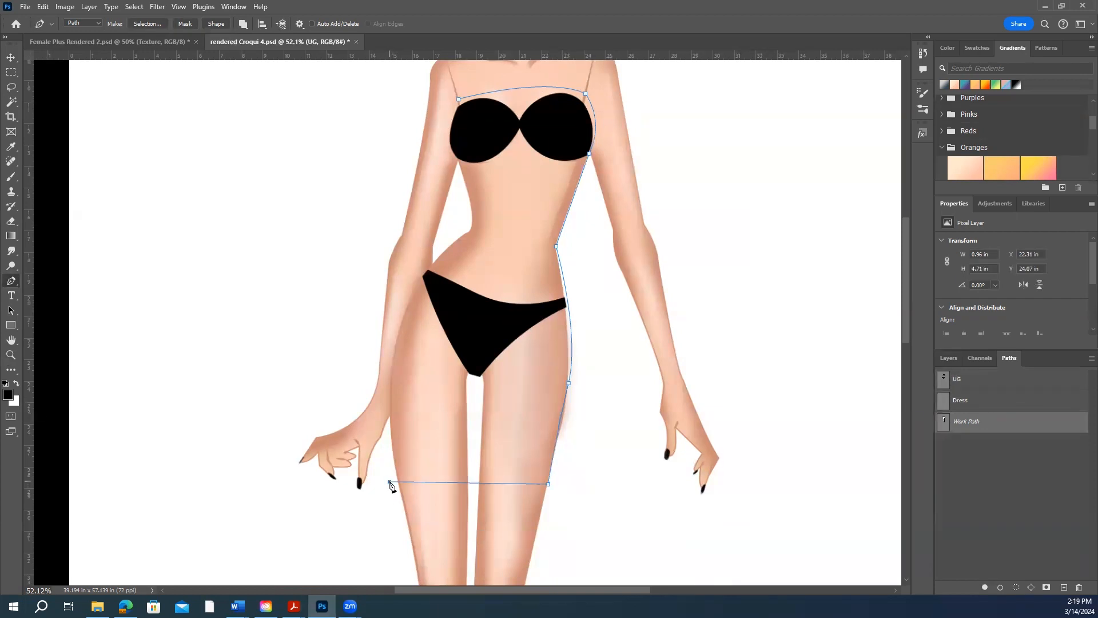
left_click_drag(404, 306, 473, 226)
left_click(461, 233)
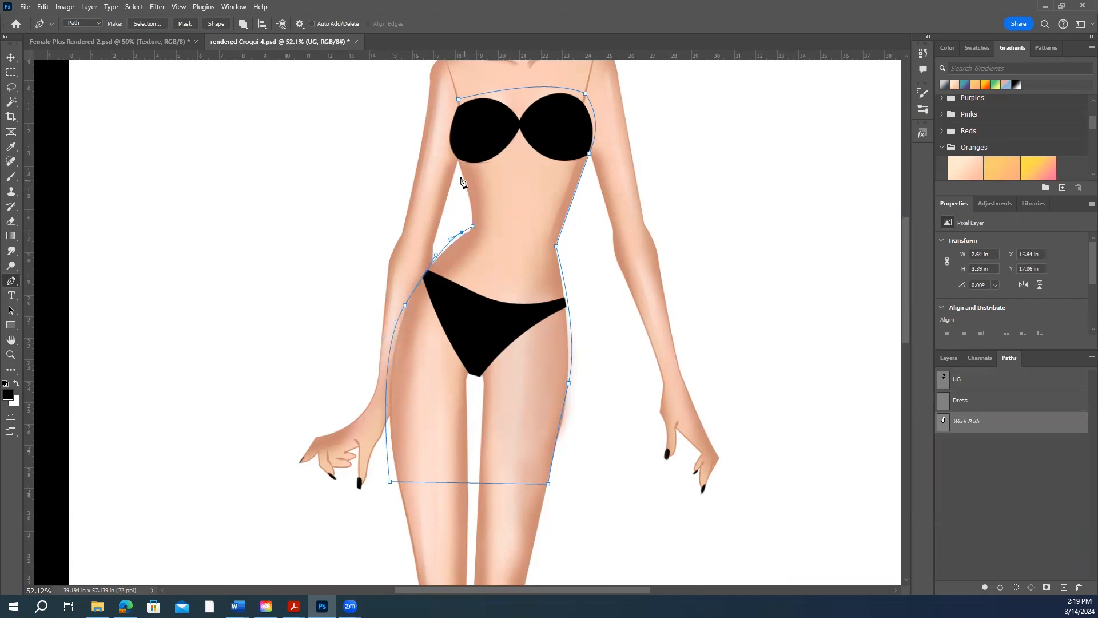
left_click(461, 177)
left_click(453, 155)
left_click(453, 114)
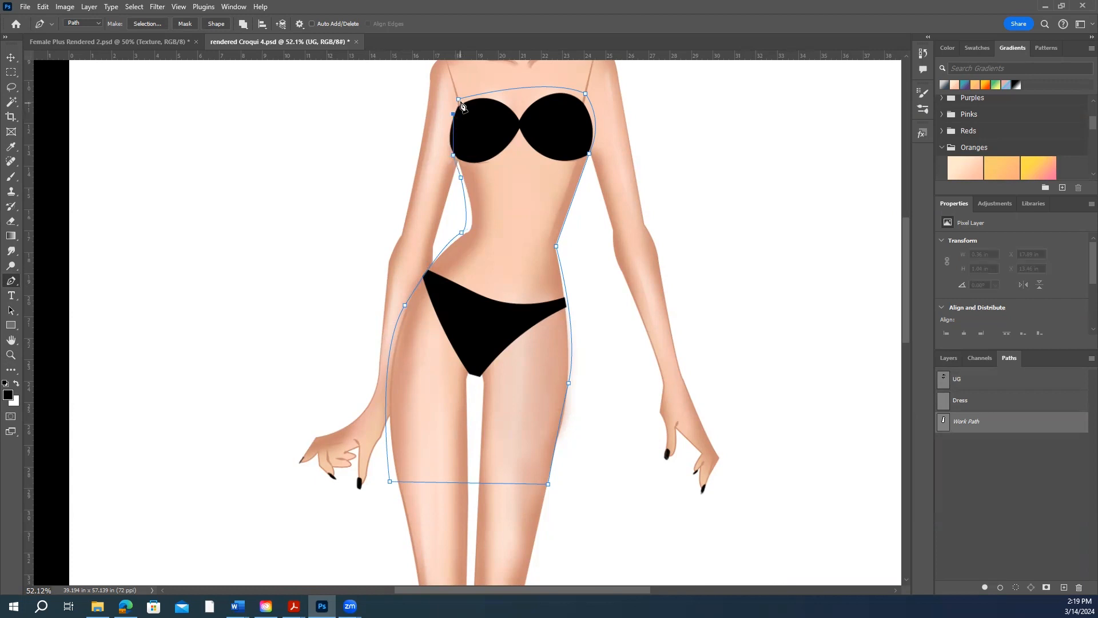
left_click(459, 100)
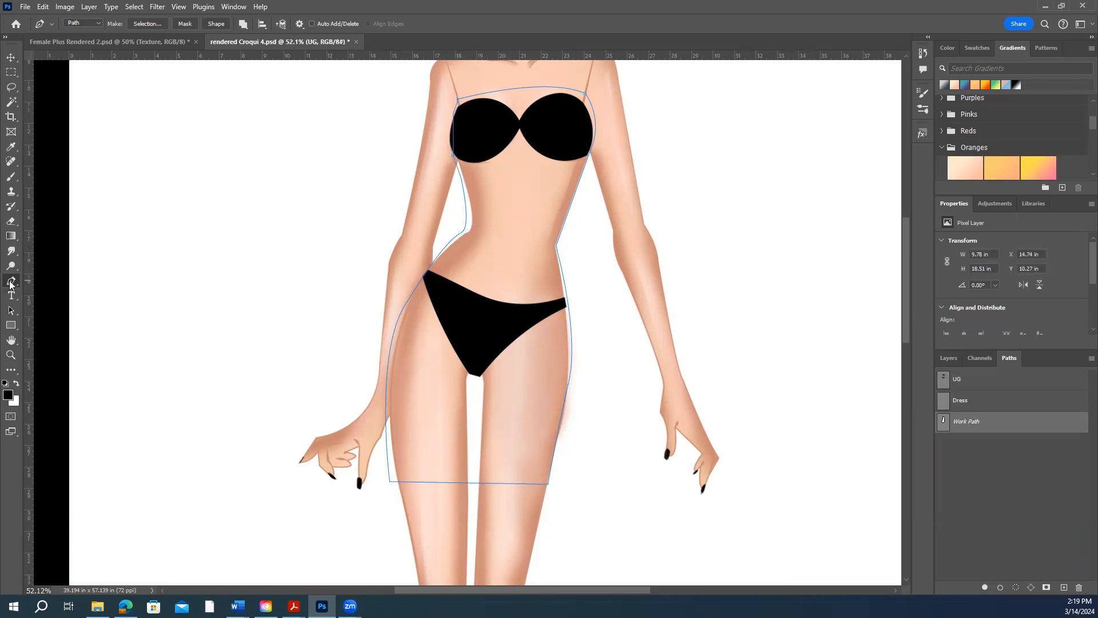
- Use the Curvature Pen tool to round the dress outline around the left bust and pull in the right neckline corner
right_click(11, 285)
left_click(52, 302)
left_click(450, 132)
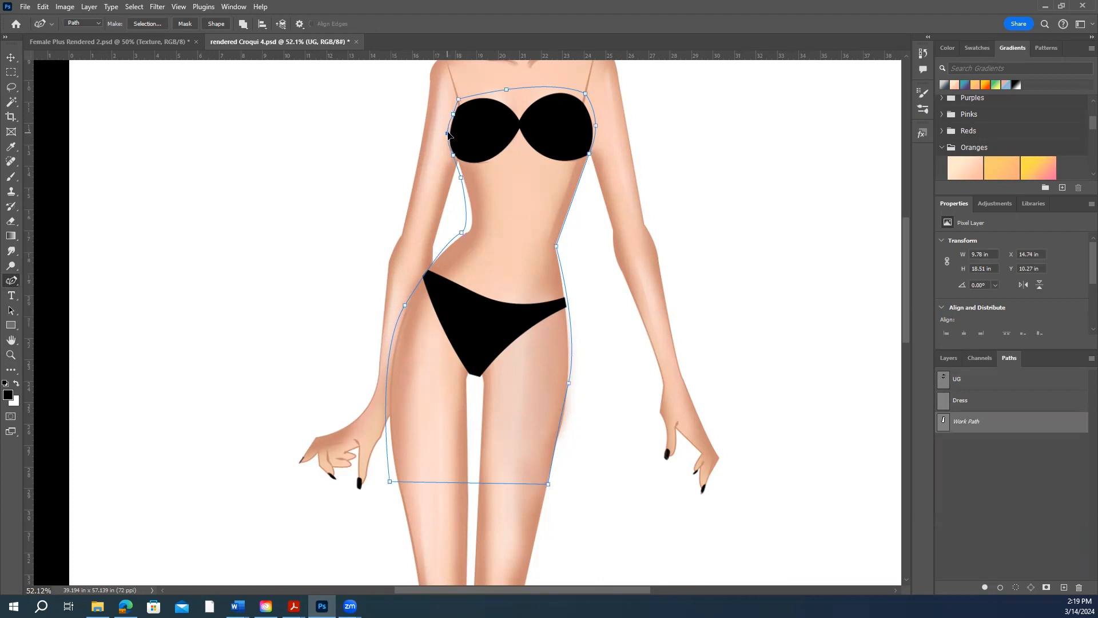
left_click_drag(595, 124, 582, 99)
- Reshape the neckline into a soft sweetheart curve that dips between the cups and follows the tops of both
left_click(554, 91)
left_click_drag(506, 90, 565, 93)
left_click(565, 98)
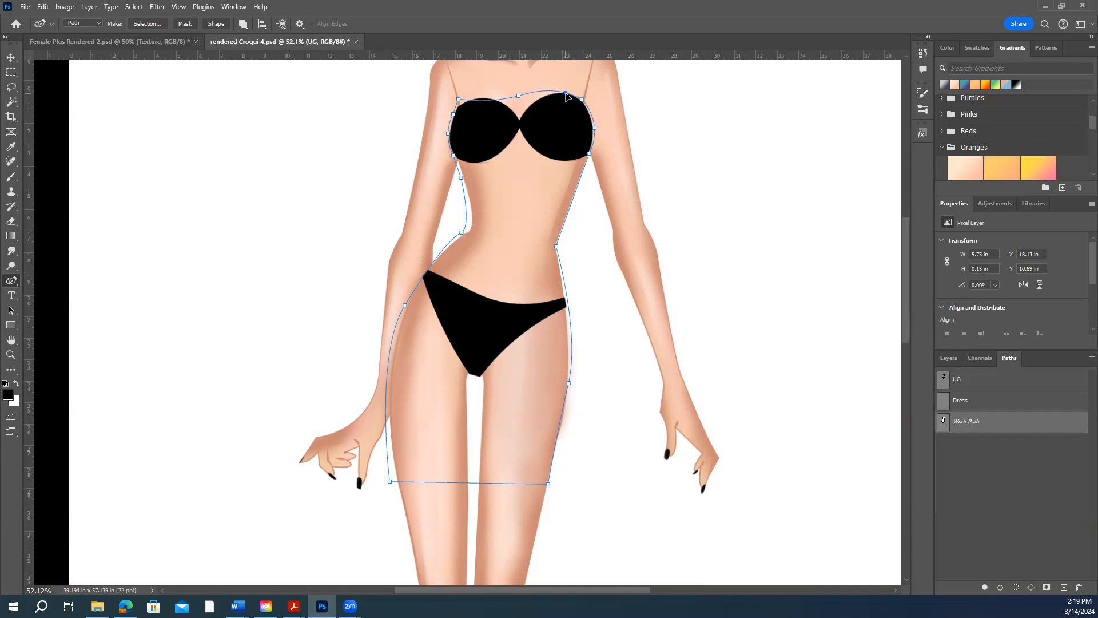
left_click(475, 96)
scroll(680, 156, "up", 3)
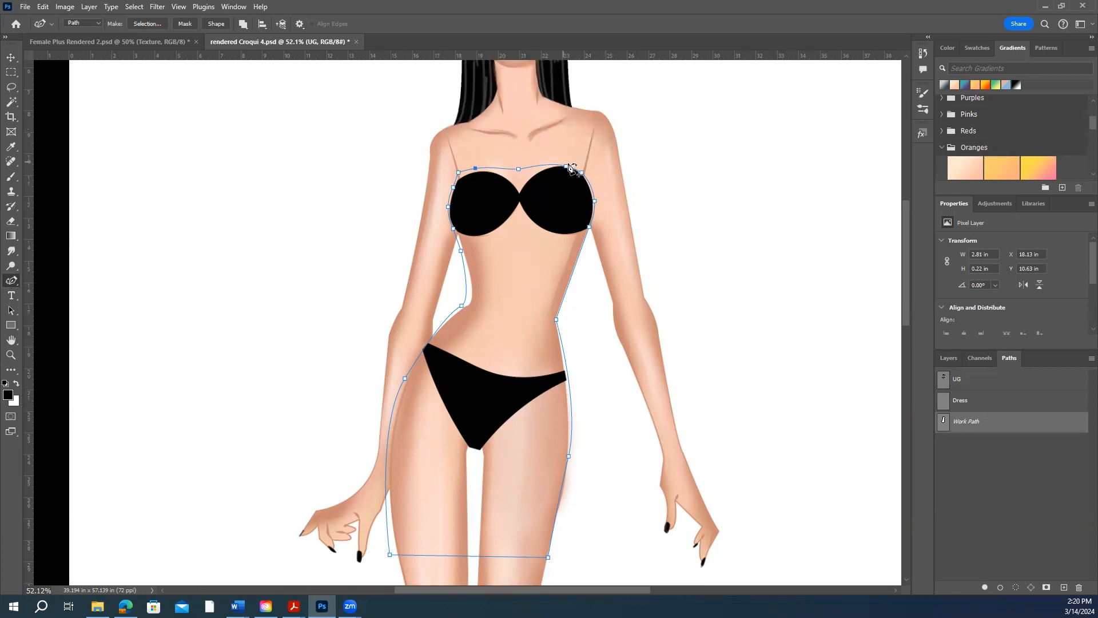
left_click(578, 169)
left_click_drag(582, 172, 585, 169)
- Delete the stray anchor point beside the hem's right corner and convert that corner back to a sharp point
scroll(499, 220, "down", 2)
scroll(505, 220, "down", 1)
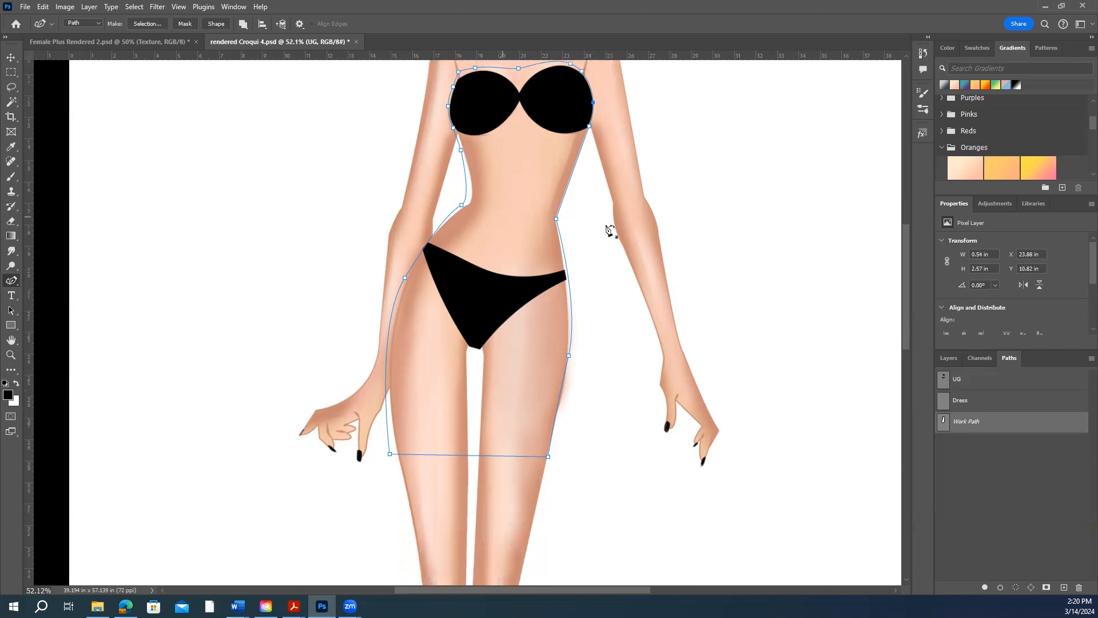
scroll(610, 238, "down", 1)
scroll(584, 265, "up", 1)
left_click_drag(550, 457, 551, 459)
left_click(551, 457)
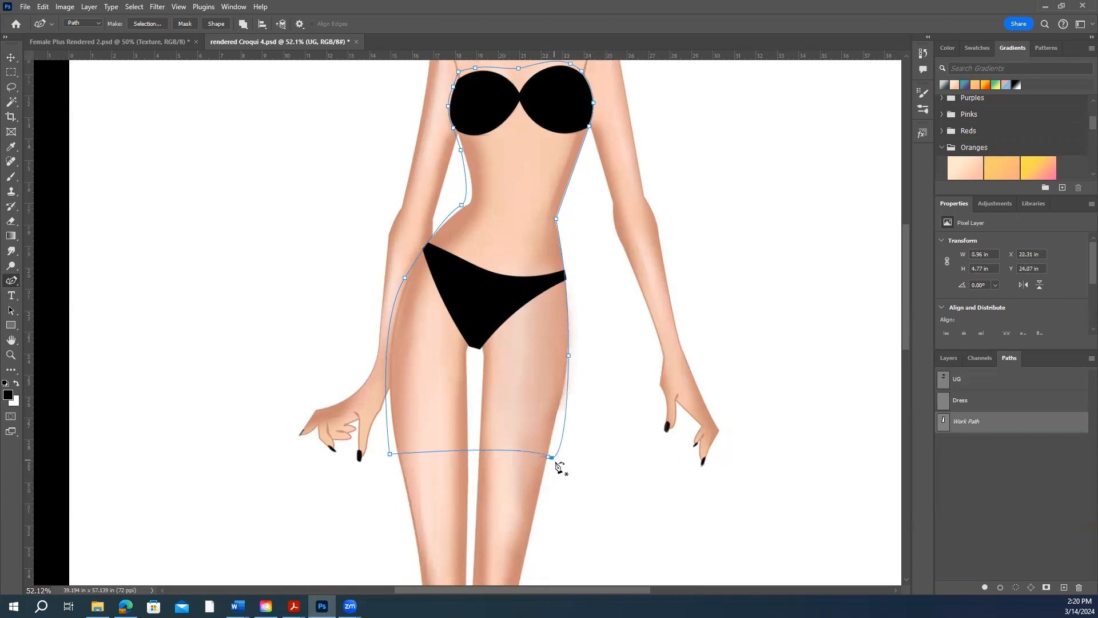
key("Delete")
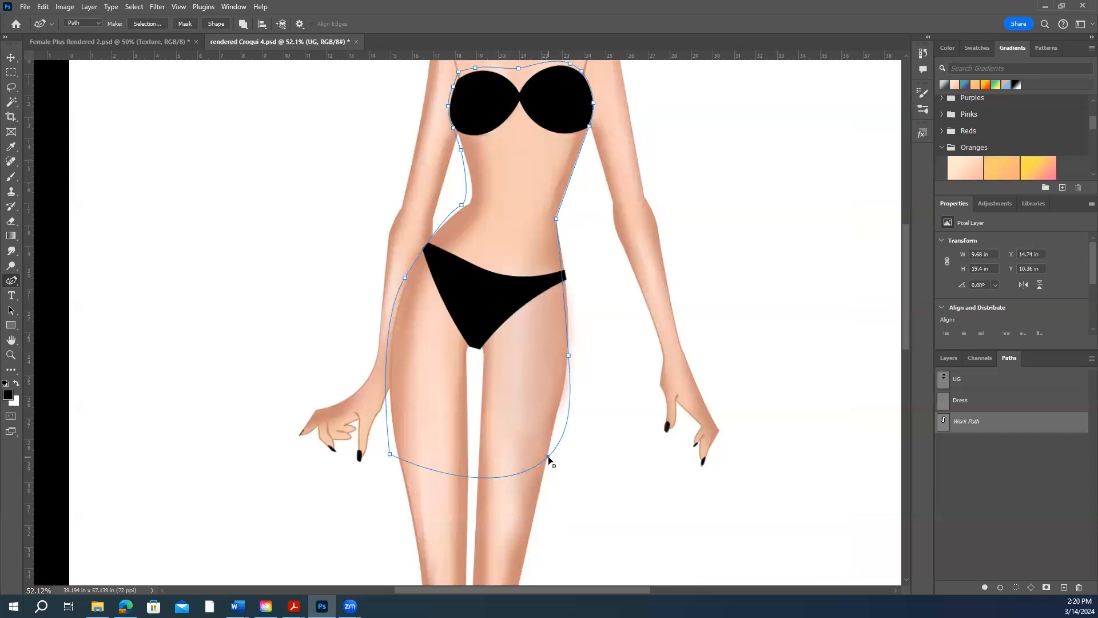
double_click(547, 455)
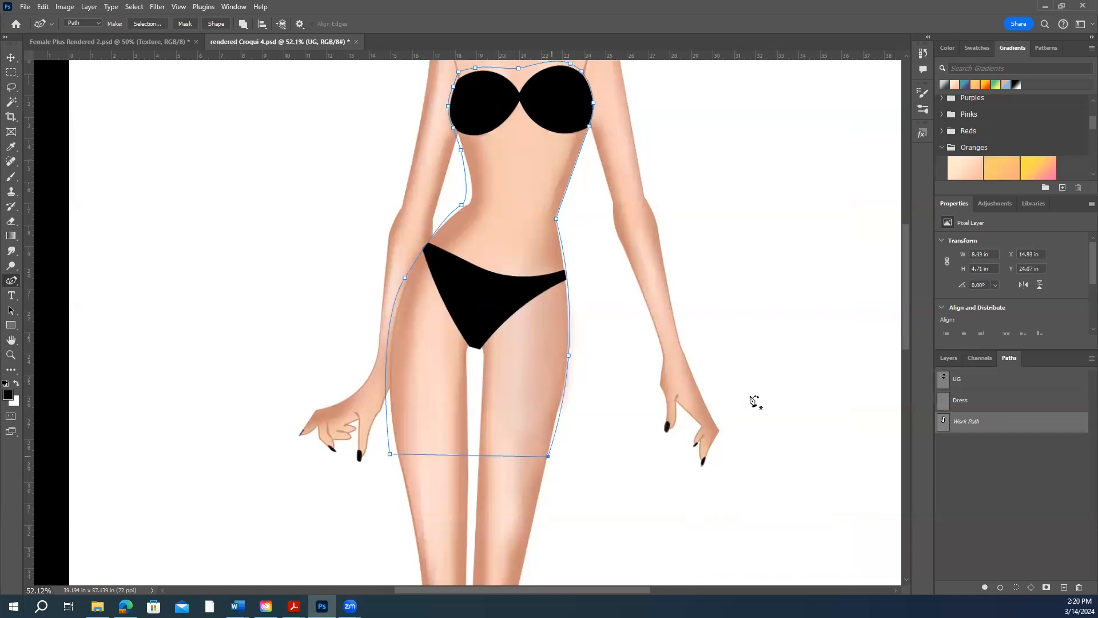
- Move the right hip point slightly outward and fit the left waist curve closer to the body with added anchor points
left_click(569, 355, "ctrl")
left_click_drag(570, 352, 571, 357)
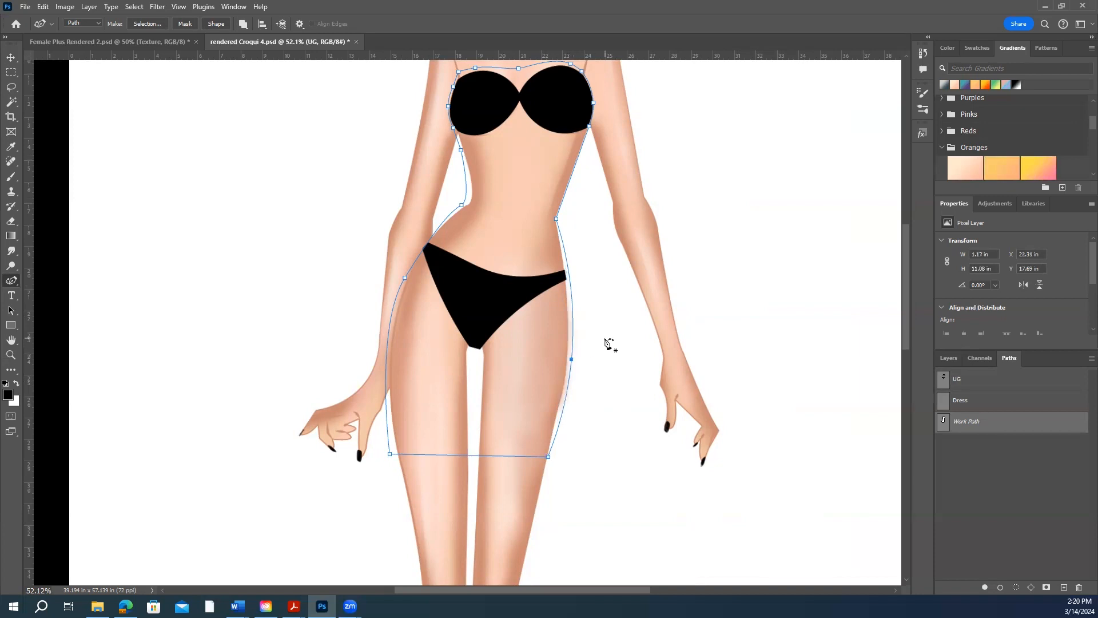
scroll(597, 298, "up", 2)
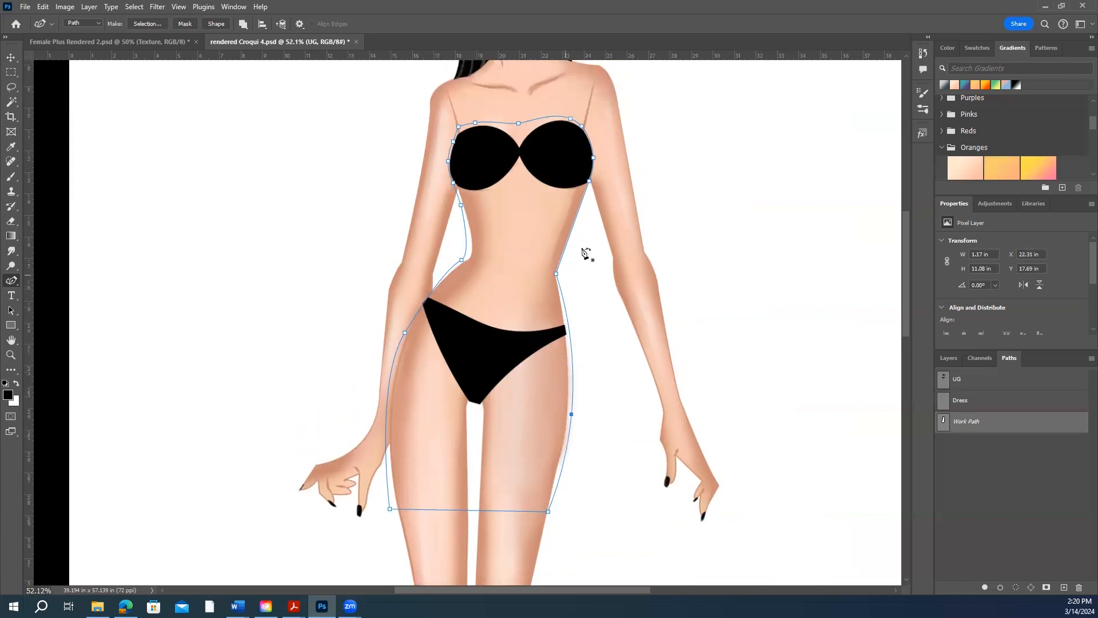
left_click(588, 184)
left_click_drag(463, 257, 470, 251)
left_click_drag(438, 302, 454, 268)
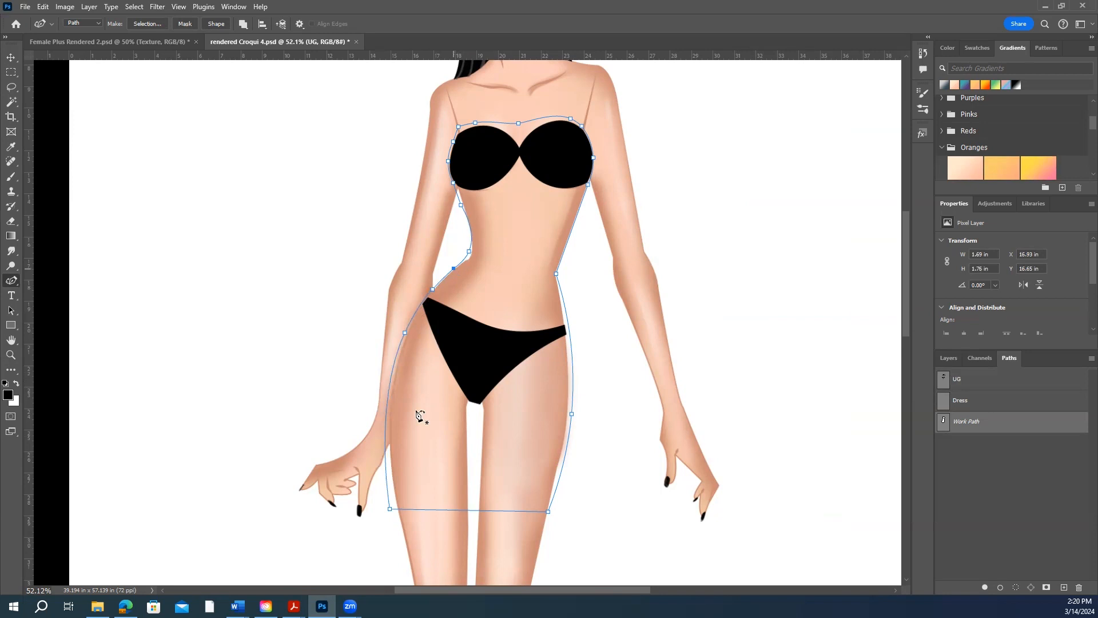
- Move the hem's right corner slightly outward from the thigh to widen the dress hem
scroll(451, 437, "down", 1)
scroll(450, 436, "down", 4)
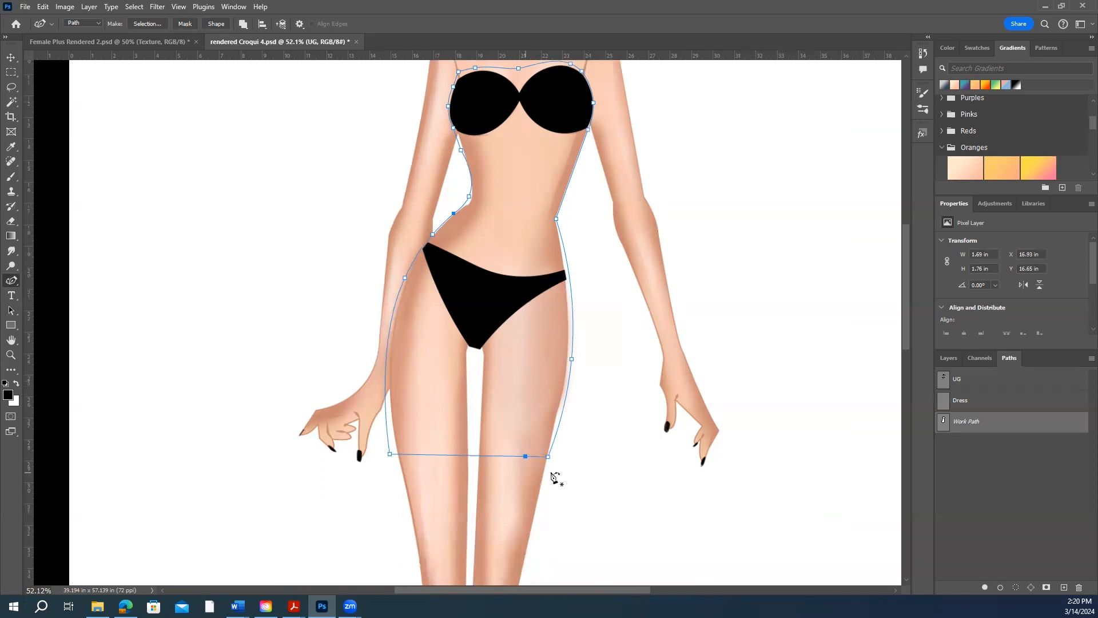
left_click_drag(548, 447, 555, 448)
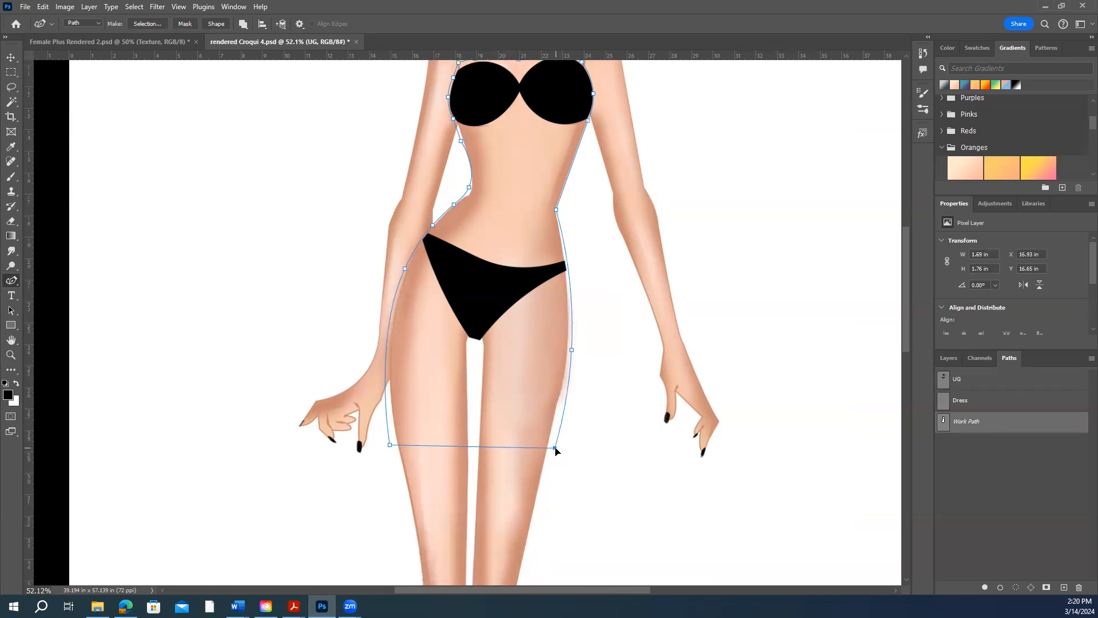
scroll(608, 448, "up", 4)
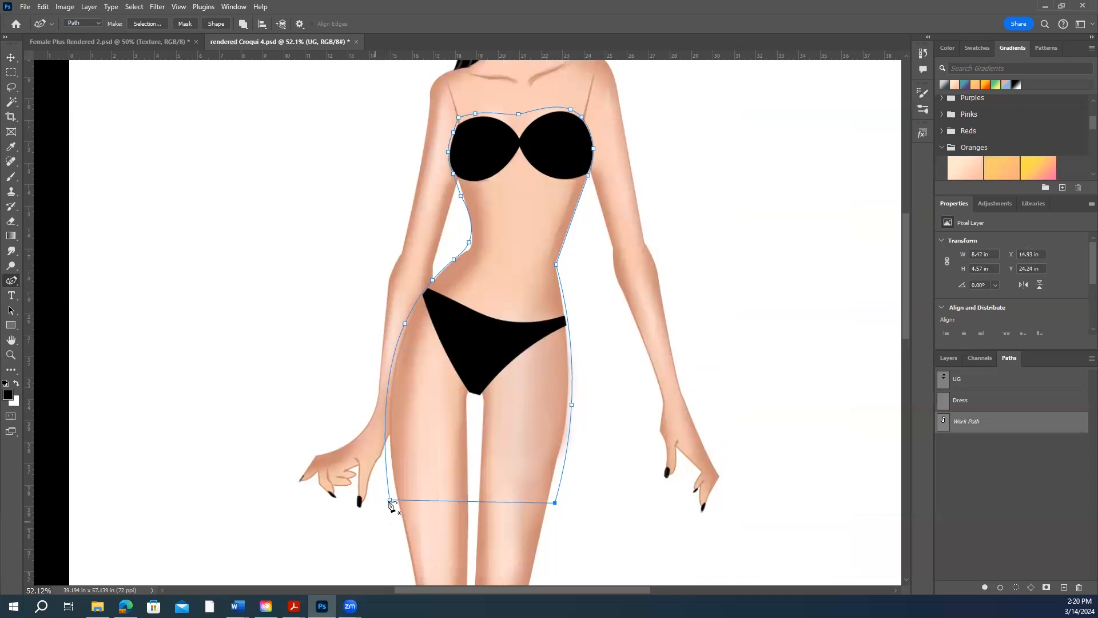
- Move the hem's left corner point of the dress outline slightly inward toward the thigh
left_click_drag(390, 501, 395, 501)
scroll(622, 463, "up", 2)
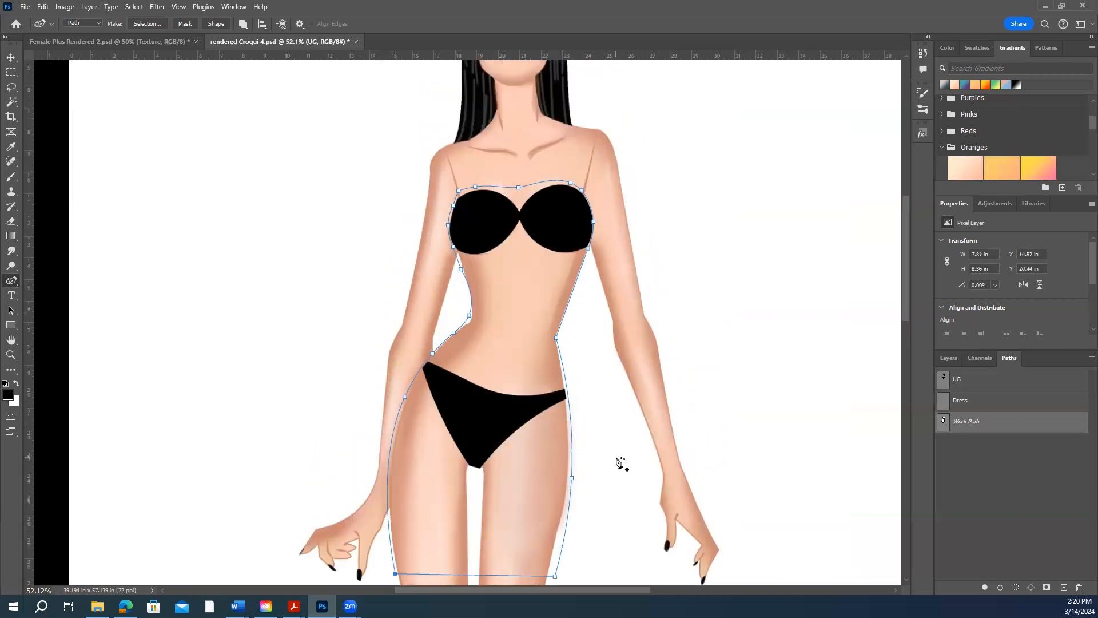
scroll(622, 461, "down", 3)
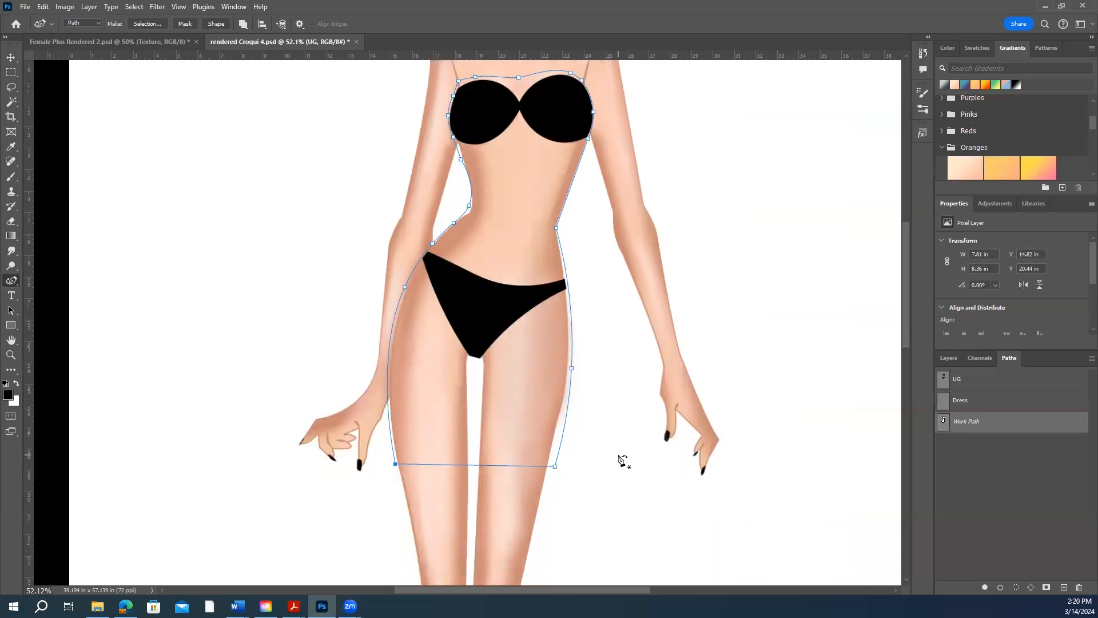
scroll(622, 461, "down", 2)
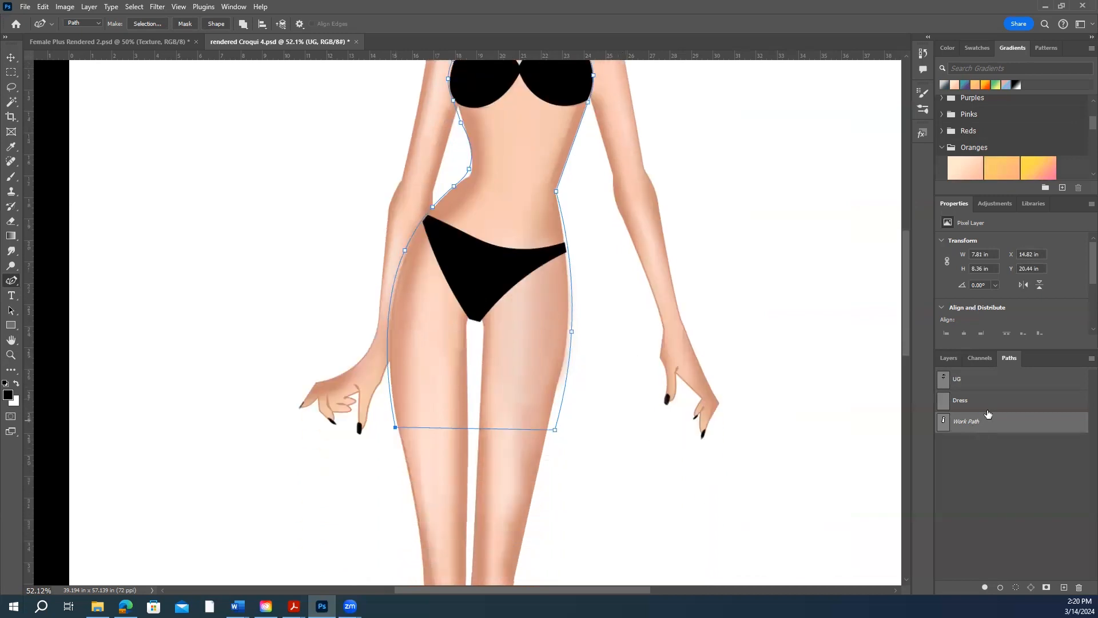
- Add a new layer above the UG layer and name it "Dress"
left_click(949, 359)
left_click(1061, 588)
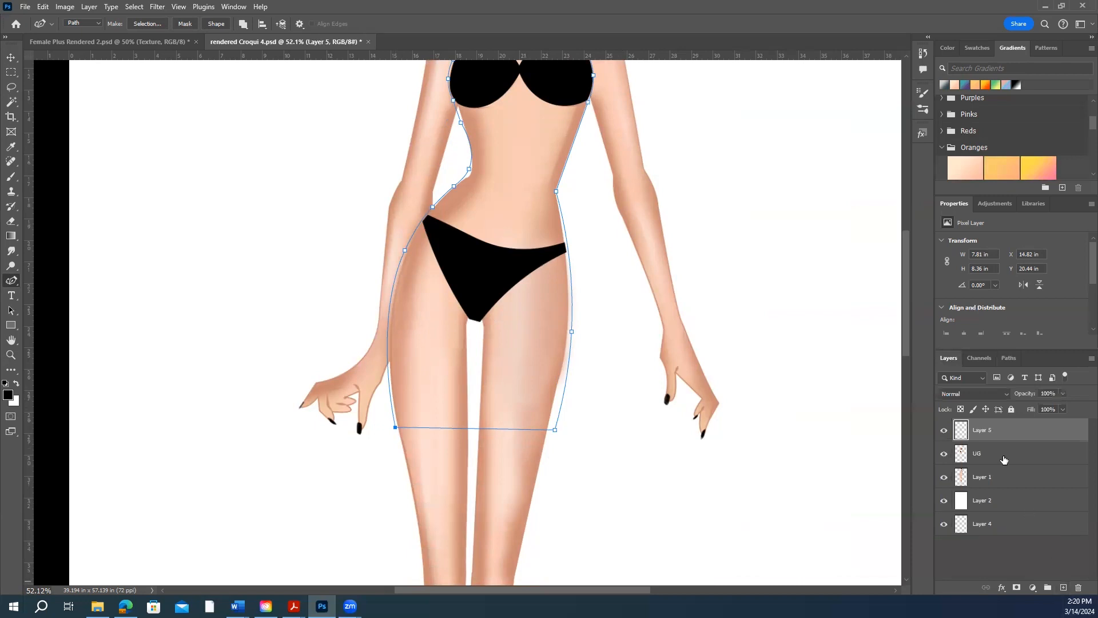
double_click(985, 429)
type("Dress")
left_click(994, 556)
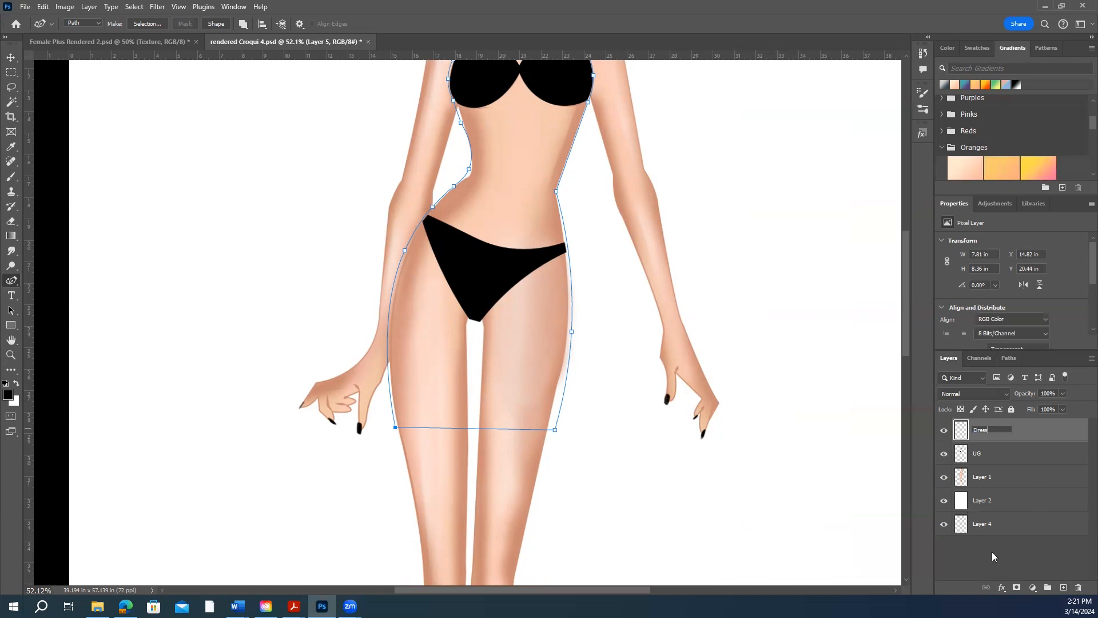
- Activate the Brush tool and set the foreground color to purple #772c9a
left_click(10, 177)
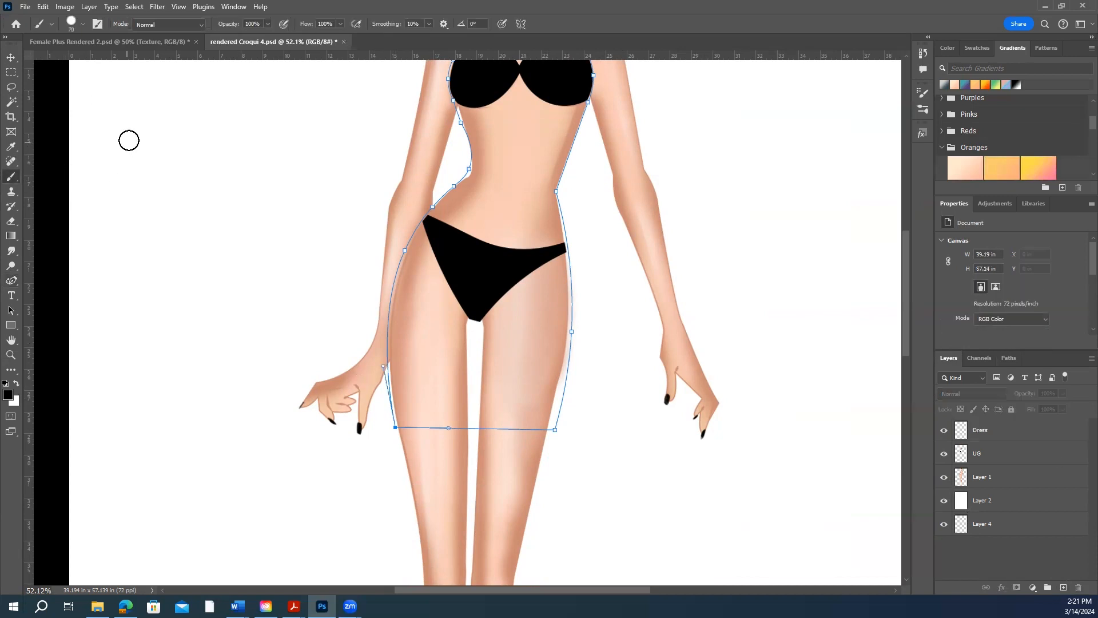
left_click(9, 395)
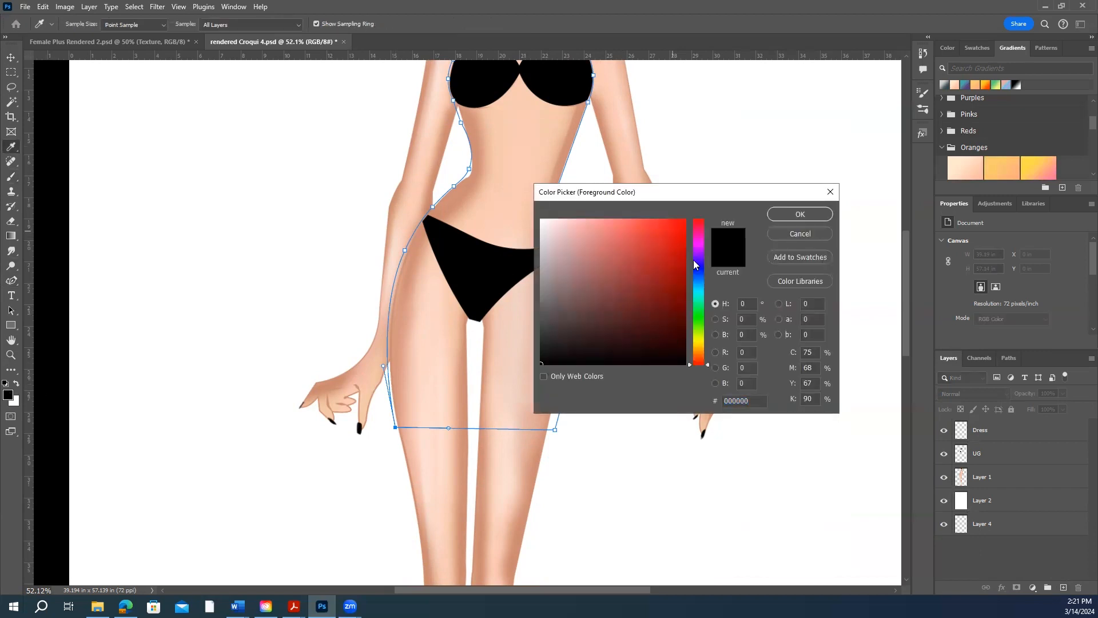
left_click_drag(698, 255, 698, 252)
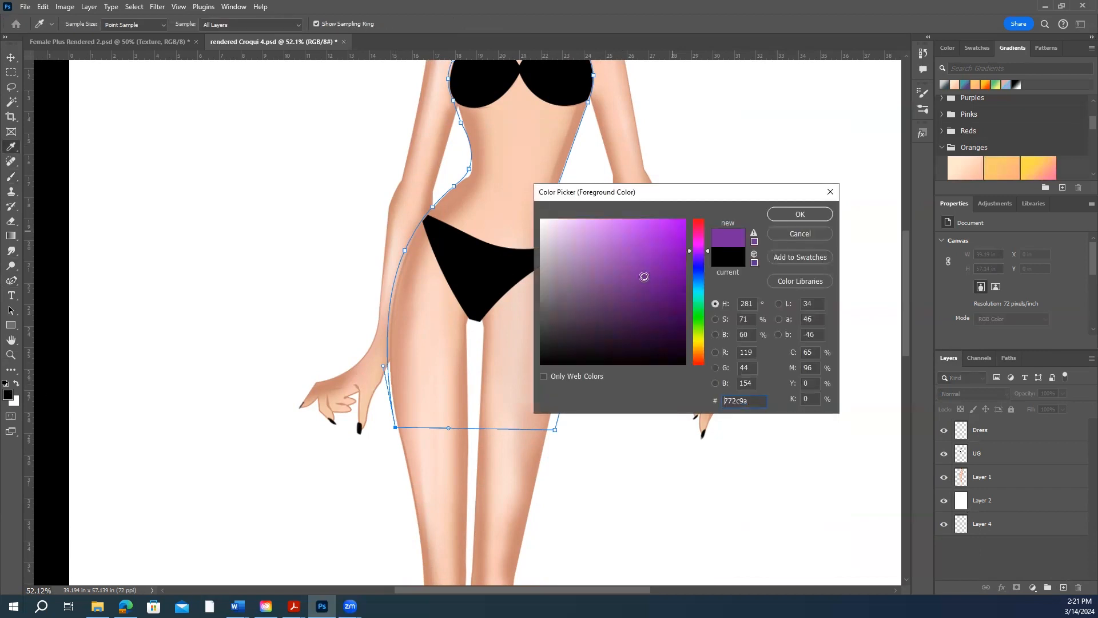
left_click(792, 214)
key("b")
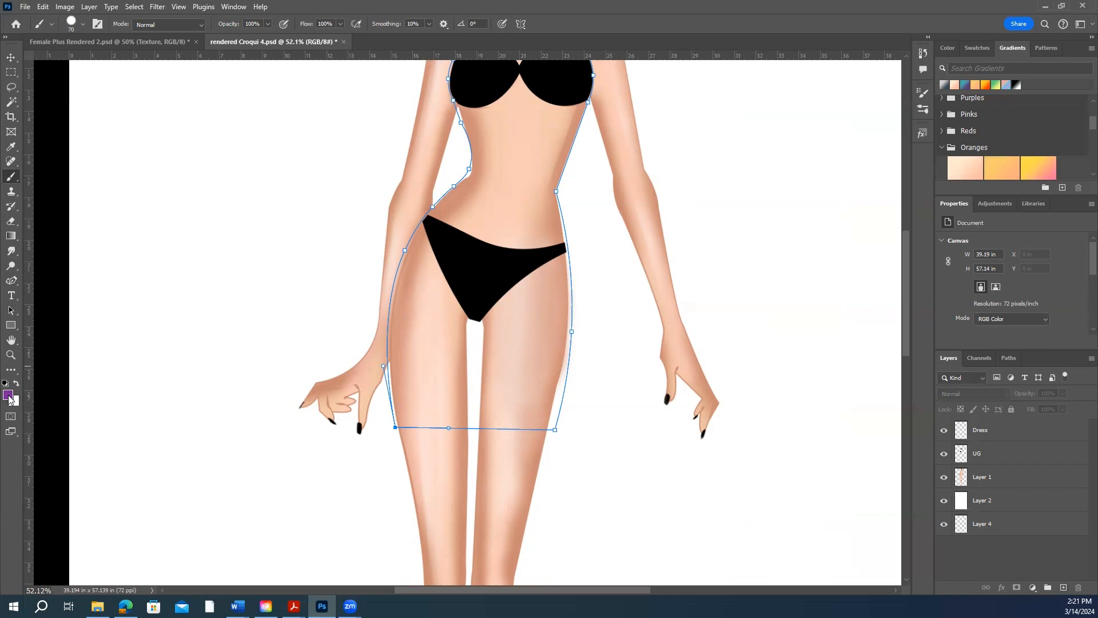
scroll(640, 326, "up", 2)
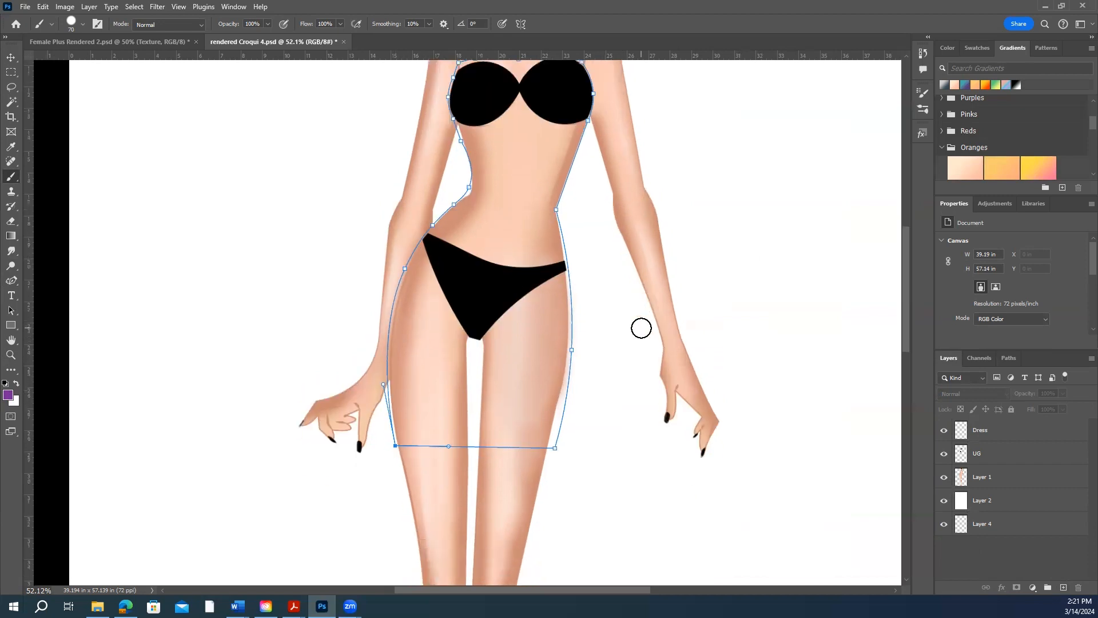
scroll(641, 328, "up", 3)
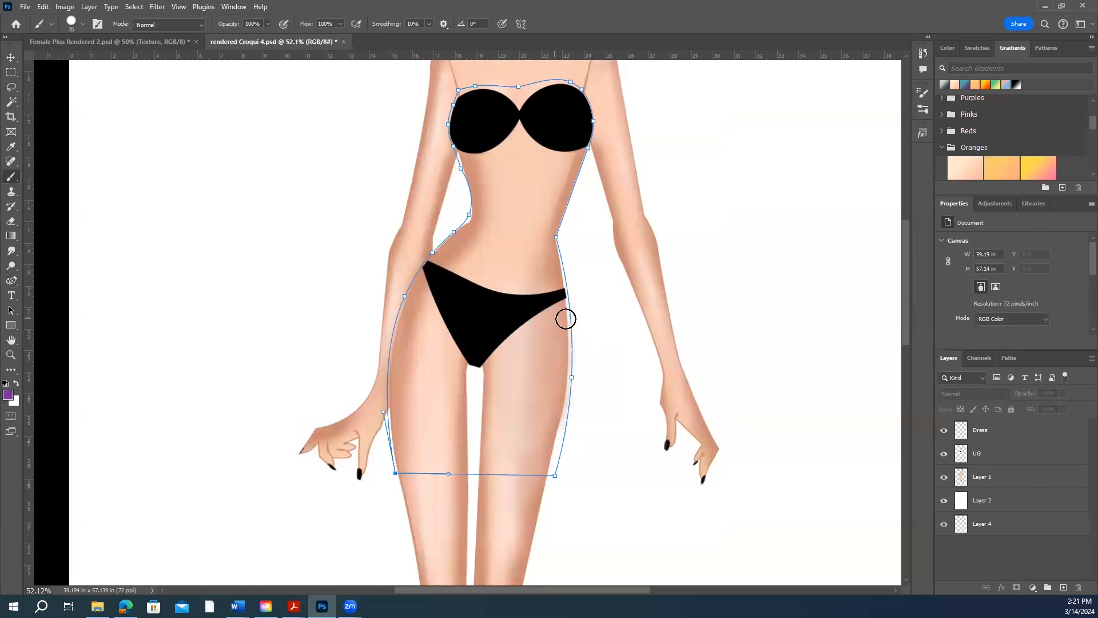
scroll(566, 317, "up", 3)
scroll(566, 318, "up", 4)
scroll(566, 319, "down", 11)
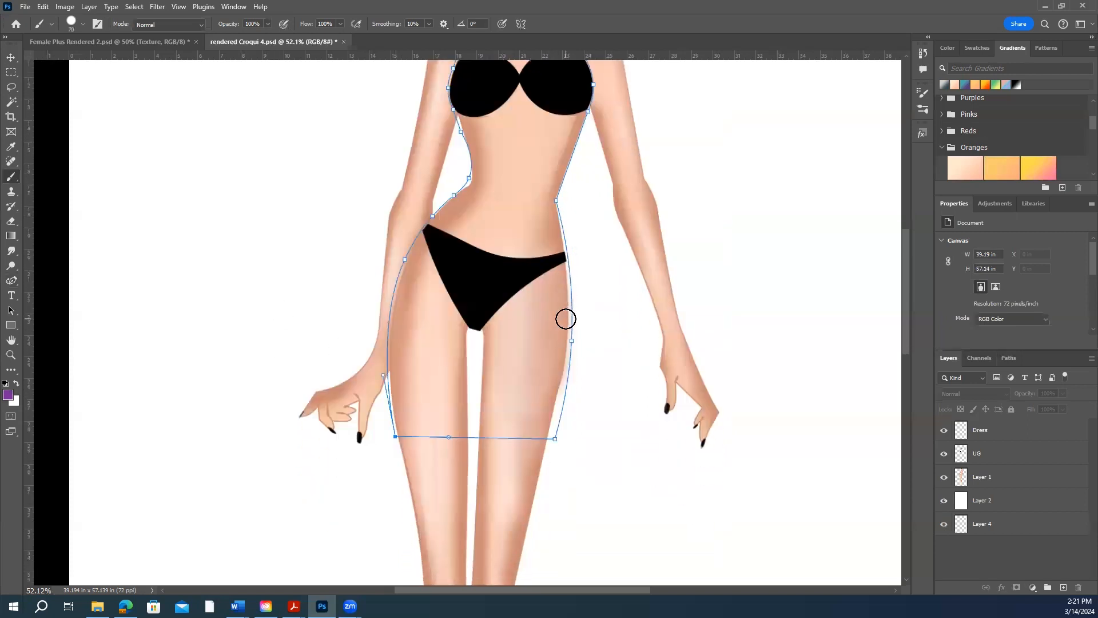
scroll(566, 318, "up", 8)
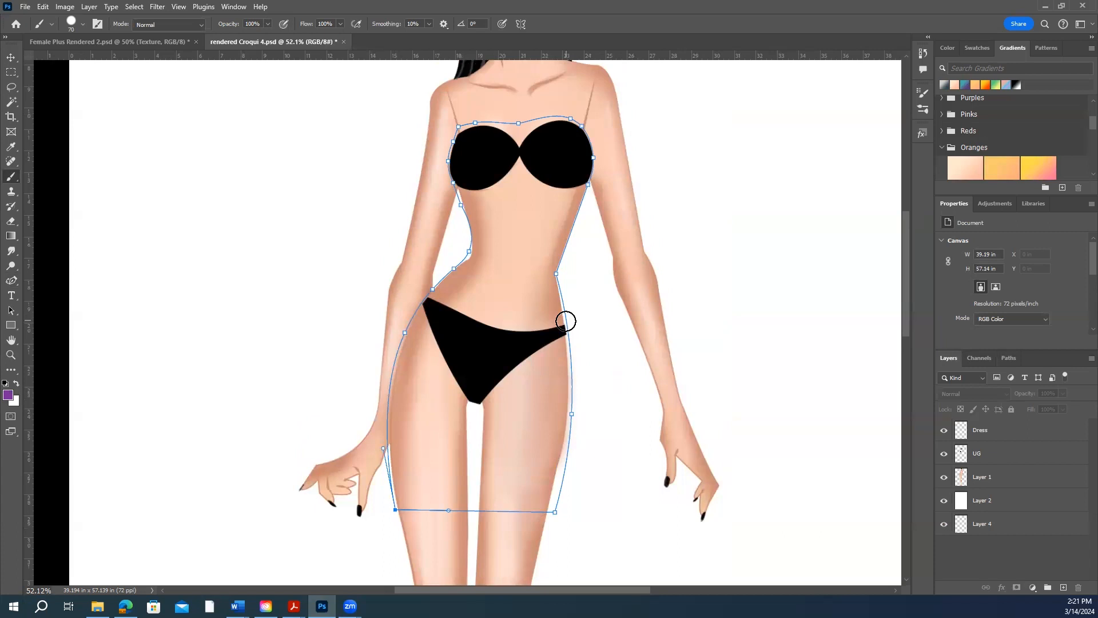
- Set the foreground color to orange #e88244
left_click(8, 396)
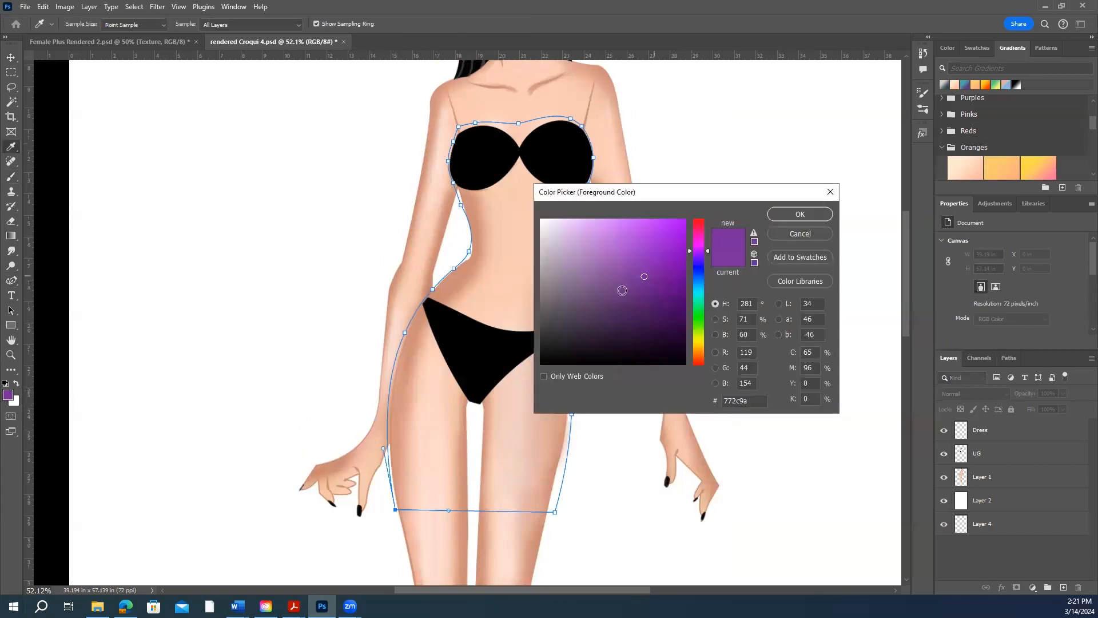
left_click(698, 350)
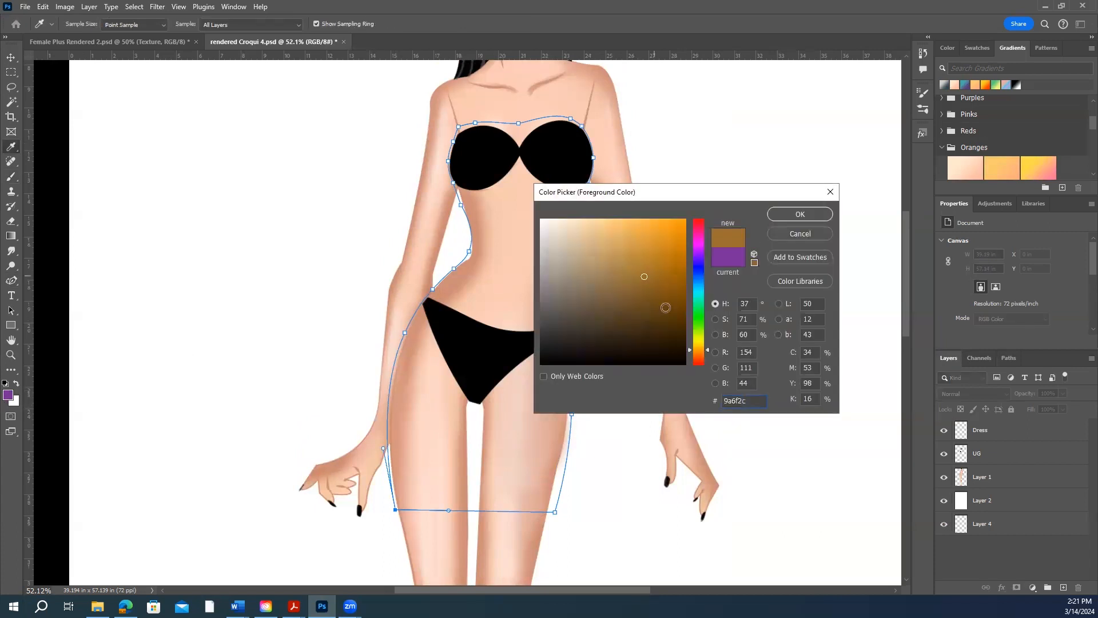
left_click(696, 355)
left_click(618, 245)
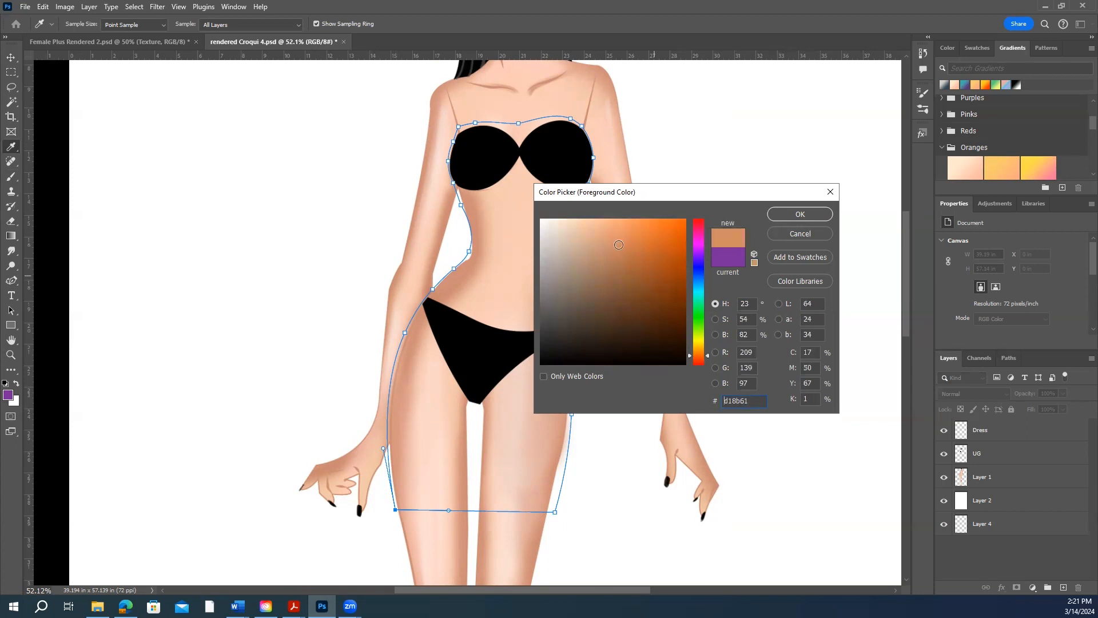
left_click(641, 230)
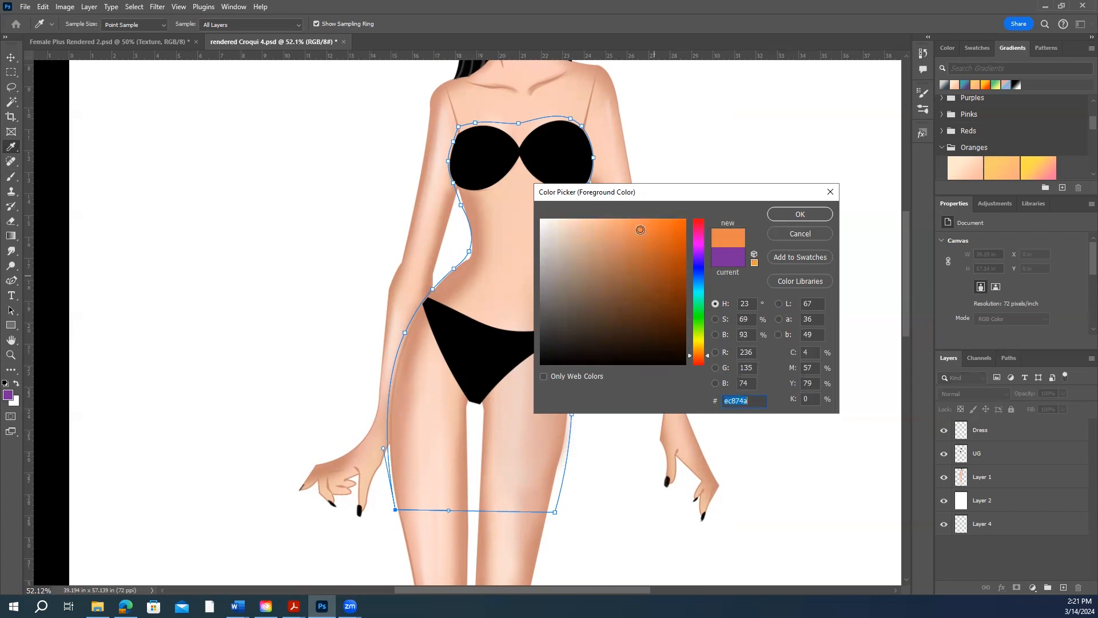
left_click(628, 301)
left_click(658, 255)
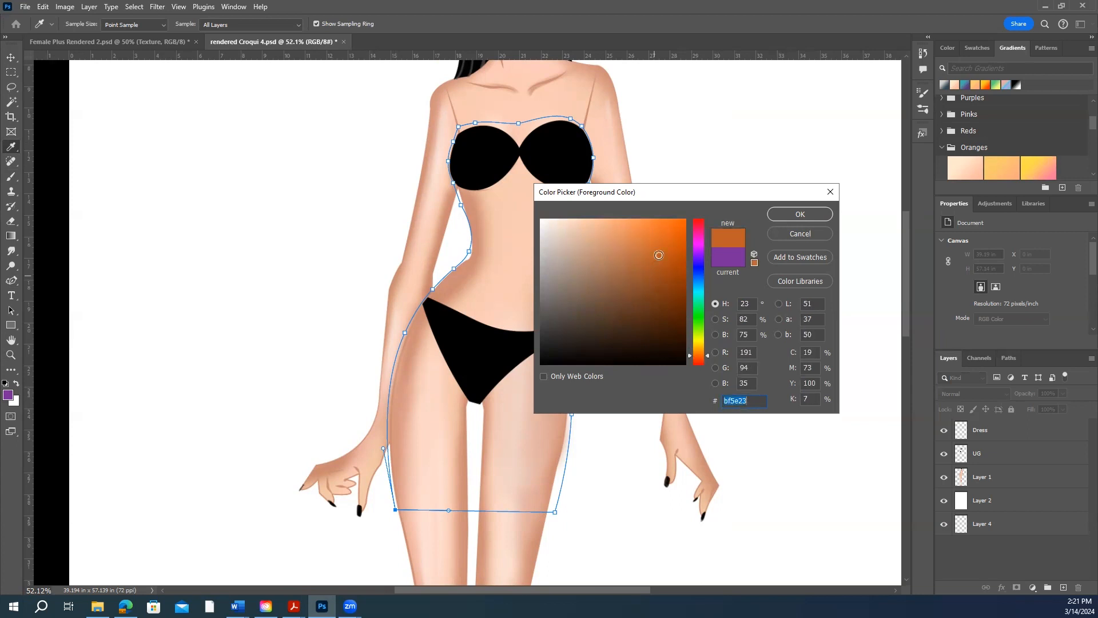
left_click(648, 239)
left_click(642, 232)
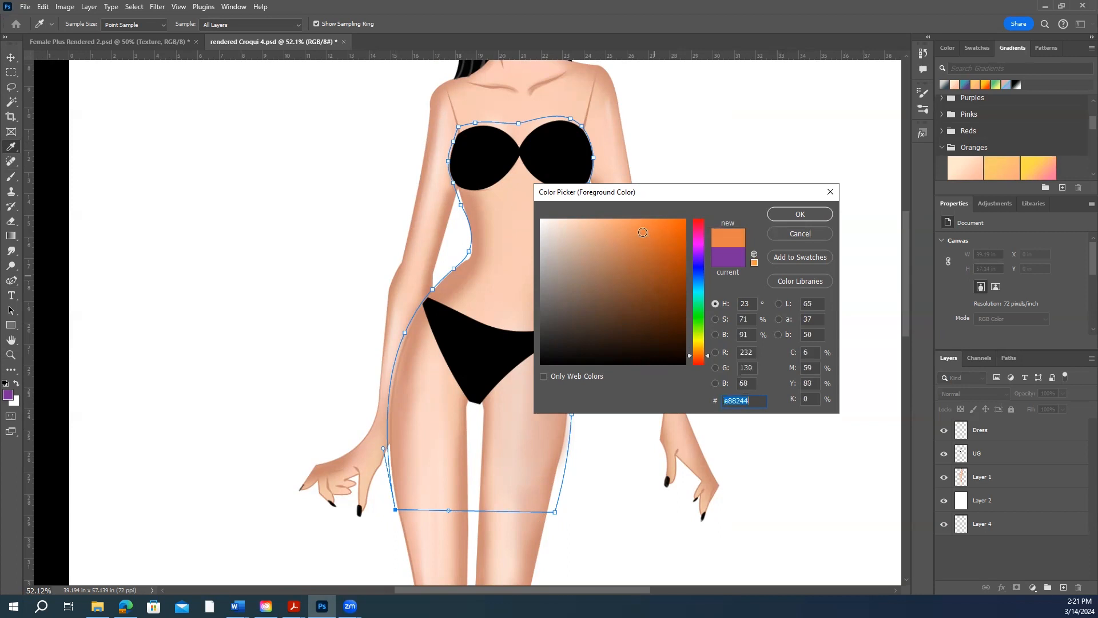
left_click(790, 214)
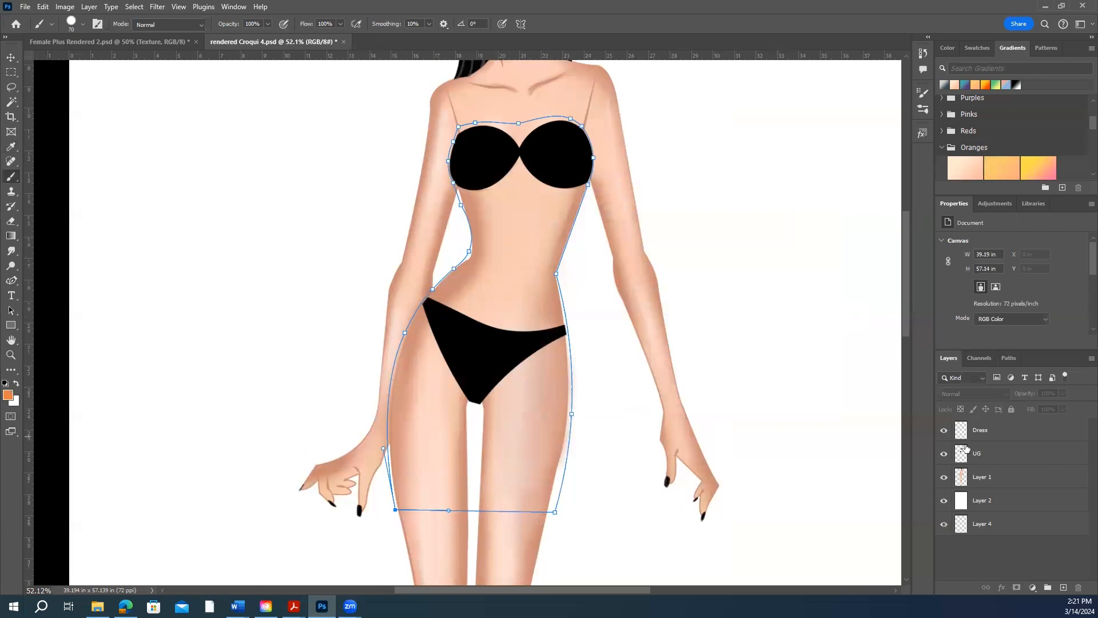
- Save the dress outline's work path under the name "Dress Fill" and deselect it
double_click(1006, 357)
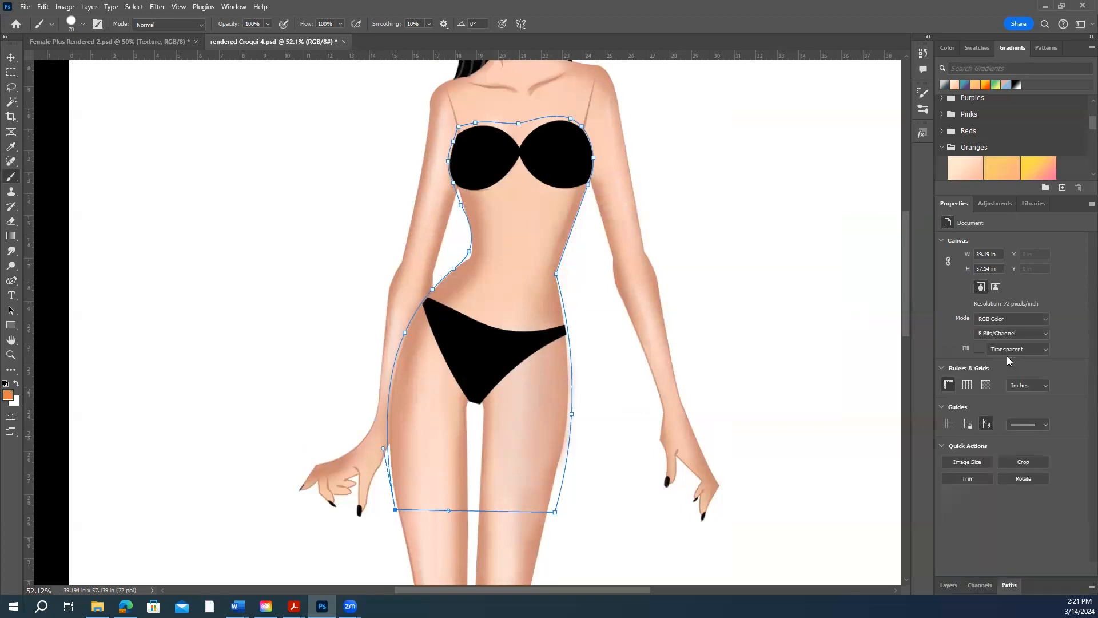
left_click(1011, 582)
left_click(979, 422)
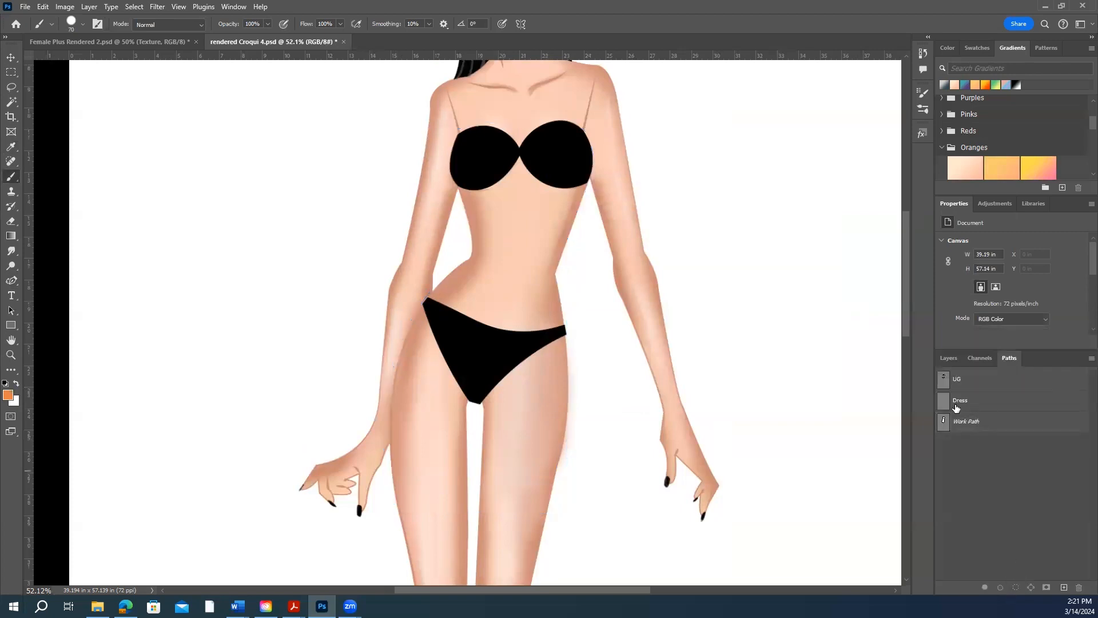
double_click(992, 424)
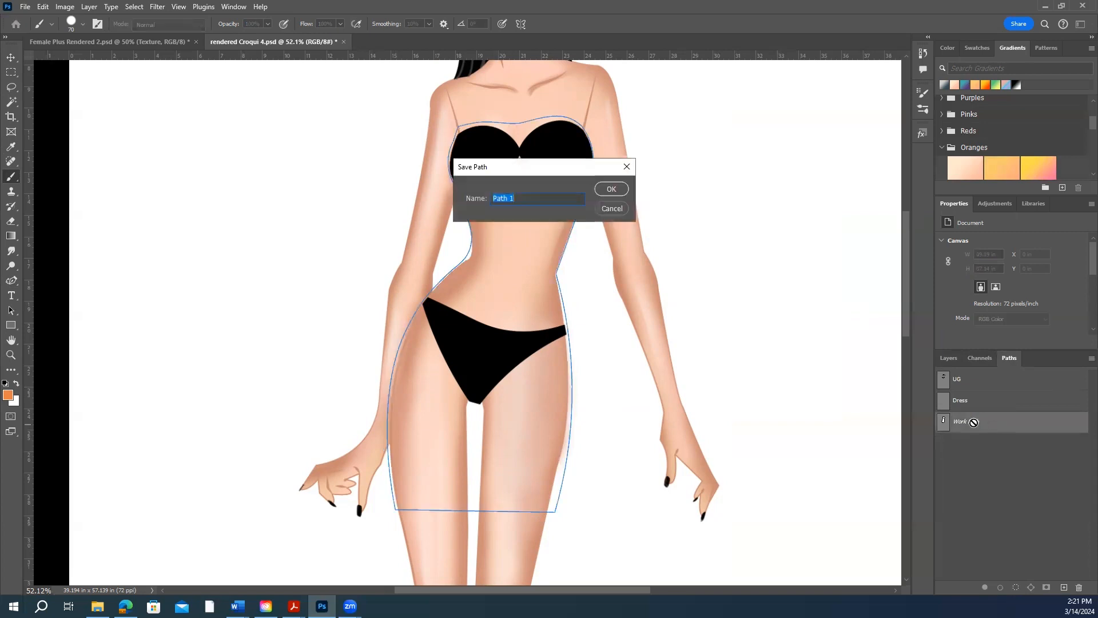
type("Dress Fill")
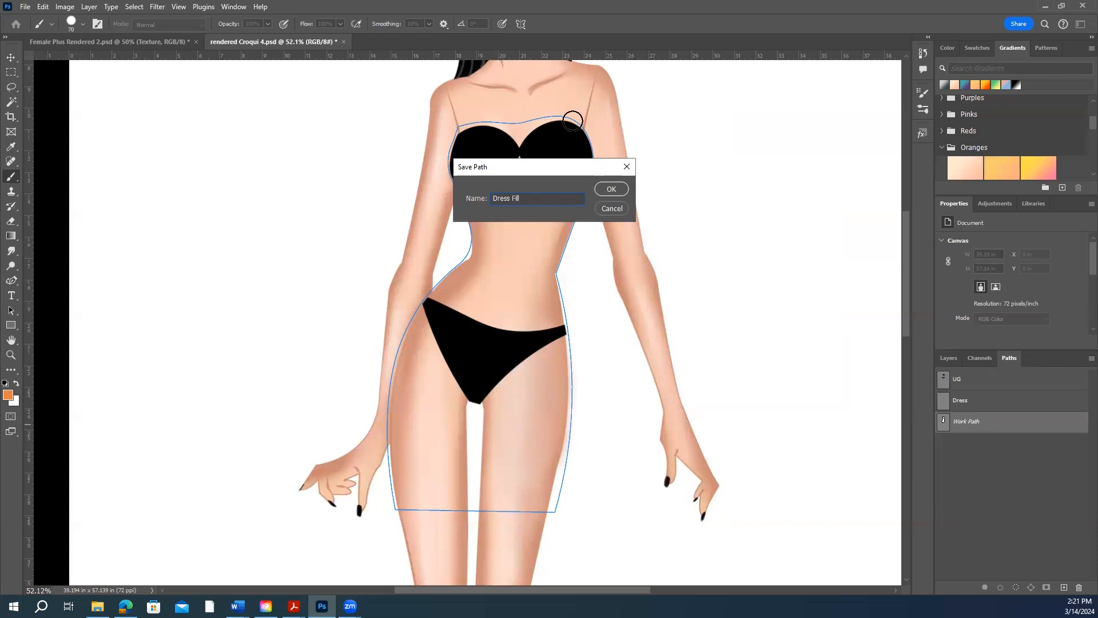
left_click(611, 189)
left_click(1007, 471)
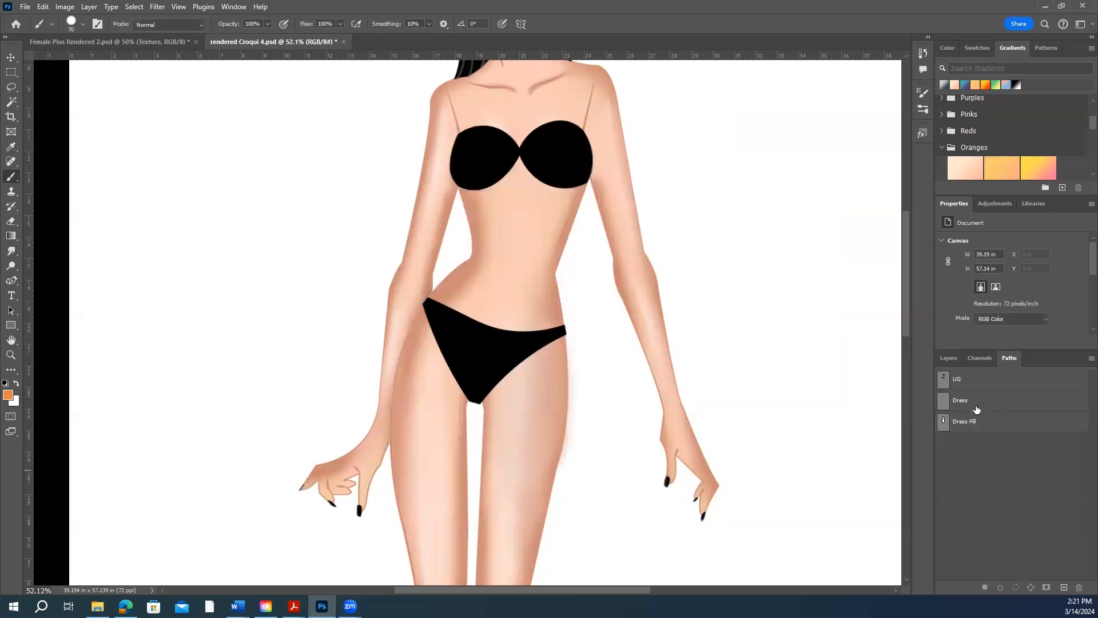
- Delete the empty path named Dress
double_click(979, 402)
left_click(1039, 522)
left_click(999, 404)
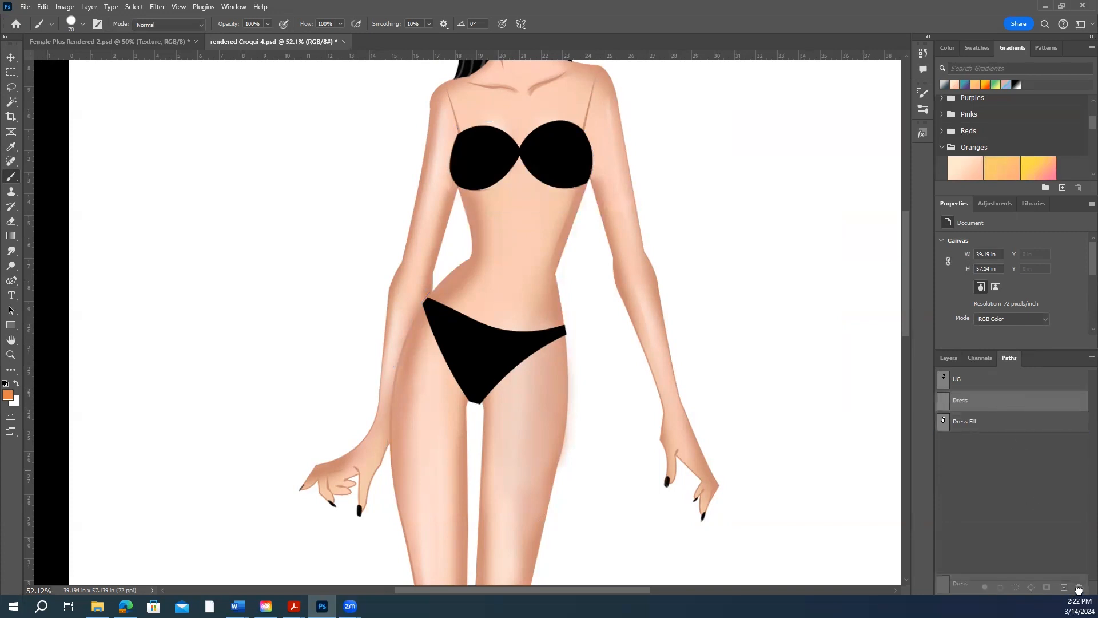
key("Delete")
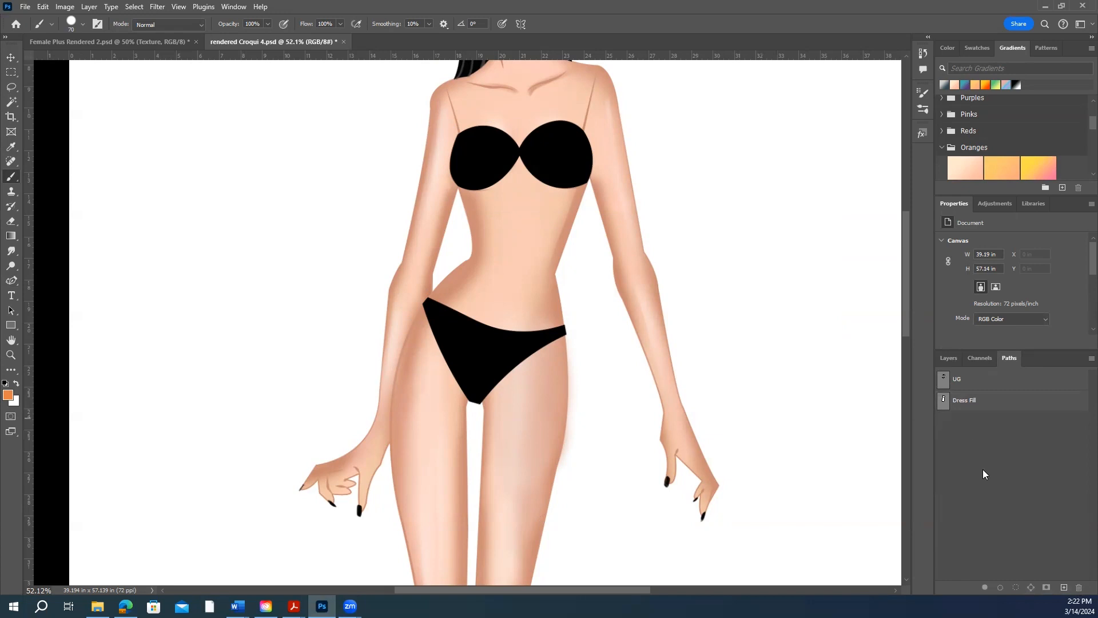
- Fill the Dress Fill path with the orange foreground color on the Dress layer and deselect the path
double_click(995, 404)
left_click(1014, 406)
left_click(949, 358)
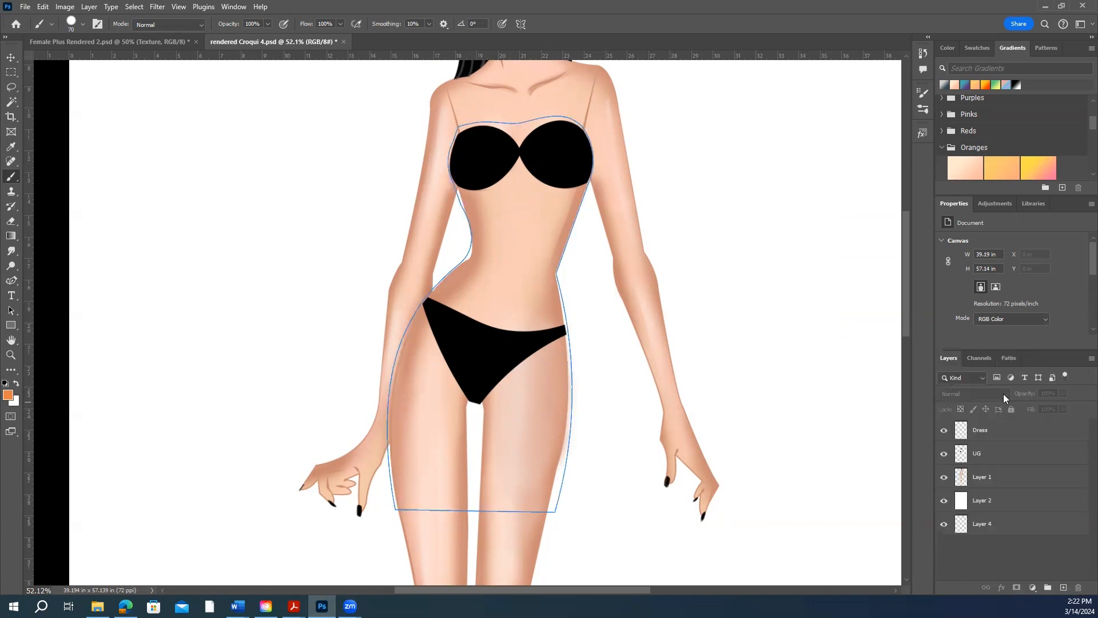
left_click(998, 430)
left_click(1008, 358)
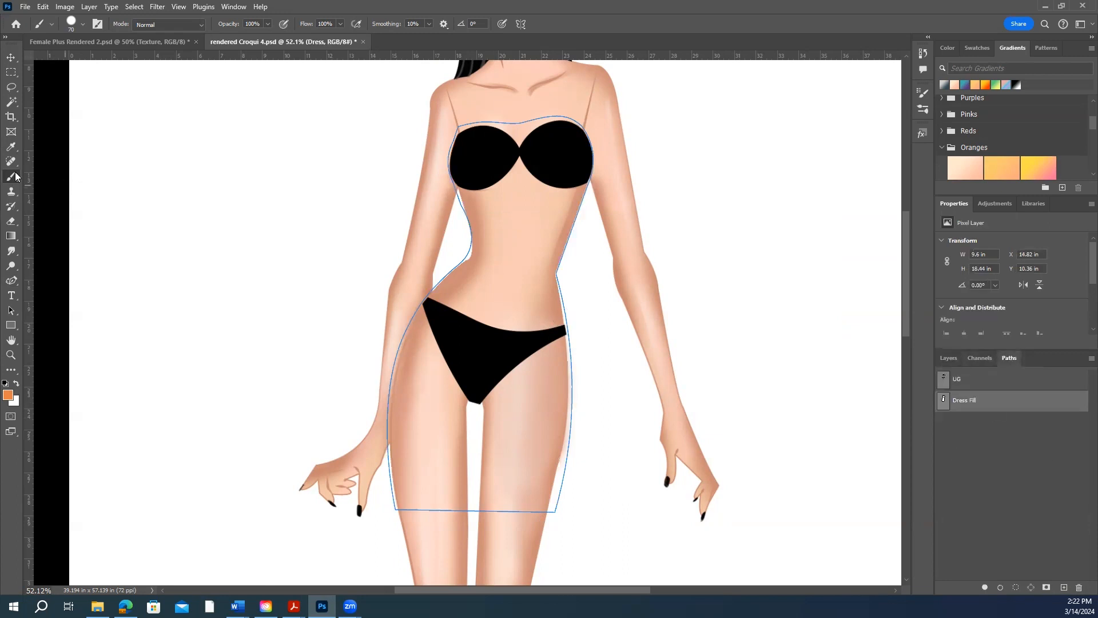
left_click(985, 587)
left_click(986, 476)
scroll(606, 333, "up", 2)
scroll(613, 328, "down", 4)
scroll(606, 326, "up", 3)
scroll(605, 326, "up", 2)
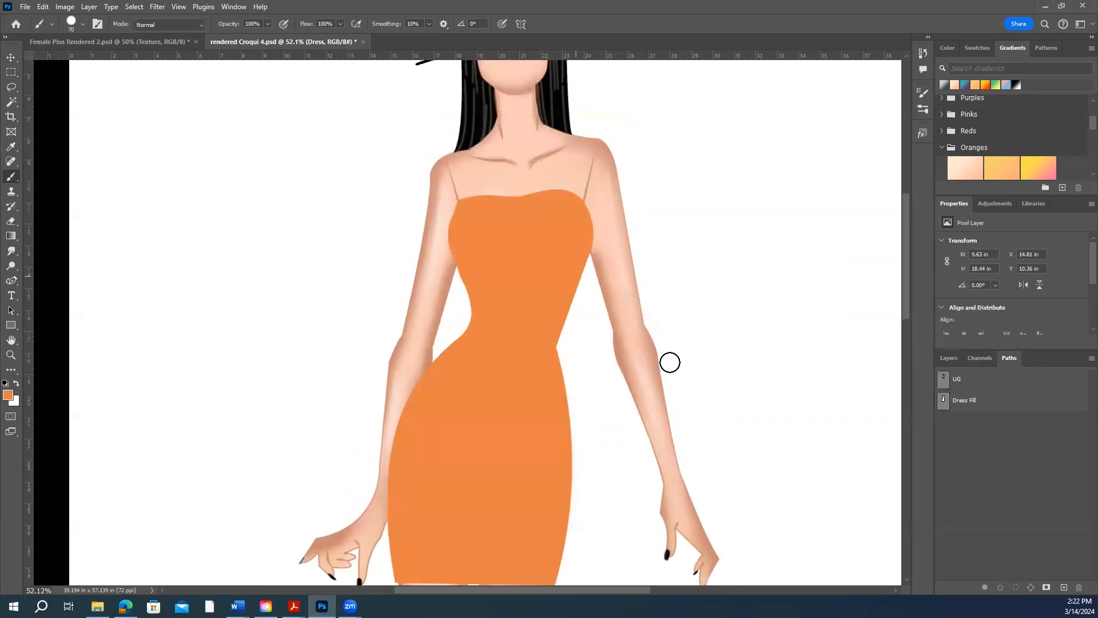
- Lower the Dress layer's opacity to 91%
left_click(945, 358)
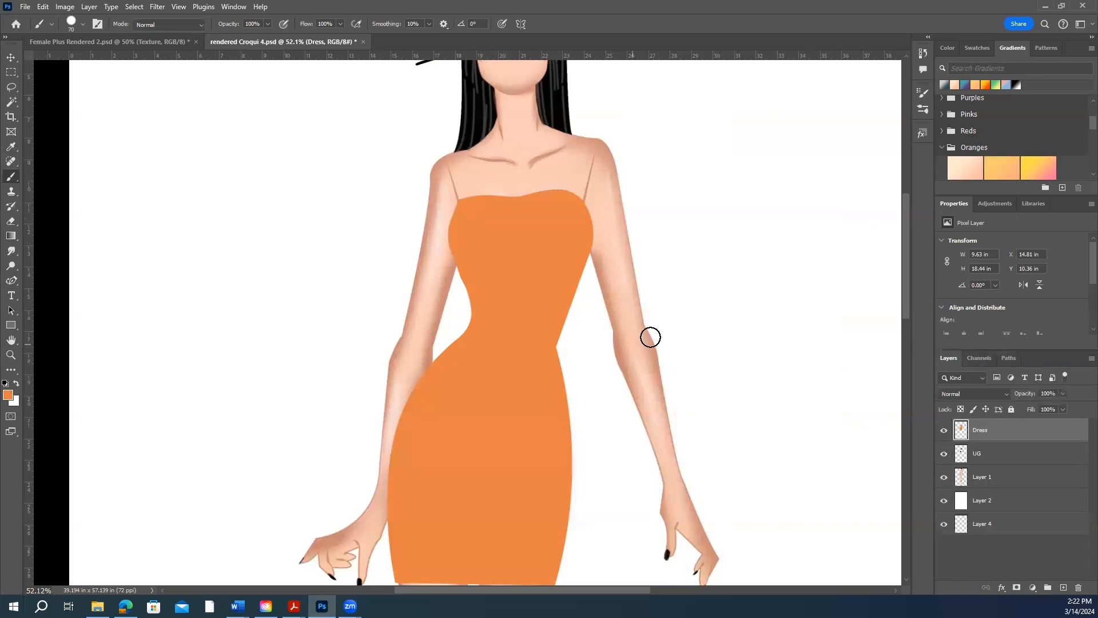
scroll(721, 377, "down", 1)
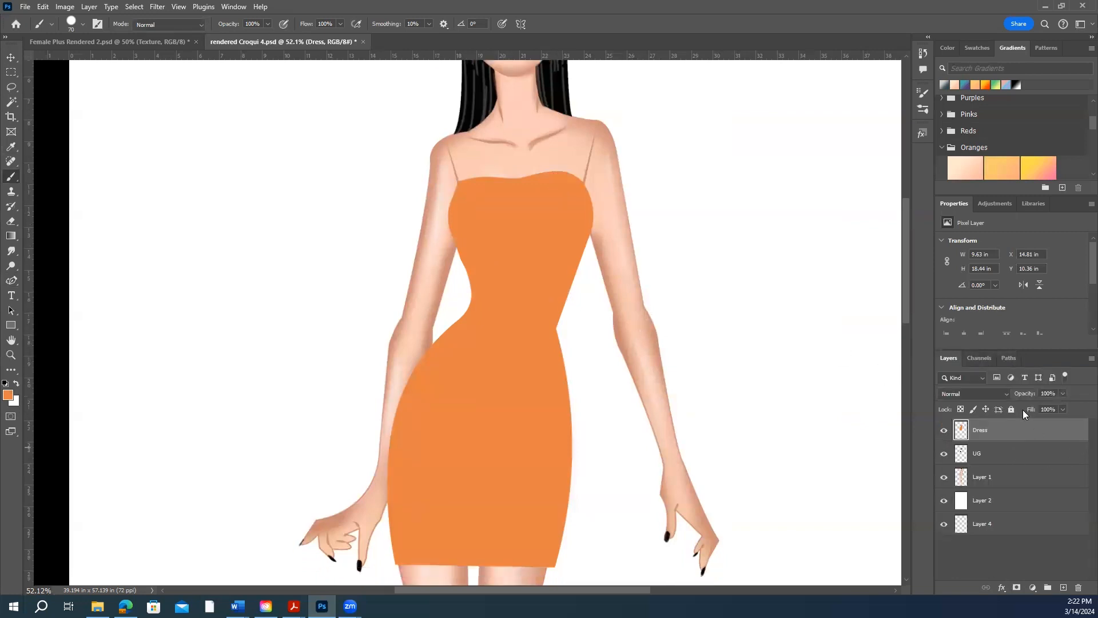
left_click(1063, 394)
left_click_drag(1039, 405, 1029, 404)
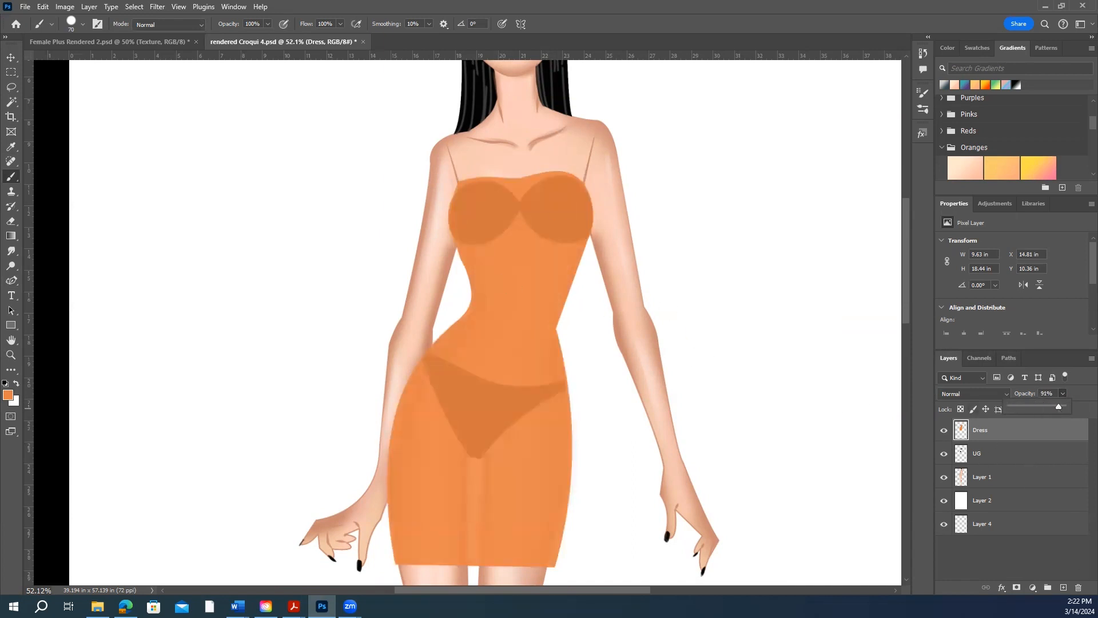
- Create a layer named "Transparent fabric" above the Dress layer, add a layer mask to it, and target the layer's own pixels
left_click(1063, 588)
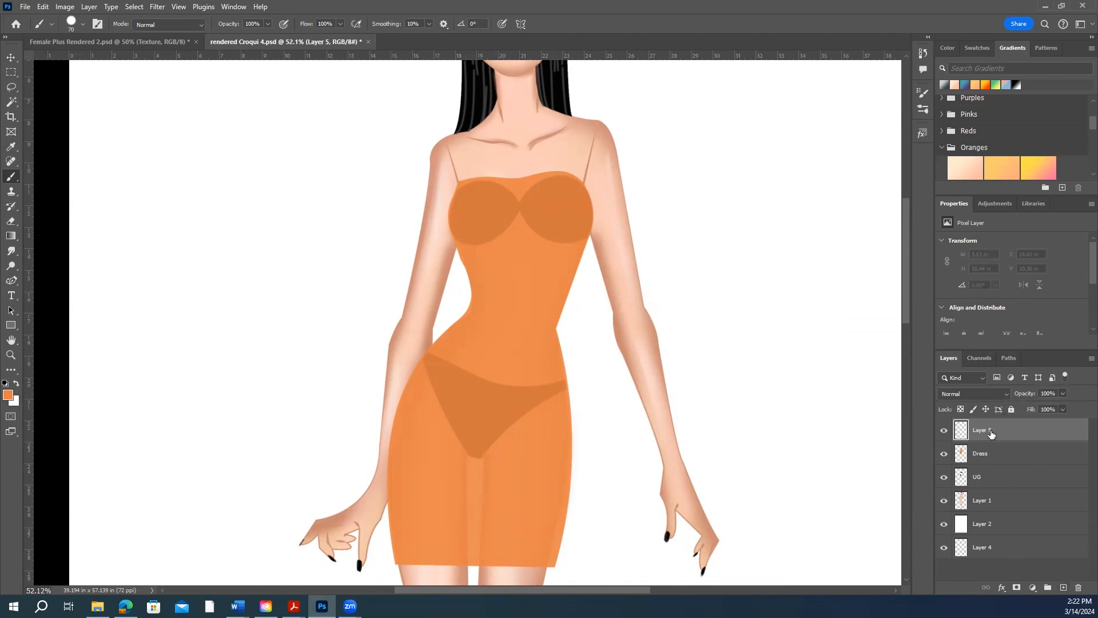
double_click(994, 432)
type("Transparent fabric")
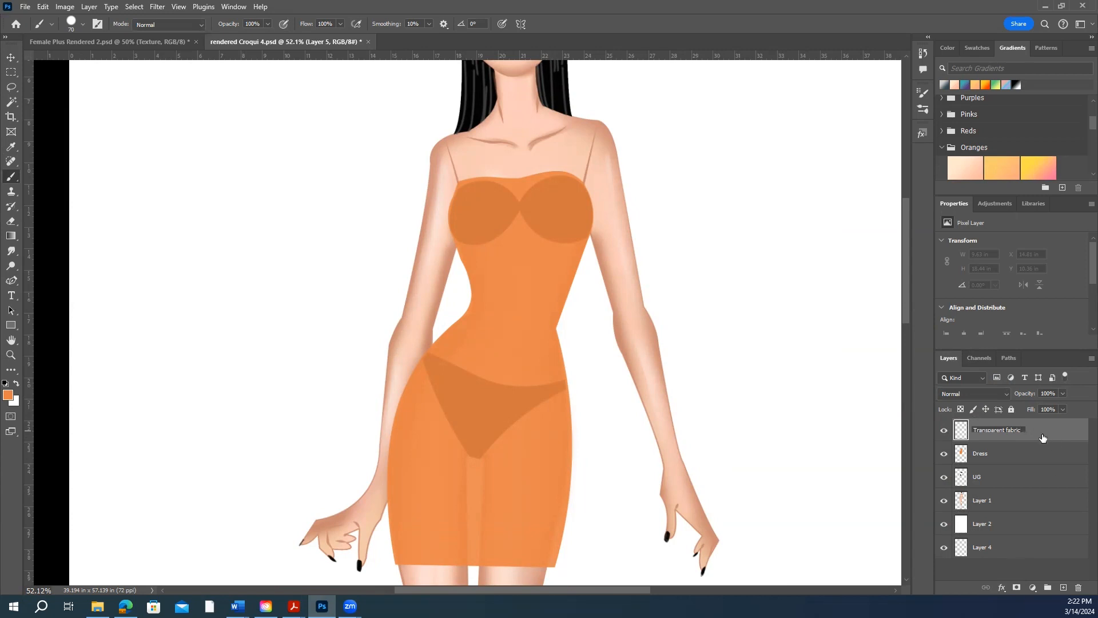
key("Return")
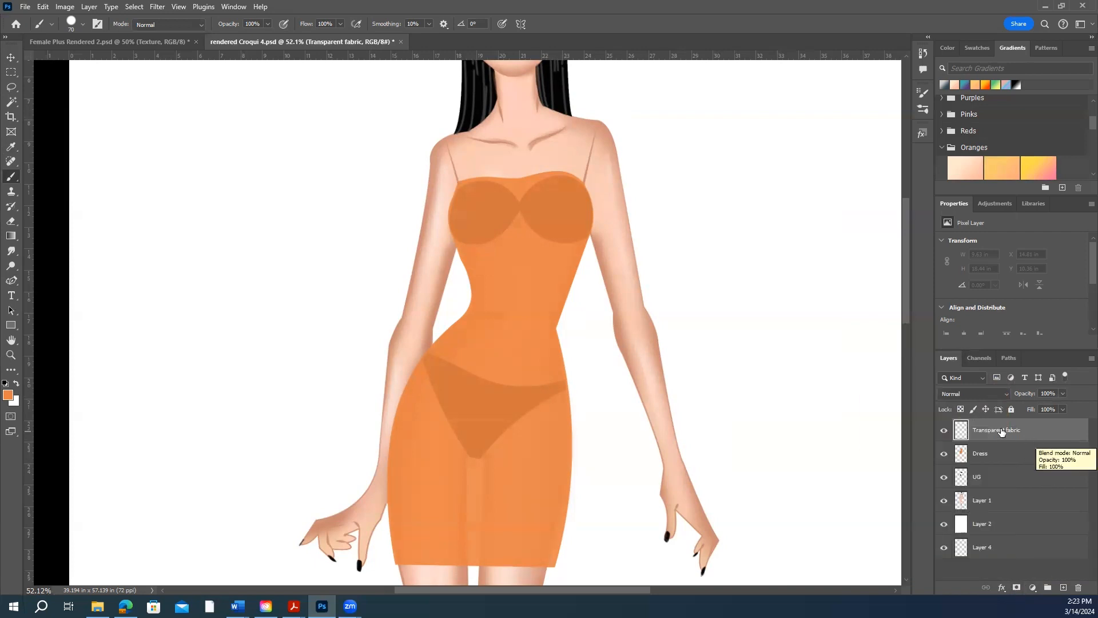
right_click(1000, 432)
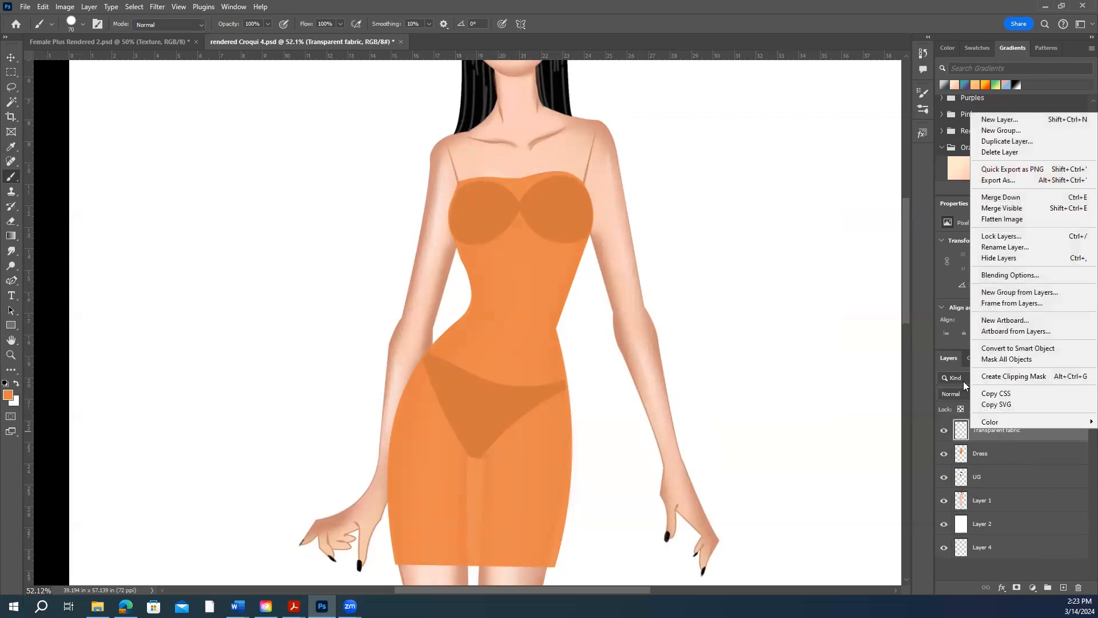
left_click(1000, 434)
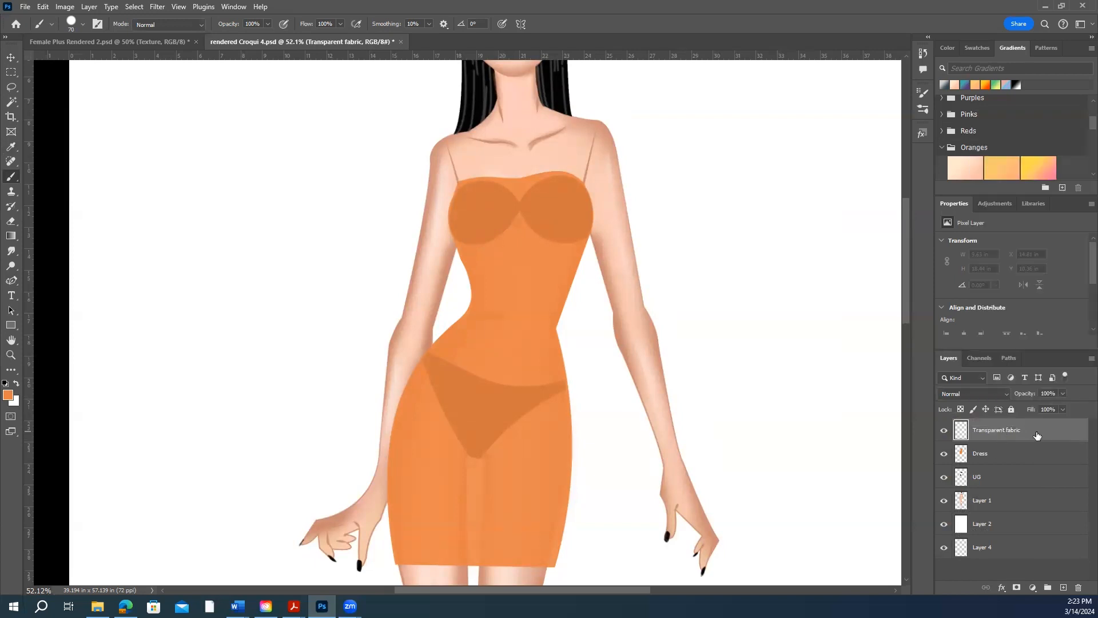
left_click(1016, 588)
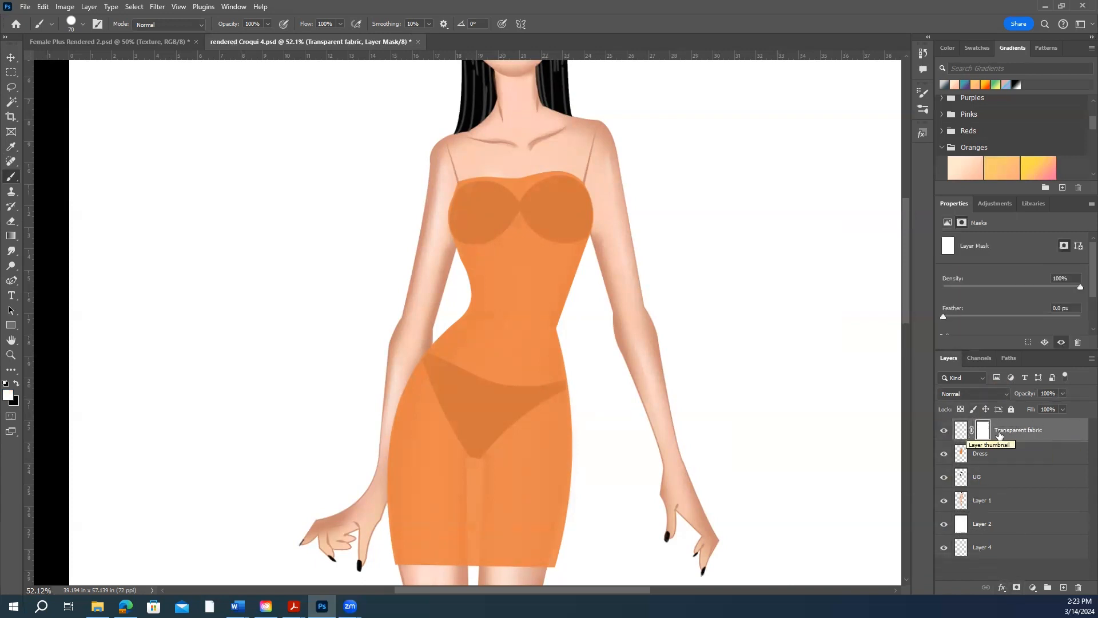
left_click(961, 434)
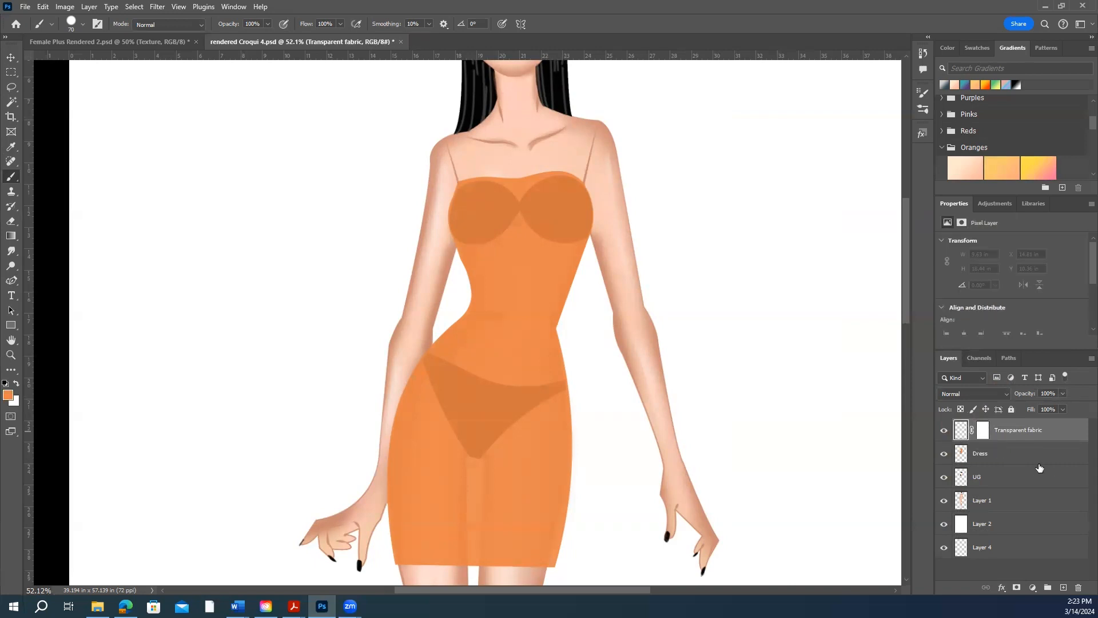
- Load the Dress layer's pixels as a selection and make the Transparent fabric layer active for painting
left_click(998, 458)
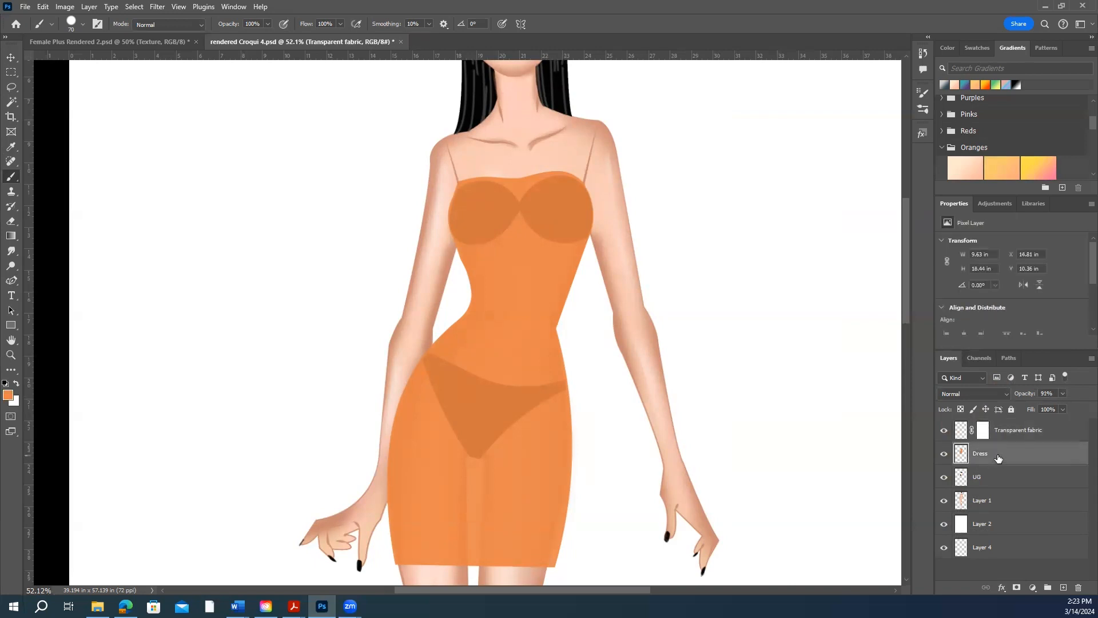
right_click(960, 457)
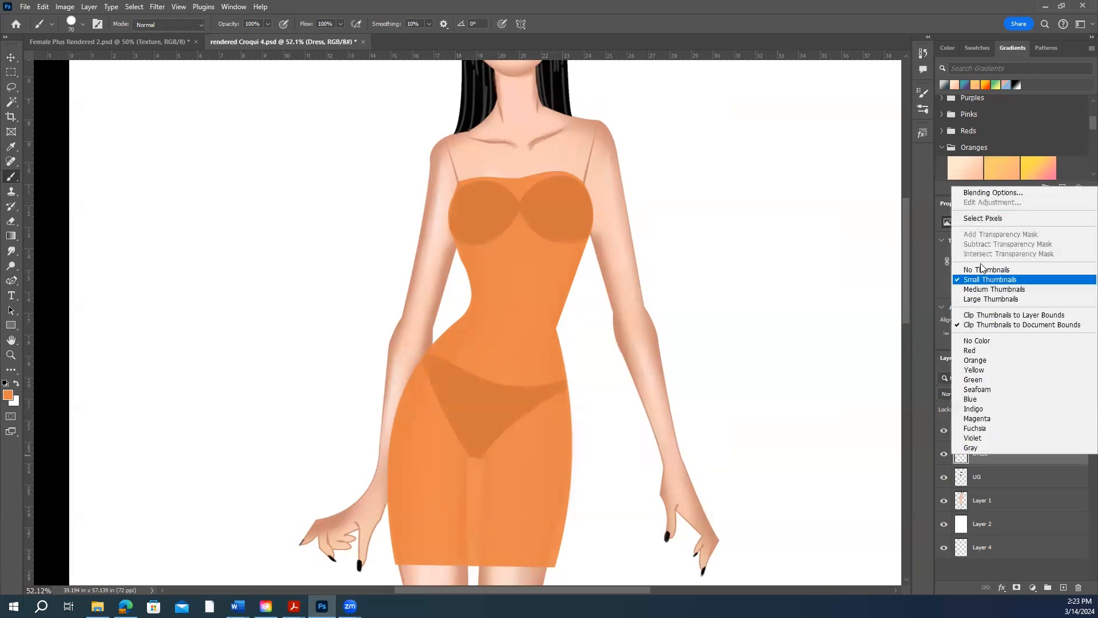
left_click(978, 219)
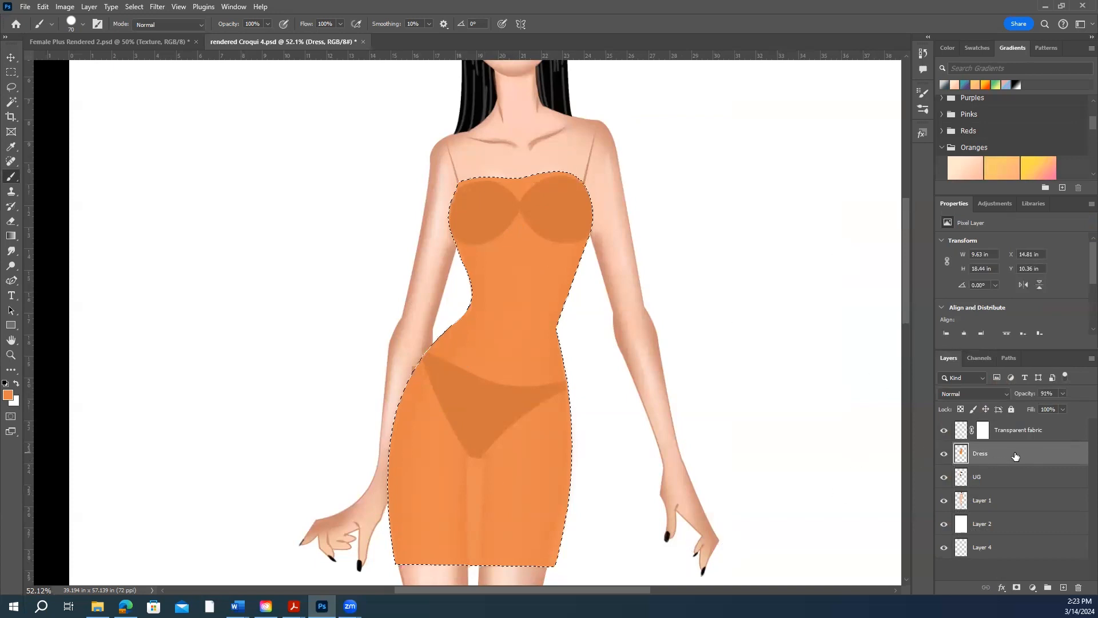
left_click(960, 432)
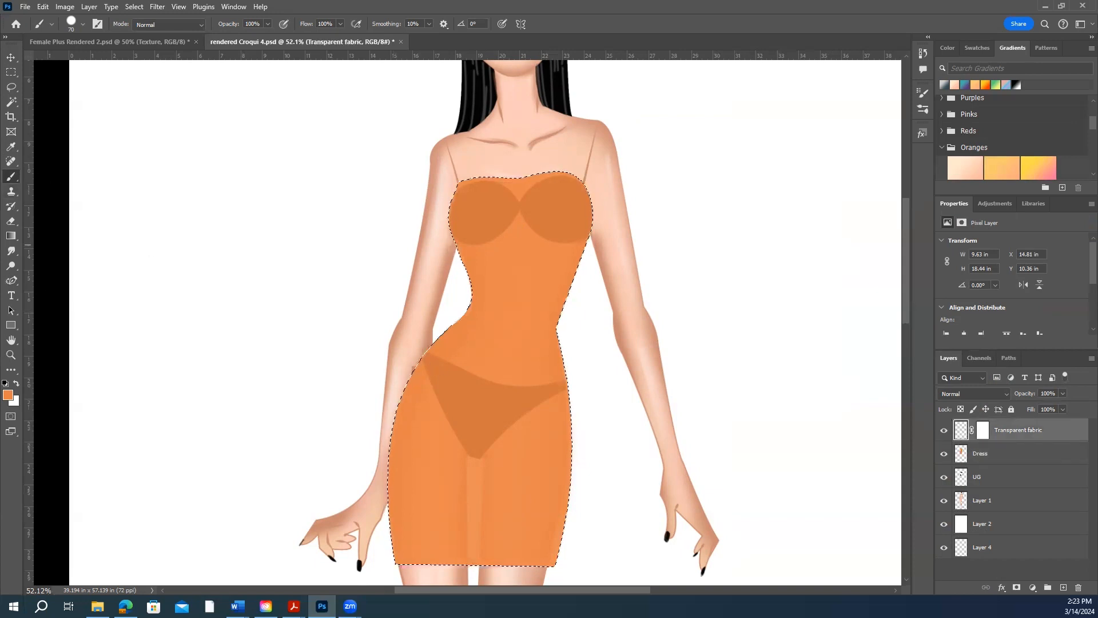
- Choose the Lace 12 brush from the brush presets
left_click(82, 24)
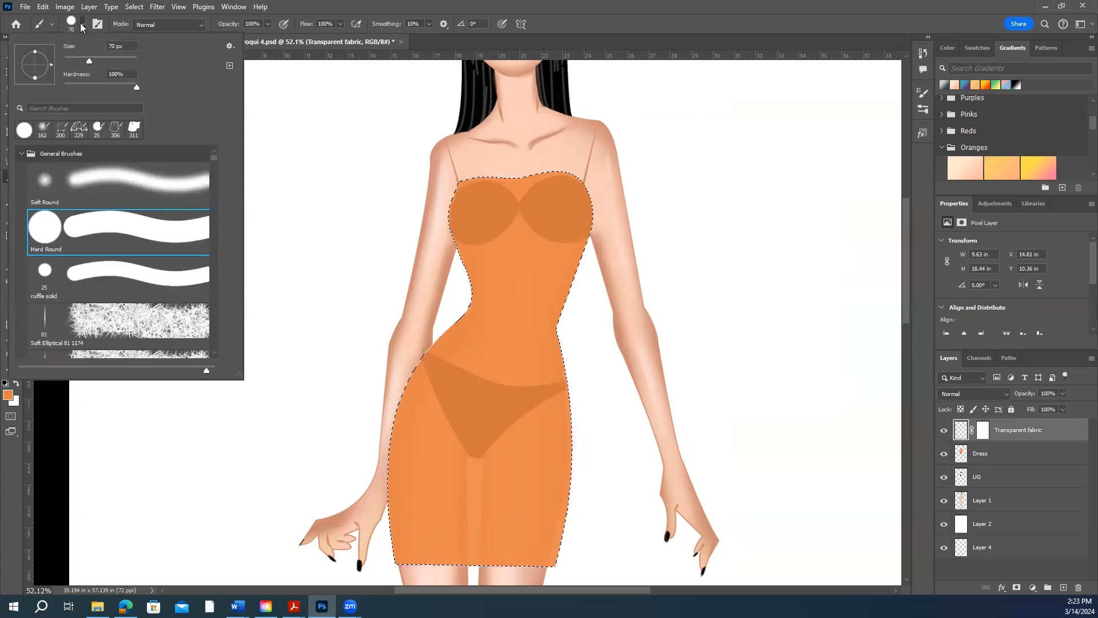
scroll(213, 228, "down", 10)
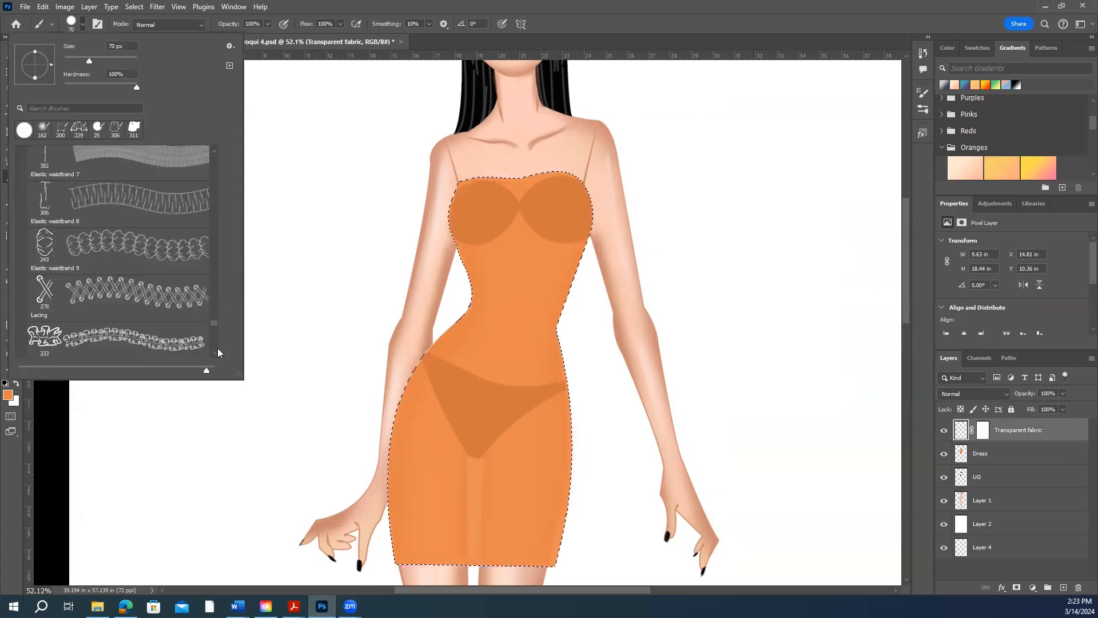
scroll(221, 297, "up", 8)
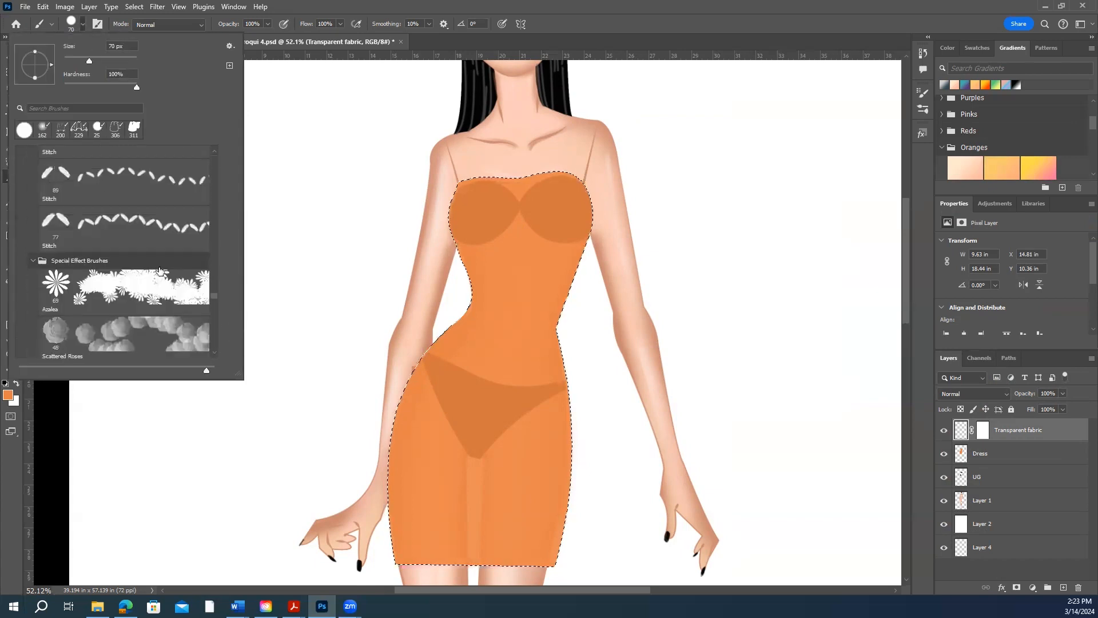
left_click_drag(215, 290, 221, 264)
scroll(160, 285, "down", 1)
scroll(160, 285, "up", 2)
scroll(161, 285, "up", 1)
scroll(117, 252, "up", 1)
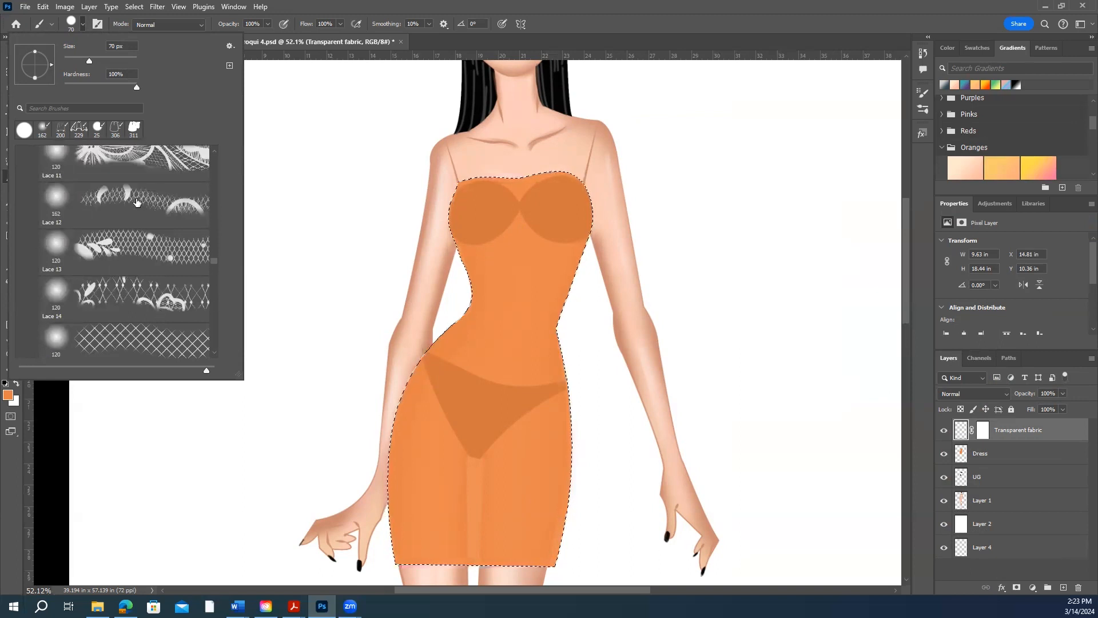
double_click(136, 197)
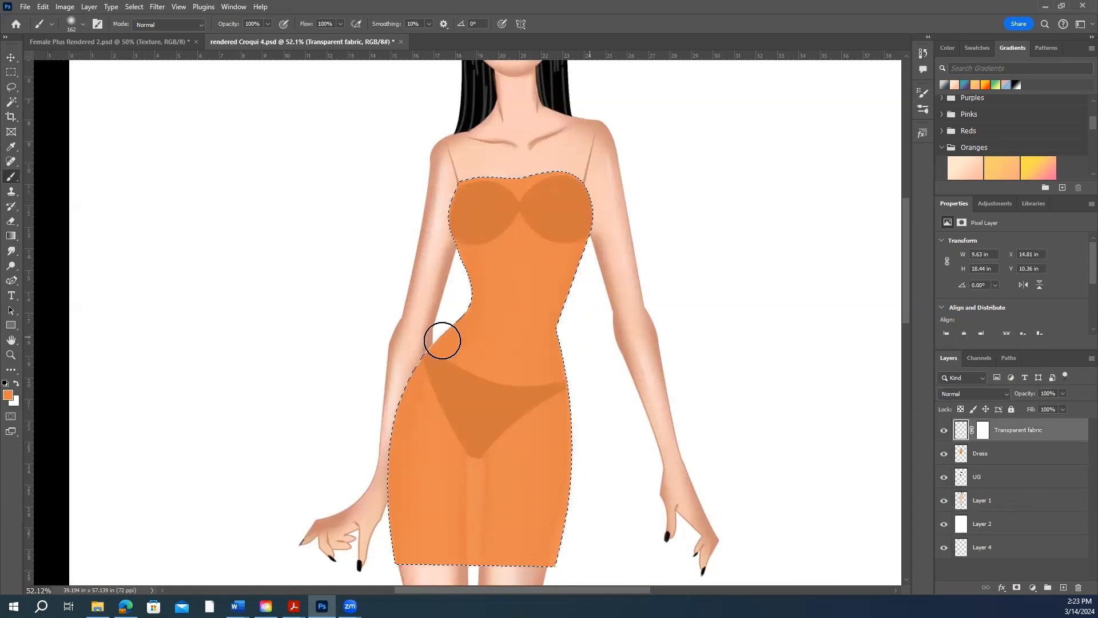
- Set the foreground color to near-black 020202, try the lace brush over the dress, and undo the stroke
left_click(7, 395)
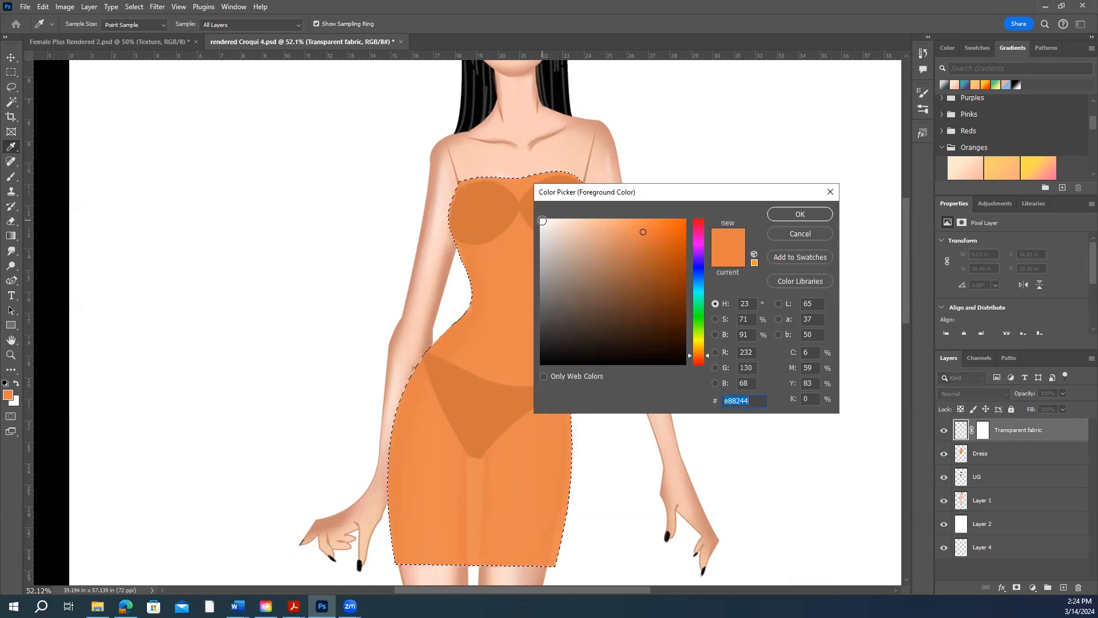
left_click(543, 221)
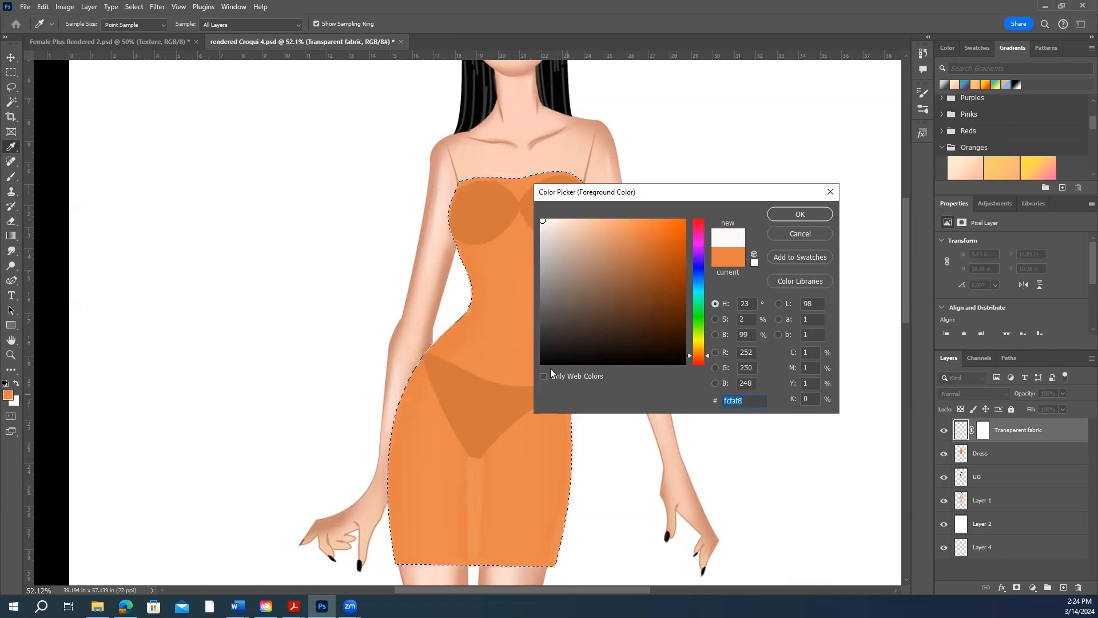
left_click(542, 363)
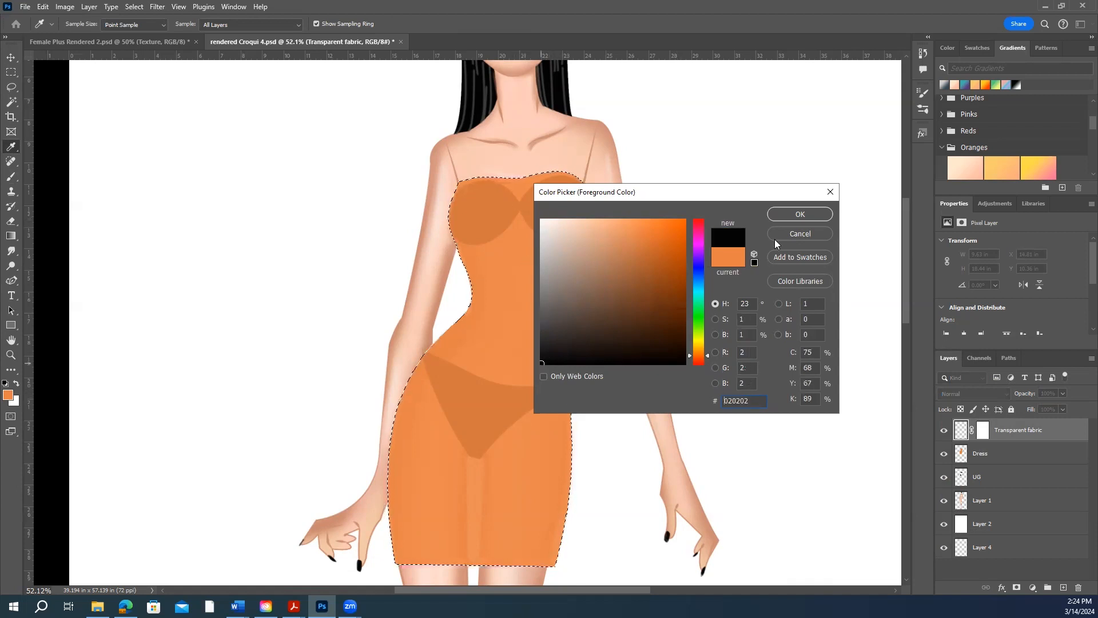
left_click(783, 218)
key("b")
mouse_move(446, 203)
left_mouse_down()
mouse_move(546, 188)
mouse_move(605, 238)
mouse_move(525, 297)
mouse_move(509, 331)
mouse_move(580, 407)
mouse_move(475, 446)
left_mouse_up()
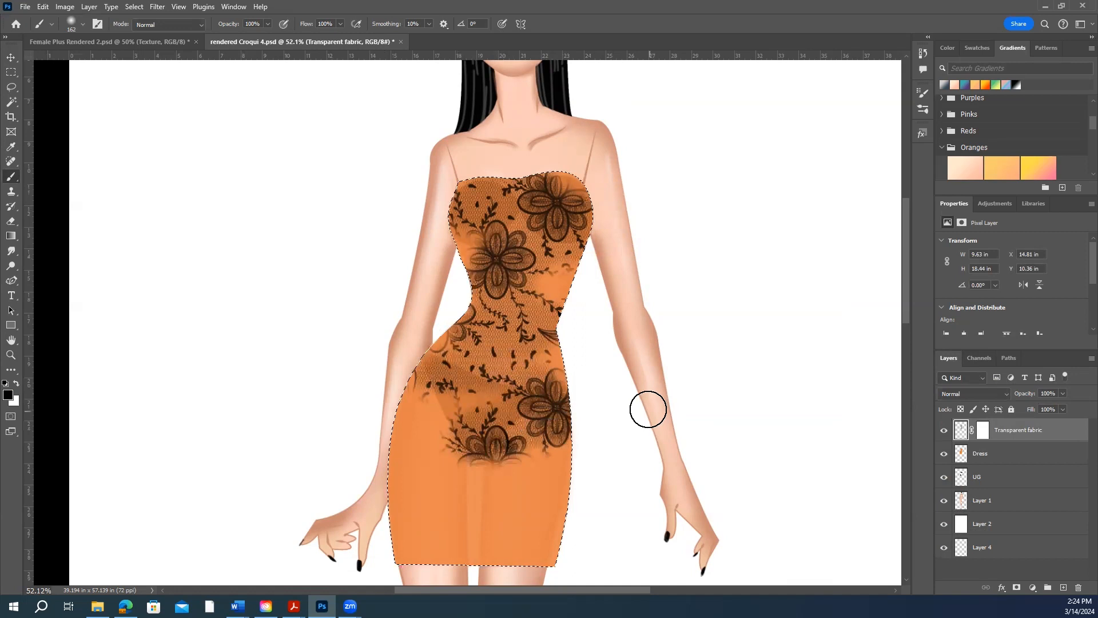
key("ctrl+z")
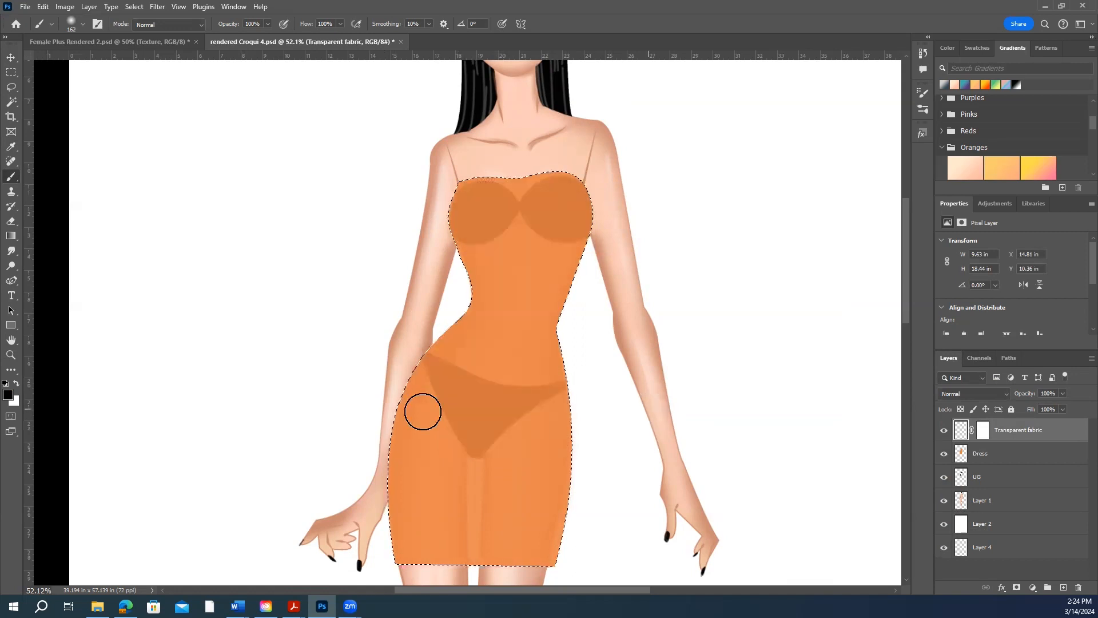
- Swap the foreground color to white, try the Lace 12 brush over the dress, and undo the stroke
left_click(17, 385)
mouse_move(455, 212)
left_mouse_down()
mouse_move(433, 204)
mouse_move(466, 252)
mouse_move(441, 317)
mouse_move(451, 344)
mouse_move(544, 372)
mouse_move(411, 417)
mouse_move(432, 445)
mouse_move(551, 449)
left_mouse_up()
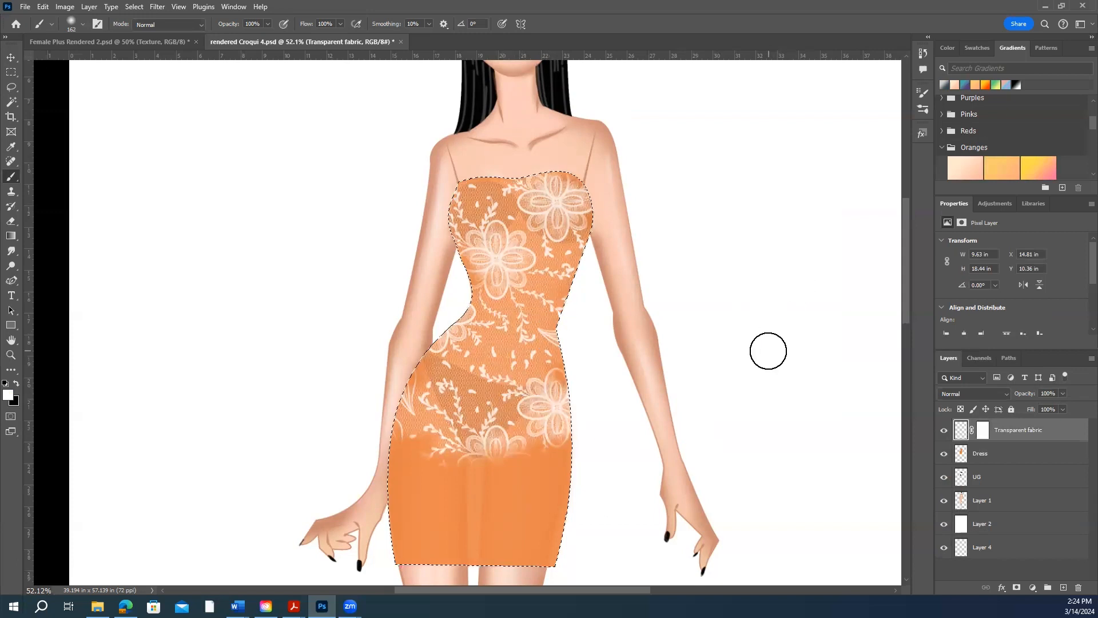
key("ctrl+z")
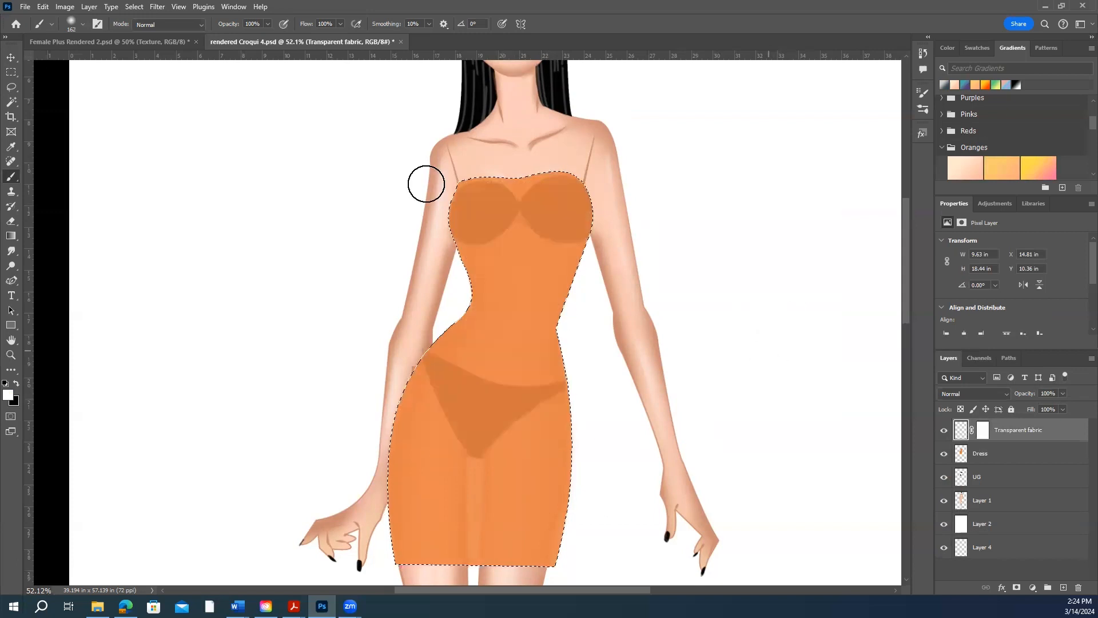
- Choose the Lace 13 brush, try a stroke across the bust of the dress, and undo it
left_click(83, 24)
scroll(162, 261, "down", 1)
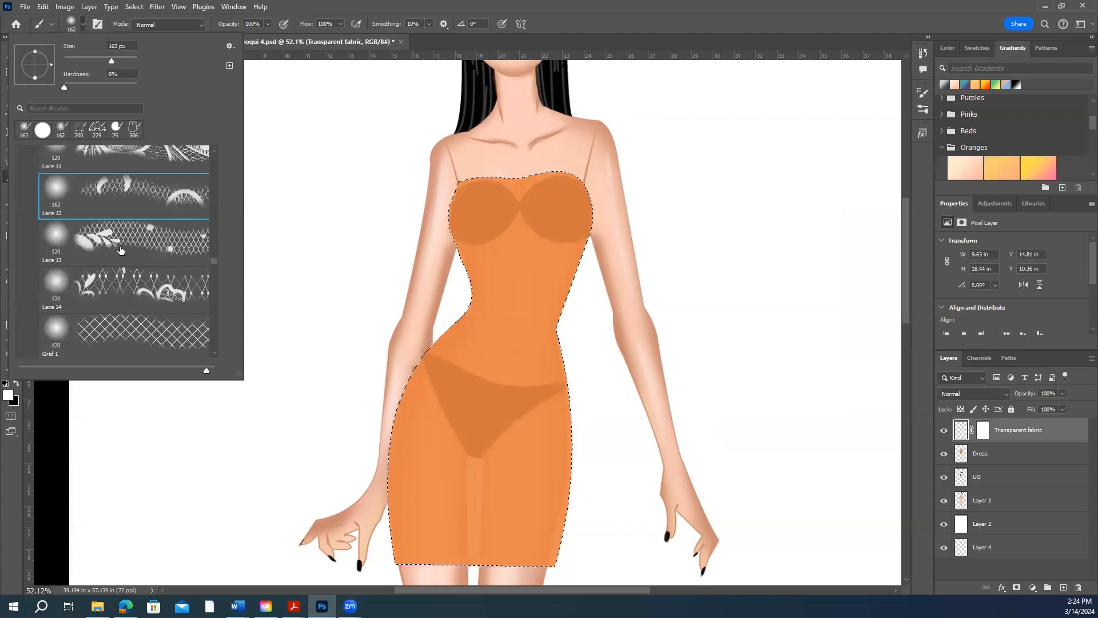
left_click(191, 248)
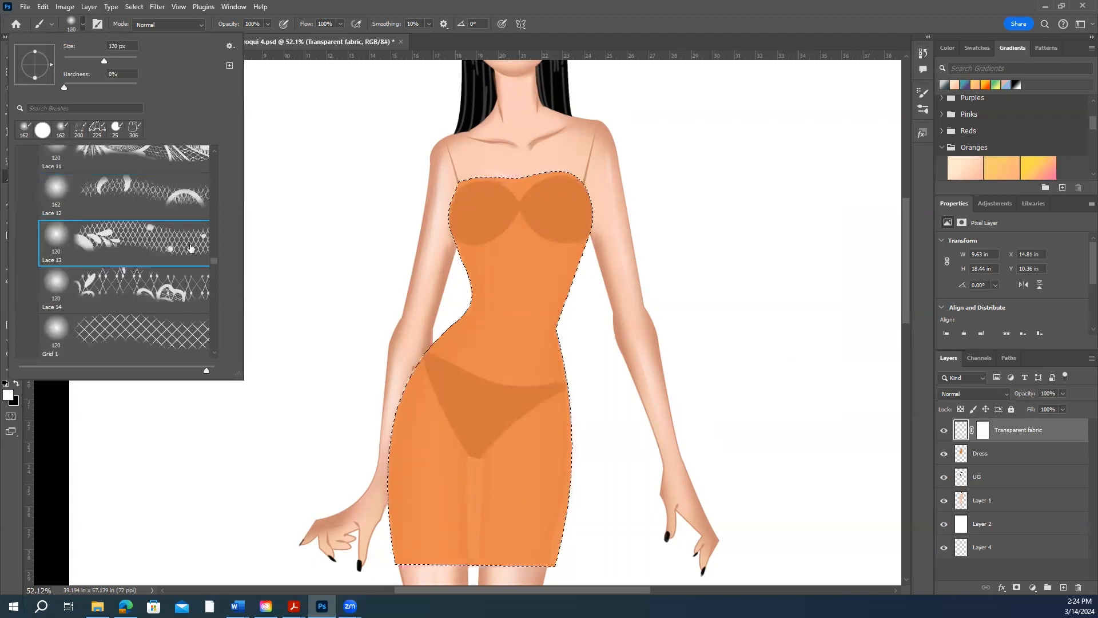
left_click(83, 25)
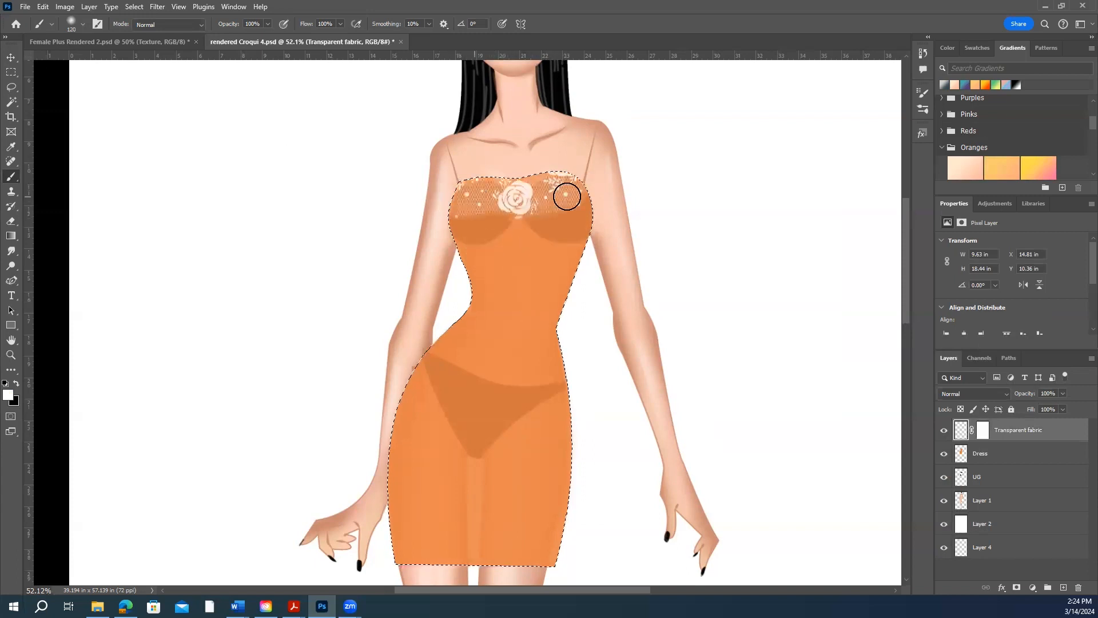
key("ctrl+z")
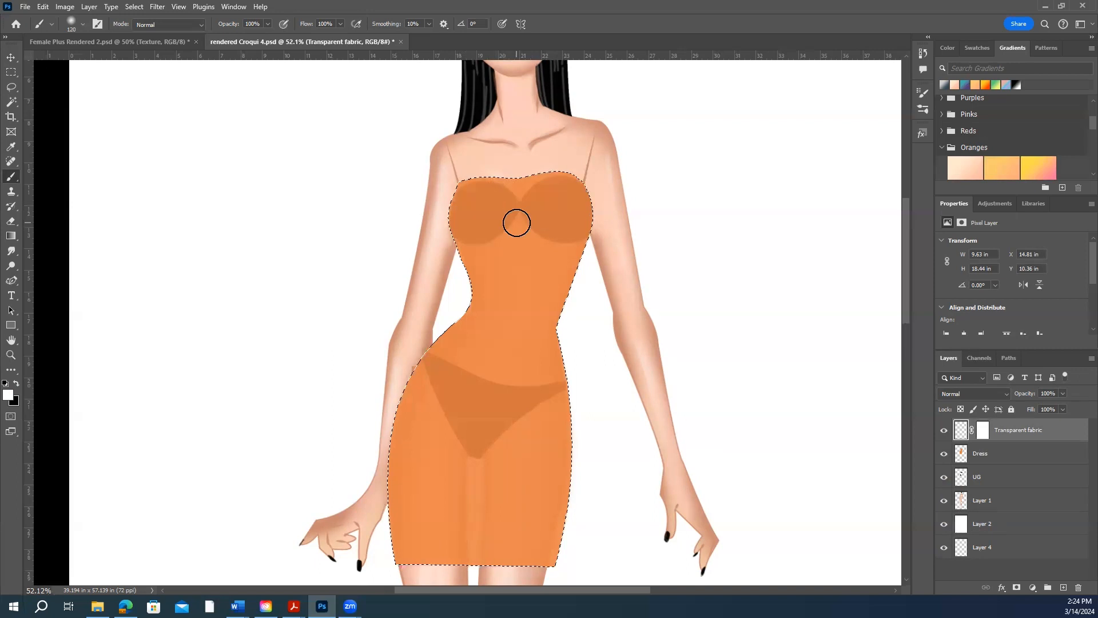
- Enlarge the lace brush to 700 px and paint white rose lace over the whole selected dress
key("bracketright")
key("bracketright")
key("bracketright")
key("bracketright")
key("bracketright")
key("bracketright")
key("bracketright")
key("bracketright")
key("bracketright")
key("bracketright")
mouse_move(490, 248)
left_mouse_down()
mouse_move(566, 220)
mouse_move(466, 358)
mouse_move(455, 534)
mouse_move(400, 495)
left_mouse_up()
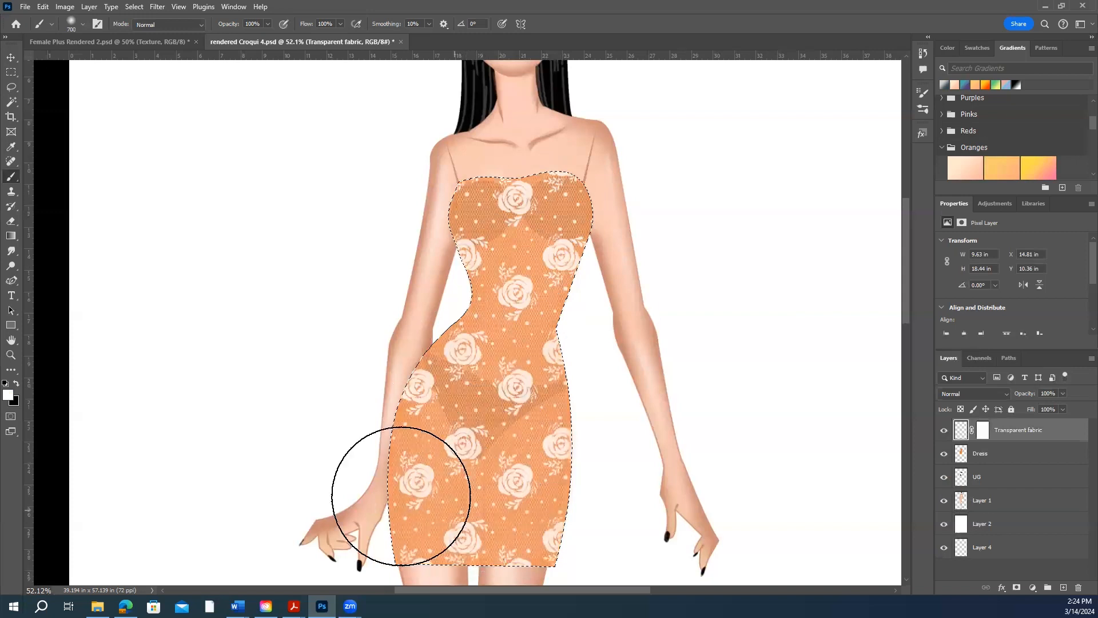
- Reduce the brush size to 50 px
scroll(697, 241, "down", 1)
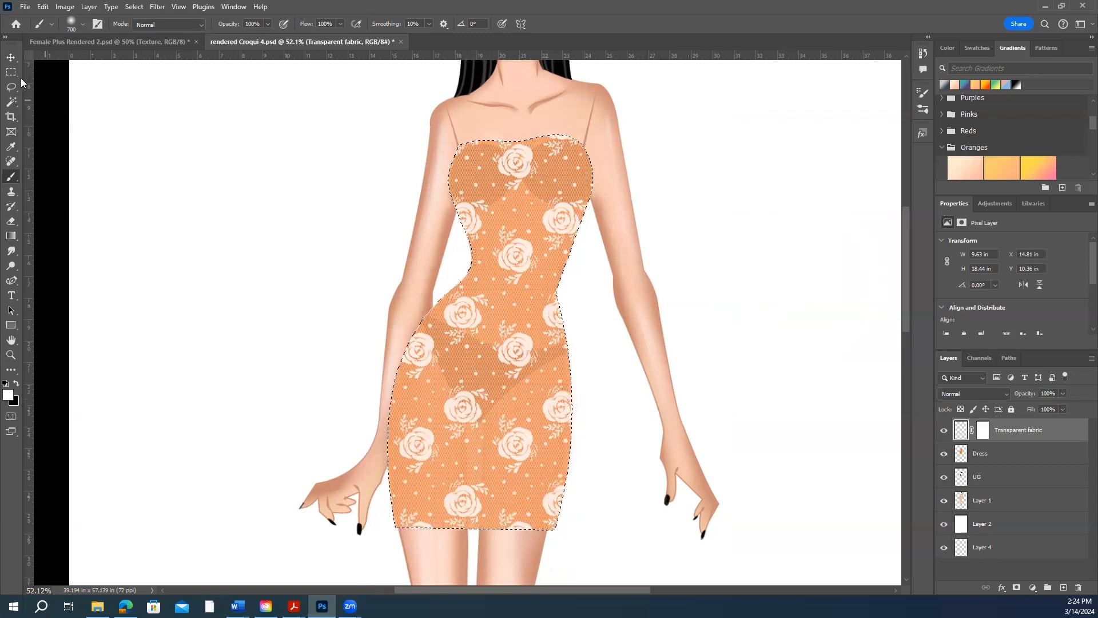
key("bracketleft")
key("bracketleft")
key("bracketleft")
key("bracketleft")
key("bracketleft")
key("bracketleft")
key("bracketleft")
key("bracketleft")
key("bracketleft")
key("bracketleft")
key("bracketleft")
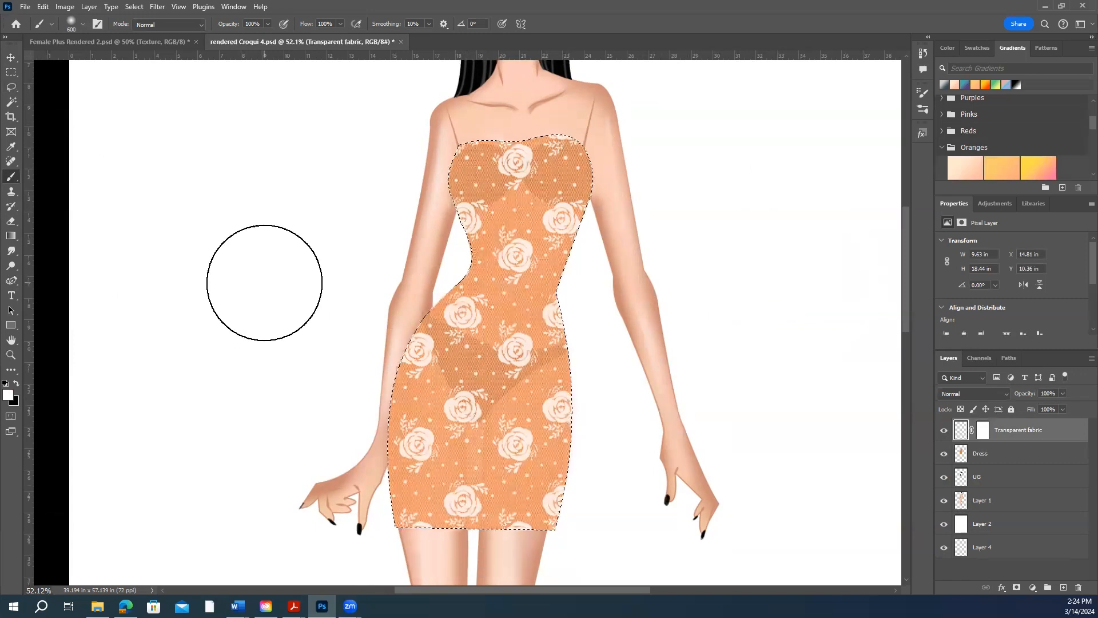
key("bracketleft")
key("bracketleft")
key("bracketleft")
key("bracketleft")
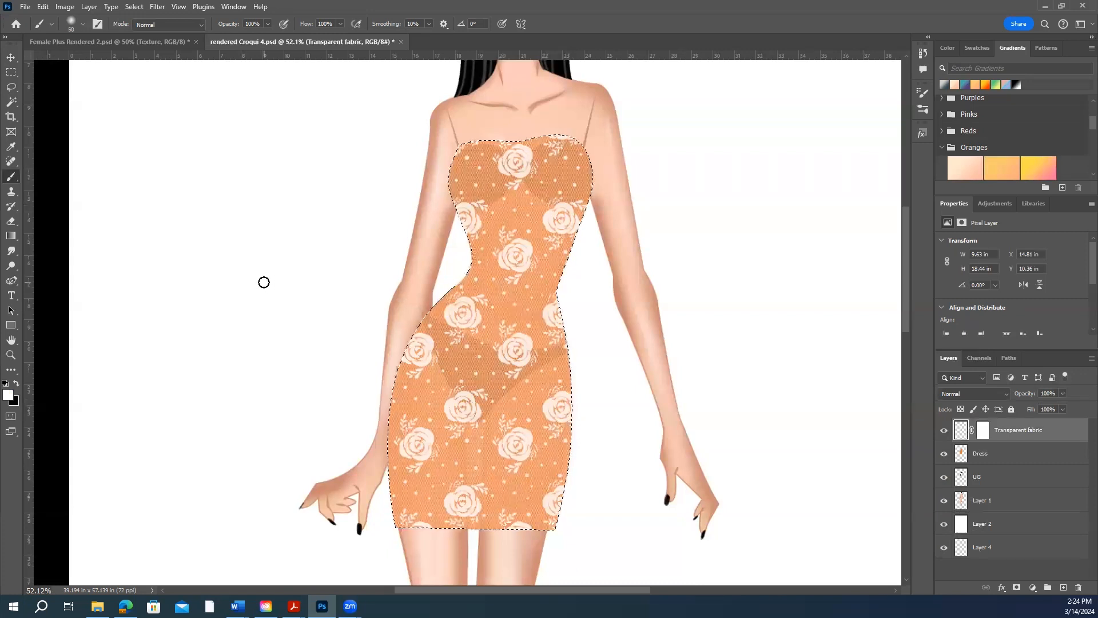
scroll(598, 343, "up", 2)
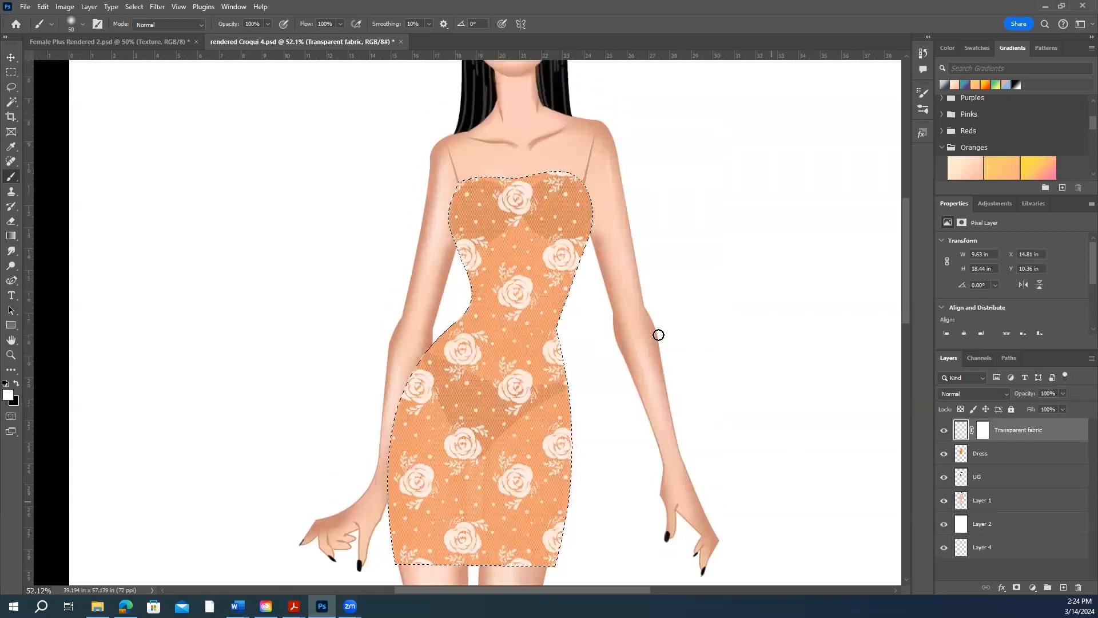
scroll(638, 331, "down", 2)
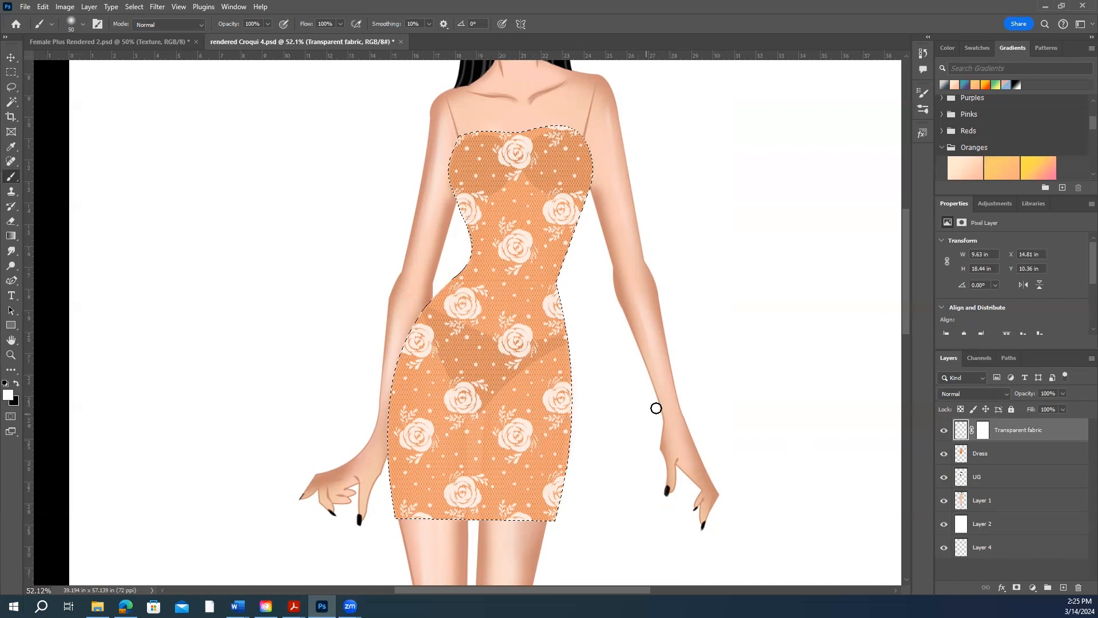
- Undo the rose lace stroke and redo it to compare the dress without and with lace
key("ctrl+z")
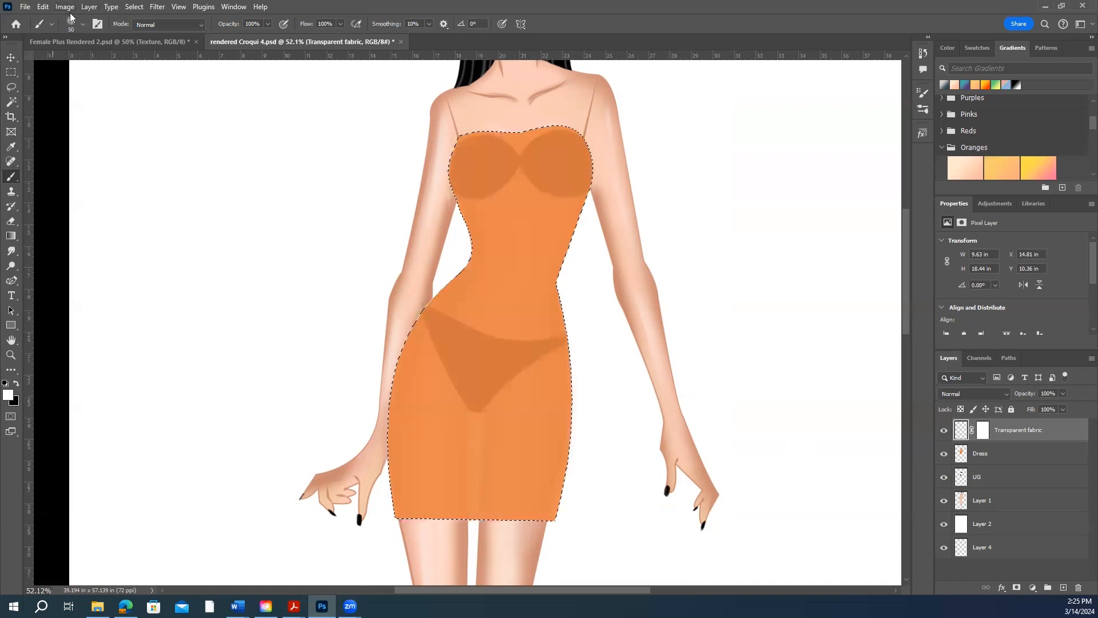
left_click(43, 6)
left_click(58, 30)
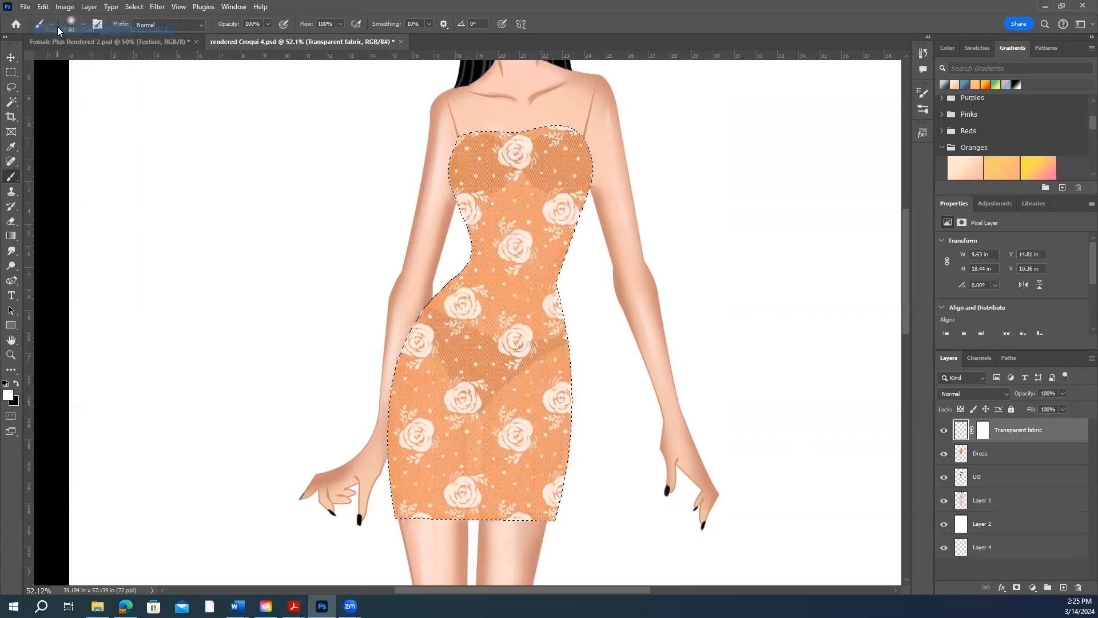
- Clear the selection around the dress and review the finished white rose lace on the figure
key("v")
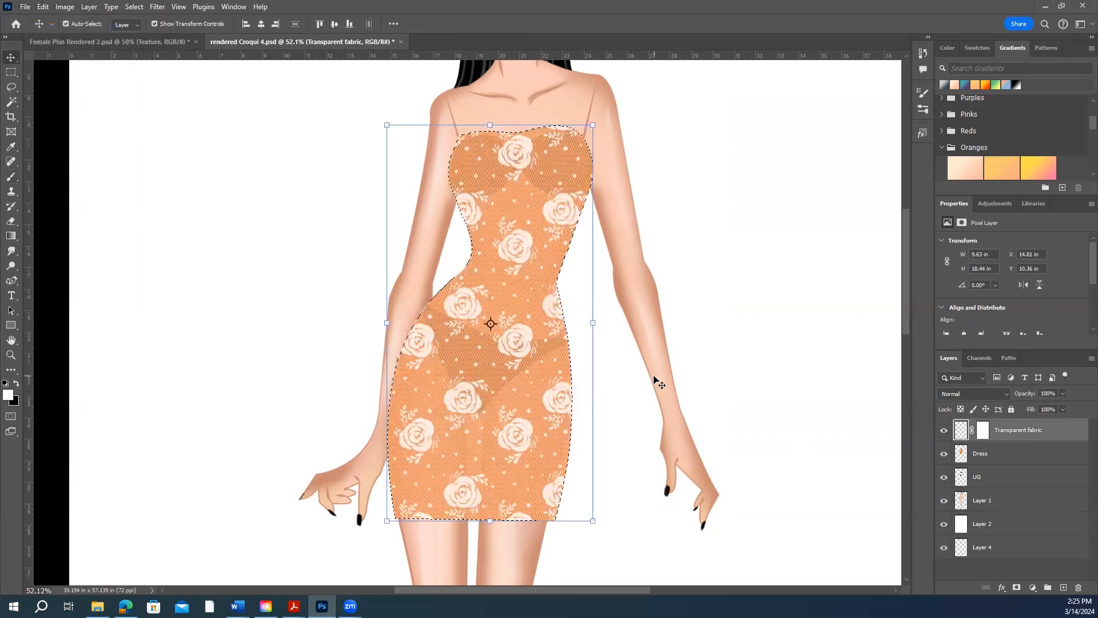
left_click(657, 382)
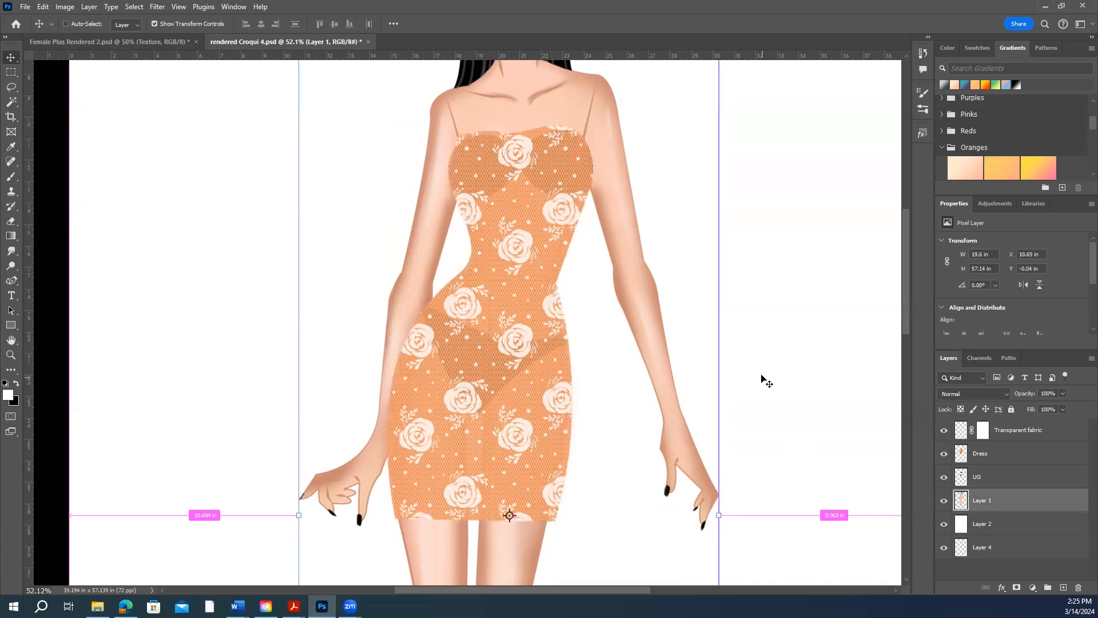
left_click(788, 395, "ctrl")
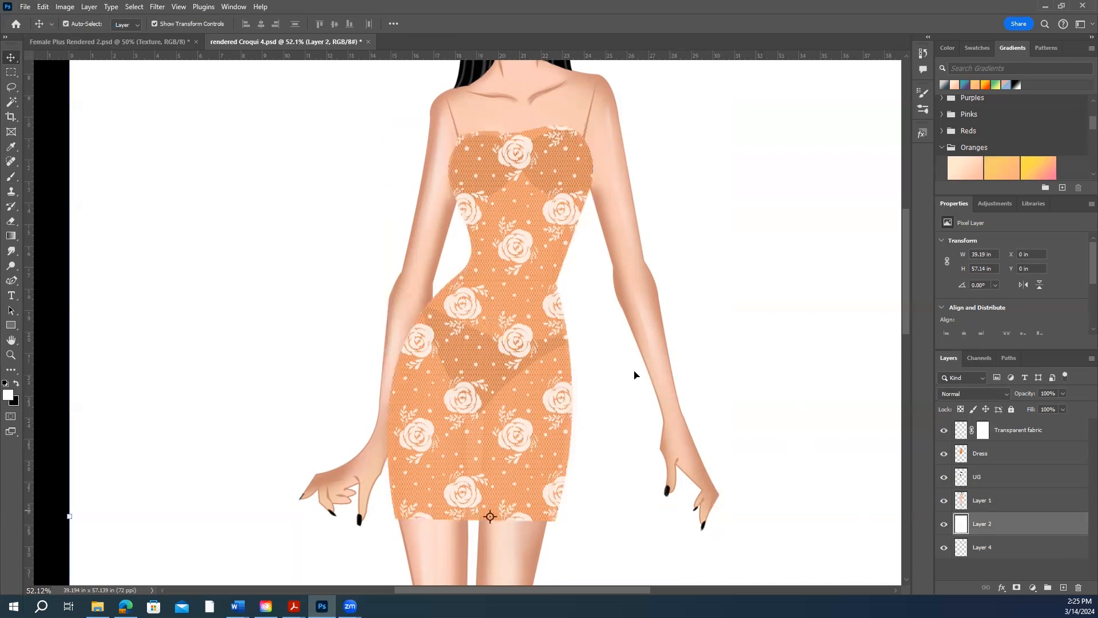
scroll(668, 373, "up", 3)
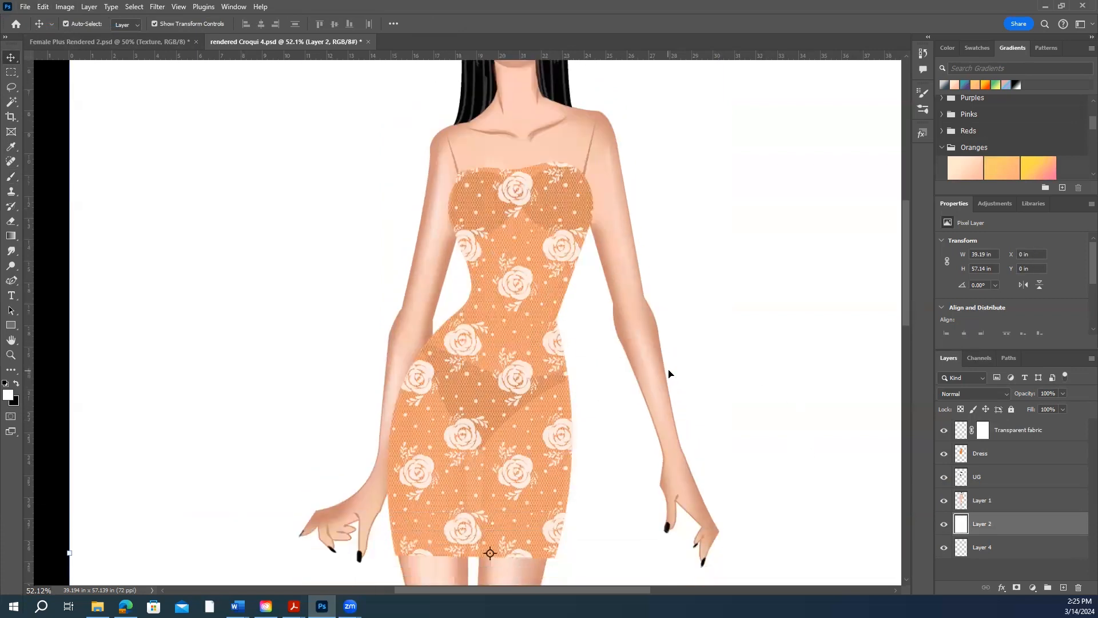
scroll(672, 371, "down", 3)
scroll(525, 191, "up", 3)
- Hide the Transparent fabric and Dress layers and toggle the UG layer off and back on, leaving only the undergarments on the figure
left_click(944, 430)
left_click(944, 454)
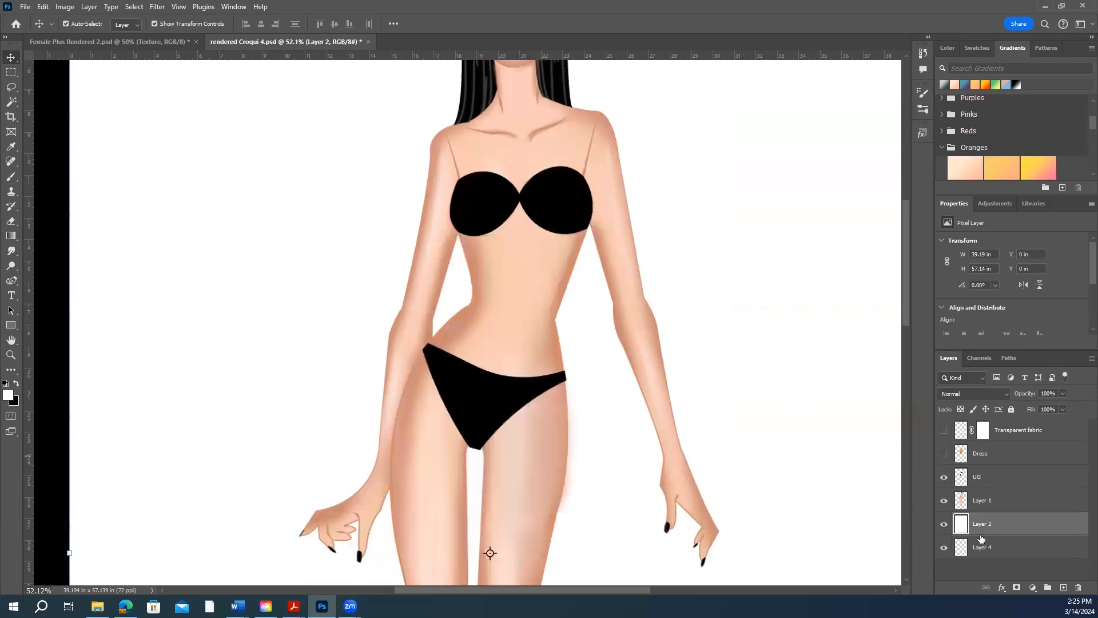
left_click(944, 480)
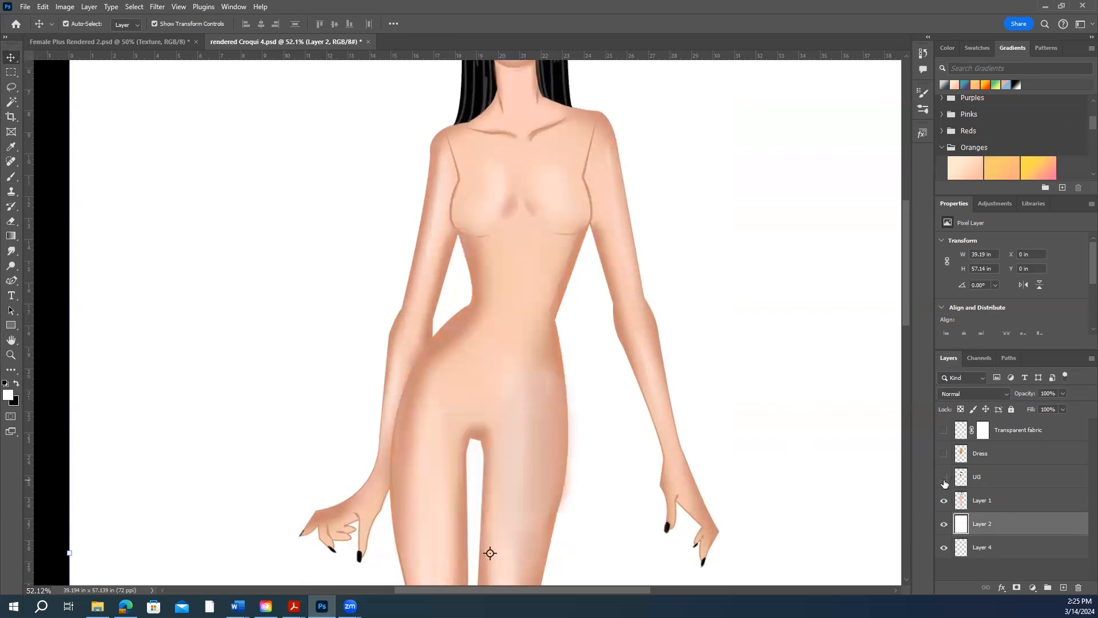
left_click(944, 480)
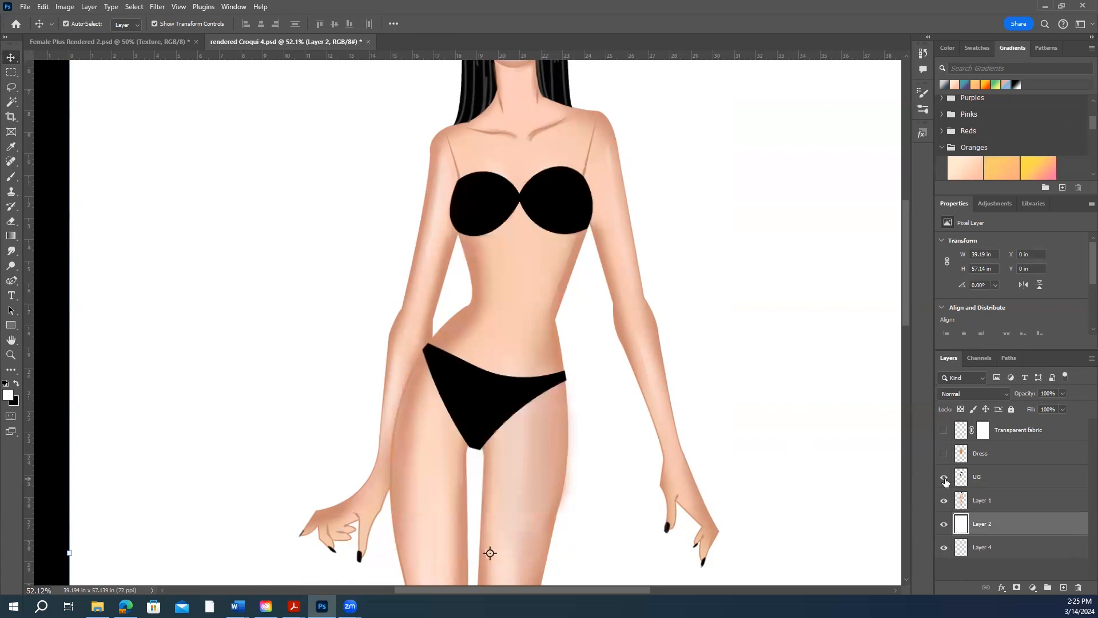
- Add a new layer above the Transparent fabric layer and name it Dress
left_click(1067, 438)
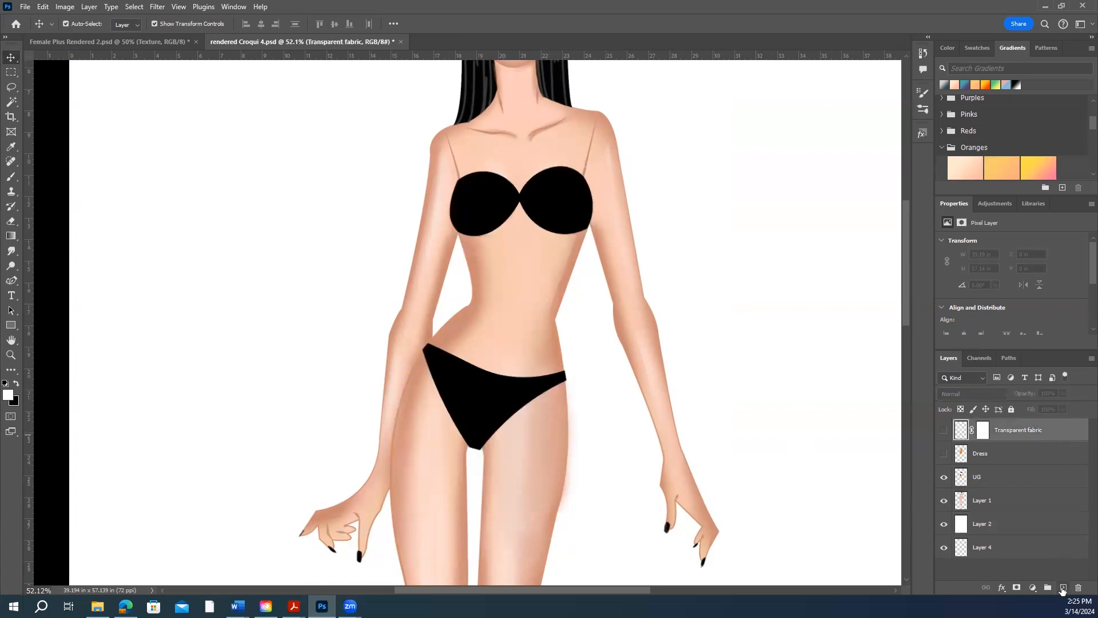
left_click(1062, 587)
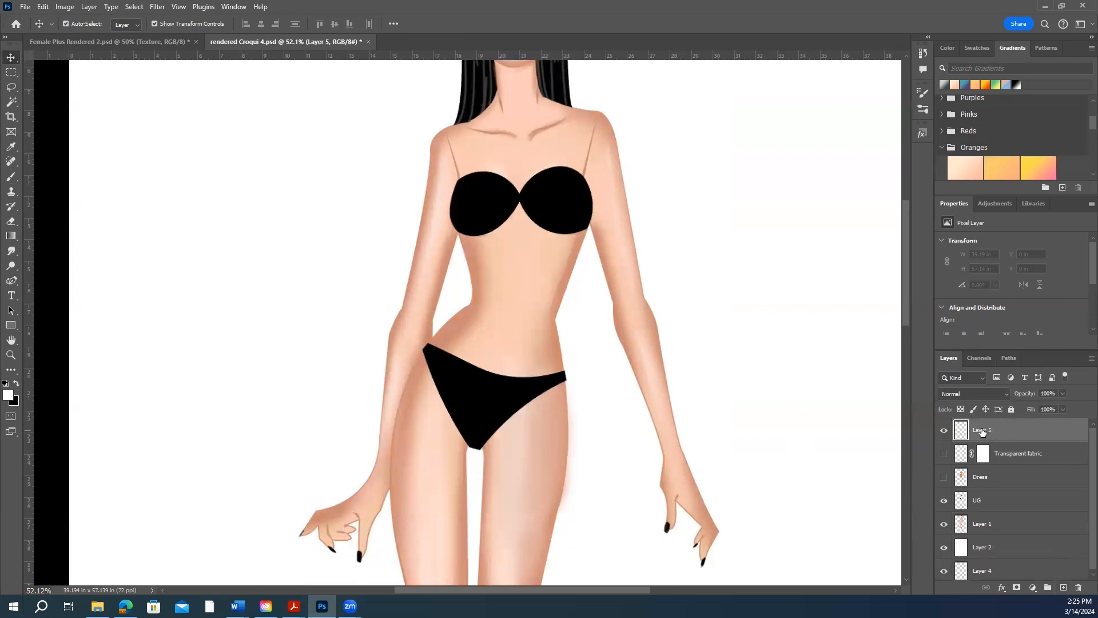
double_click(959, 431)
left_click(1082, 161)
- Set up the lace brush at 175 px with black as the foreground color
left_click(10, 355)
left_click_drag(522, 454, 511, 447)
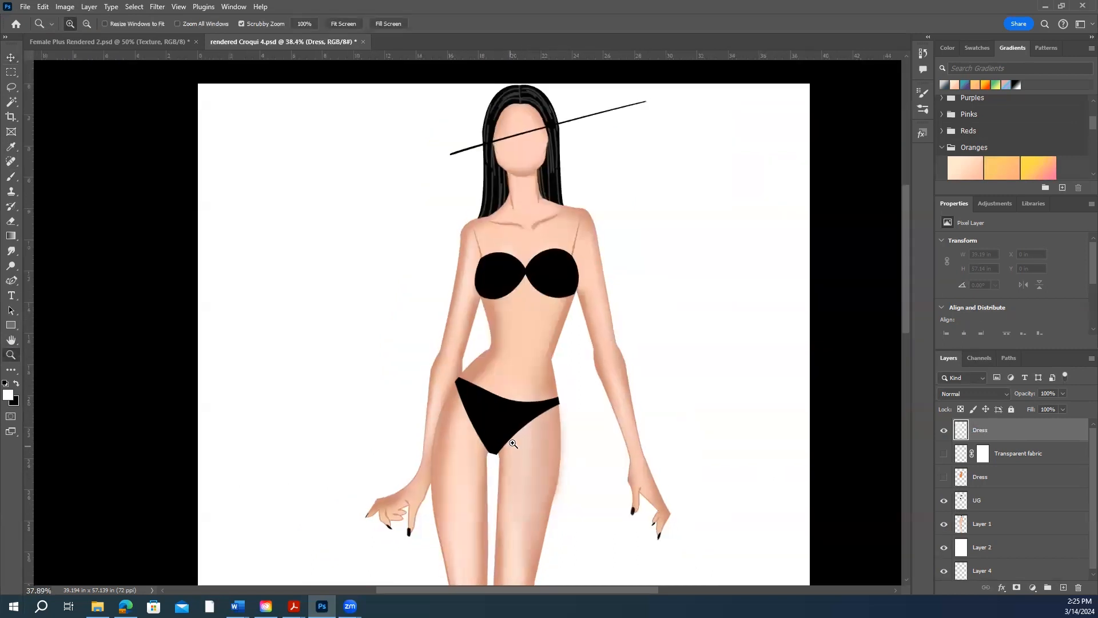
scroll(513, 443, "down", 4)
scroll(514, 434, "up", 2)
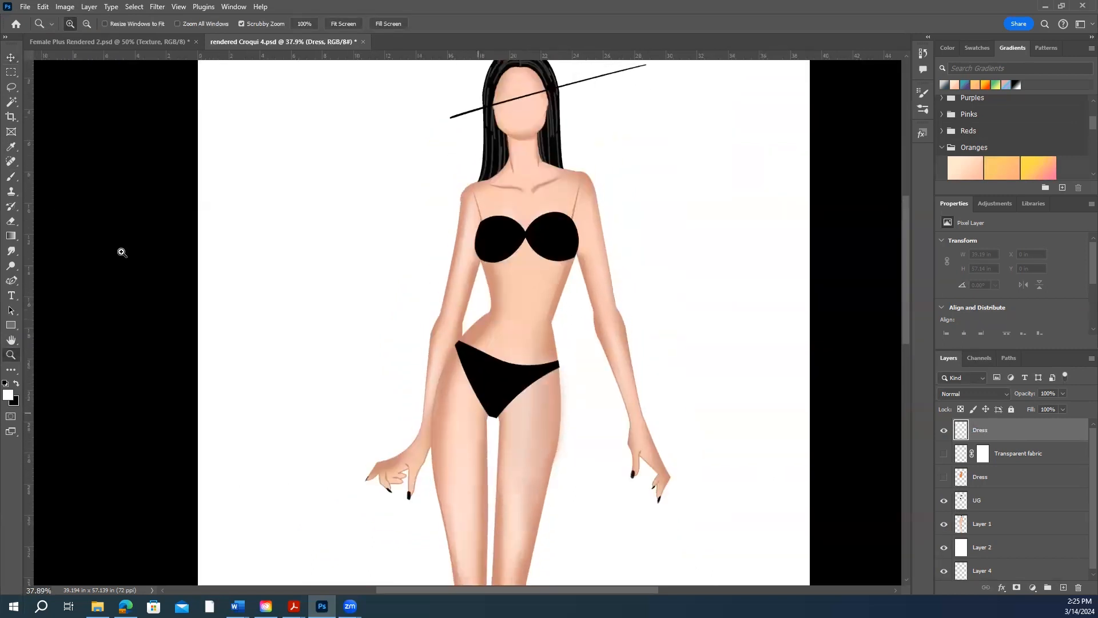
left_click(5, 179)
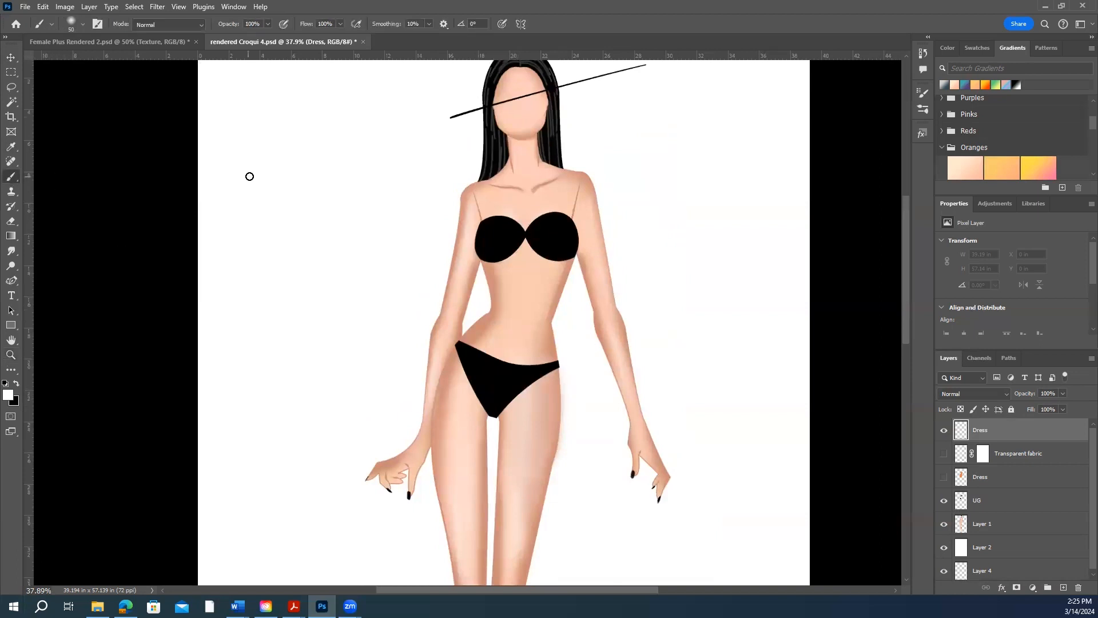
key("bracketright")
key("bracketright")
key("bracketright")
key("bracketright")
scroll(546, 290, "up", 1)
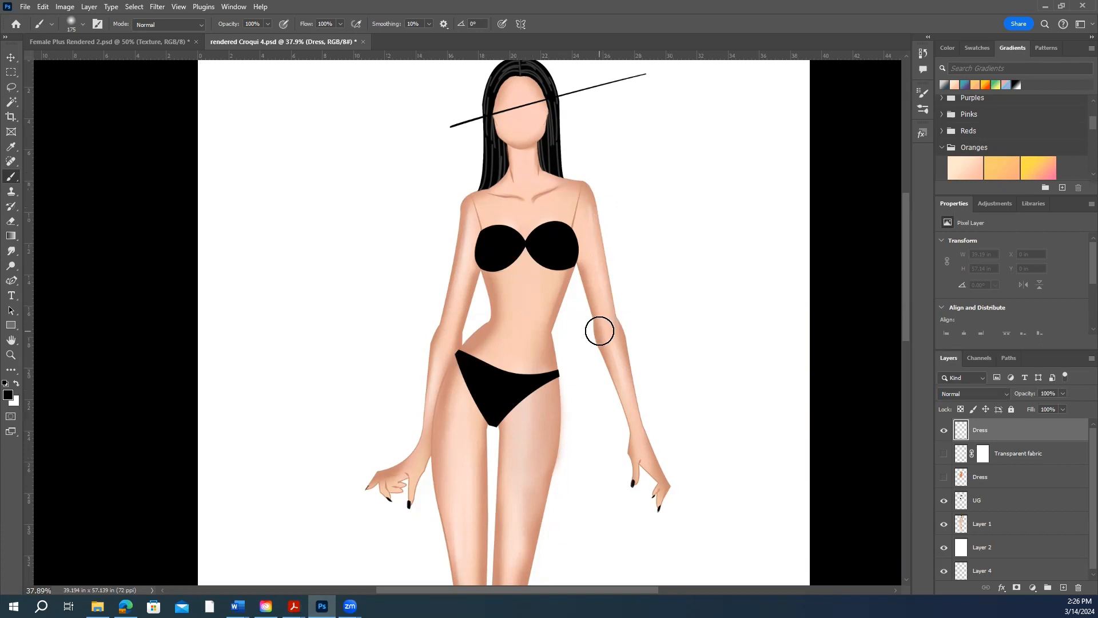
- Load the croqui's outline as a selection from the pixels of Layer 1
left_click(958, 526)
right_click(959, 527)
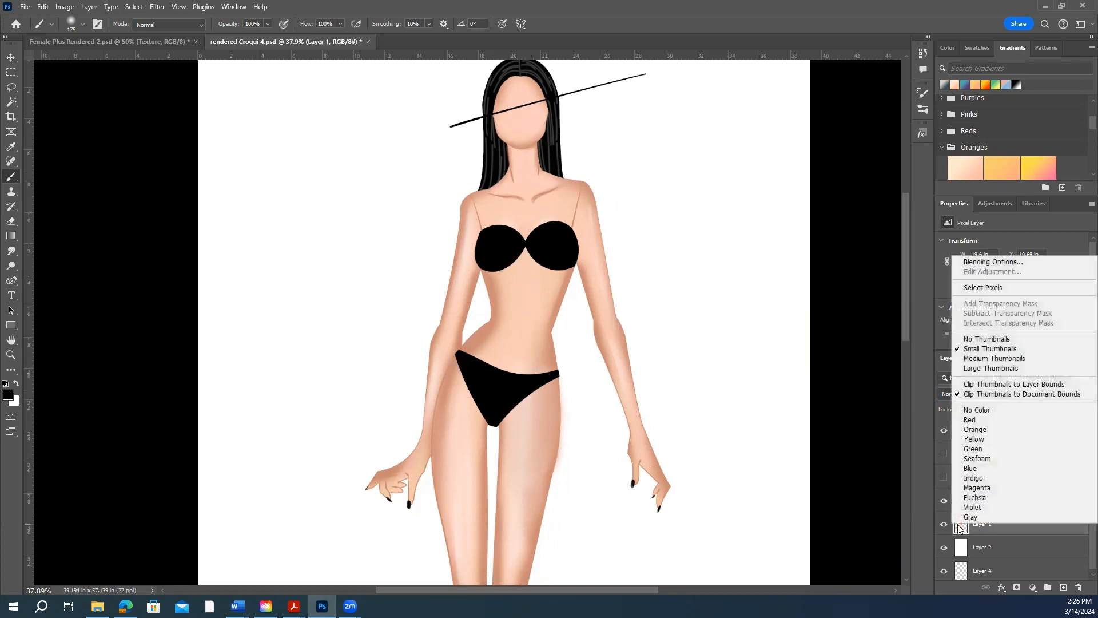
left_click(980, 290)
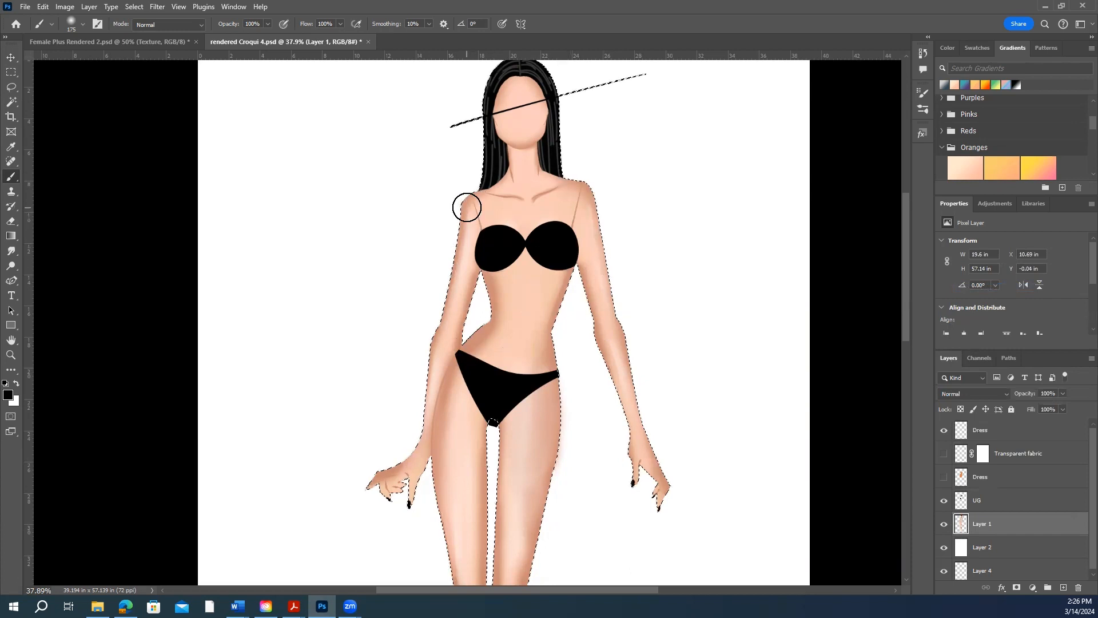
- Paint black rose lace over the arms, torso, thighs and neck of the croqui on Layer 1
mouse_move(465, 208)
left_mouse_down()
mouse_move(600, 203)
mouse_move(469, 237)
mouse_move(618, 241)
mouse_move(433, 296)
mouse_move(604, 286)
mouse_move(437, 338)
mouse_move(621, 326)
mouse_move(618, 377)
mouse_move(428, 368)
mouse_move(421, 427)
mouse_move(558, 357)
mouse_move(520, 417)
mouse_move(448, 414)
mouse_move(433, 395)
mouse_move(400, 426)
mouse_move(355, 443)
mouse_move(409, 455)
left_mouse_up()
scroll(520, 417, "down", 2)
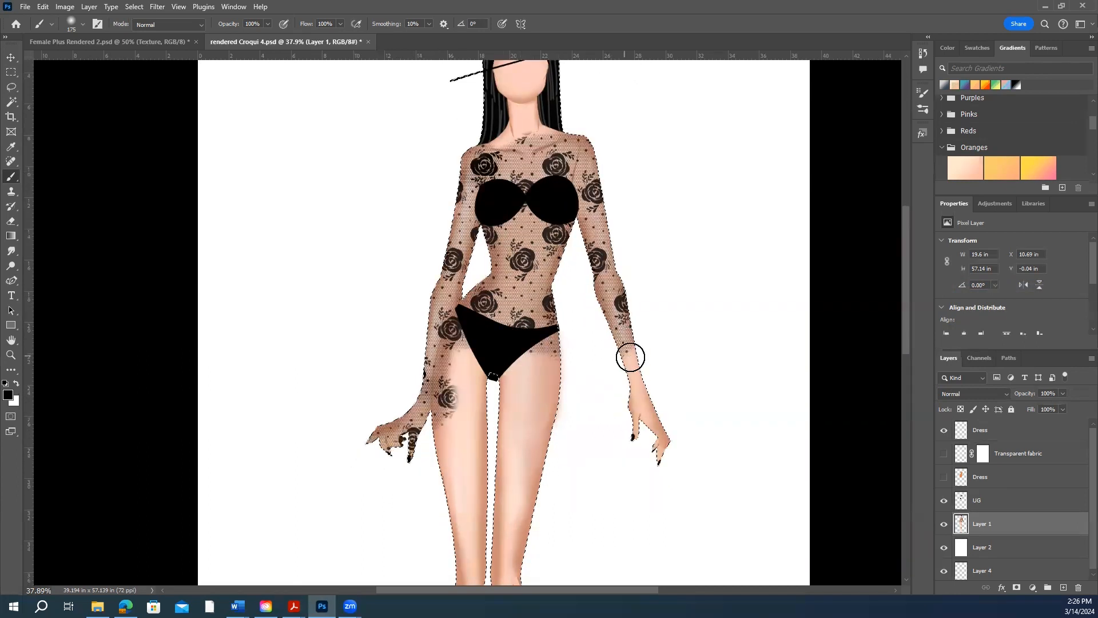
mouse_move(630, 355)
left_mouse_down()
mouse_move(640, 428)
mouse_move(668, 449)
left_mouse_up()
scroll(527, 348, "down", 2)
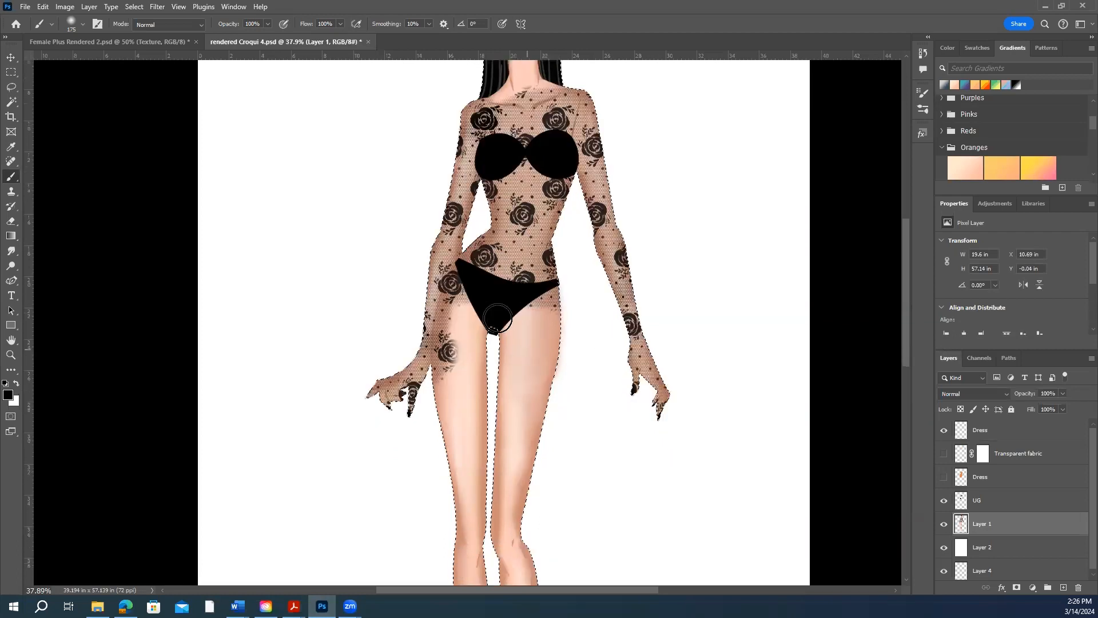
mouse_move(466, 301)
left_mouse_down()
mouse_move(438, 375)
mouse_move(541, 301)
mouse_move(546, 320)
mouse_move(470, 385)
mouse_move(400, 414)
mouse_move(553, 383)
mouse_move(557, 395)
mouse_move(415, 428)
mouse_move(555, 439)
mouse_move(400, 450)
mouse_move(558, 324)
mouse_move(563, 398)
mouse_move(511, 462)
mouse_move(424, 472)
mouse_move(549, 460)
mouse_move(440, 444)
mouse_move(550, 405)
mouse_move(516, 330)
left_mouse_up()
scroll(568, 321, "up", 1)
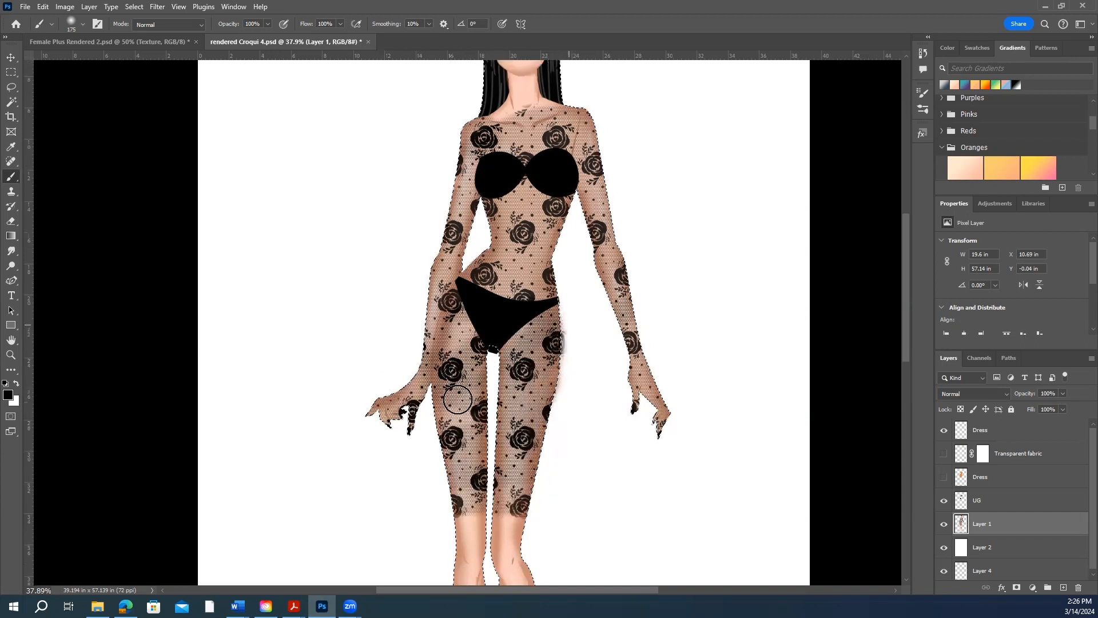
scroll(490, 186, "up", 4)
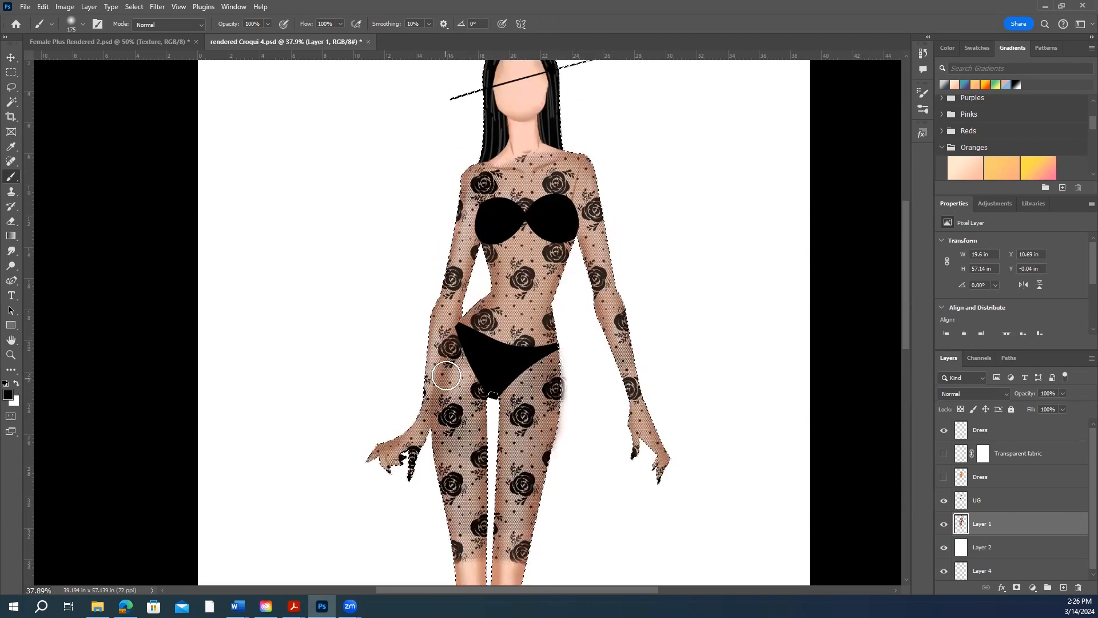
left_click_drag(490, 186, 622, 184)
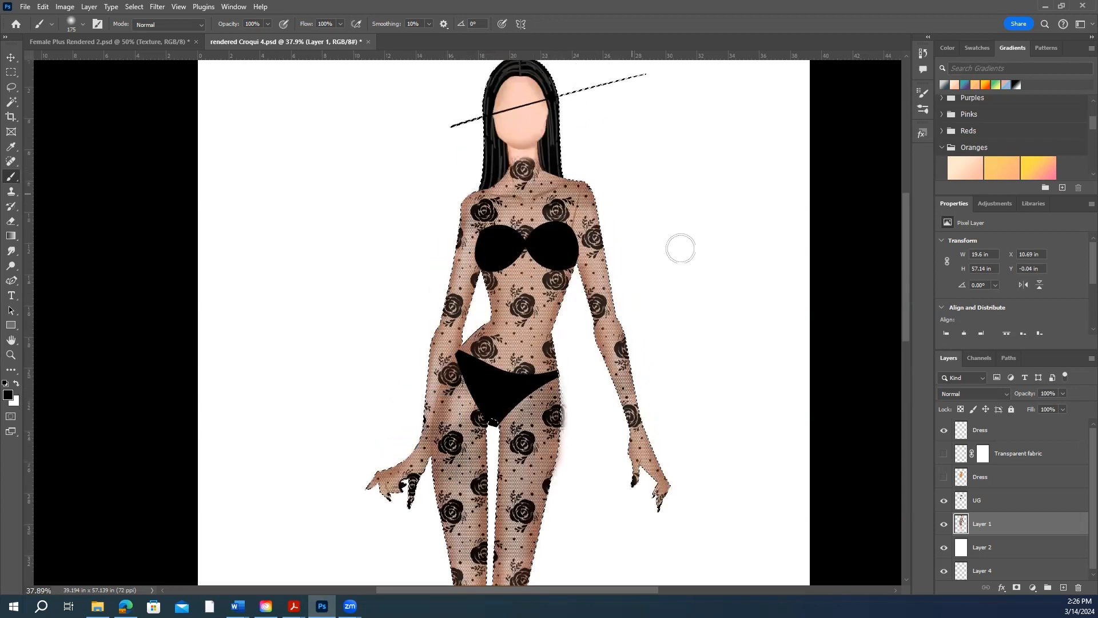
scroll(663, 330, "down", 3)
scroll(672, 326, "down", 2)
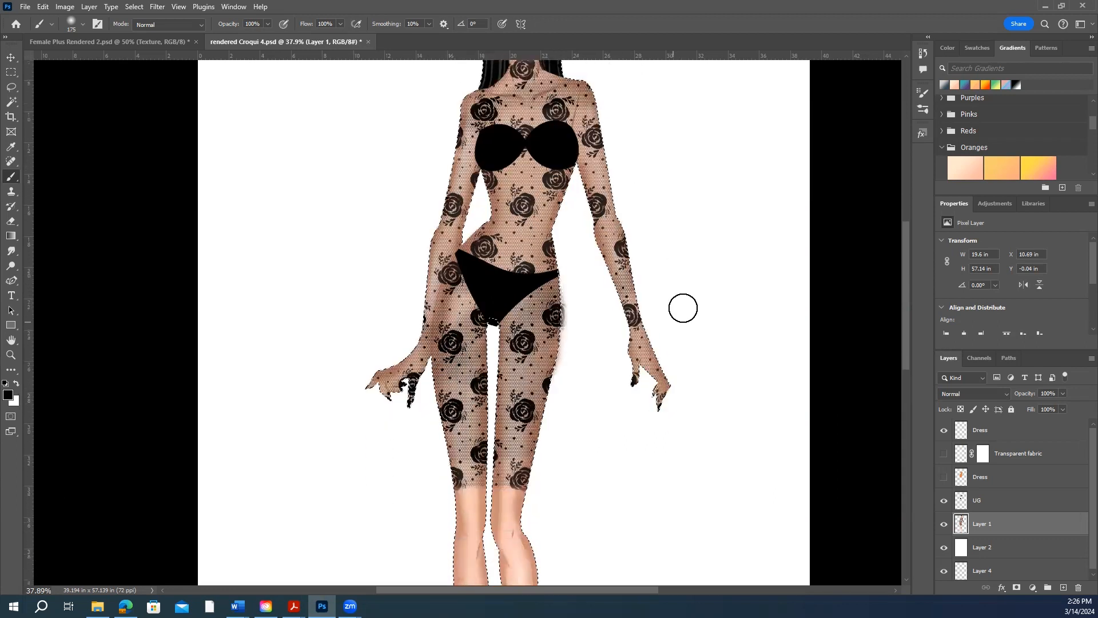
scroll(682, 306, "up", 2)
scroll(591, 344, "down", 2)
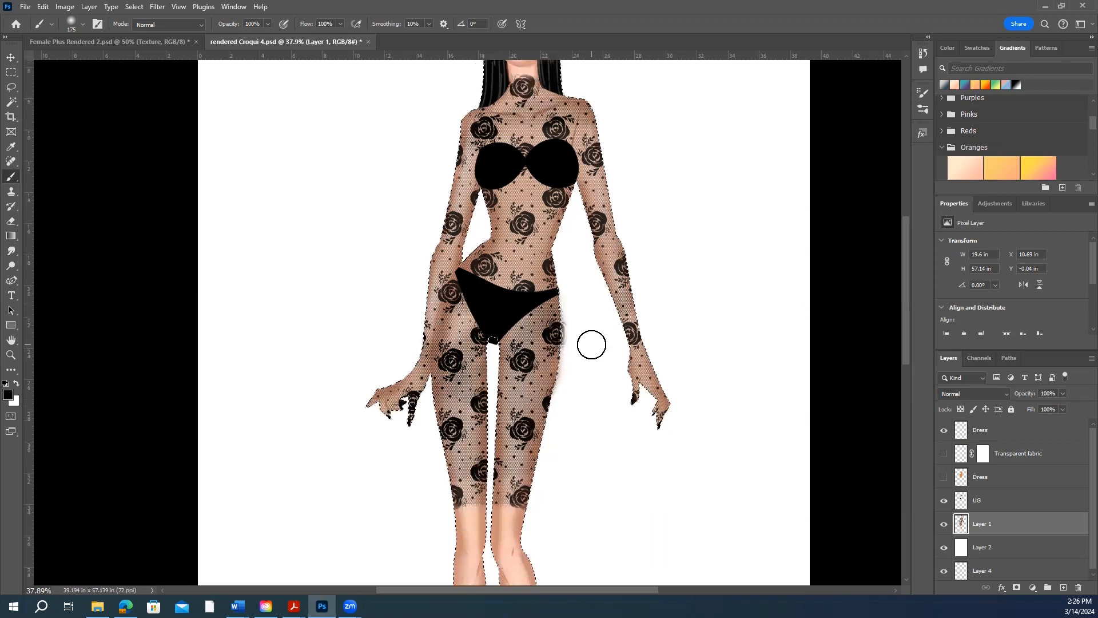
- Try a lace stroke along the outer thigh and undo the most recent lace strokes
mouse_move(562, 356)
left_mouse_down()
mouse_move(553, 389)
mouse_move(555, 296)
mouse_move(566, 387)
mouse_move(560, 275)
mouse_move(576, 404)
left_mouse_up()
key("ctrl+z")
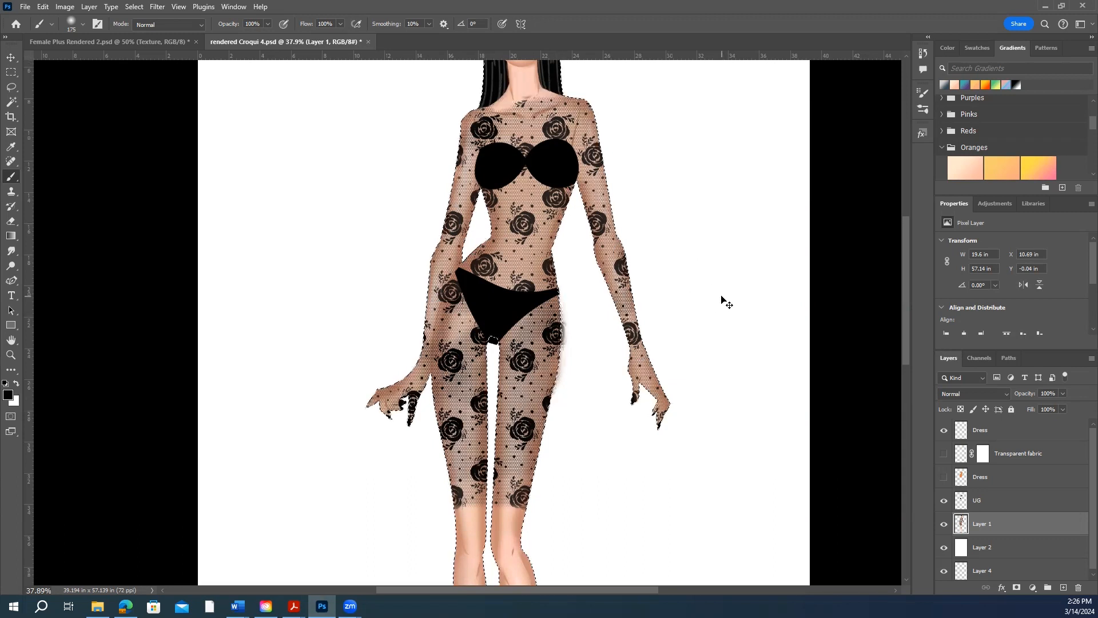
key("ctrl+z")
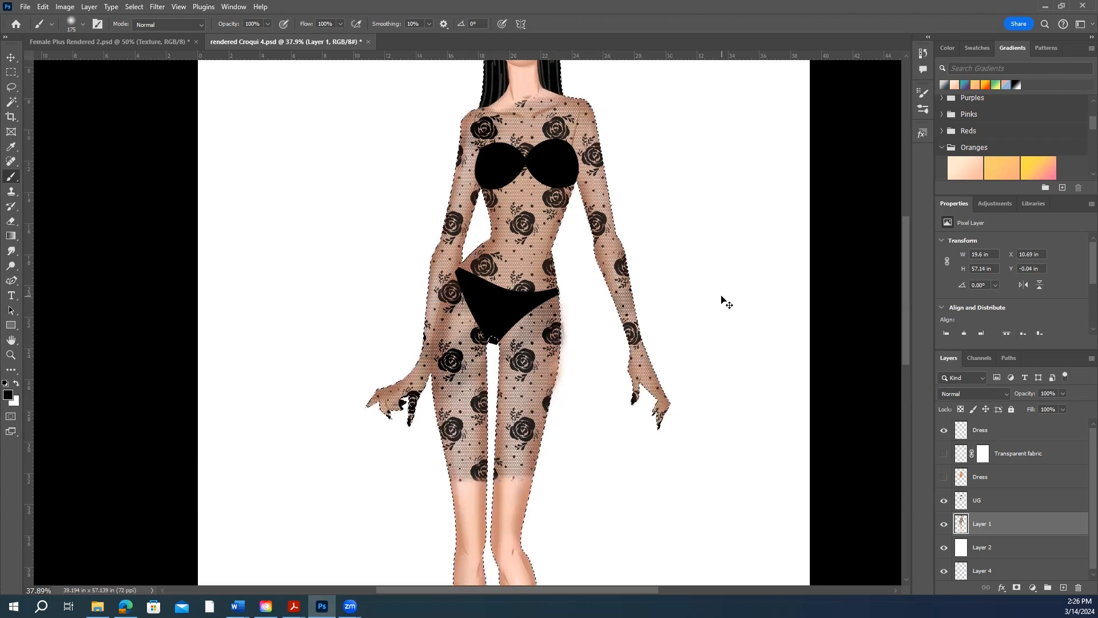
key("ctrl+z")
- Repaint the black rose lace down both legs to below the knees on Layer 1
left_click_drag(534, 343, 518, 367)
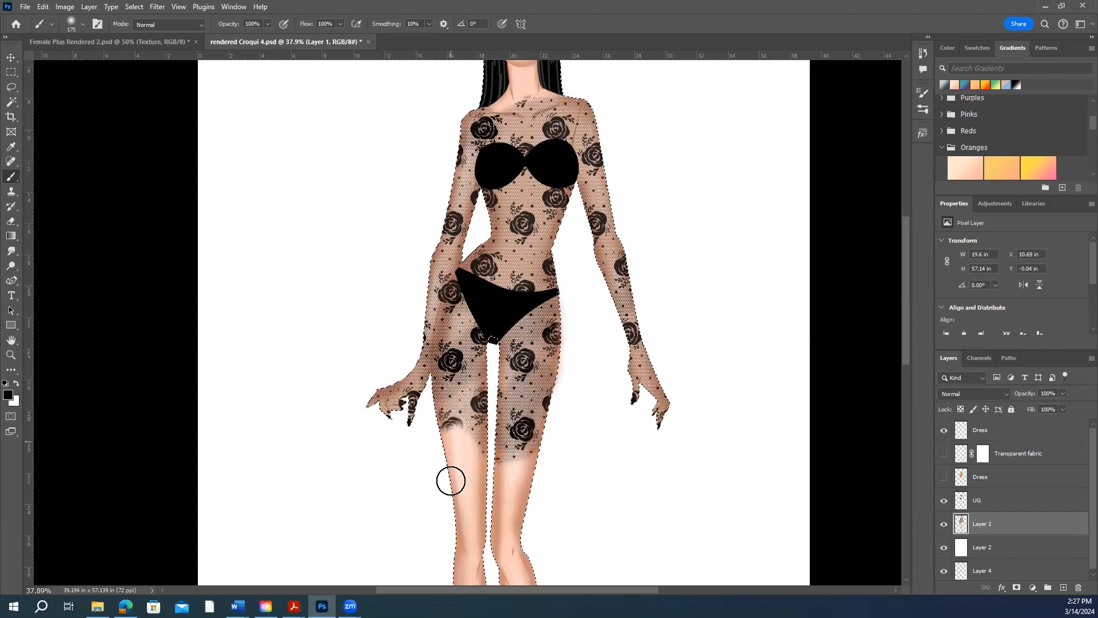
scroll(580, 472, "down", 4)
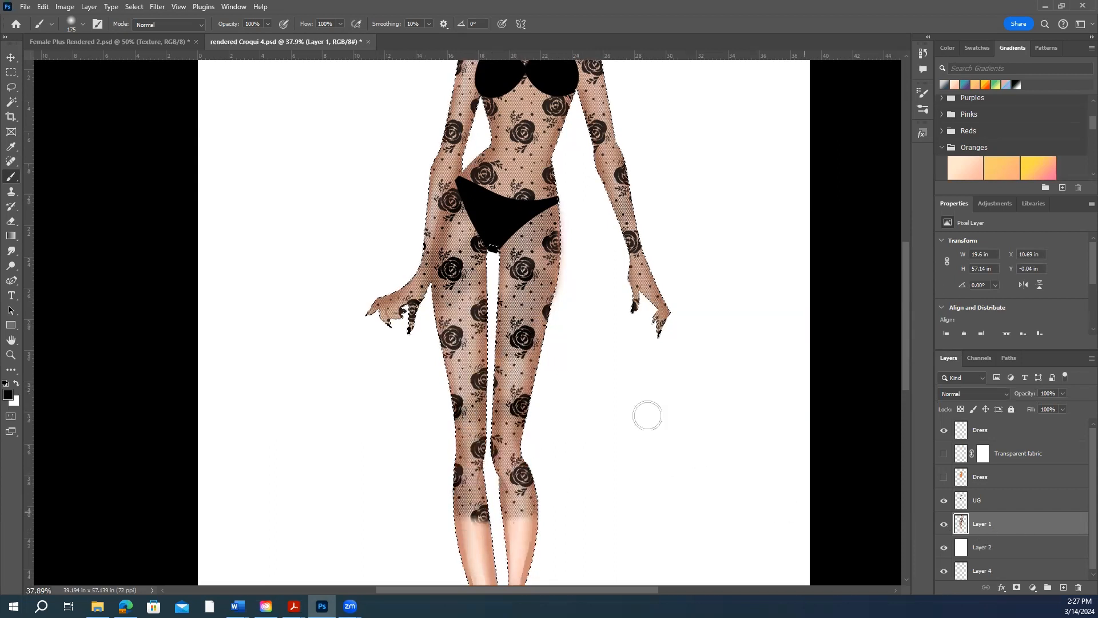
scroll(643, 409, "up", 2)
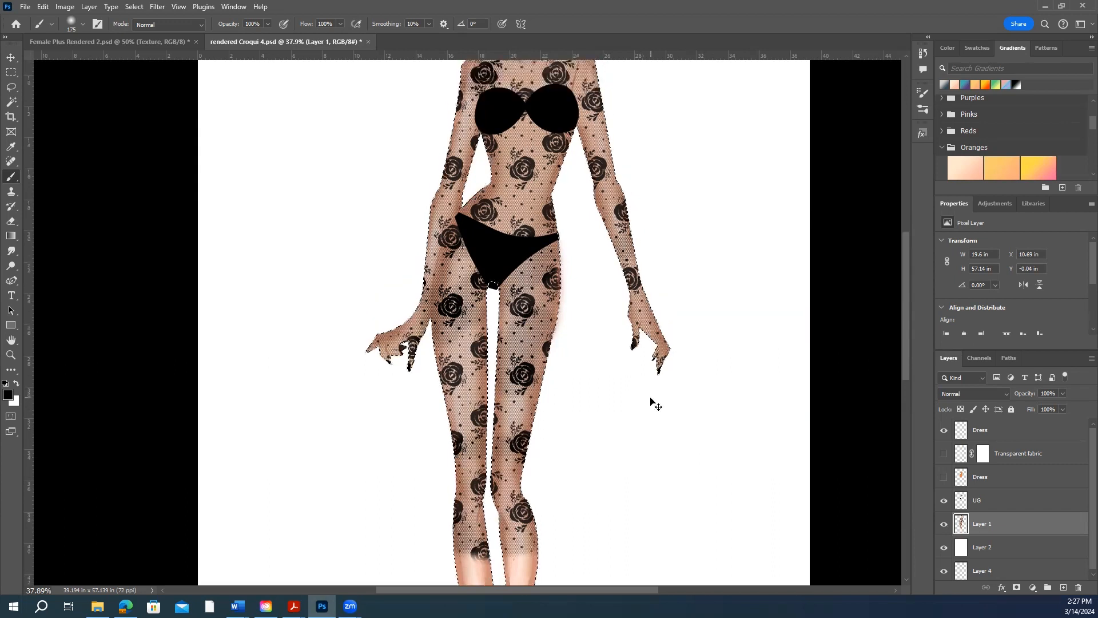
- Undo all the black lace strokes painted on Layer 1
key("ctrl+z")
key("ctrl+z")
key("ctrl+z")
key("ctrl+z")
key("ctrl+z")
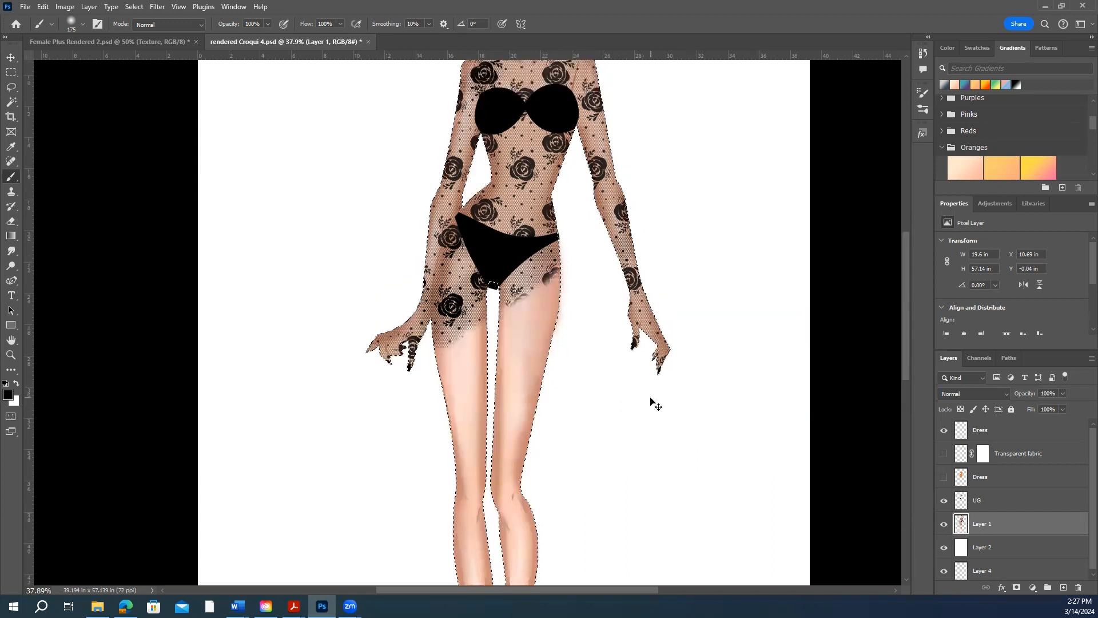
key("ctrl+z")
key("ctrl+z")
key("ctrl+z")
key("ctrl+z")
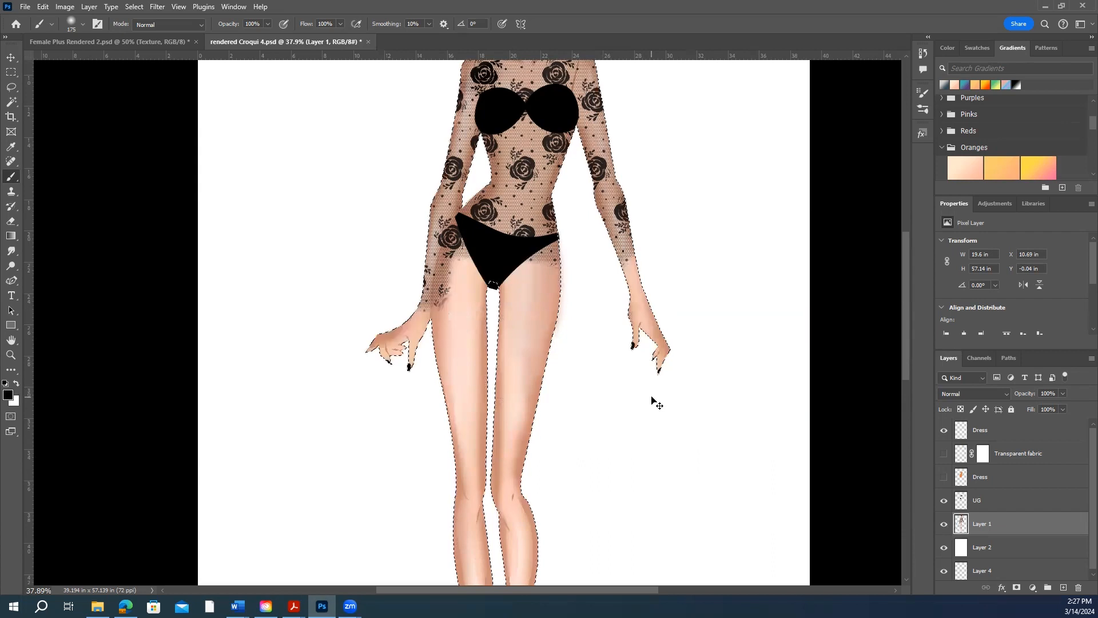
scroll(652, 395, "up", 5)
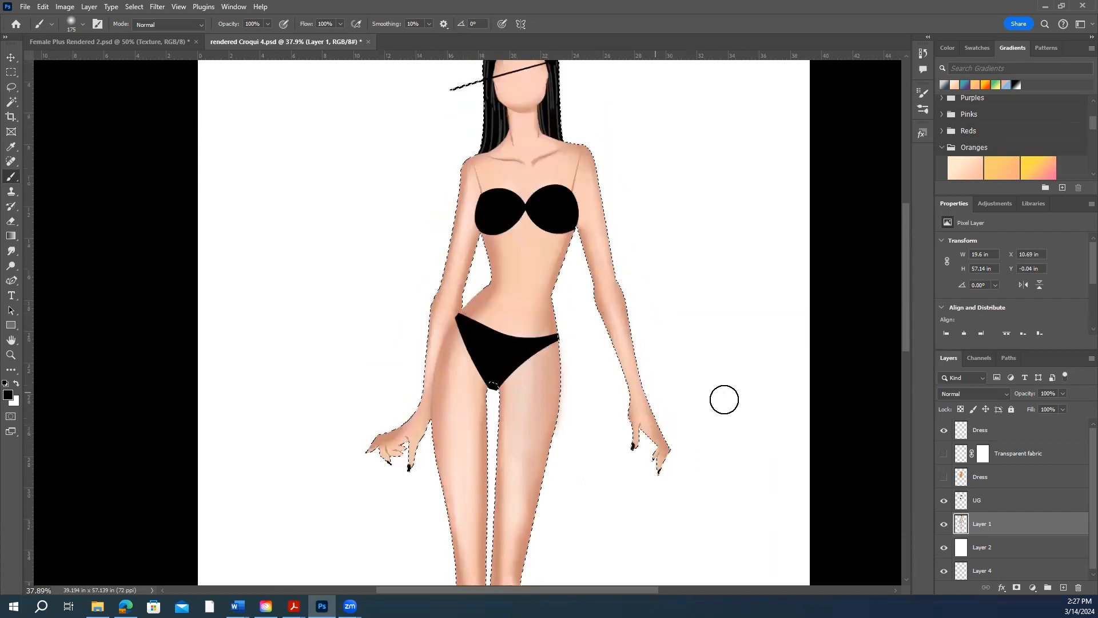
- Paint black rose lace on the topmost Dress layer over the selected croqui's arms, hands and body, from neck to above the knees
left_click(1027, 434)
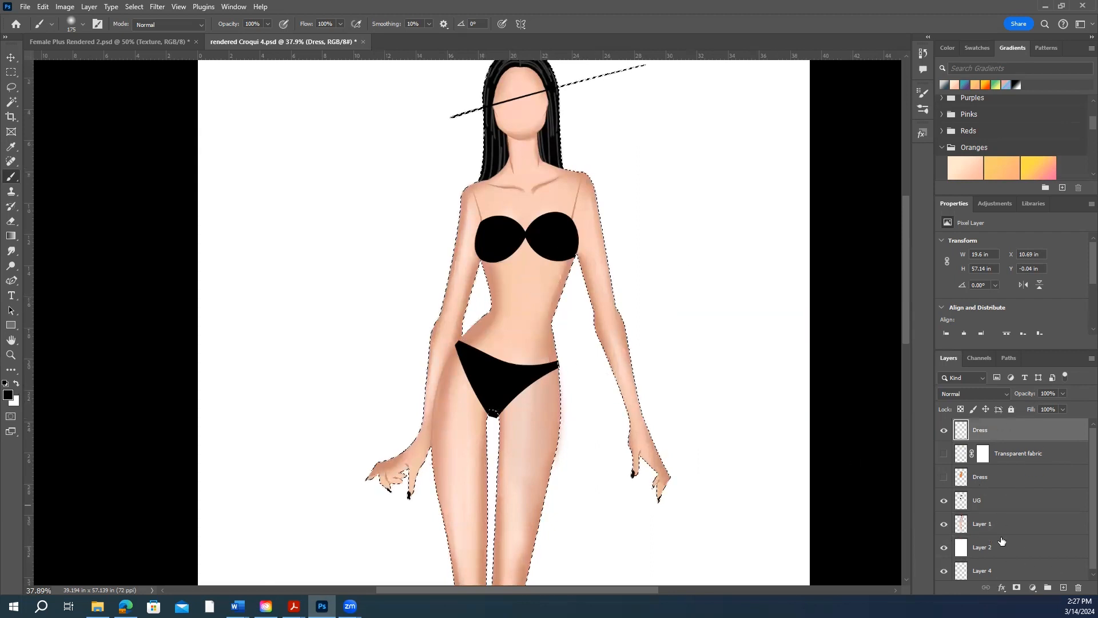
mouse_move(495, 200)
left_mouse_down()
mouse_move(611, 185)
mouse_move(436, 218)
mouse_move(595, 270)
mouse_move(349, 289)
mouse_move(594, 281)
mouse_move(646, 293)
mouse_move(583, 347)
mouse_move(383, 350)
mouse_move(563, 315)
mouse_move(425, 330)
mouse_move(414, 381)
mouse_move(614, 348)
mouse_move(401, 381)
mouse_move(426, 391)
mouse_move(656, 390)
mouse_move(320, 412)
mouse_move(613, 414)
mouse_move(409, 371)
mouse_move(465, 307)
mouse_move(433, 418)
mouse_move(560, 380)
mouse_move(547, 405)
mouse_move(633, 409)
mouse_move(631, 421)
mouse_move(443, 434)
mouse_move(438, 449)
mouse_move(564, 454)
mouse_move(435, 488)
mouse_move(558, 486)
left_mouse_up()
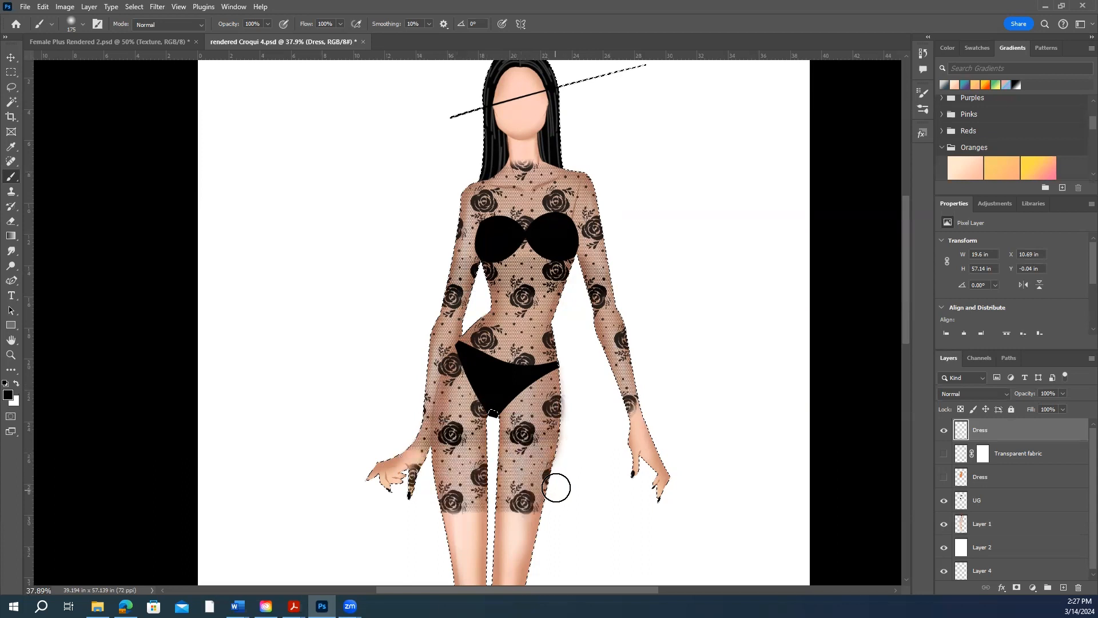
scroll(559, 486, "down", 3)
left_click_drag(381, 418, 409, 398)
mouse_move(451, 467)
left_mouse_down()
mouse_move(558, 466)
mouse_move(437, 510)
mouse_move(544, 510)
mouse_move(642, 490)
mouse_move(677, 463)
mouse_move(654, 370)
mouse_move(637, 350)
mouse_move(683, 457)
left_mouse_up()
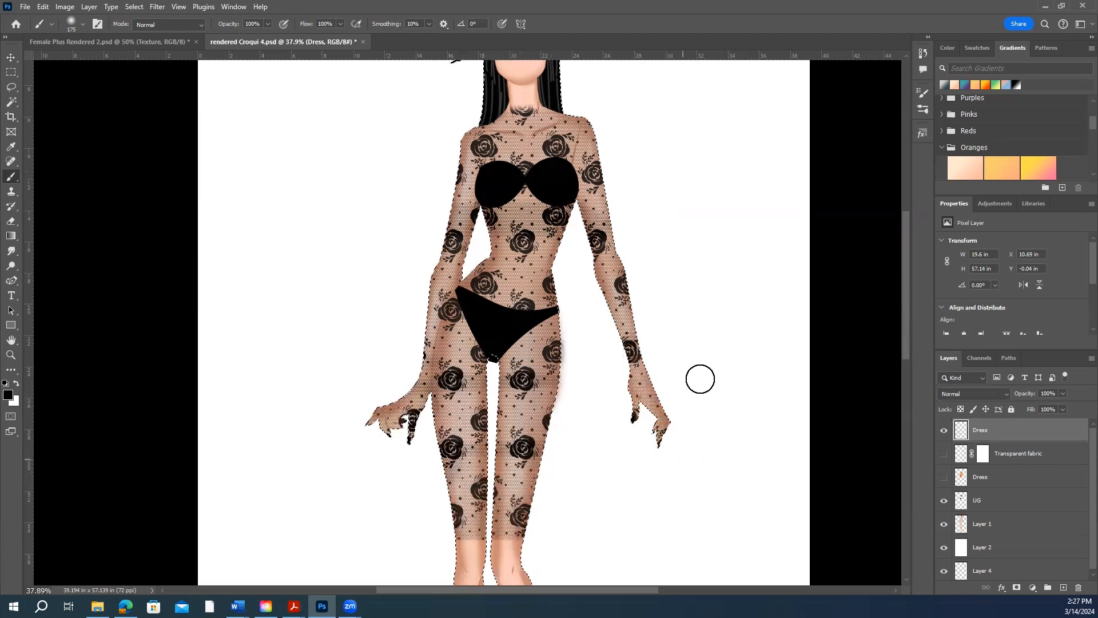
scroll(674, 360, "up", 3)
scroll(680, 316, "up", 2)
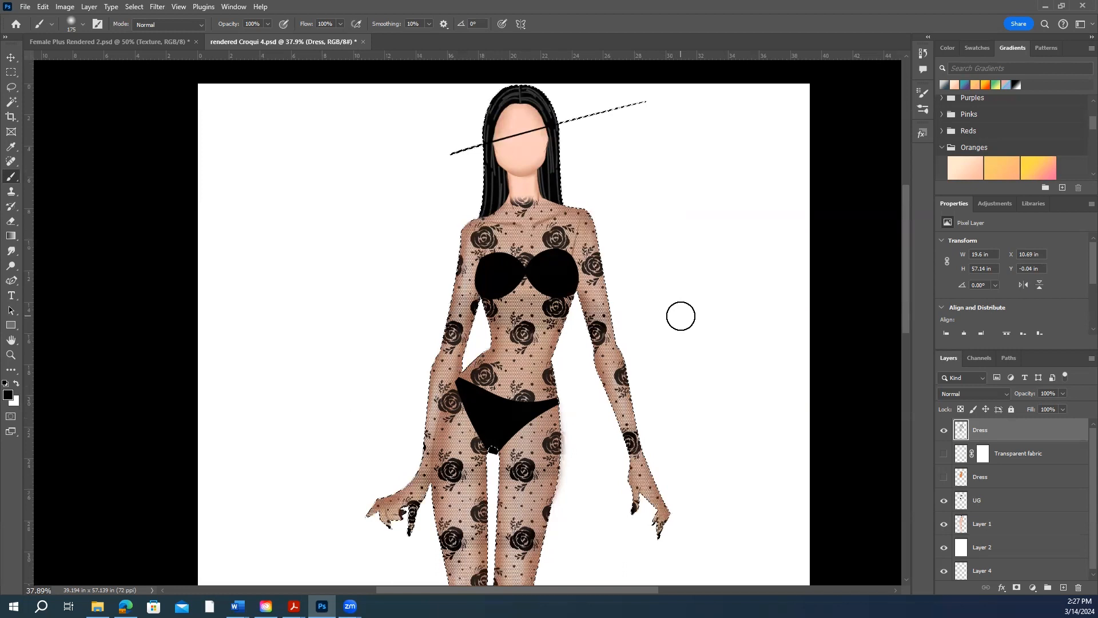
scroll(680, 316, "up", 1)
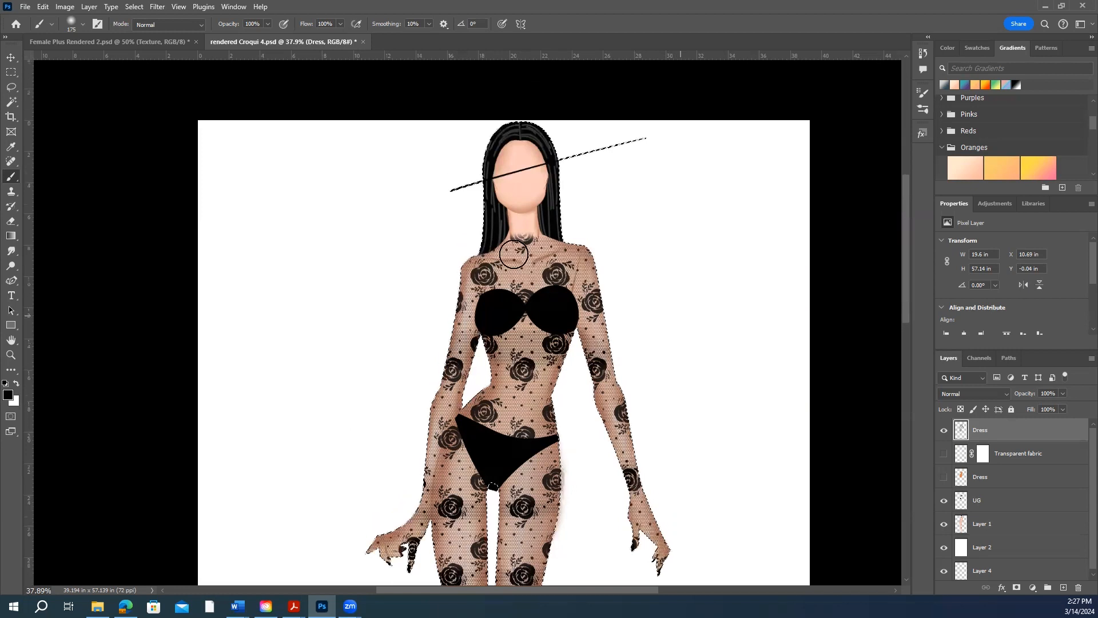
- Undo the last change to the lace at the neck on the topmost Dress layer
scroll(538, 332, "down", 2)
scroll(537, 332, "down", 3)
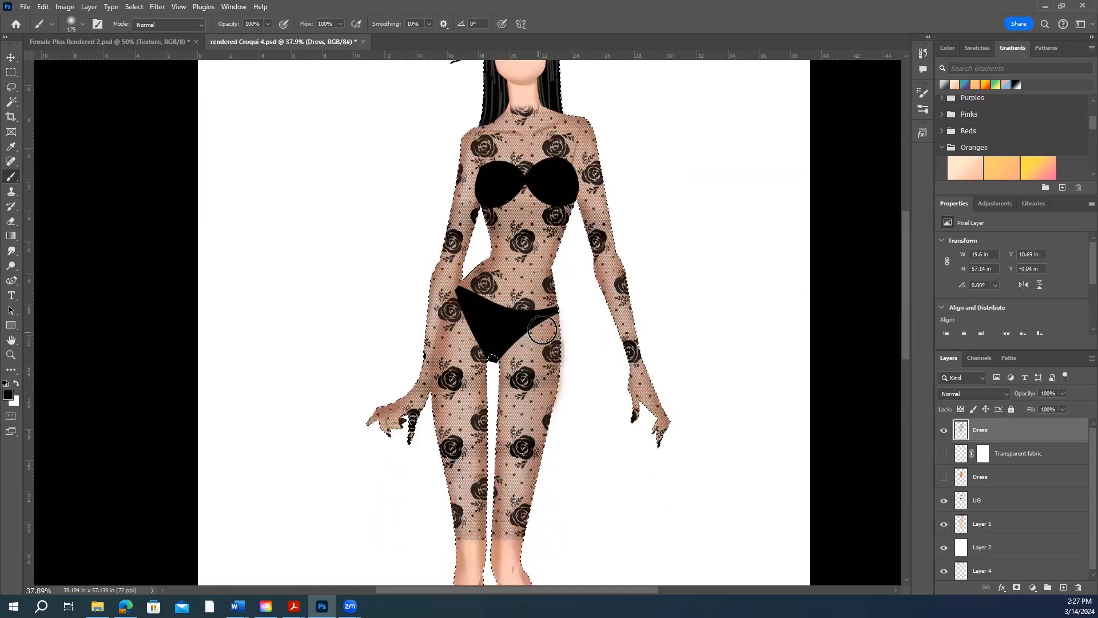
scroll(579, 359, "up", 3)
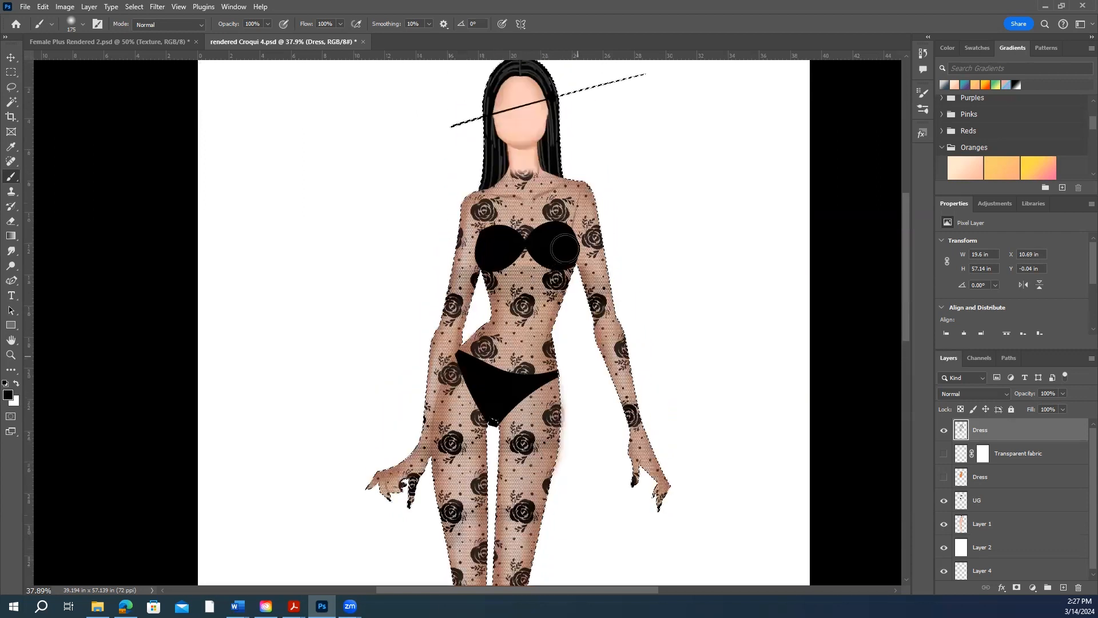
scroll(572, 240, "up", 3)
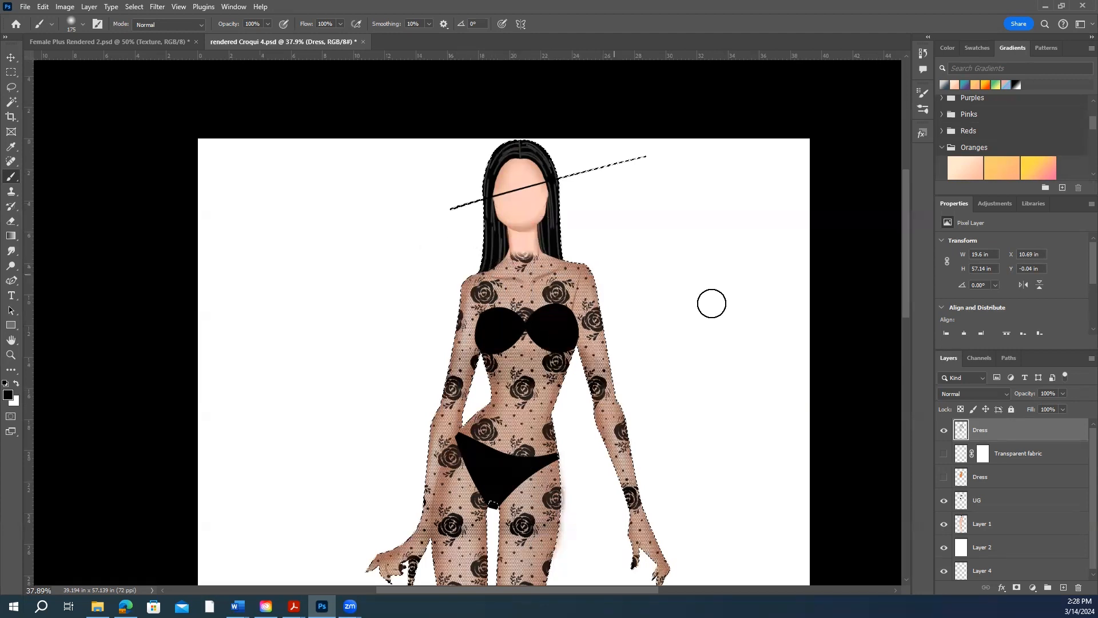
key("ctrl+z")
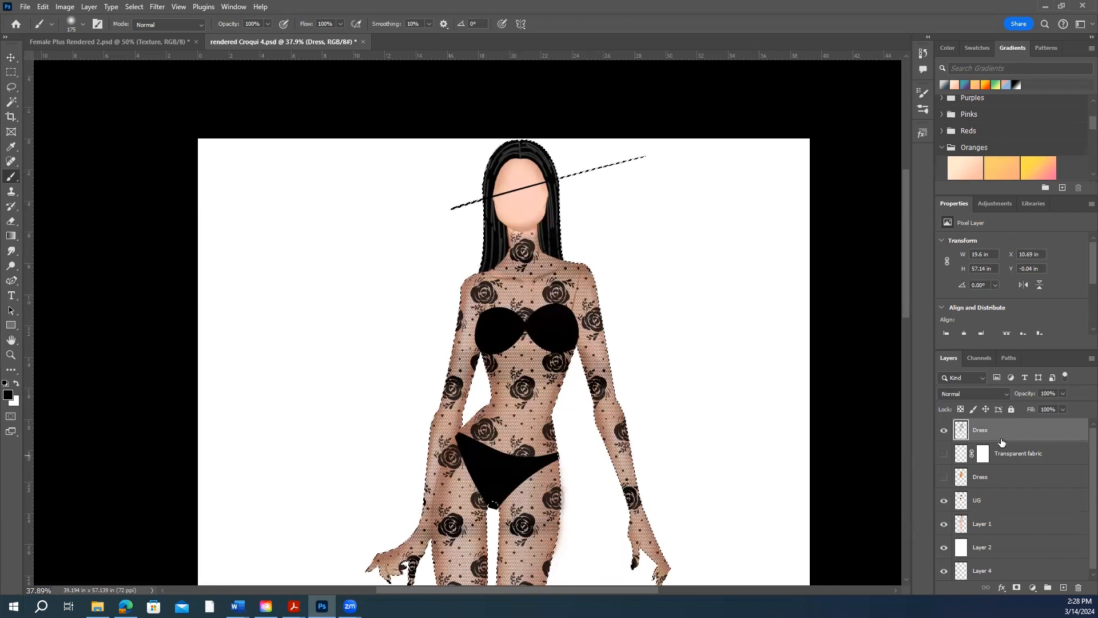
- Erase the lace from the neck and collarbone area with a 300 px eraser to form a round neckline
left_click(11, 221)
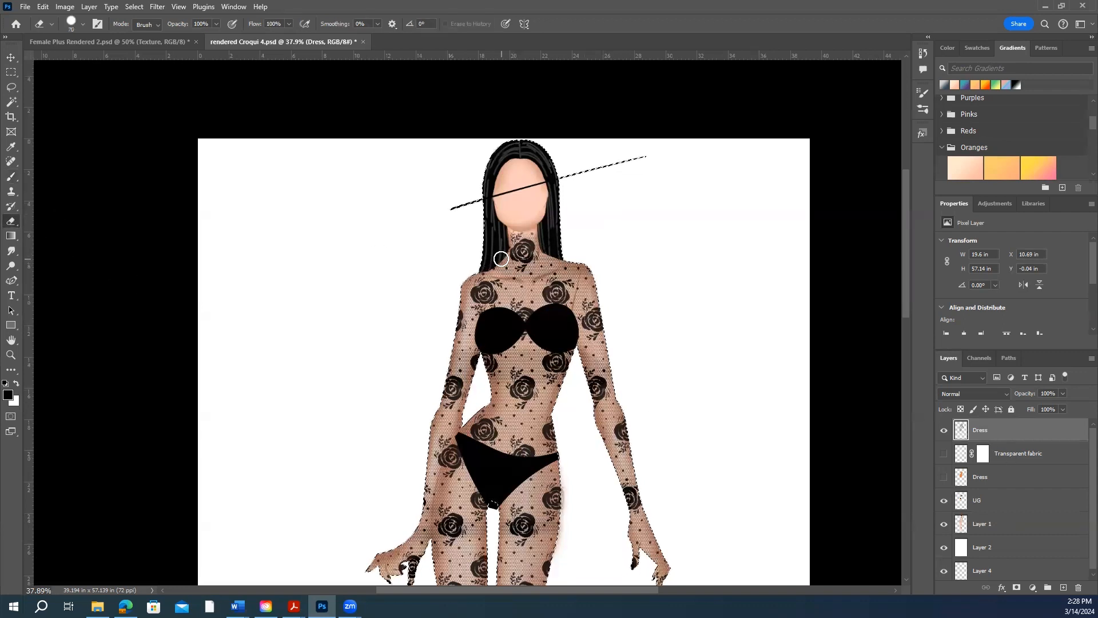
key("bracketright")
key("bracketright")
key("bracketright")
key("bracketright")
key("bracketright")
key("bracketright")
key("bracketright")
key("bracketright")
key("bracketright")
key("bracketright")
key("bracketright")
key("bracketright")
key("bracketright")
key("bracketright")
key("bracketright")
key("bracketright")
key("bracketright")
key("bracketright")
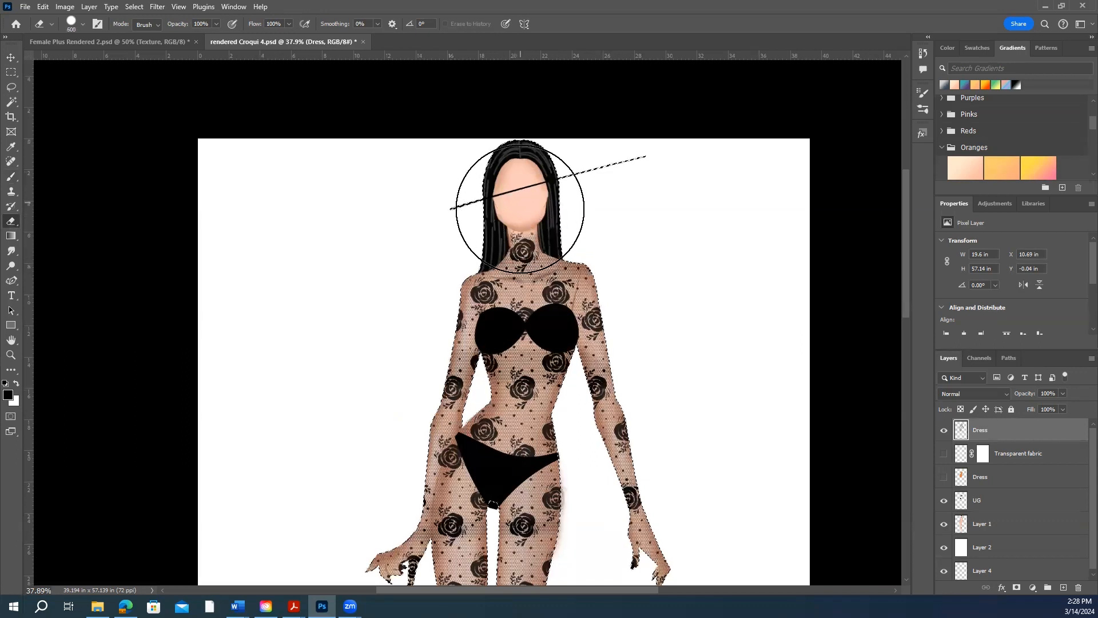
key("bracketleft")
key("bracketleft")
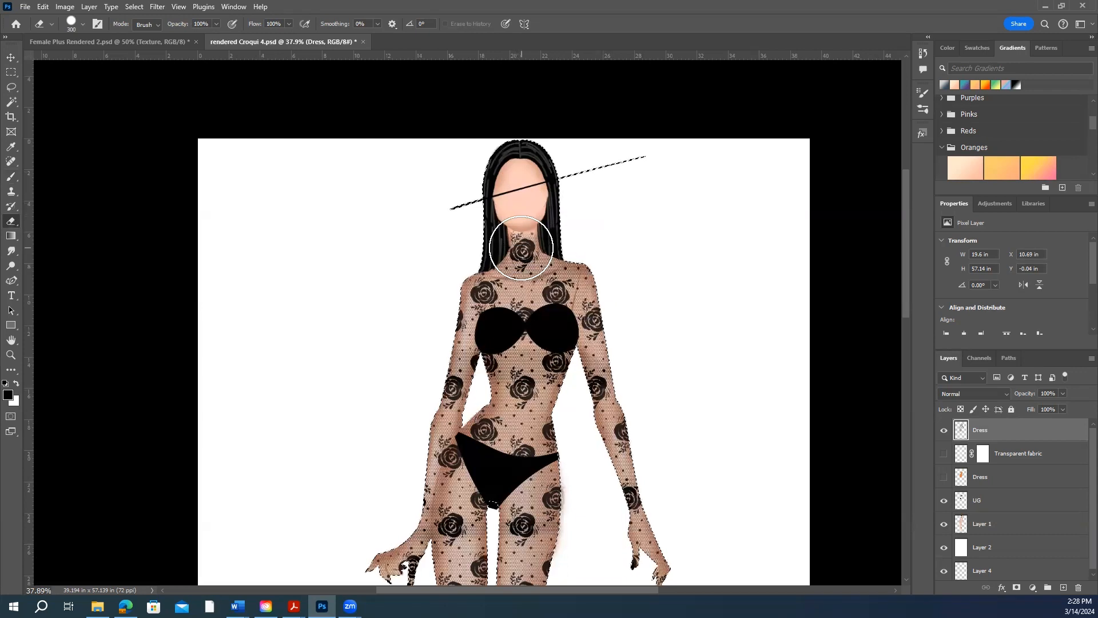
left_click(521, 248)
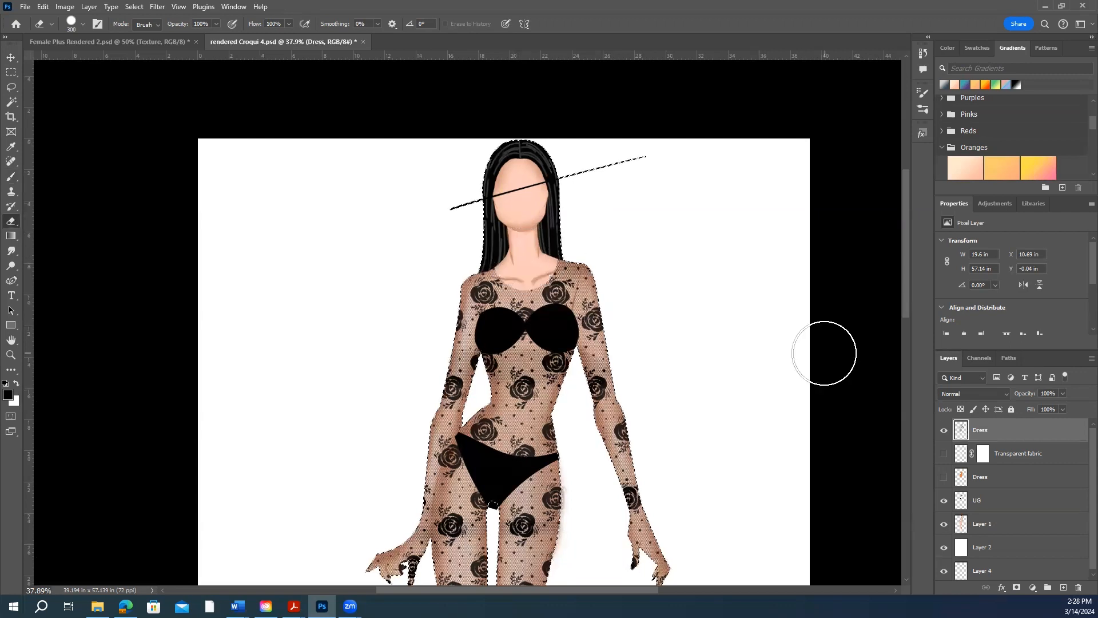
- Try erasing the lace from the figure's right shoulder and upper arm with the 300 px eraser and undo it
left_click(452, 285)
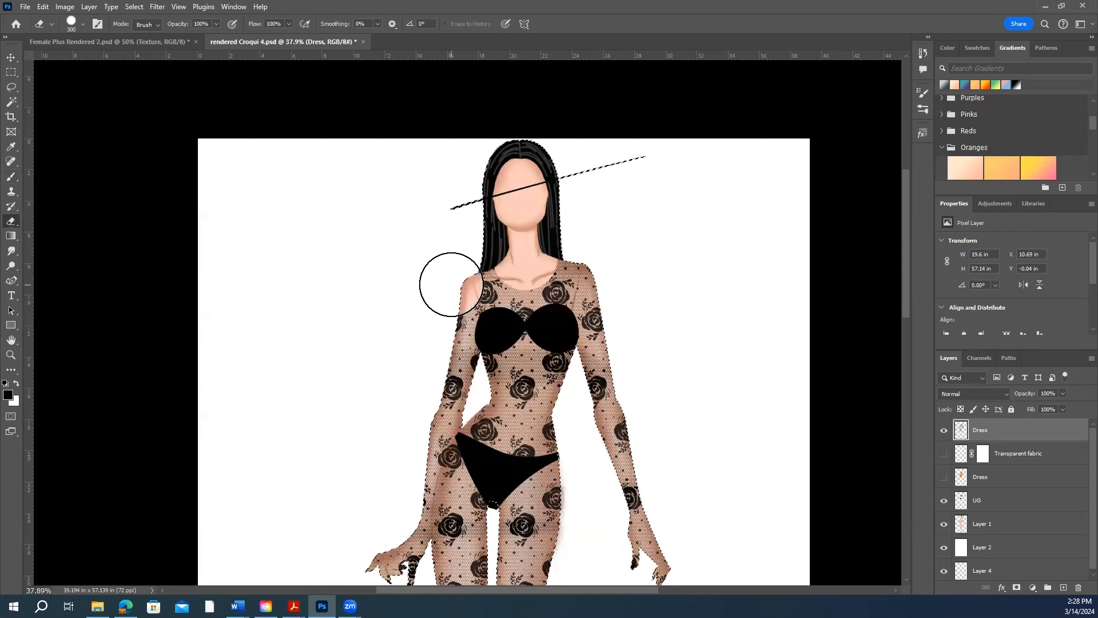
left_click(446, 335)
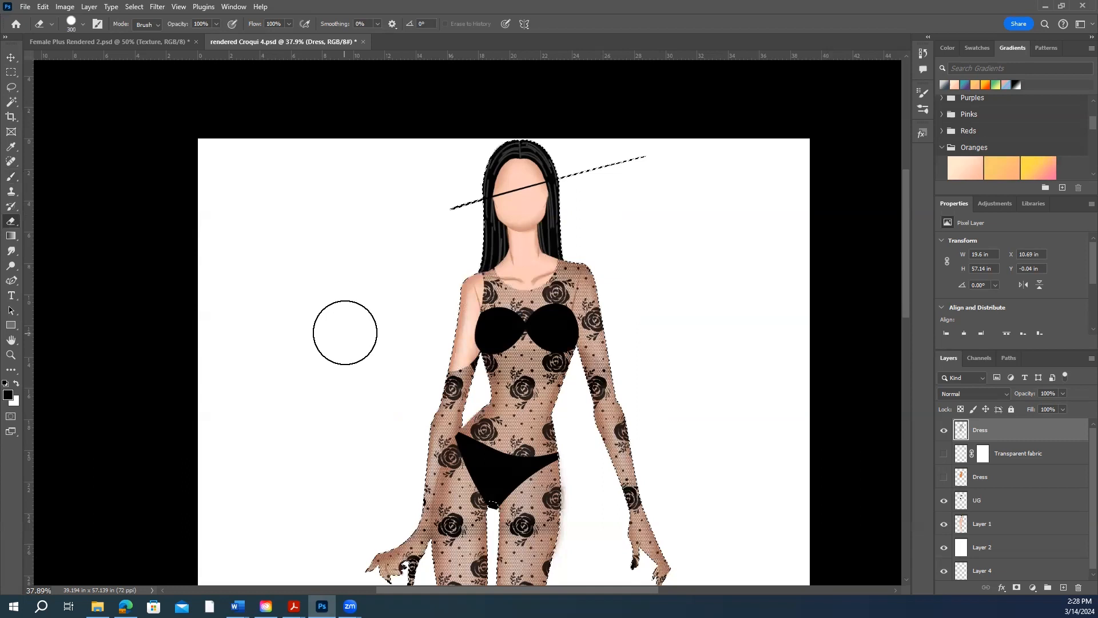
key("ctrl+z")
key("ctrl+z")
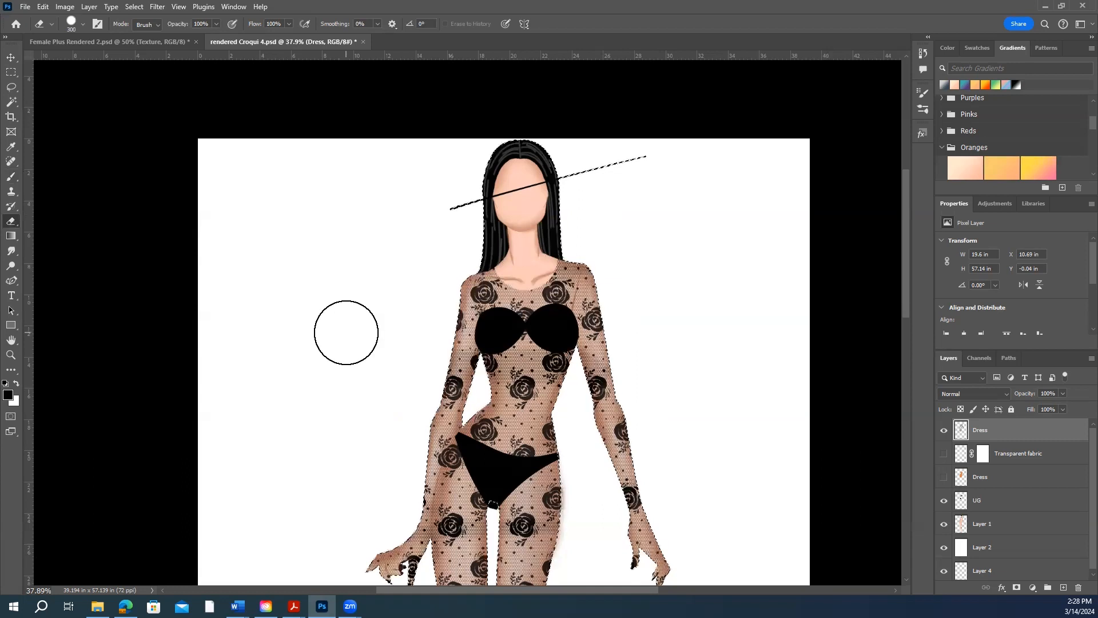
- Try cutting cold-shoulder openings into the lace on both shoulders and the right upper arm with a 90 px eraser
key("bracketleft")
key("bracketleft")
key("bracketleft")
key("bracketleft")
key("bracketleft")
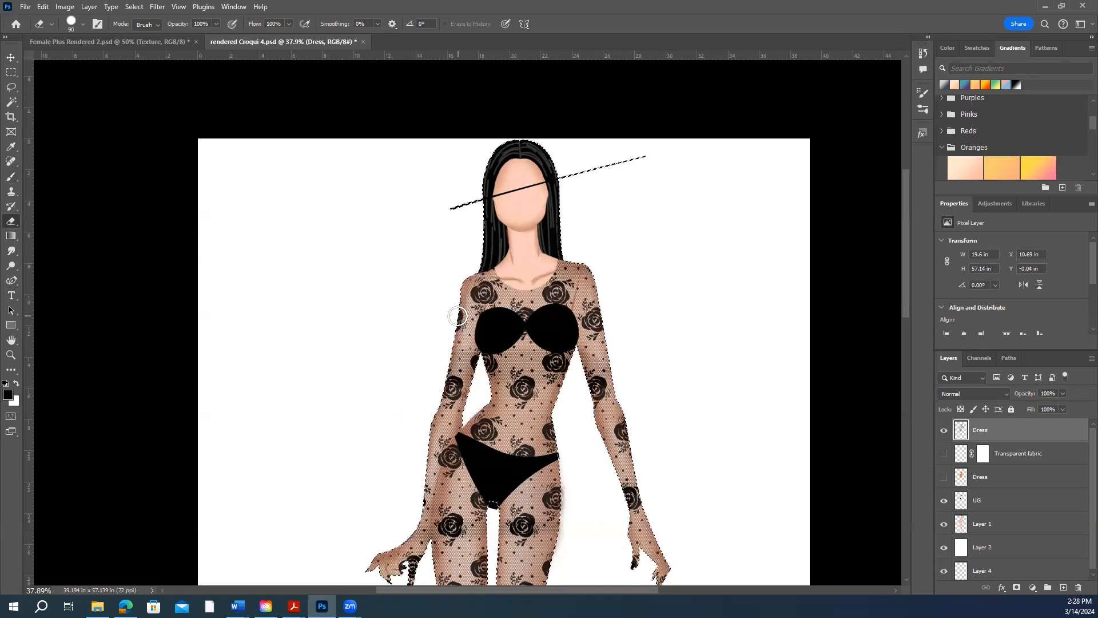
mouse_move(460, 311)
left_mouse_down()
mouse_move(444, 341)
mouse_move(451, 324)
mouse_move(468, 357)
mouse_move(445, 352)
left_mouse_up()
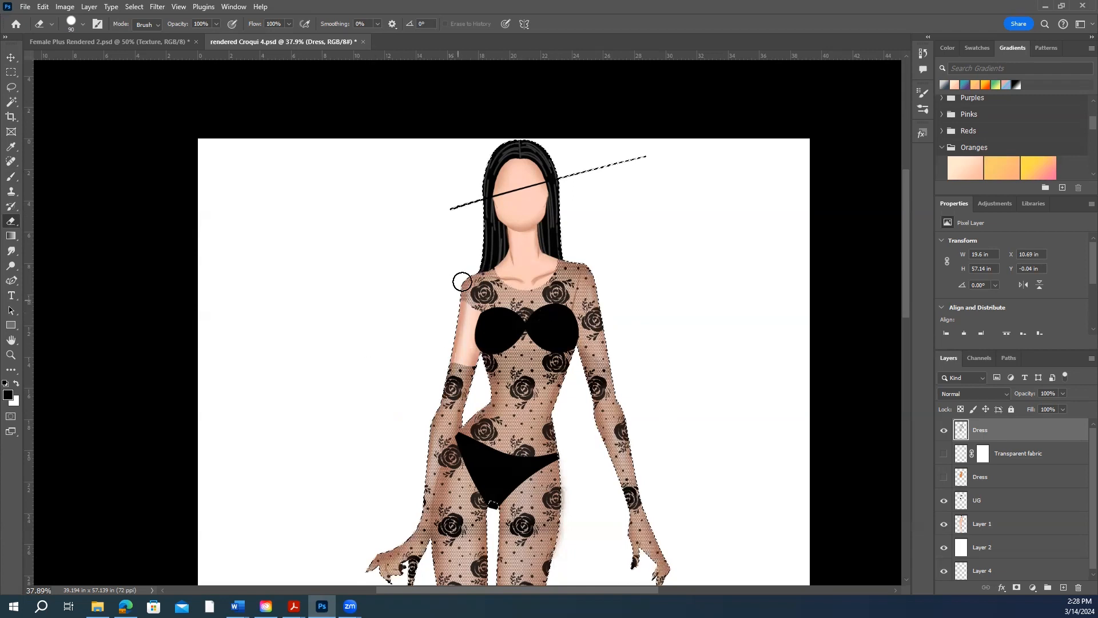
mouse_move(472, 304)
left_mouse_down()
mouse_move(473, 283)
mouse_move(471, 312)
left_mouse_up()
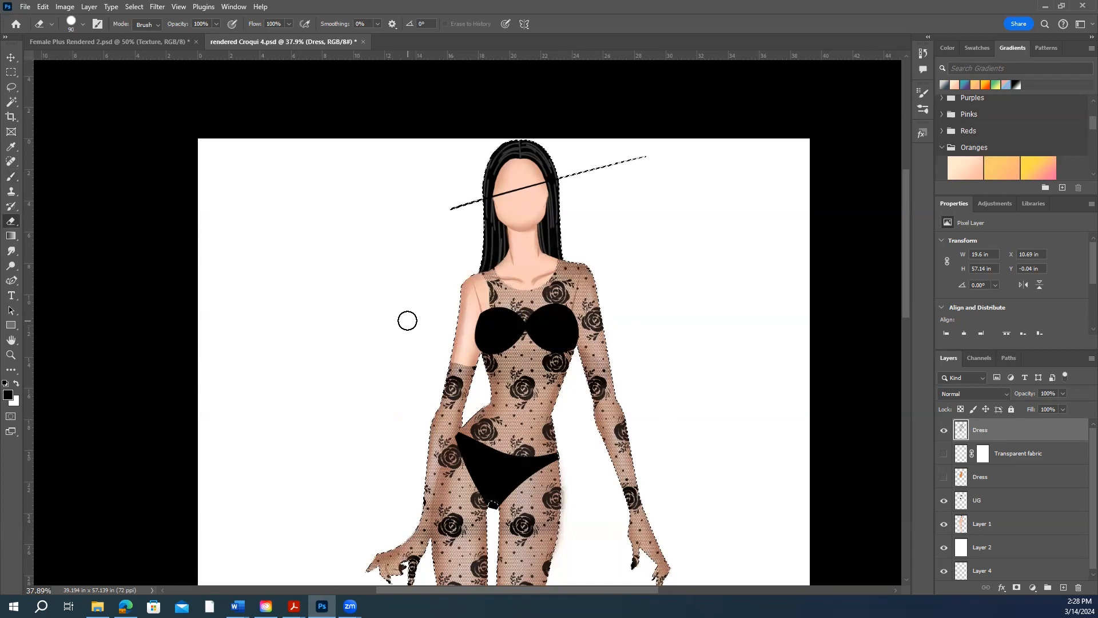
mouse_move(580, 263)
left_mouse_down()
mouse_move(583, 320)
mouse_move(578, 303)
left_mouse_up()
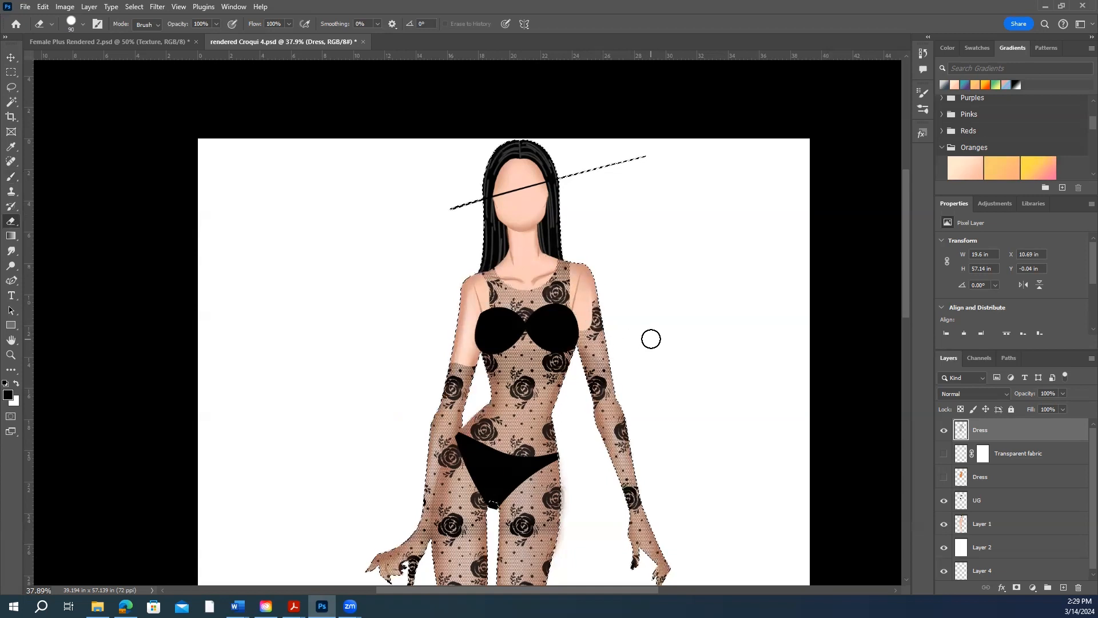
- Undo the cold-shoulder erasures and the last neckline erasure
key("ctrl+z")
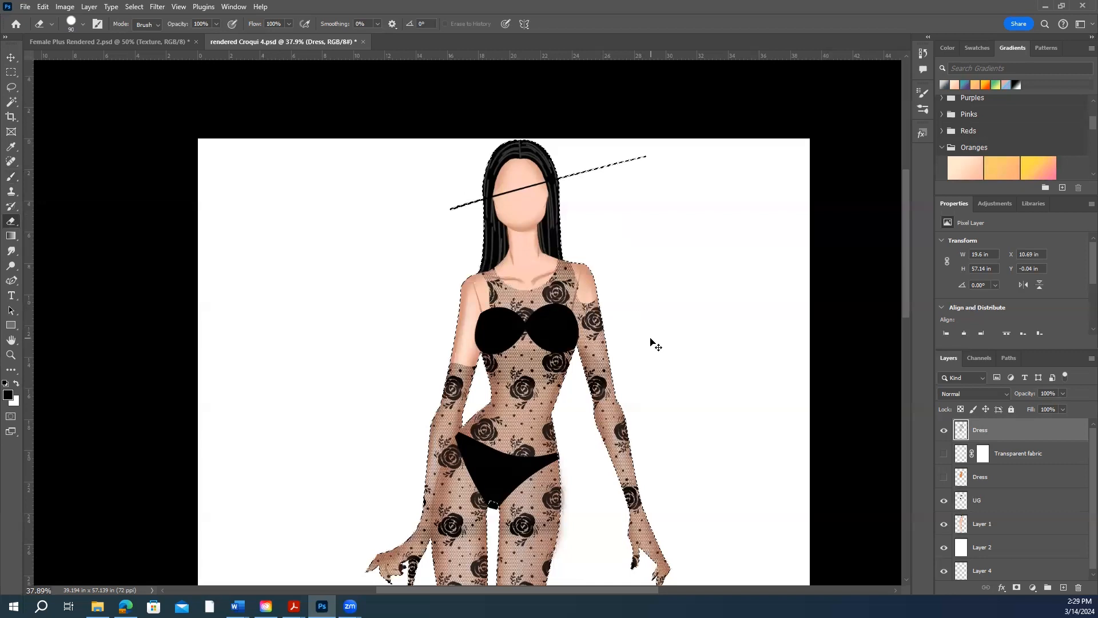
key("ctrl+z")
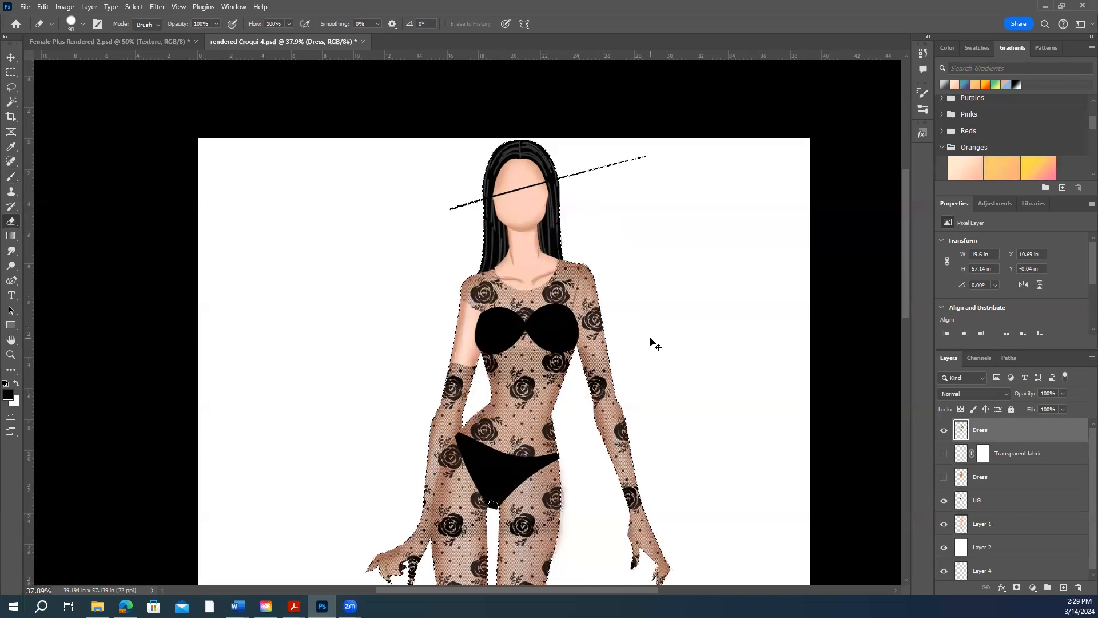
key("ctrl+z")
key("ctrl+z")
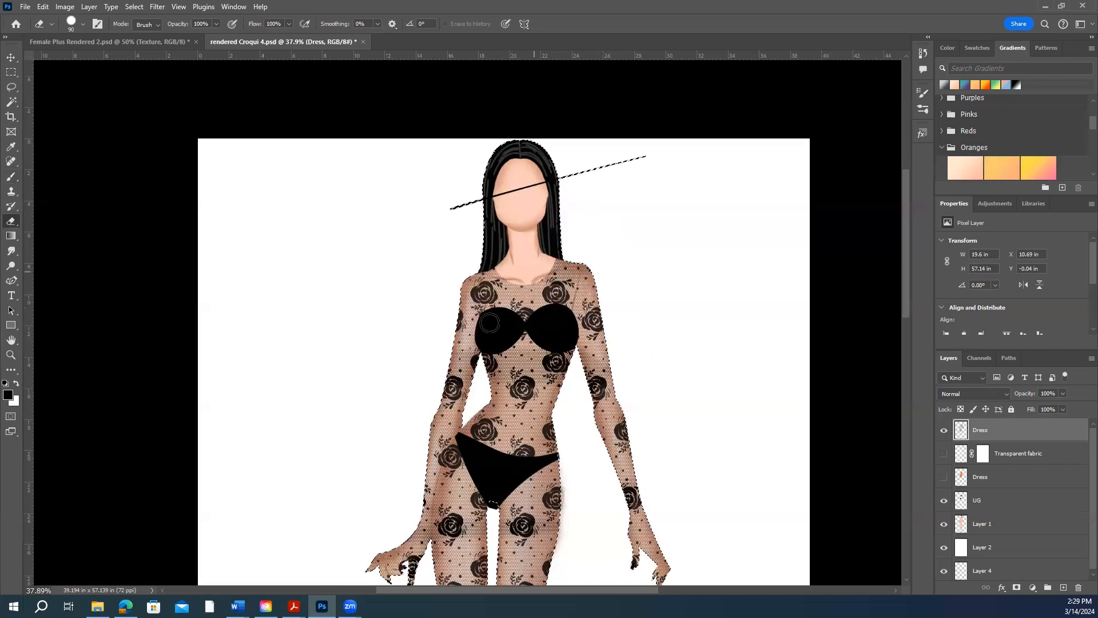
- Erase the lace from the upper chest and the figure's left shoulder with a 300 px eraser for an asymmetric one-shoulder neckline
key("bracketright")
key("bracketright")
key("bracketright")
key("bracketright")
key("bracketright")
key("bracketright")
key("bracketright")
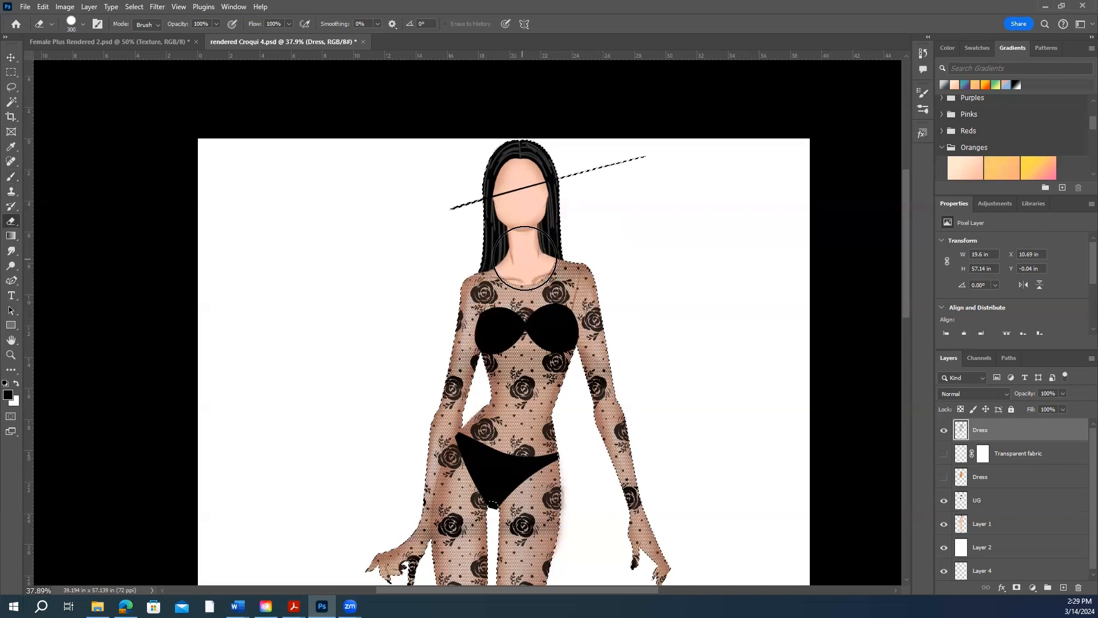
left_click_drag(522, 259, 588, 266)
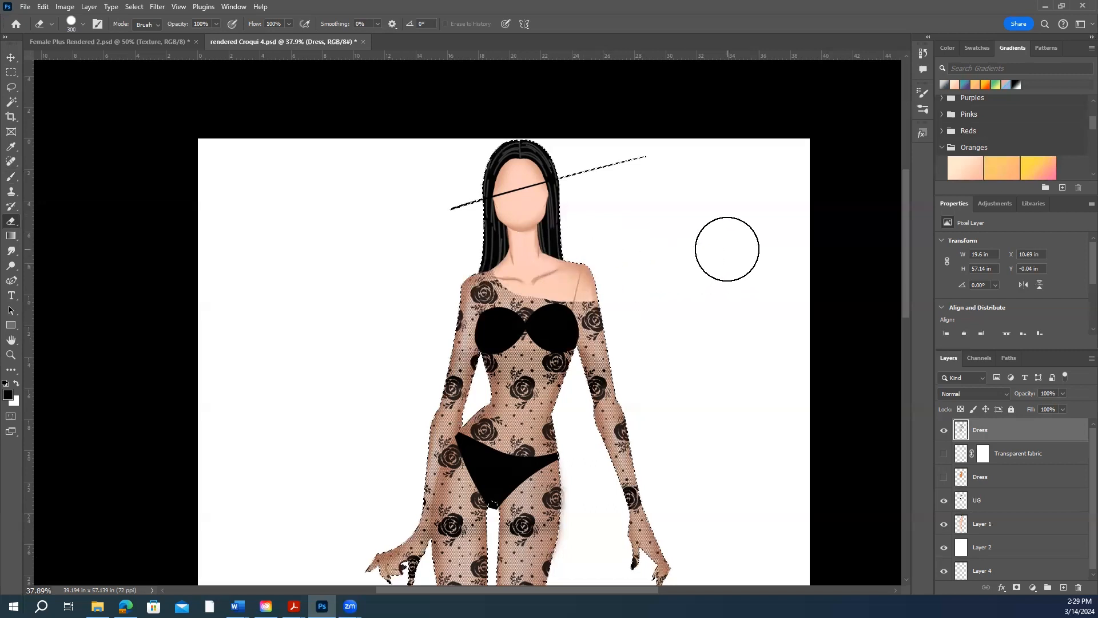
key("ctrl+z")
key("ctrl+z")
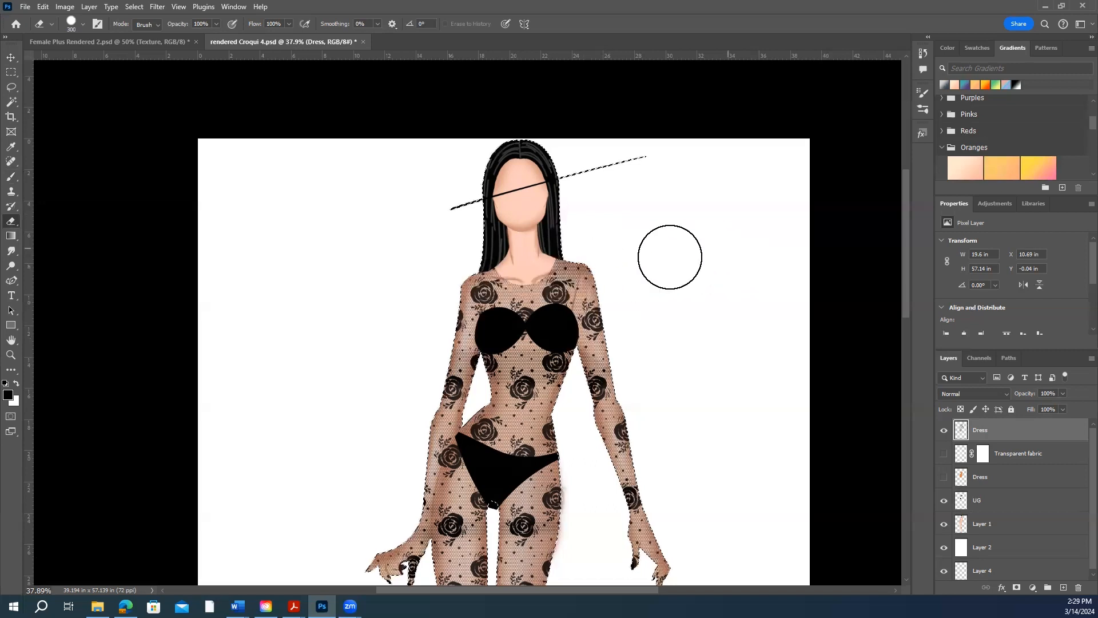
mouse_move(529, 263)
left_mouse_down()
mouse_move(517, 260)
mouse_move(573, 263)
left_mouse_up()
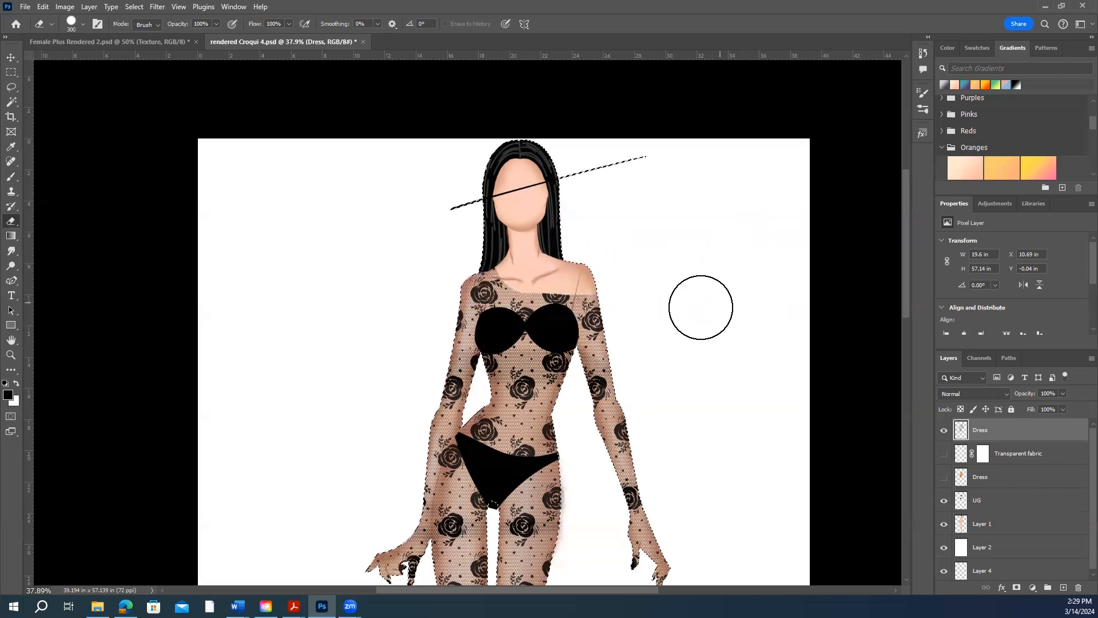
- Erase the lace from the figure's right hand up to the wrist
scroll(698, 306, "down", 3)
scroll(701, 306, "down", 2)
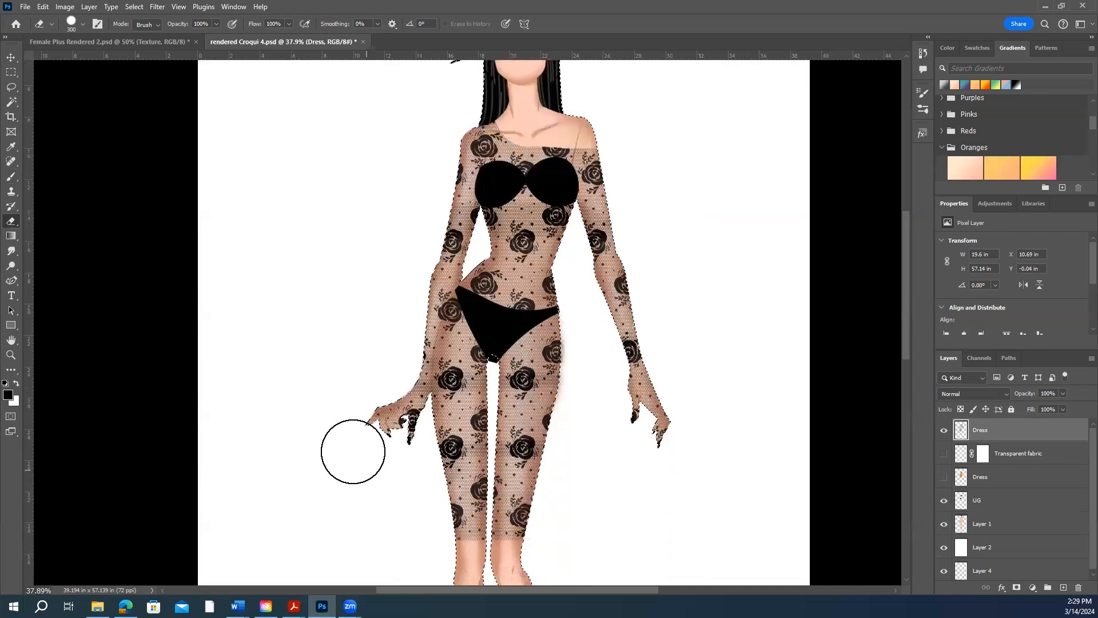
mouse_move(394, 411)
left_mouse_down()
mouse_move(393, 422)
mouse_move(397, 400)
mouse_move(384, 423)
mouse_move(395, 387)
left_mouse_up()
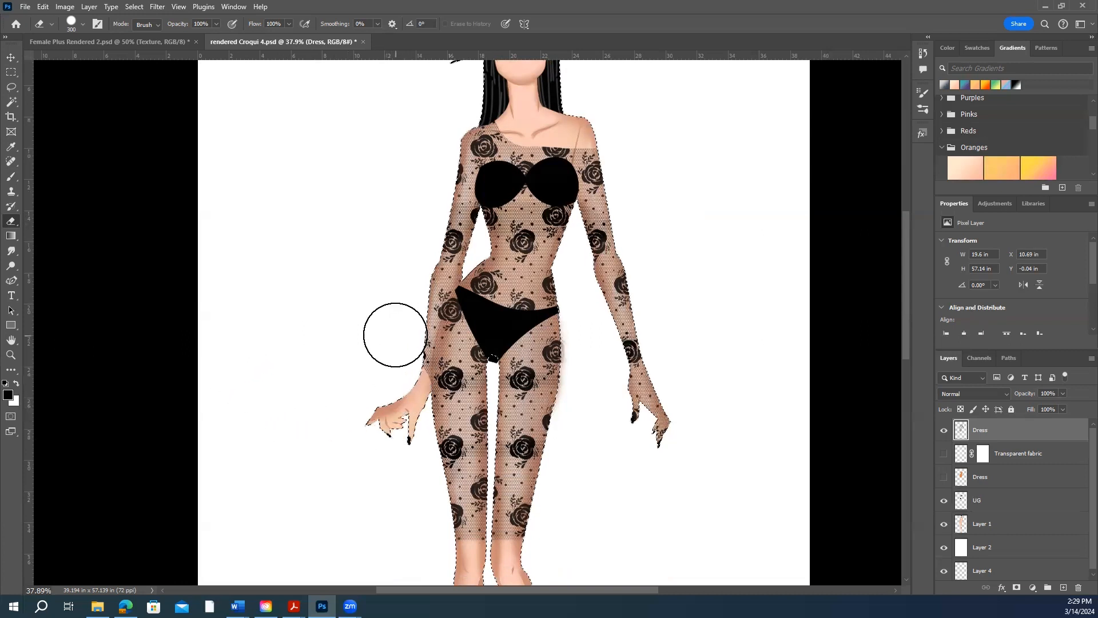
- Reduce the eraser to 80 px, trim the right sleeve edge at the wrist and erase the lace from the left hand
key("bracketleft")
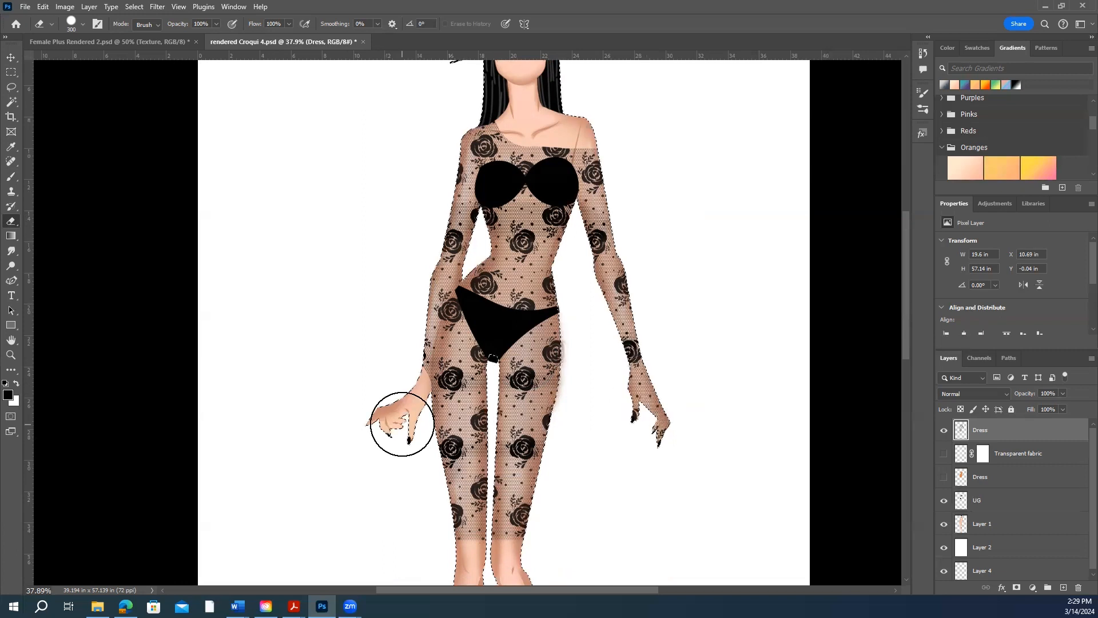
key("bracketleft")
key("bracketleft")
key("bracketleft")
key("bracketleft")
key("bracketleft")
key("bracketleft")
key("bracketleft")
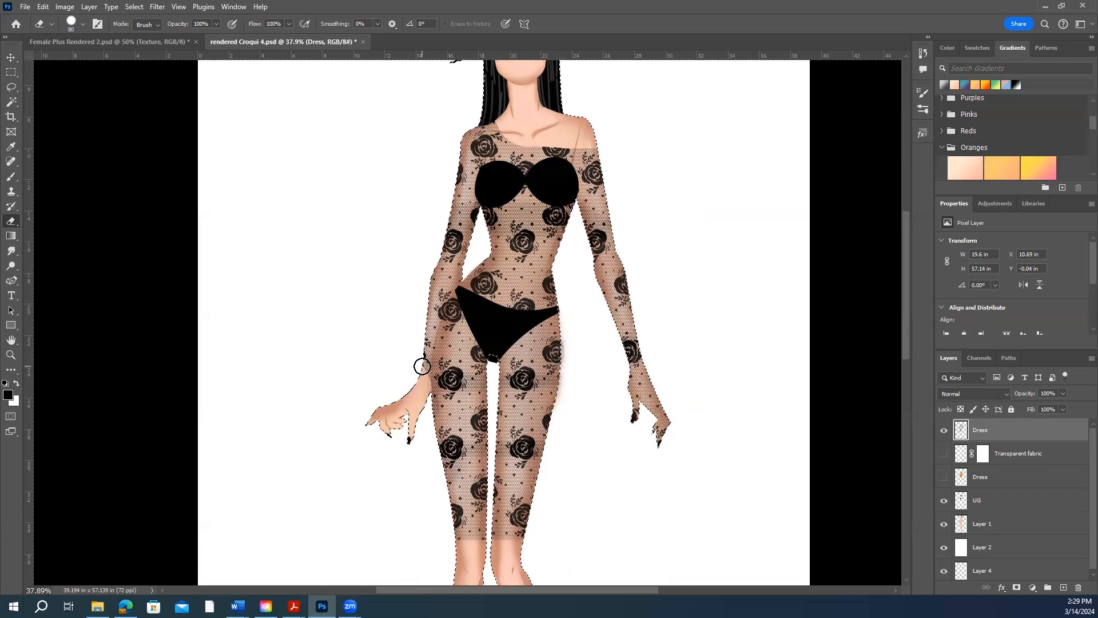
left_click(422, 376)
mouse_move(625, 367)
left_mouse_down()
mouse_move(654, 372)
mouse_move(581, 409)
mouse_move(711, 410)
mouse_move(647, 441)
left_mouse_up()
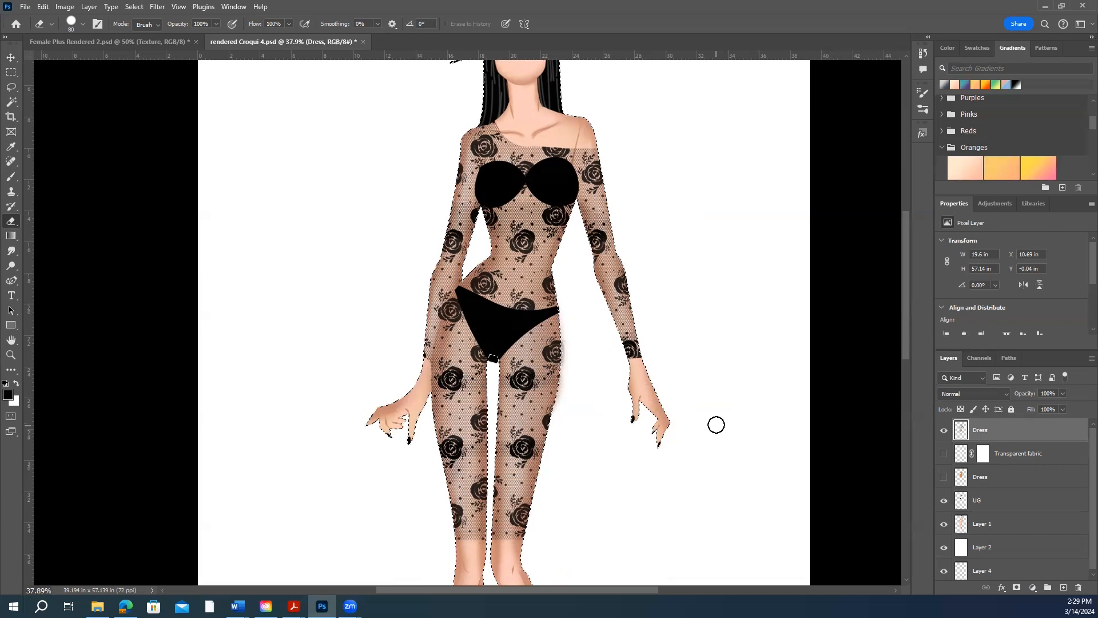
- Erase the lower edge of the lace across both legs to form a clean, straight hem below the knees
scroll(716, 424, "up", 1)
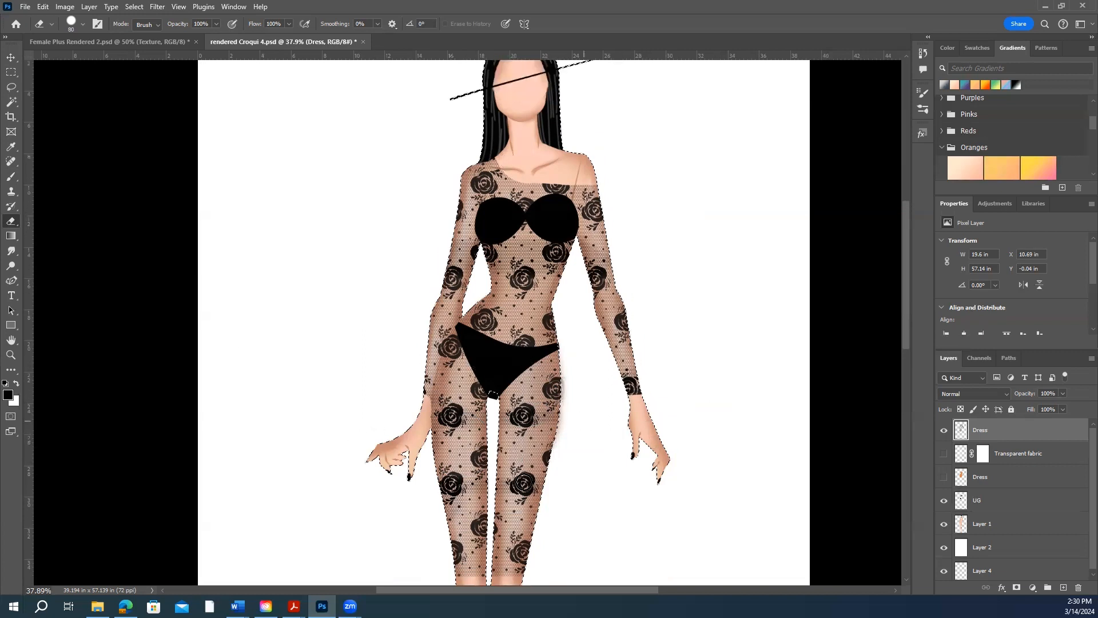
scroll(522, 468, "down", 1)
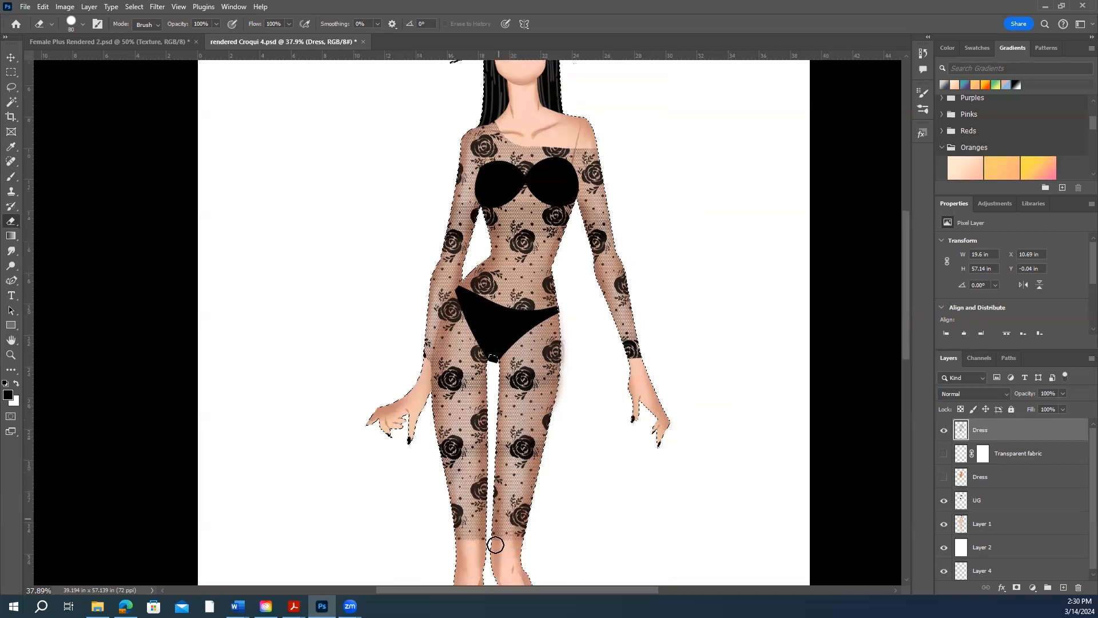
mouse_move(448, 539)
left_mouse_down()
mouse_move(593, 538)
mouse_move(397, 532)
left_mouse_up()
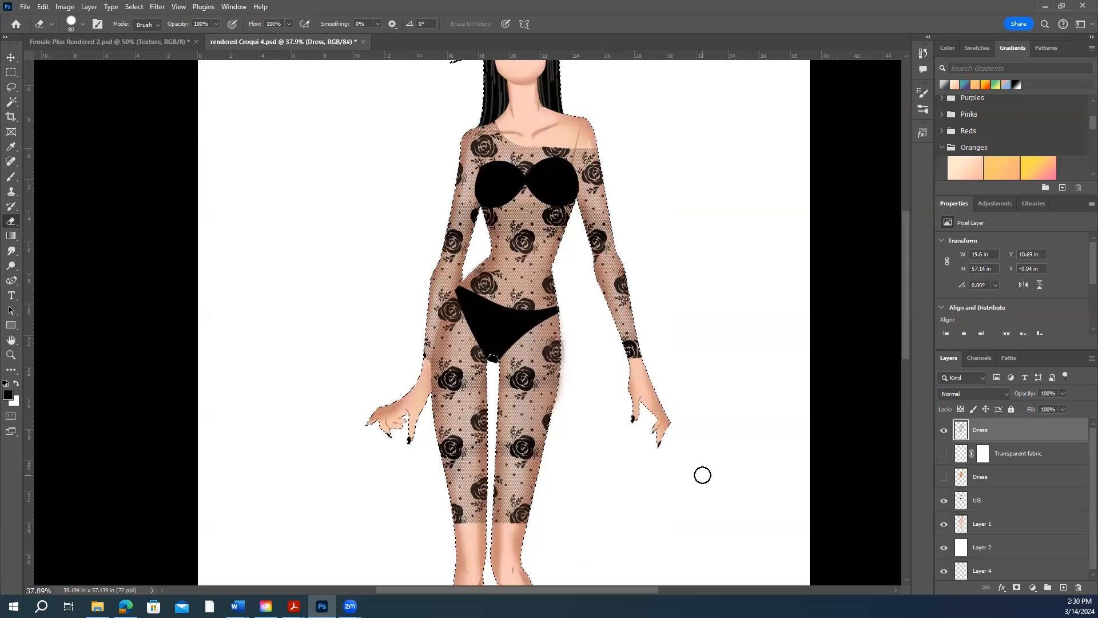
scroll(596, 400, "up", 2)
scroll(492, 355, "down", 2)
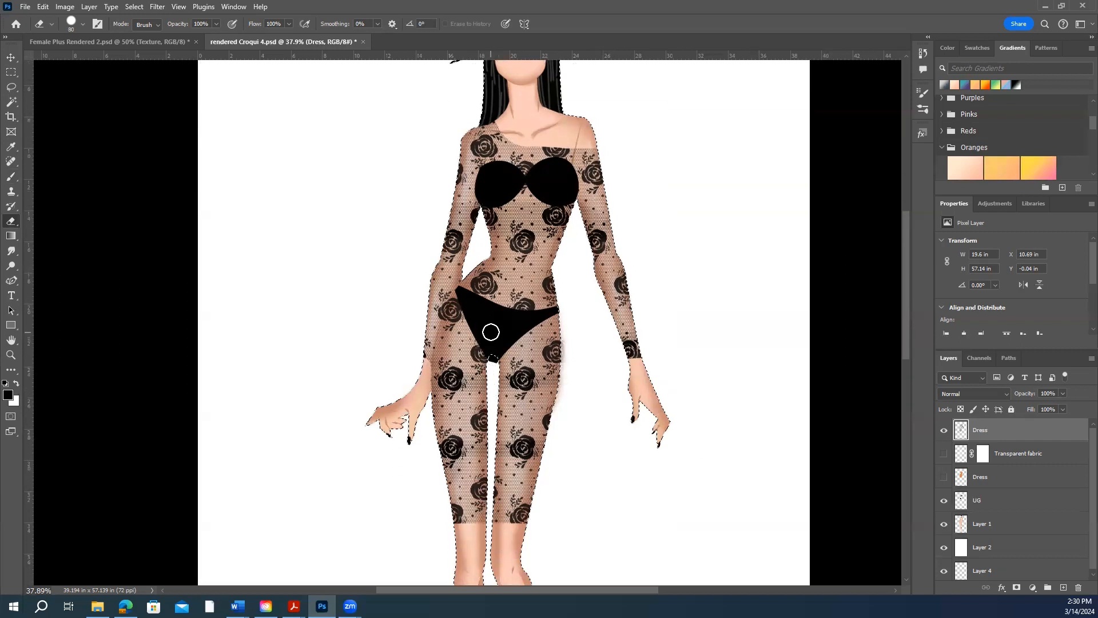
scroll(515, 433, "up", 2)
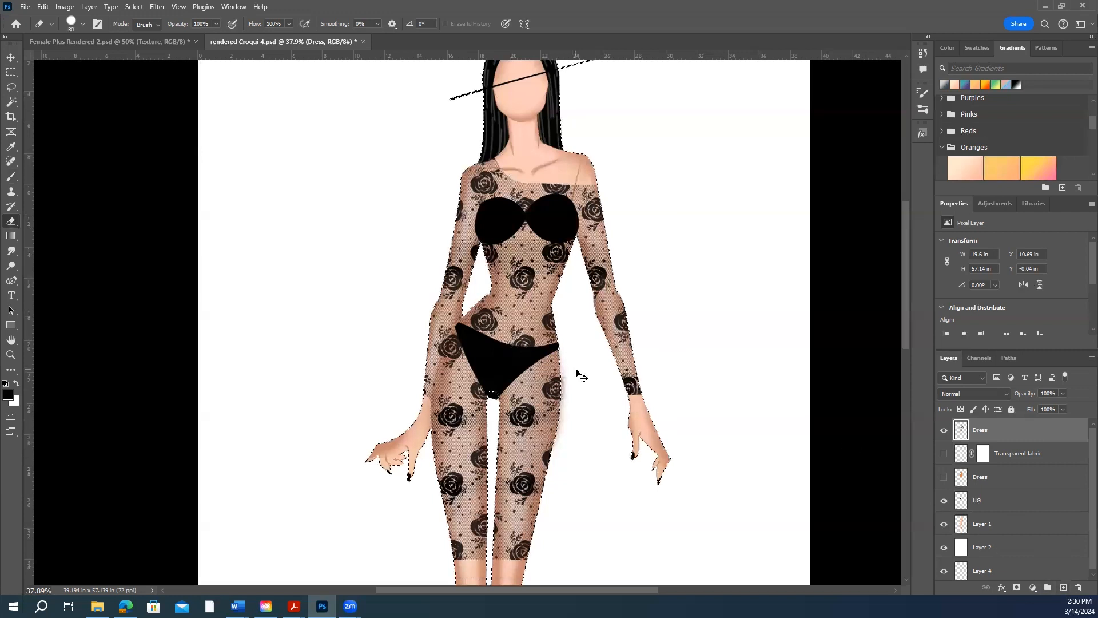
- Deselect the croqui and paint black rose lace down the gap between the legs with the 175 px lace brush
key("ctrl+d")
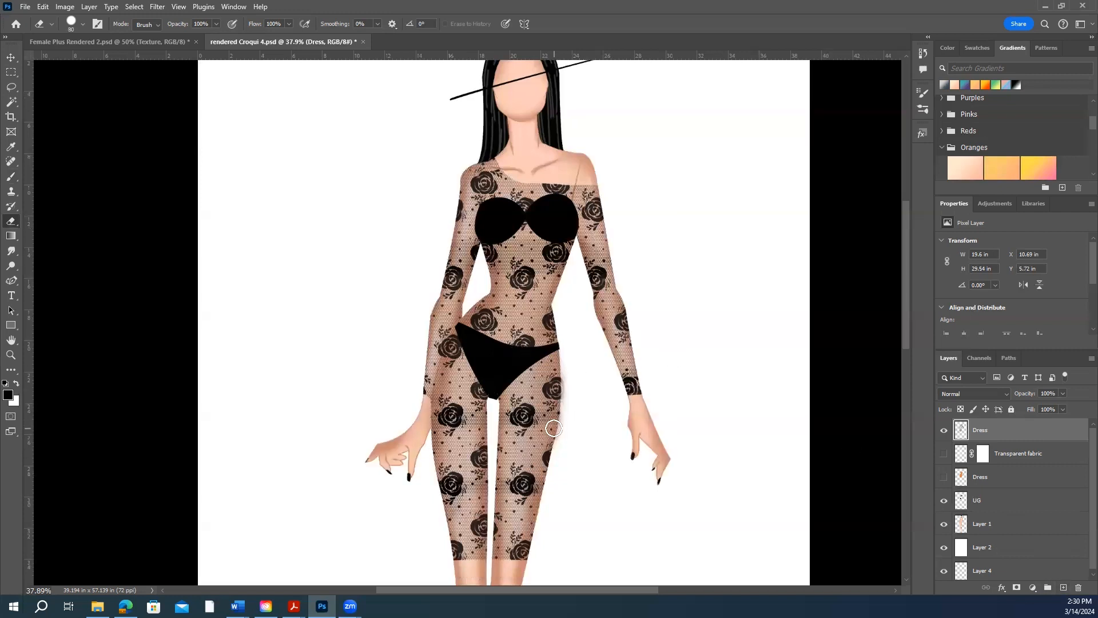
scroll(554, 427, "down", 2)
left_click(11, 179)
left_click_drag(492, 363, 493, 503)
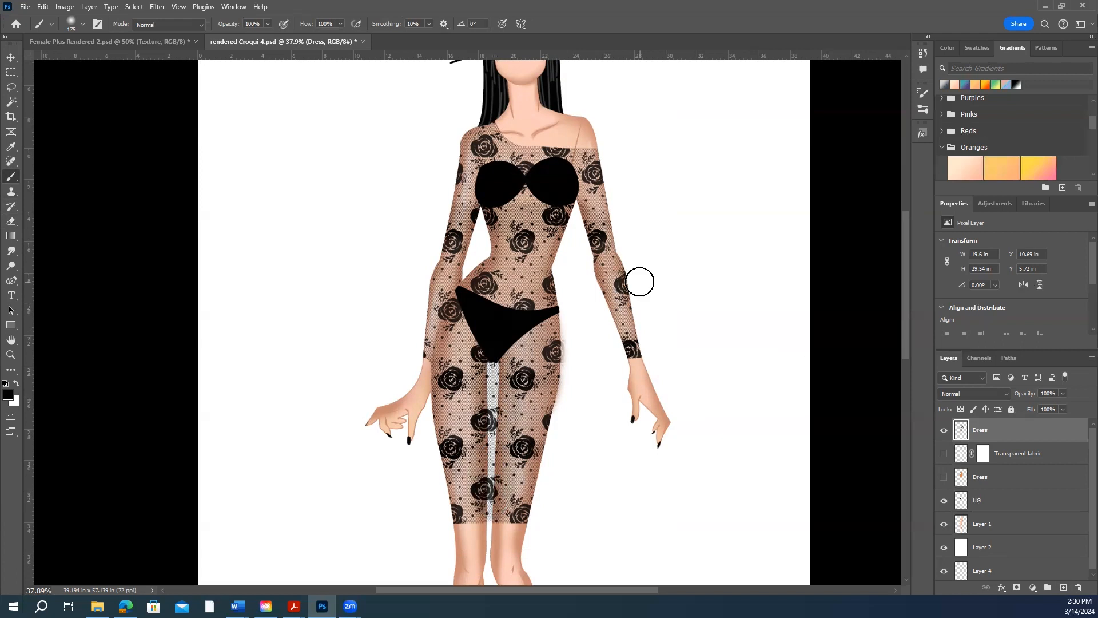
scroll(640, 282, "up", 3)
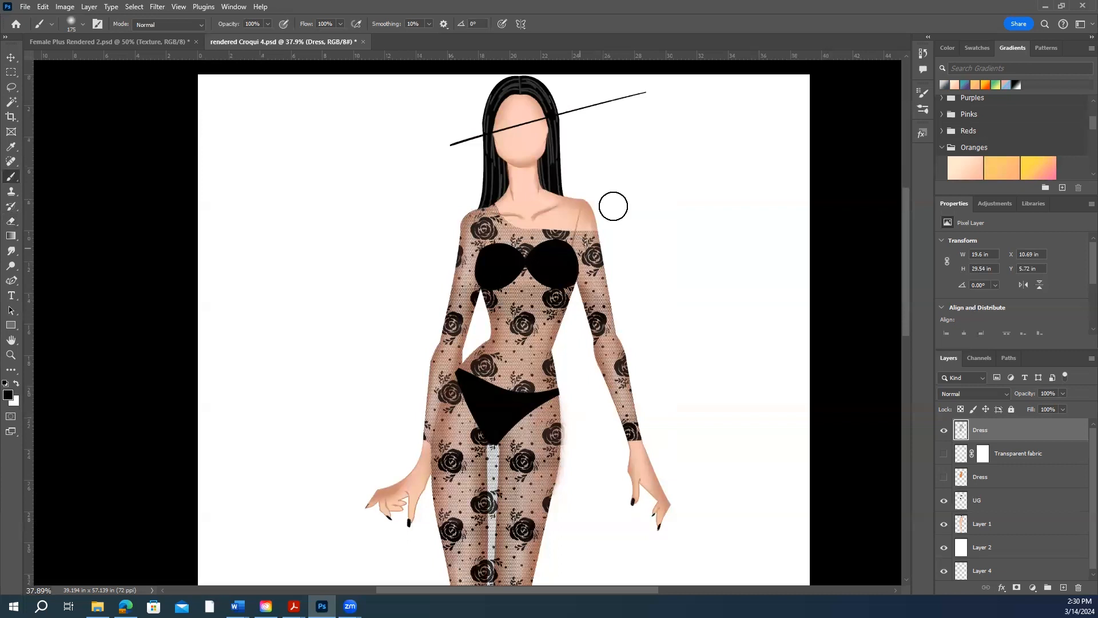
- Add a new layer named Trim above the lace Dress layer
scroll(538, 346, "down", 3)
scroll(537, 343, "down", 1)
scroll(533, 343, "up", 3)
scroll(533, 343, "down", 3)
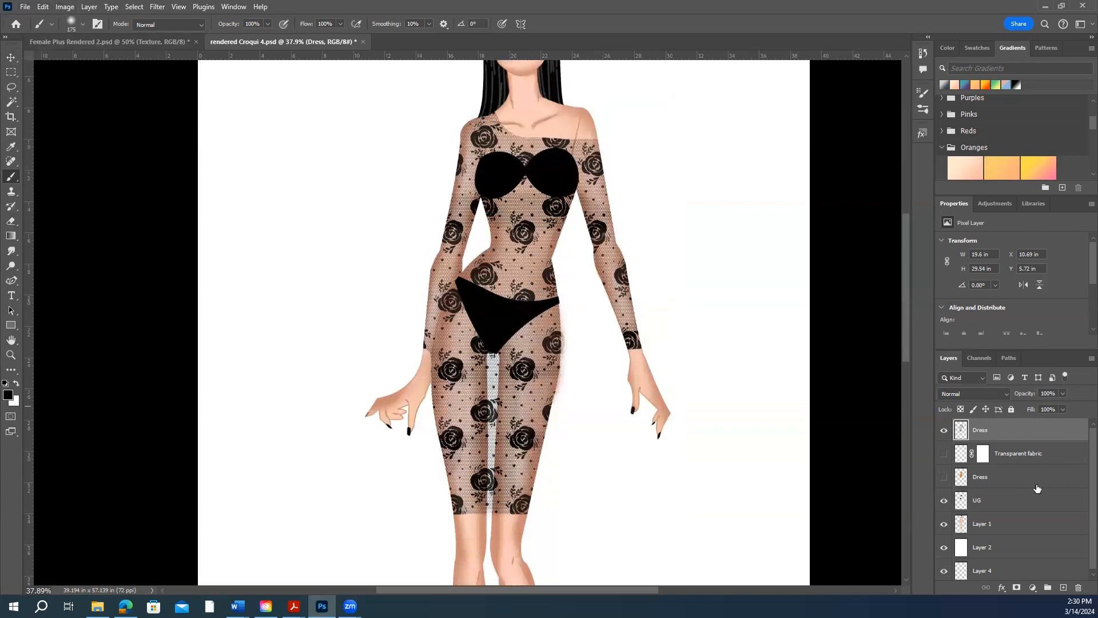
left_click(1063, 587)
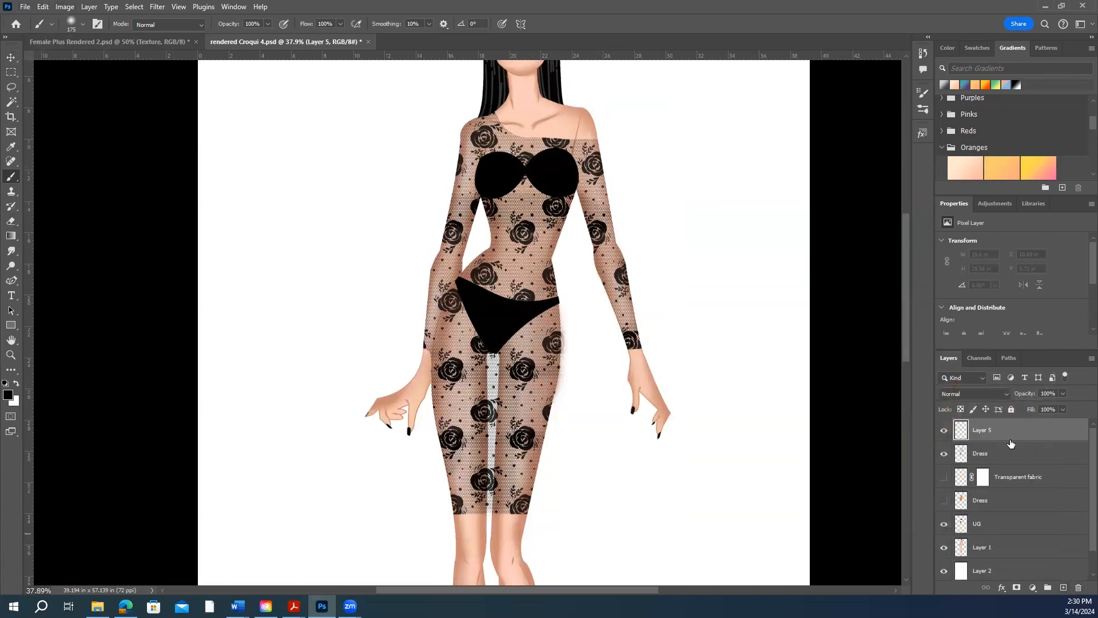
left_click(945, 430)
left_click(943, 431)
- Choose the Lace brush 3 preset from the lace brushes and reduce its size to 90 px
left_click(83, 26)
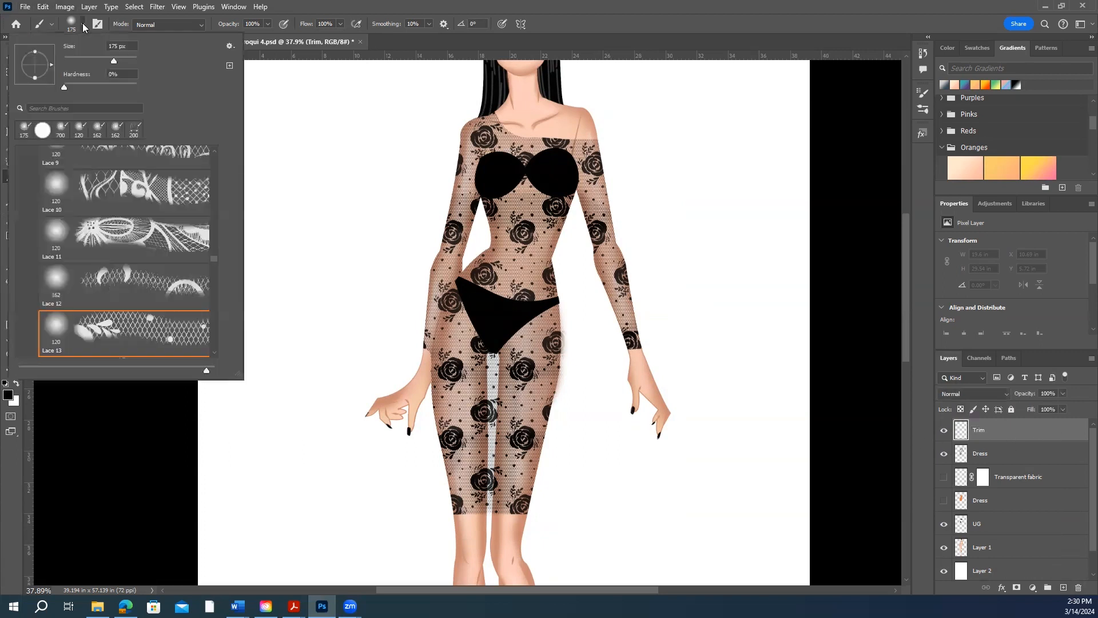
scroll(156, 314, "up", 1)
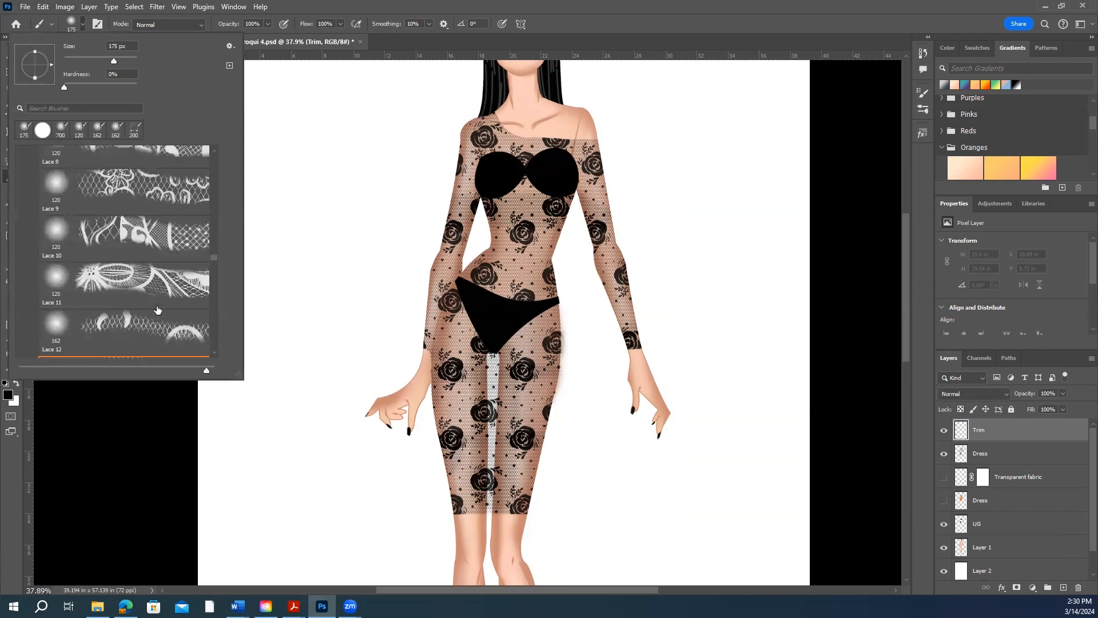
scroll(157, 310, "down", 1)
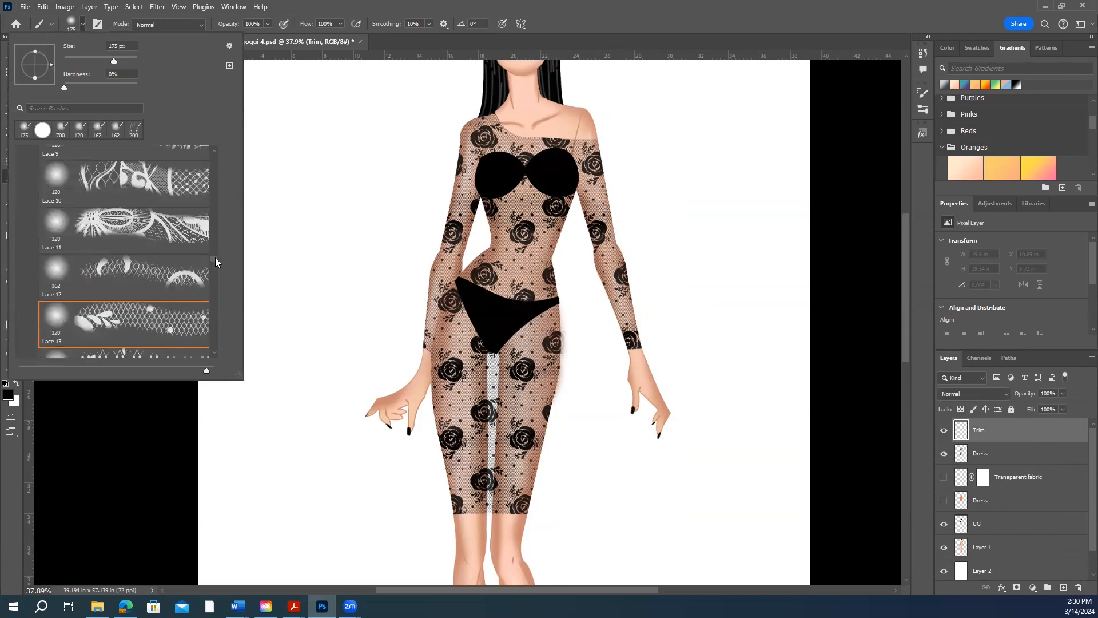
left_click_drag(215, 261, 212, 233)
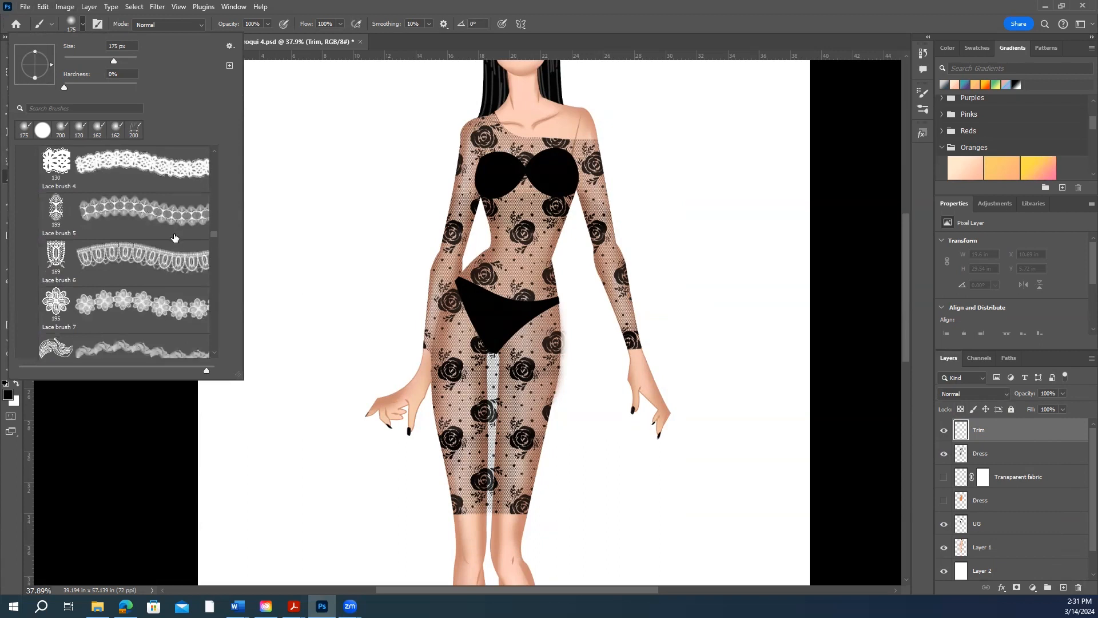
scroll(175, 237, "up", 2)
scroll(175, 238, "up", 1)
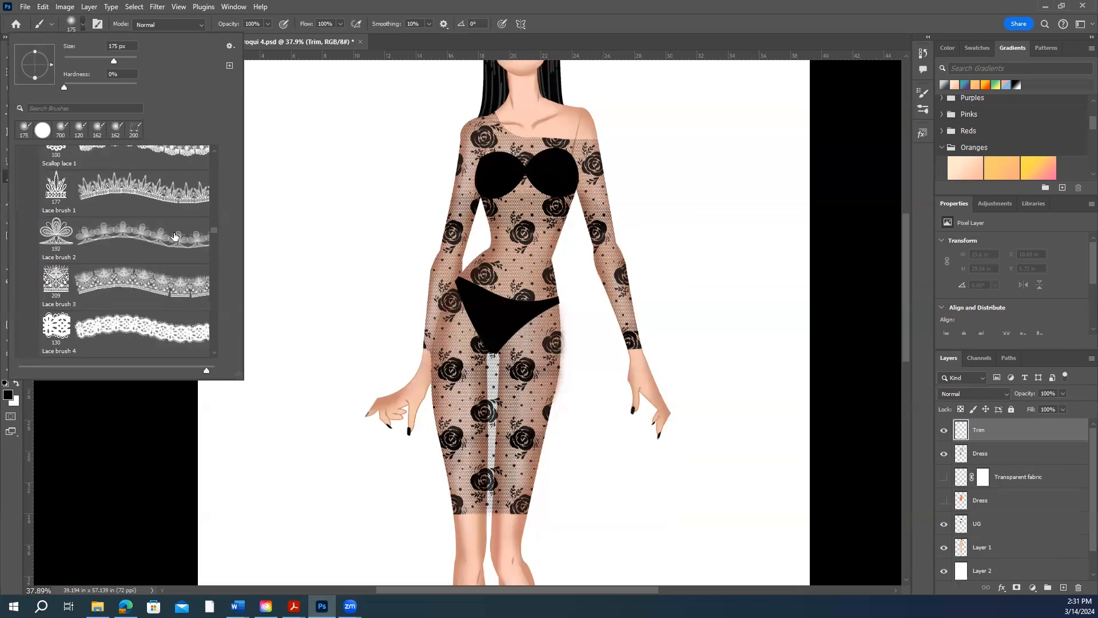
scroll(164, 257, "down", 1)
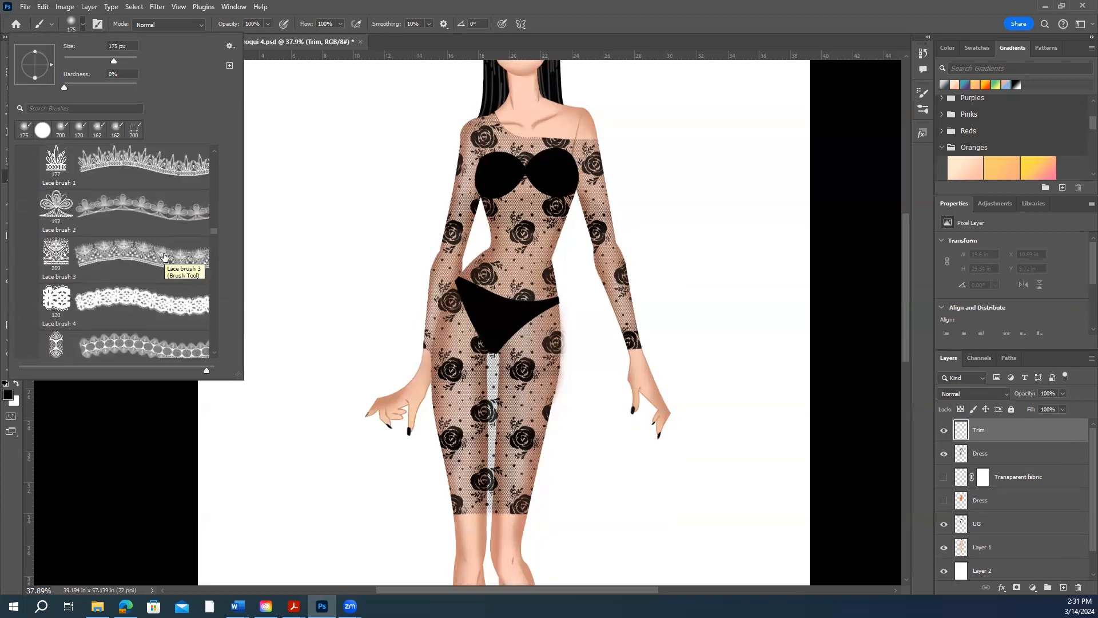
scroll(164, 257, "down", 1)
scroll(164, 257, "down", 1)
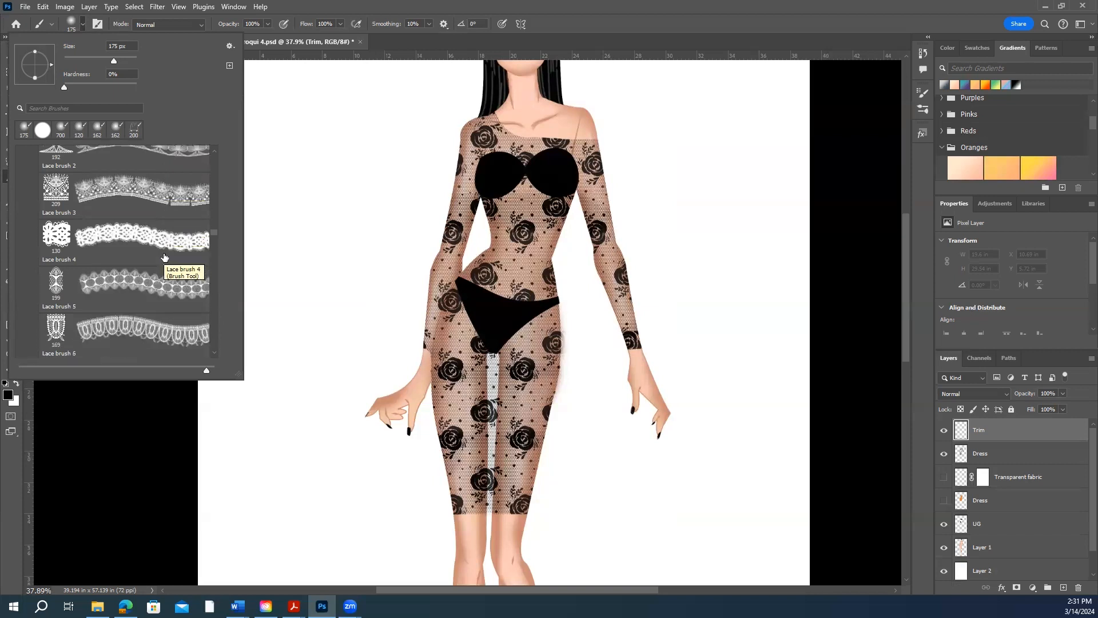
scroll(164, 257, "down", 2)
scroll(164, 258, "up", 3)
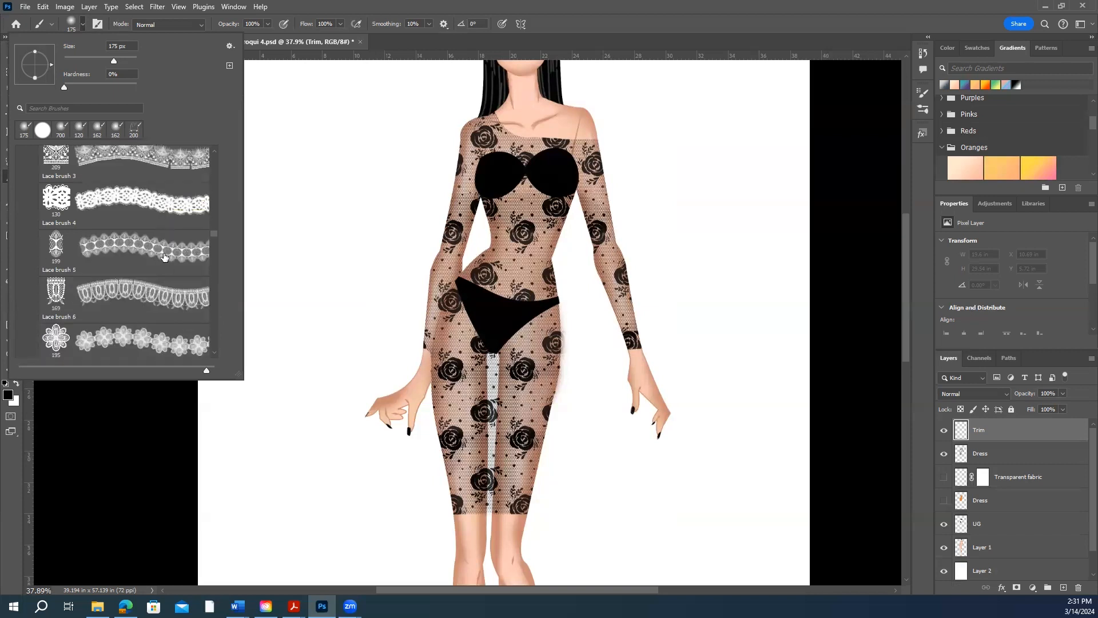
scroll(164, 258, "up", 4)
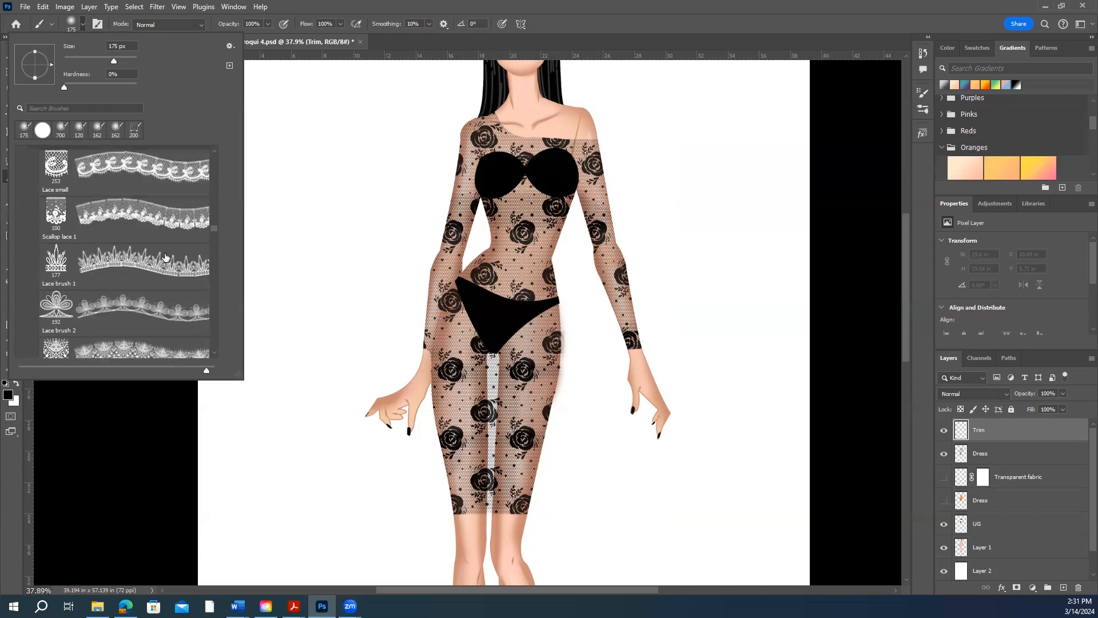
scroll(165, 257, "down", 4)
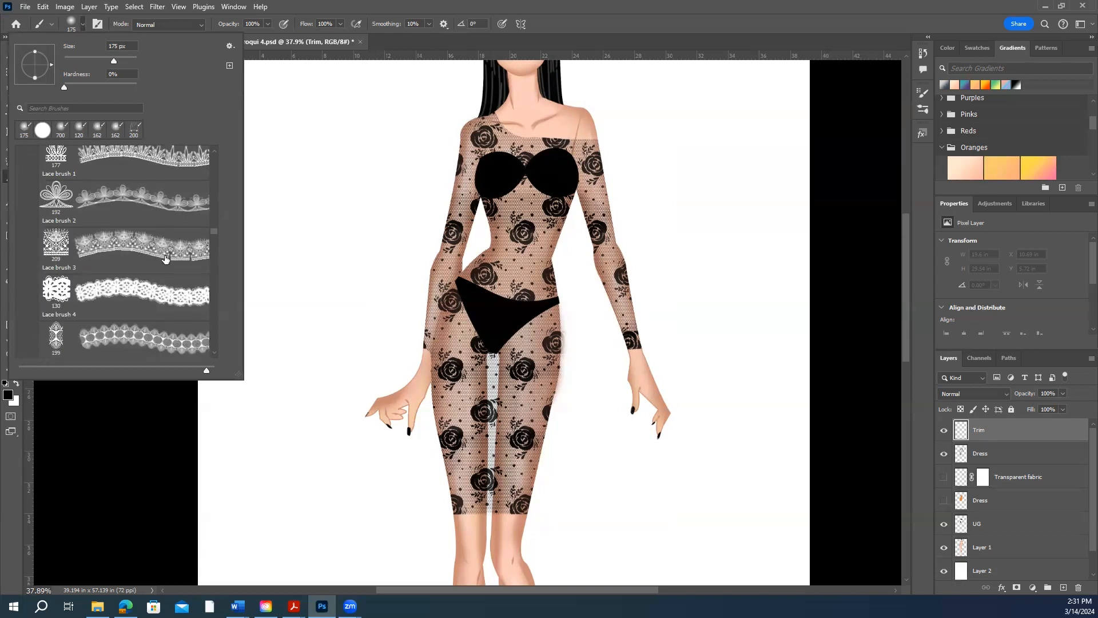
scroll(165, 260, "up", 1)
left_click(62, 207)
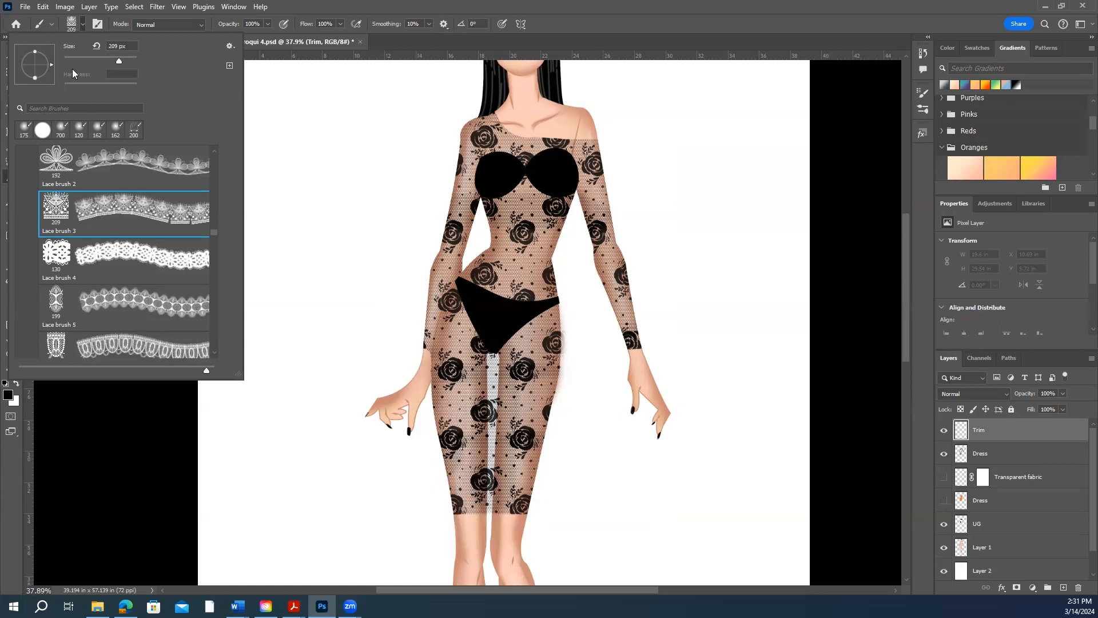
left_click(83, 25)
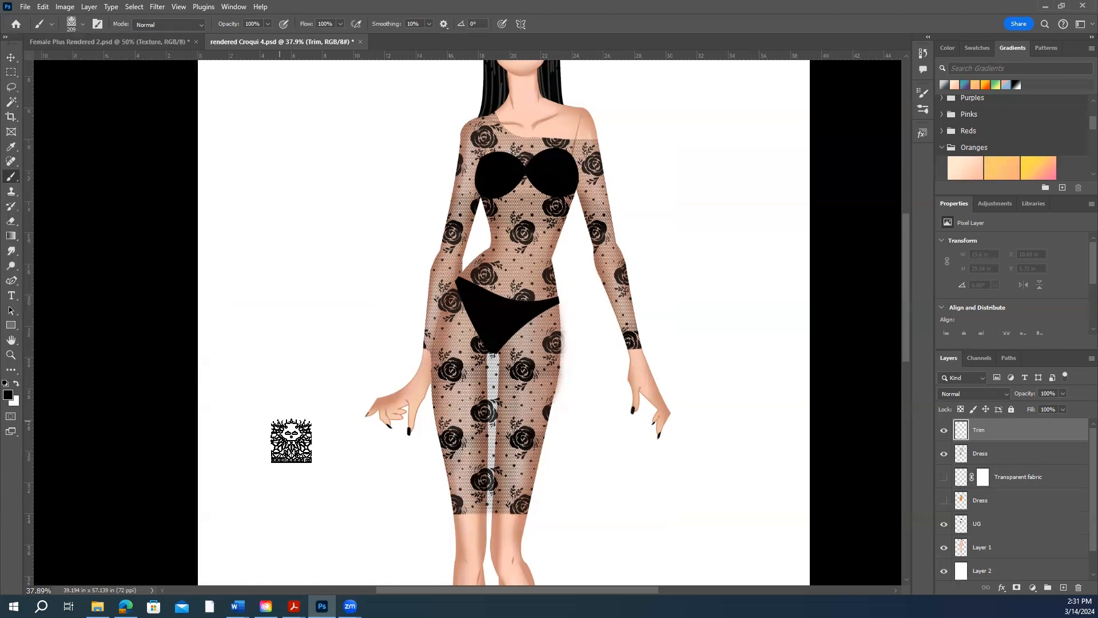
key("bracketleft")
key("bracketleft")
key("bracketleft")
key("bracketleft")
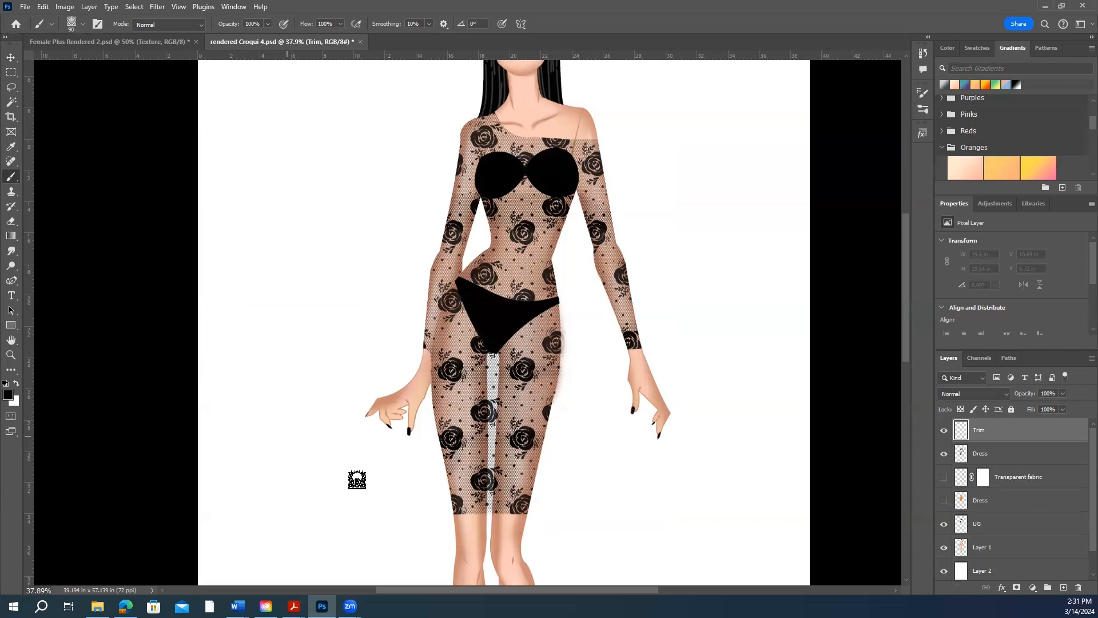
- Try a lace trim stroke across the dress hem and another on the blank canvas, undoing both
left_click_drag(457, 521, 534, 528)
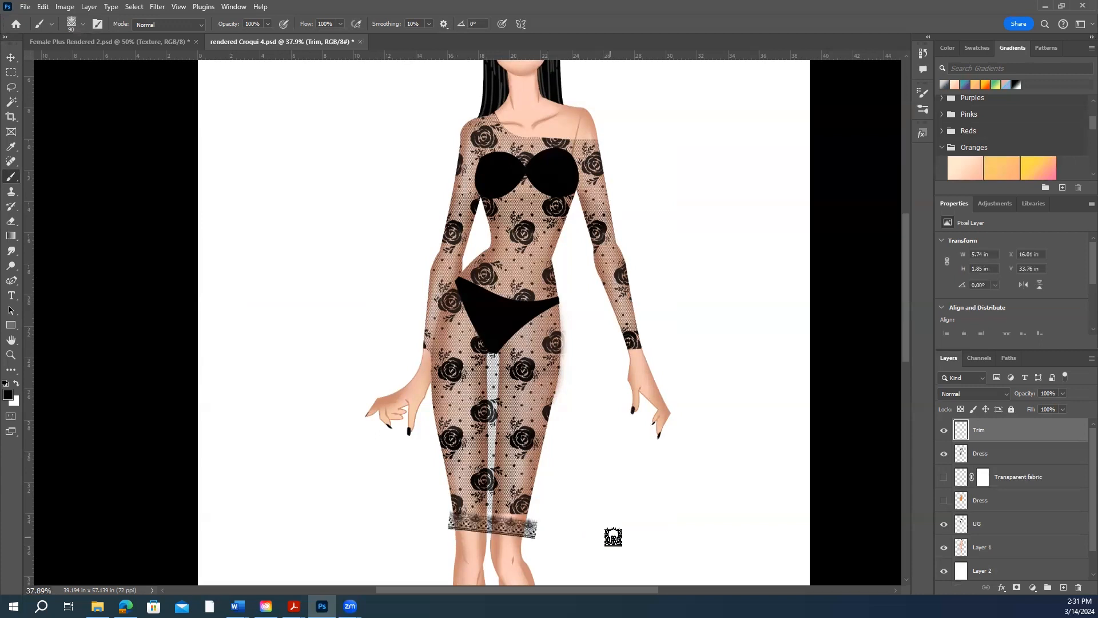
key("ctrl+z")
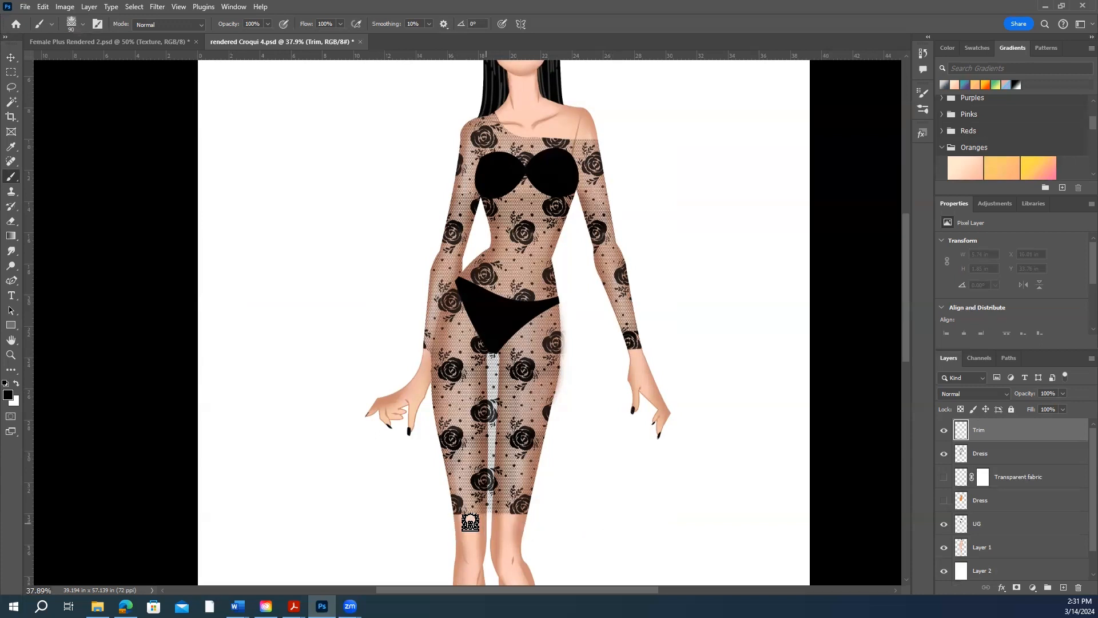
left_click_drag(285, 454, 354, 458)
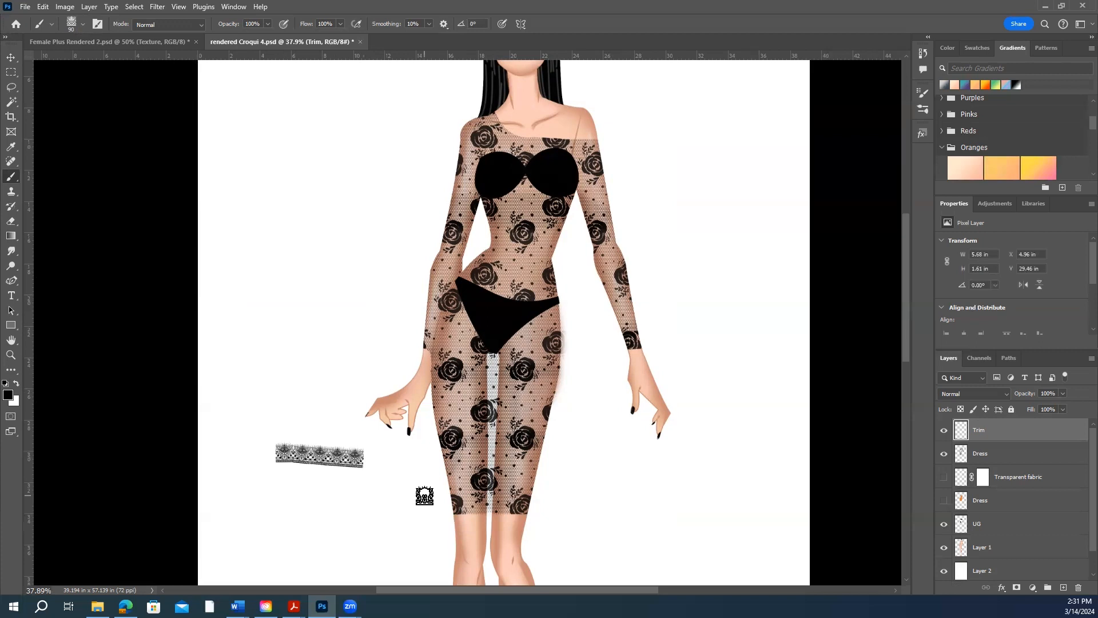
key("ctrl+z")
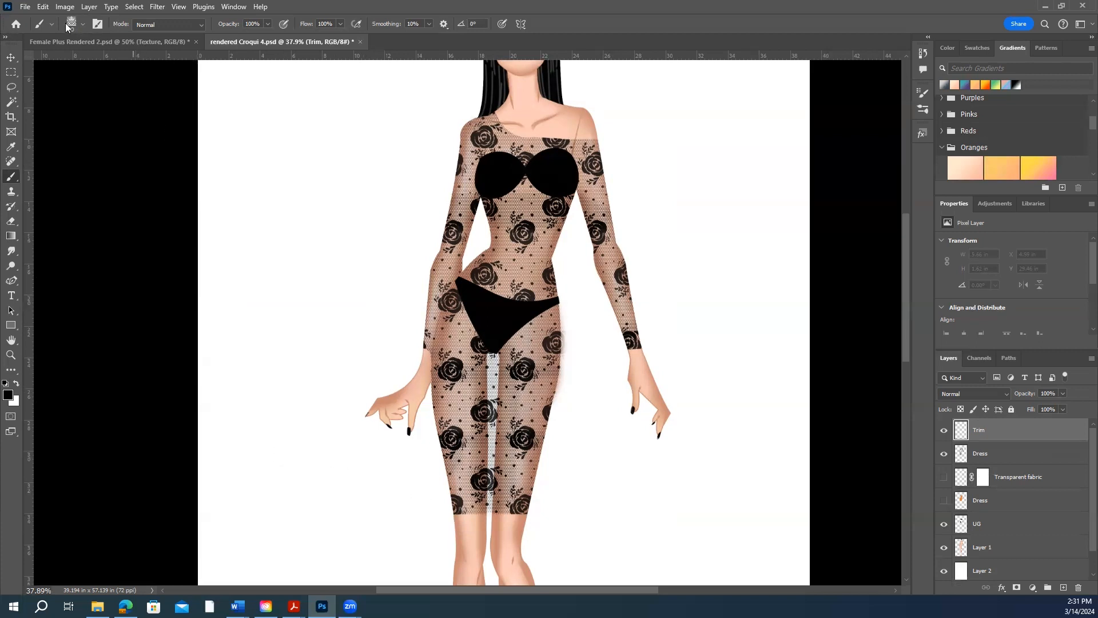
- Flip the lace brush tip vertically with Flip Y and paint an 80 px lace trim straight along the dress hem
left_click(97, 24)
left_click(97, 24)
left_click(97, 24)
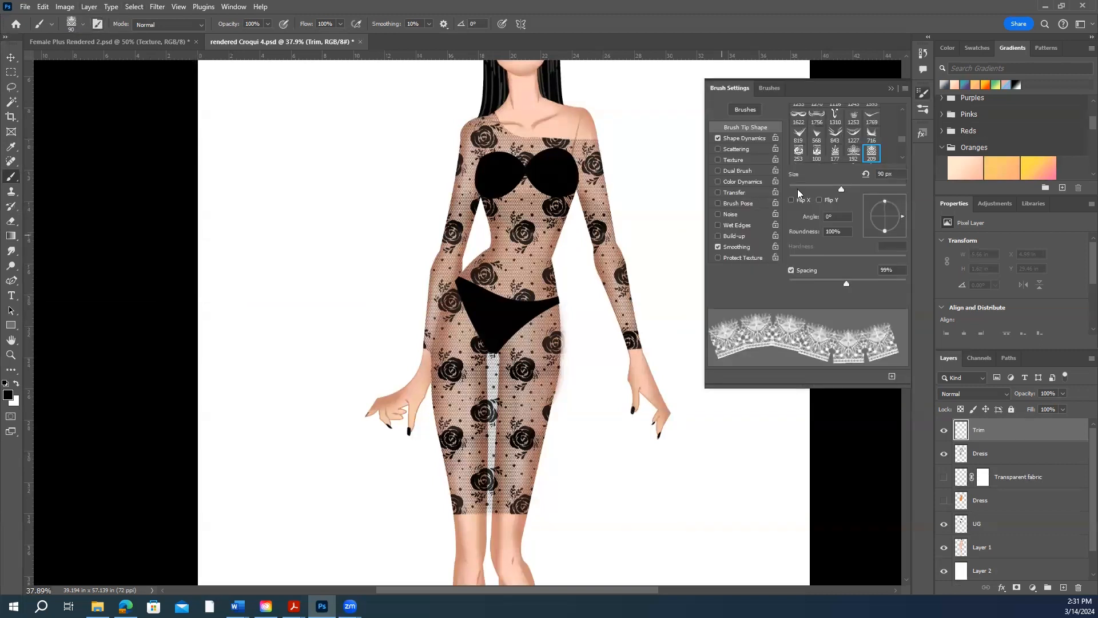
left_click(819, 199)
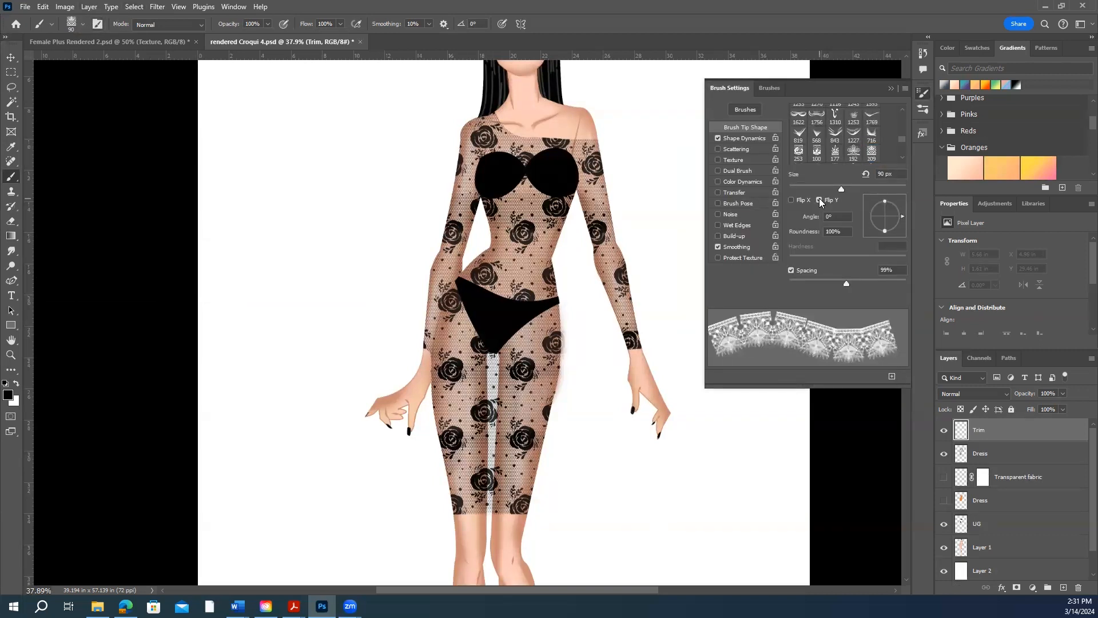
left_click(893, 89)
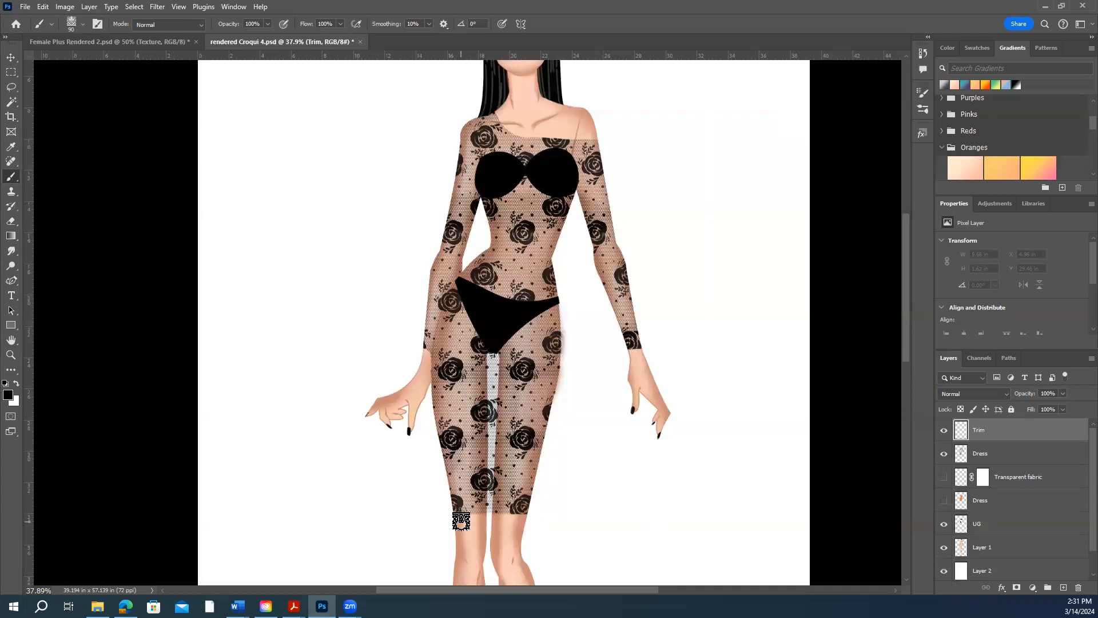
left_click_drag(460, 520, 526, 520)
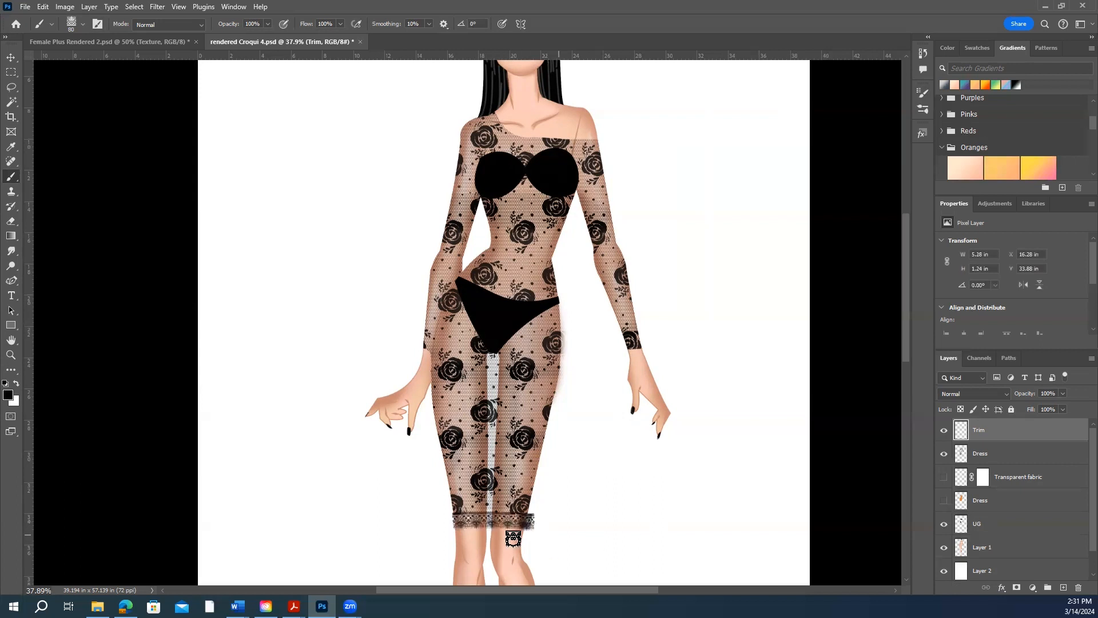
key("ctrl+z")
- Erase the lace trim that extends past the hem's outer edge on the figure's left leg
left_click(10, 222)
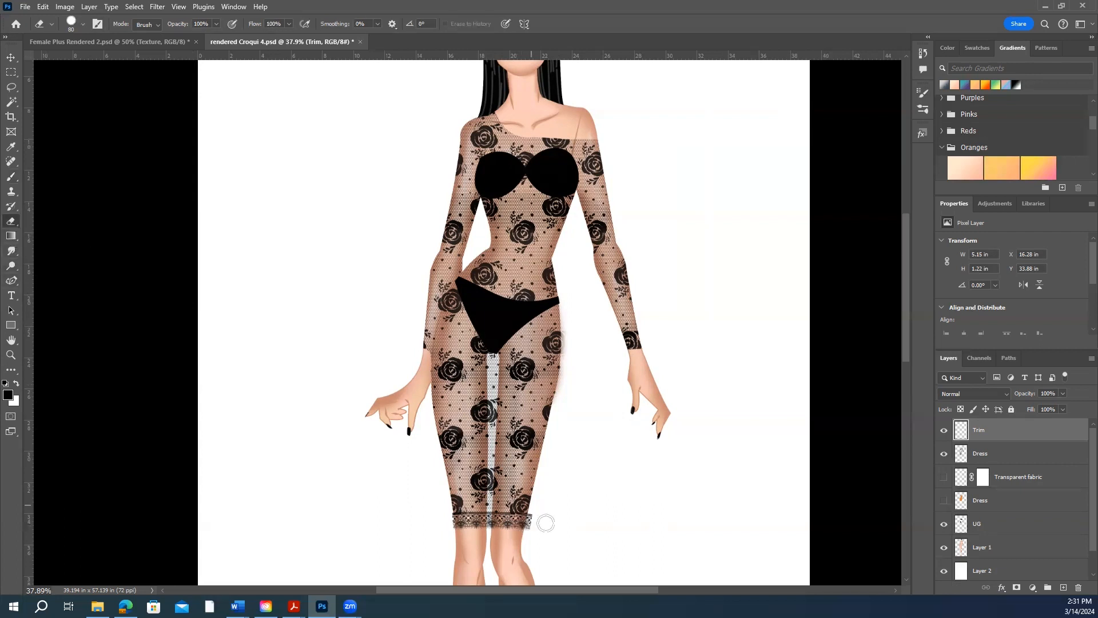
left_click_drag(534, 515, 523, 537)
key("ctrl+z")
left_click(536, 520)
left_click(534, 520)
left_click(536, 517)
- Switch to the standard Pen tool and add two new paths, naming the first one Trim
scroll(629, 497, "up", 3)
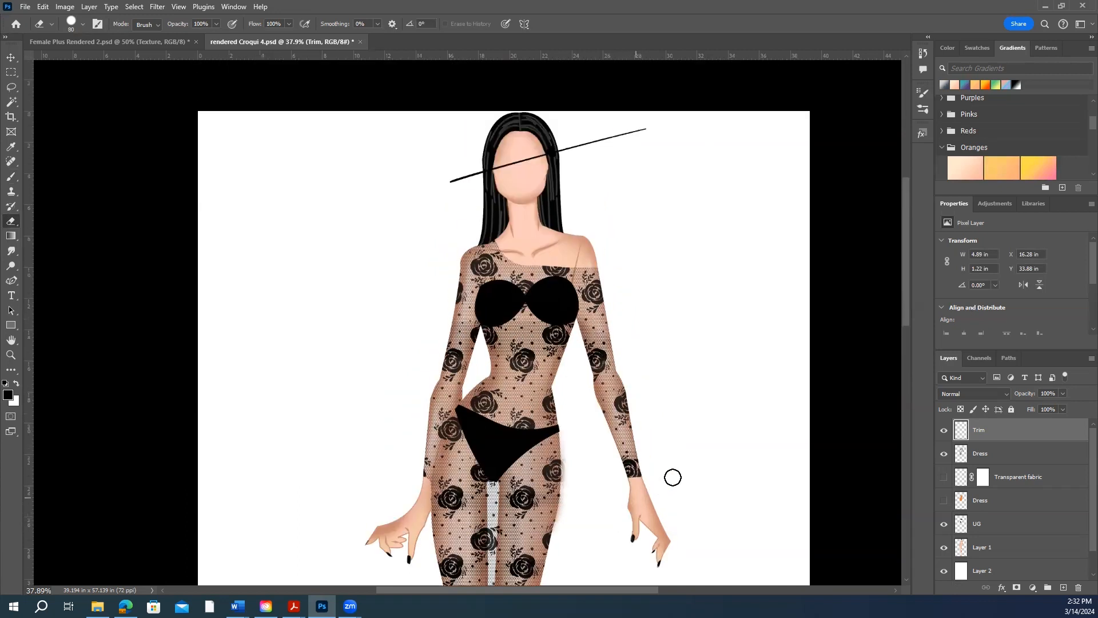
scroll(567, 490, "down", 2)
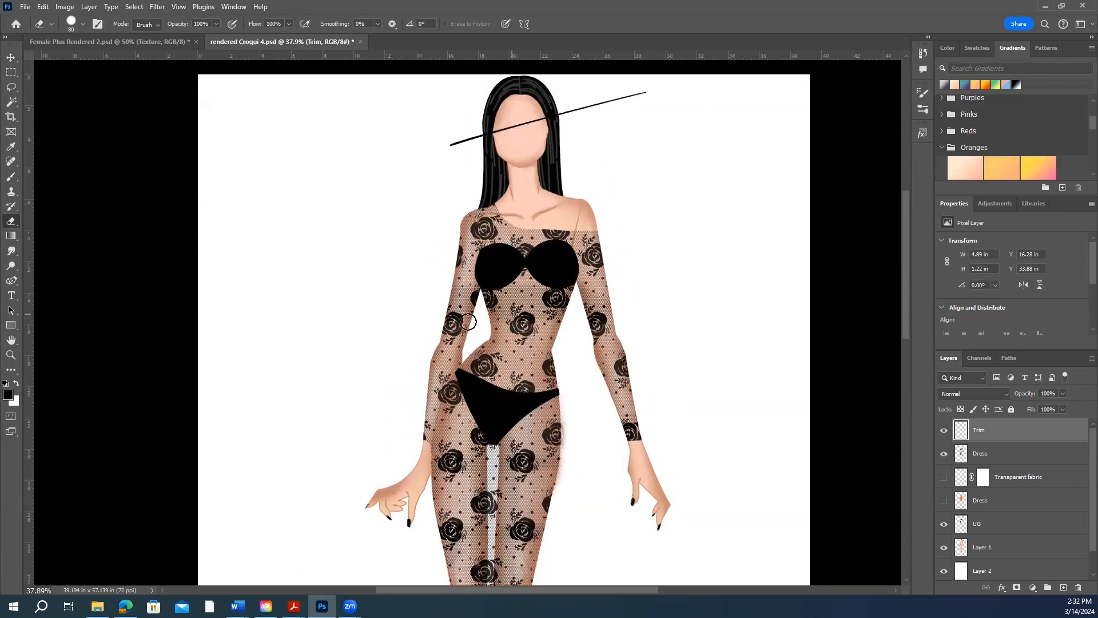
scroll(468, 321, "up", 2)
left_click(10, 280)
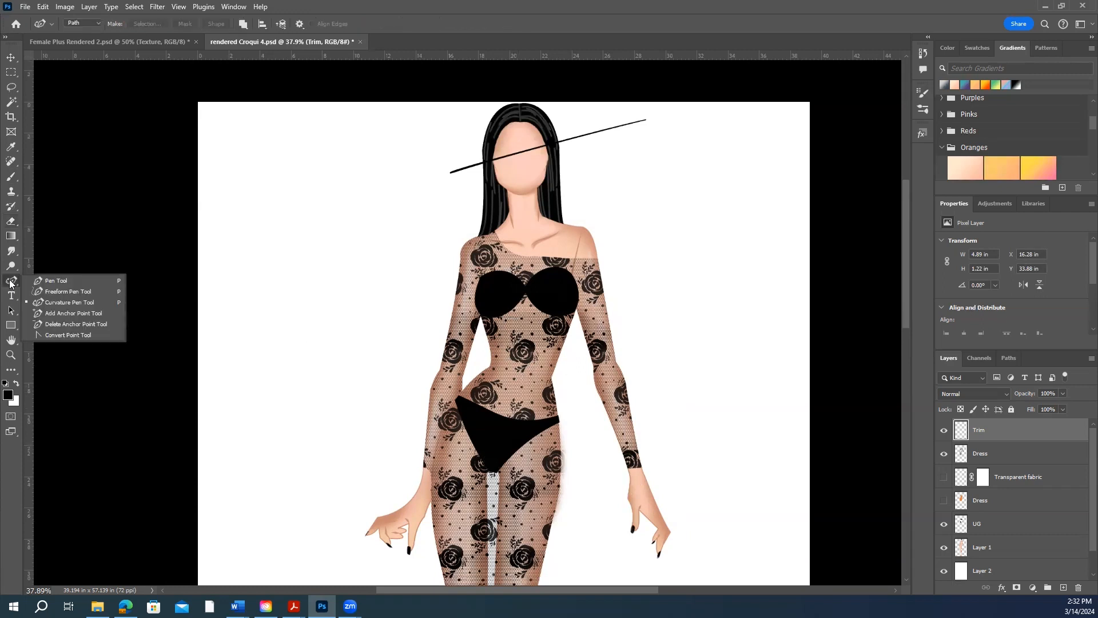
left_click(63, 281)
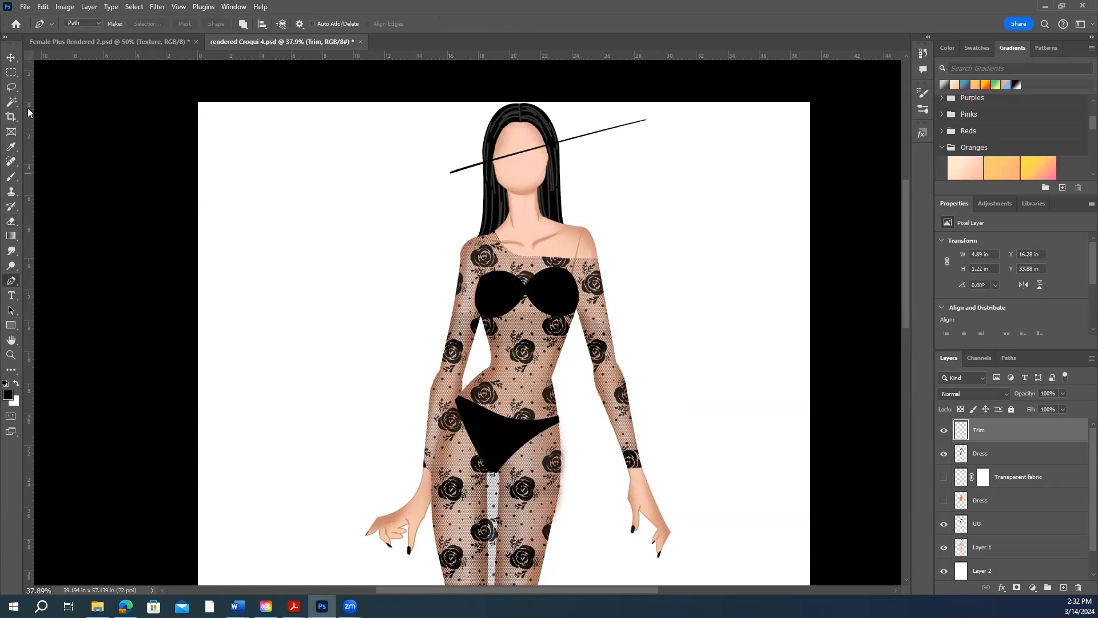
double_click(1005, 357)
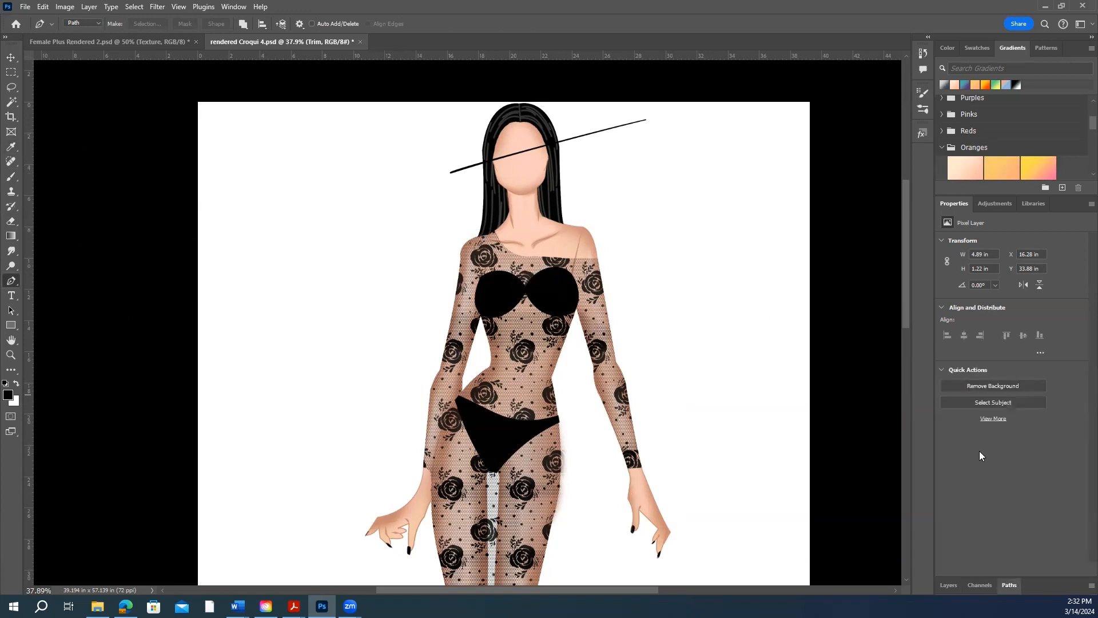
left_click(1009, 584)
left_click(993, 404)
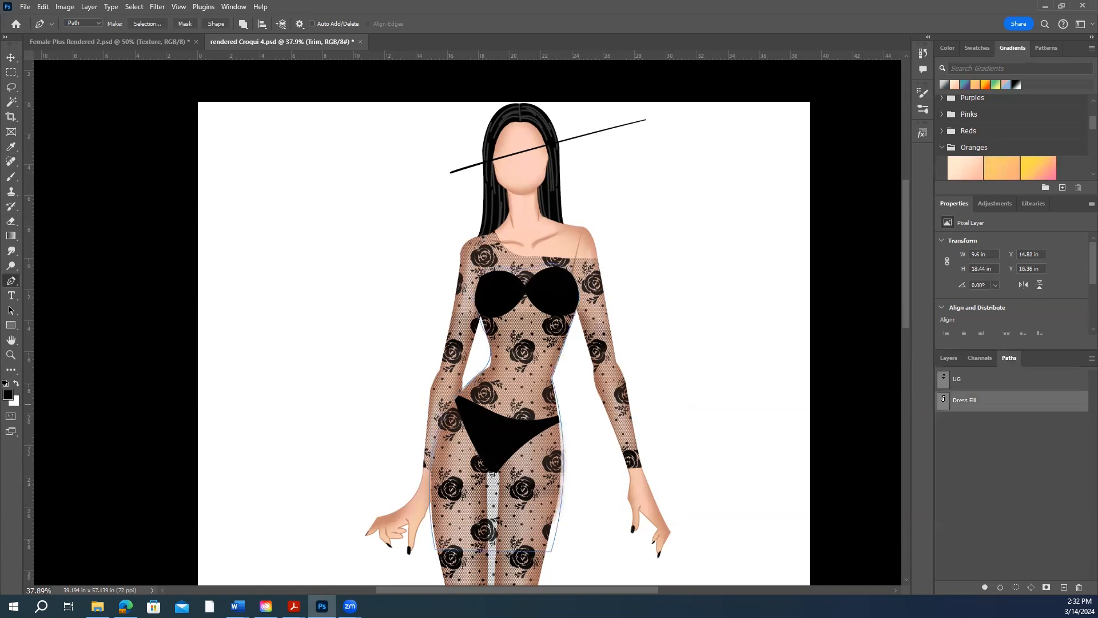
double_click(1064, 587)
double_click(973, 422)
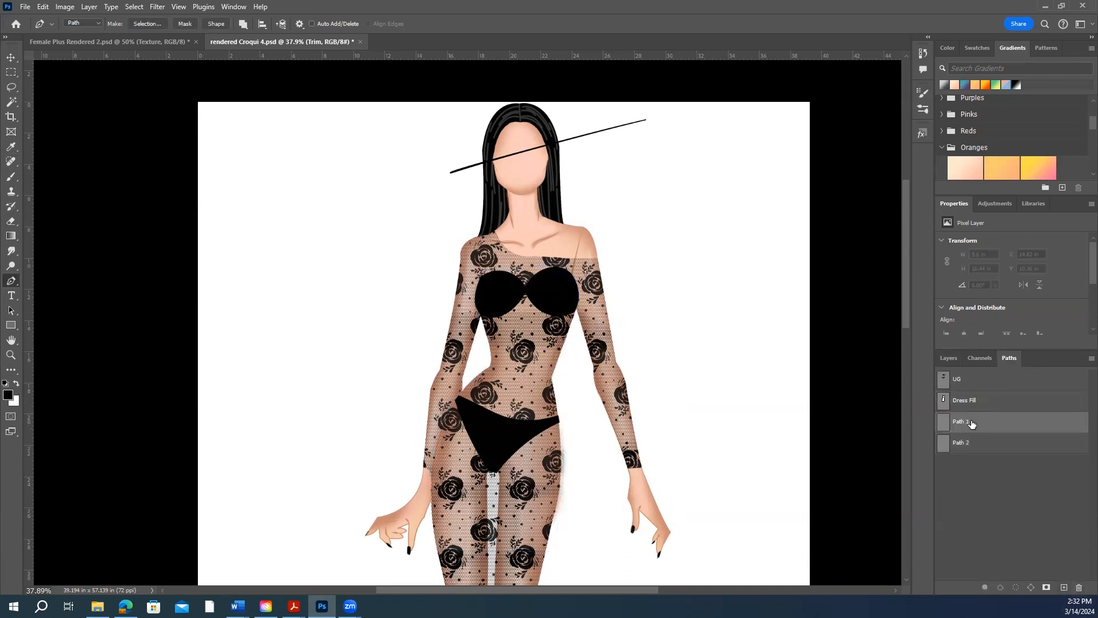
type("Trim")
left_click(1027, 473)
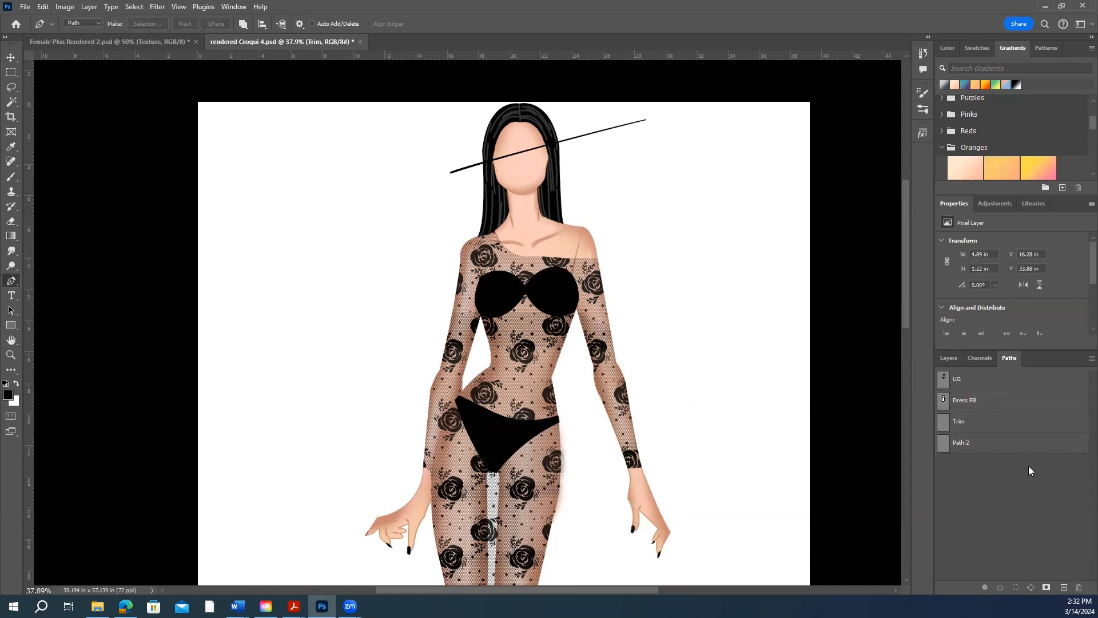
- Draw an open Pen tool path along the dress's asymmetric neckline, from the neck to the outer edge of the opposite sleeve
left_click(494, 232)
left_click_drag(511, 253, 523, 255)
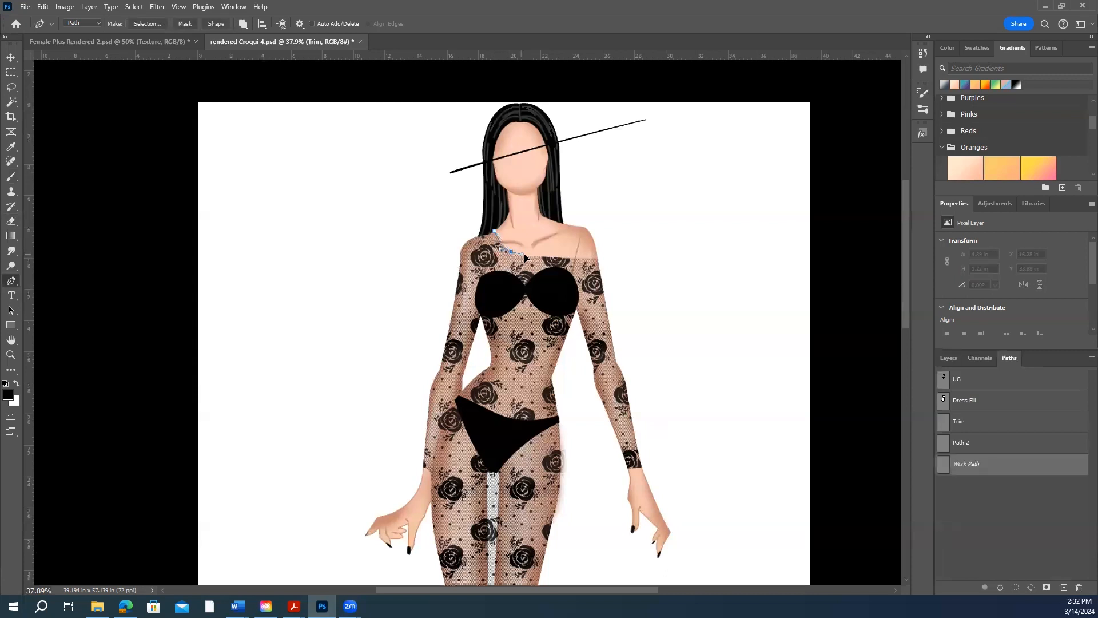
left_click(553, 258)
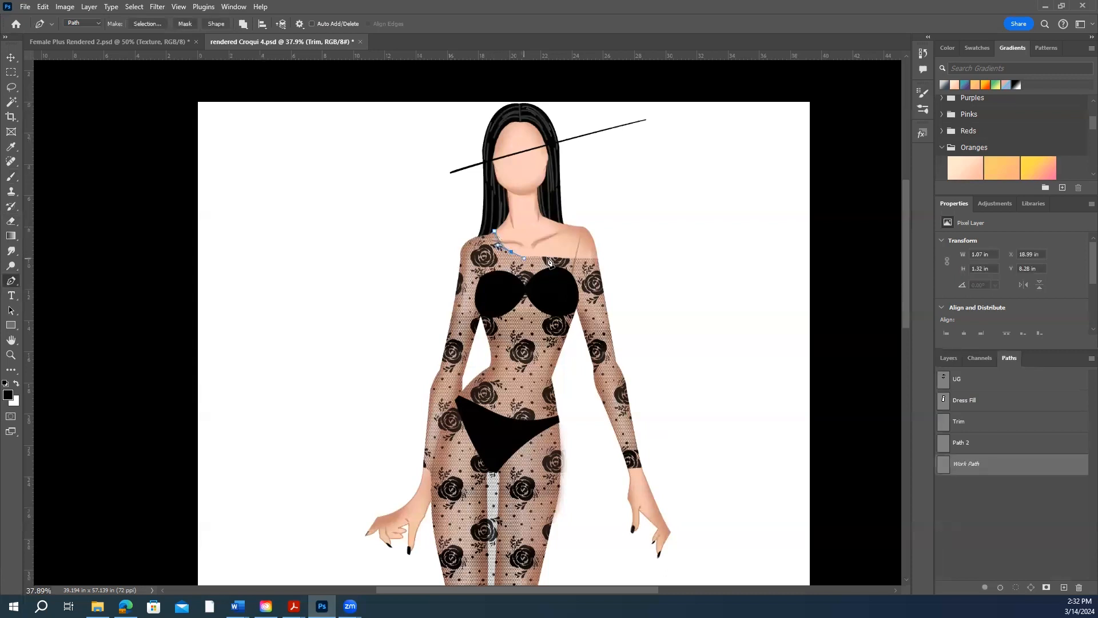
left_click(598, 260)
- Refine the curve of the neckline path with the Curvature Pen tool, then deselect and reselect the work path
left_click(12, 284)
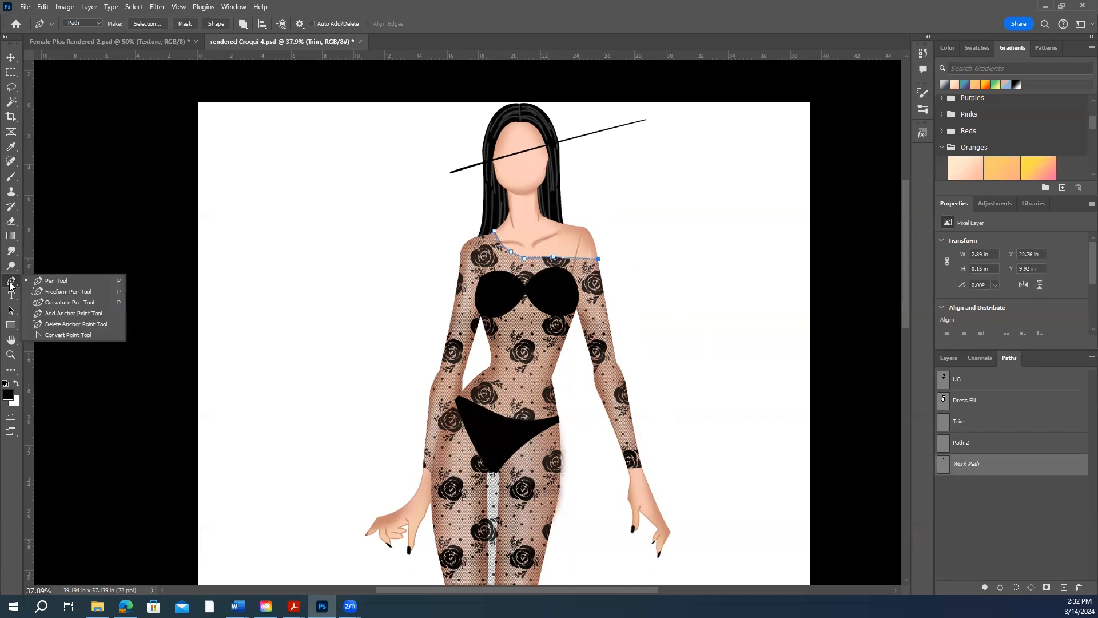
left_click(68, 302)
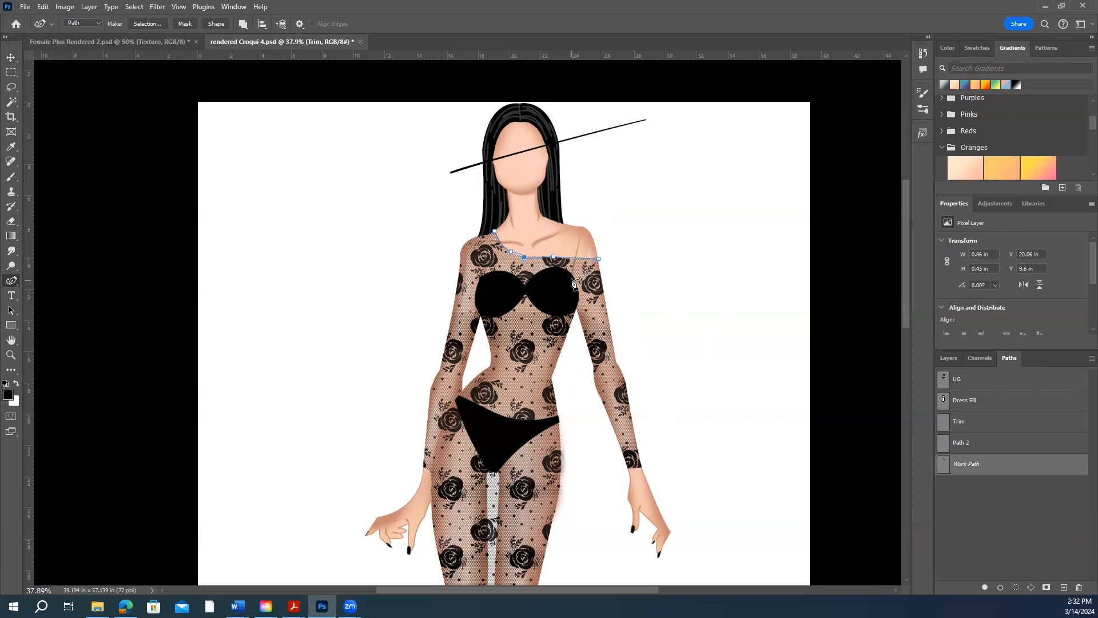
left_click(519, 256)
left_click_drag(571, 259, 576, 260)
left_click(988, 503)
left_click(973, 473)
- Add a new layer above the Trim layer and name it Trim 2
left_click(947, 358)
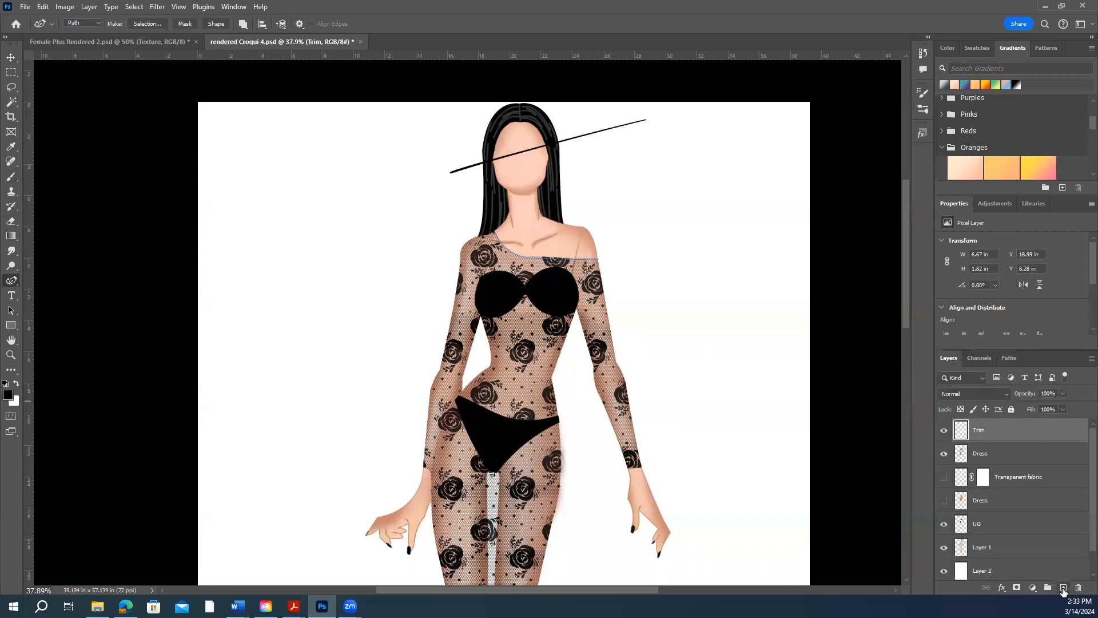
left_click(1062, 589)
double_click(982, 429)
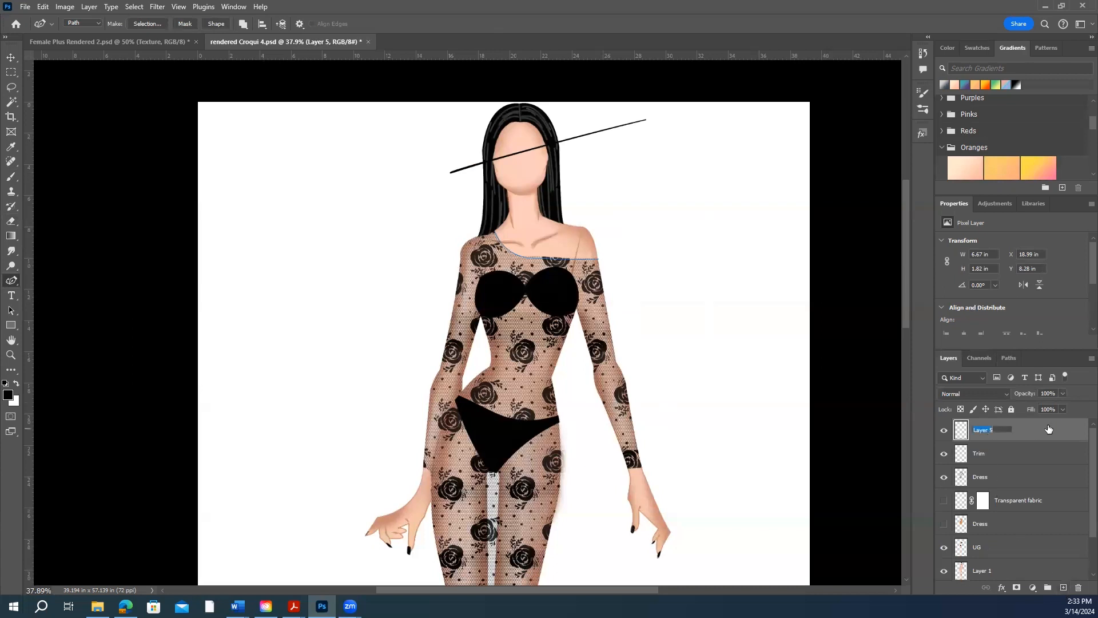
type("Tr")
- Switch to the lace Brush and turn off Flip Y for its tip
left_click(12, 180)
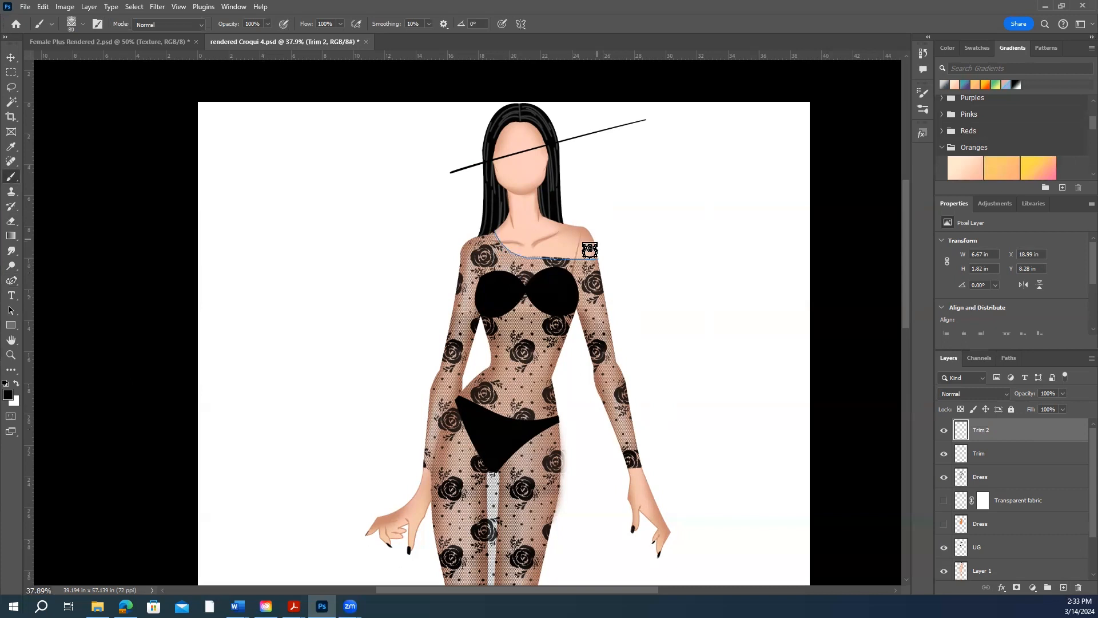
left_click(98, 24)
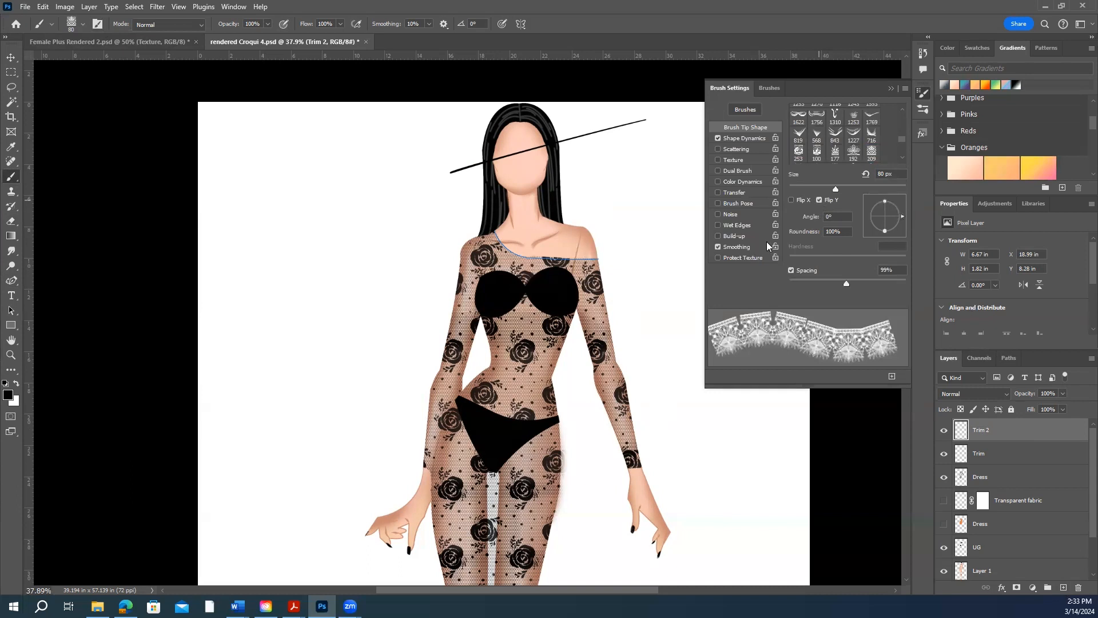
left_click(818, 200)
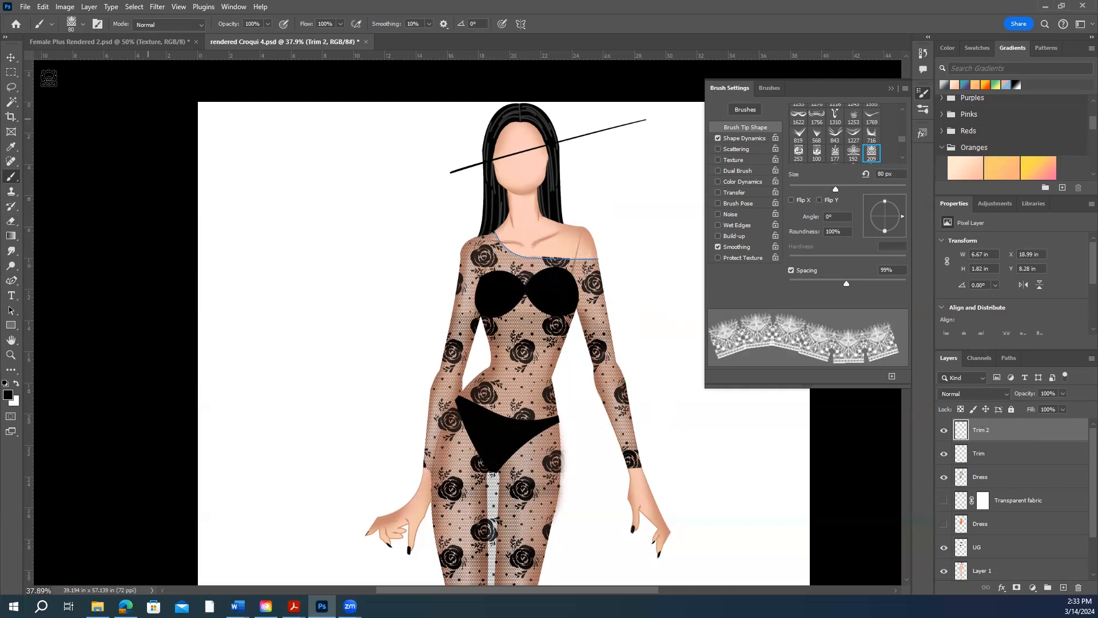
left_click(890, 89)
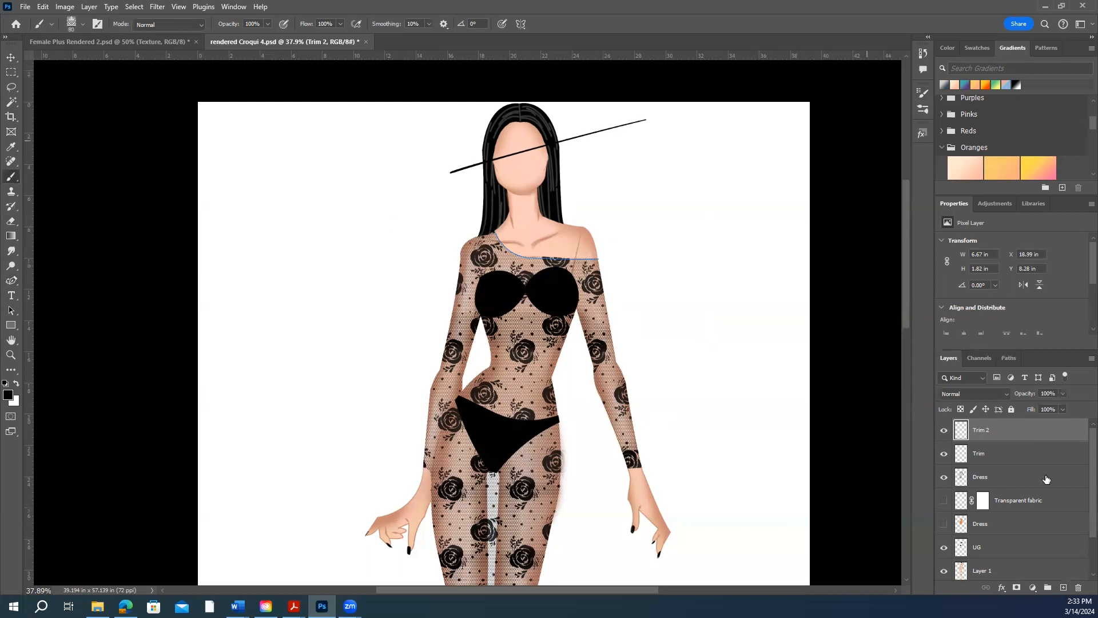
- Try filling the neckline work path with black and stroking it with the lace brush, undoing both
left_click(1008, 358)
left_click(992, 465)
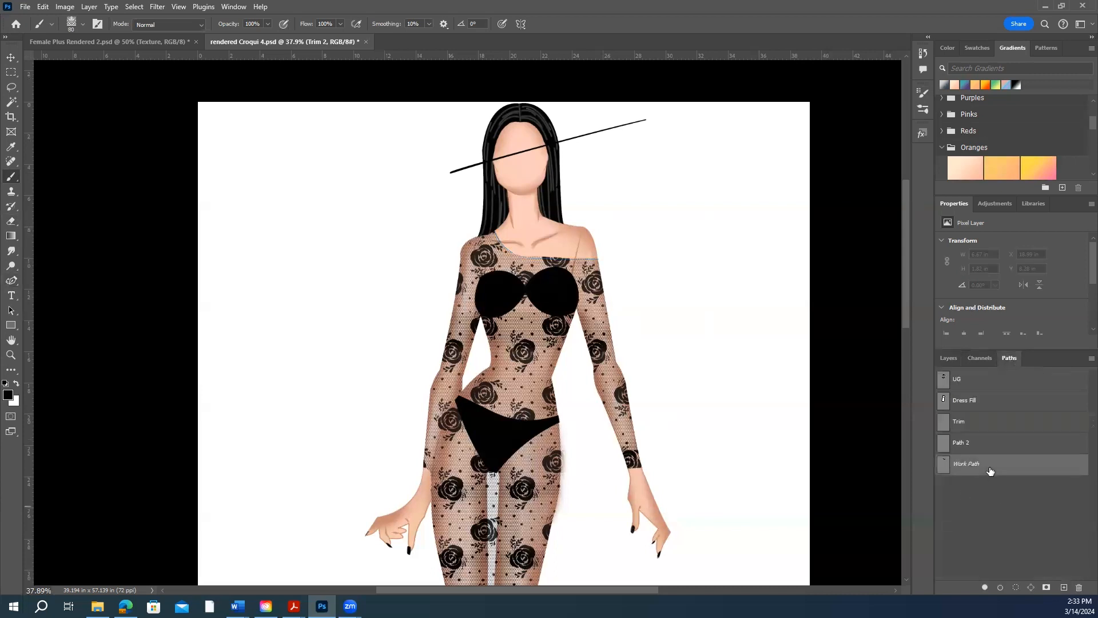
left_click(984, 588)
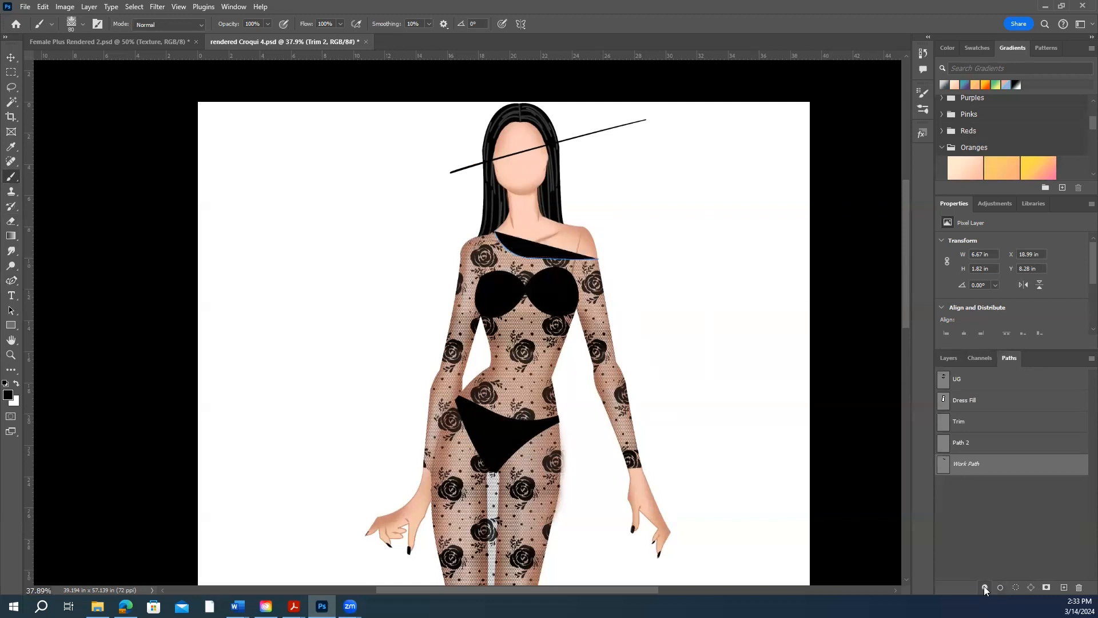
key("ctrl+z")
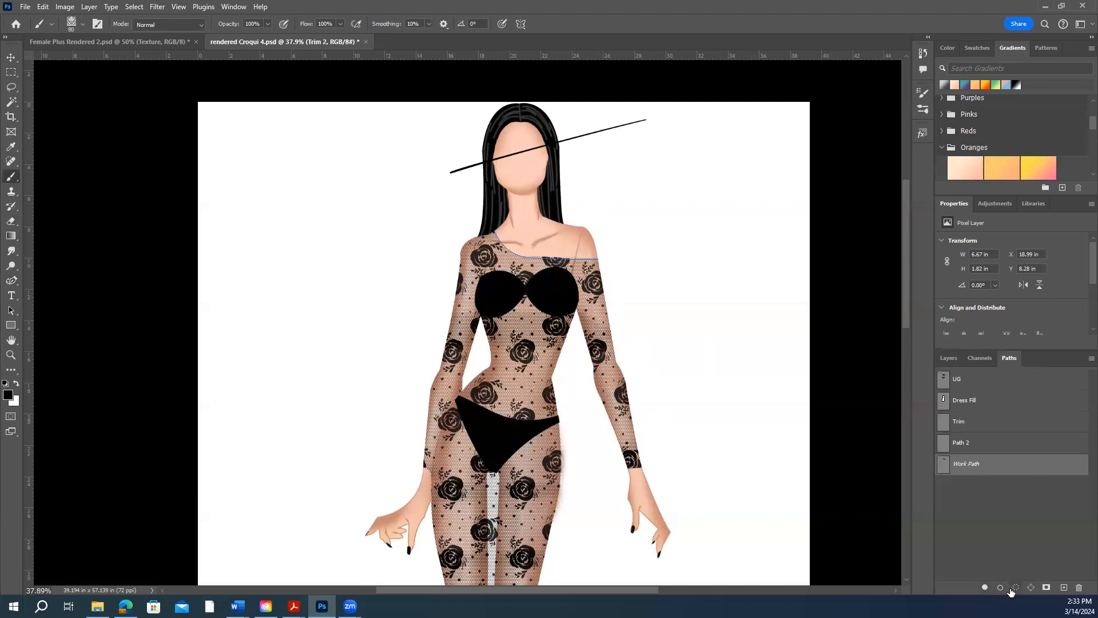
left_click(1000, 588)
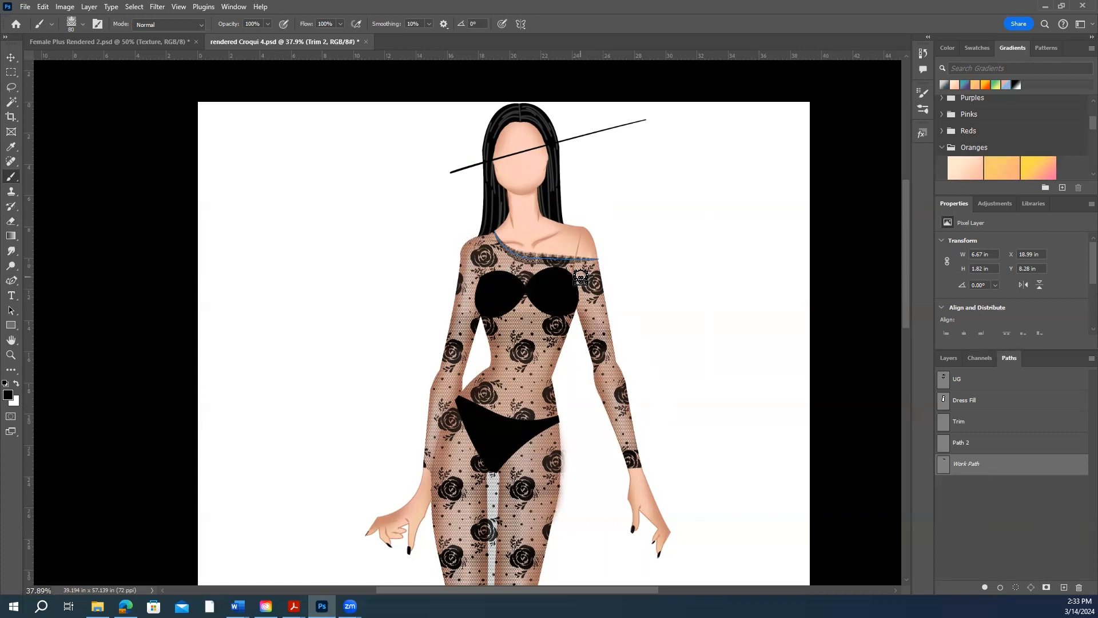
key("ctrl+z")
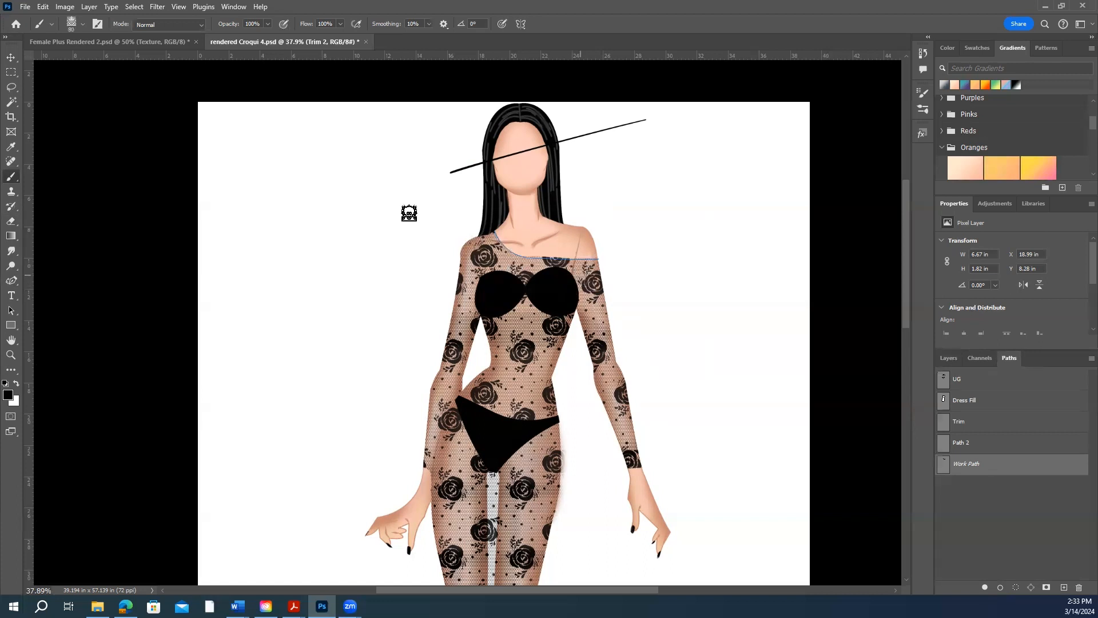
- Set the lace brush's Size Jitter control to Off in Shape Dynamics
left_click(97, 26)
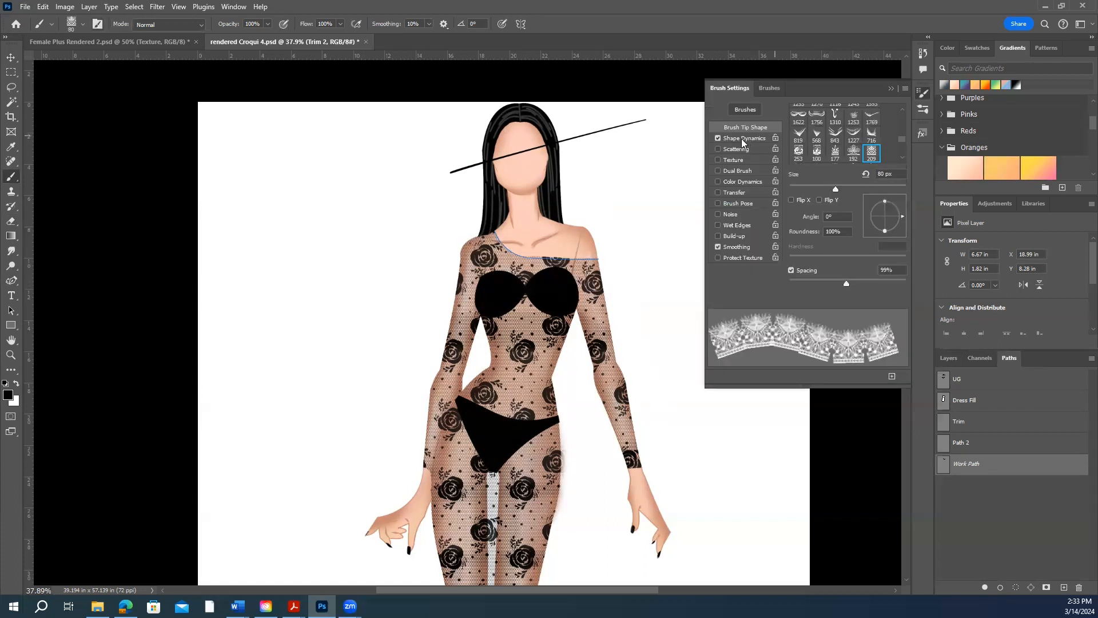
left_click(751, 138)
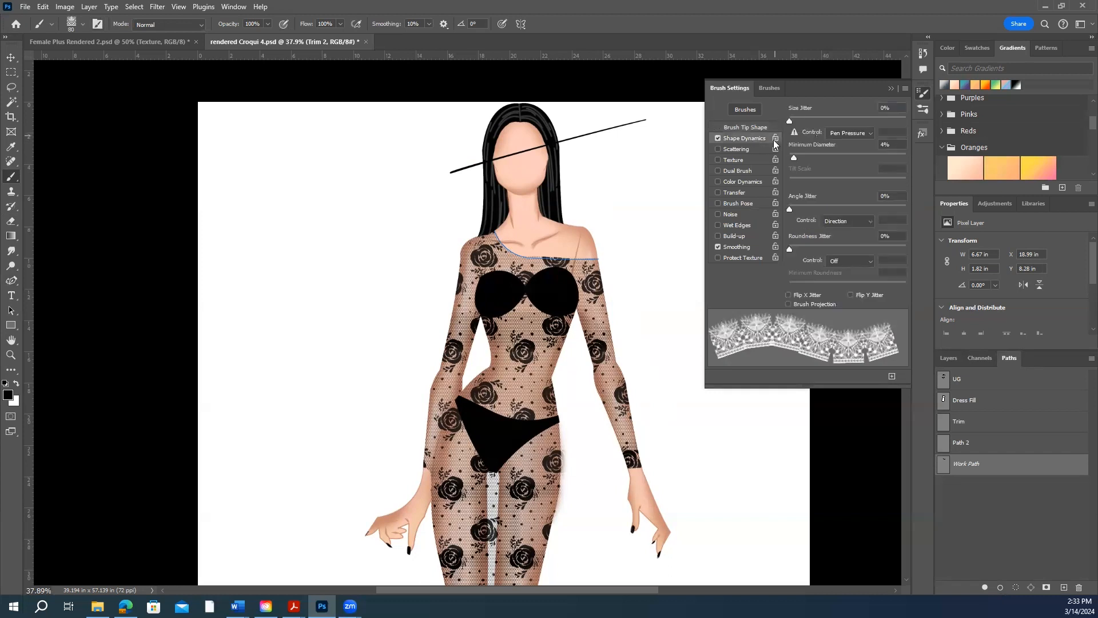
left_click(843, 132)
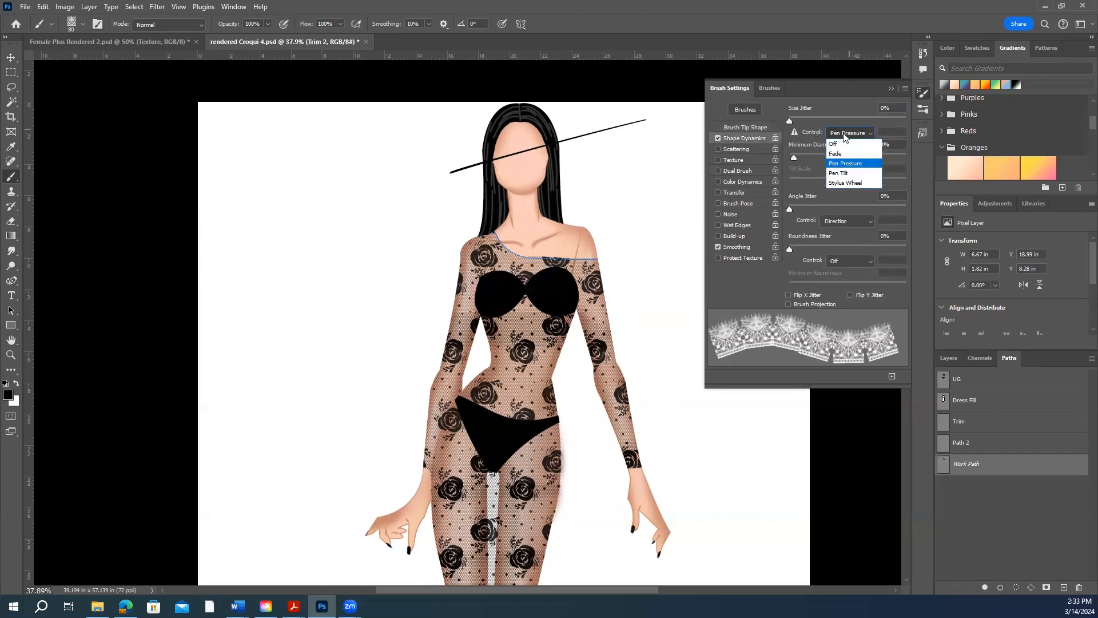
left_click(833, 143)
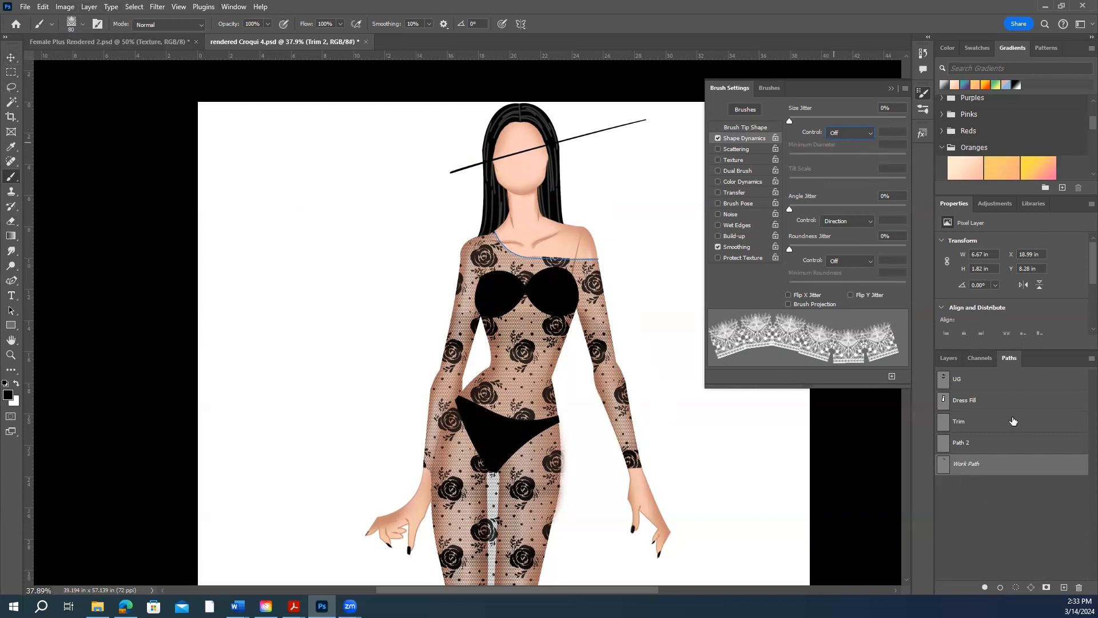
- Stroke the neckline path with the 80 px lace brush and move the trim up slightly along the neckline
left_click(999, 589)
left_click(995, 517)
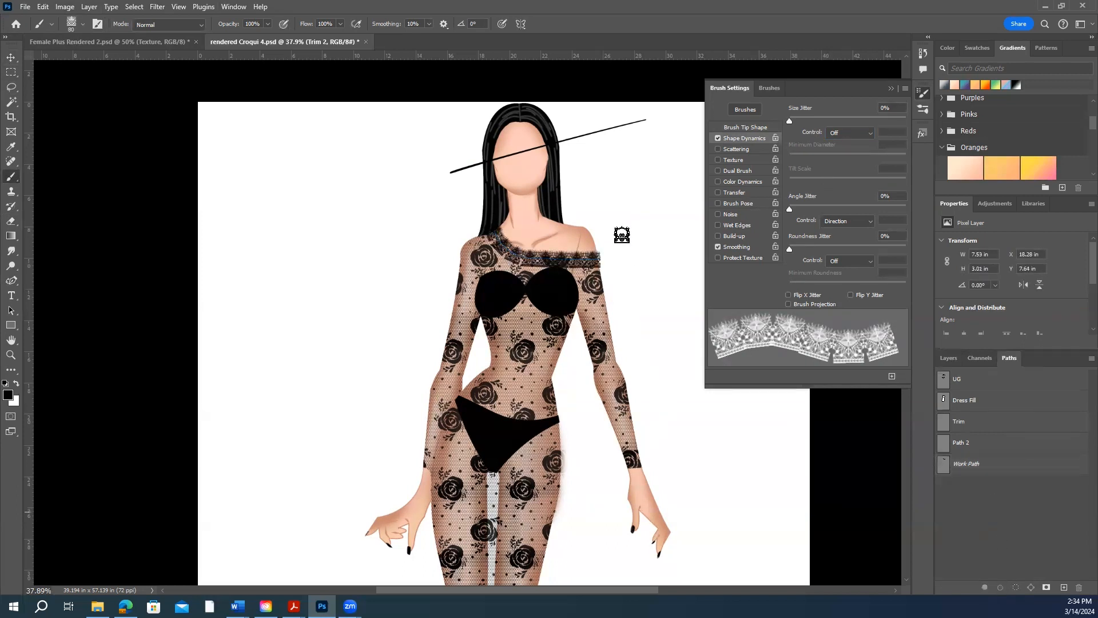
left_click(10, 57)
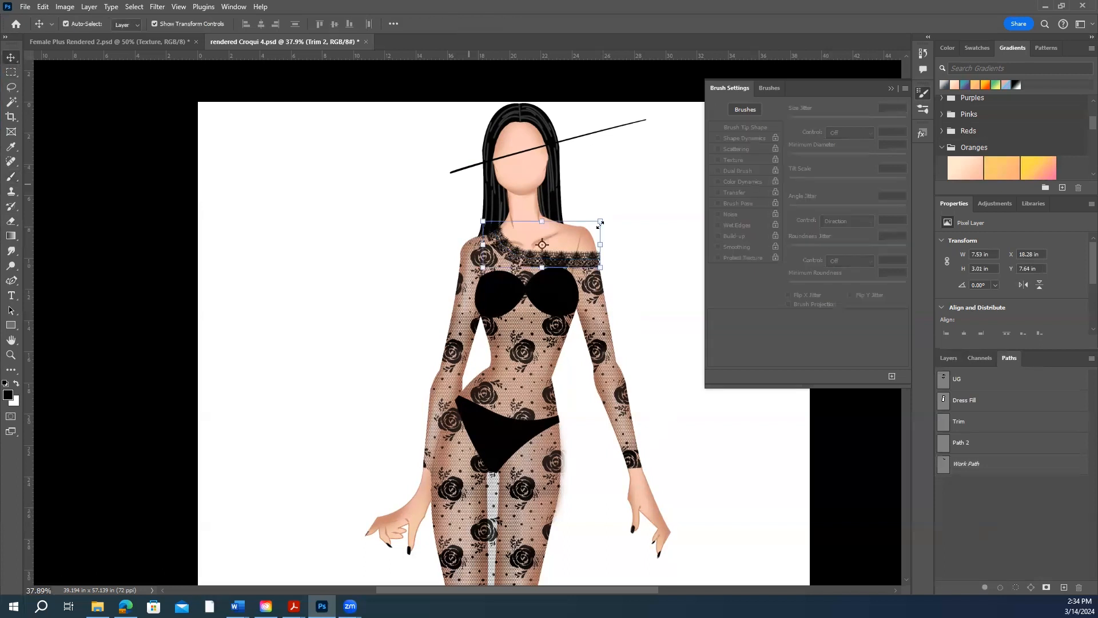
left_click(550, 265)
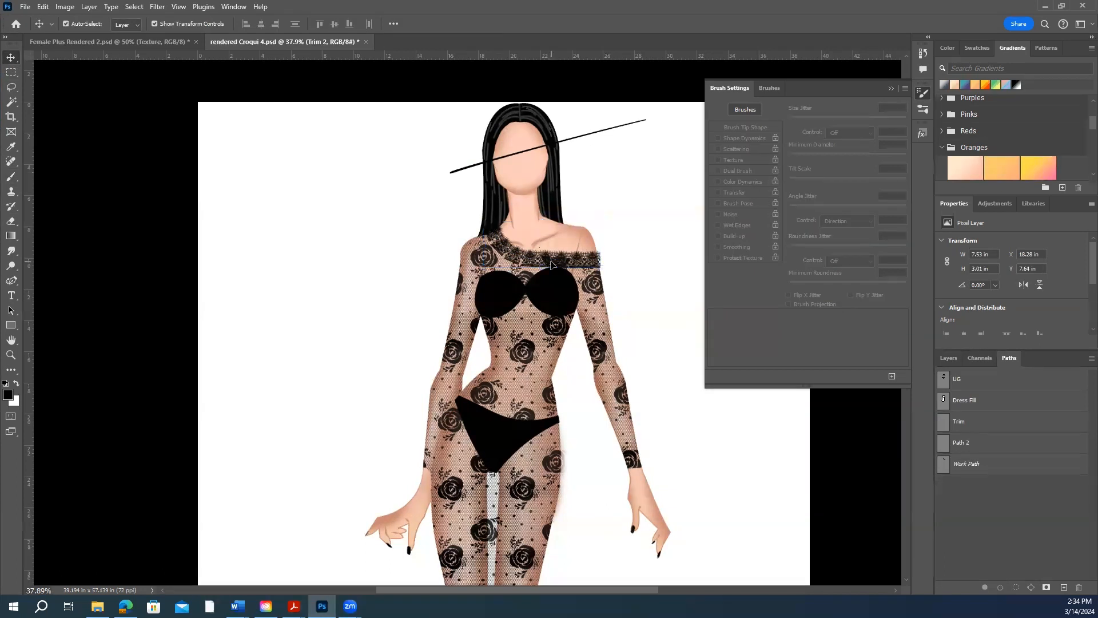
left_click_drag(553, 261, 552, 258)
left_click(657, 356)
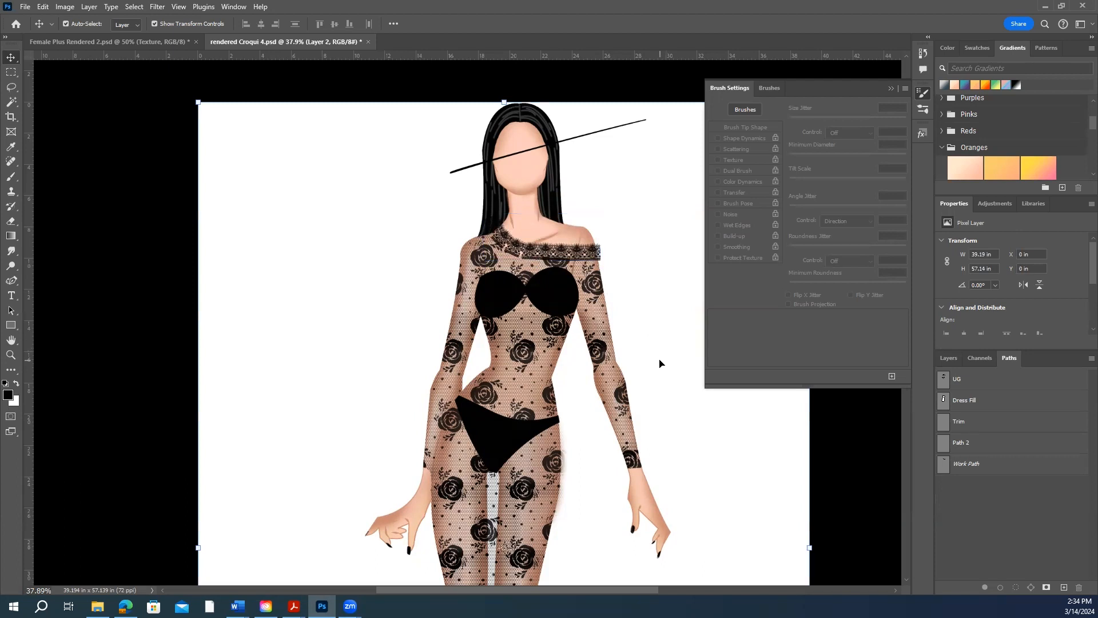
- Undo the move and the 80 px lace stroke on the neckline
key("ctrl+z")
key("ctrl+z")
key("ctrl+z")
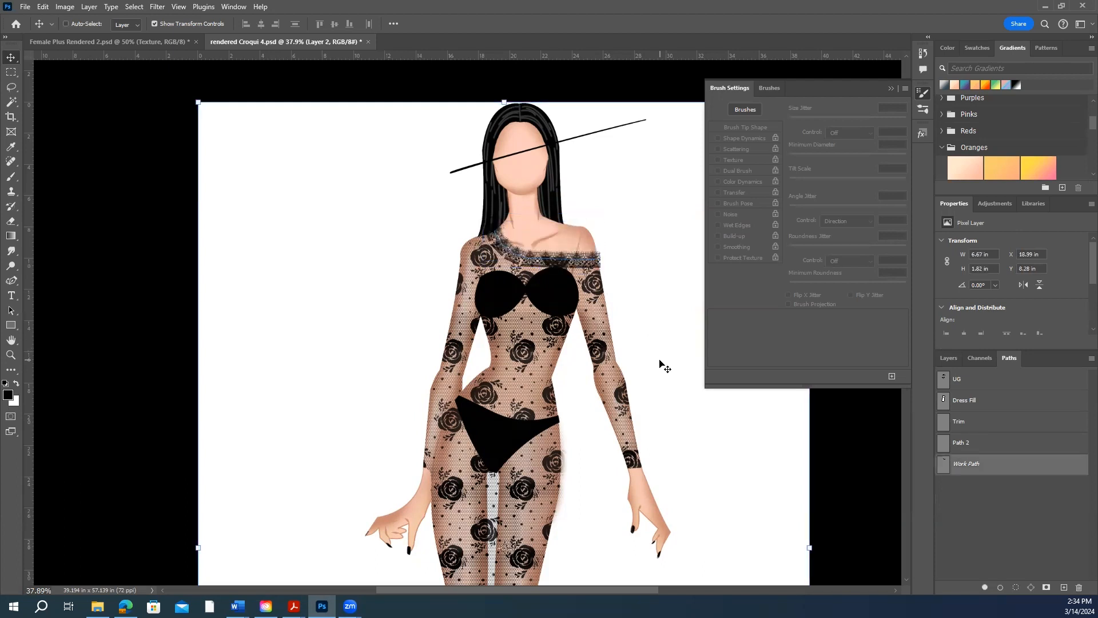
key("ctrl+z")
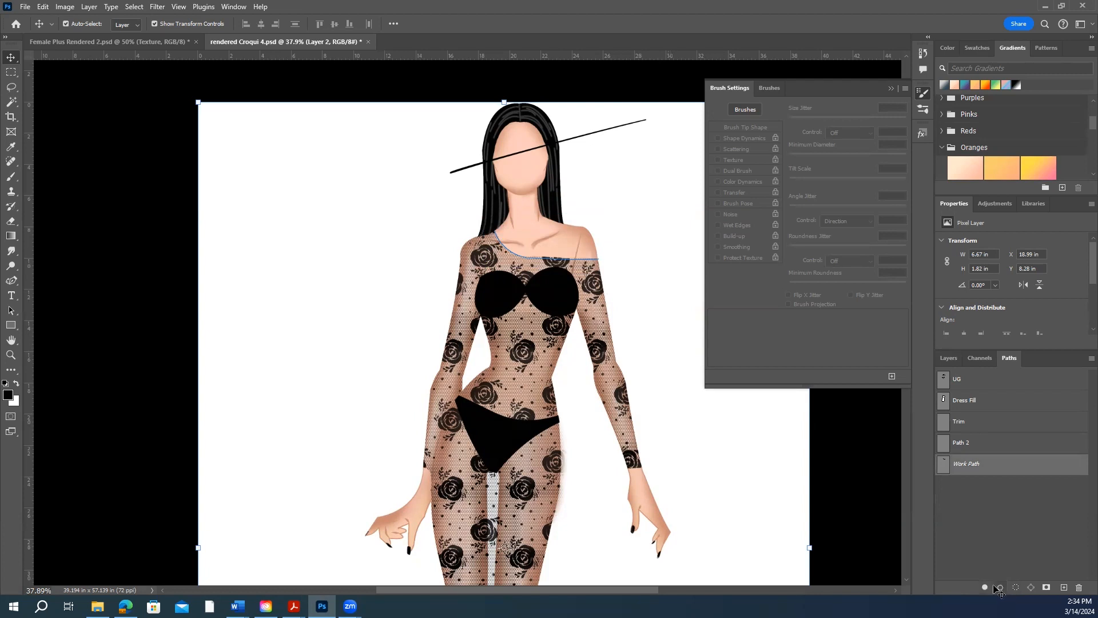
- Reduce the lace brush to 50 px and try stroking the neckline work path with Layer 2 active
left_click(11, 176)
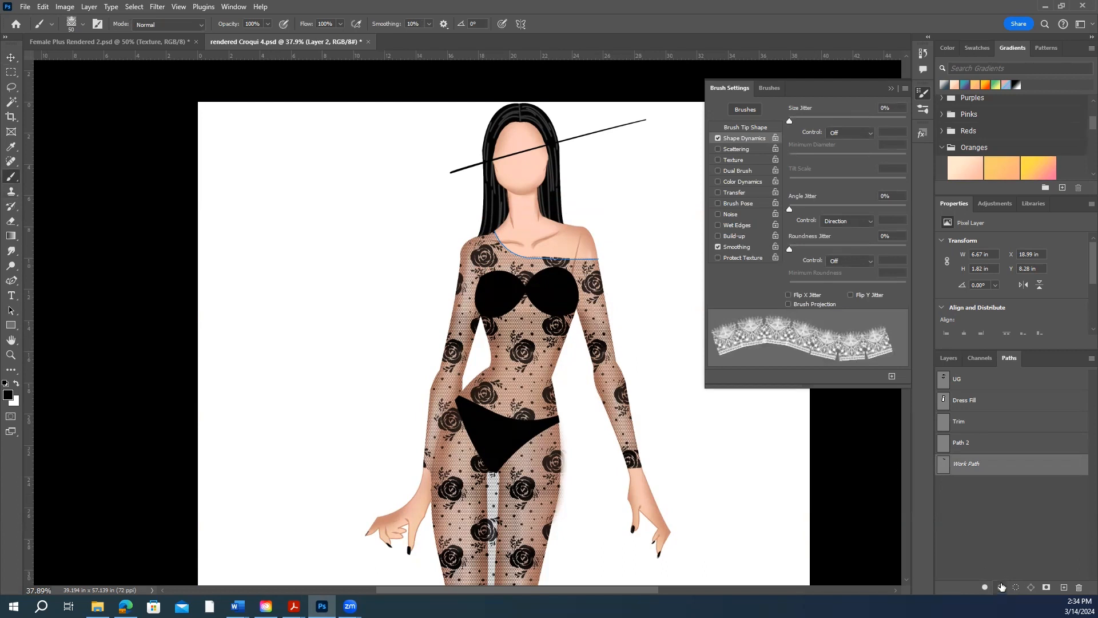
left_click(985, 478)
left_click(985, 463)
left_click(1000, 589)
left_click(992, 481)
left_click(945, 356)
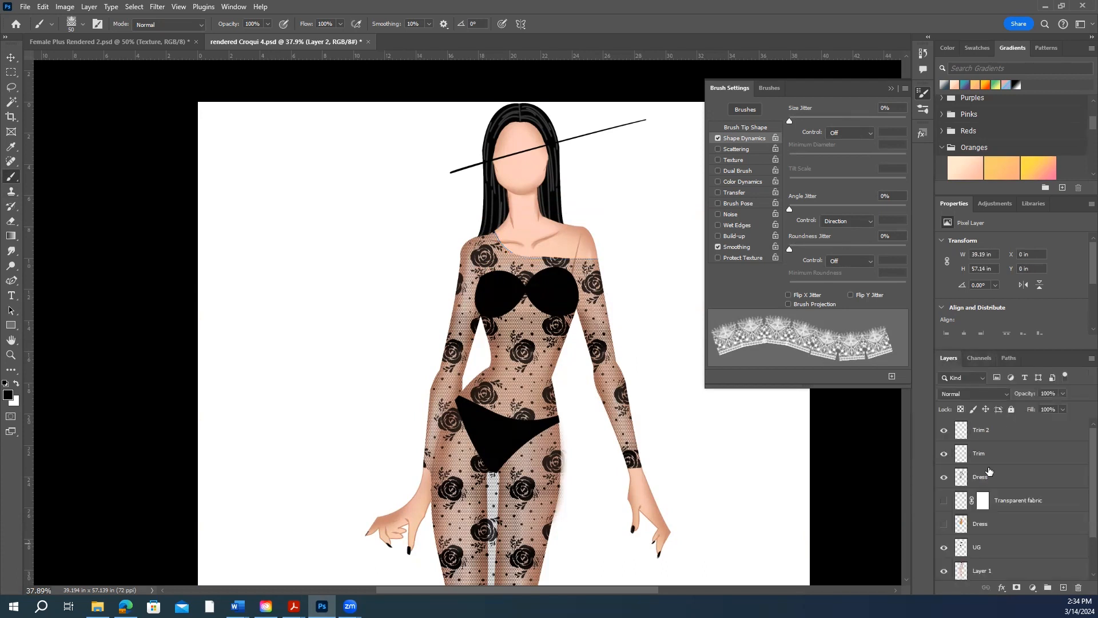
- Stroke the neckline work path with the 50 px lace brush on the Trim 2 layer and deselect the path
left_click(991, 435)
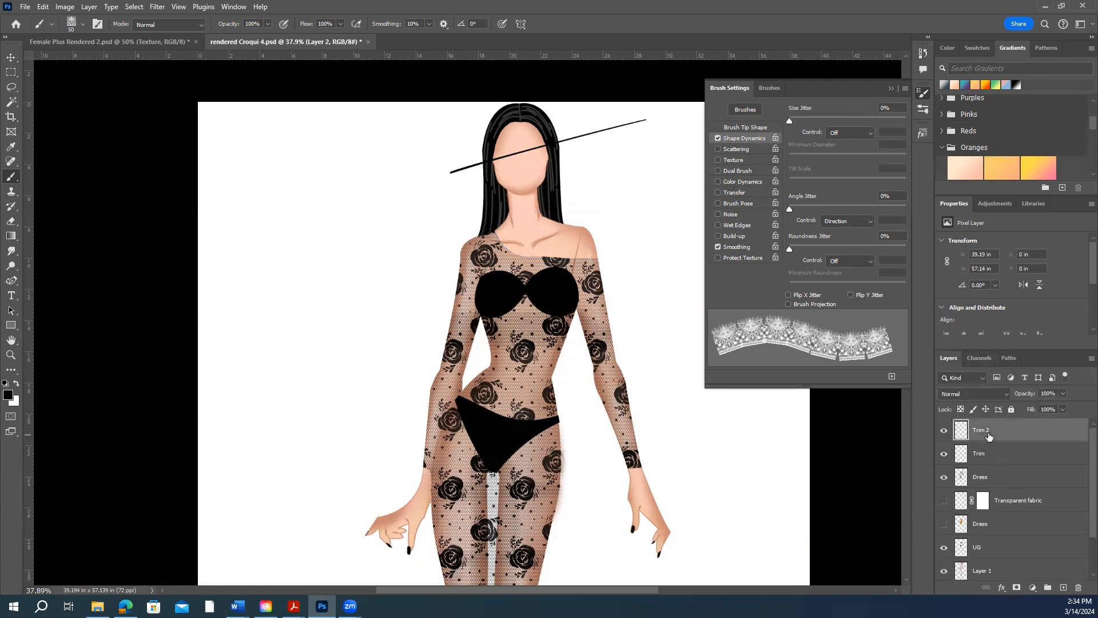
left_click(1004, 357)
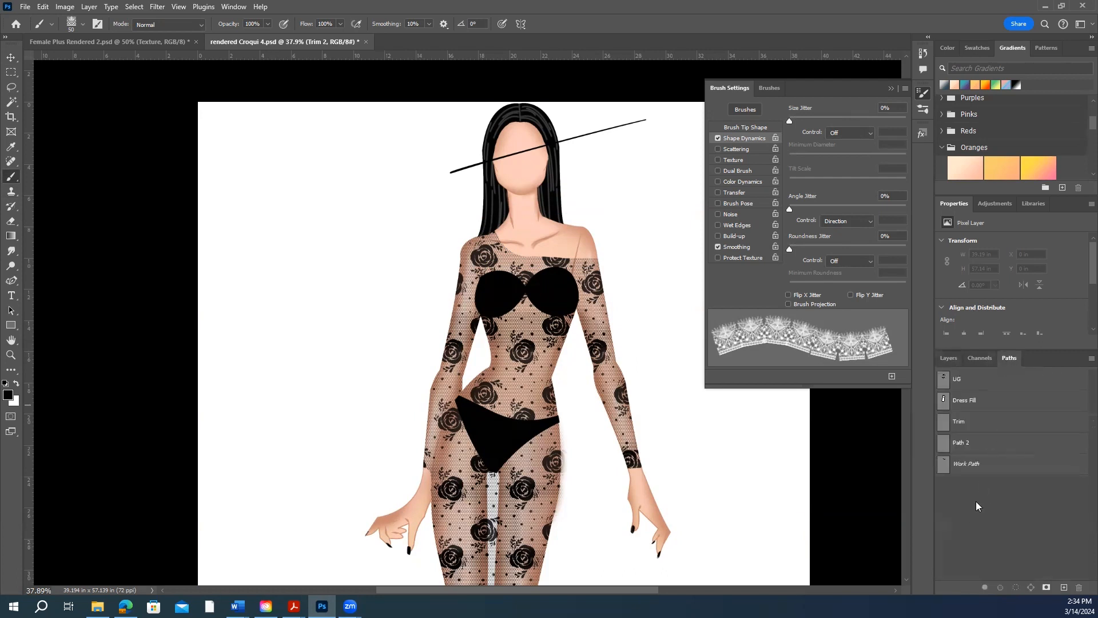
left_click(983, 466)
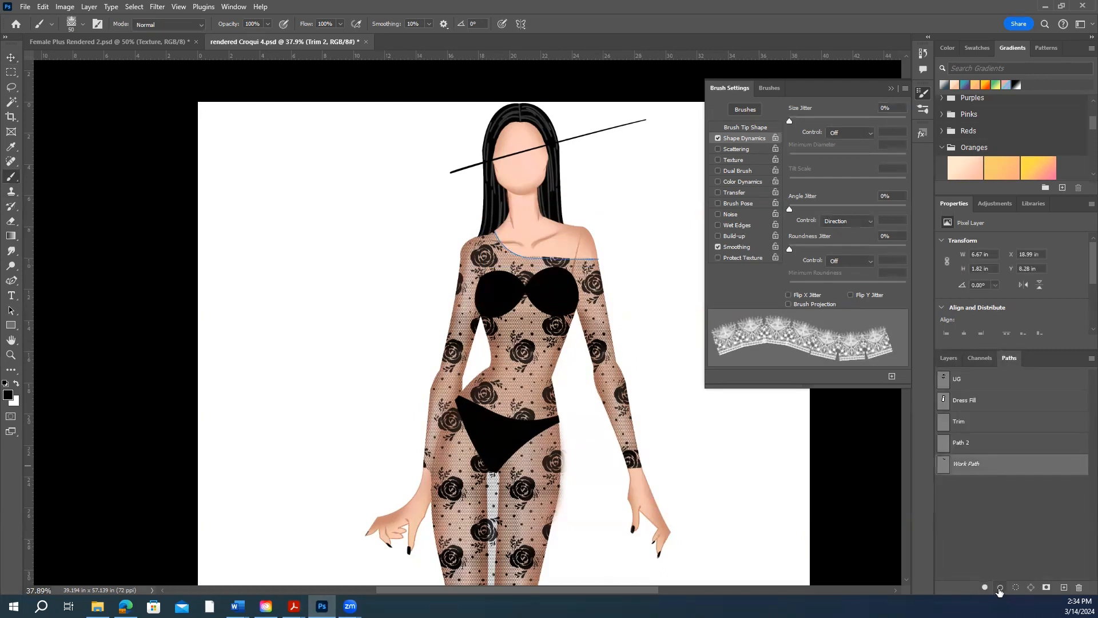
left_click(999, 591)
left_click(1008, 531)
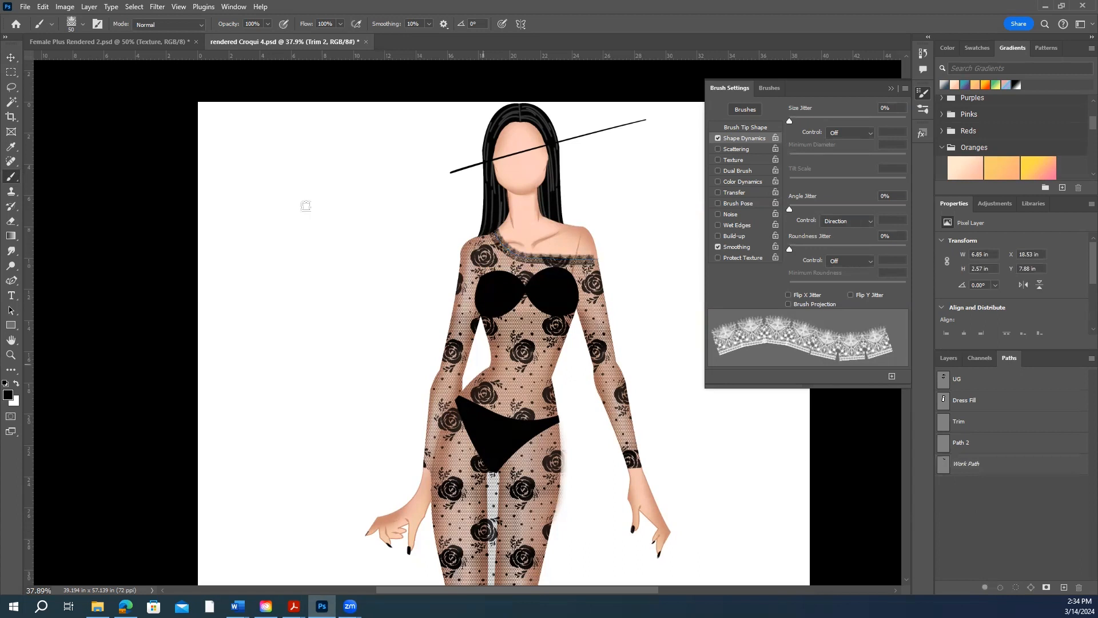
- Move the neckline lace trim about 24 px right and 3 px down to align it with the dress edge, and deselect it
left_click(11, 57)
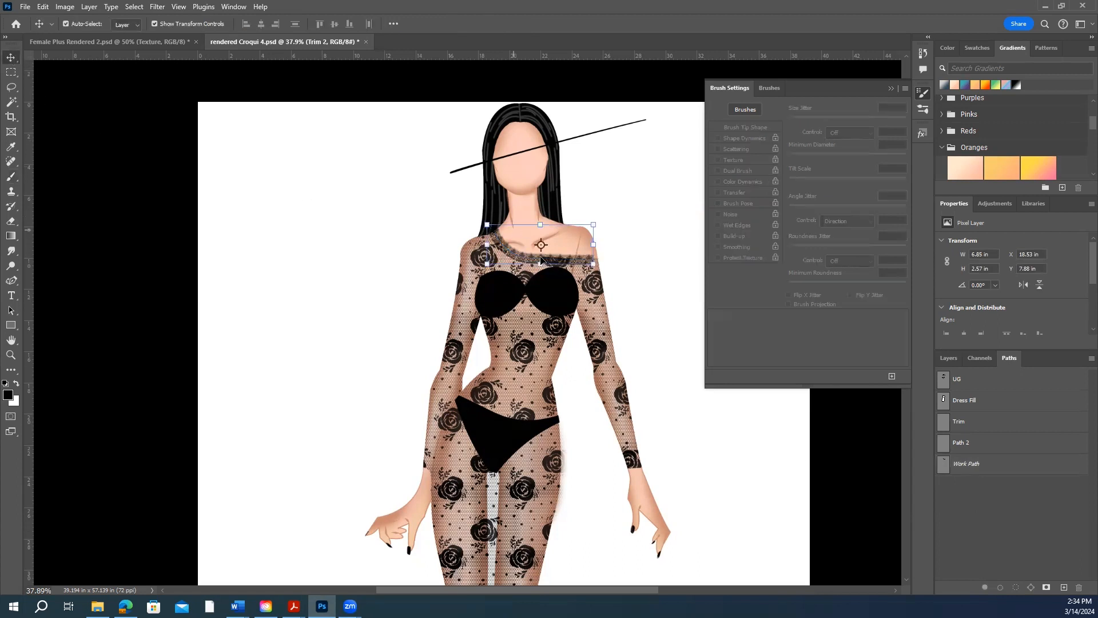
left_click(543, 259)
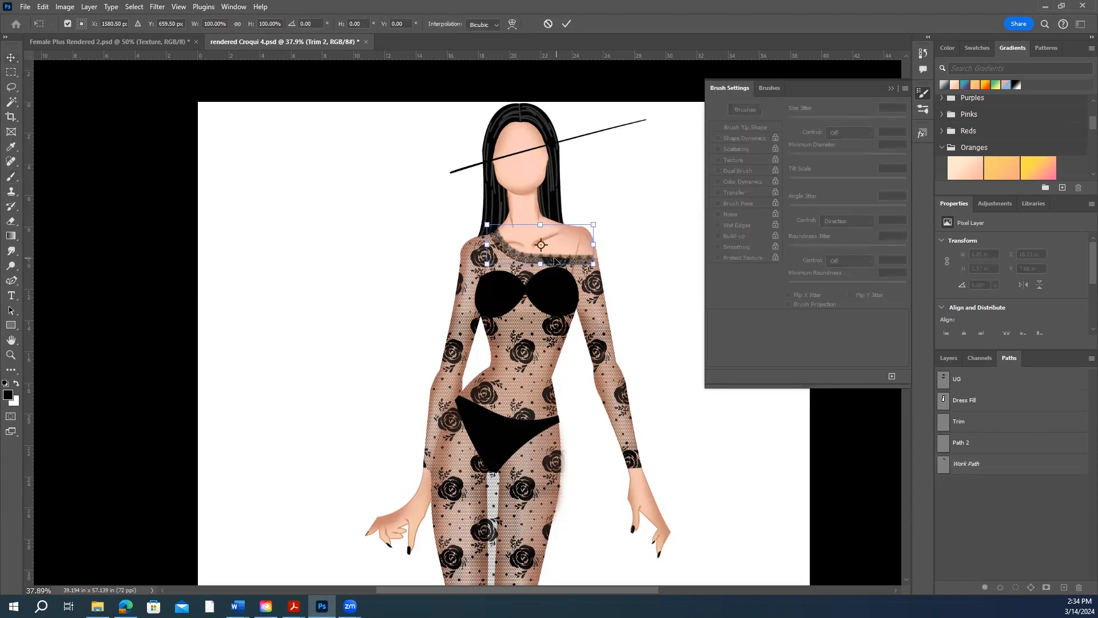
left_click_drag(547, 263, 551, 264)
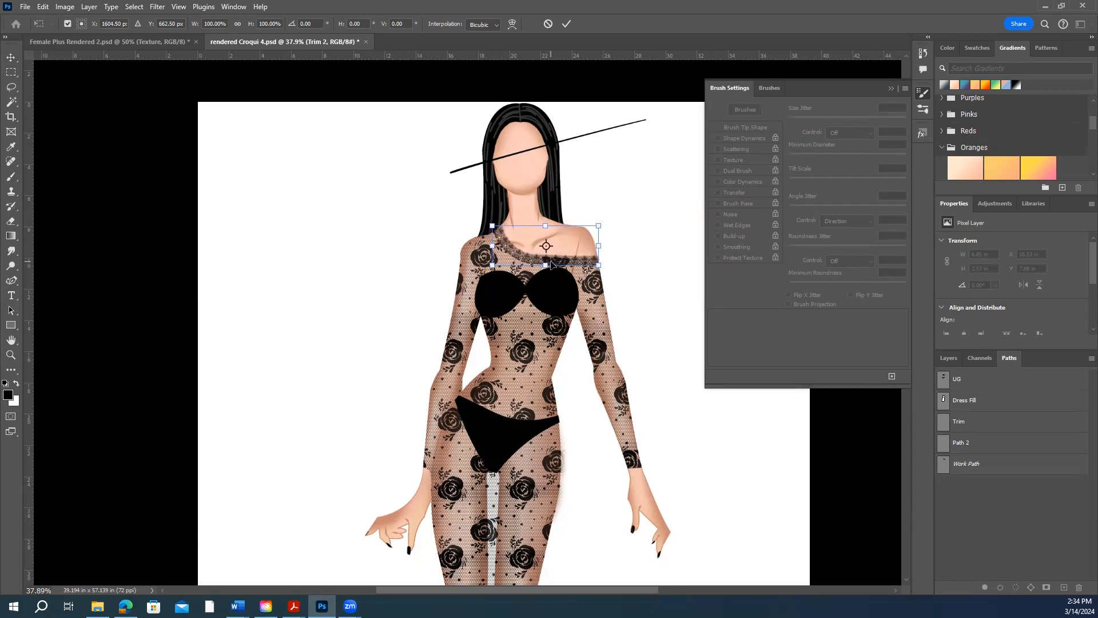
left_click(567, 24)
left_click(636, 237)
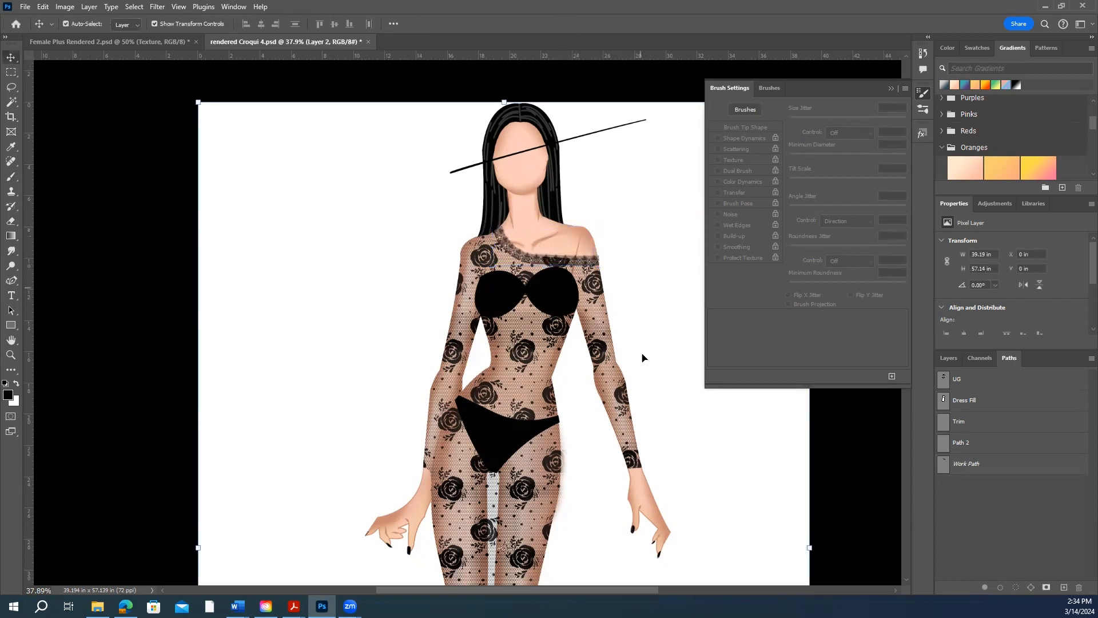
- Examine the lace trim along the dress neckline and hem, and collapse the brush settings
scroll(642, 357, "down", 2)
scroll(640, 356, "down", 3)
scroll(638, 354, "up", 3)
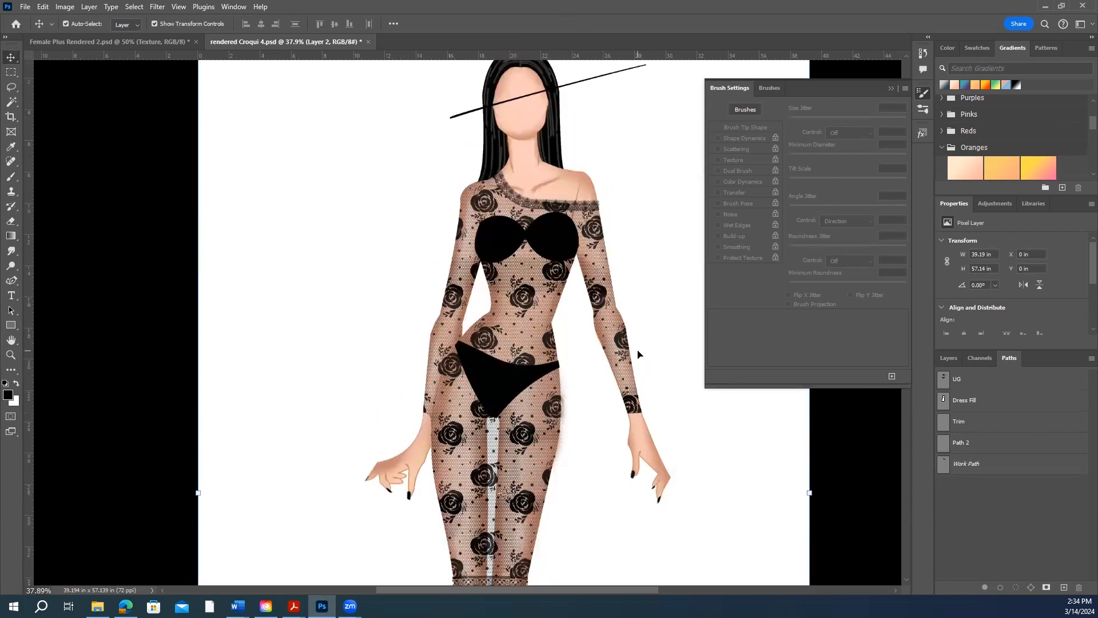
scroll(638, 354, "down", 2)
scroll(638, 354, "up", 1)
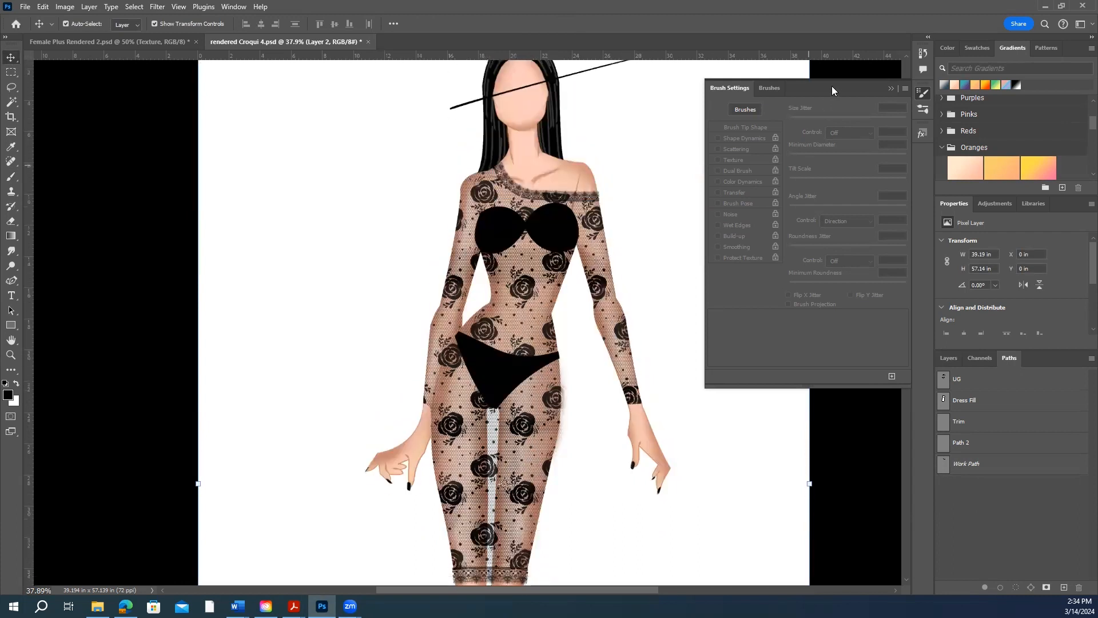
left_click(890, 88)
scroll(612, 347, "down", 3)
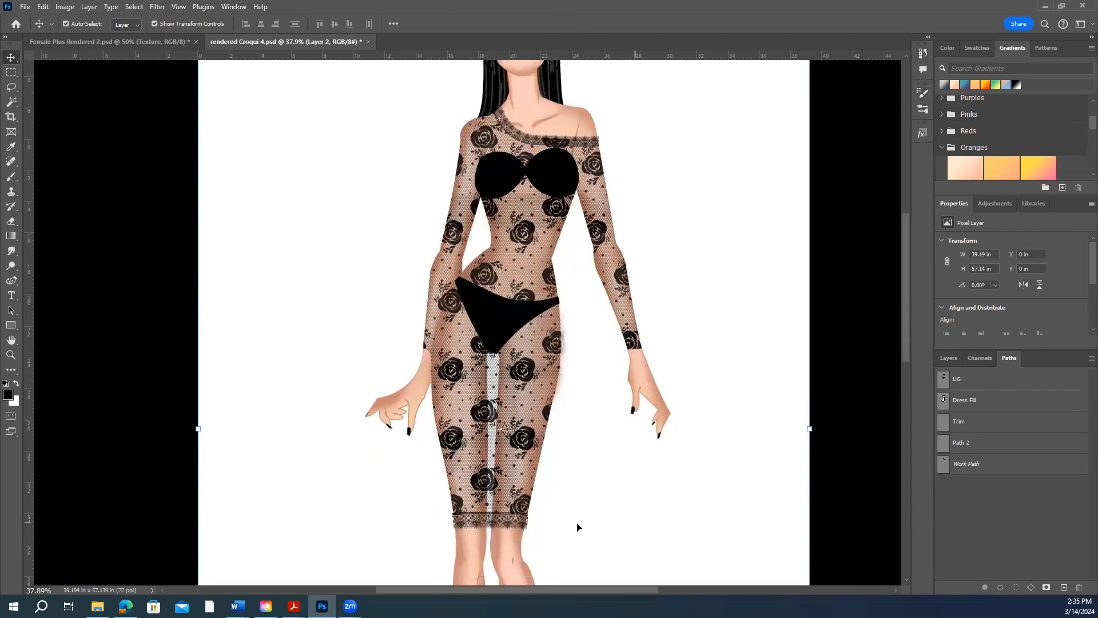
left_click(11, 177)
scroll(678, 461, "up", 1)
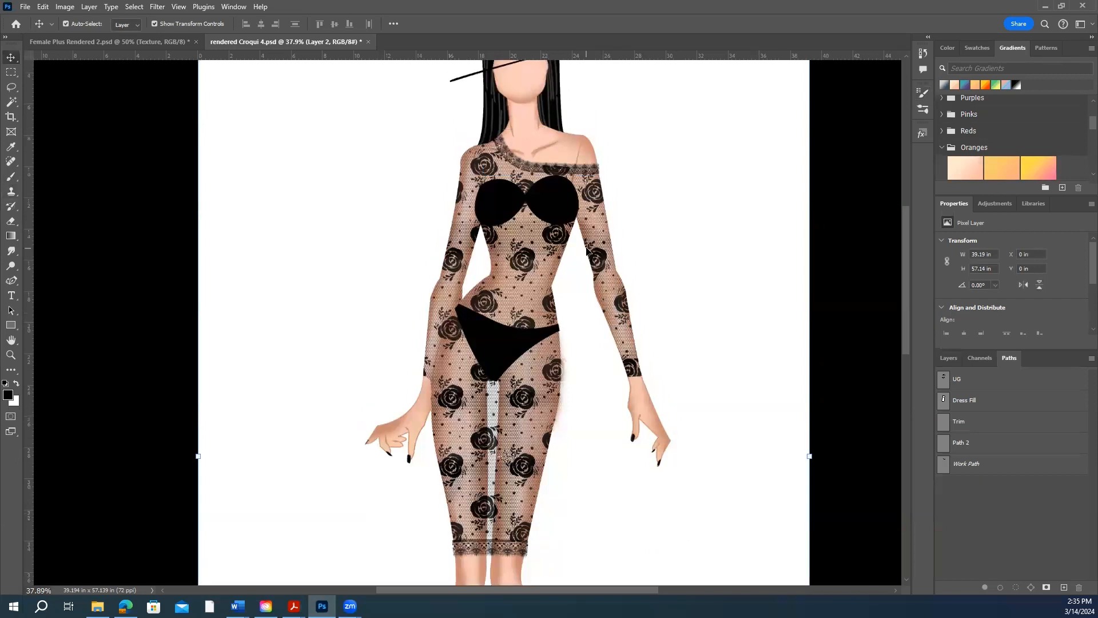
scroll(588, 250, "up", 1)
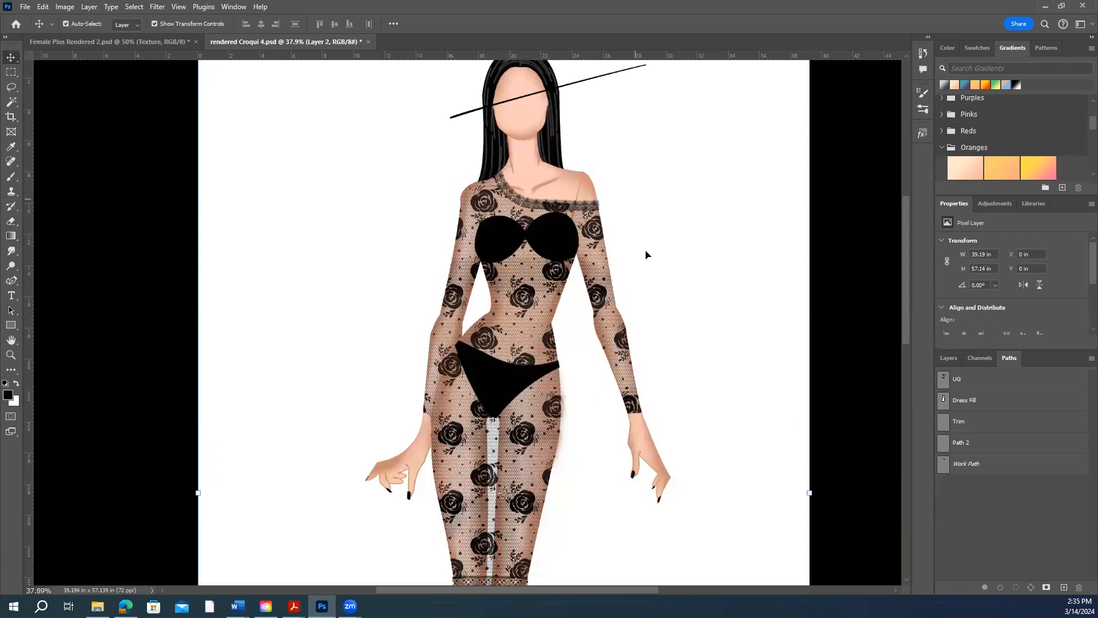
scroll(667, 364, "down", 1)
scroll(582, 353, "down", 1)
scroll(736, 411, "up", 1)
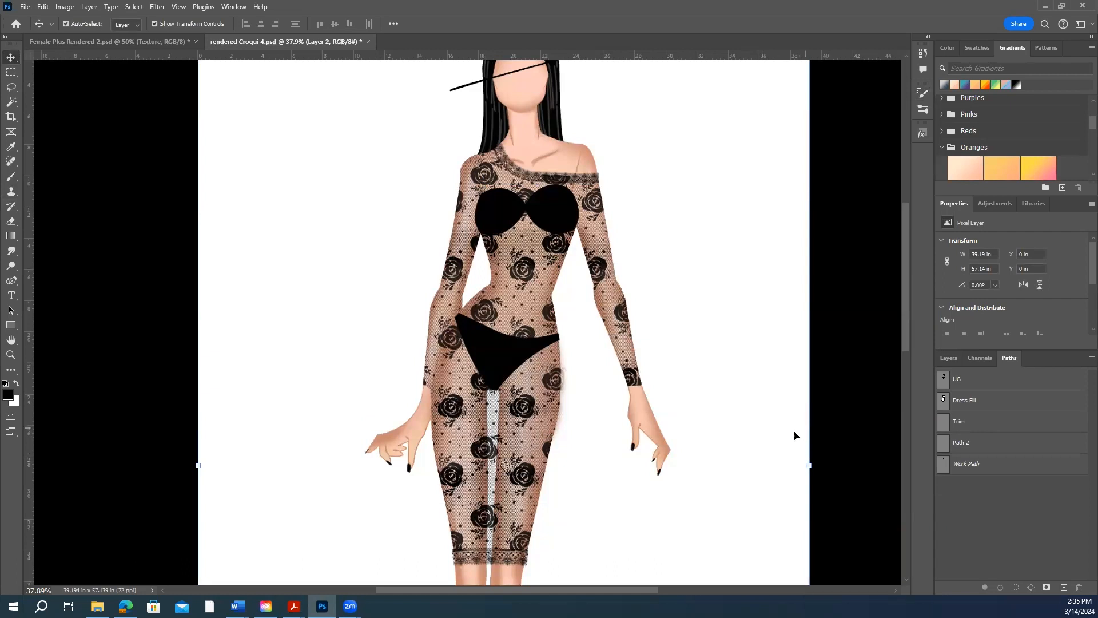
scroll(791, 420, "up", 1)
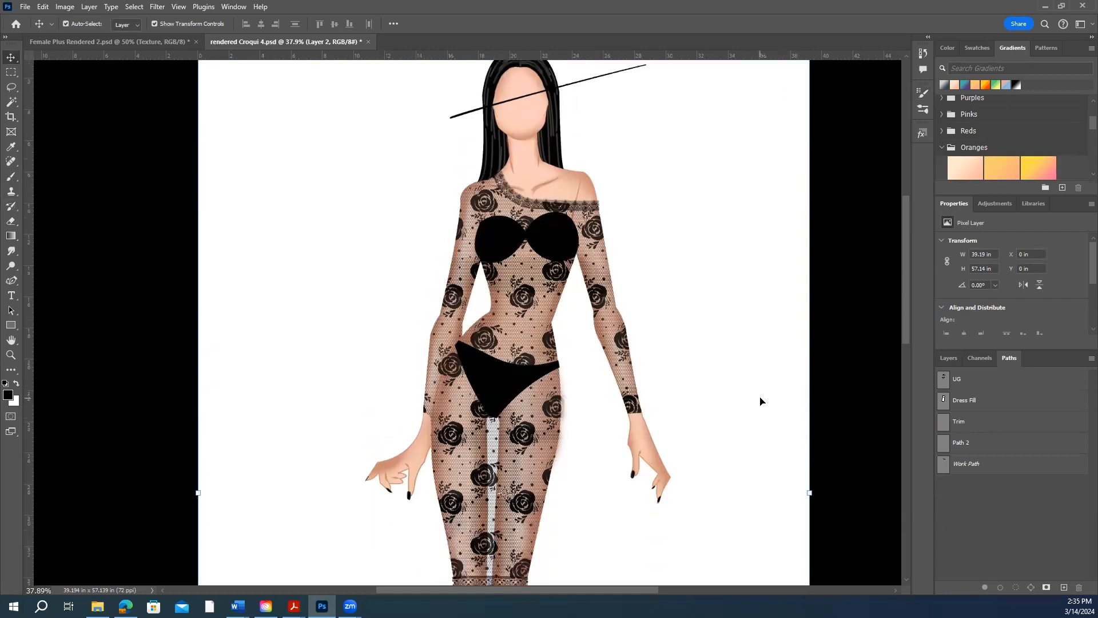
scroll(667, 360, "down", 1)
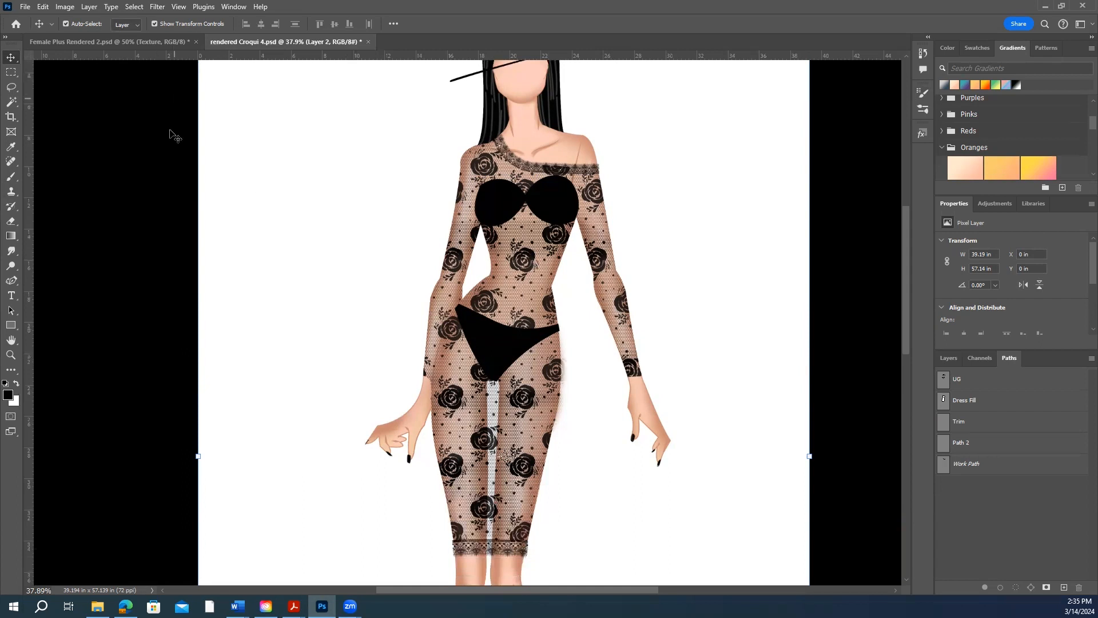
- View the full purple dress in Female Plus Rendered 2.psd, and return to rendered Croqui 4.psd
left_click(119, 42)
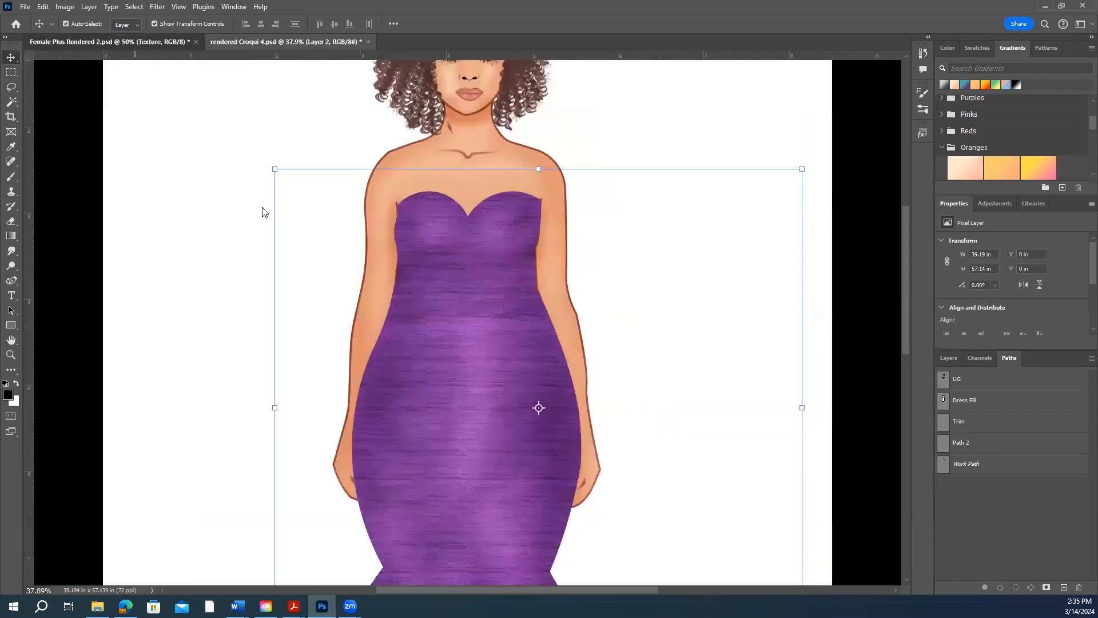
left_click(10, 354)
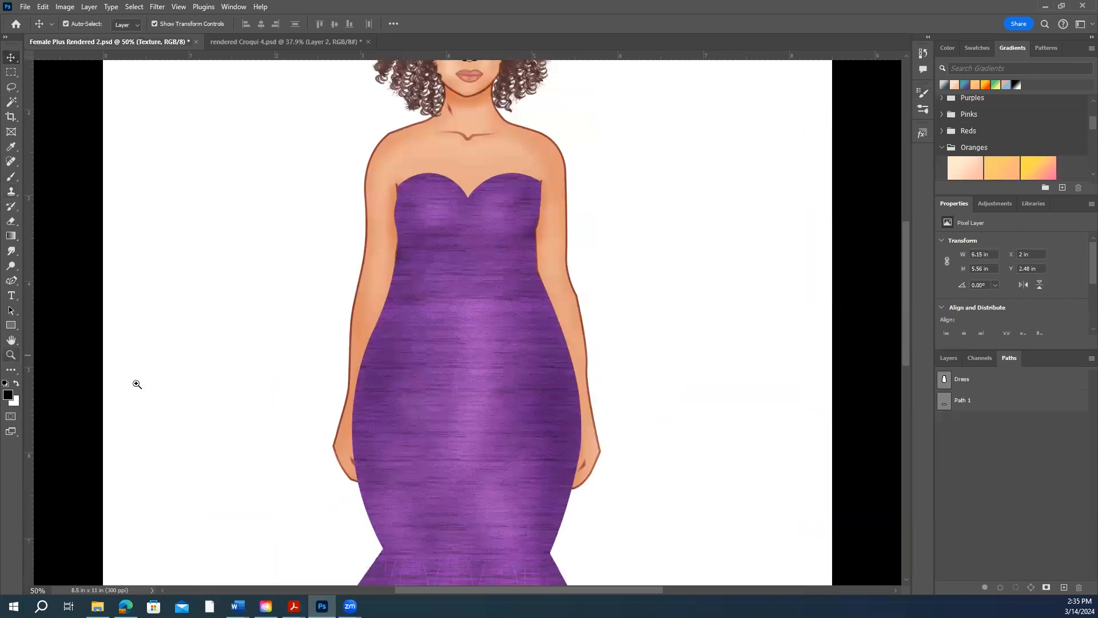
left_click_drag(650, 459, 615, 422)
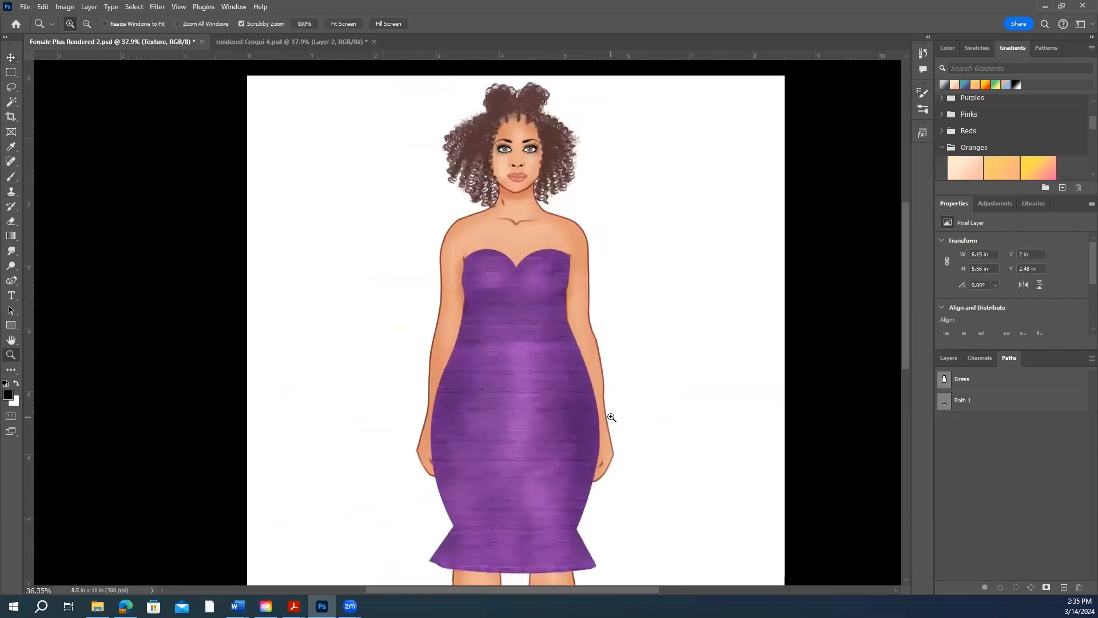
left_click(612, 419)
scroll(298, 98, "down", 1)
left_click(287, 42)
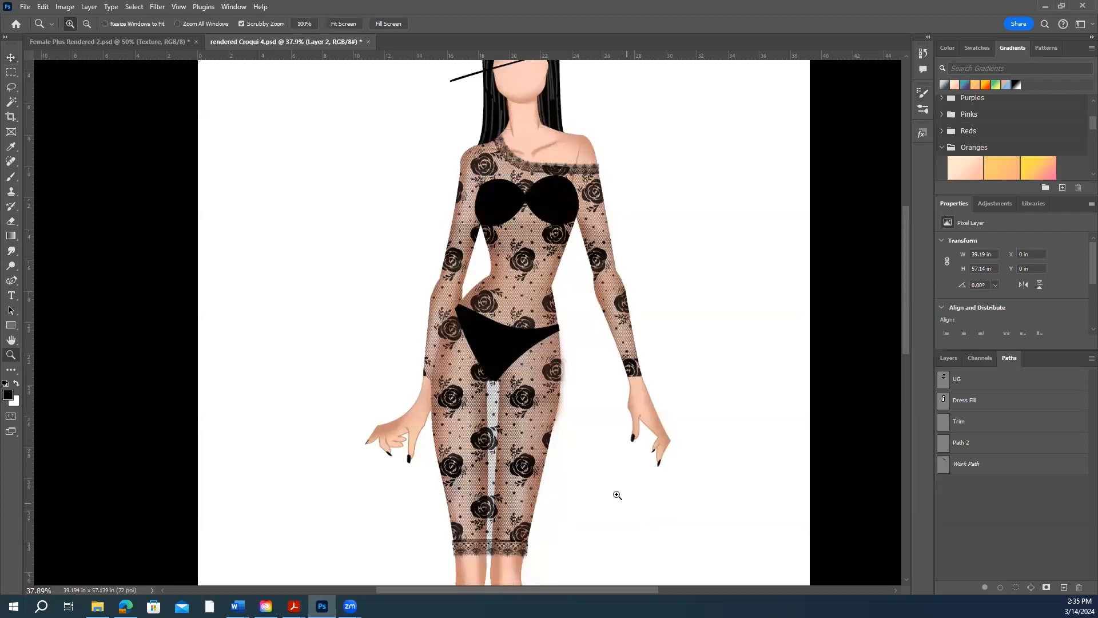
- Stamp all visible layers into a new merged layer above Trim 2, and hide every layer except the merged one
left_click_drag(615, 495, 606, 478)
scroll(605, 457, "down", 5)
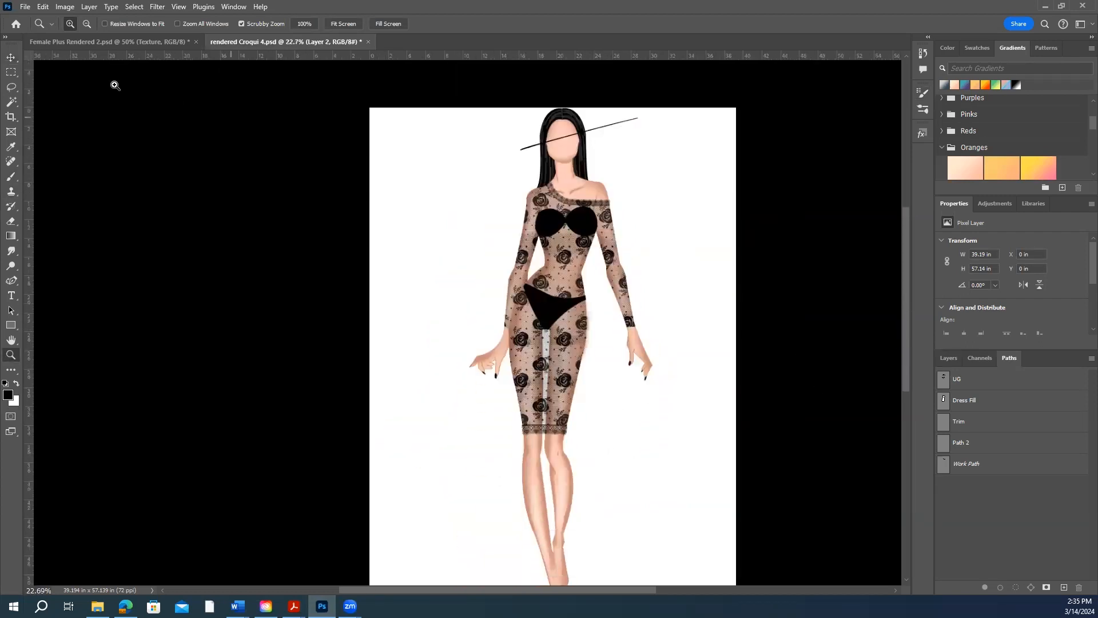
left_click(11, 57)
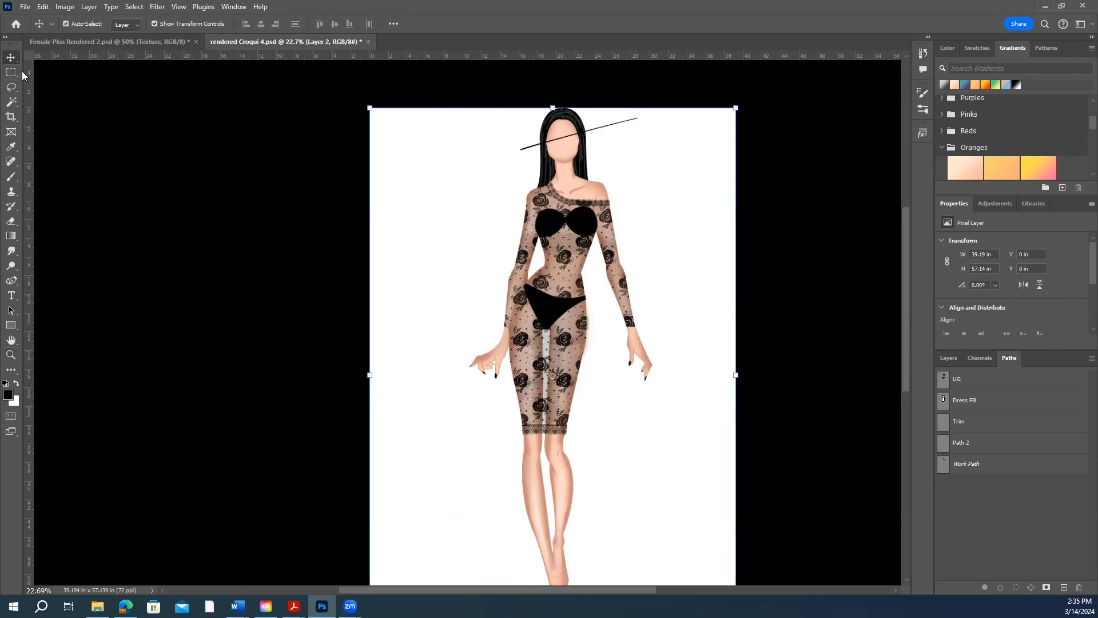
left_click(800, 357)
left_click(948, 358)
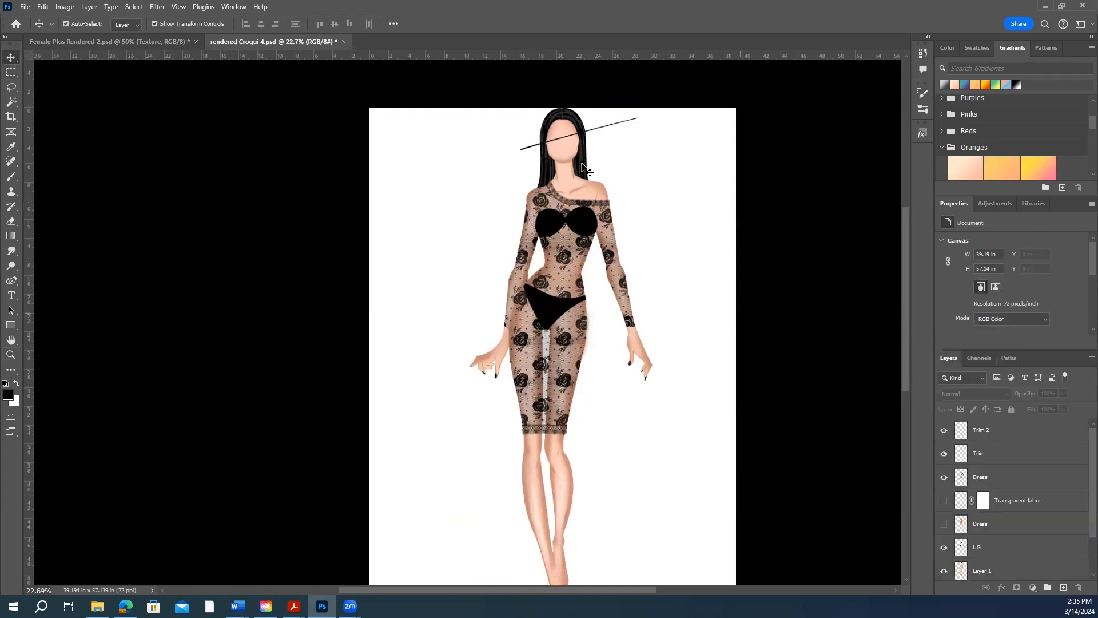
left_click(1014, 433)
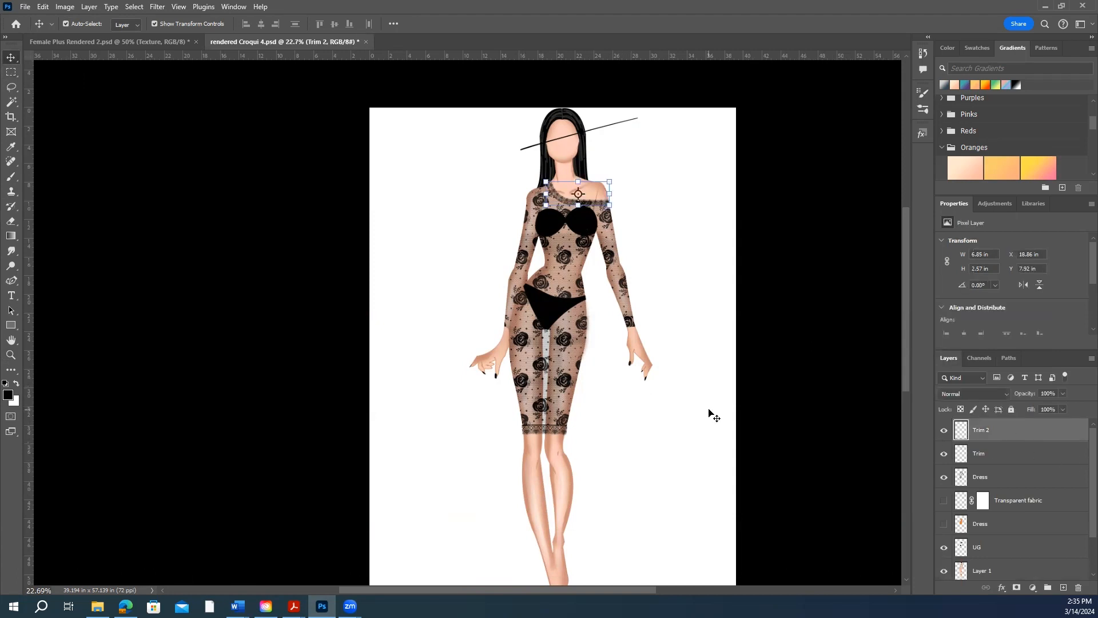
scroll(709, 413, "down", 1)
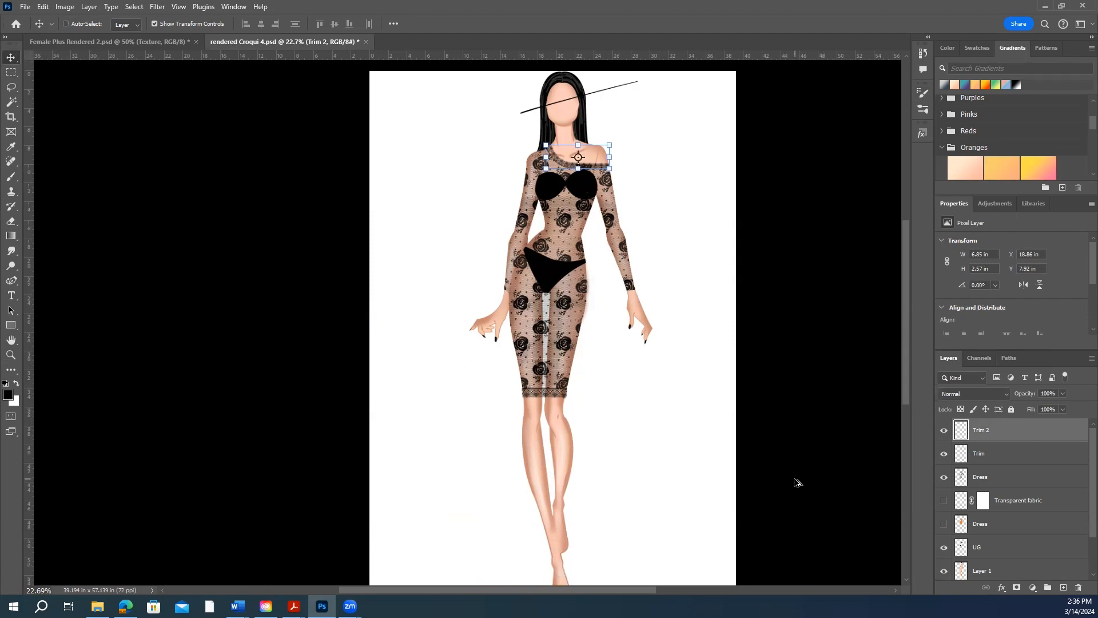
key("ctrl+shift+alt+e")
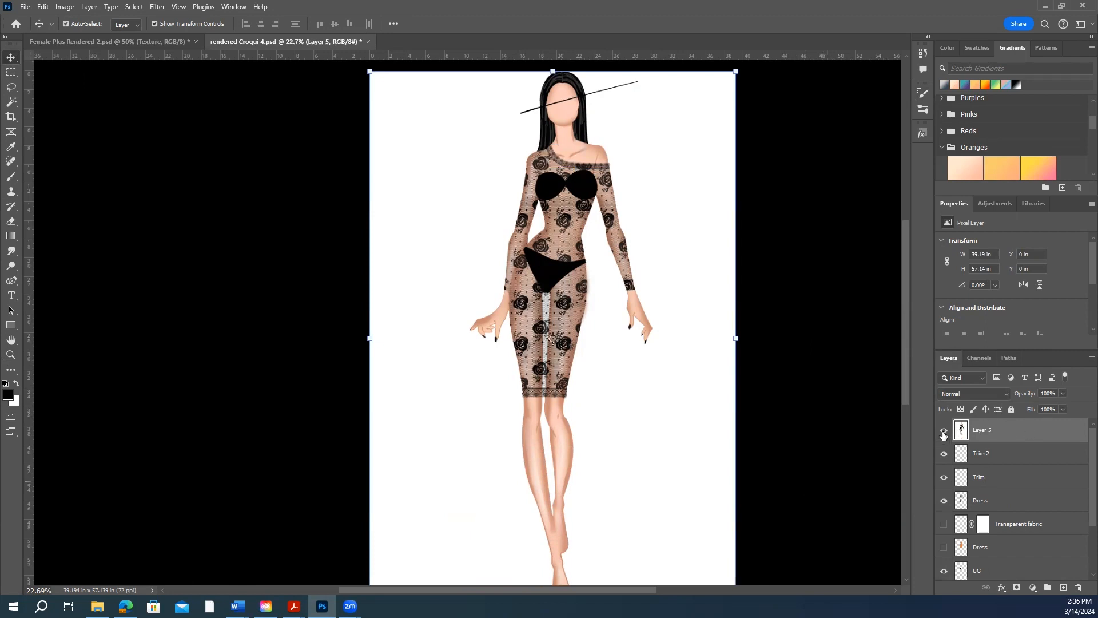
left_click(820, 350)
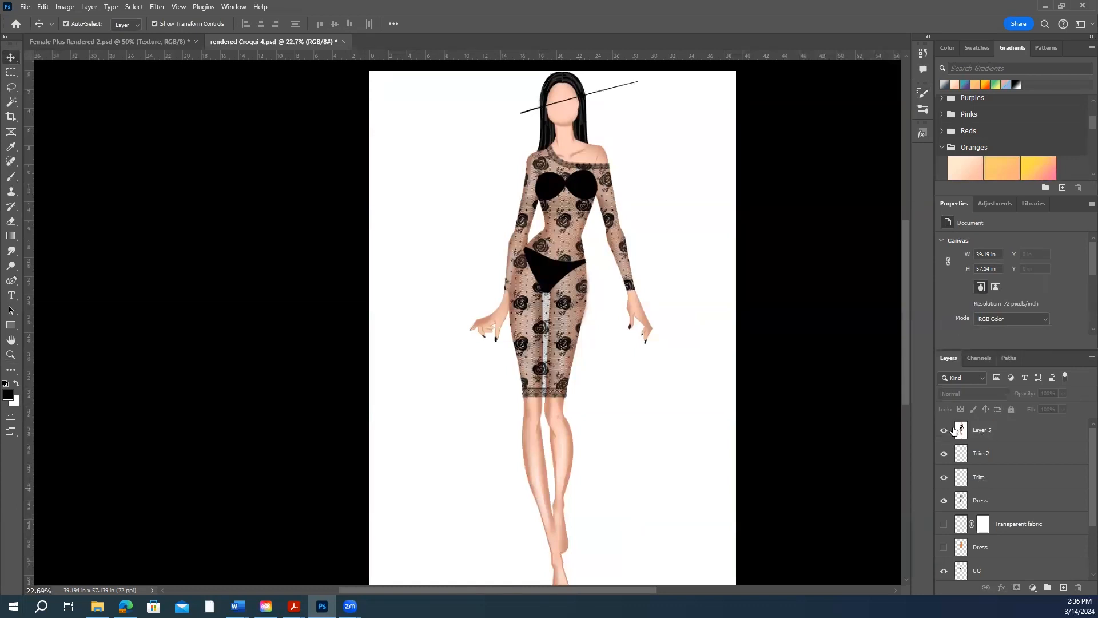
left_click(943, 432, "alt")
- Examine the merged lace dress figure from head to feet and the hidden layers beneath it
scroll(661, 417, "up", 3)
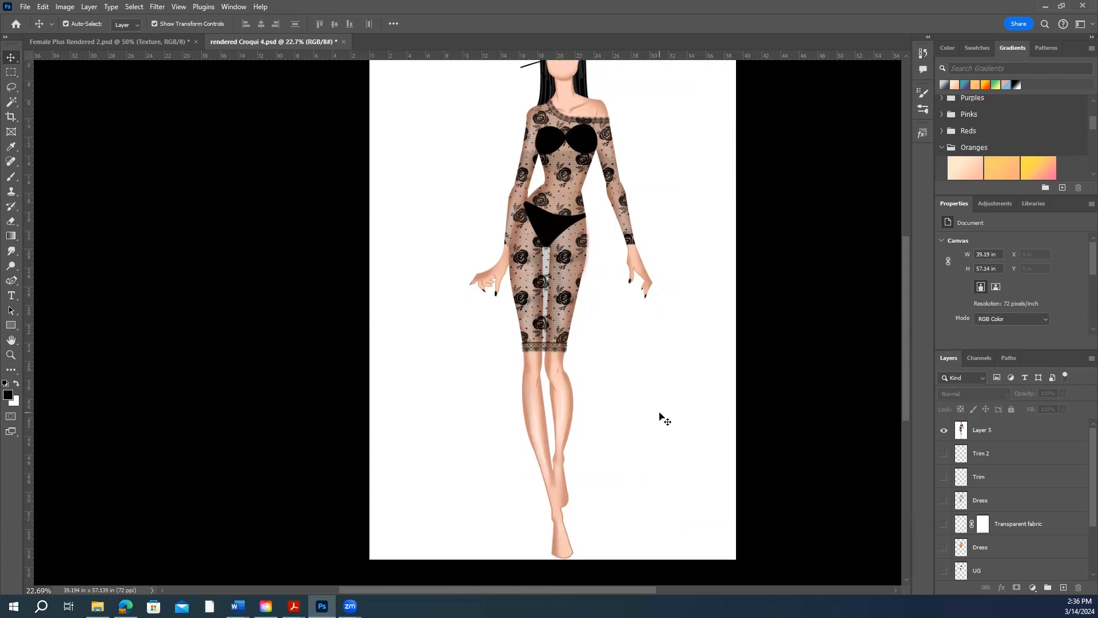
scroll(558, 466, "up", 3)
scroll(559, 466, "down", 6)
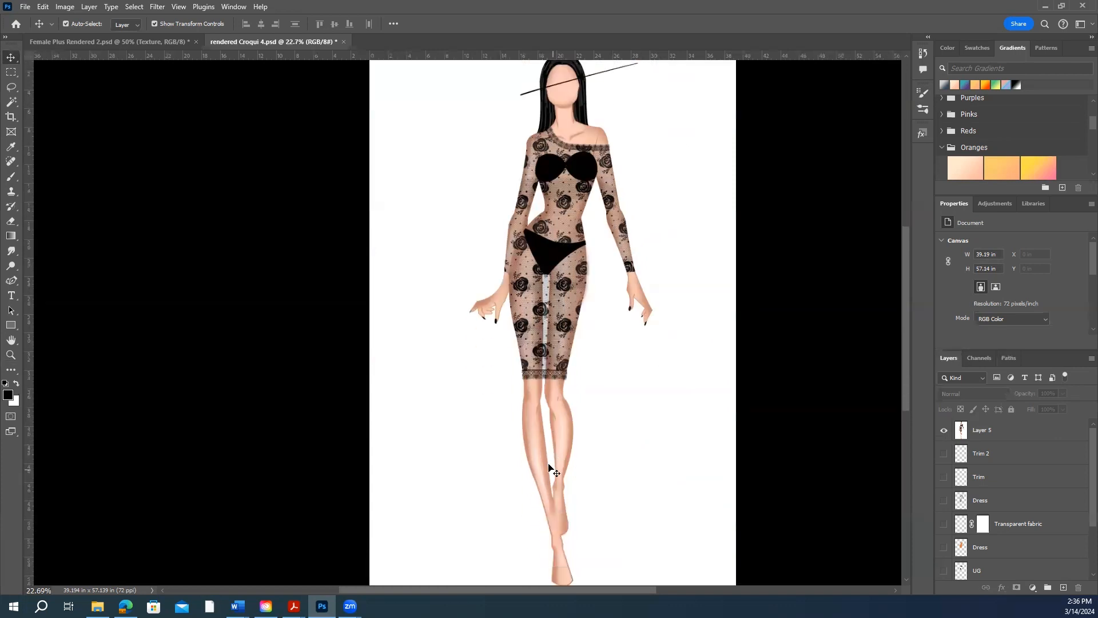
scroll(559, 452, "up", 1)
scroll(591, 379, "down", 5)
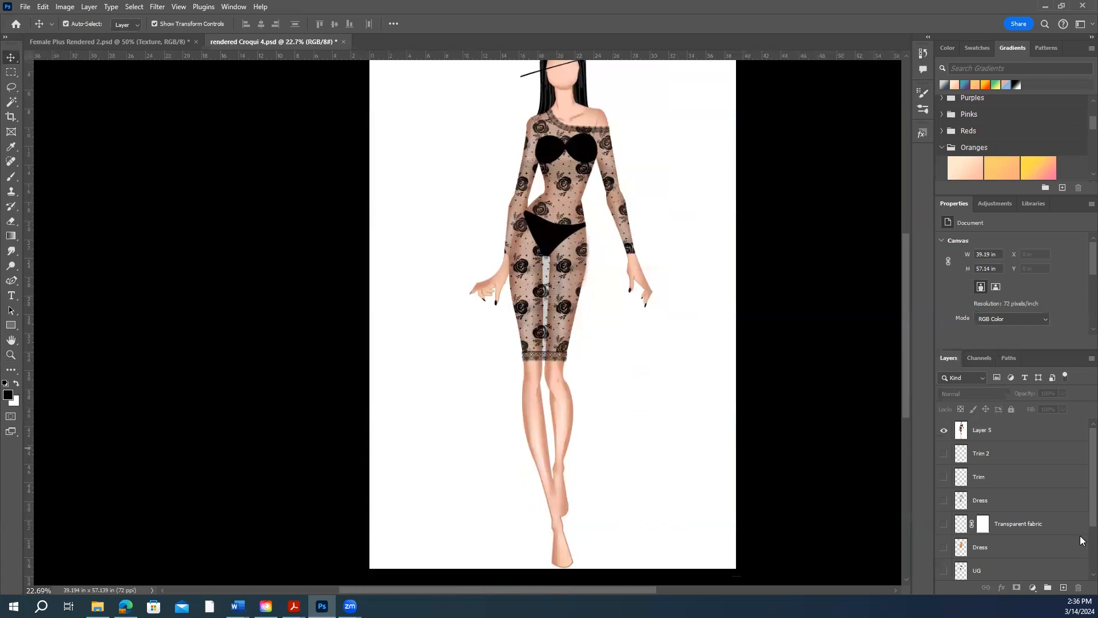
scroll(1059, 533, "down", 3)
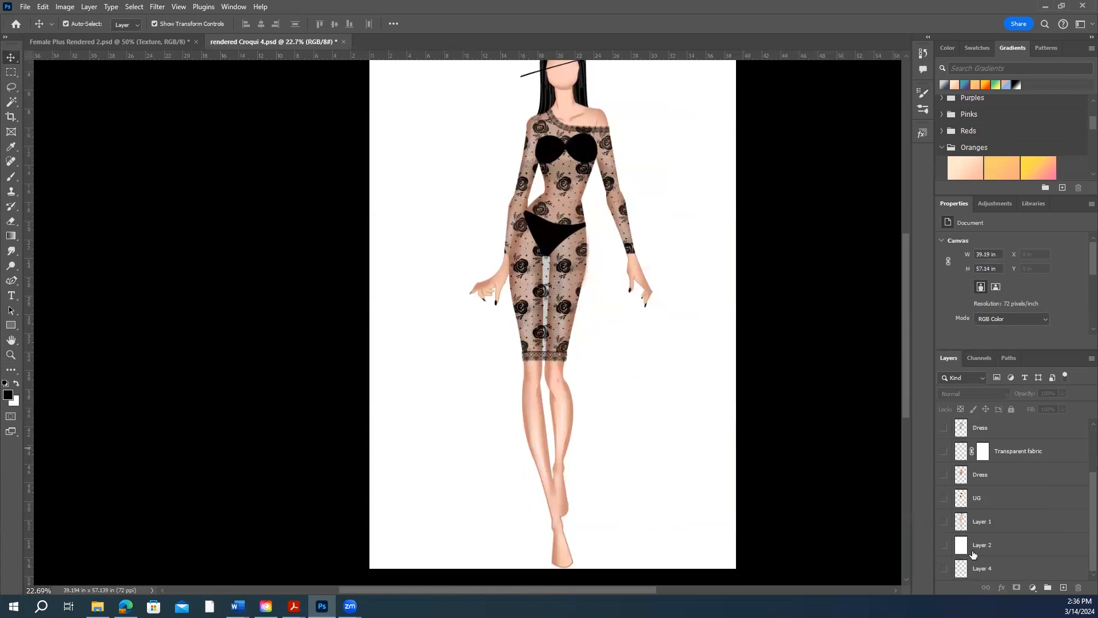
scroll(1011, 537, "up", 3)
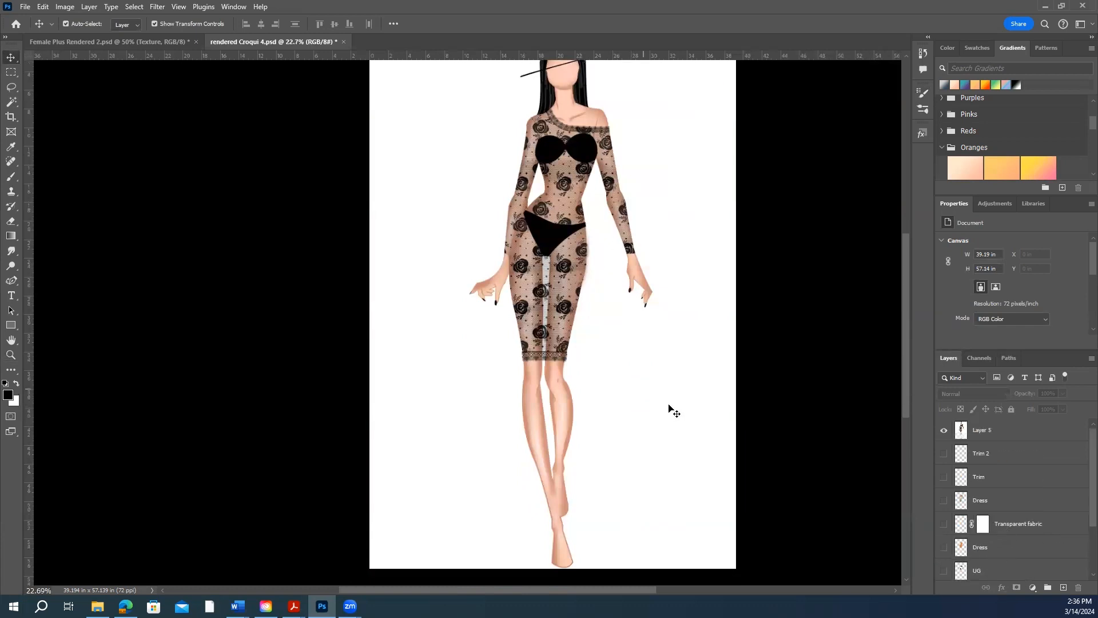
scroll(767, 395, "up", 1)
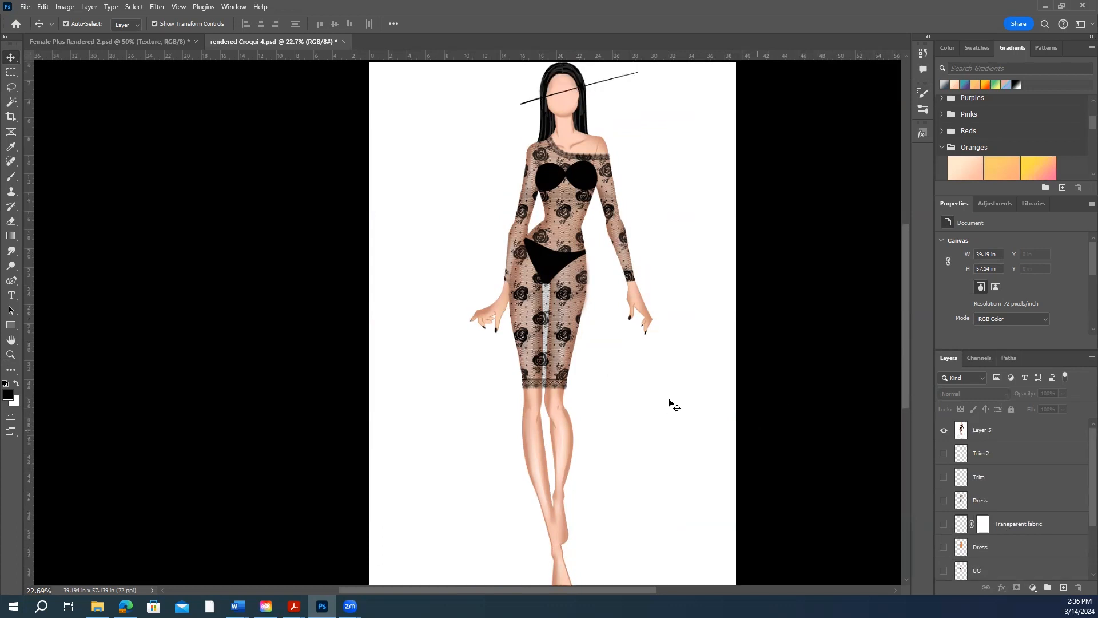
scroll(572, 242, "down", 1)
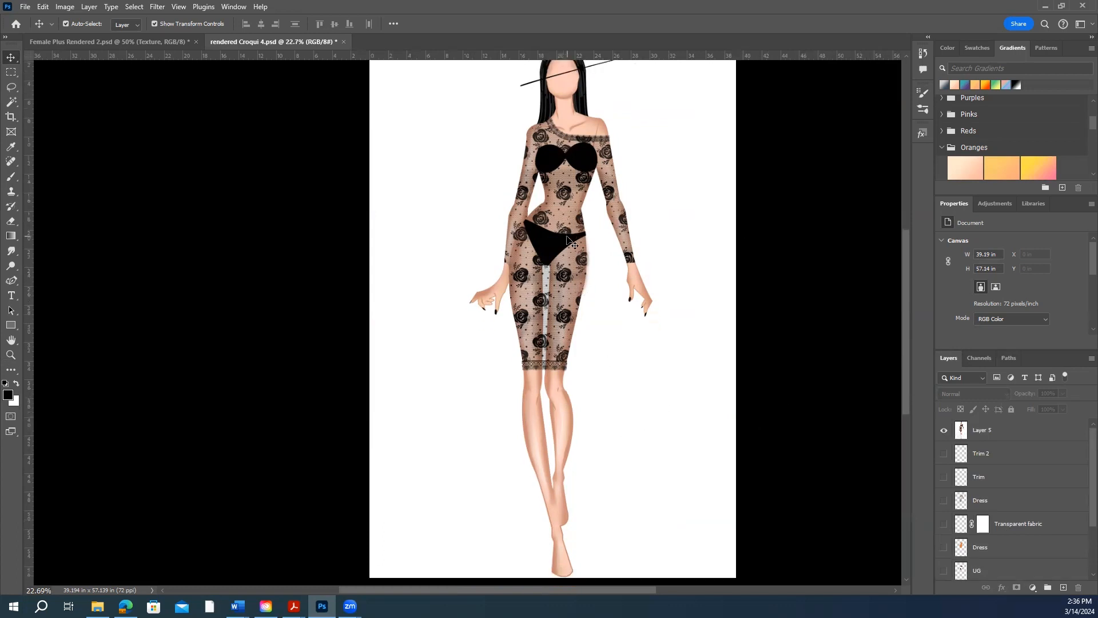
scroll(552, 255, "up", 1)
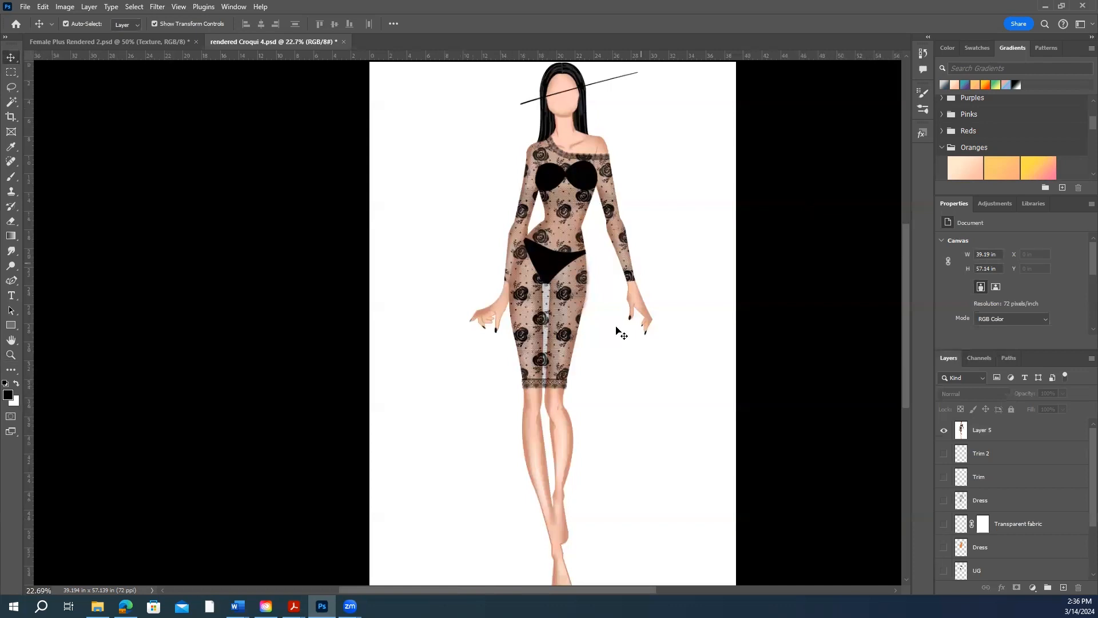
- Show the Trim 2, Trim, upper Dress and Transparent fabric layers again, keeping the orange Dress layer hidden
scroll(939, 576, "down", 3)
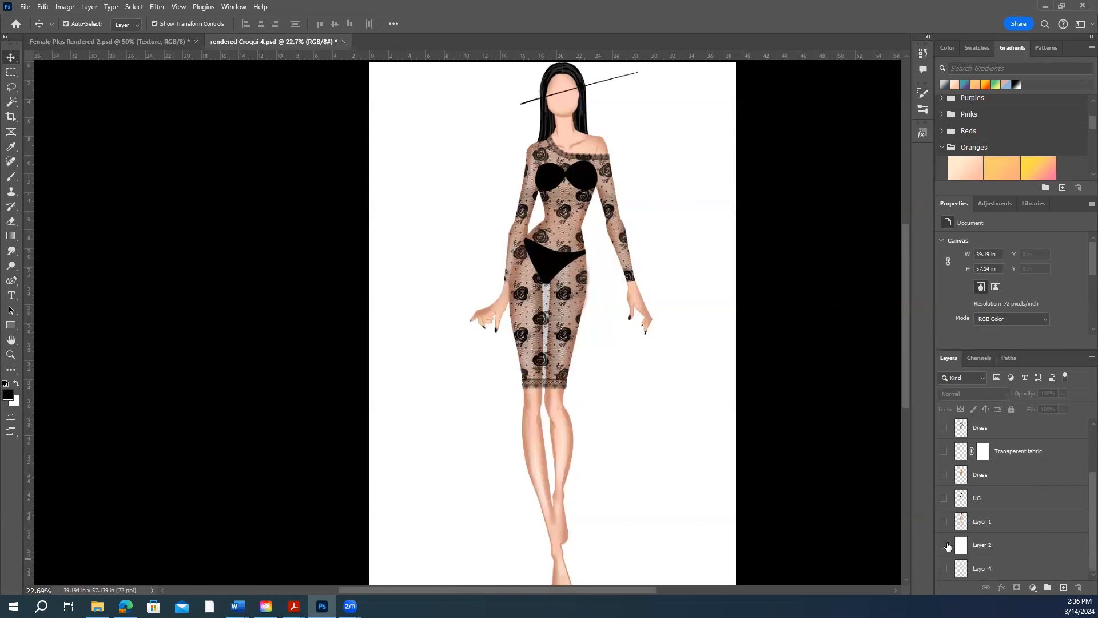
scroll(1016, 484, "up", 3)
left_click_drag(943, 455, 946, 544)
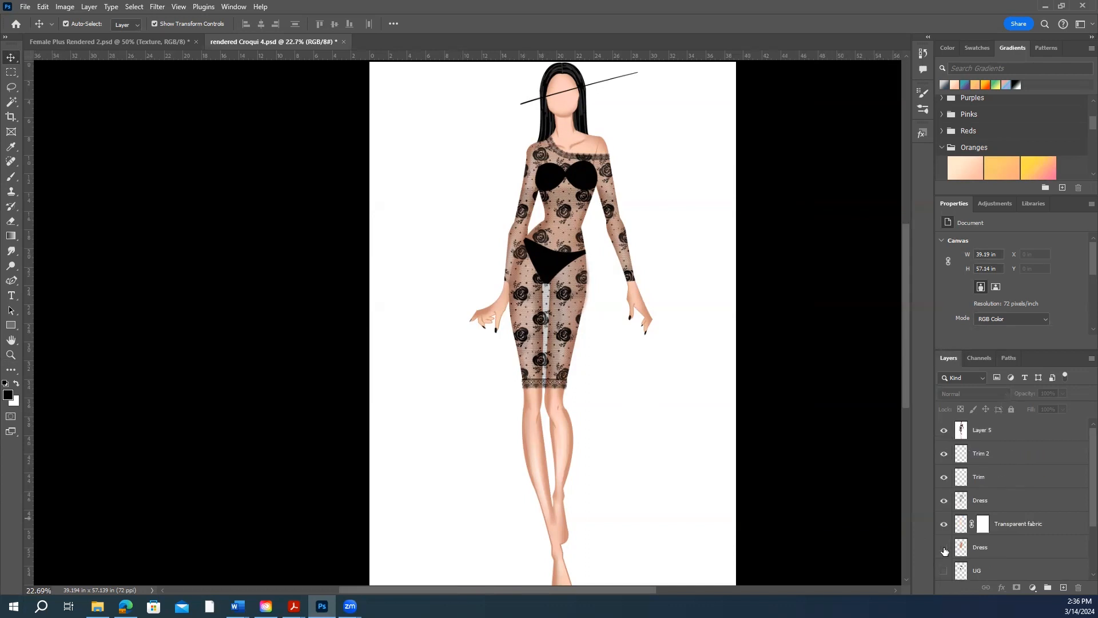
left_click(944, 548)
left_click(946, 550)
scroll(987, 558, "down", 3)
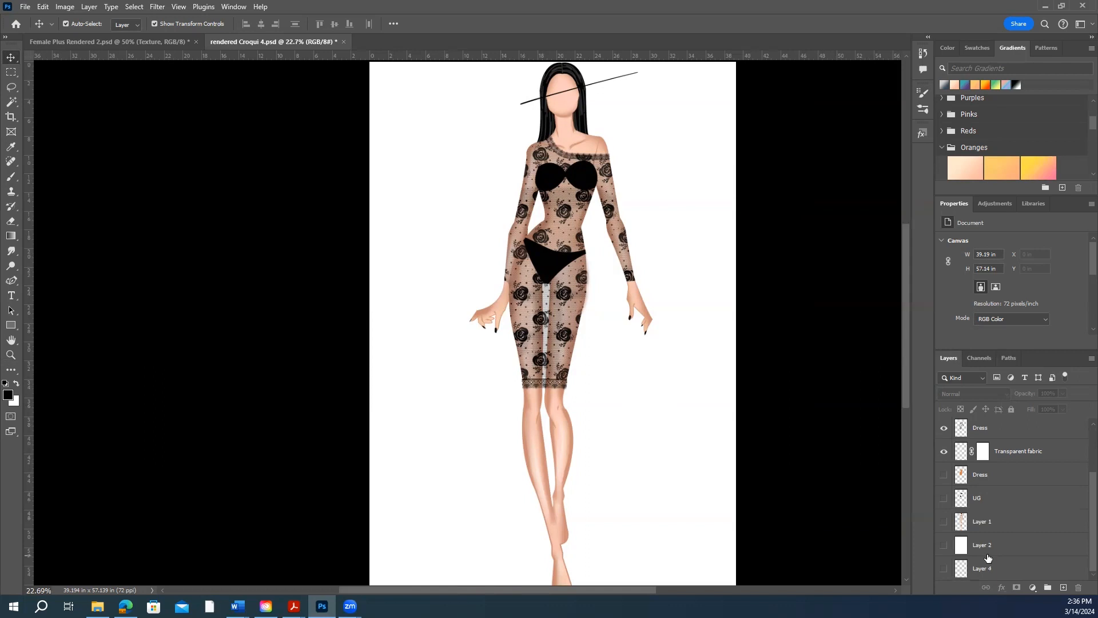